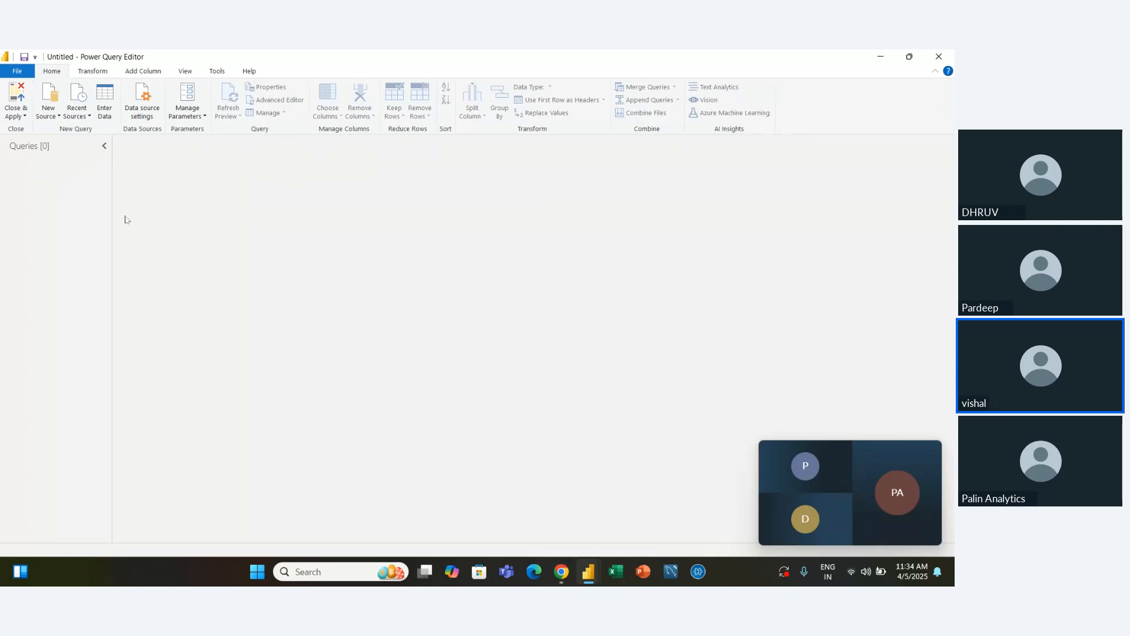
# Load the Orders sheet from the recent source Global Superstore.xlsx and refresh its data preview
pyautogui.click(90, 117)
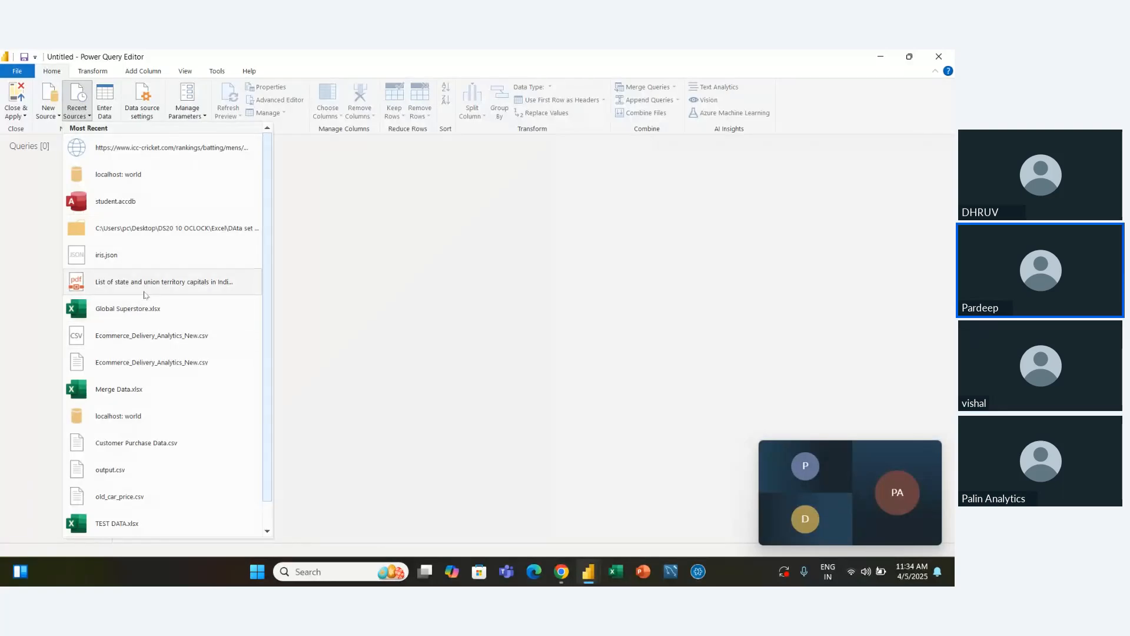
pyautogui.click(141, 320)
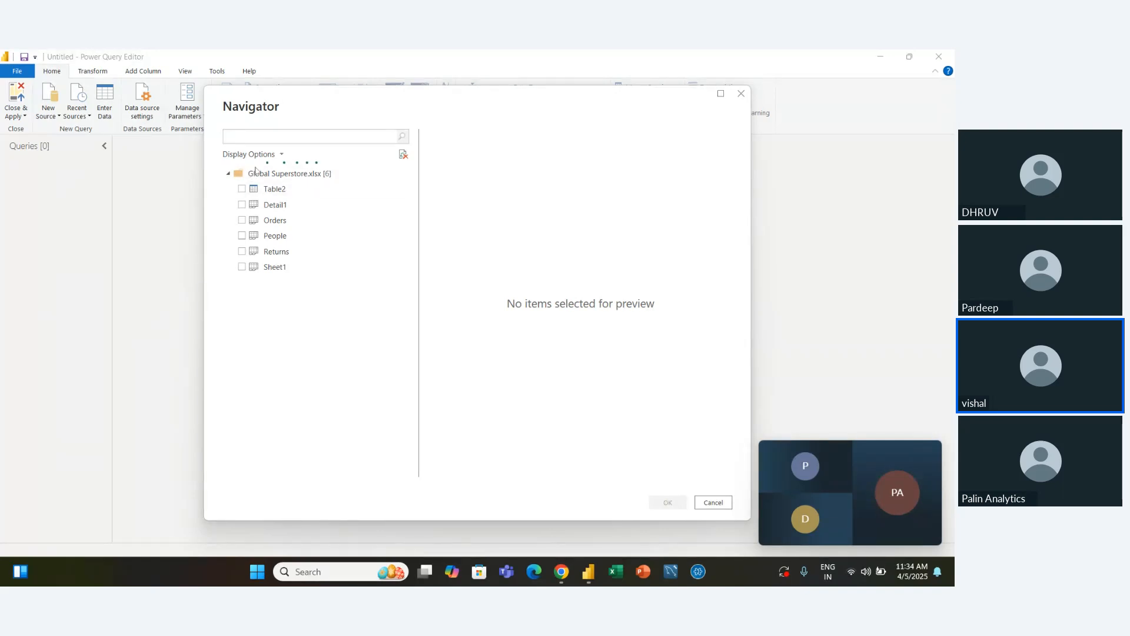
pyautogui.click(242, 221)
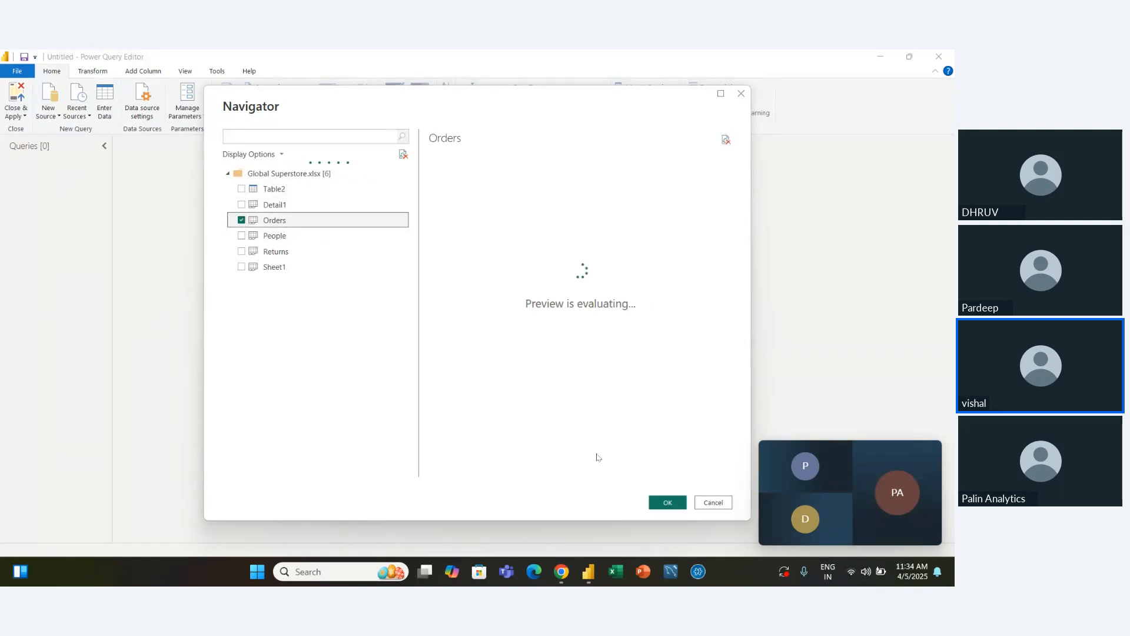
pyautogui.click(678, 504)
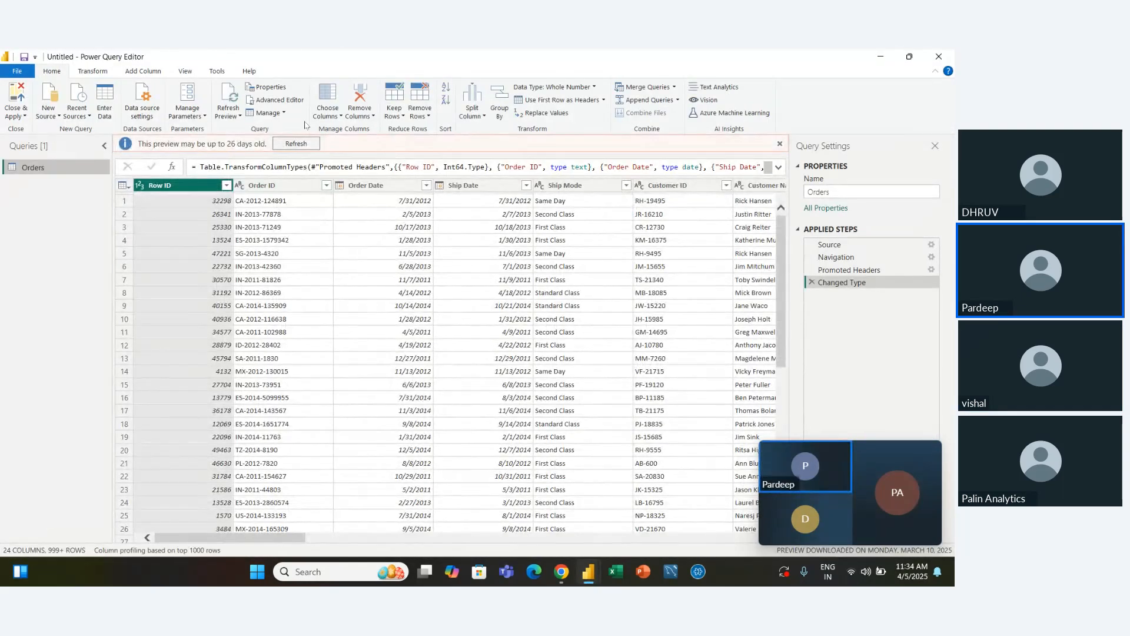
pyautogui.click(306, 145)
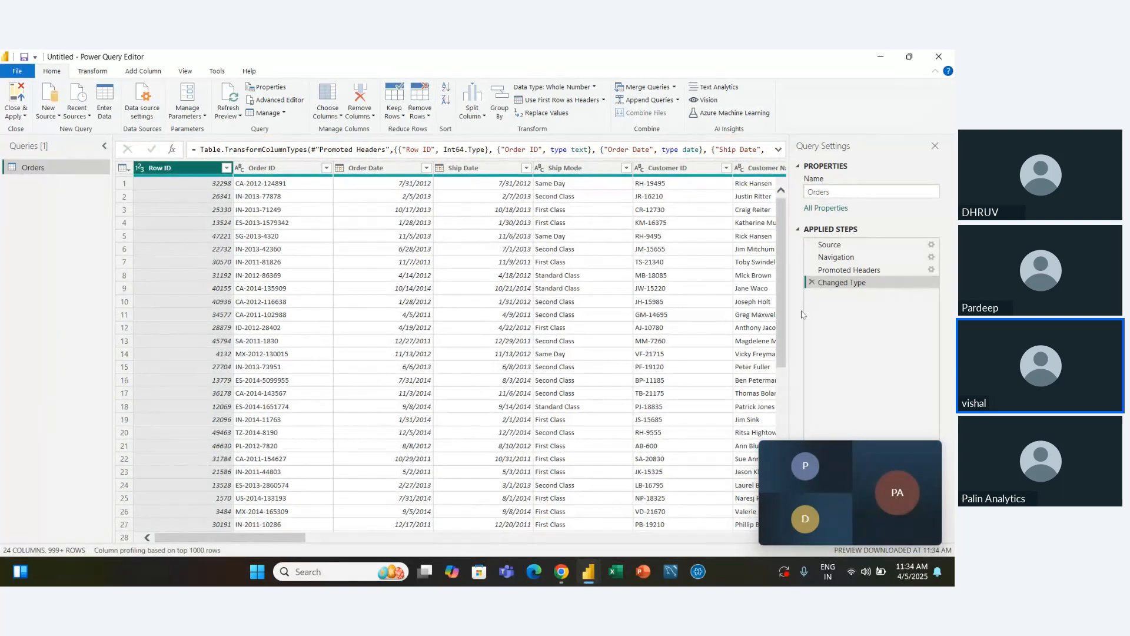
# Look through the columns of the Orders query and view its query properties
pyautogui.moveTo(822, 455)
pyautogui.hscroll(10, 417, 300)
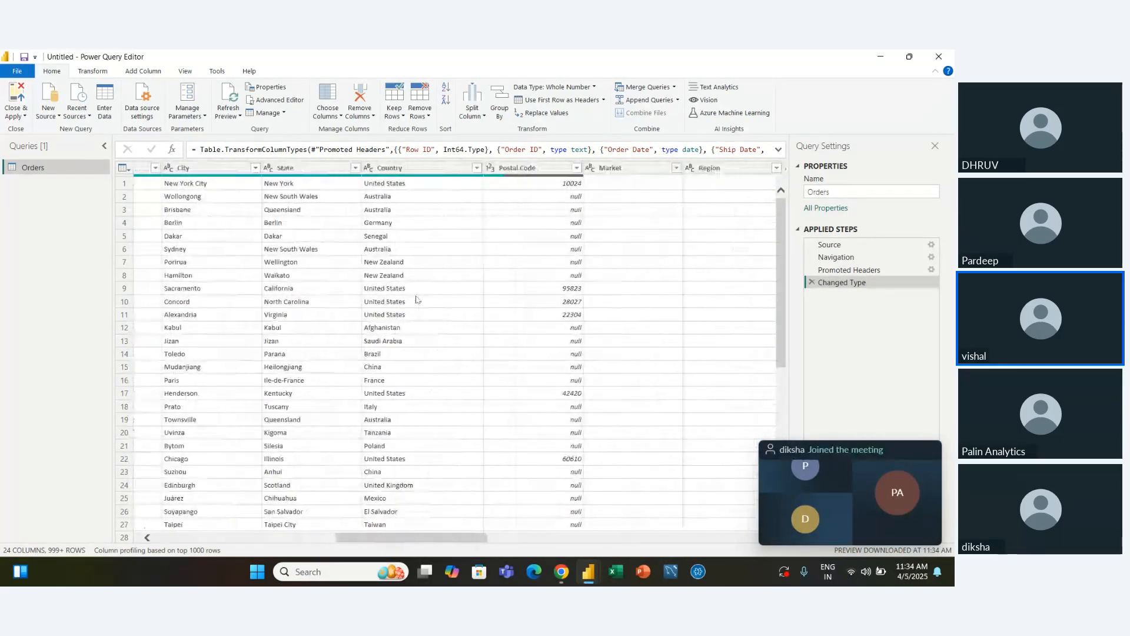
pyautogui.hscroll(15, 416, 300)
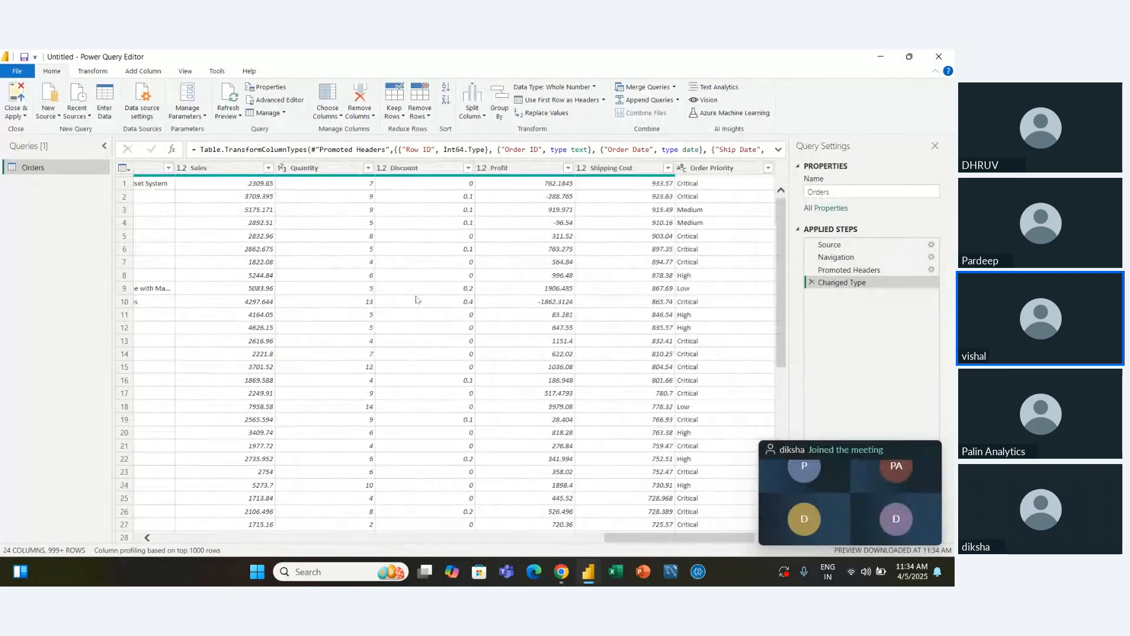
pyautogui.hscroll(-20, 417, 300)
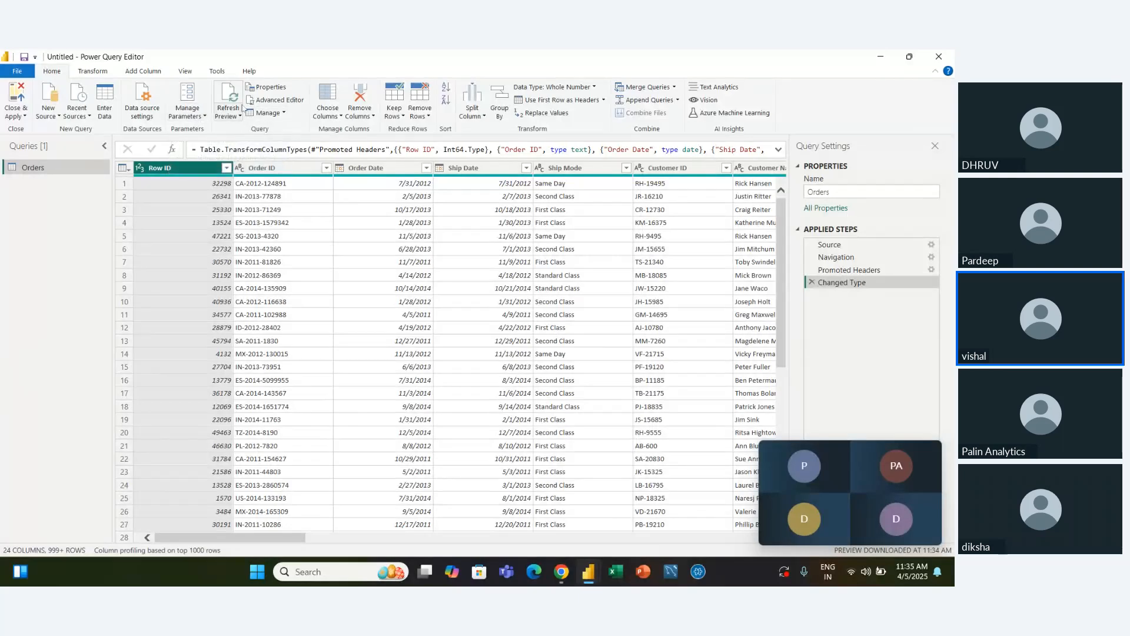
pyautogui.click(269, 88)
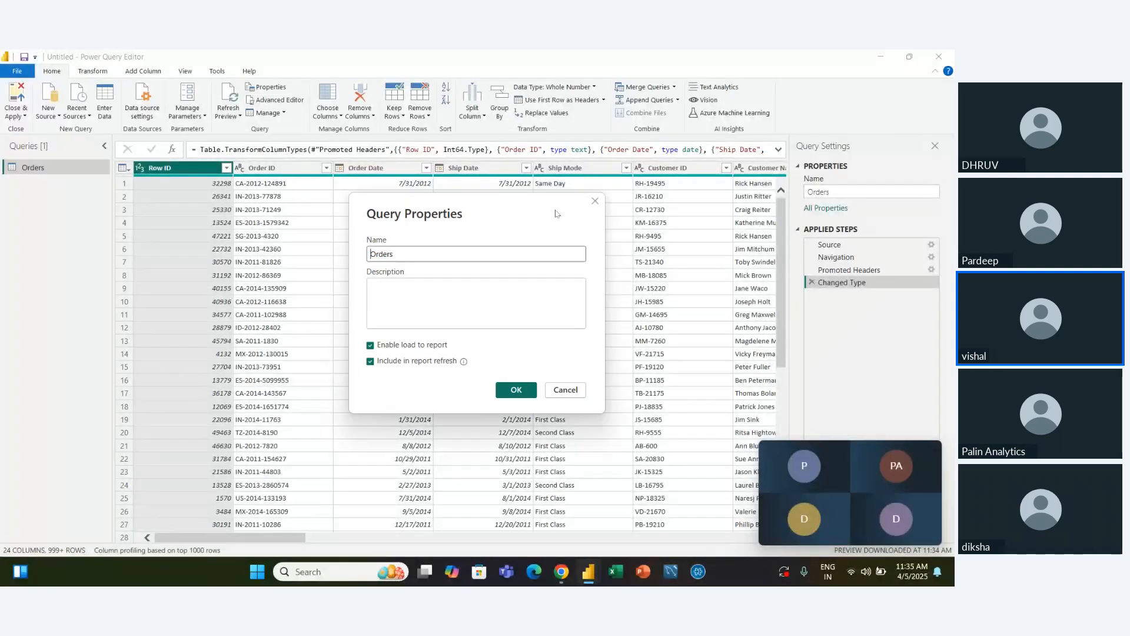
pyautogui.click(596, 204)
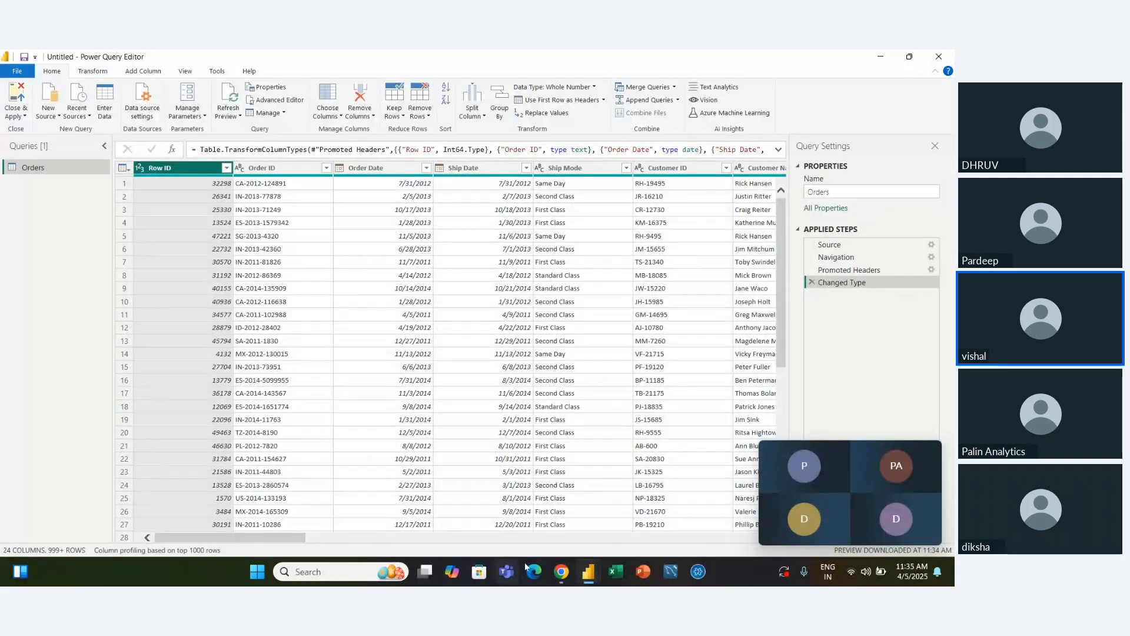
# Switch to Excel, create a blank workbook and dismiss the licence notice
pyautogui.click(621, 579)
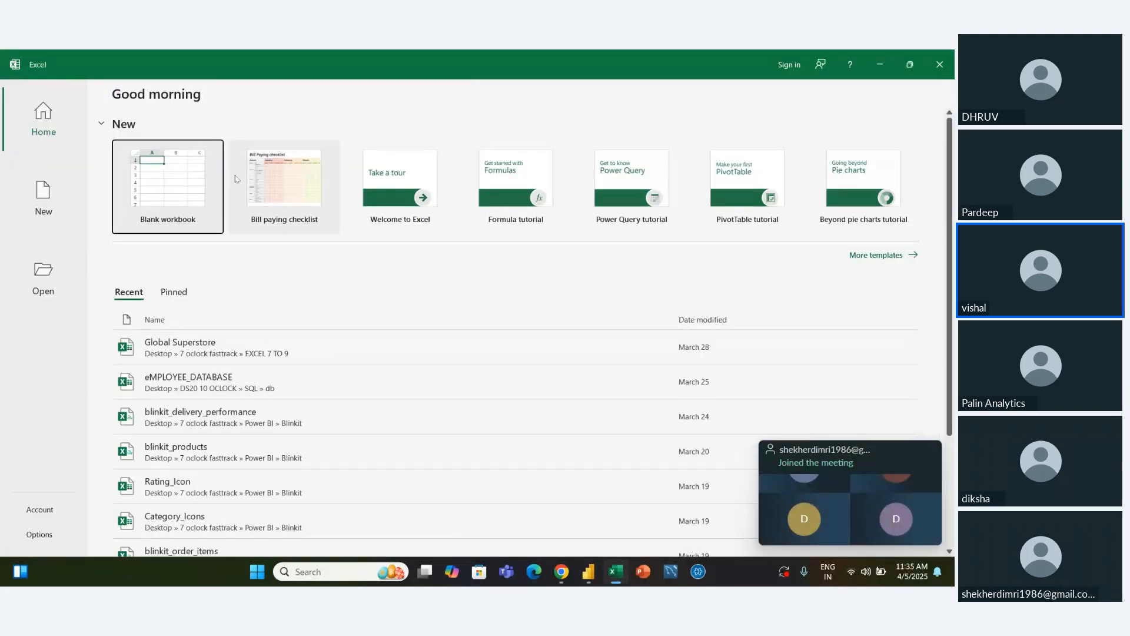
pyautogui.click(253, 179)
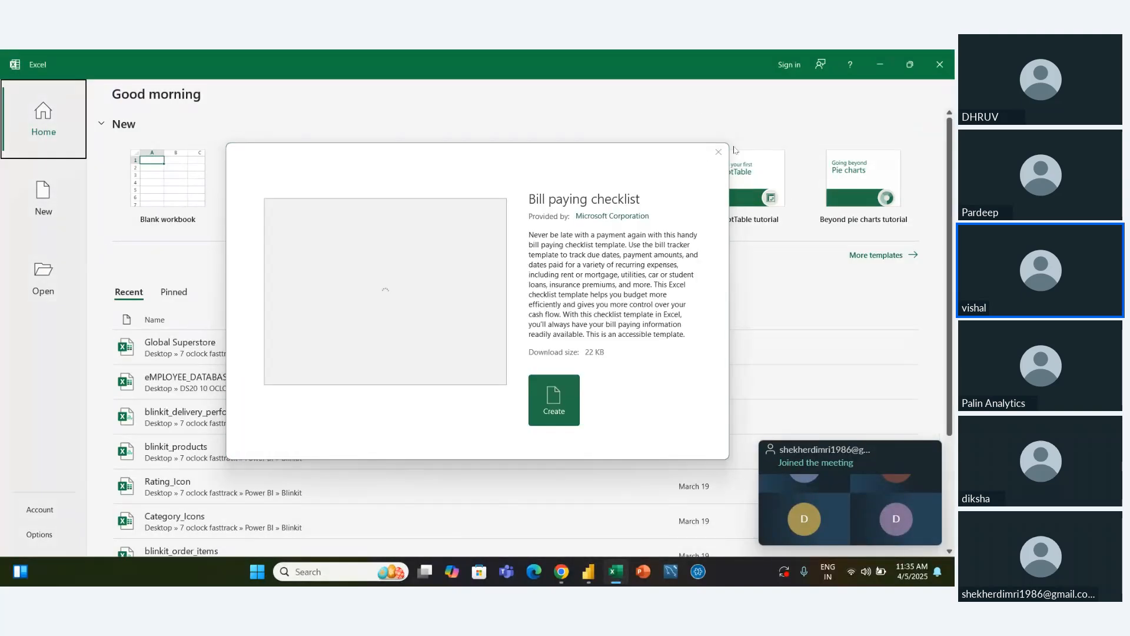
pyautogui.click(122, 142)
pyautogui.click(182, 179)
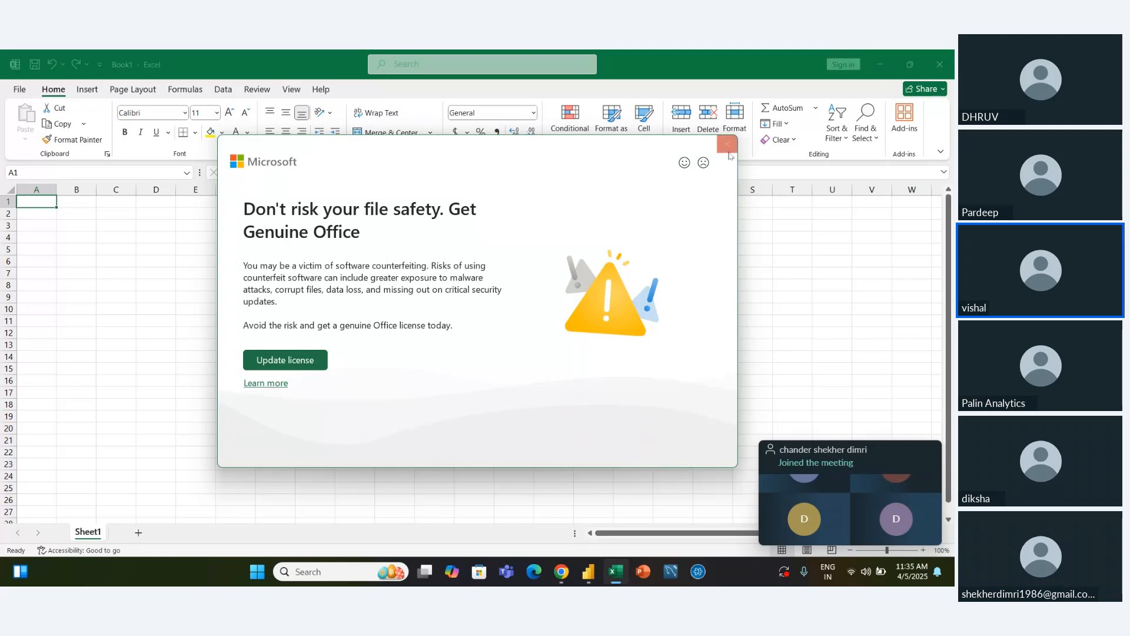
pyautogui.click(728, 146)
# Enter the column headers Product Name in cell B2 and Price in cell C2
pyautogui.click(80, 231)
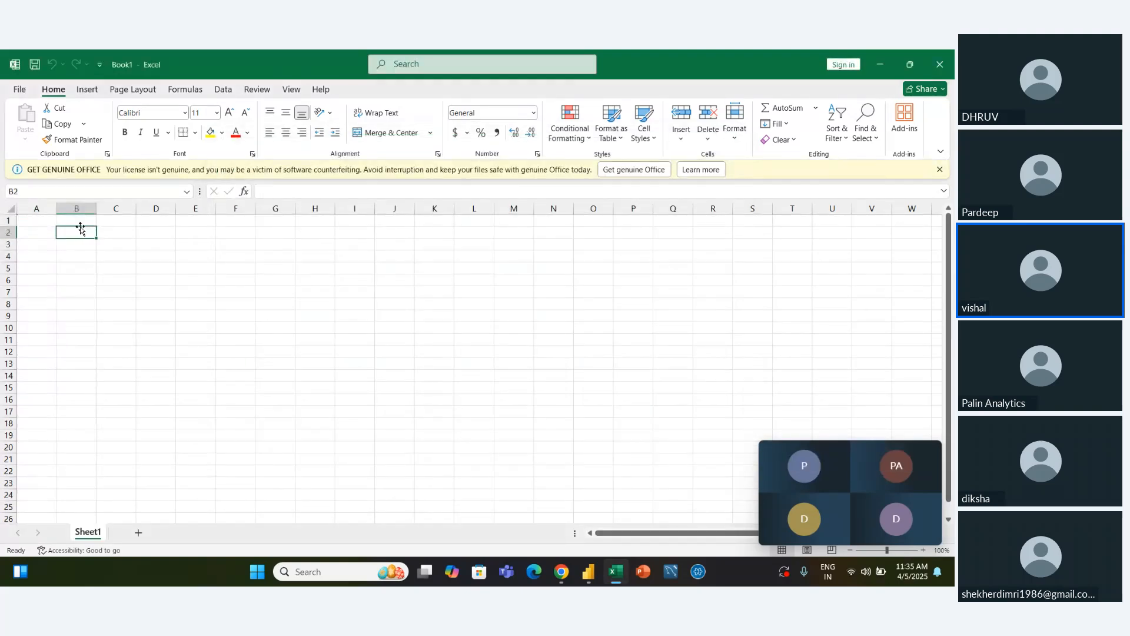
pyautogui.write('Prod')
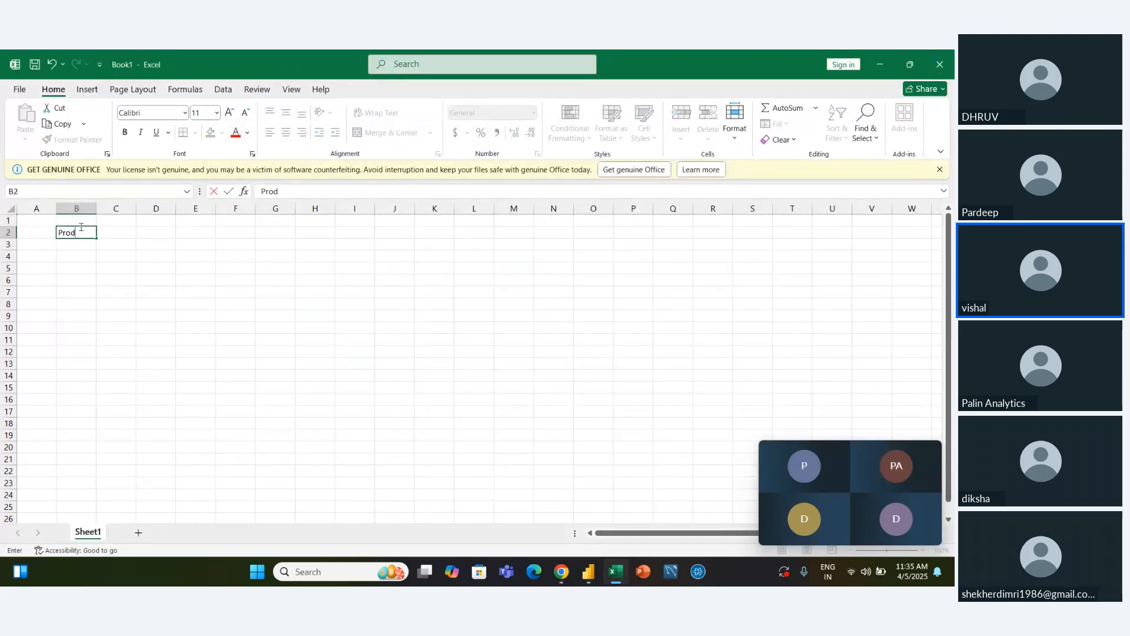
pyautogui.write('uct Name')
pyautogui.press('Tab')
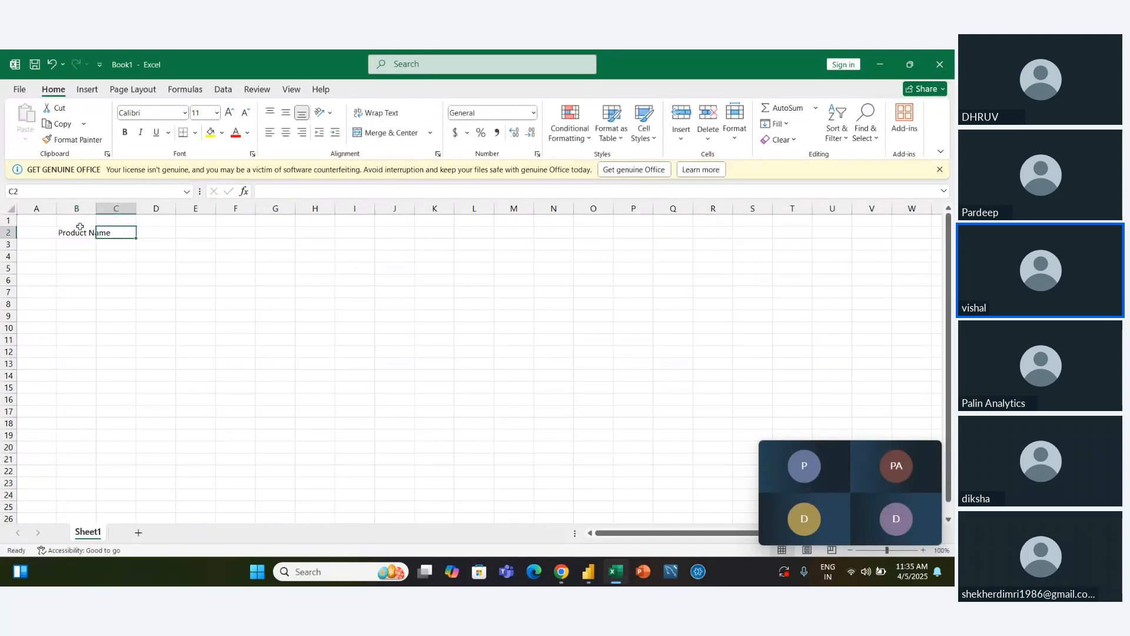
pyautogui.write('Price')
pyautogui.press('Return')
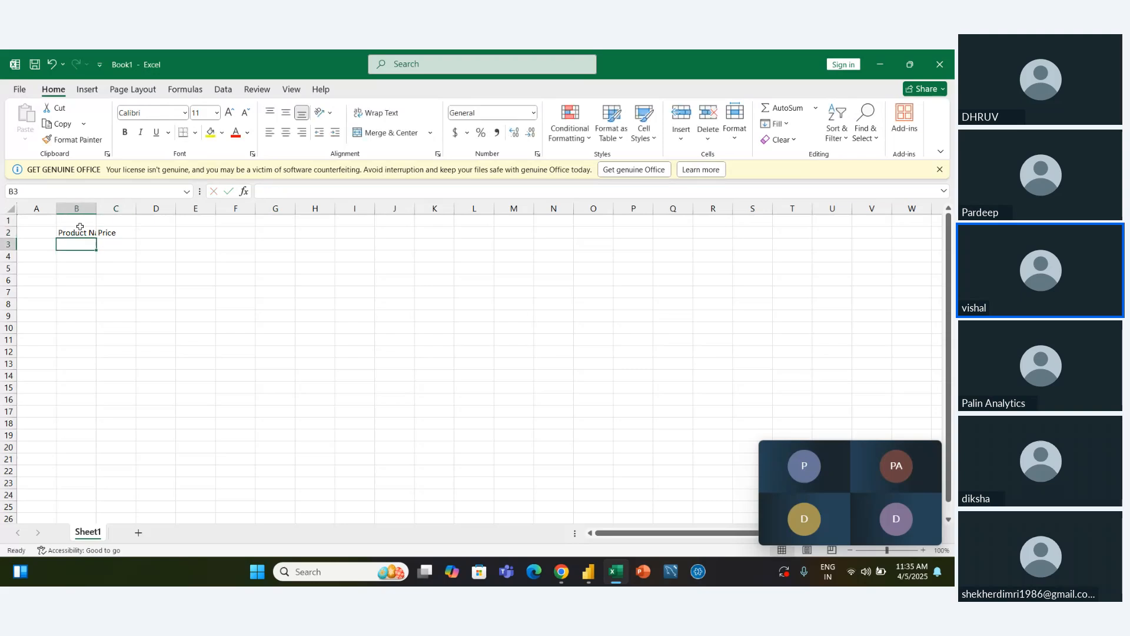
# Fill row 3 with the product Parle G and a price of 10
pyautogui.write('Par')
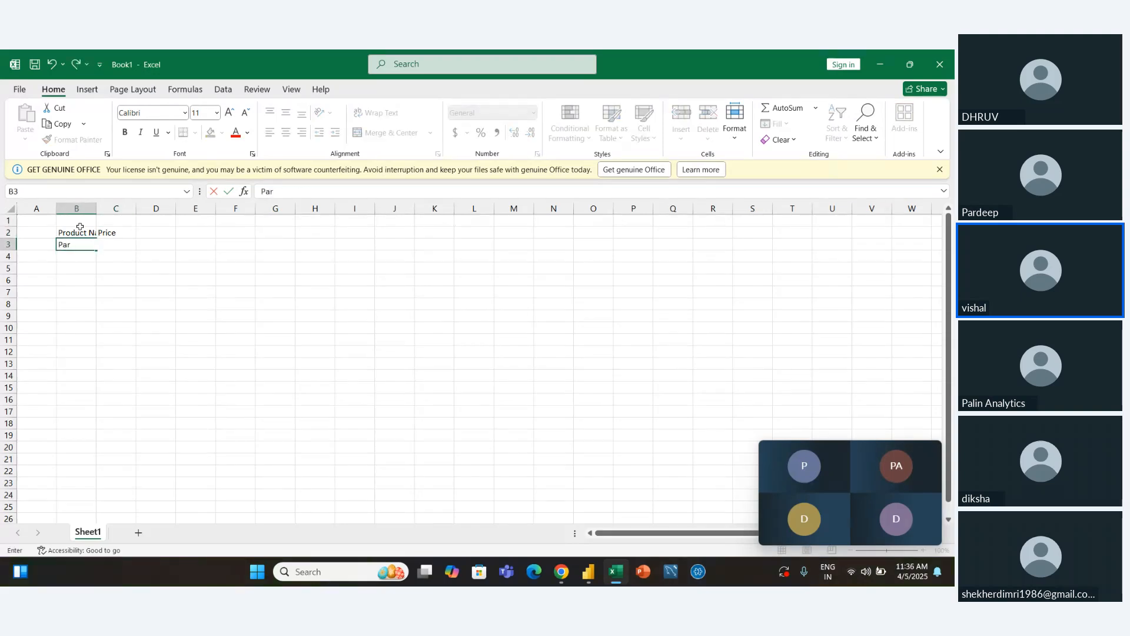
pyautogui.write('le G')
pyautogui.press('Tab')
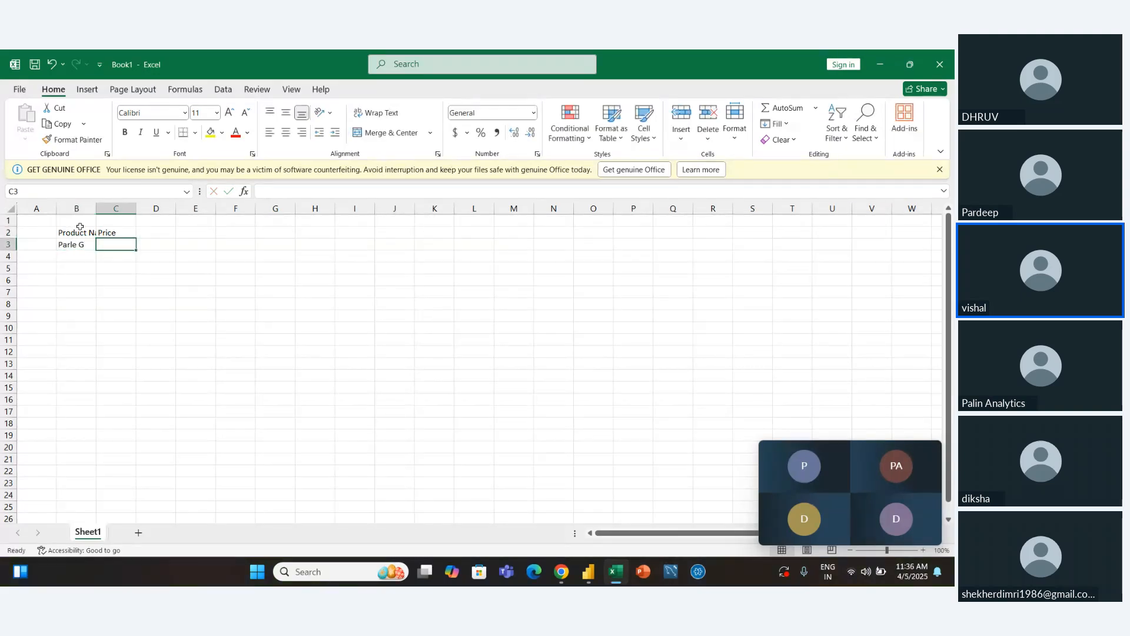
pyautogui.write('10')
pyautogui.press('Return')
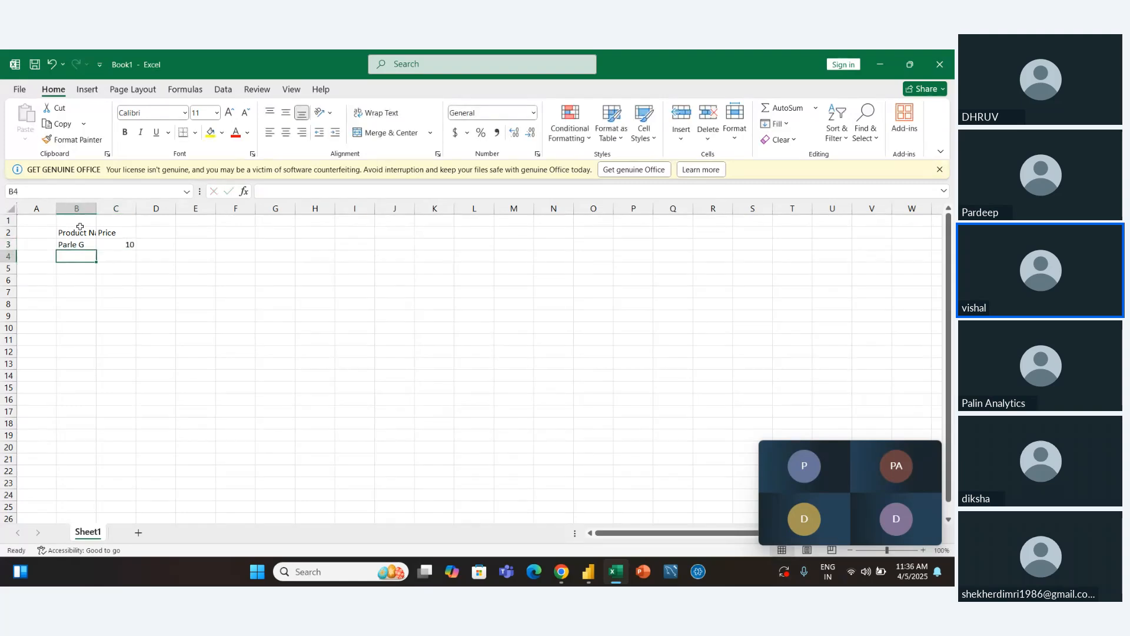
# Fill row 4 with the product Hidenseek and a price of 45
pyautogui.write('Hi')
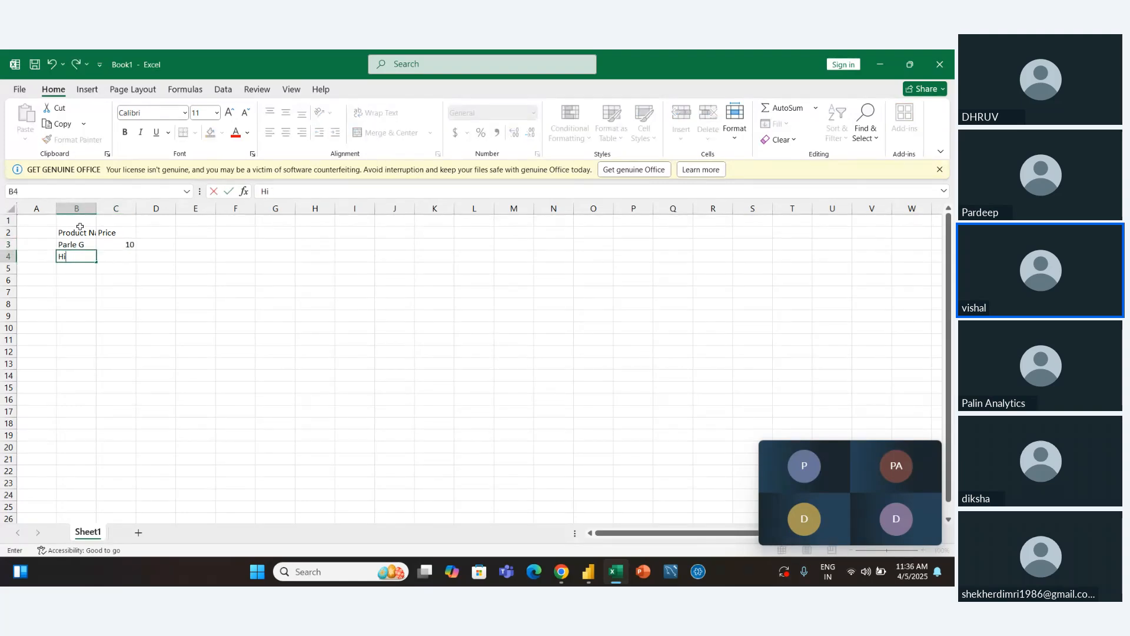
pyautogui.write('denseek')
pyautogui.press('Tab')
pyautogui.write('45')
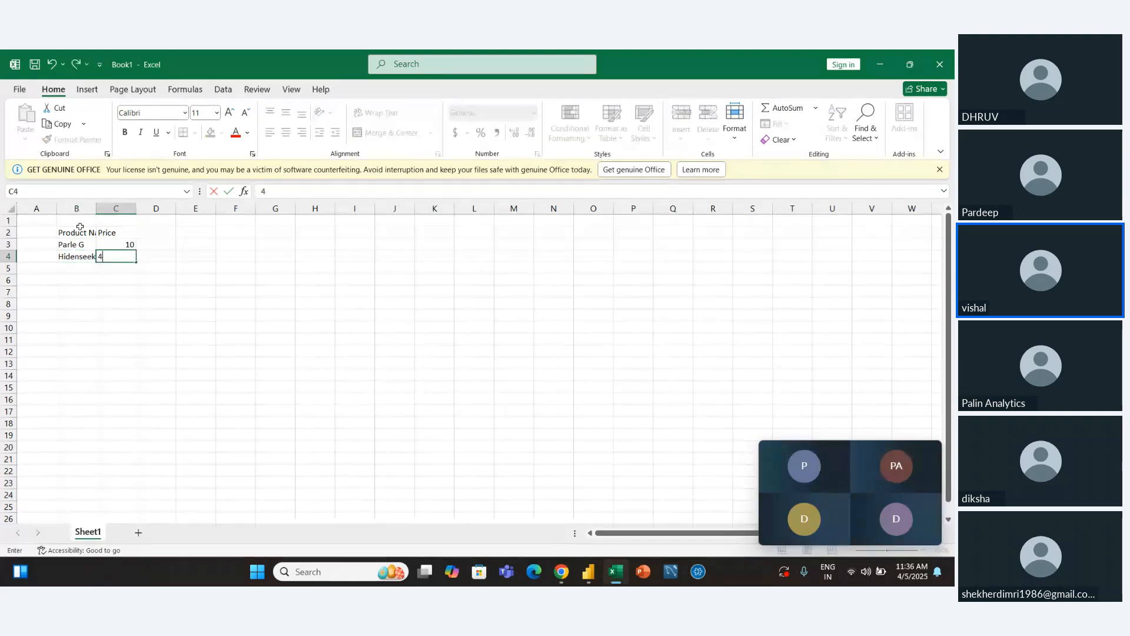
pyautogui.press('Return')
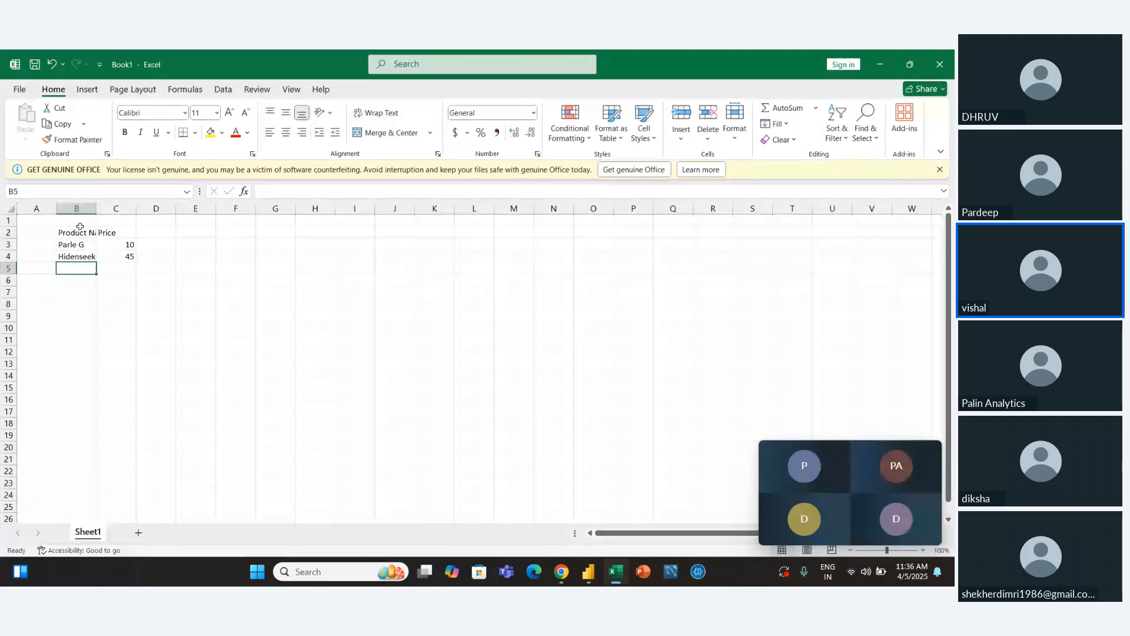
# Fill row 5 with the product Britania and a price of 30
pyautogui.write('B')
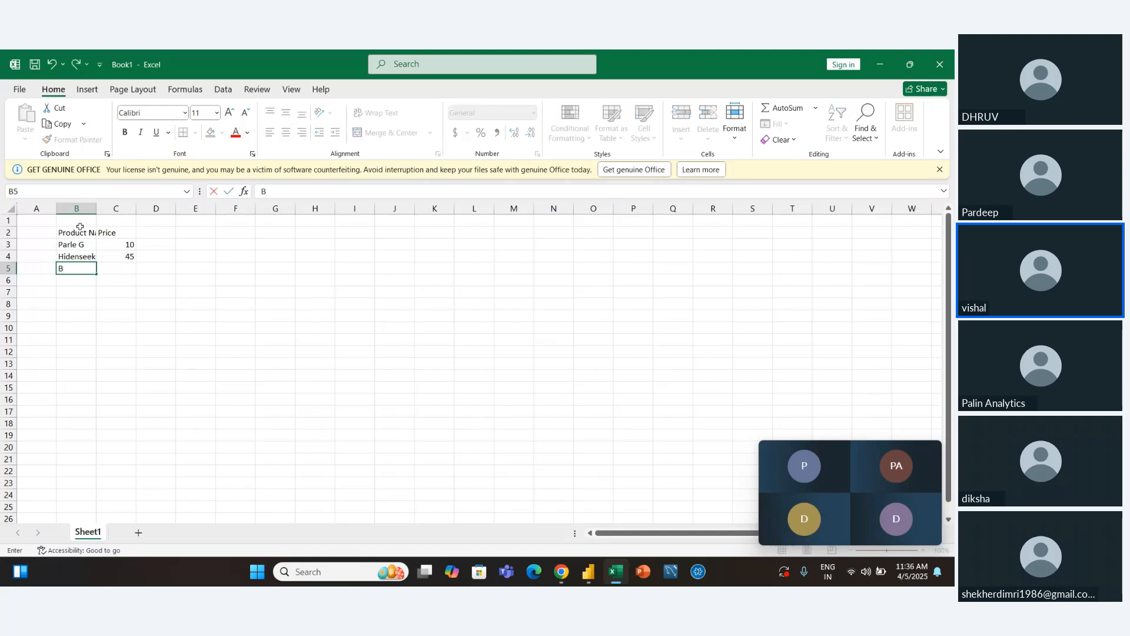
pyautogui.write('ritania')
pyautogui.press('Tab')
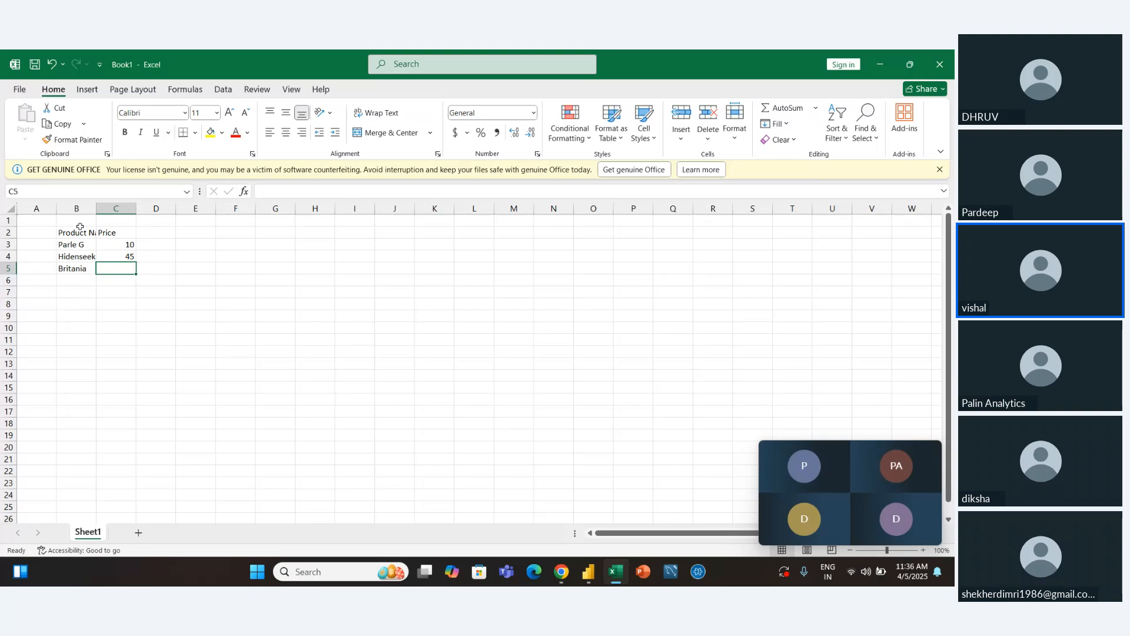
pyautogui.write('3')
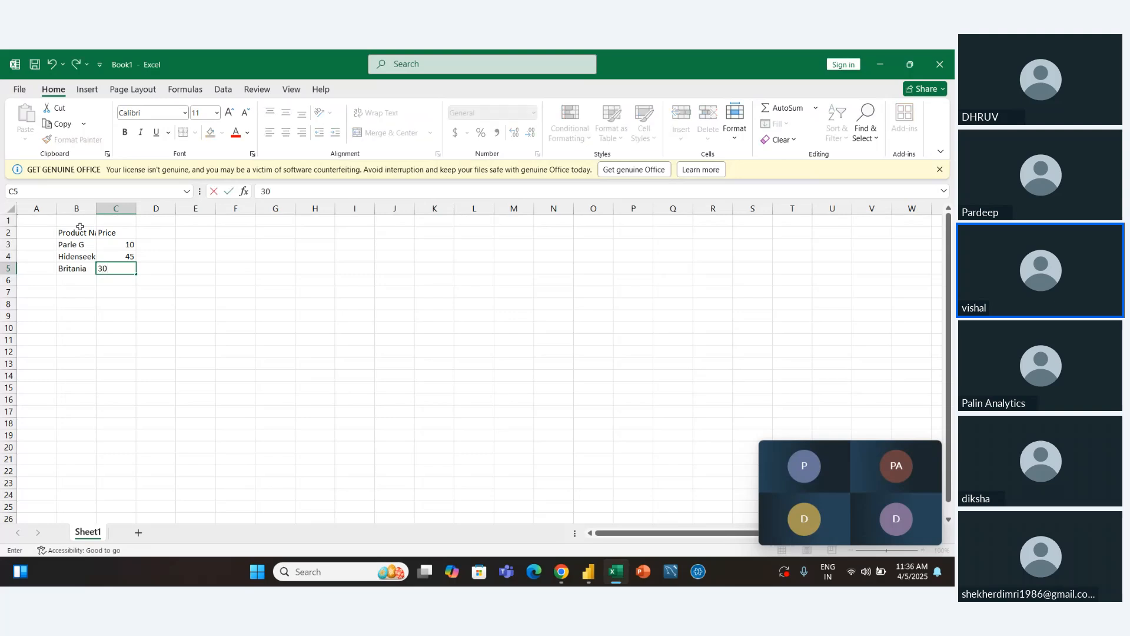
pyautogui.write('0')
pyautogui.press('Return')
# Auto-fit the column widths of the product table and add borders around all its cells
pyautogui.press('Up')
pyautogui.press('Up')
pyautogui.hotkey('ctrl', 'a')
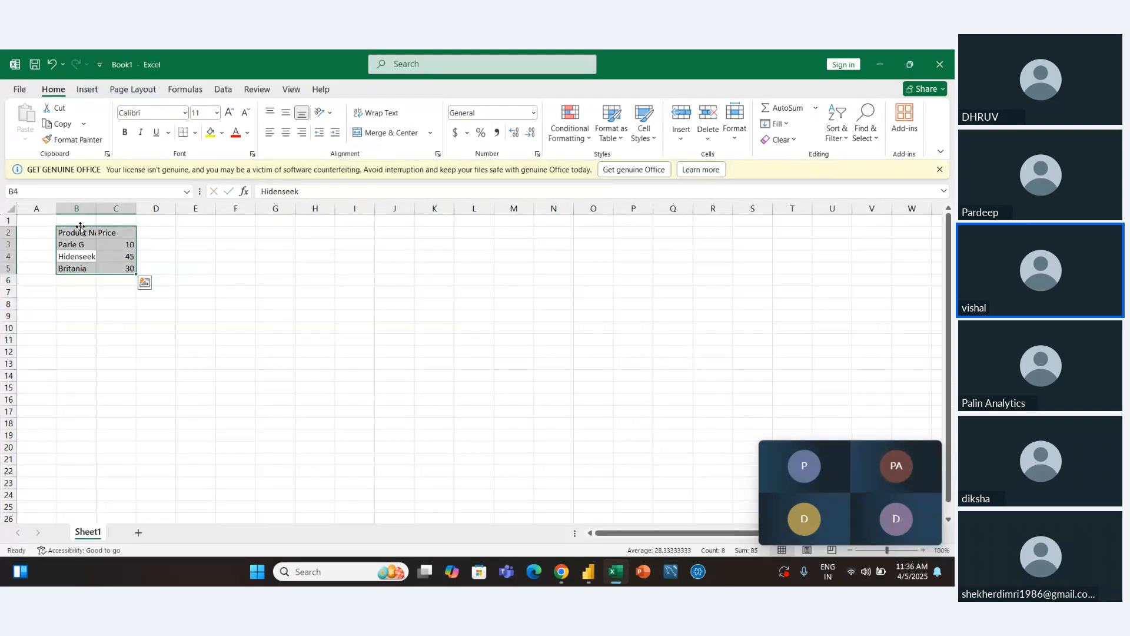
pyautogui.hotkey('alt', 'h')
pyautogui.write('oi')
pyautogui.write('ia')
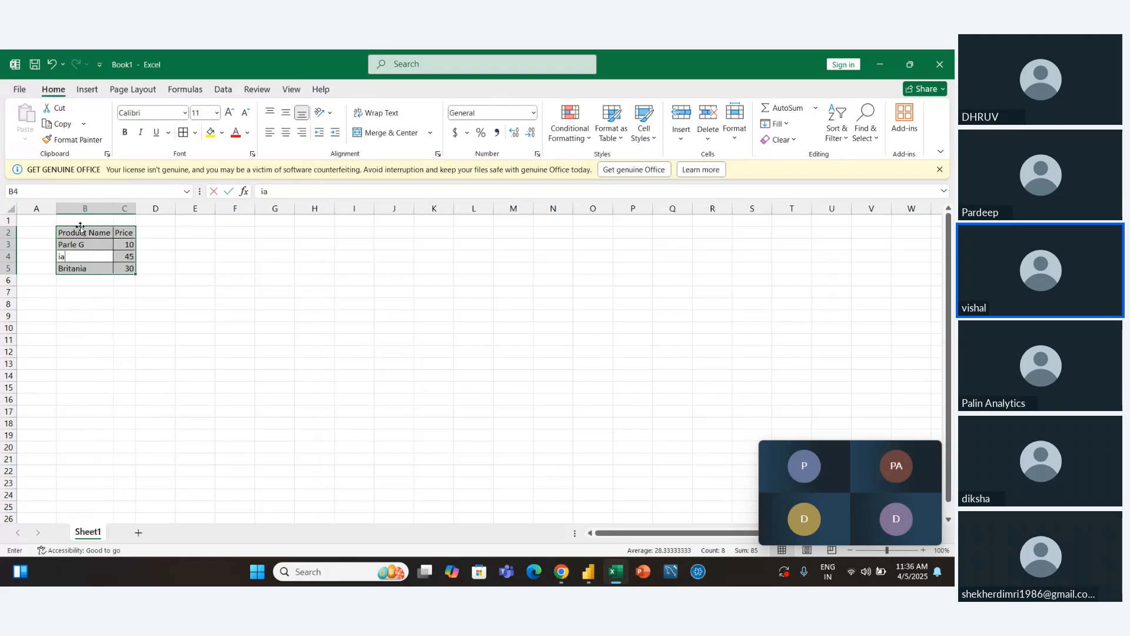
pyautogui.press('Escape')
pyautogui.press('Left')
pyautogui.press('Down')
pyautogui.press('Right')
pyautogui.press('Up')
pyautogui.press('Left')
pyautogui.press('Down')
pyautogui.press('Right')
pyautogui.press('Up')
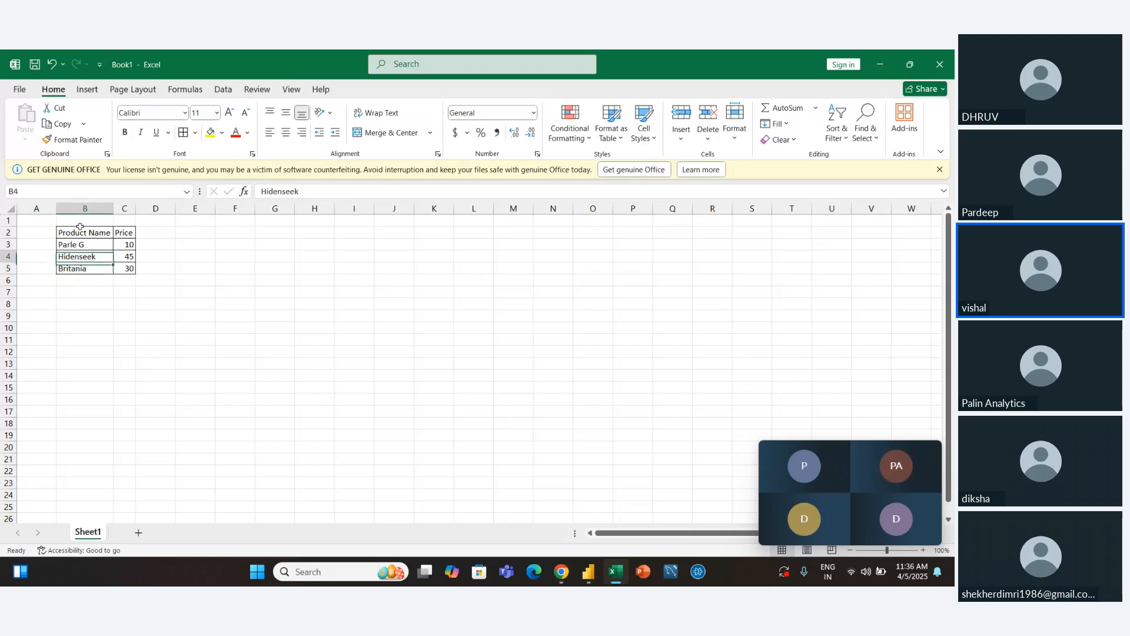
# Make the header row of the product table, B2:C2, bold
pyautogui.press('Up')
pyautogui.press('Up')
pyautogui.hotkey('shift', 'Right')
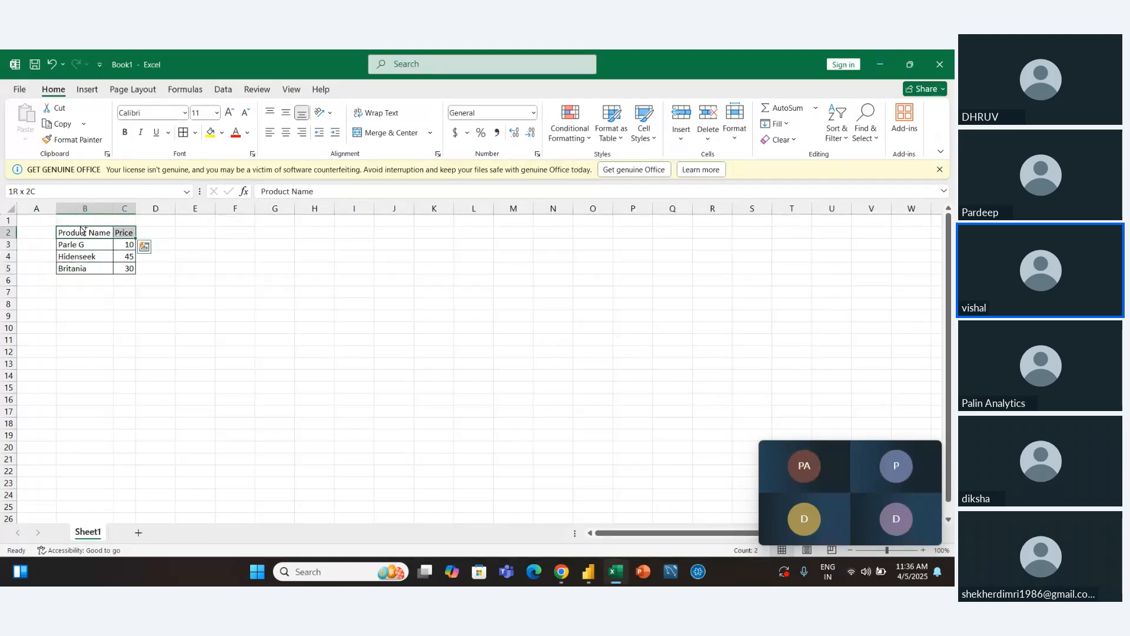
pyautogui.hotkey('ctrl', 'b')
pyautogui.click(210, 338)
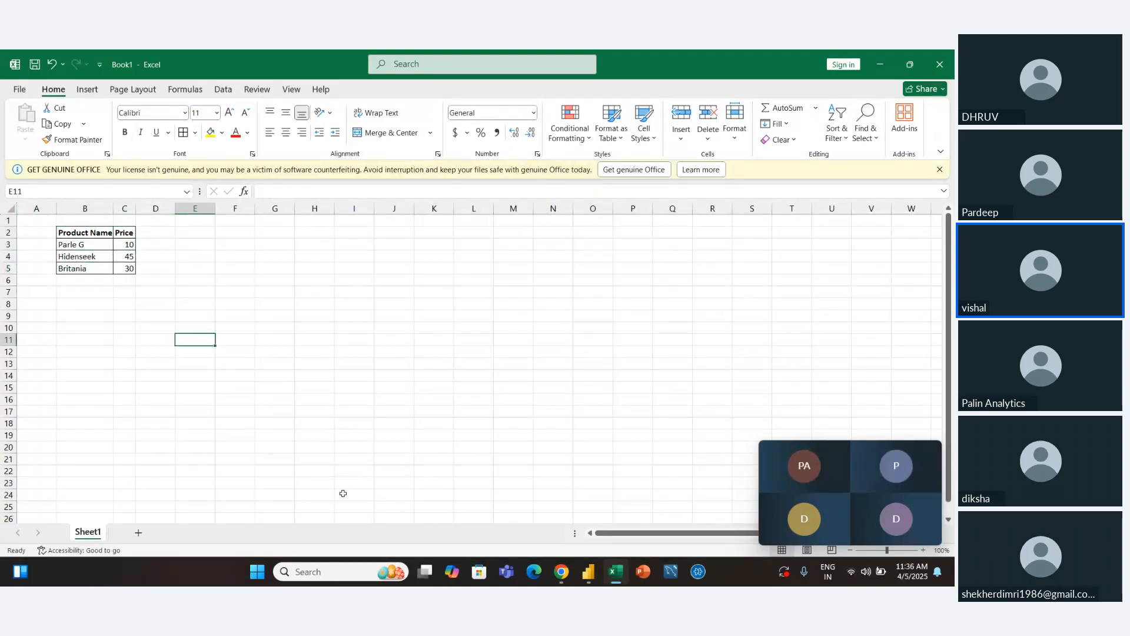
pyautogui.rightClick(234, 428)
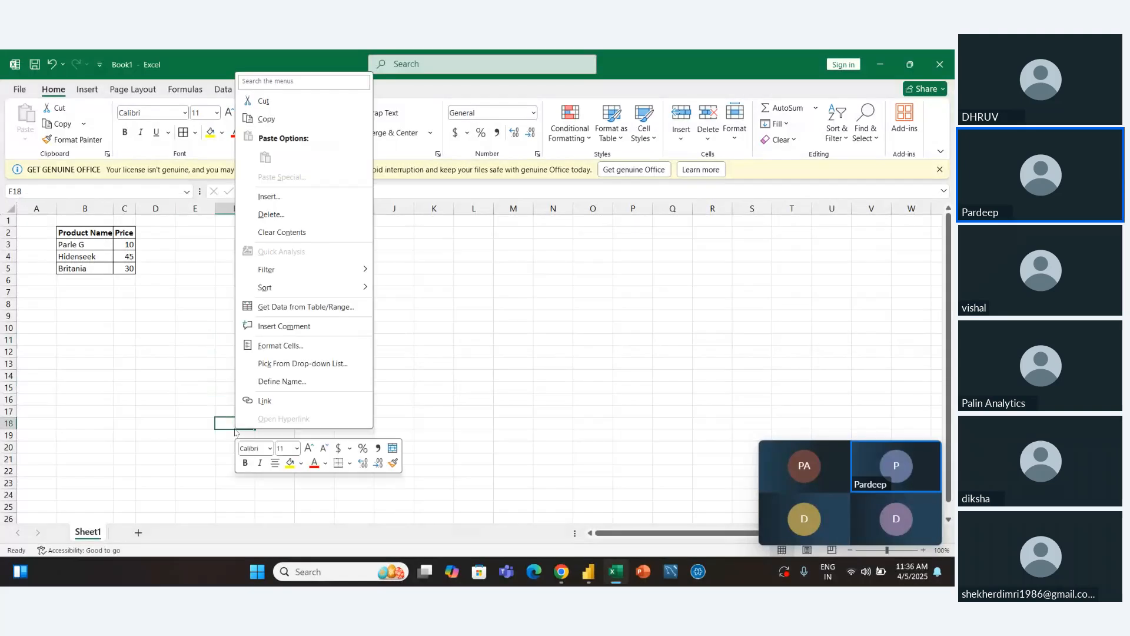
pyautogui.press('Escape')
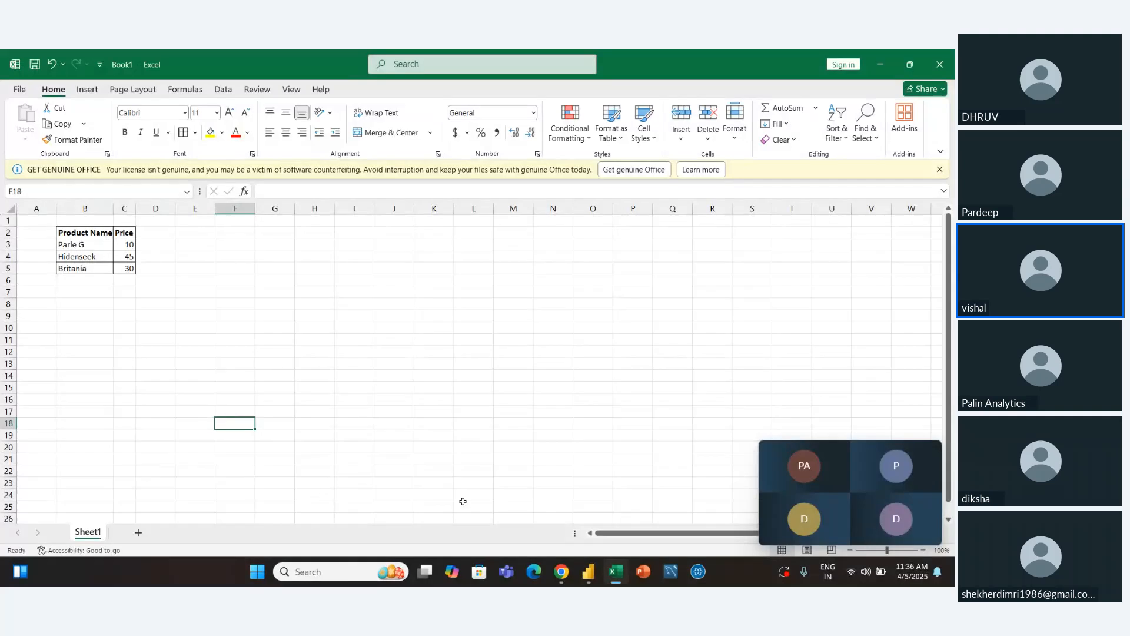
# Save the workbook in the db folder under the file name "referesh test data set"
pyautogui.click(12, 88)
pyautogui.click(39, 254)
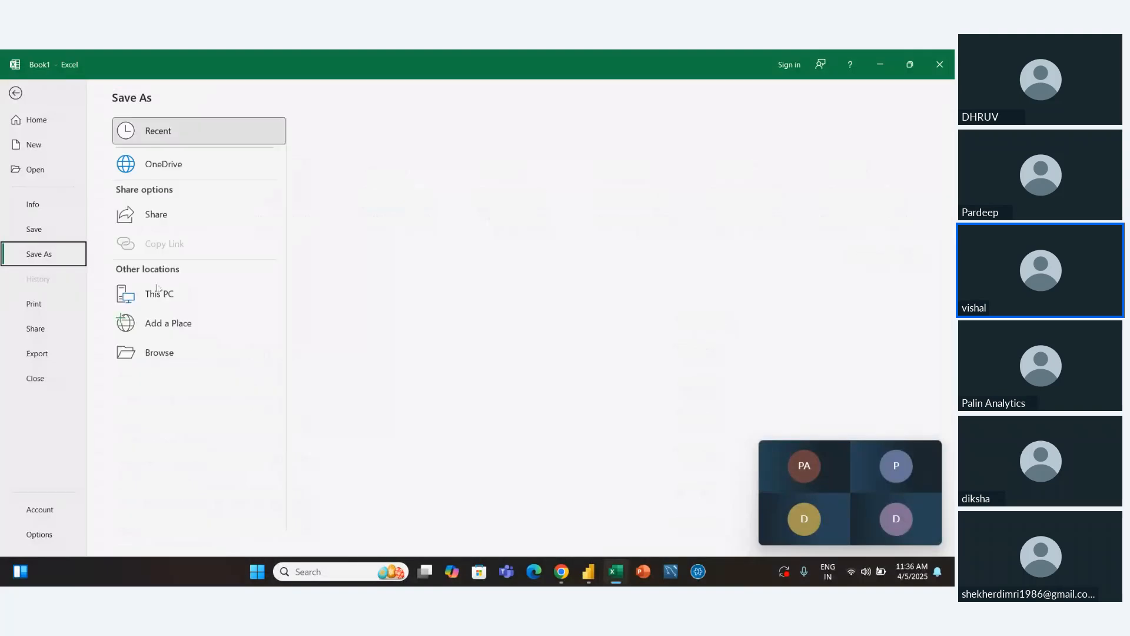
pyautogui.click(188, 358)
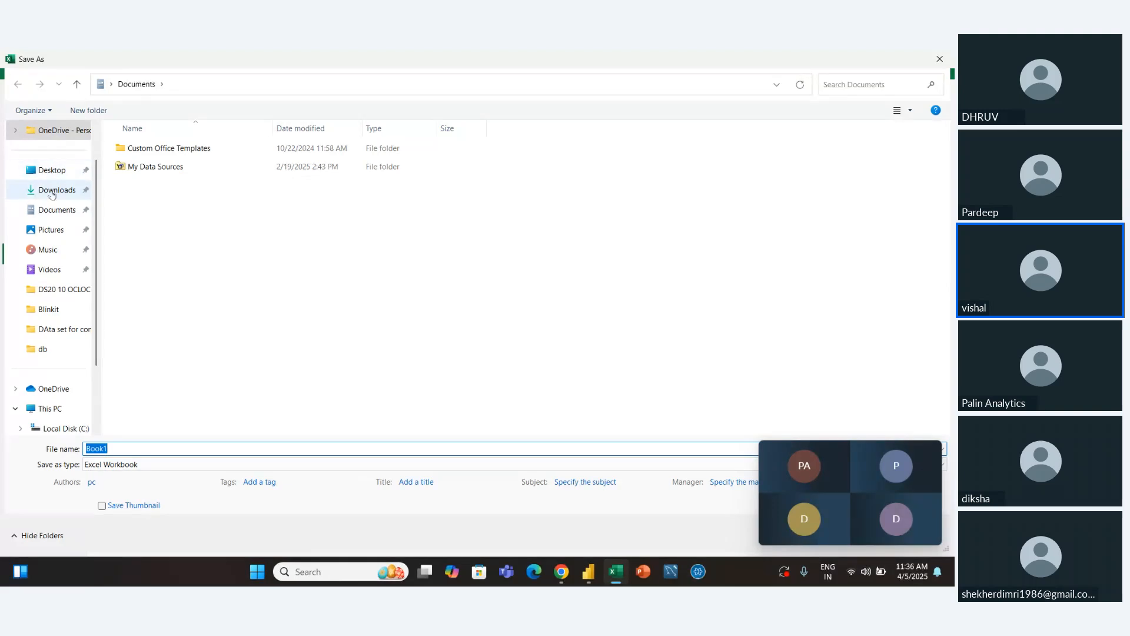
pyautogui.click(62, 352)
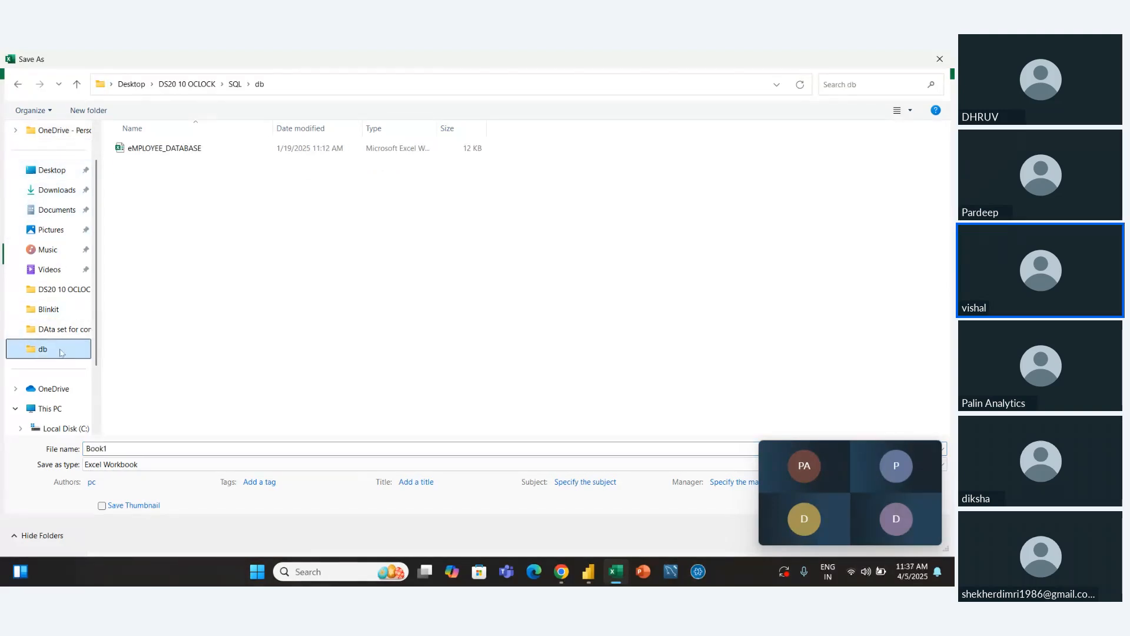
pyautogui.doubleClick(120, 452)
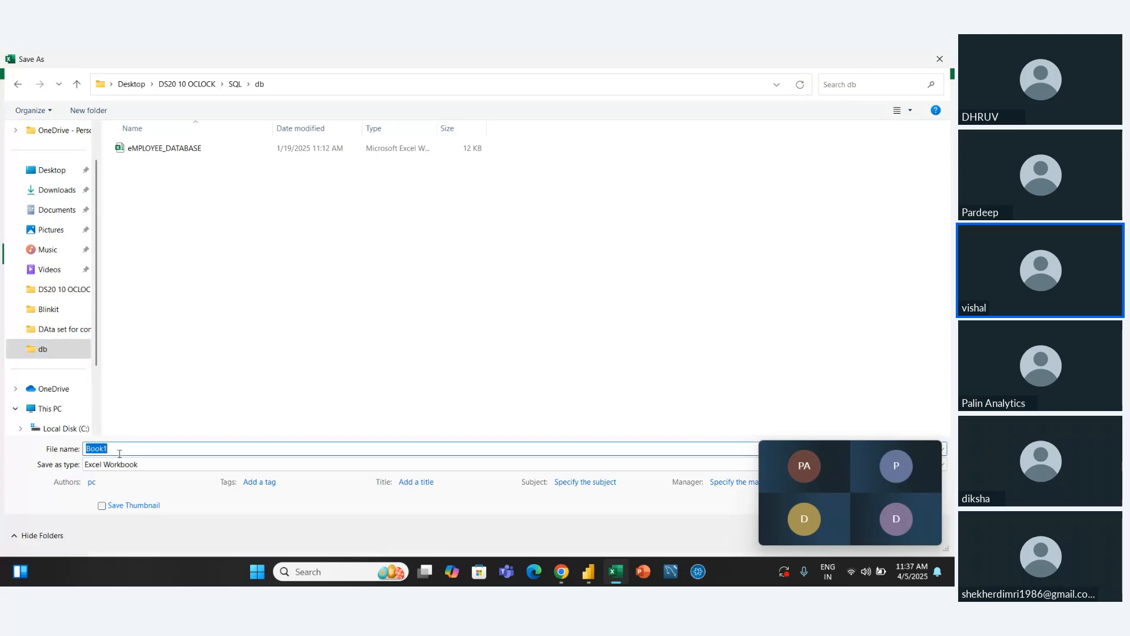
pyautogui.write('referesh test data set')
pyautogui.press('Return')
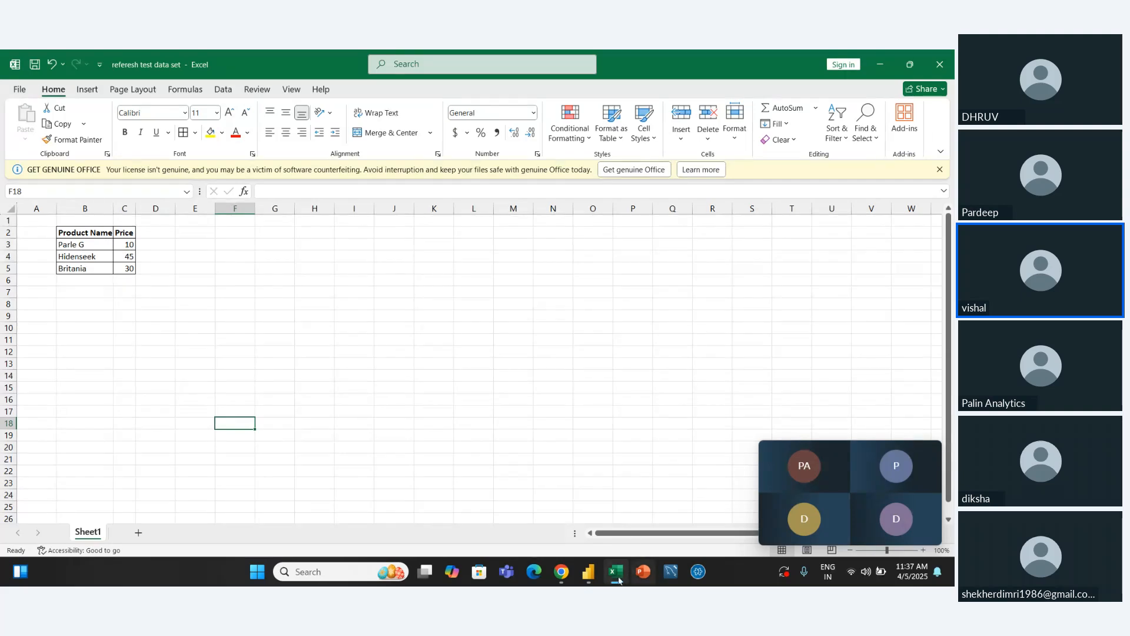
# Switch to the Power Query Editor and import Sheet1 from the Excel workbook "referesh test data set" in the db folder as a new query
pyautogui.click(589, 571)
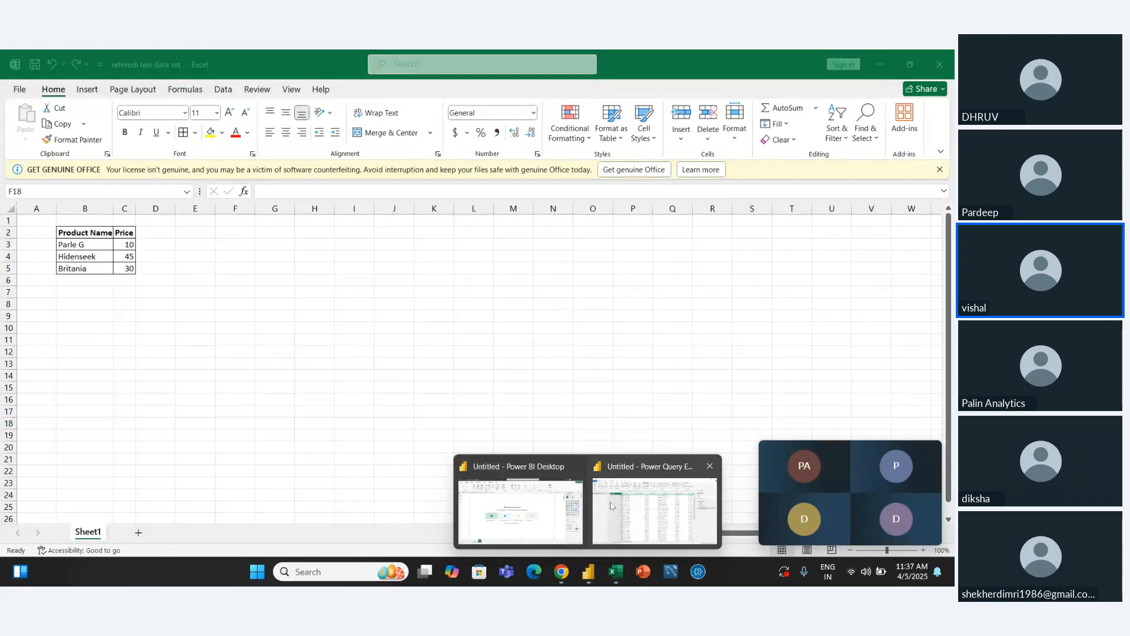
pyautogui.click(611, 505)
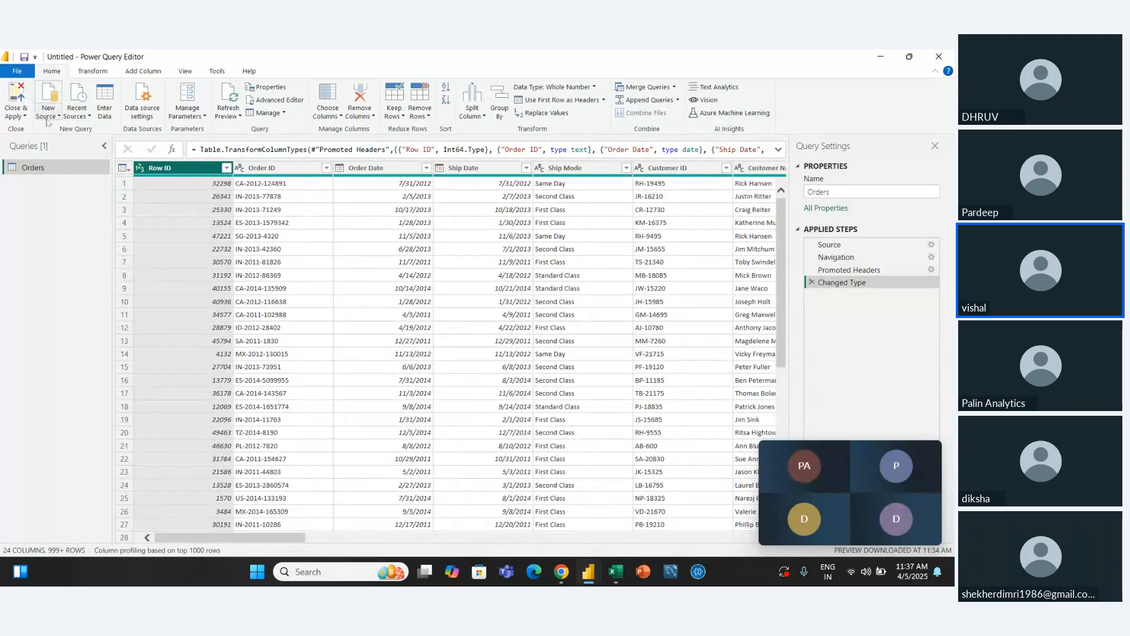
pyautogui.click(57, 113)
pyautogui.click(82, 147)
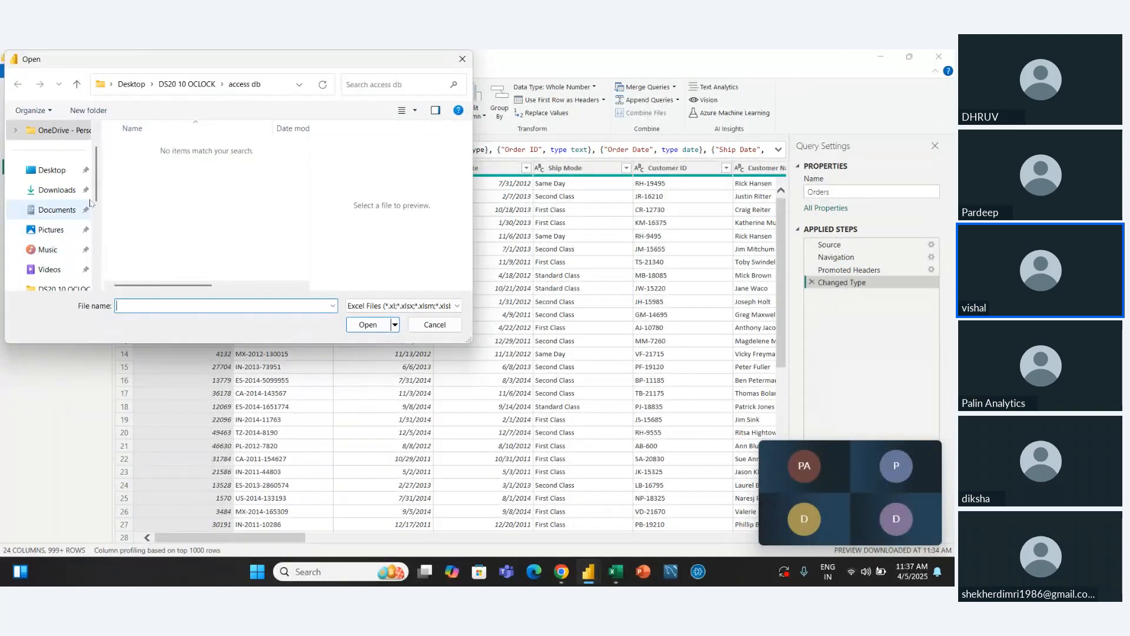
pyautogui.scroll(-2, 59, 230)
pyautogui.click(81, 248)
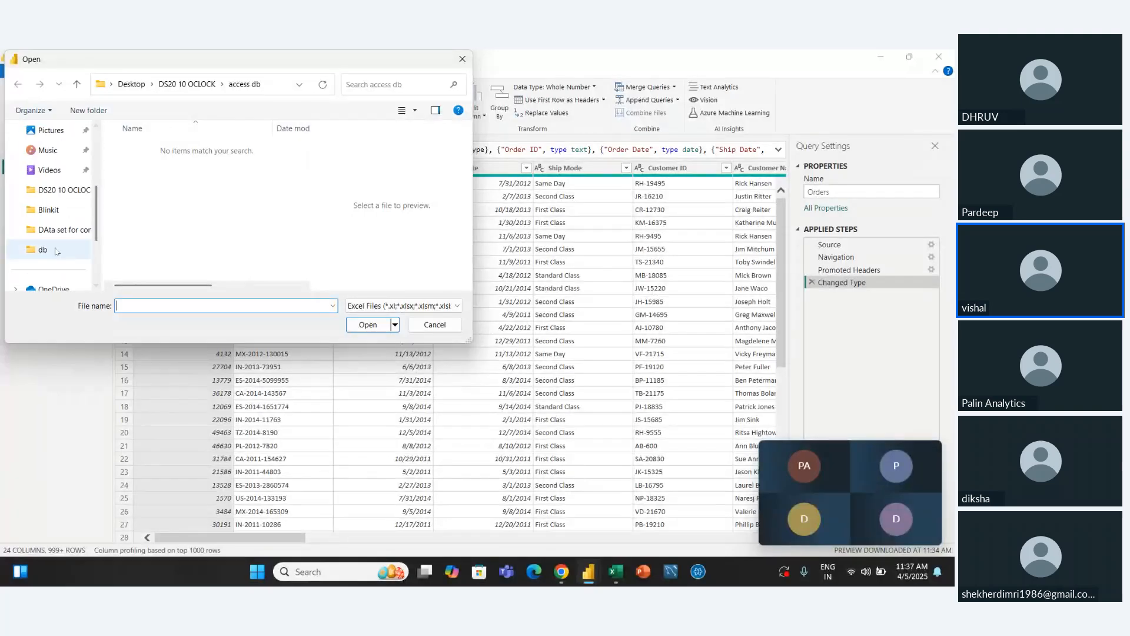
pyautogui.click(176, 167)
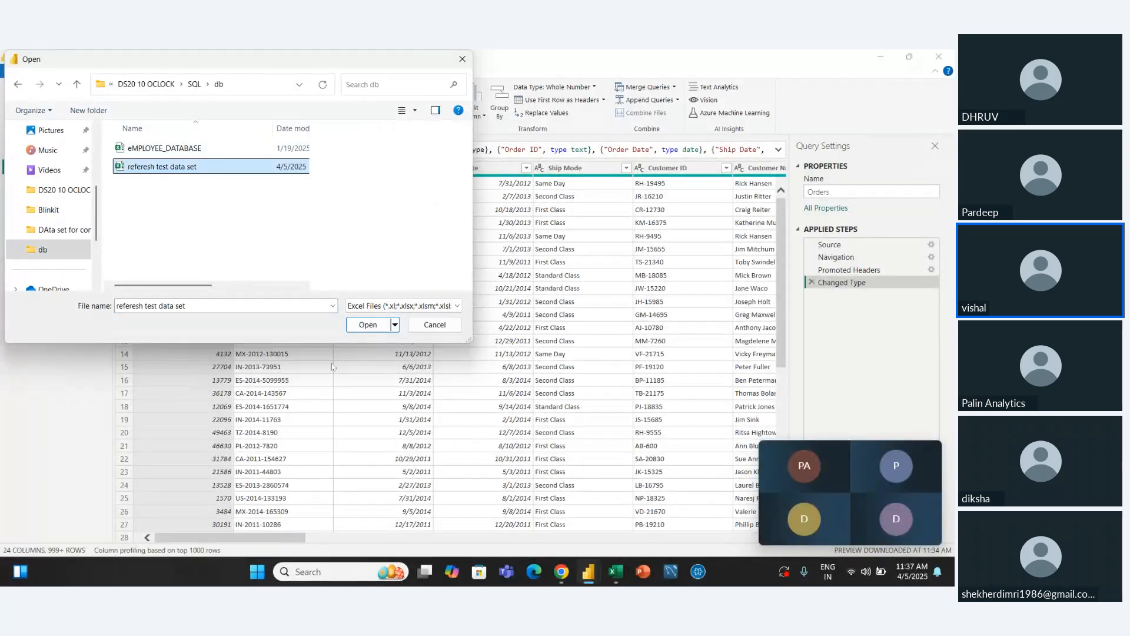
pyautogui.click(377, 333)
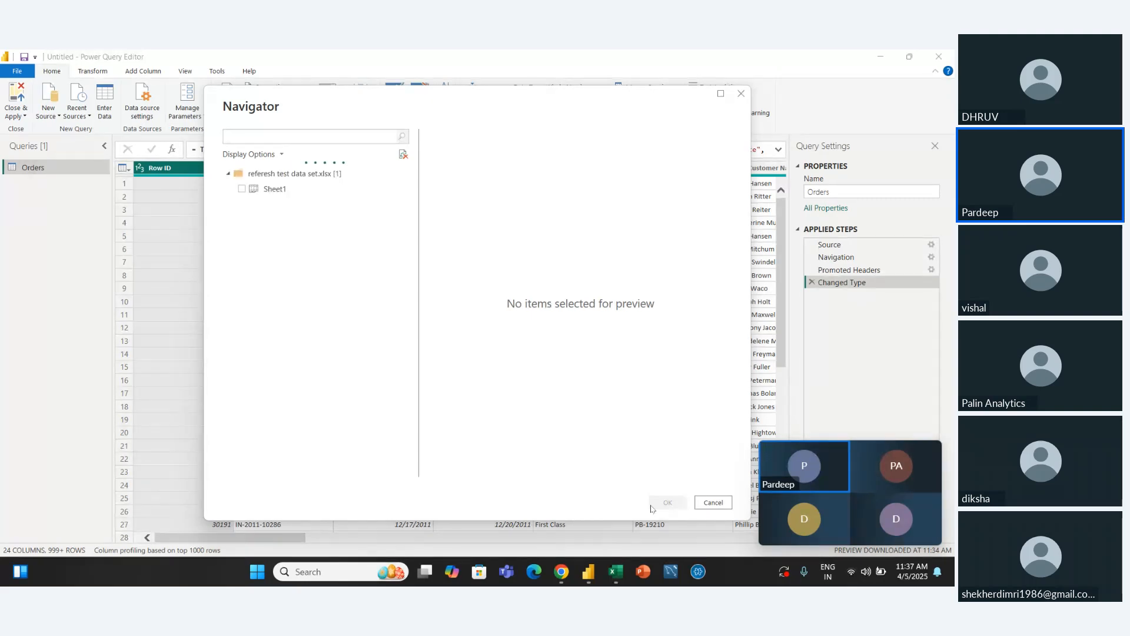
pyautogui.click(241, 188)
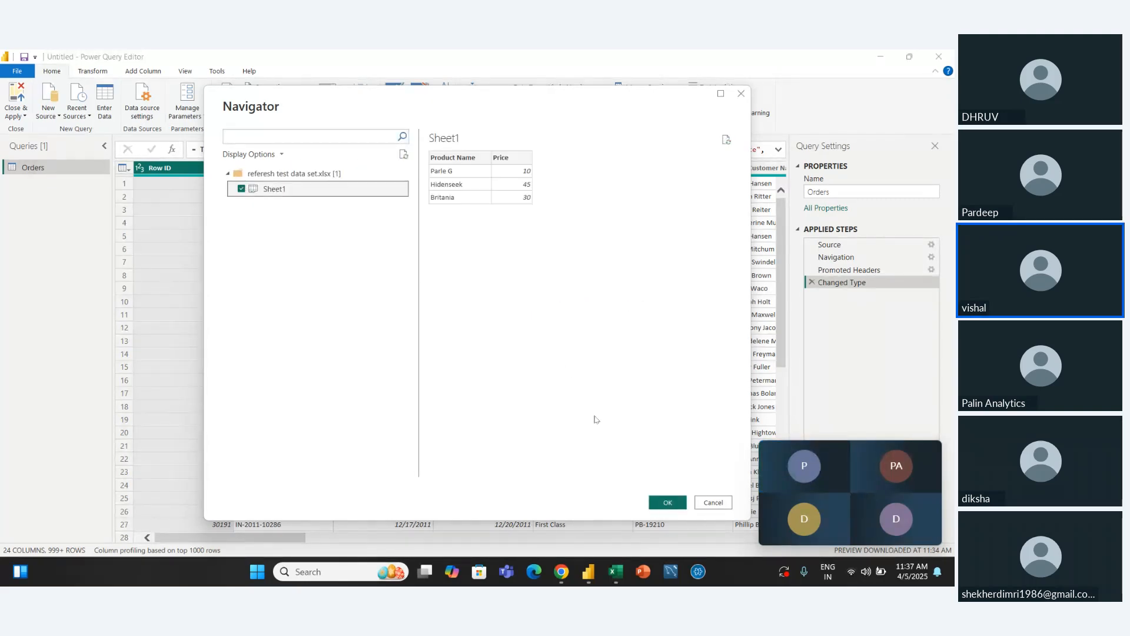
pyautogui.click(668, 501)
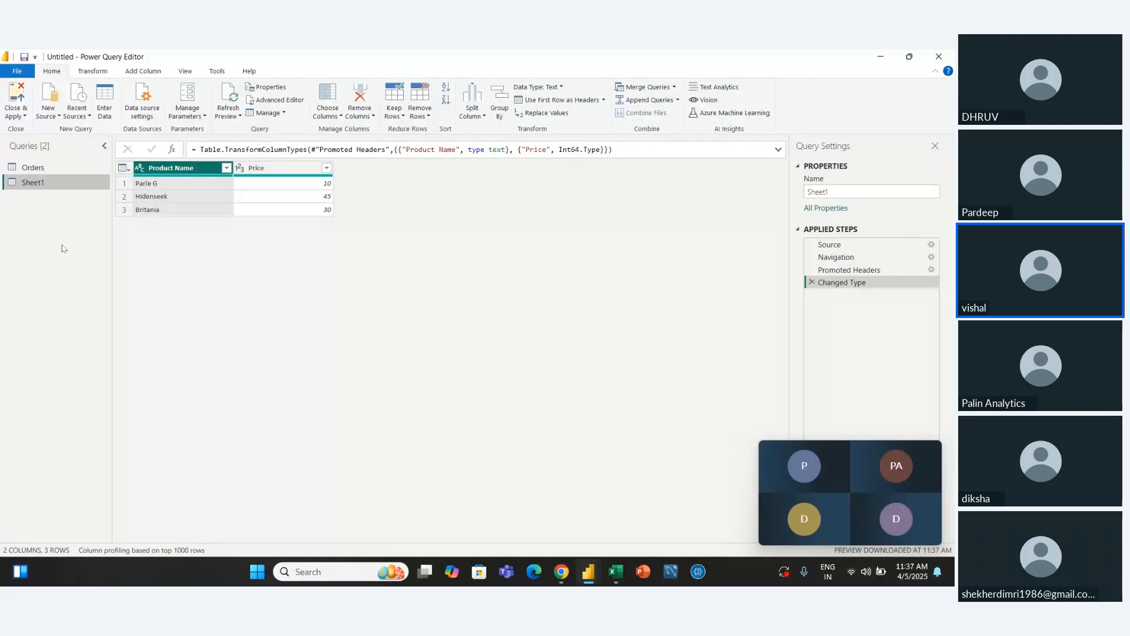
# Switch back to the Excel workbook and fill row 6 with the product Gem and a price of 10
pyautogui.hotkey('alt', 'Tab')
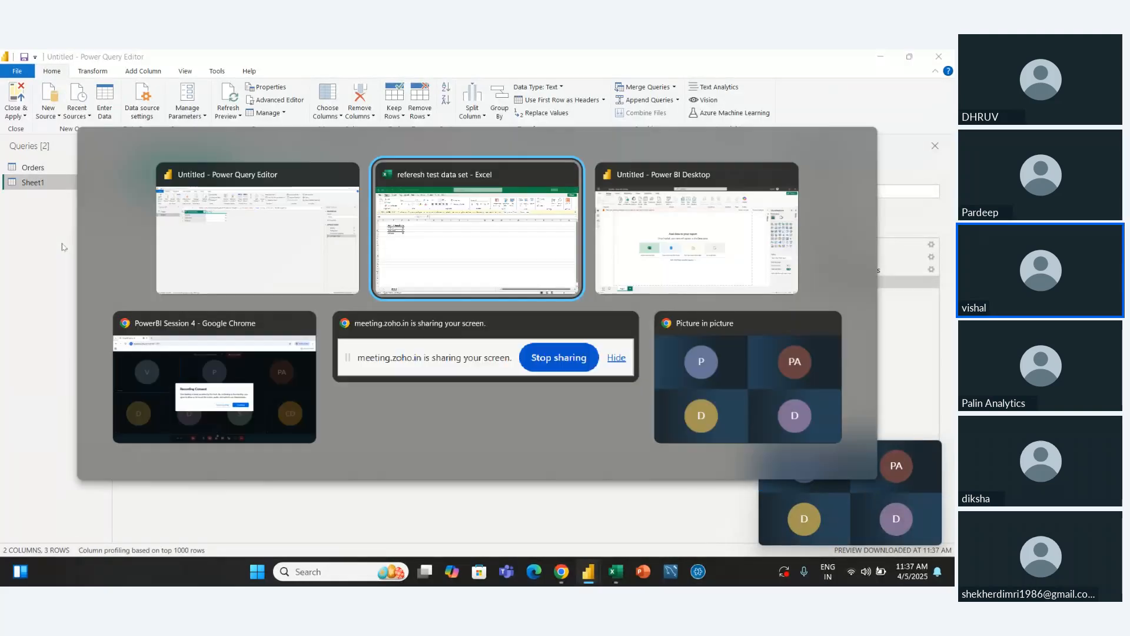
pyautogui.click(85, 278)
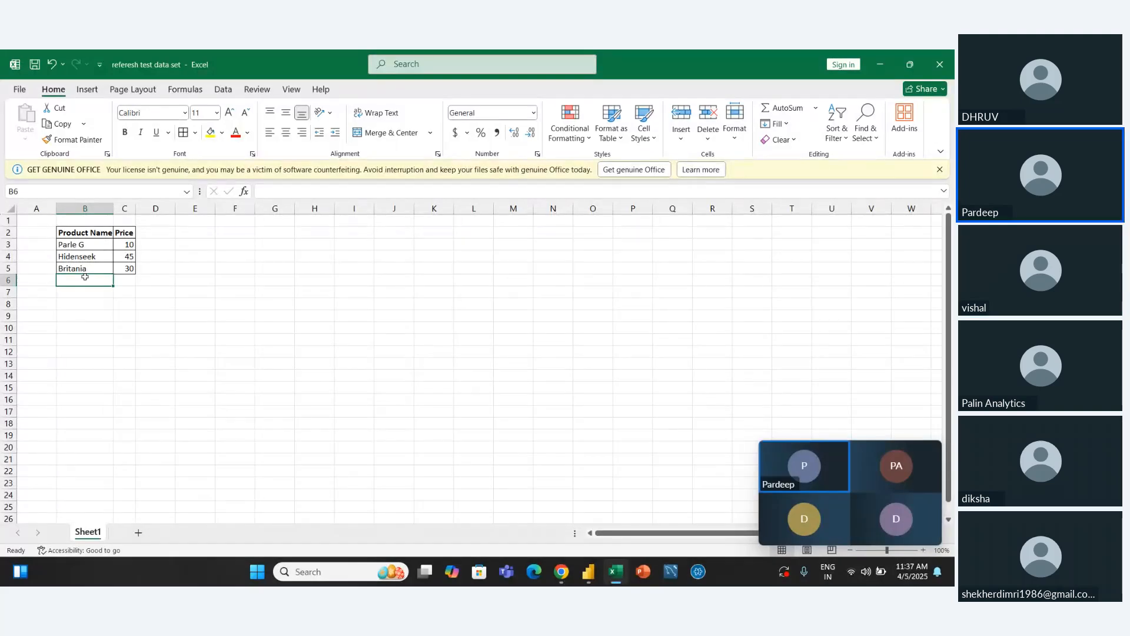
pyautogui.write('Gem')
pyautogui.press('Tab')
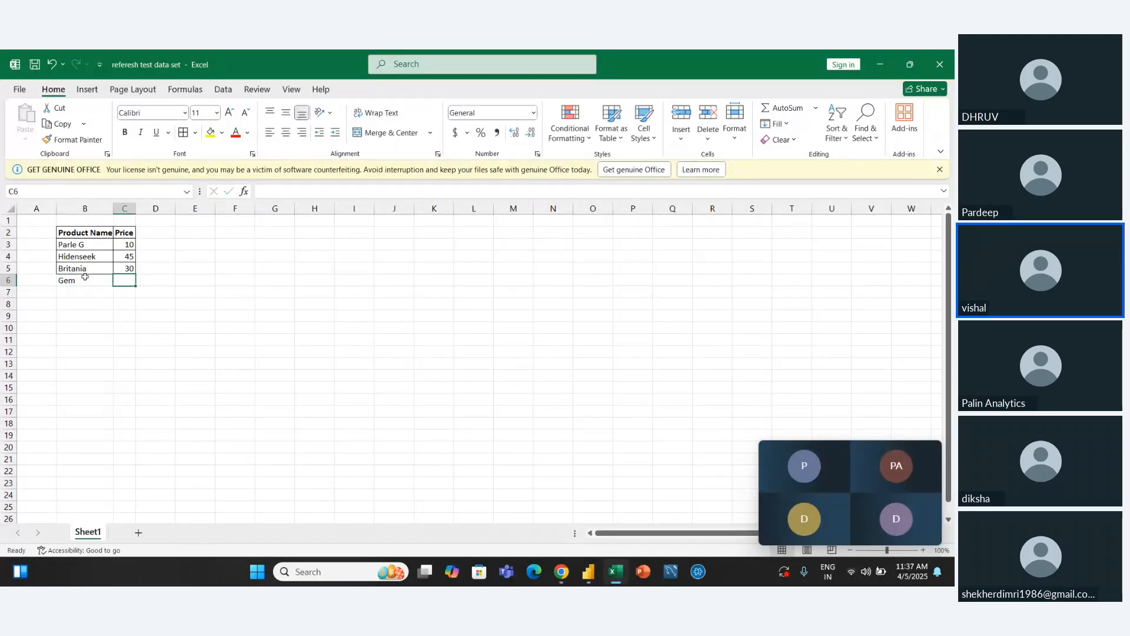
pyautogui.write('10')
pyautogui.press('Return')
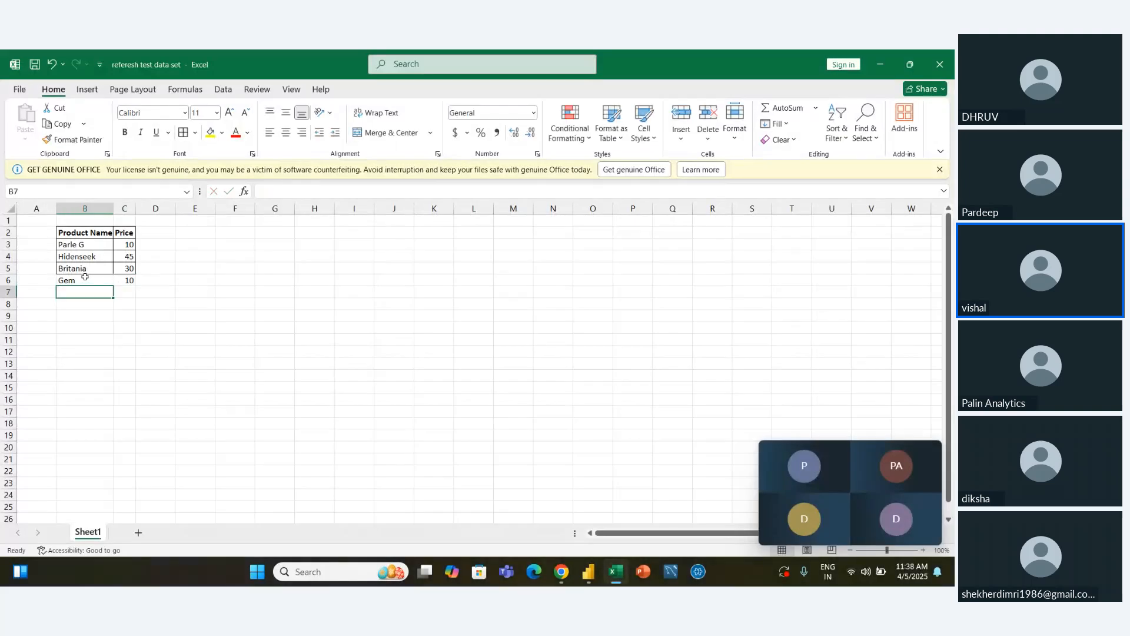
# Fill row 7 with the product Cream Roll and a price of 30
pyautogui.write('Cr')
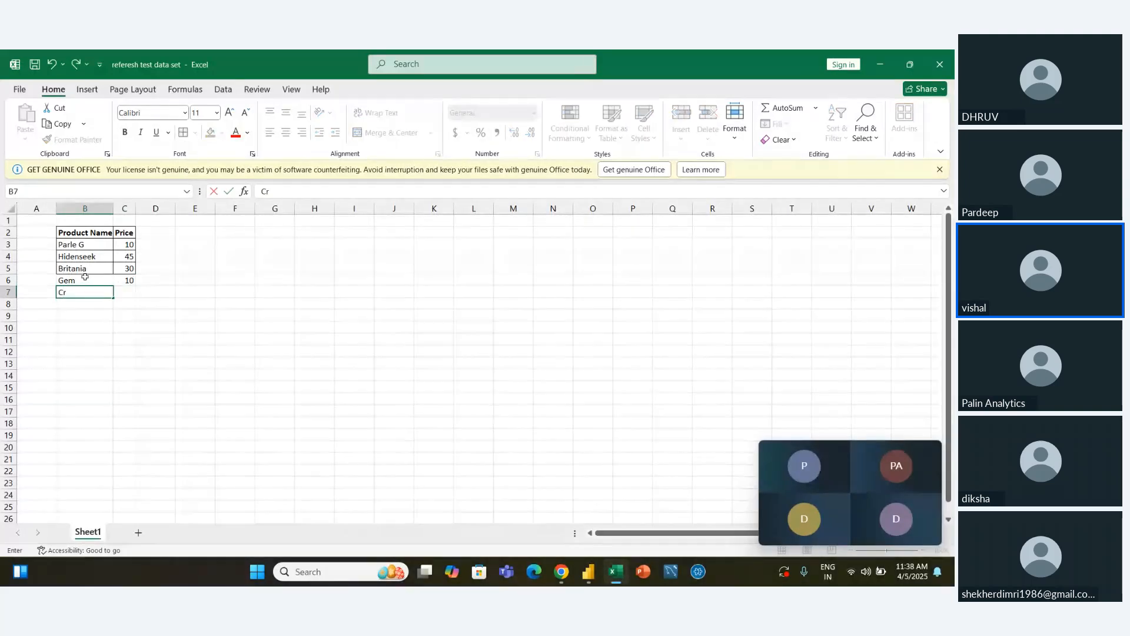
pyautogui.write('eam Roll')
pyautogui.press('Tab')
pyautogui.write('30')
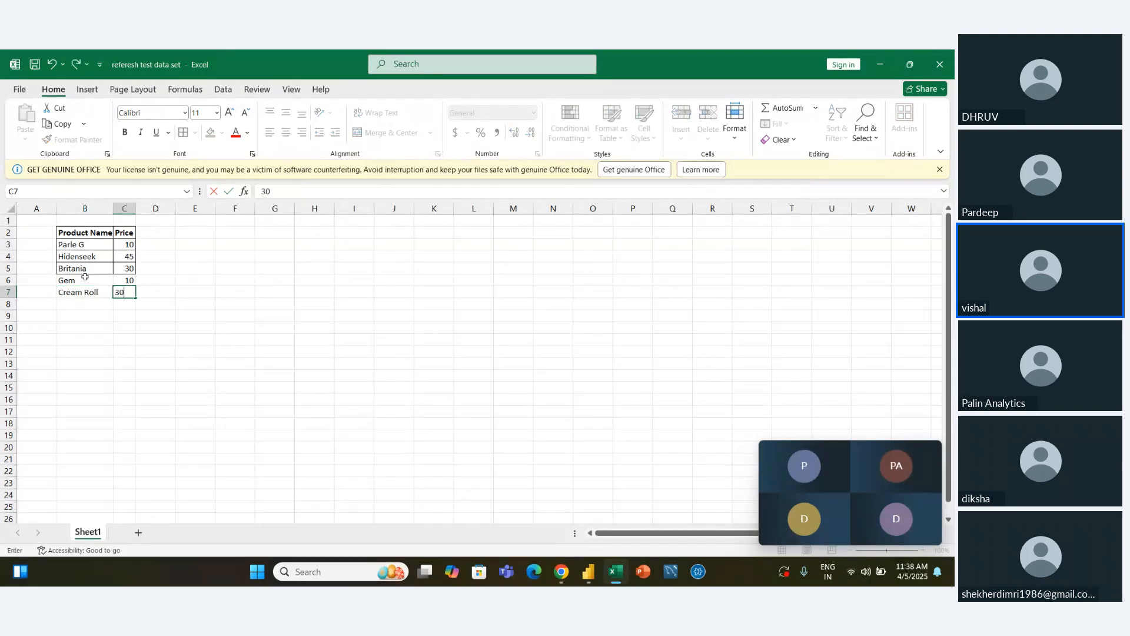
pyautogui.press('Return')
# Add borders around all cells of the two new product rows, B6:C7, and save the workbook
pyautogui.press('Up')
pyautogui.press('Up')
pyautogui.hotkey('shift', 'Down')
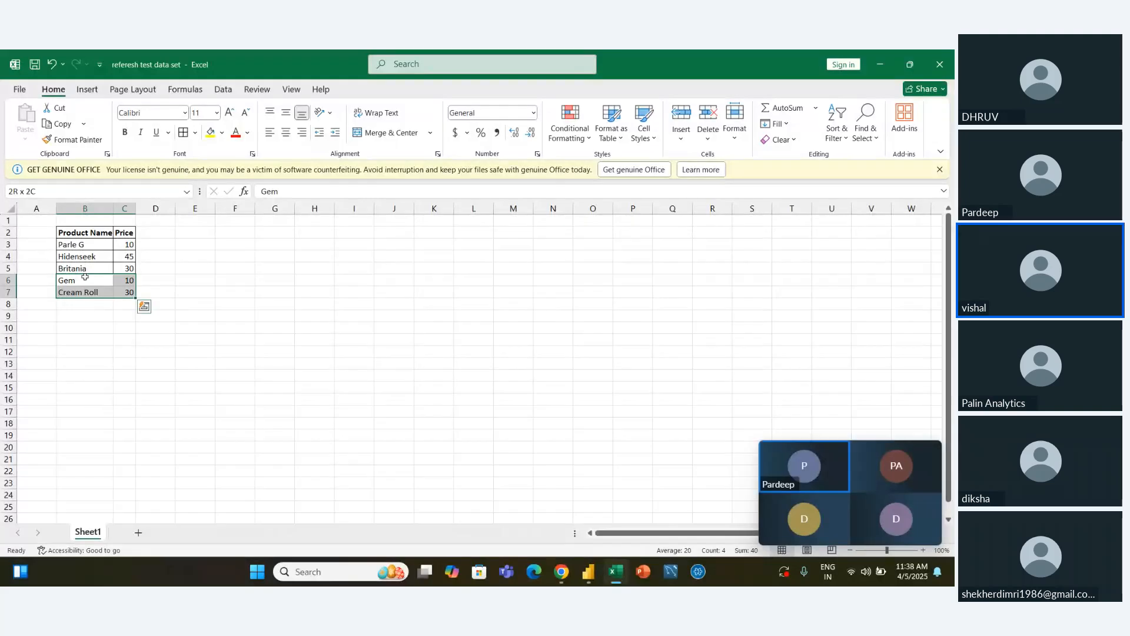
pyautogui.press('Left')
pyautogui.press('Right')
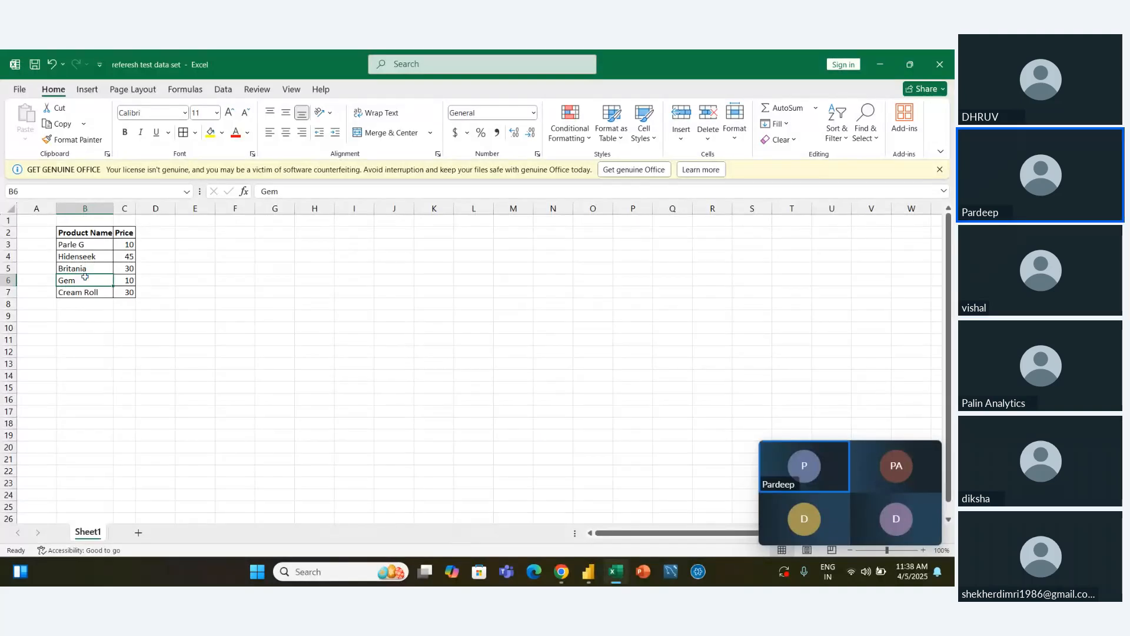
# Switch to the Power Query Editor and refresh the preview of the Sheet1 query
pyautogui.hotkey('alt', 'Tab')
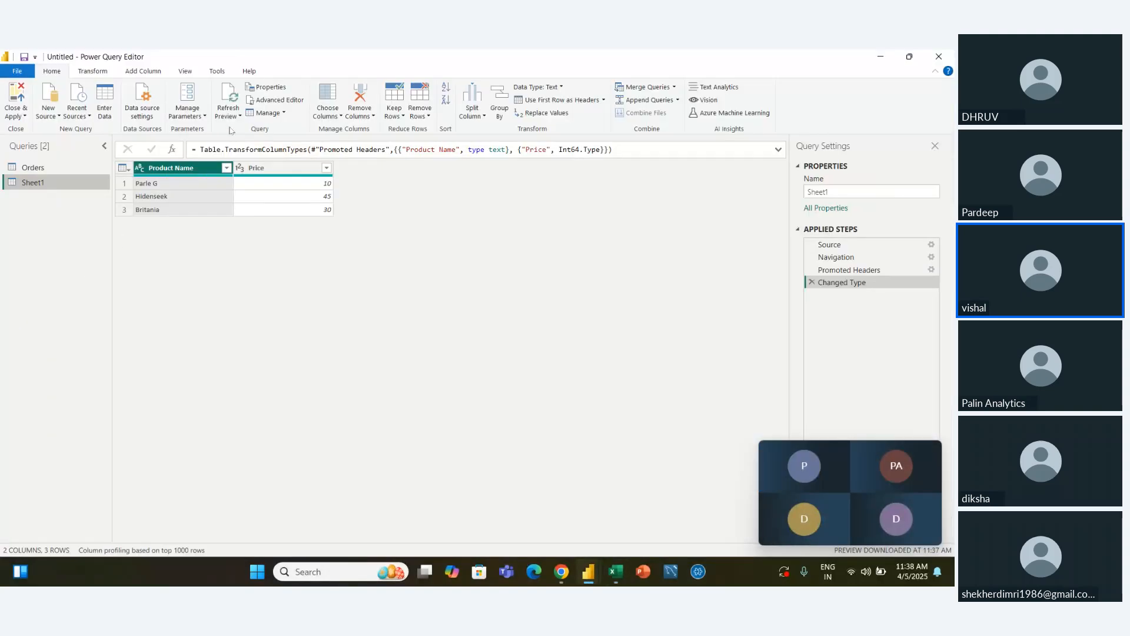
pyautogui.click(237, 116)
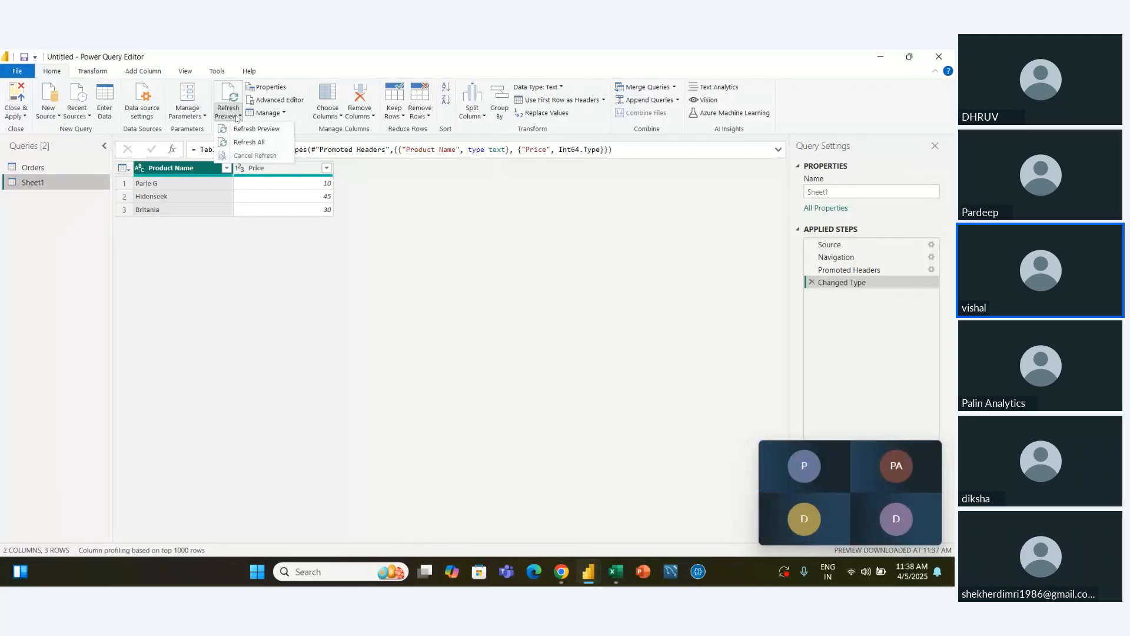
pyautogui.click(255, 129)
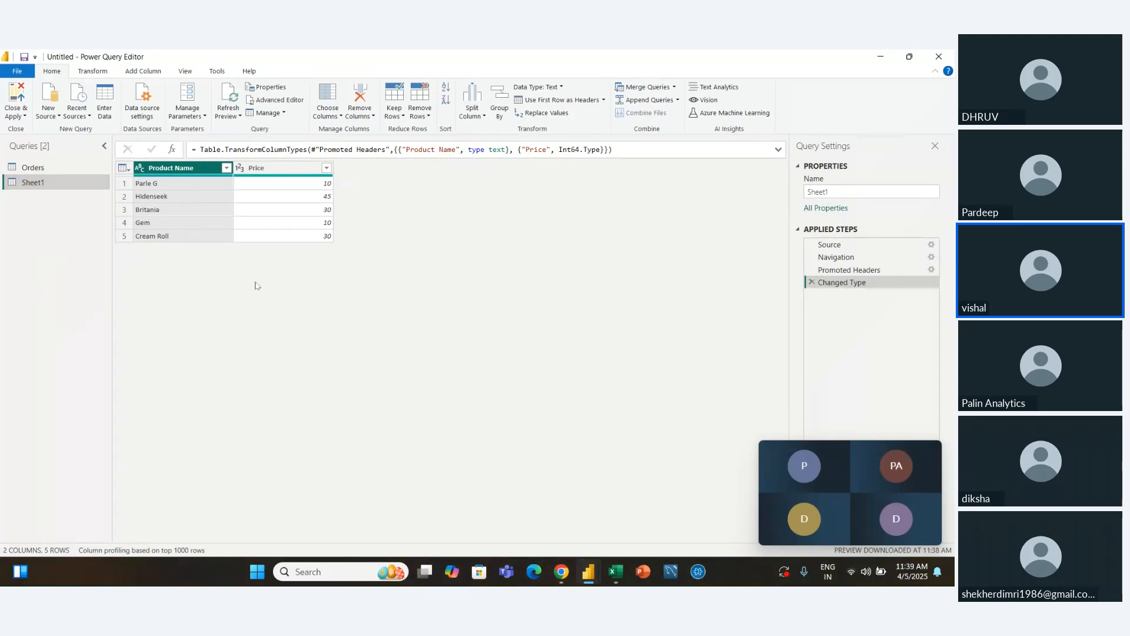
# Rename the Sheet1 query as "Product data" in its query properties
pyautogui.click(277, 89)
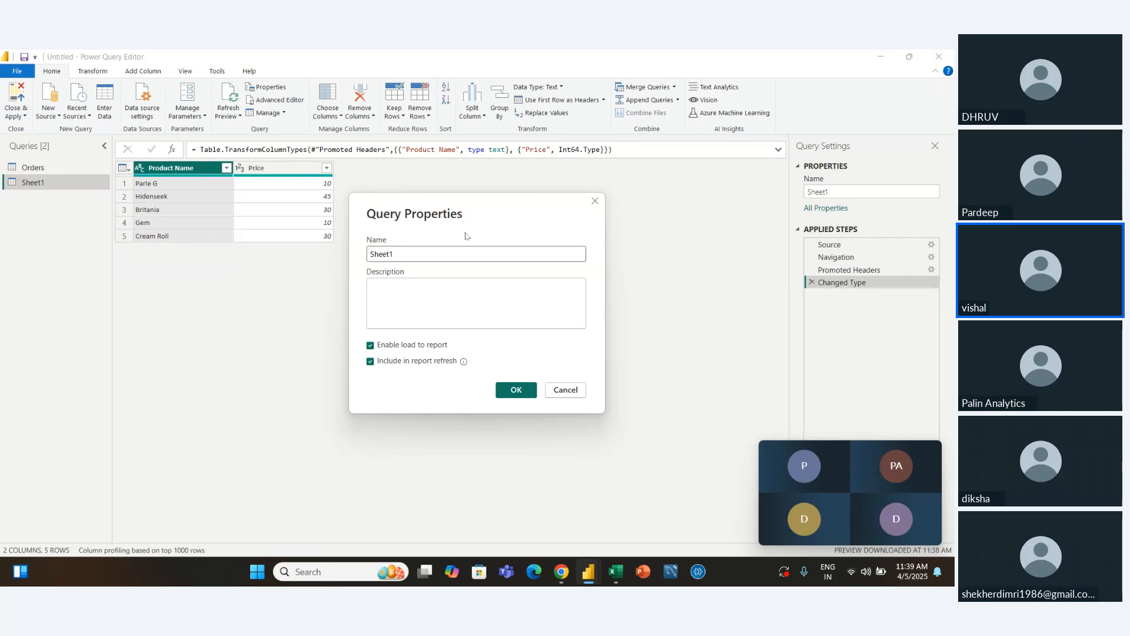
pyautogui.moveTo(405, 258); pyautogui.dragTo(319, 256)
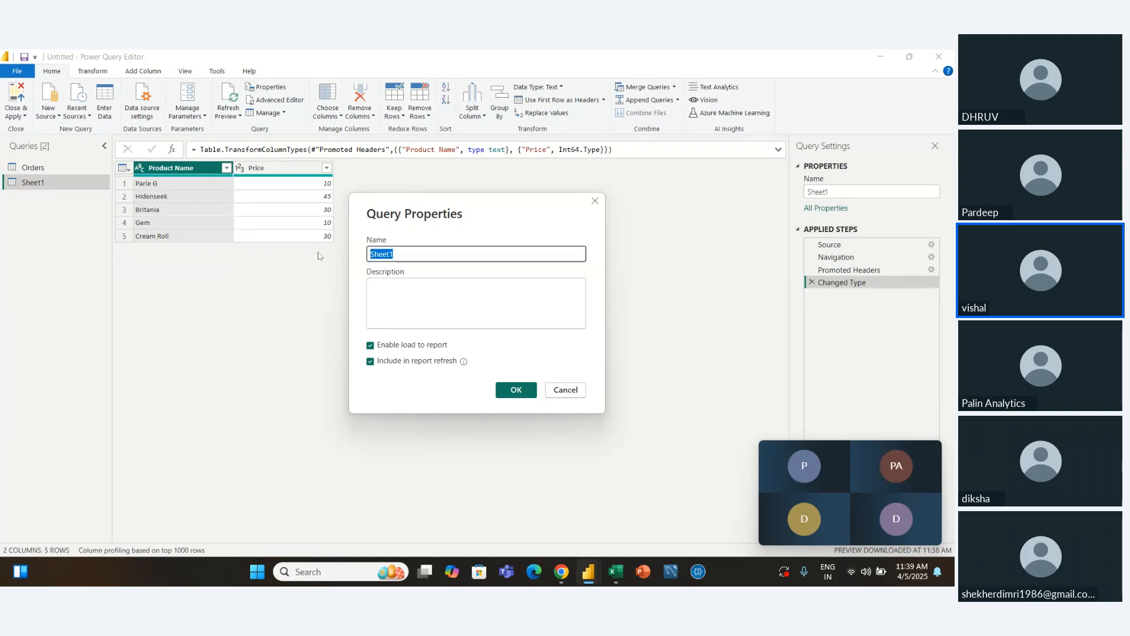
pyautogui.write('Prod')
pyautogui.press('BackSpace')
pyautogui.write('duct data')
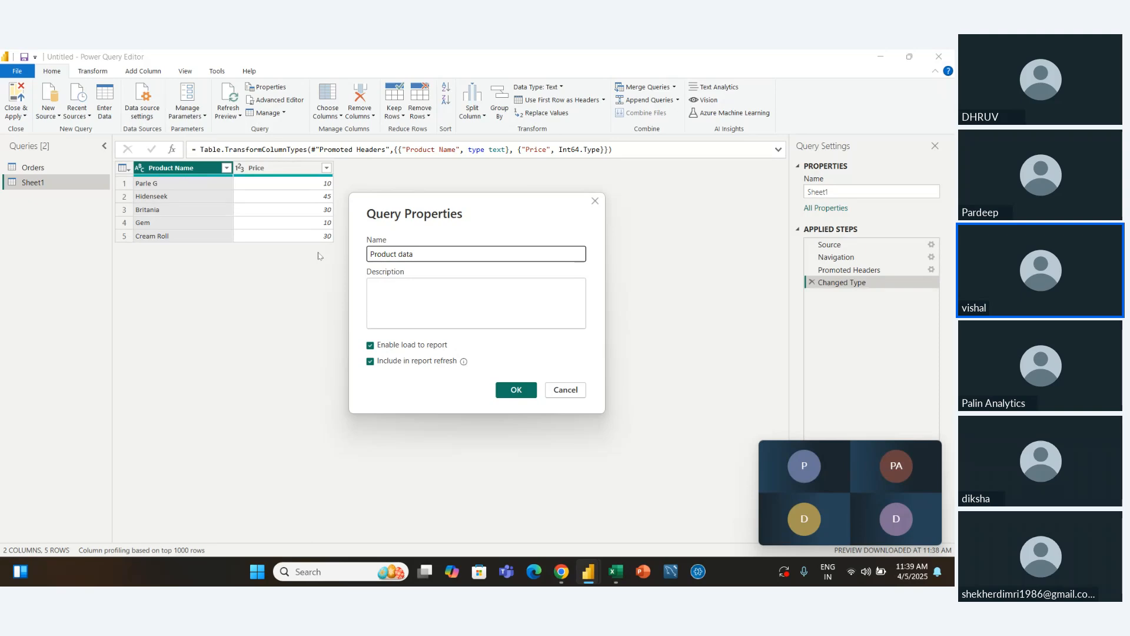
pyautogui.press('Return')
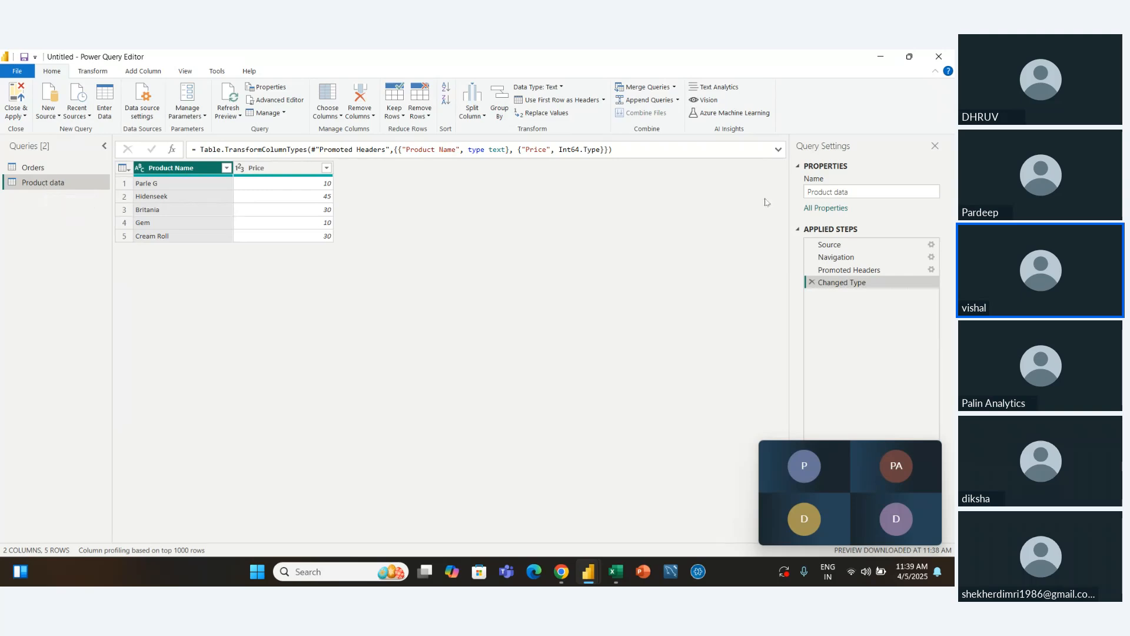
# Review the name, description and load options in the Product data query's properties without changing them
pyautogui.click(855, 189)
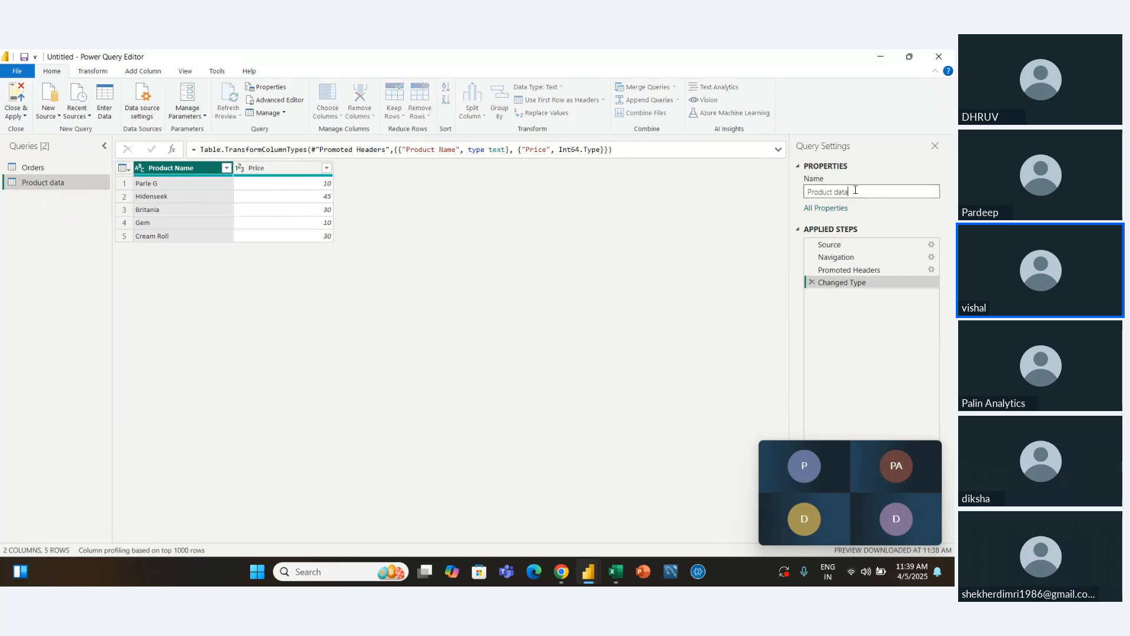
pyautogui.click(824, 210)
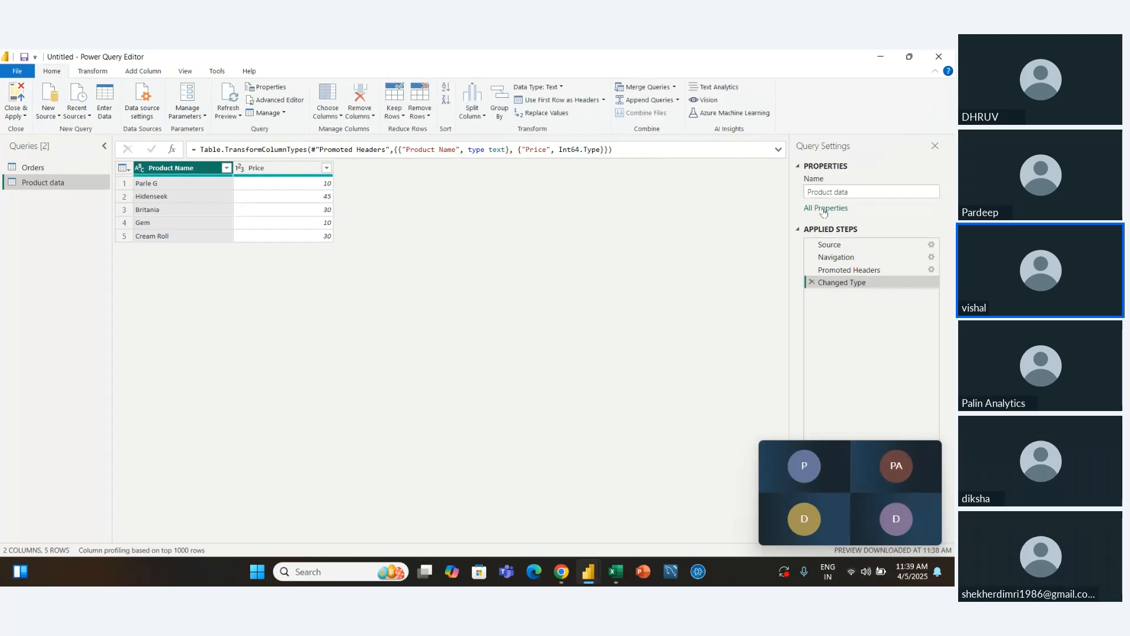
pyautogui.click(824, 210)
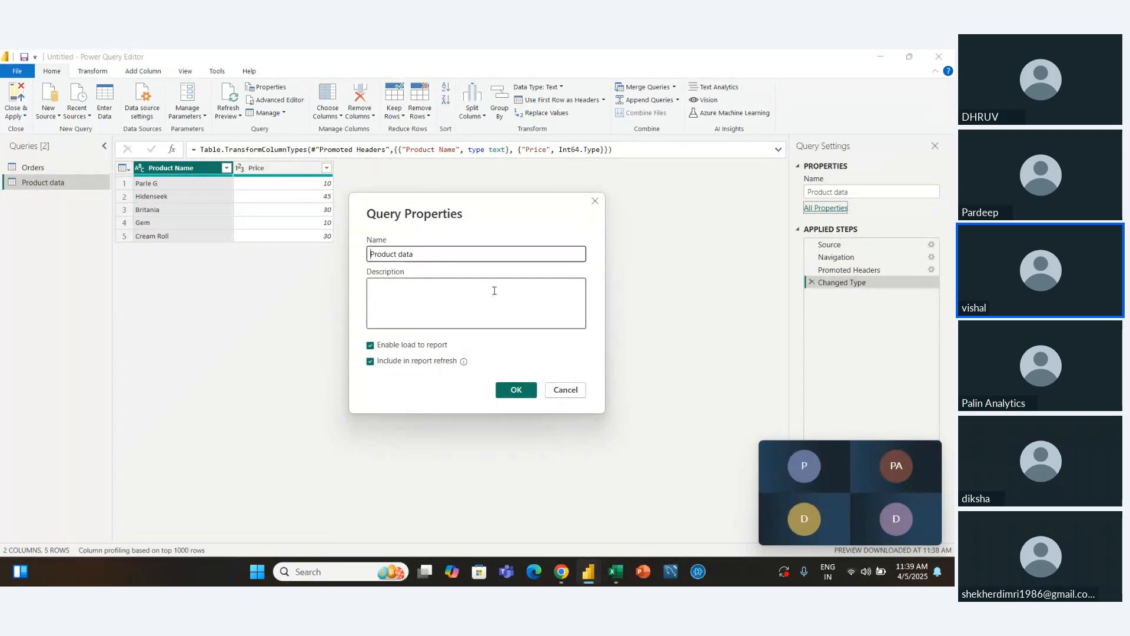
pyautogui.click(474, 296)
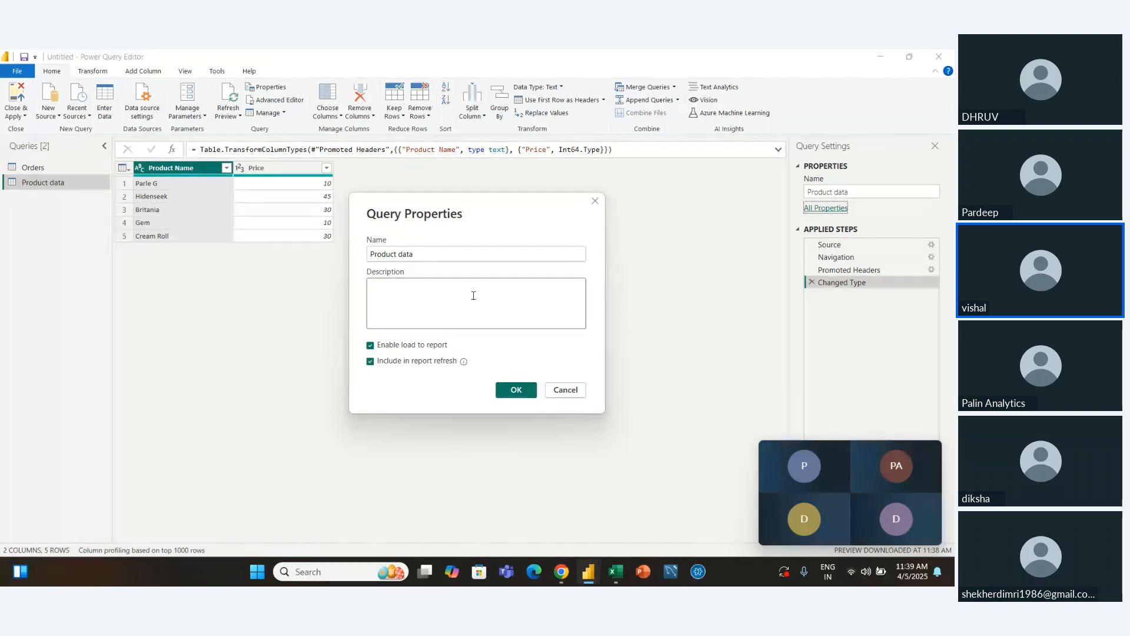
pyautogui.click(566, 391)
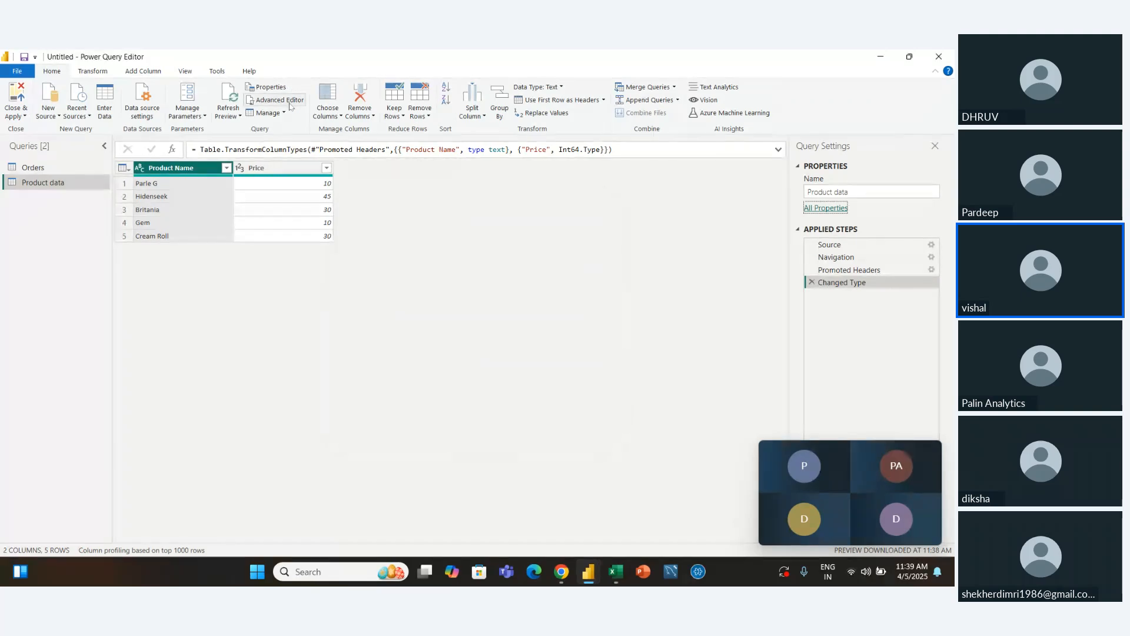
# Expand the formula bar and view the full M code of the Product data query in the Advanced Editor
pyautogui.click(779, 148)
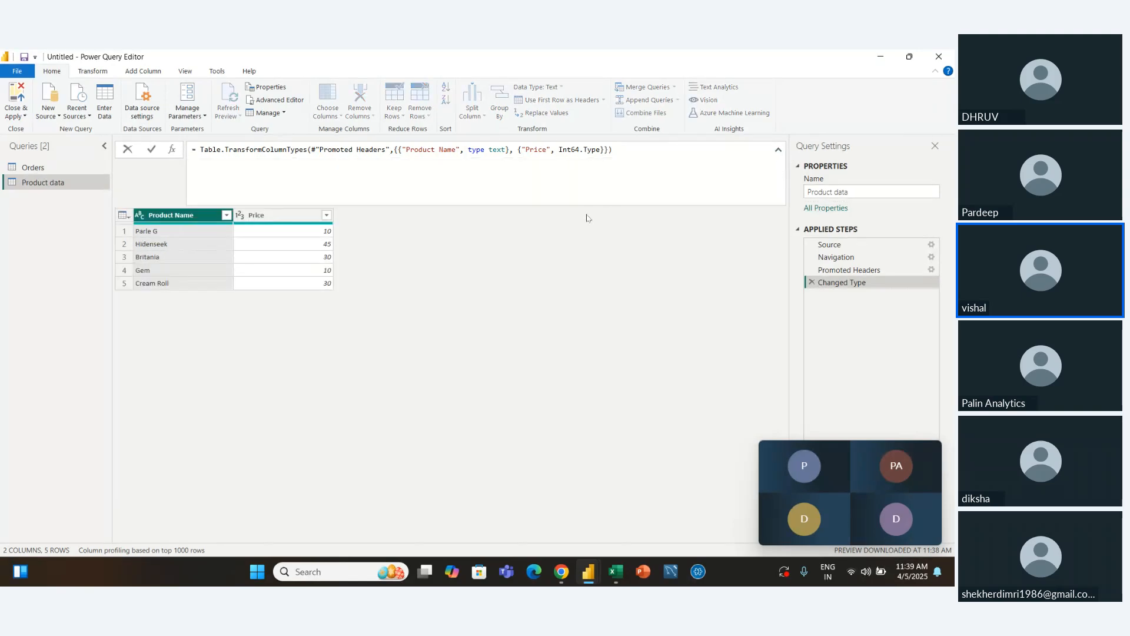
pyautogui.click(274, 99)
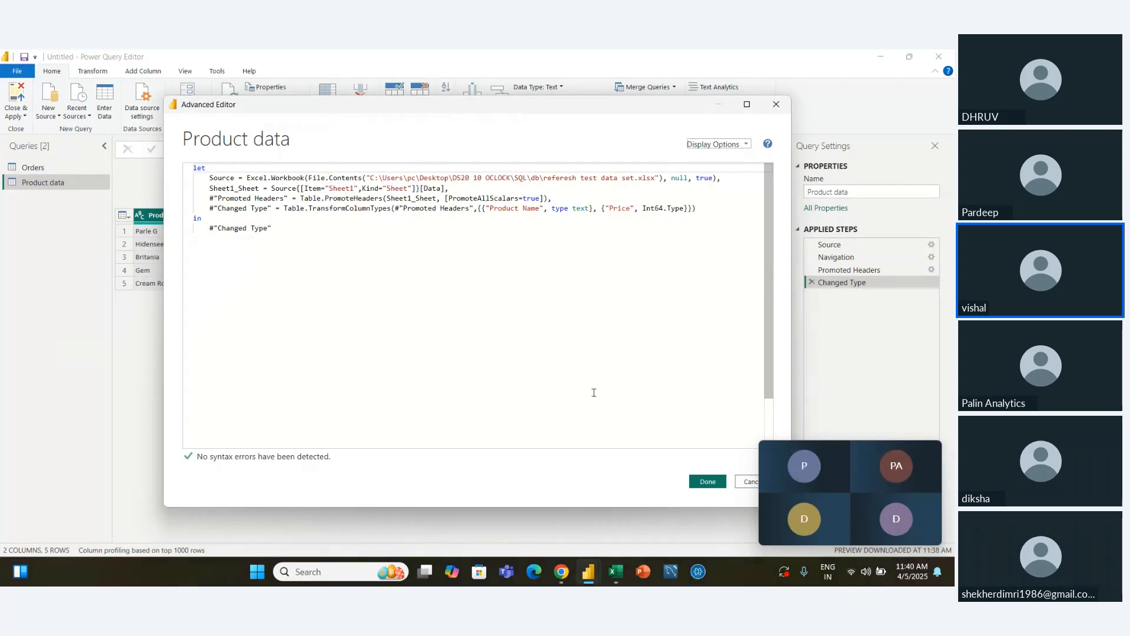
# Close the Advanced Editor with the formula bar collapsed, and delete the Product data query
pyautogui.click(708, 482)
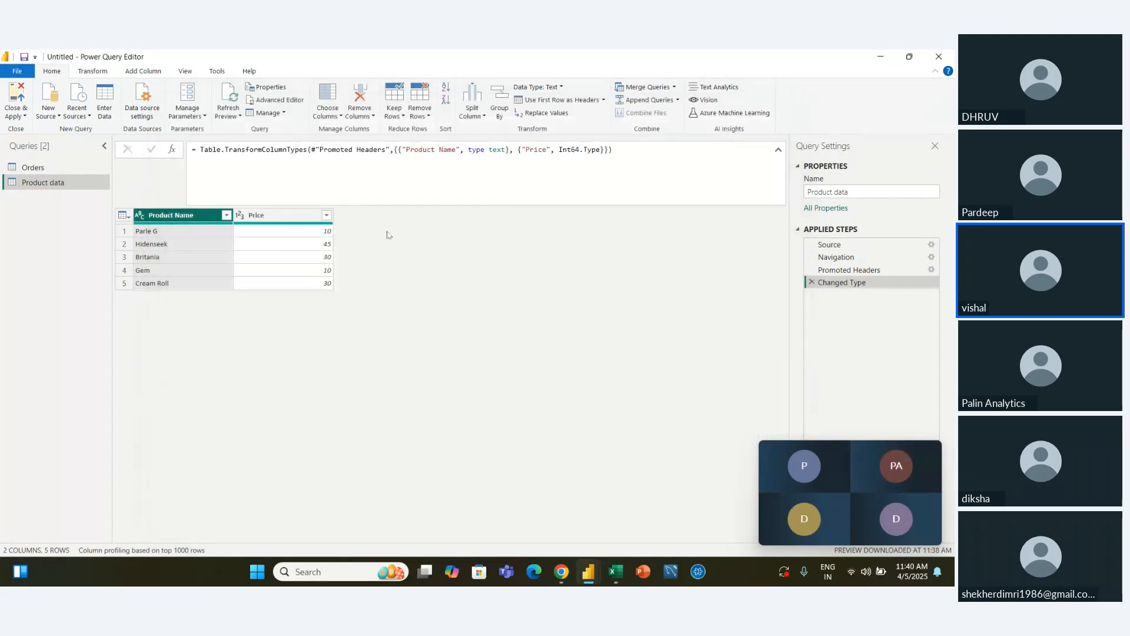
pyautogui.click(778, 150)
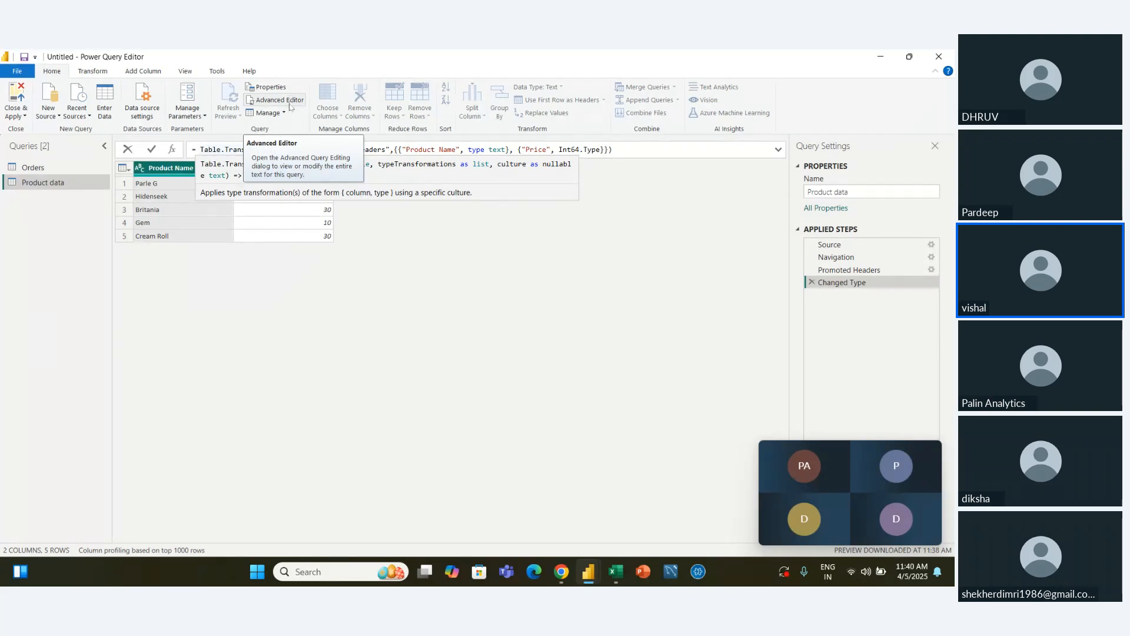
pyautogui.click(284, 113)
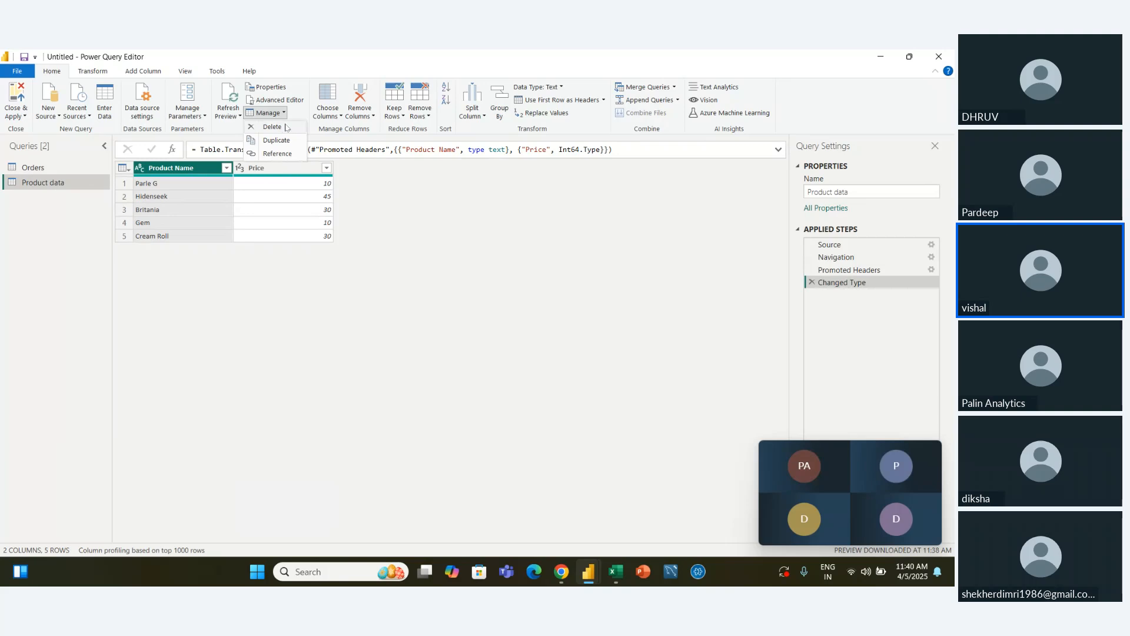
pyautogui.click(286, 127)
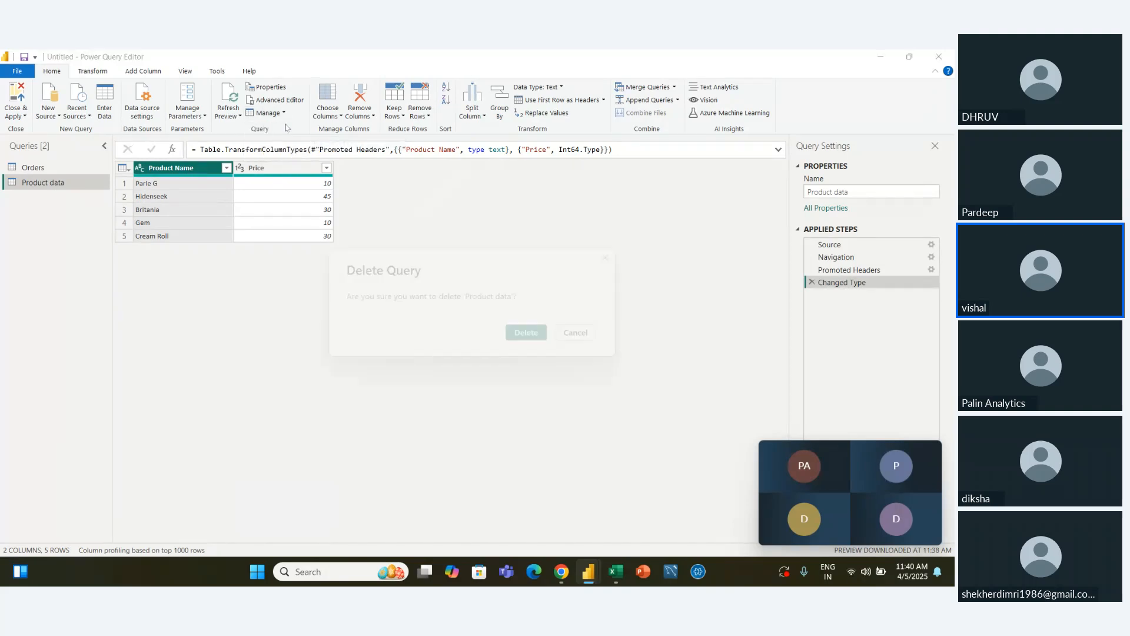
pyautogui.click(533, 337)
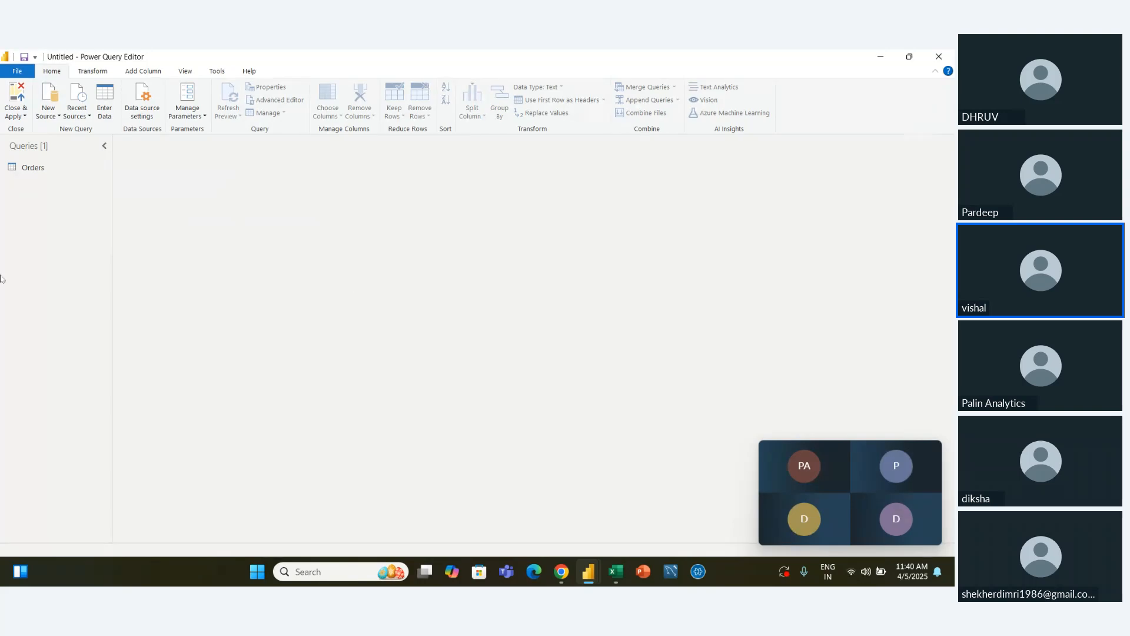
# Select the Orders query and look through its list of columns to keep without changing the selection
pyautogui.click(54, 172)
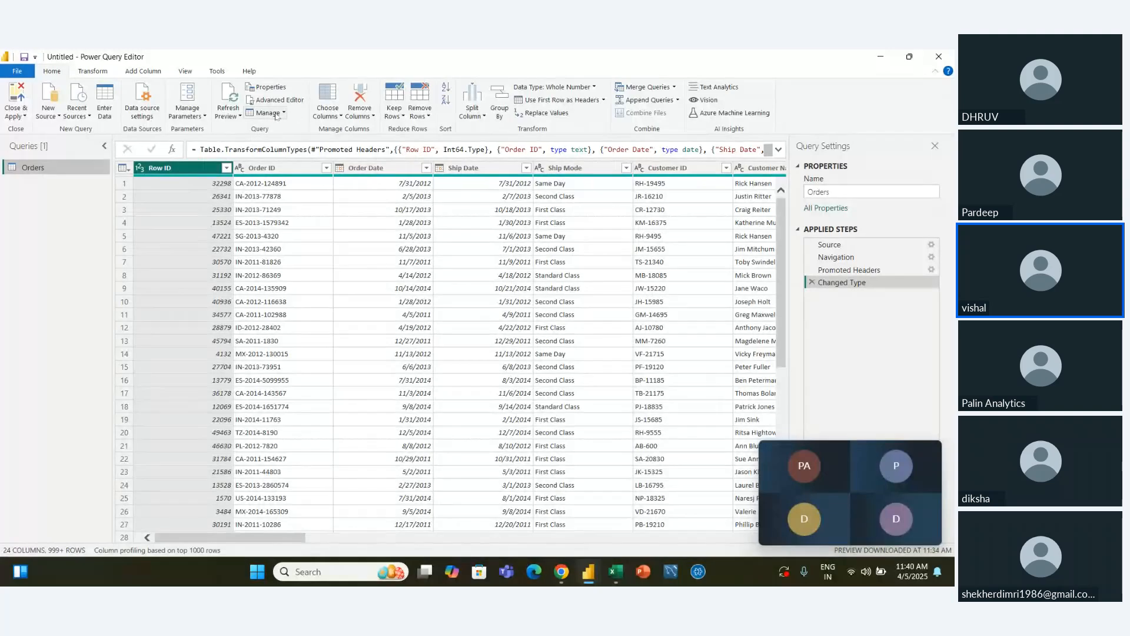
pyautogui.click(280, 116)
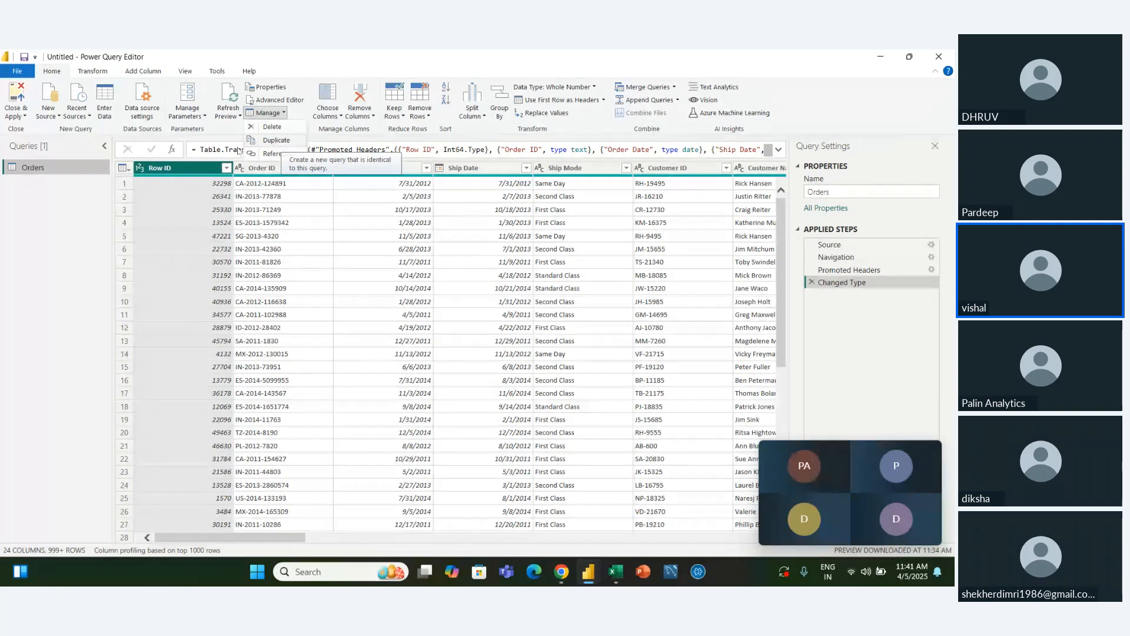
pyautogui.click(340, 115)
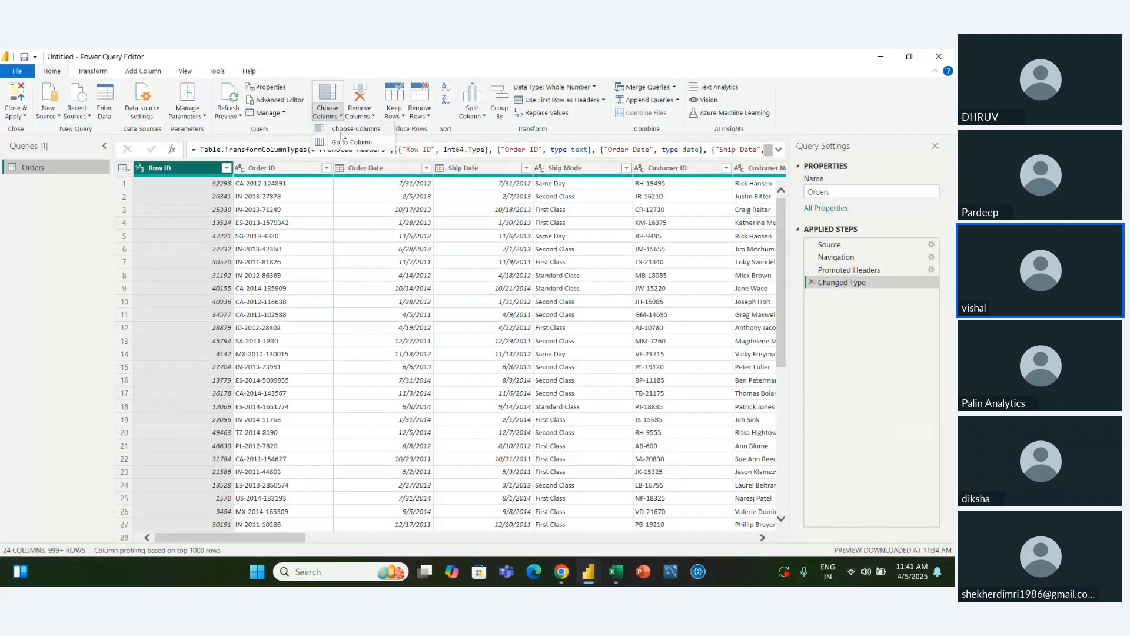
pyautogui.click(340, 129)
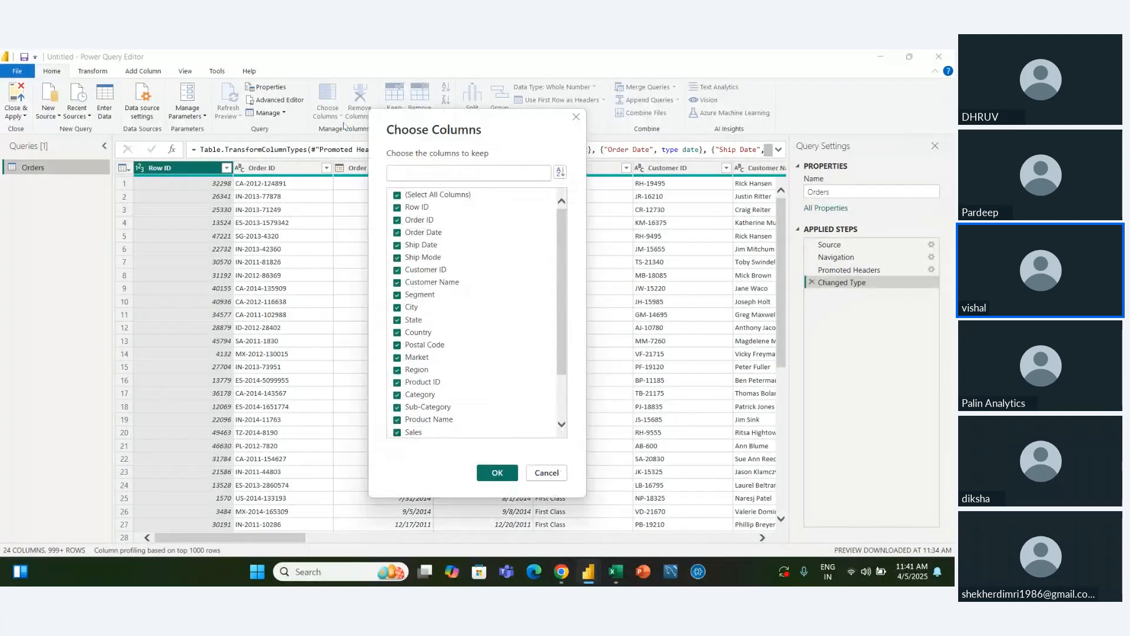
pyautogui.click(578, 119)
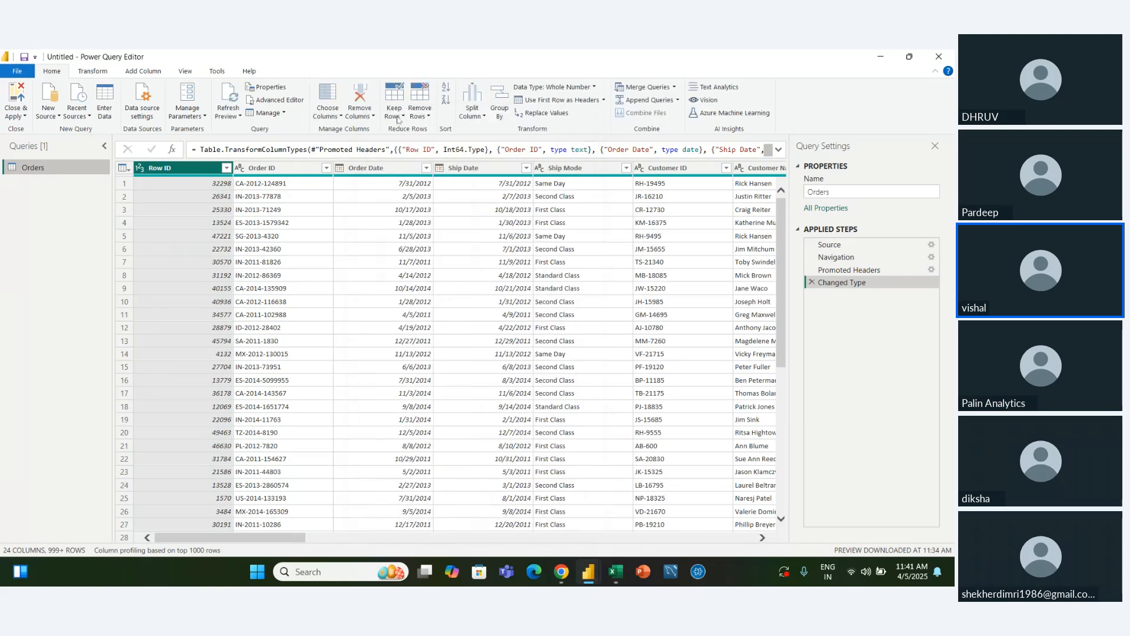
# Keep only the Order ID, Order Date, Ship Date, Customer ID, Customer Name, Segment, Country, Market and Region columns in the Orders query
pyautogui.click(341, 117)
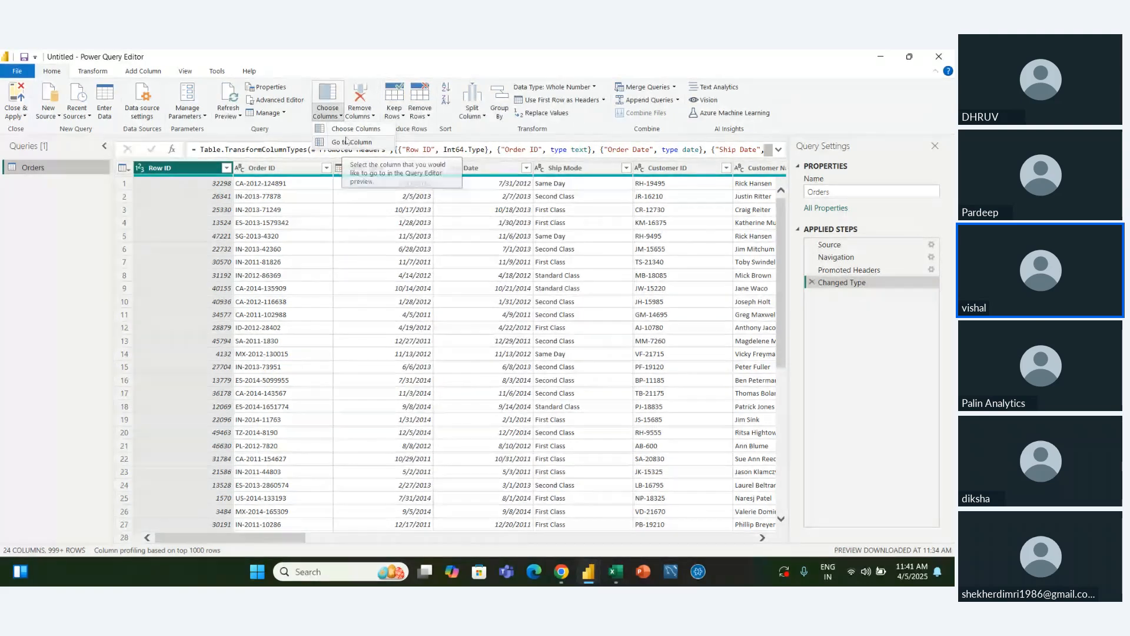
pyautogui.click(353, 129)
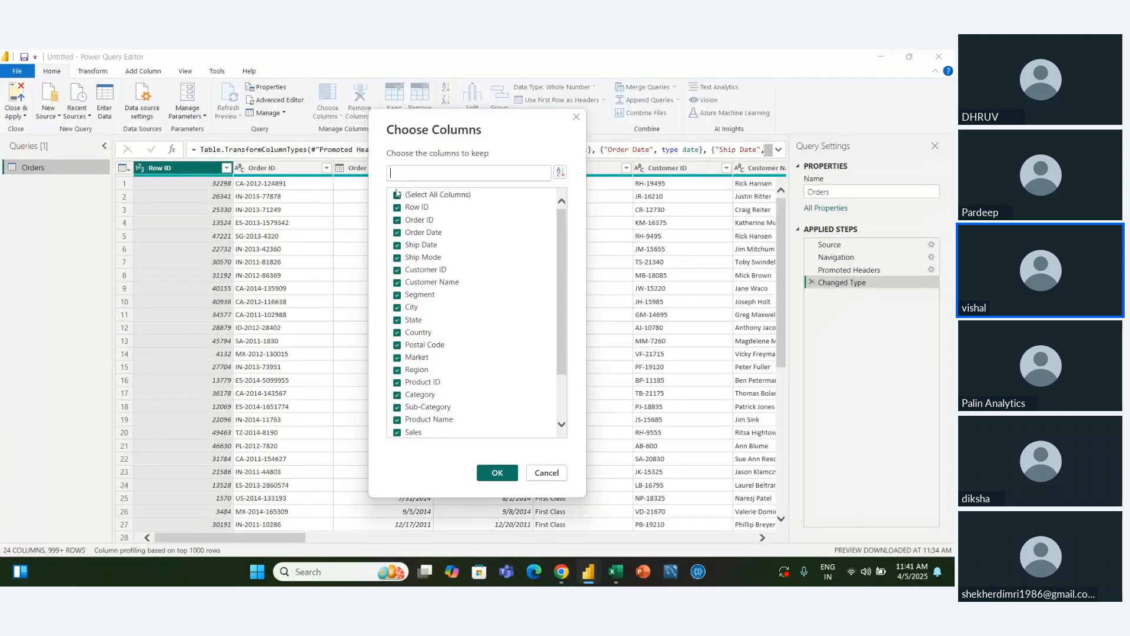
pyautogui.click(398, 194)
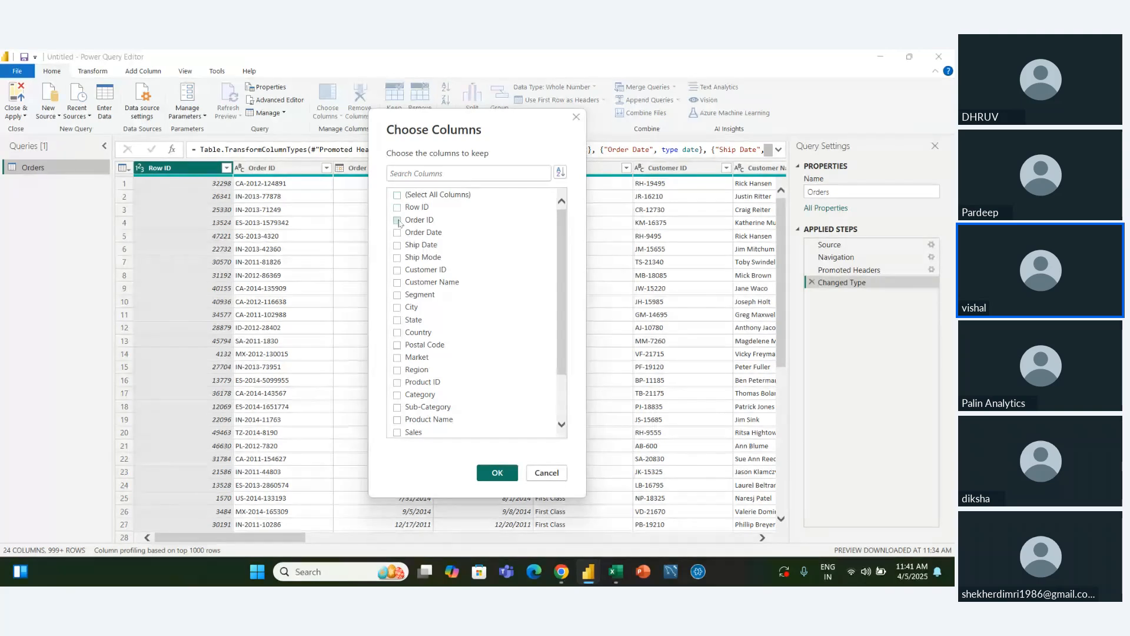
pyautogui.click(397, 220)
pyautogui.click(397, 233)
pyautogui.click(398, 244)
pyautogui.click(397, 270)
pyautogui.click(397, 283)
pyautogui.click(397, 295)
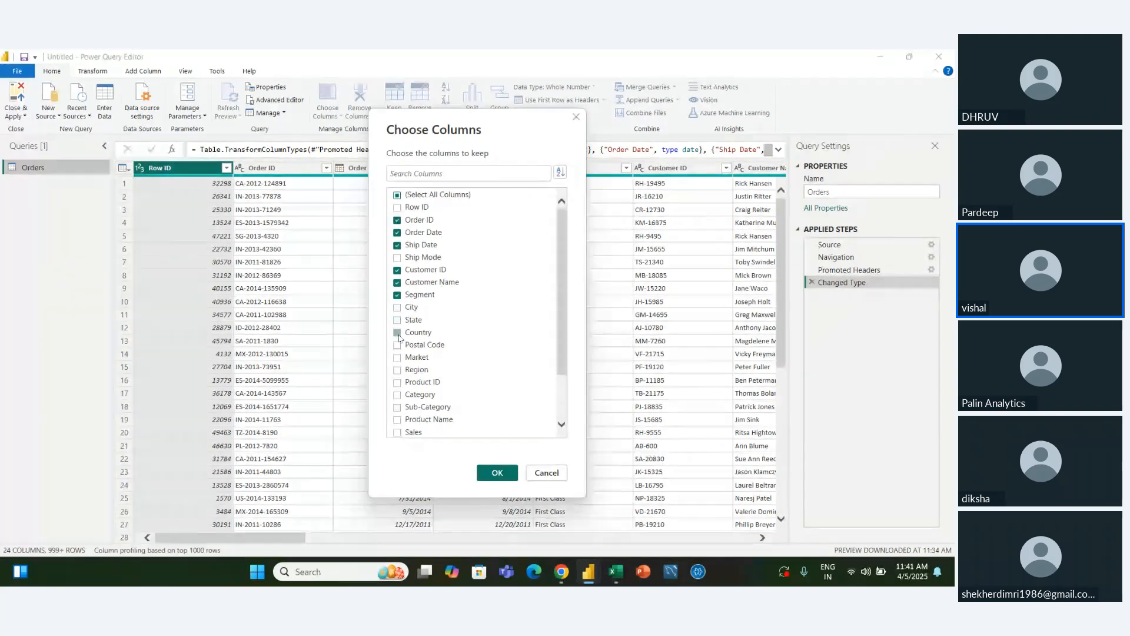
pyautogui.click(398, 333)
pyautogui.click(397, 358)
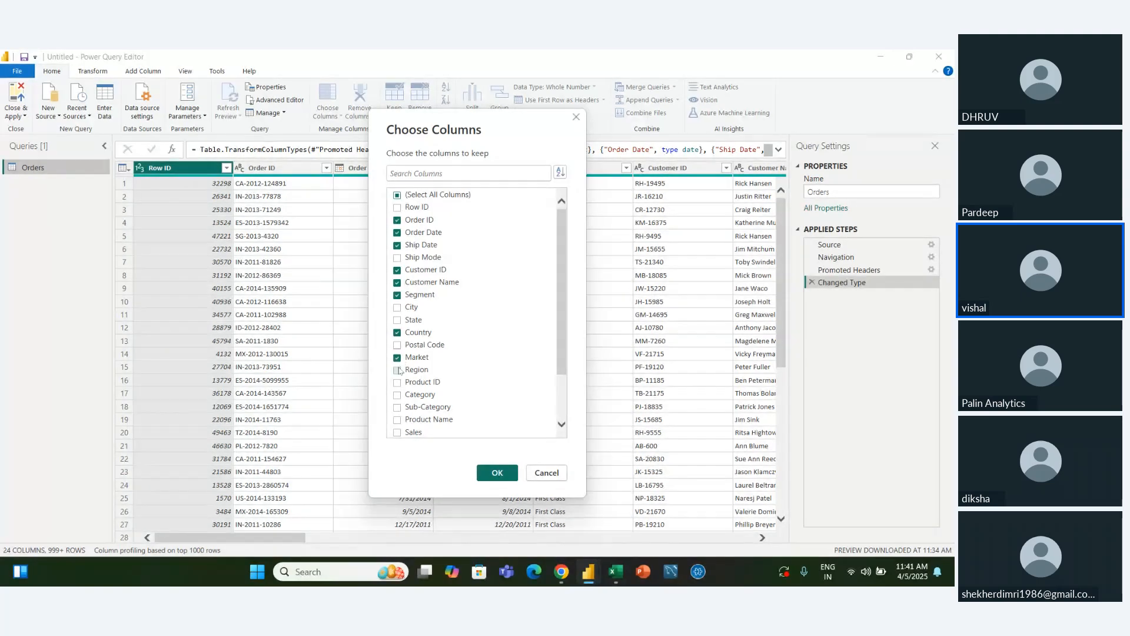
pyautogui.click(398, 370)
pyautogui.click(498, 472)
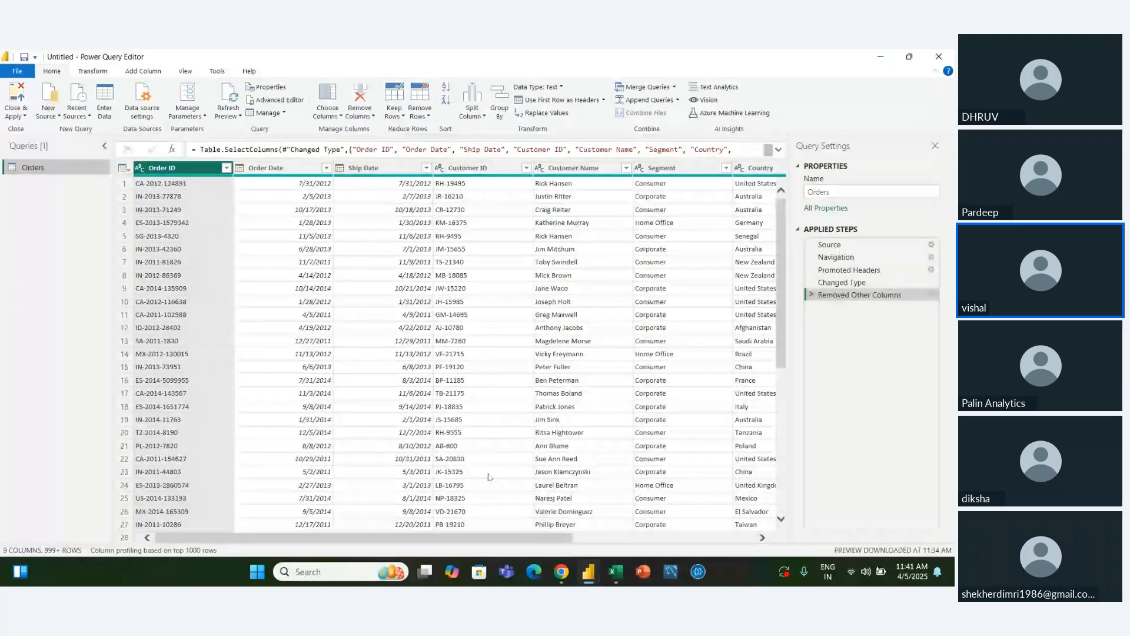
pyautogui.hscroll(5, 489, 477)
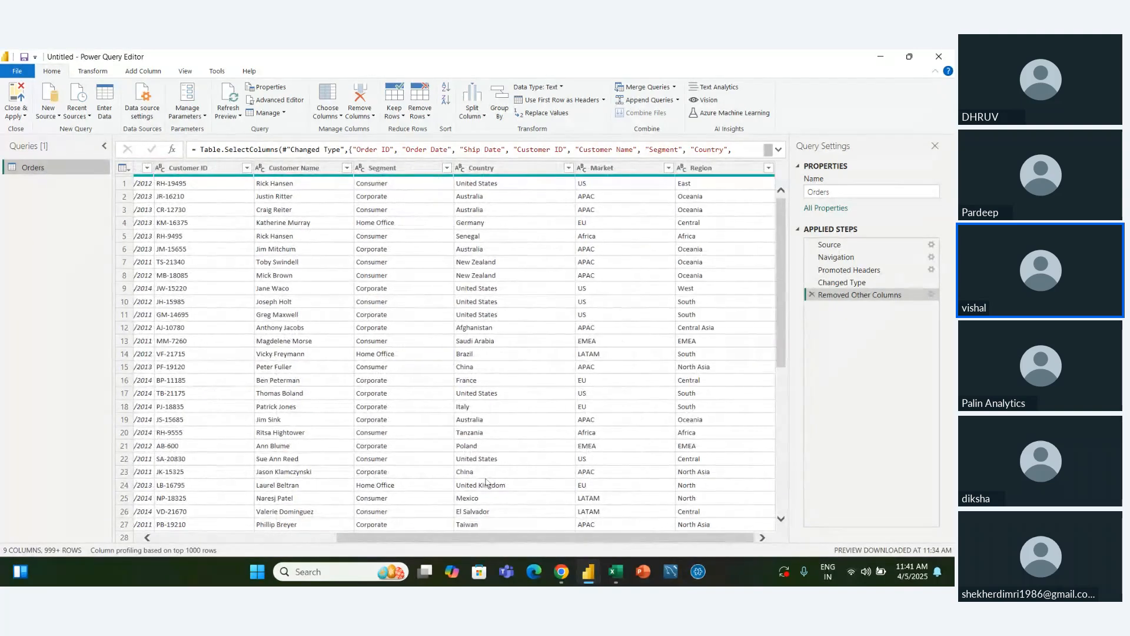
pyautogui.hscroll(-5, 485, 481)
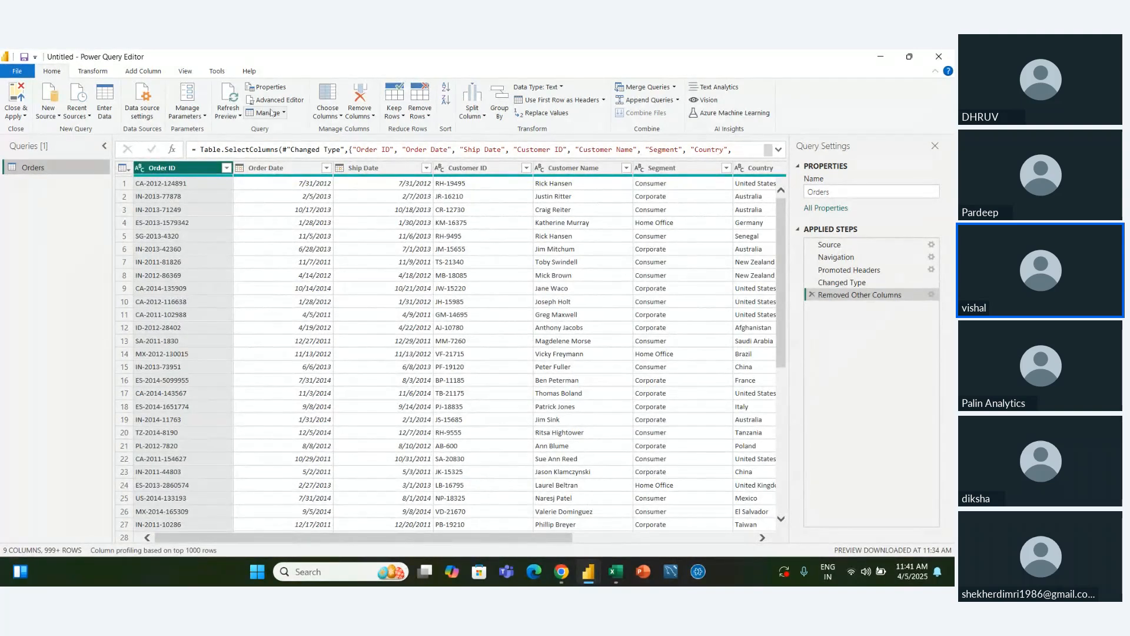
# Duplicate the Orders query and rename the copy as Orders_duplicate
pyautogui.click(271, 112)
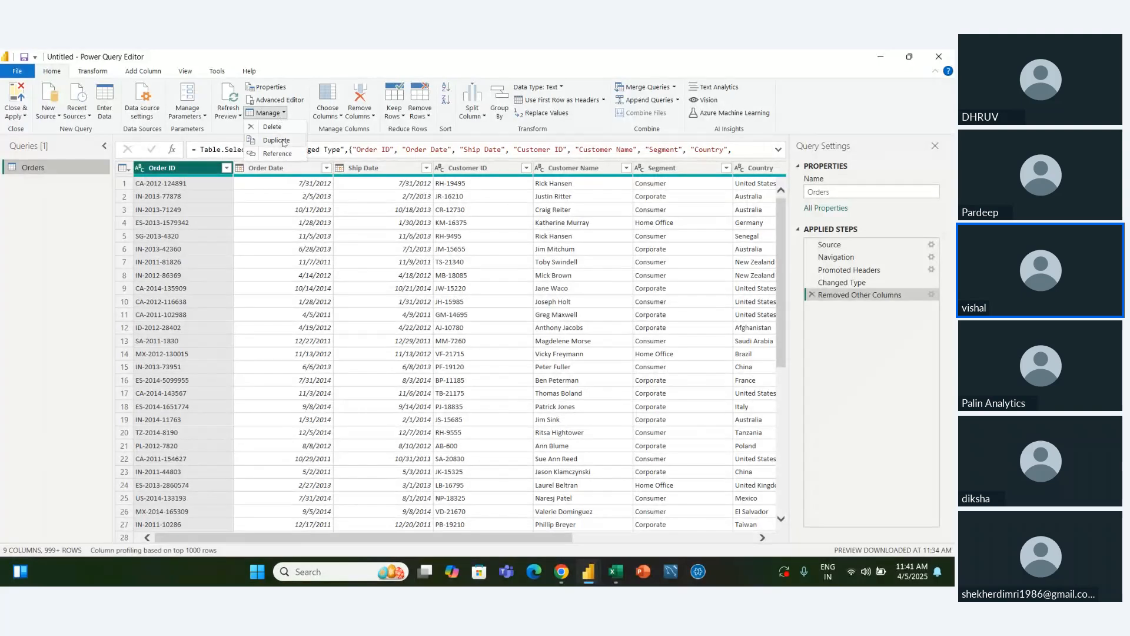
pyautogui.click(276, 141)
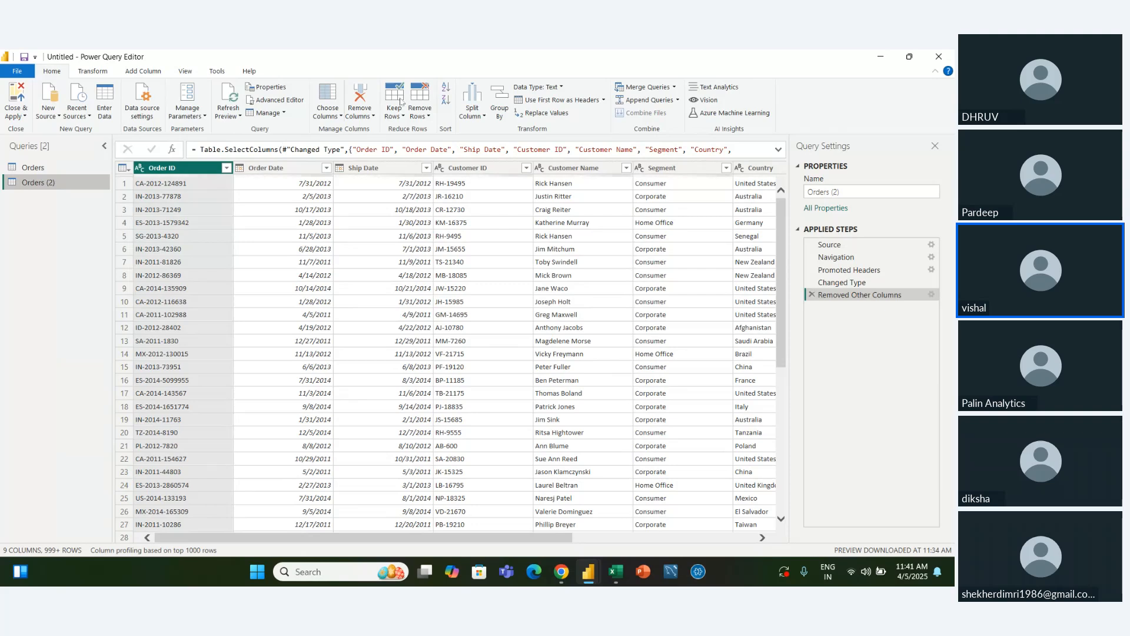
pyautogui.click(851, 190)
pyautogui.press('BackSpace')
pyautogui.press('BackSpace')
pyautogui.press('BackSpace')
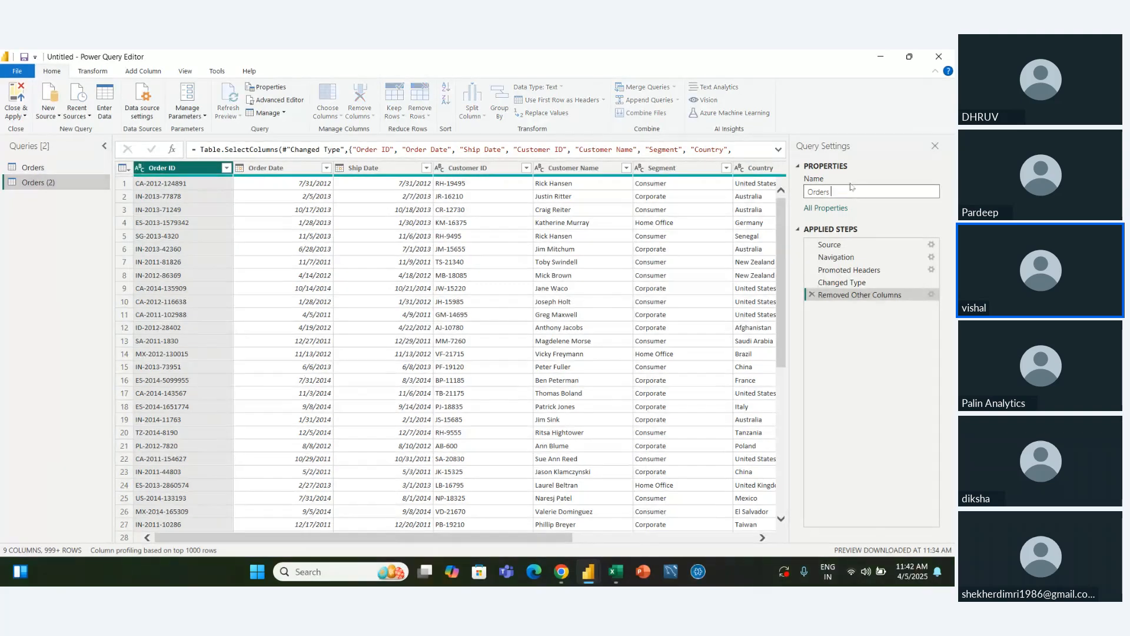
pyautogui.write('_duplicate')
pyautogui.press('Return')
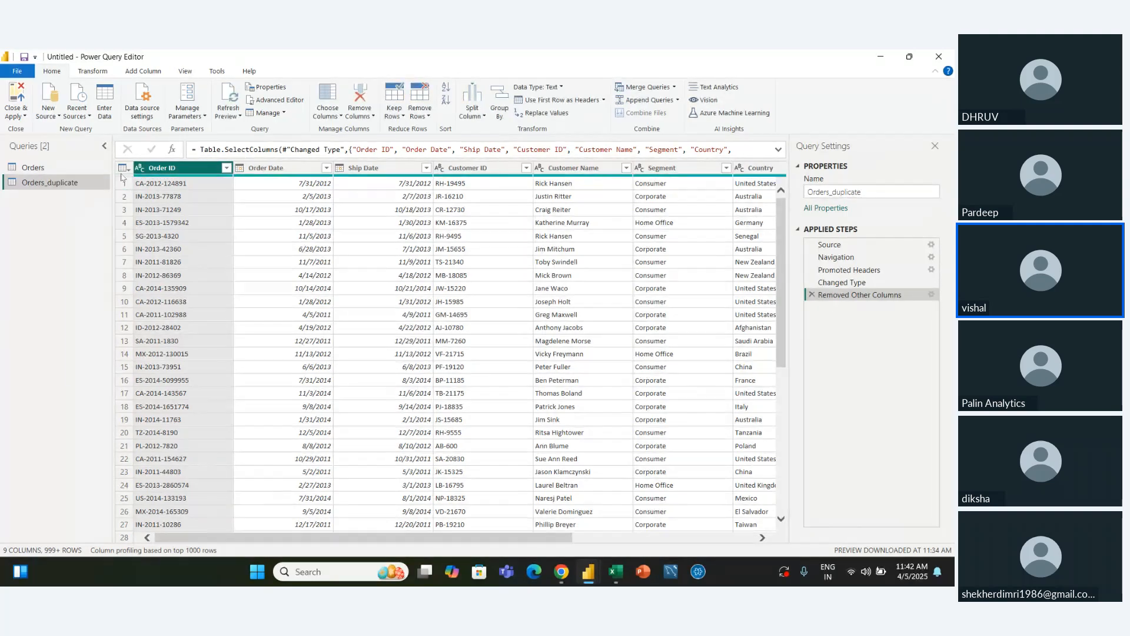
# Bring back all columns in the original Orders query by choosing to keep every column
pyautogui.click(35, 170)
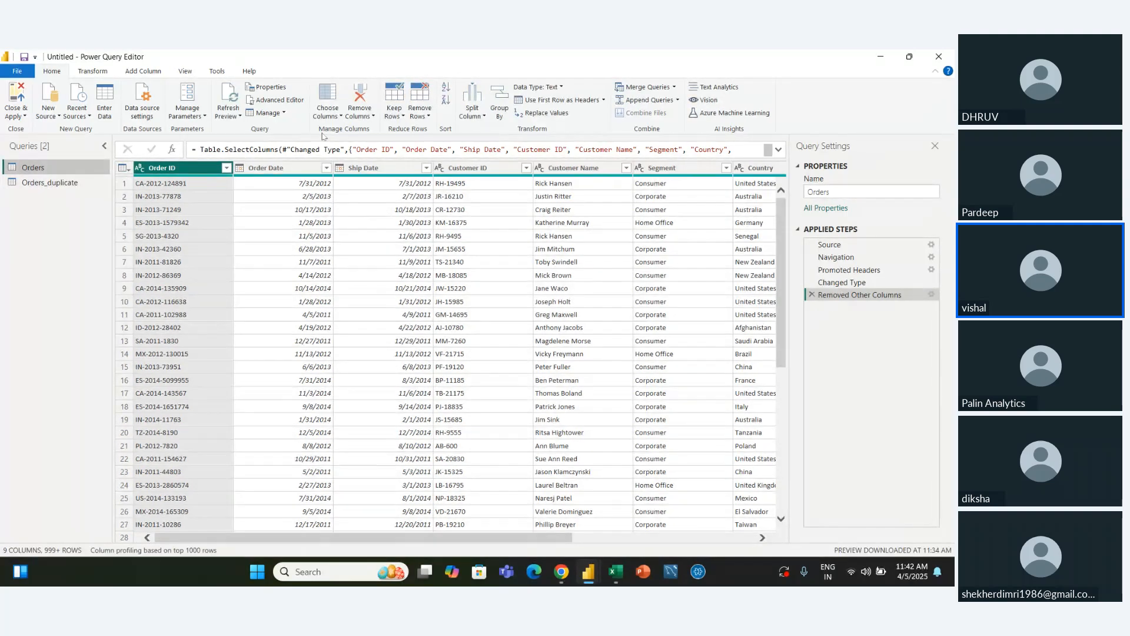
pyautogui.click(339, 115)
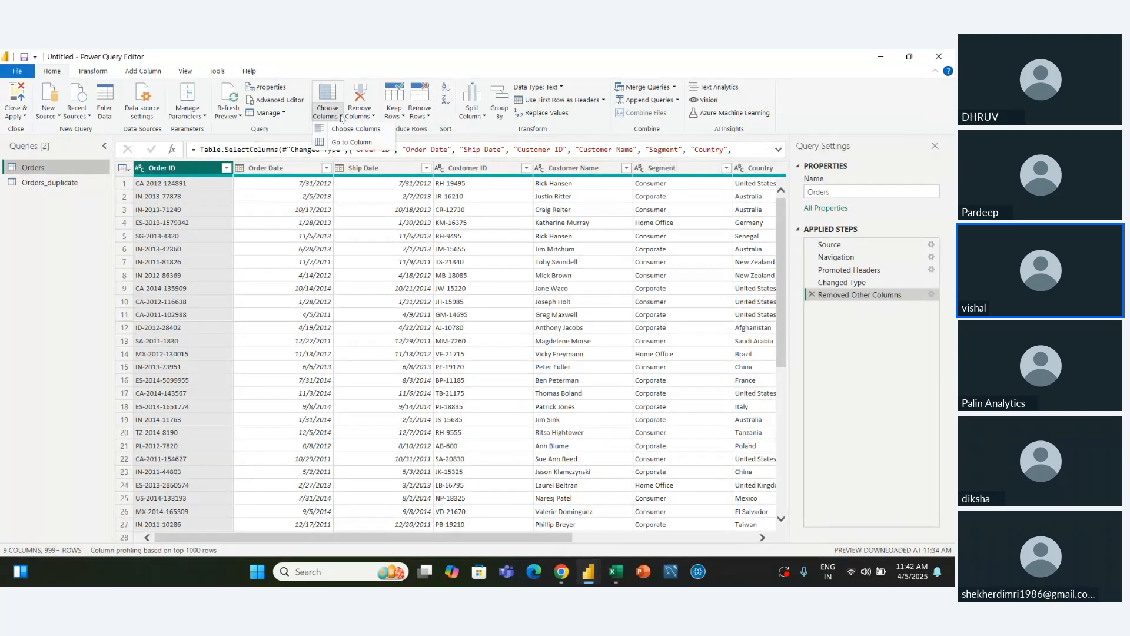
pyautogui.click(353, 131)
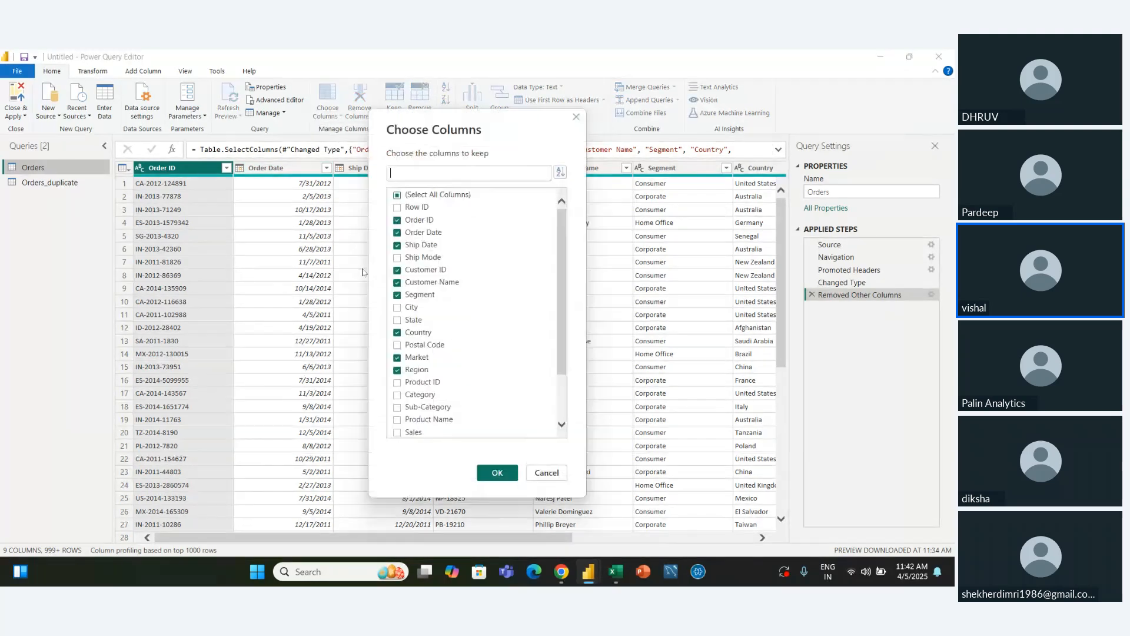
pyautogui.click(397, 195)
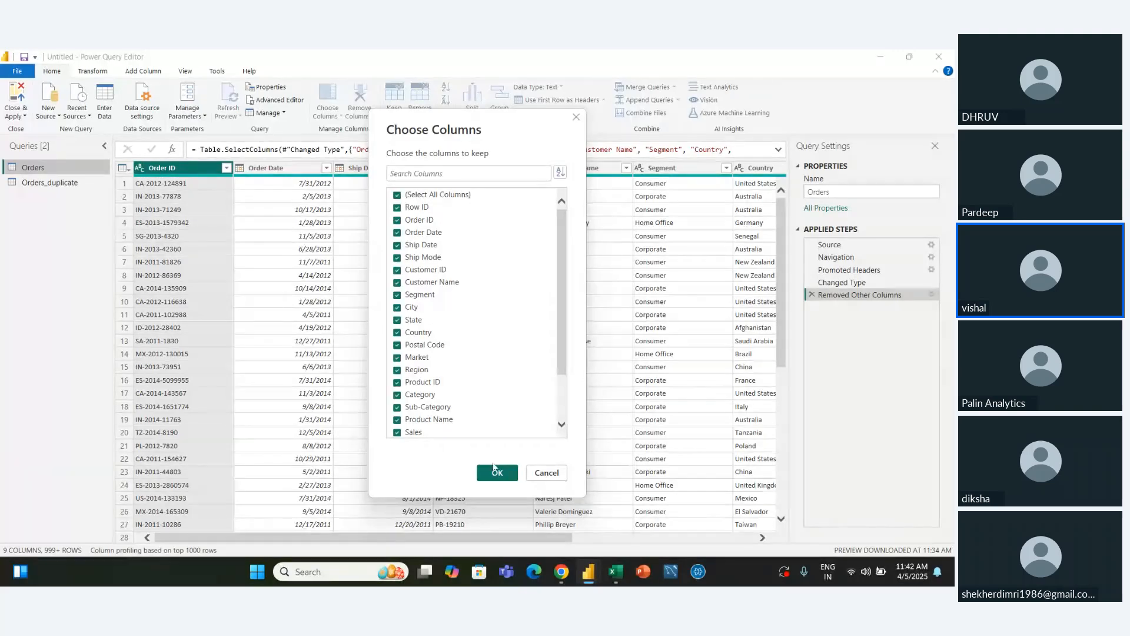
pyautogui.click(497, 472)
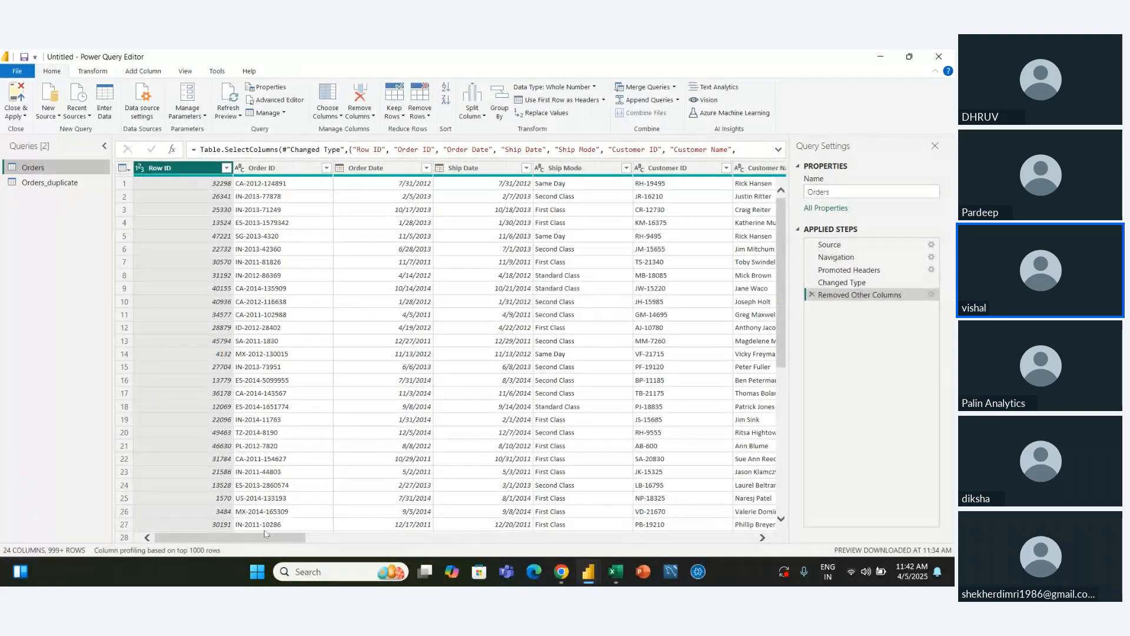
# Compare the columns of the Orders query with those of the Orders_duplicate query
pyautogui.moveTo(270, 537); pyautogui.dragTo(142, 471)
pyautogui.click(8, 183)
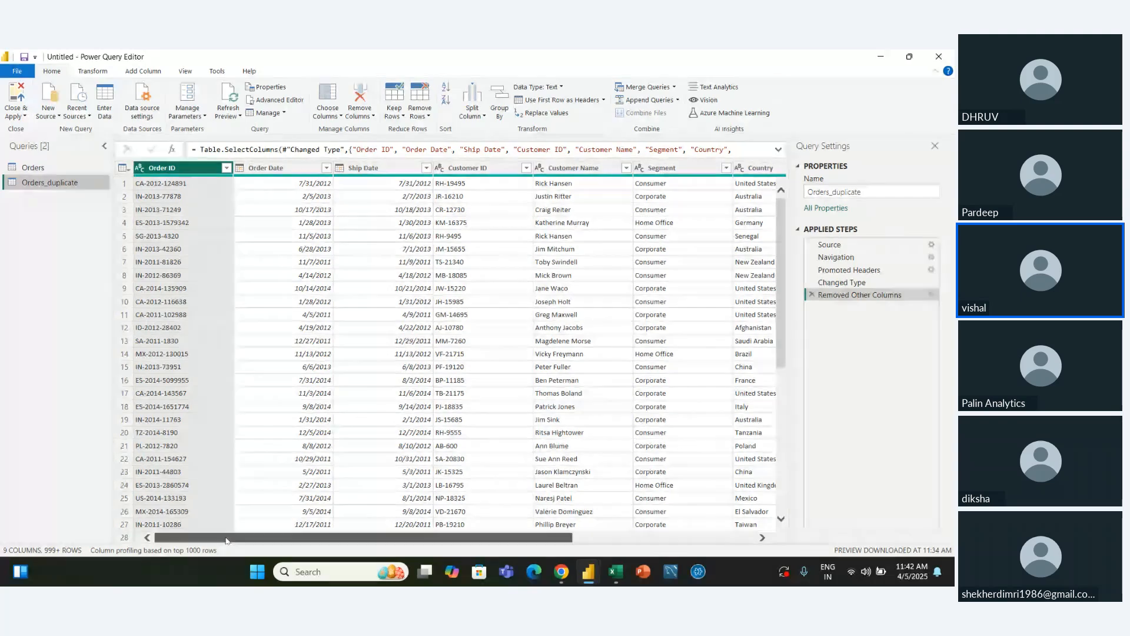
pyautogui.moveTo(223, 537); pyautogui.dragTo(123, 517)
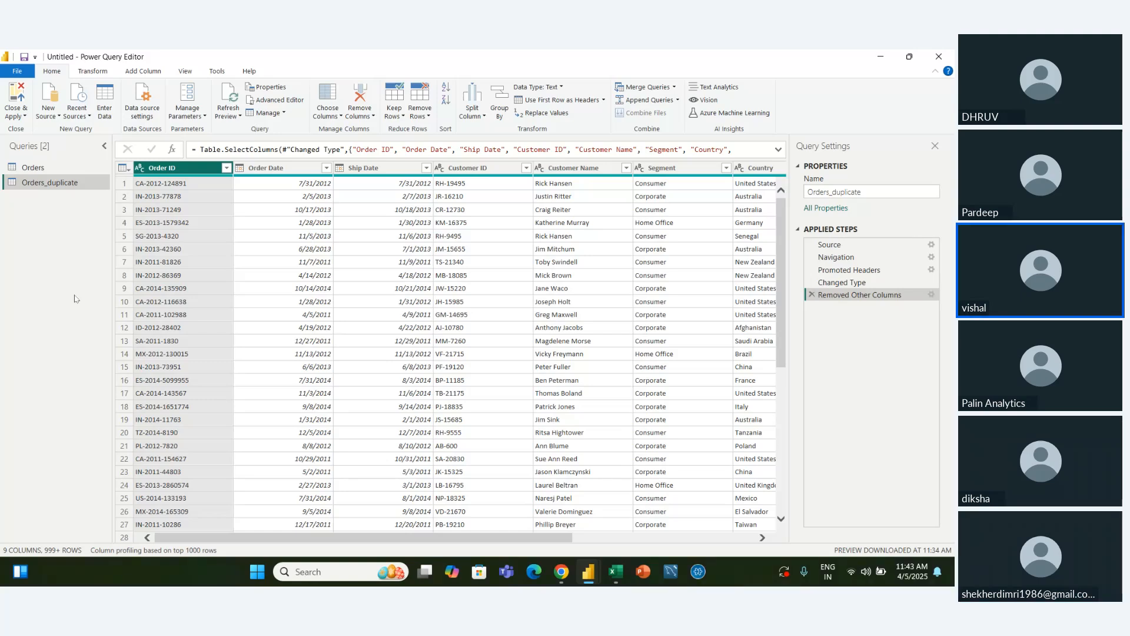
pyautogui.click(34, 168)
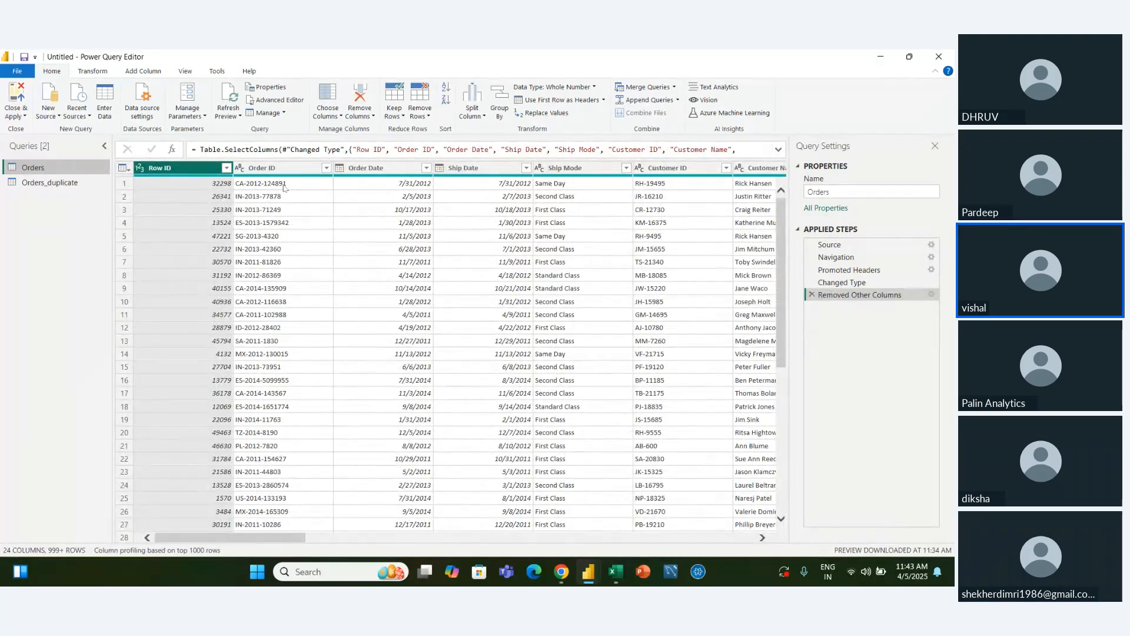
pyautogui.click(282, 186)
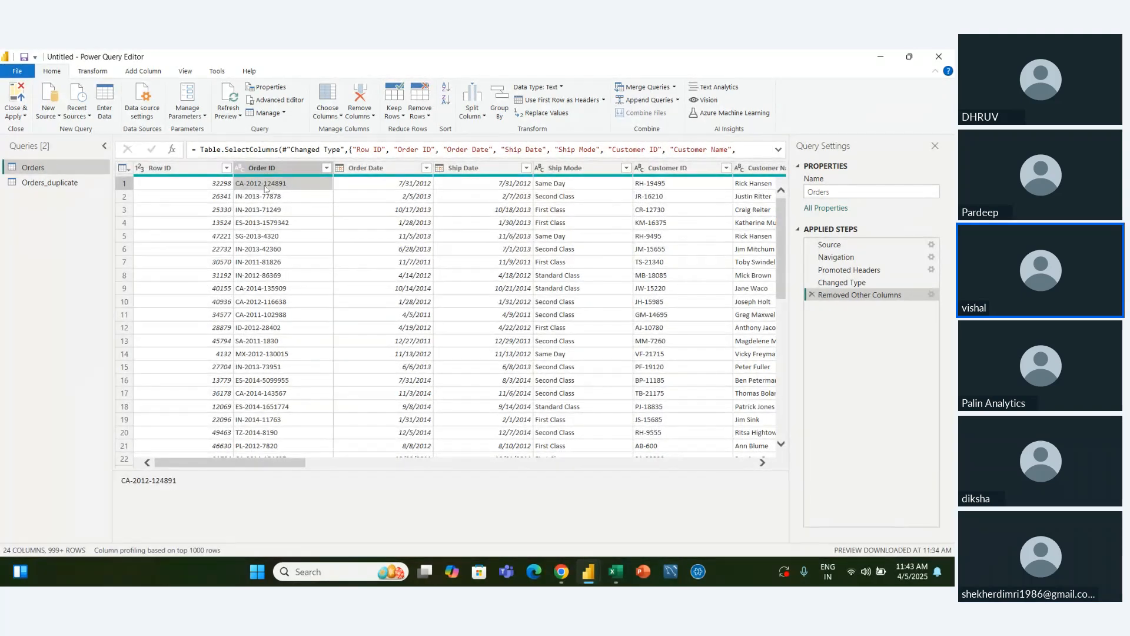
pyautogui.click(60, 183)
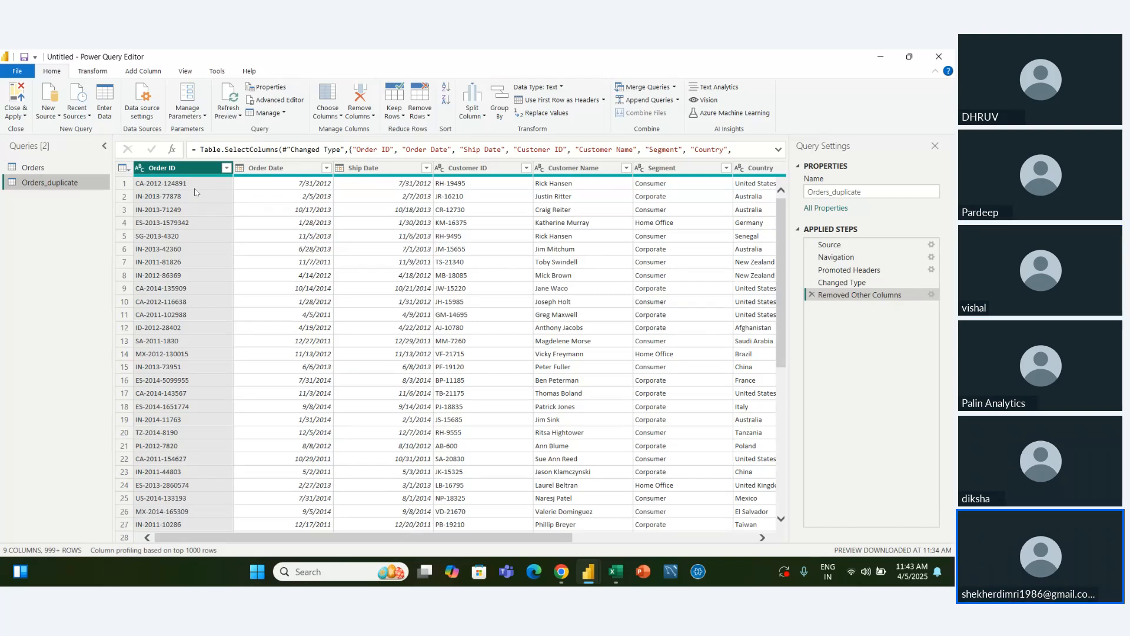
pyautogui.click(63, 168)
pyautogui.click(62, 182)
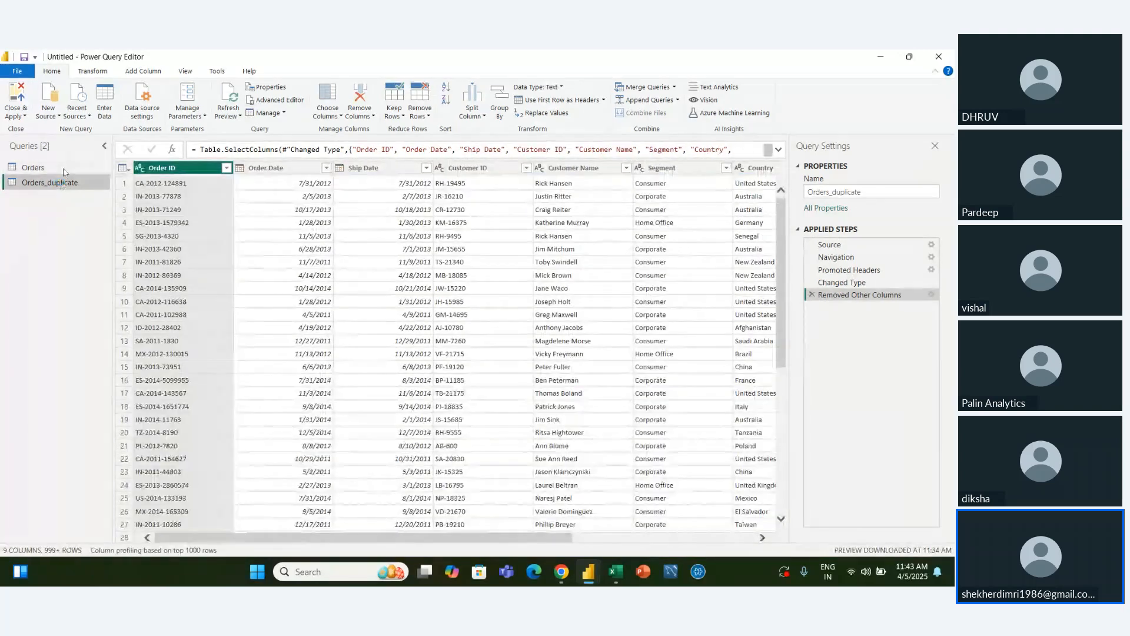
pyautogui.click(64, 168)
pyautogui.click(68, 183)
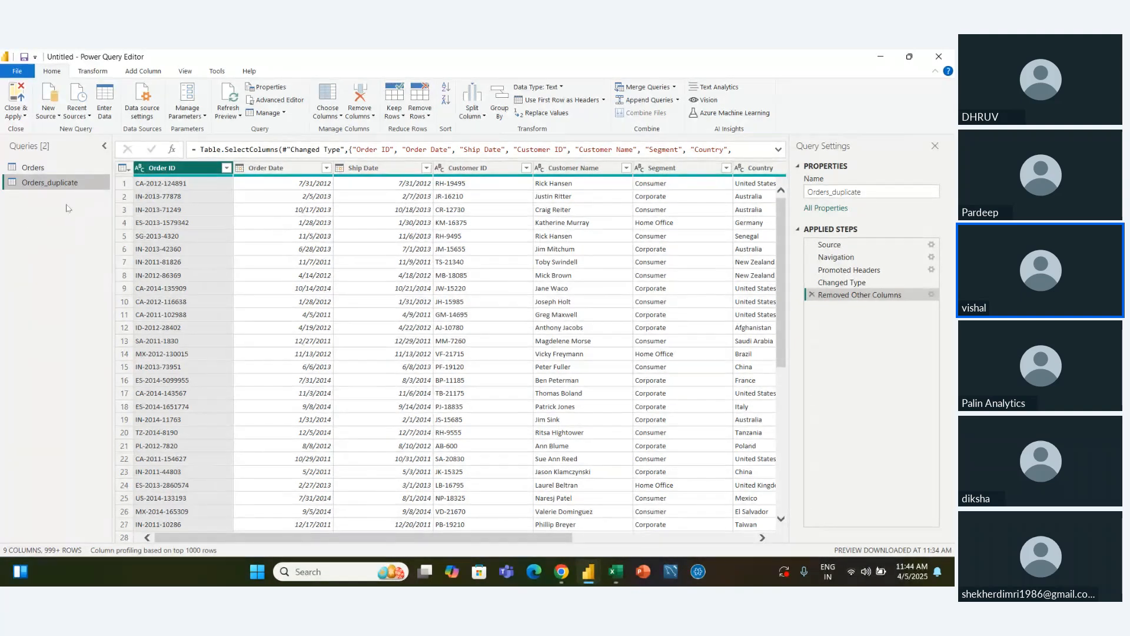
# Create a new query that references the Orders_duplicate query
pyautogui.click(283, 114)
pyautogui.click(271, 156)
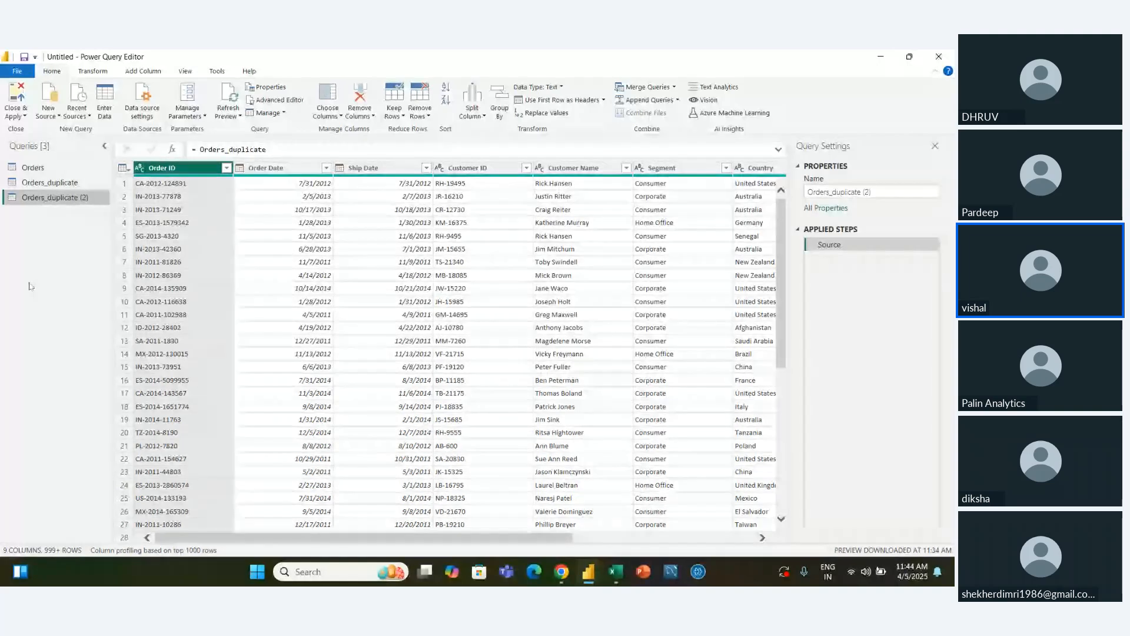
# Rename the query that references Orders_duplicate as Orders_duplicate_ref
pyautogui.click(62, 183)
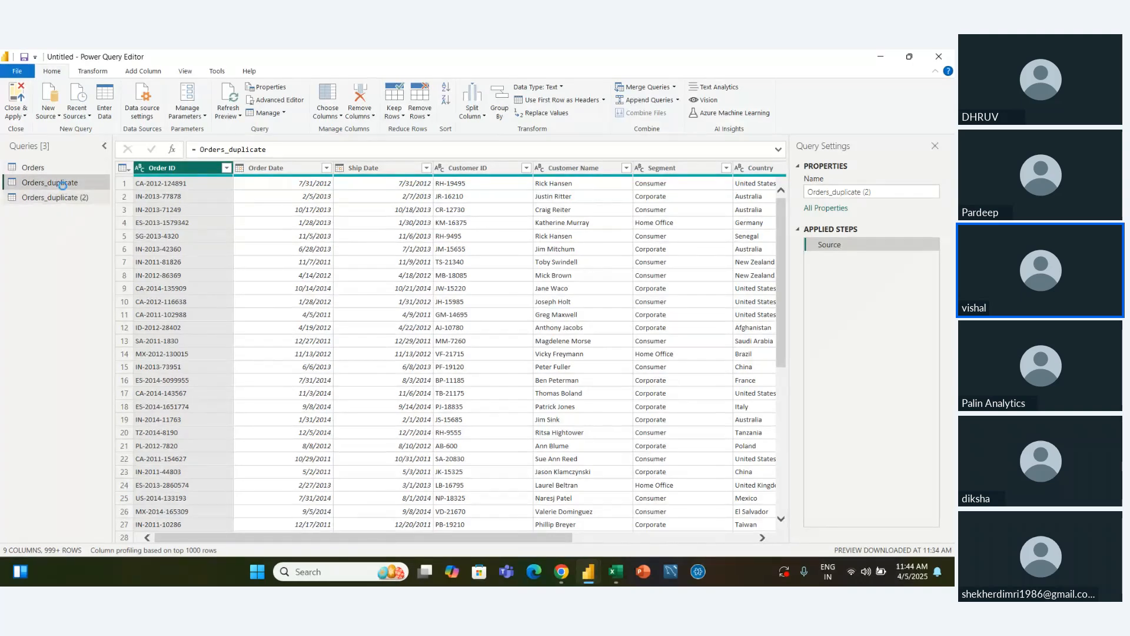
pyautogui.click(55, 197)
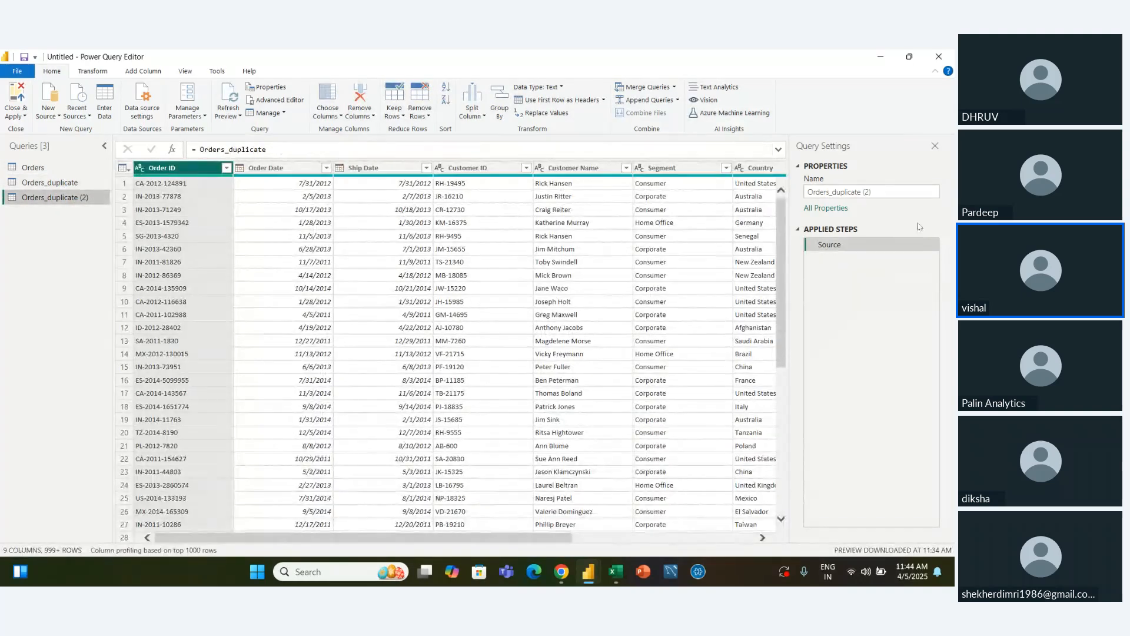
pyautogui.click(885, 192)
pyautogui.press('BackSpace')
pyautogui.press('BackSpace')
pyautogui.press('BackSpace')
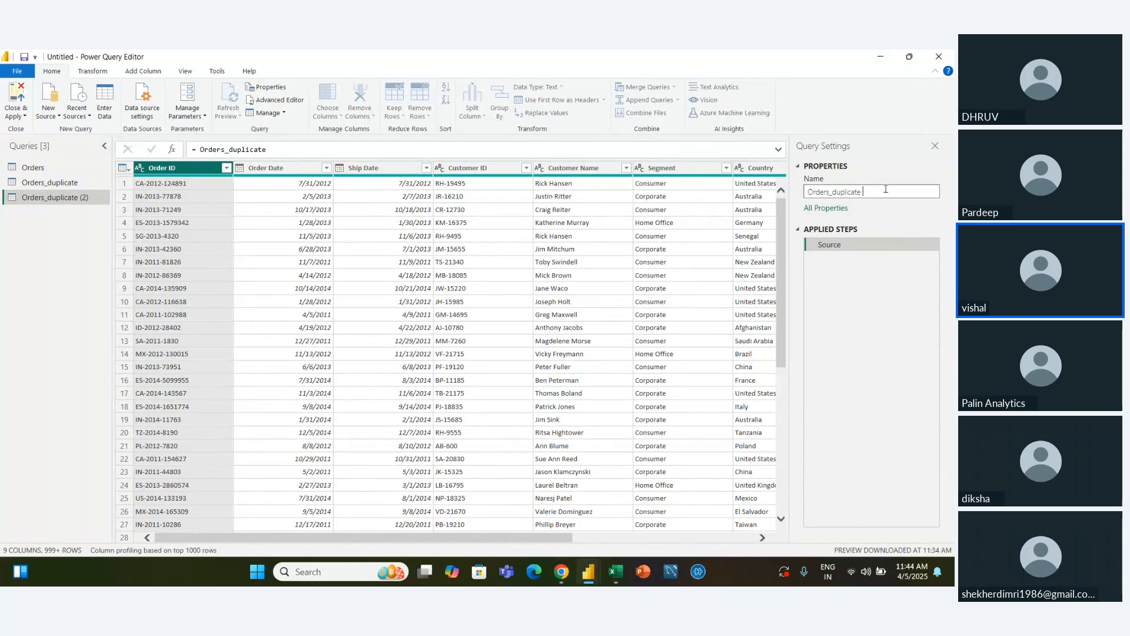
pyautogui.press('BackSpace')
pyautogui.write('_ref')
pyautogui.press('Return')
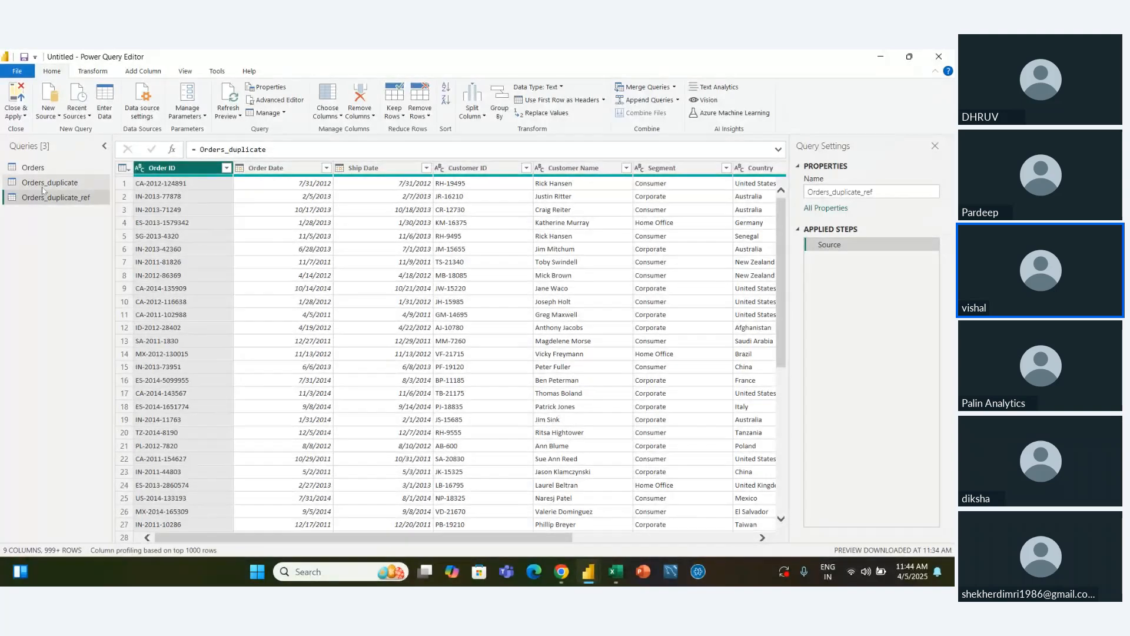
# Remove the Region column from the Orders_duplicate query by excluding it from the columns to keep
pyautogui.click(73, 184)
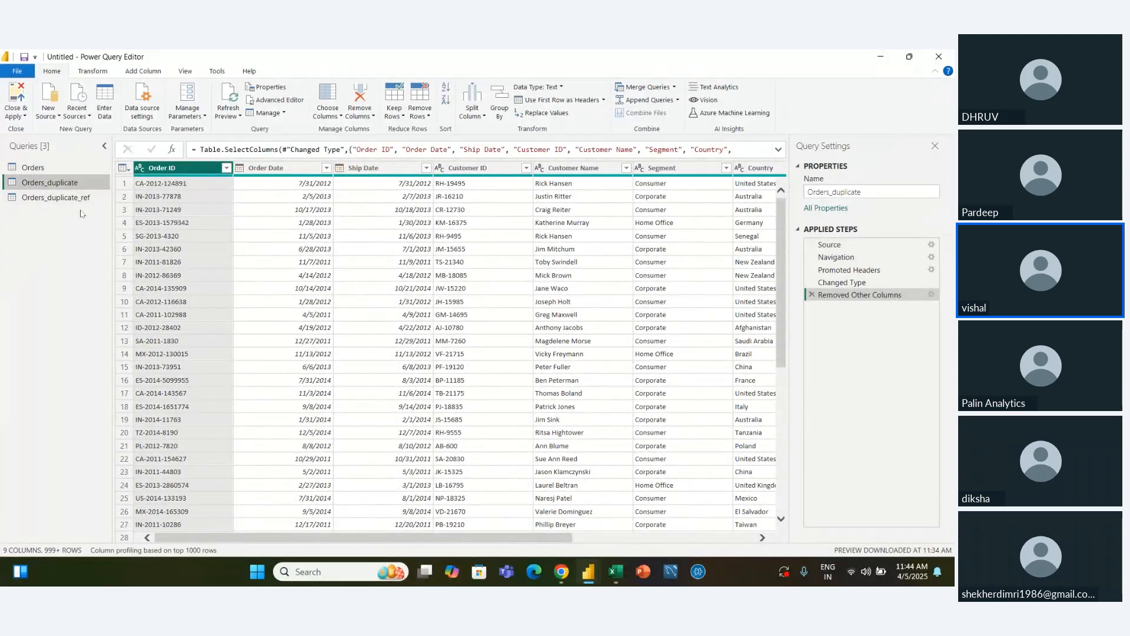
pyautogui.click(328, 112)
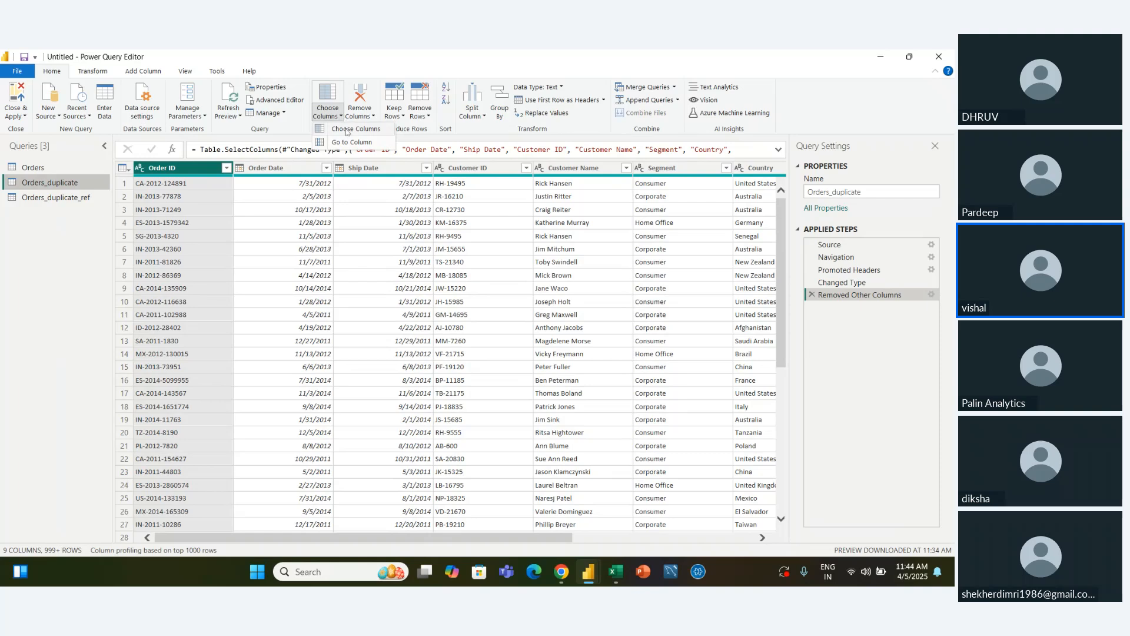
pyautogui.click(345, 131)
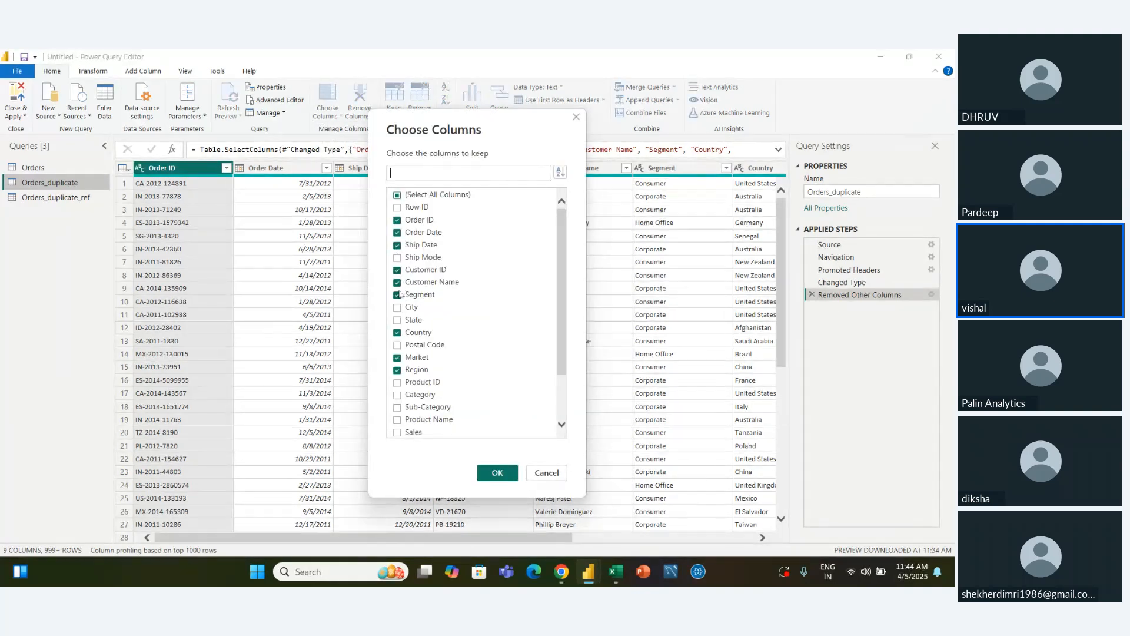
pyautogui.click(398, 370)
pyautogui.click(498, 473)
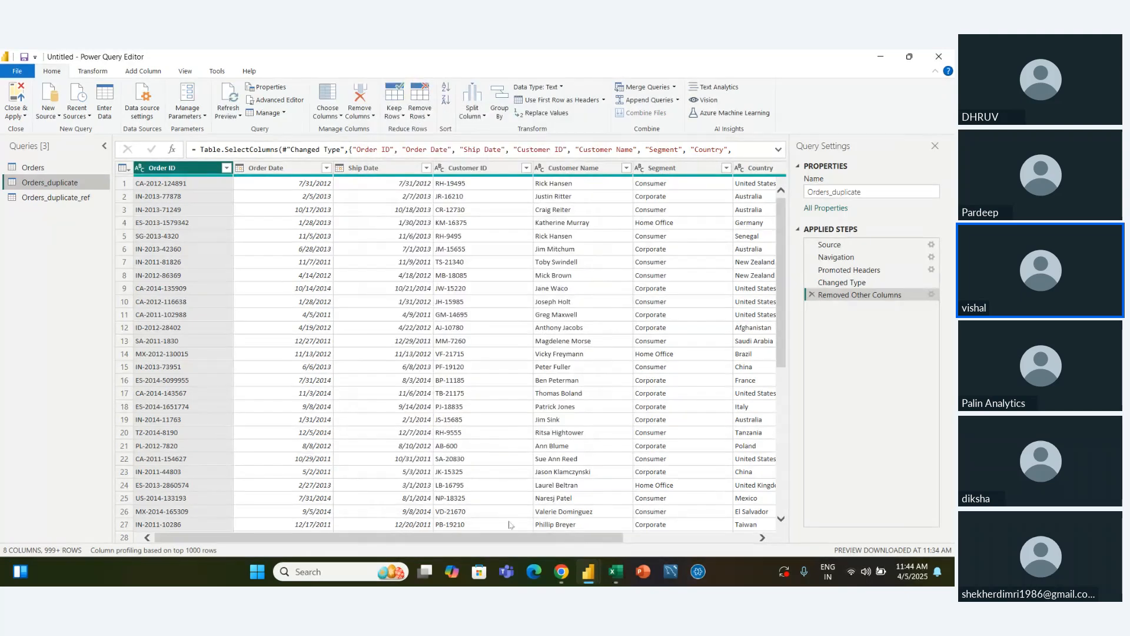
pyautogui.moveTo(513, 537); pyautogui.dragTo(412, 533)
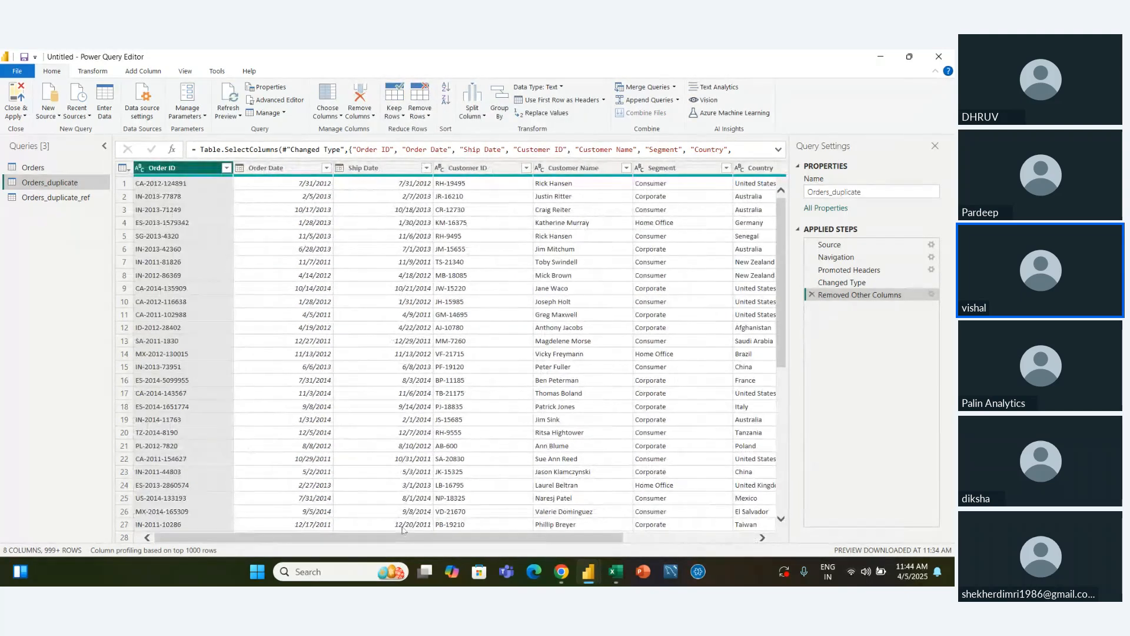
# Check the columns of the Orders_duplicate_ref query against those of its source query, Orders_duplicate
pyautogui.click(56, 197)
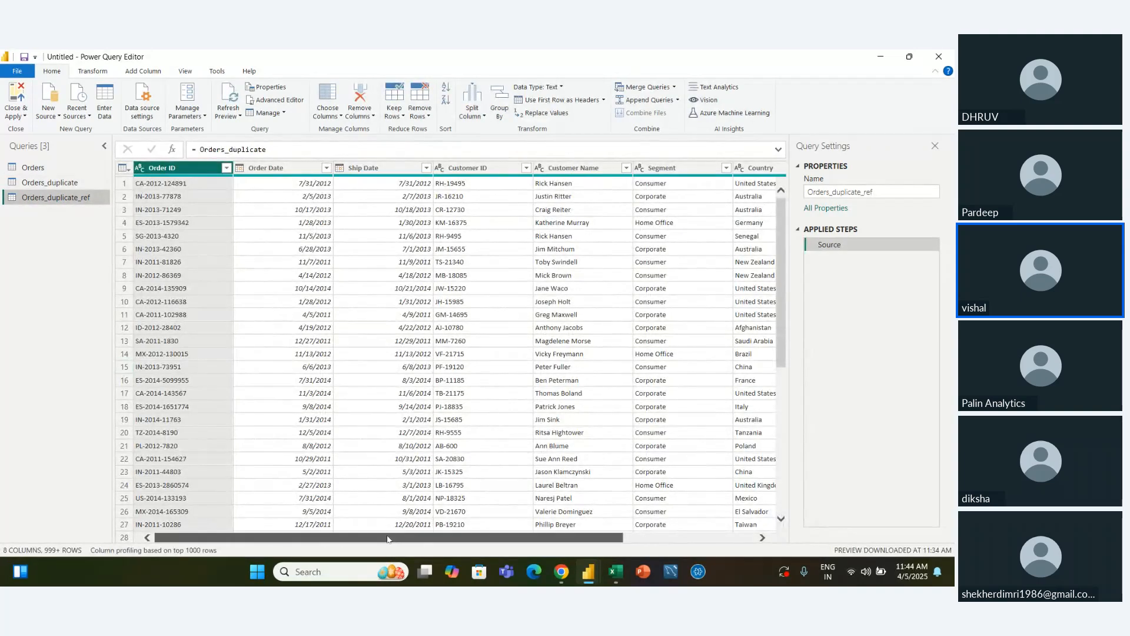
pyautogui.moveTo(391, 538); pyautogui.dragTo(617, 535)
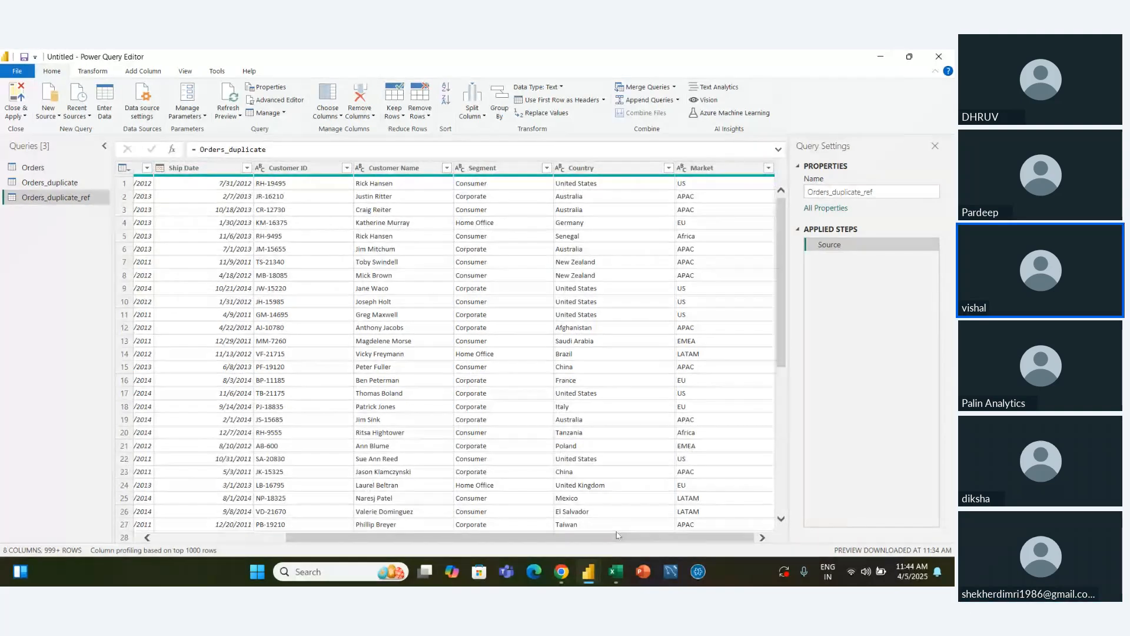
pyautogui.scroll(-1, 583, 530)
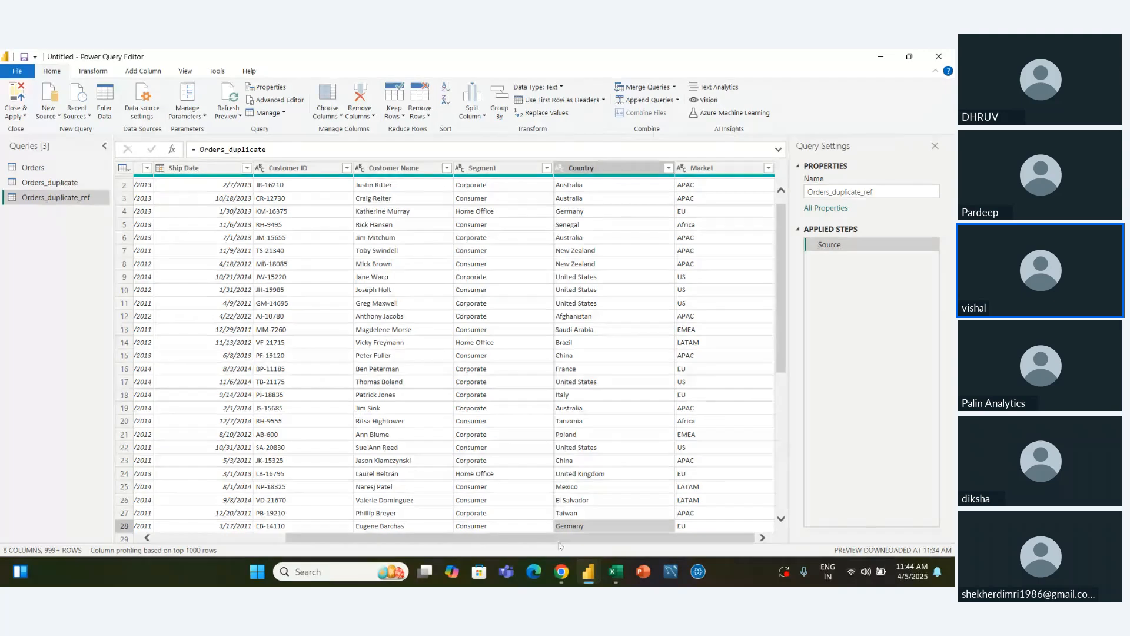
pyautogui.moveTo(560, 537); pyautogui.dragTo(428, 538)
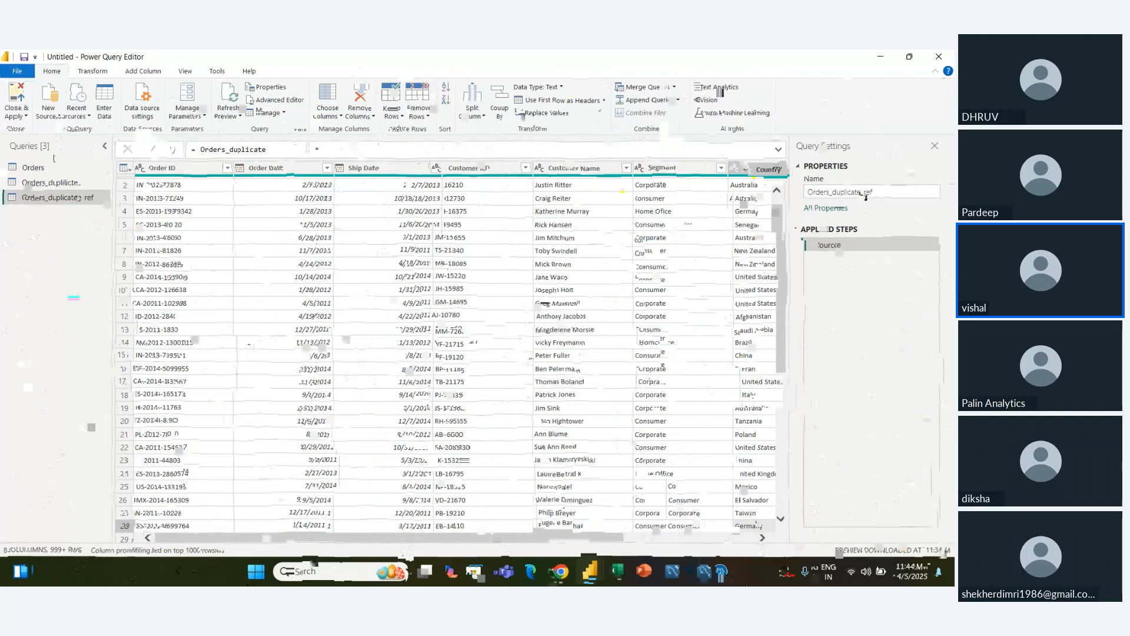
pyautogui.click(43, 183)
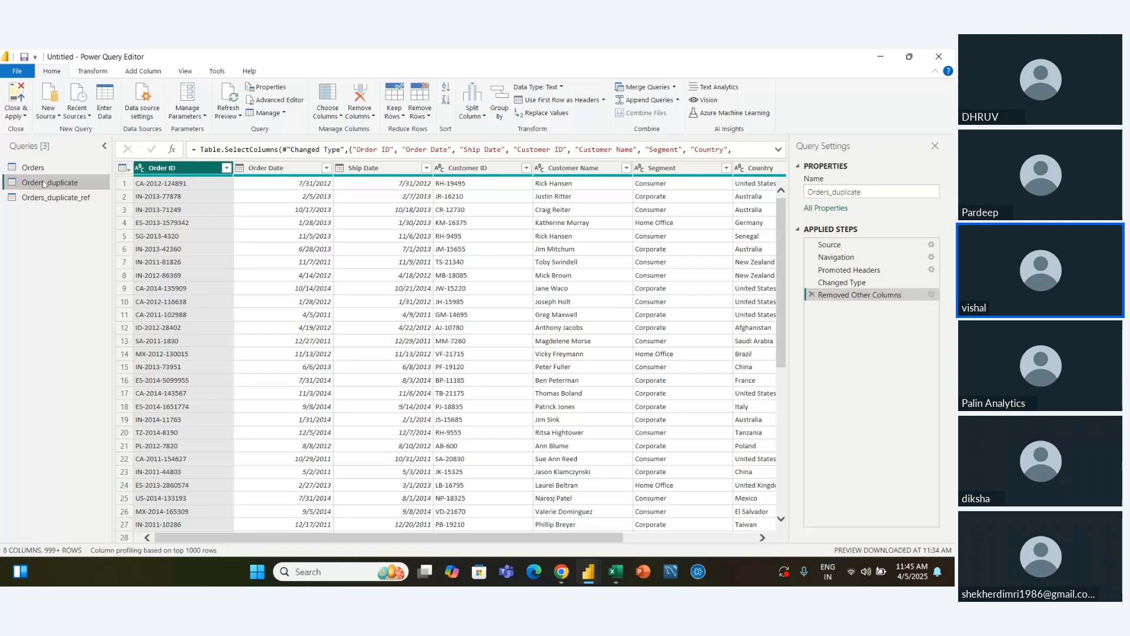
# Exclude the Customer Name and Segment columns from the columns kept in the Orders_duplicate_ref query
pyautogui.click(94, 198)
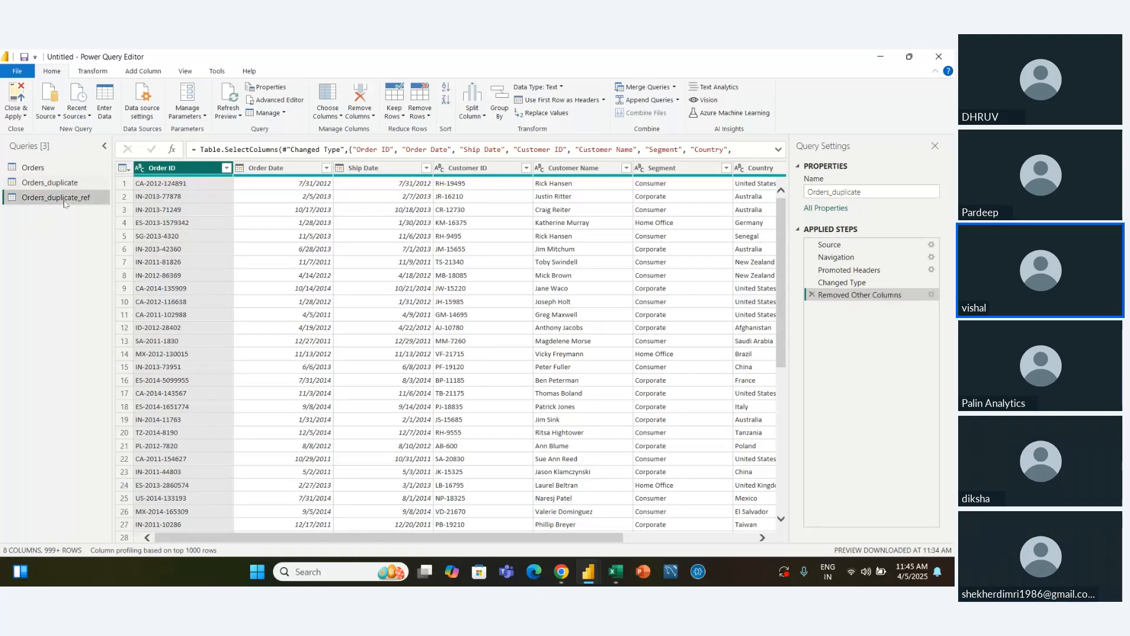
pyautogui.click(328, 112)
pyautogui.click(346, 128)
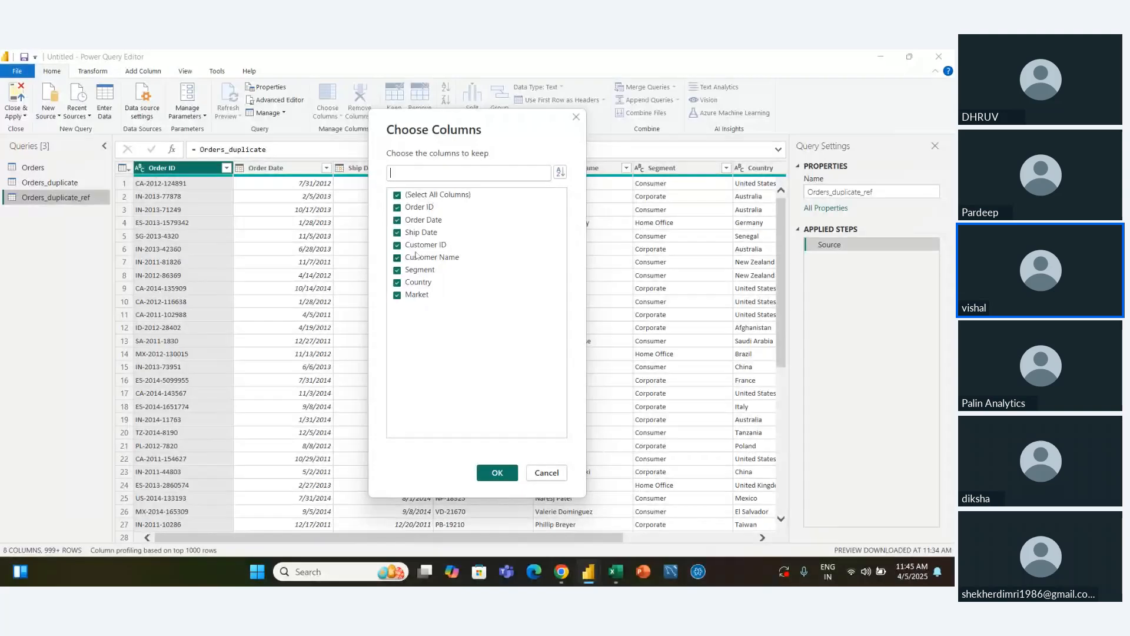
pyautogui.click(397, 258)
pyautogui.click(398, 270)
pyautogui.click(505, 477)
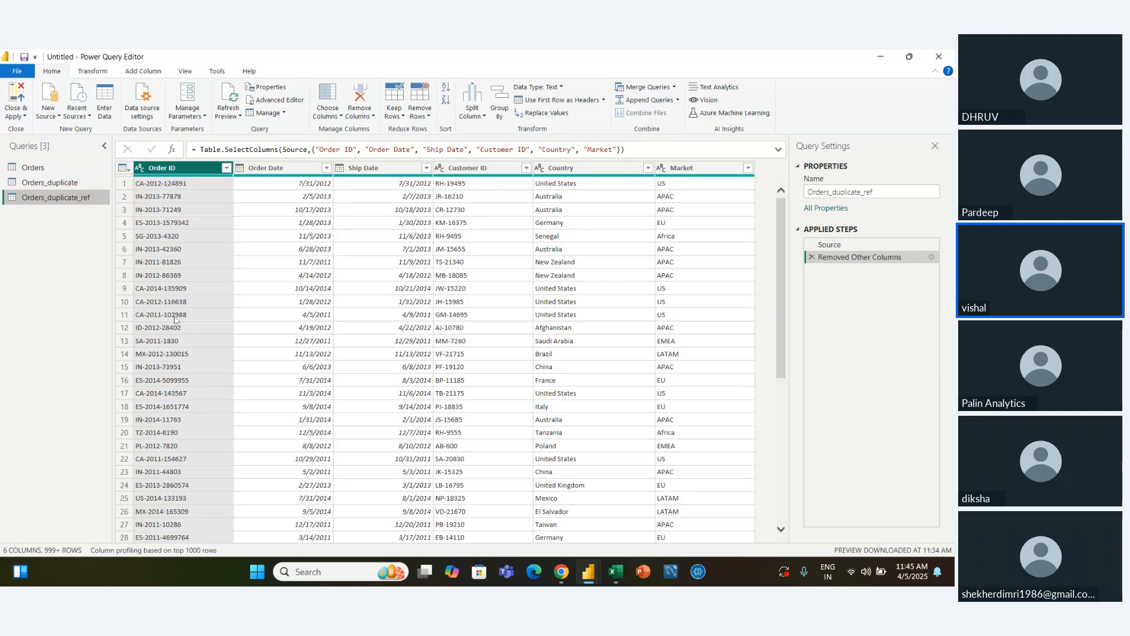
# Check whether the Orders_duplicate query still has the columns removed from Orders_duplicate_ref, and review the query management options
pyautogui.click(69, 184)
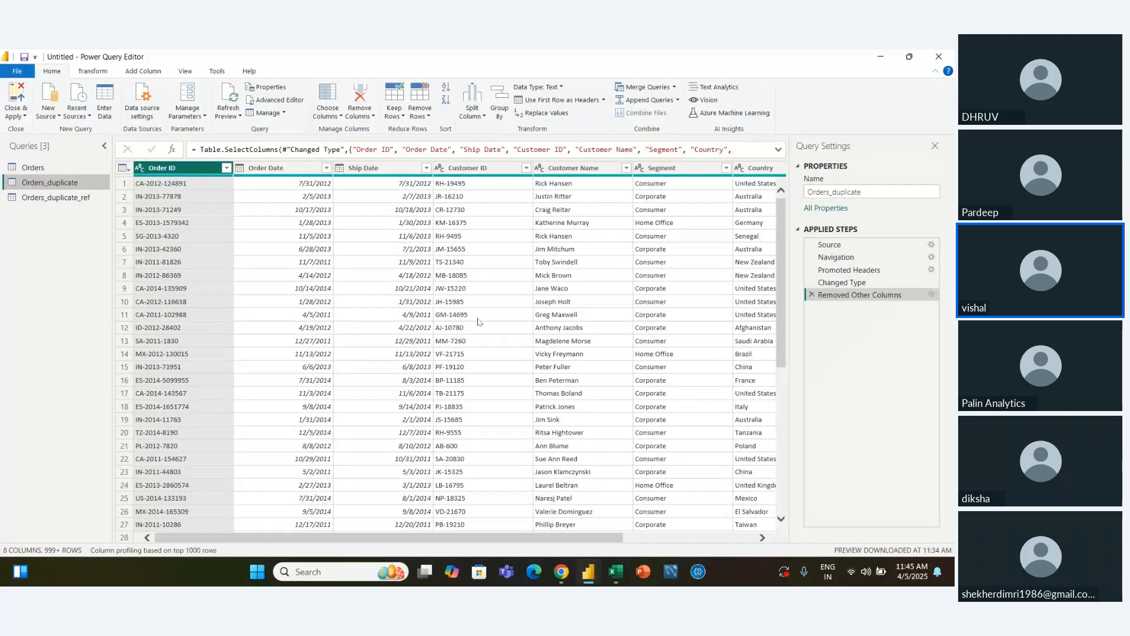
pyautogui.click(69, 195)
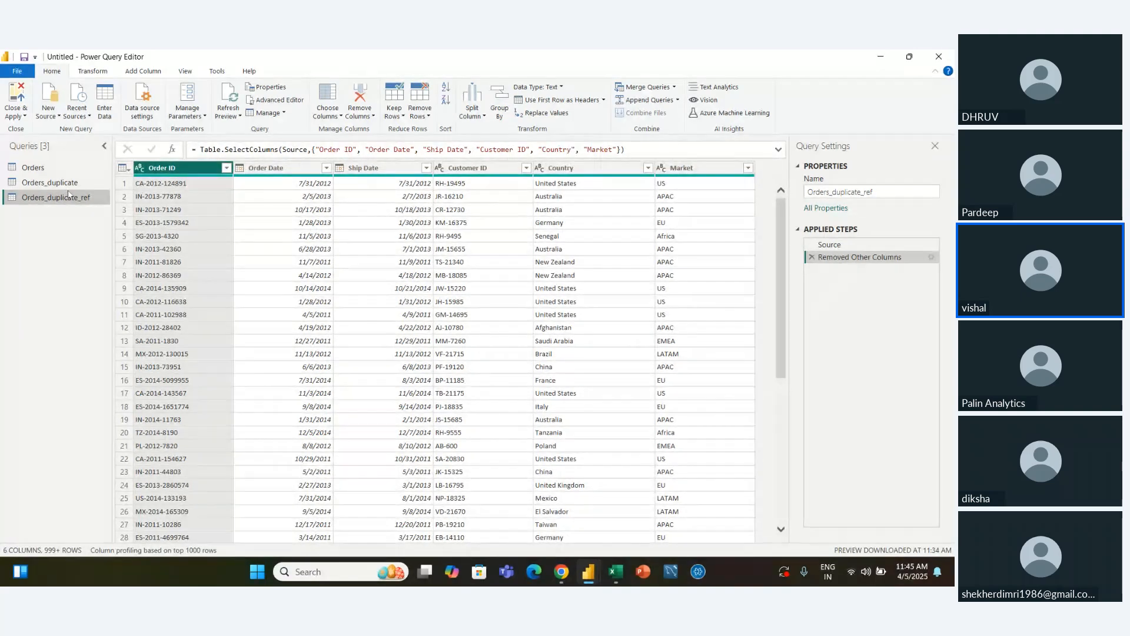
pyautogui.click(285, 114)
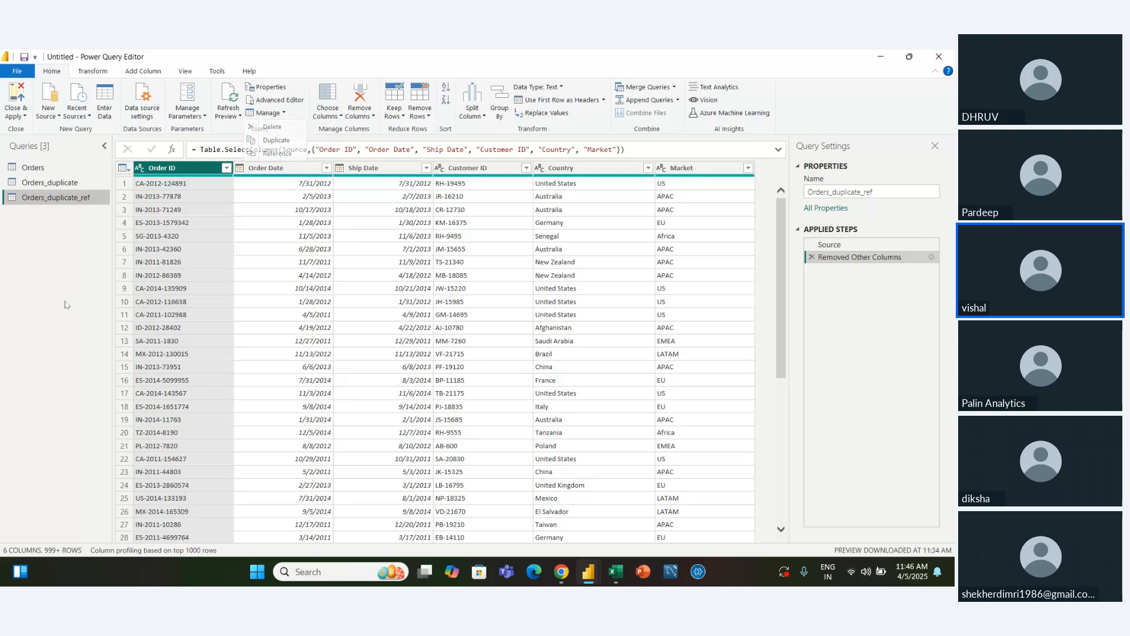
pyautogui.click(99, 311)
# Keep only Customer ID, Customer Name, Country, Product ID, Sales, Quantity and Order Priority in the Orders query
pyautogui.click(41, 172)
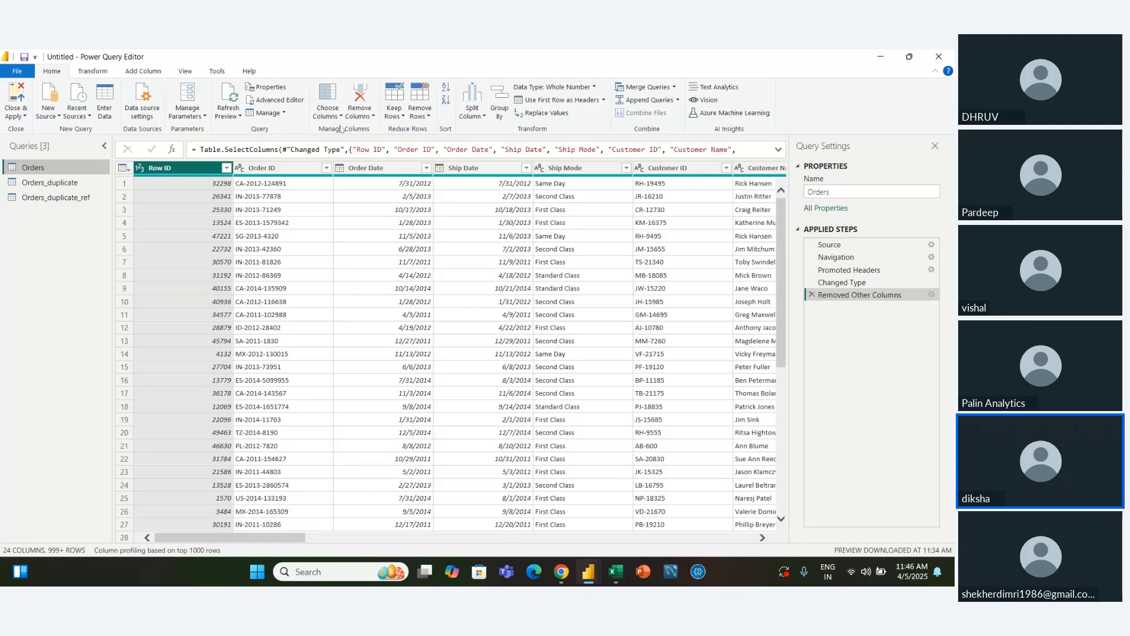
pyautogui.click(341, 117)
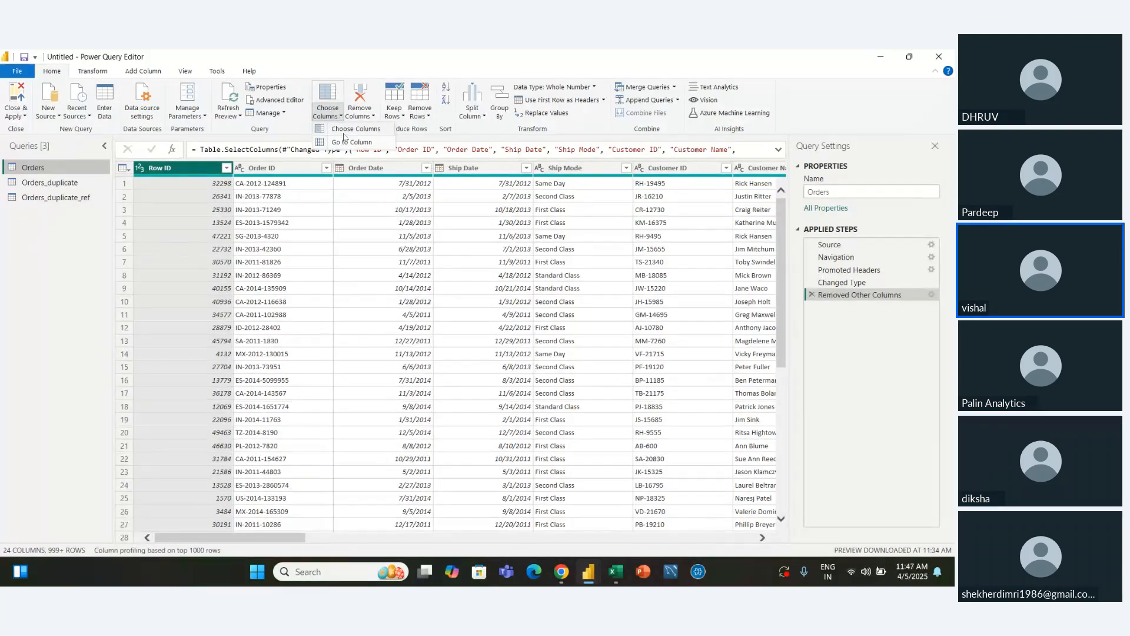
pyautogui.click(344, 131)
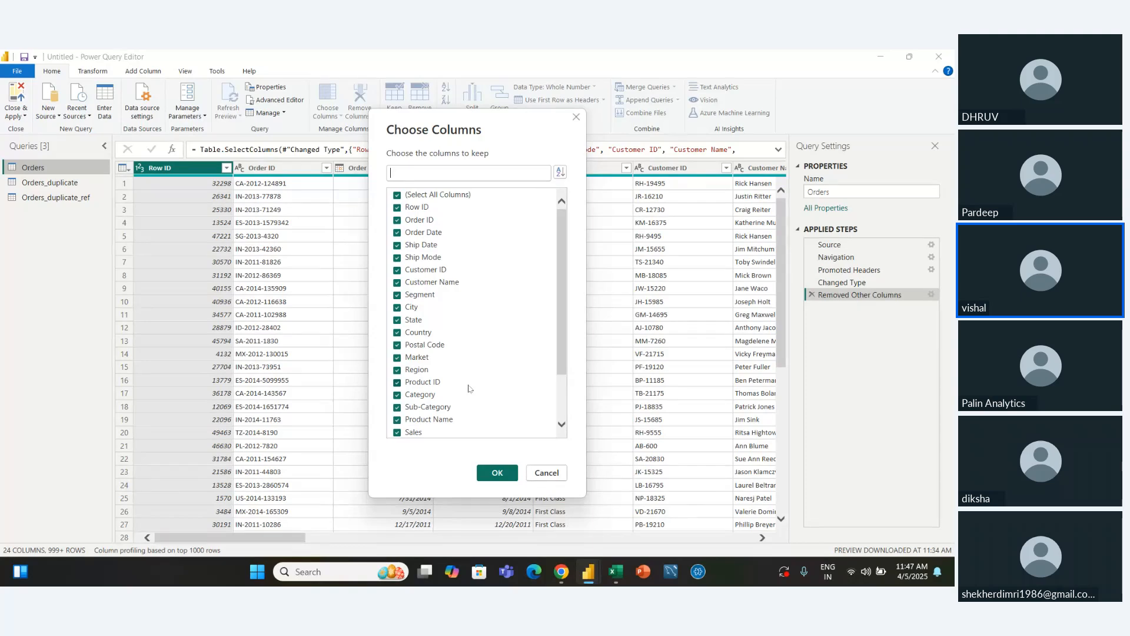
pyautogui.moveTo(561, 350); pyautogui.dragTo(567, 401)
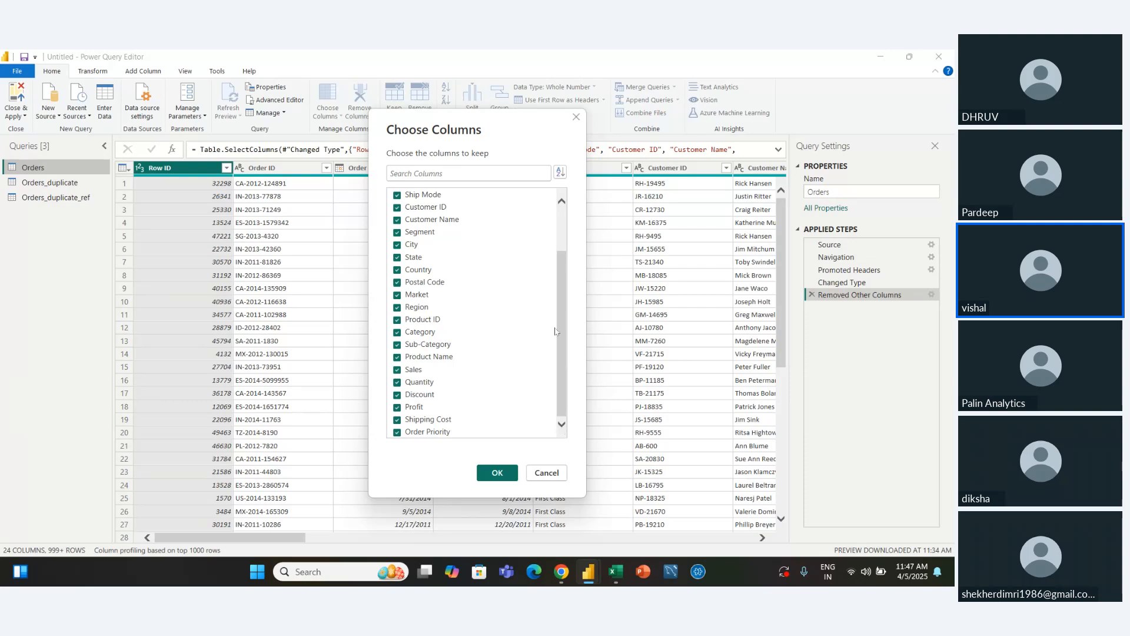
pyautogui.scroll(2, 418, 295)
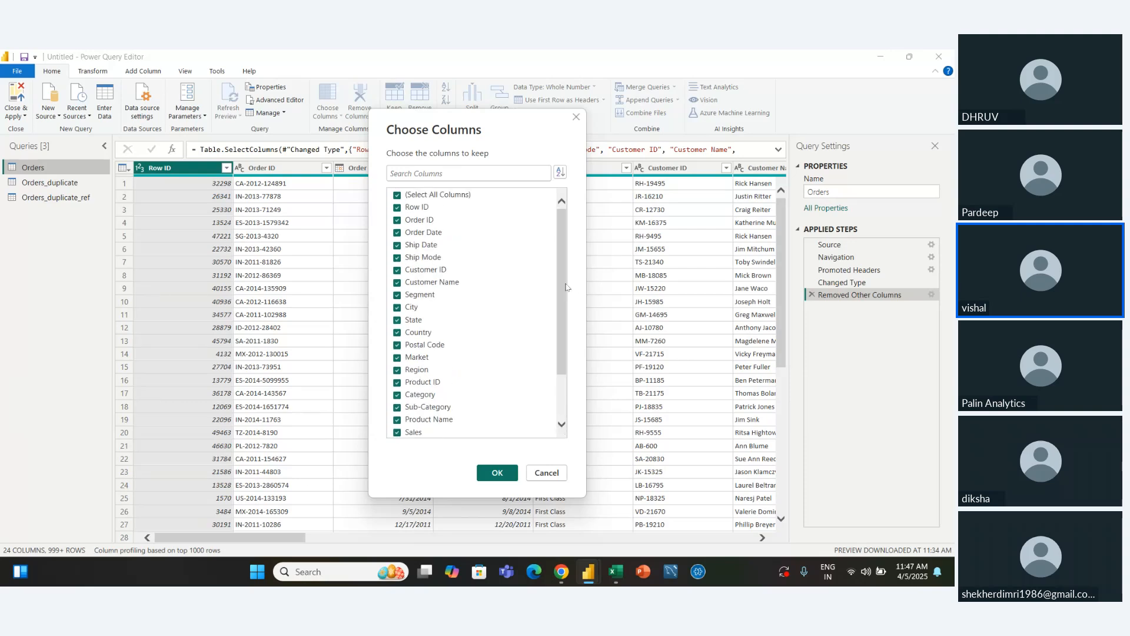
pyautogui.click(396, 195)
pyautogui.click(397, 270)
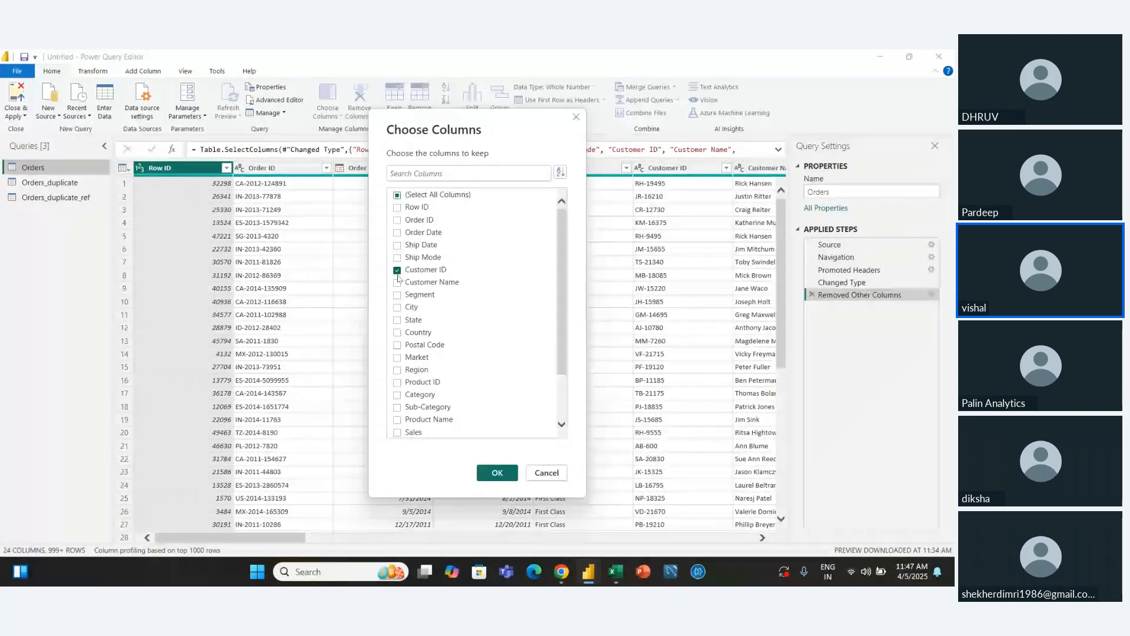
pyautogui.click(396, 282)
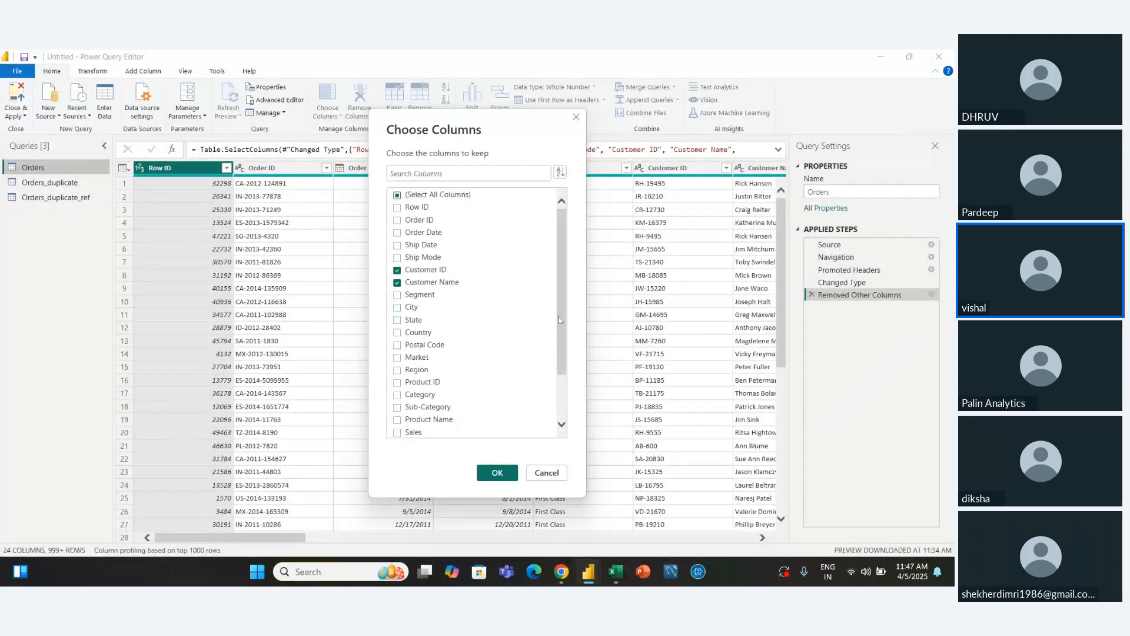
pyautogui.click(415, 330)
pyautogui.scroll(-2, 565, 365)
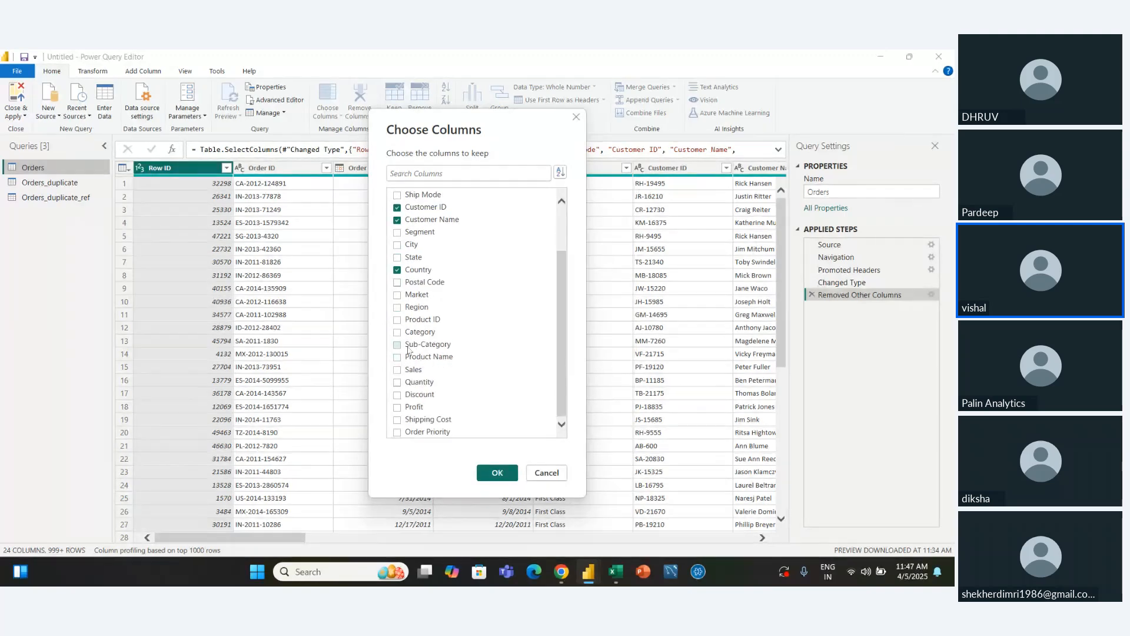
pyautogui.click(397, 320)
pyautogui.click(397, 370)
pyautogui.click(397, 382)
pyautogui.click(397, 433)
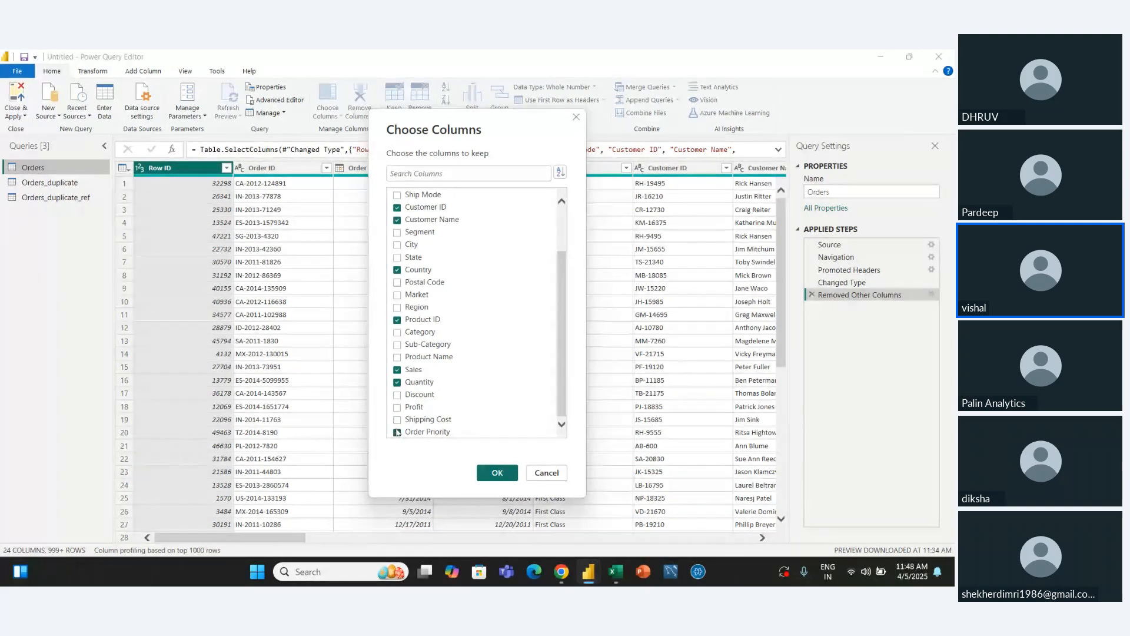
pyautogui.click(504, 476)
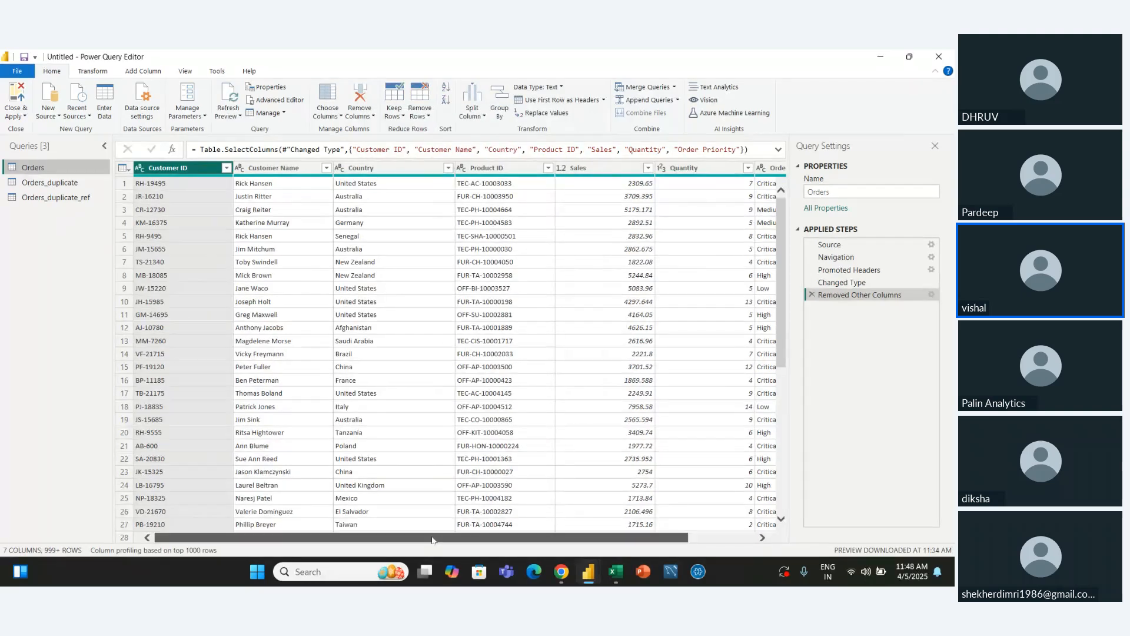
pyautogui.moveTo(432, 539); pyautogui.dragTo(524, 539)
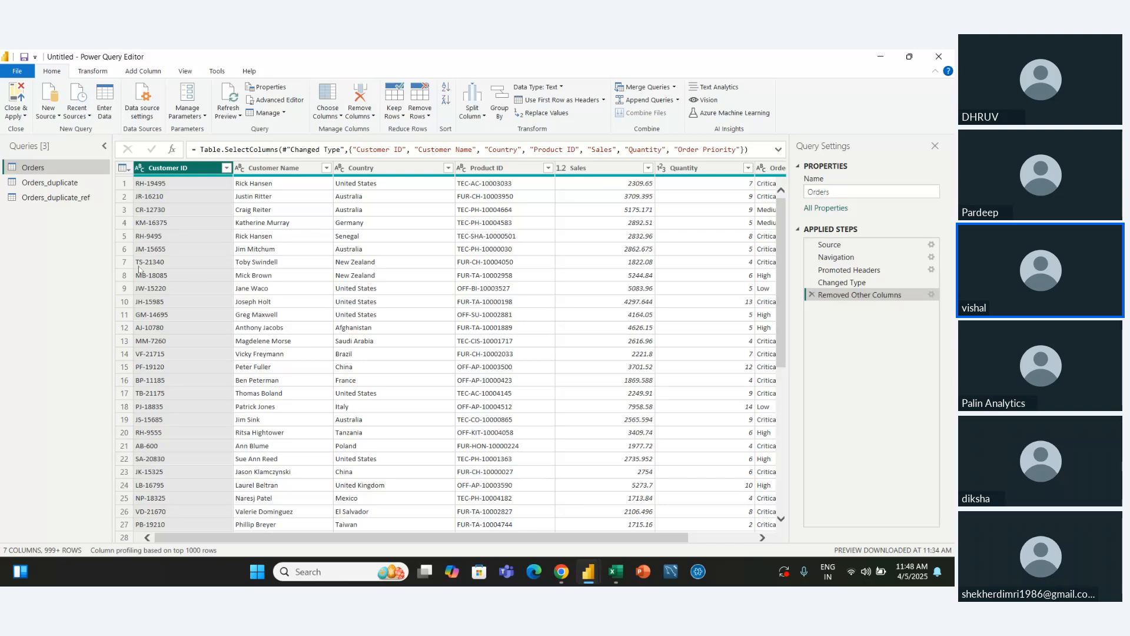
# Restore the full set of columns in the Orders query by choosing to keep all of them
pyautogui.click(341, 115)
pyautogui.click(348, 129)
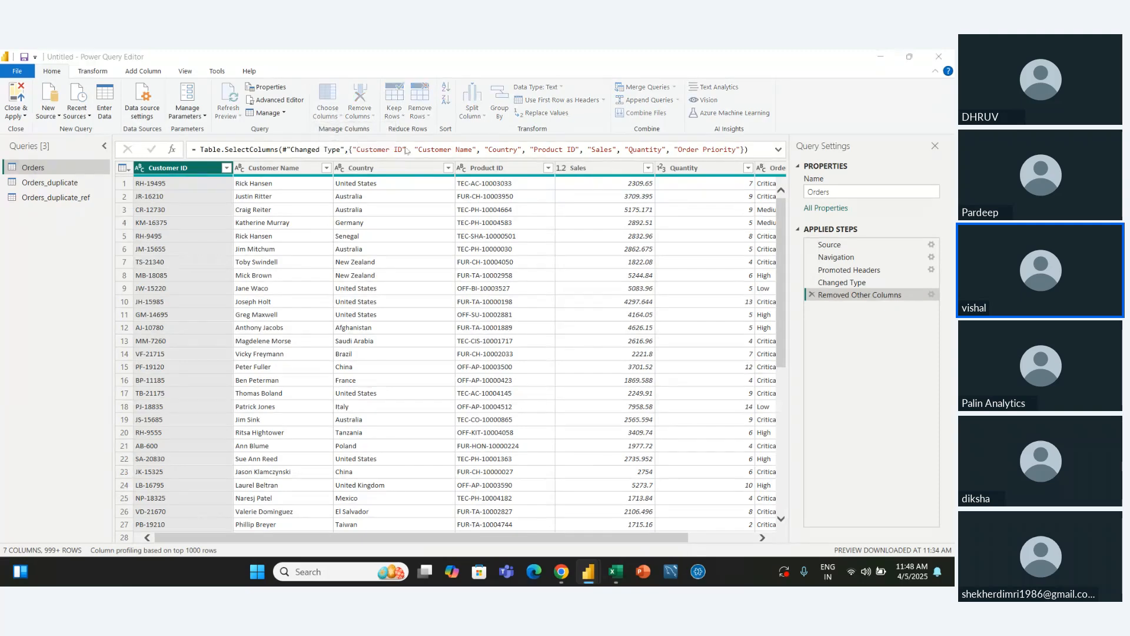
pyautogui.click(397, 195)
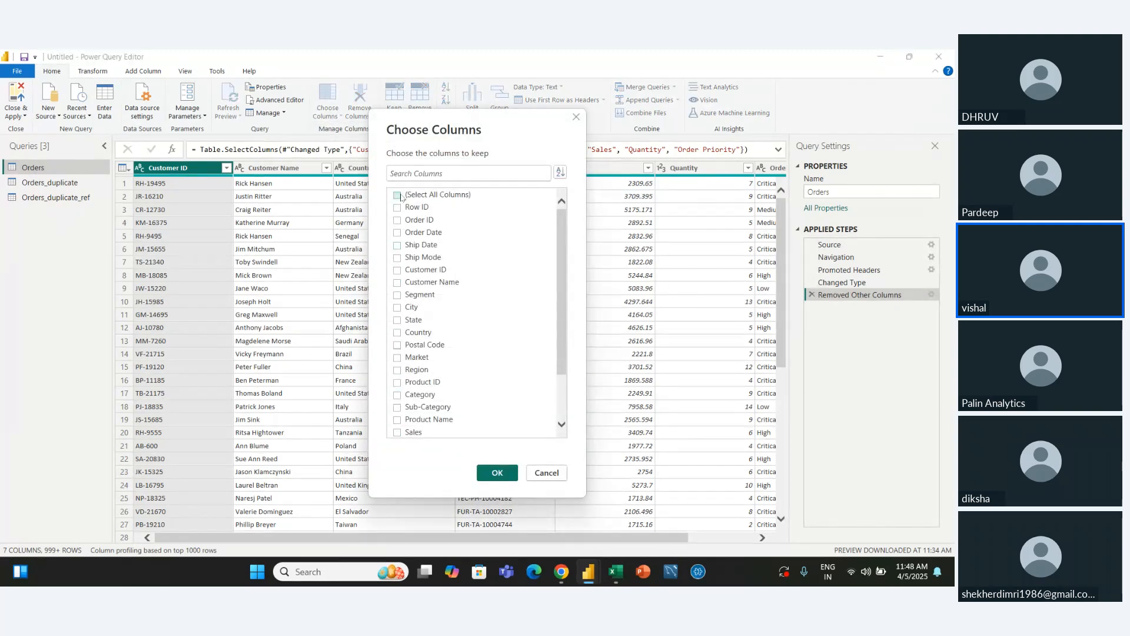
pyautogui.click(498, 472)
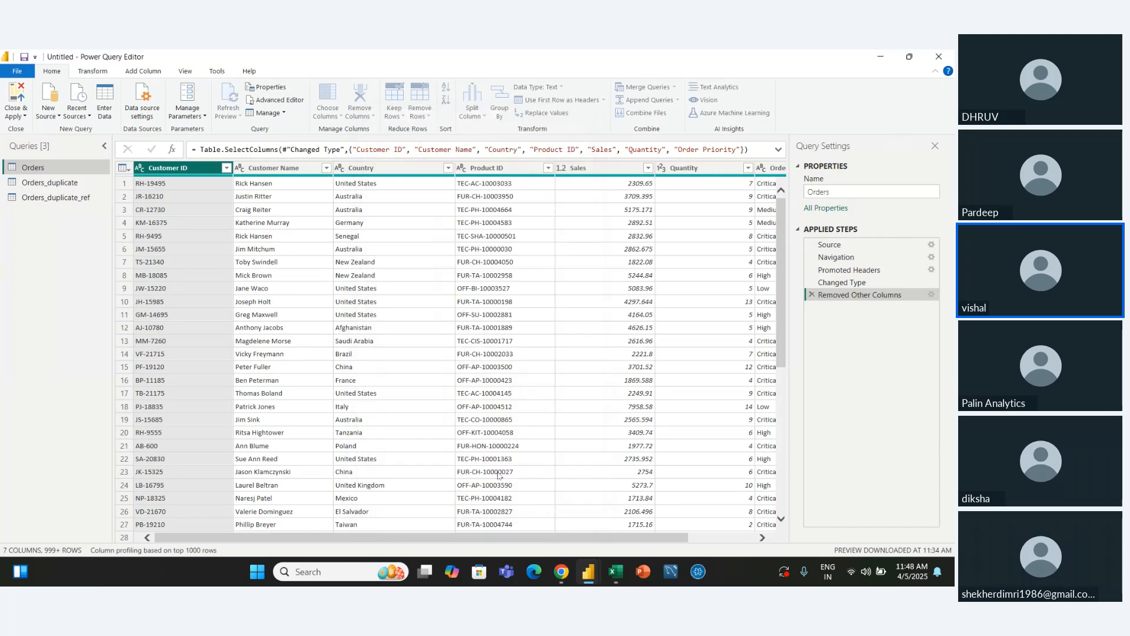
pyautogui.click(333, 118)
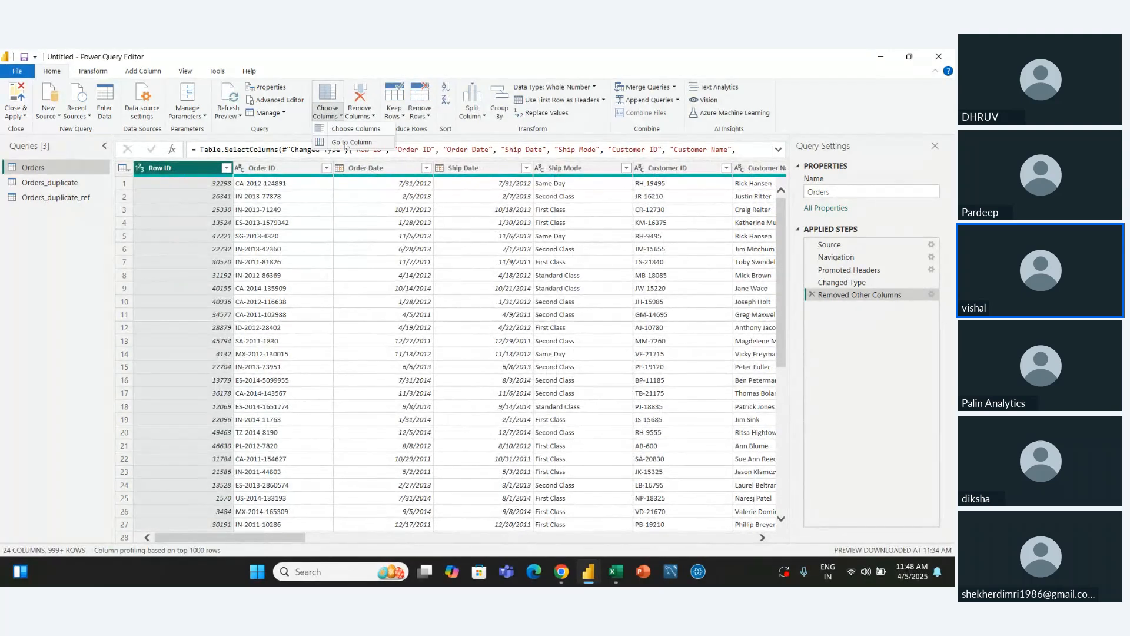
pyautogui.click(347, 145)
pyautogui.moveTo(425, 572)
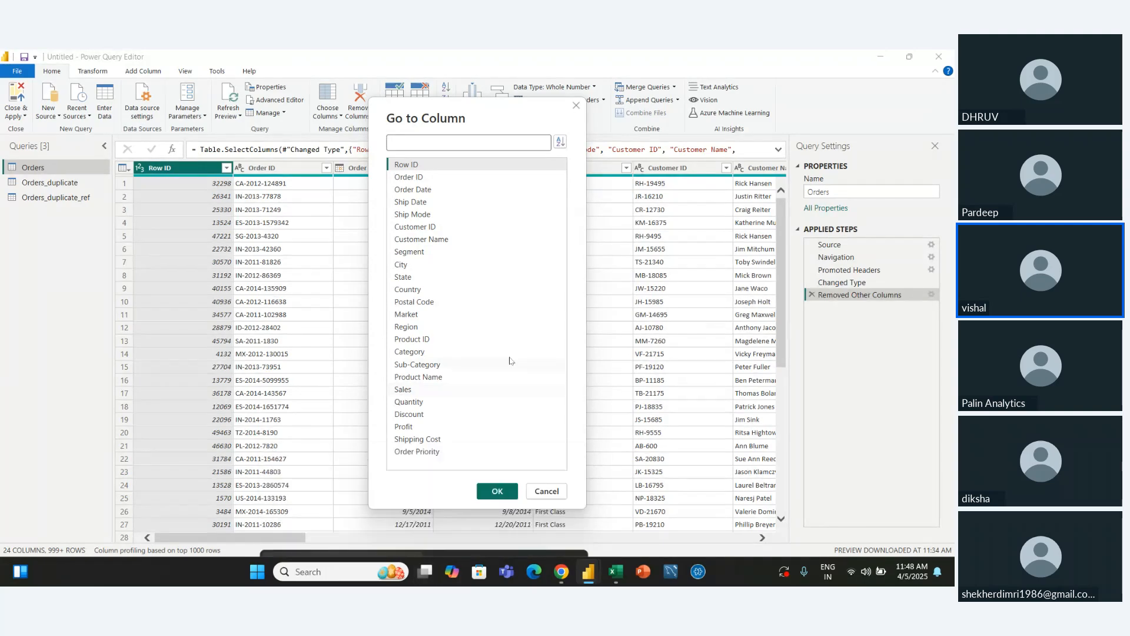
pyautogui.click(547, 492)
pyautogui.moveTo(297, 534); pyautogui.dragTo(251, 539)
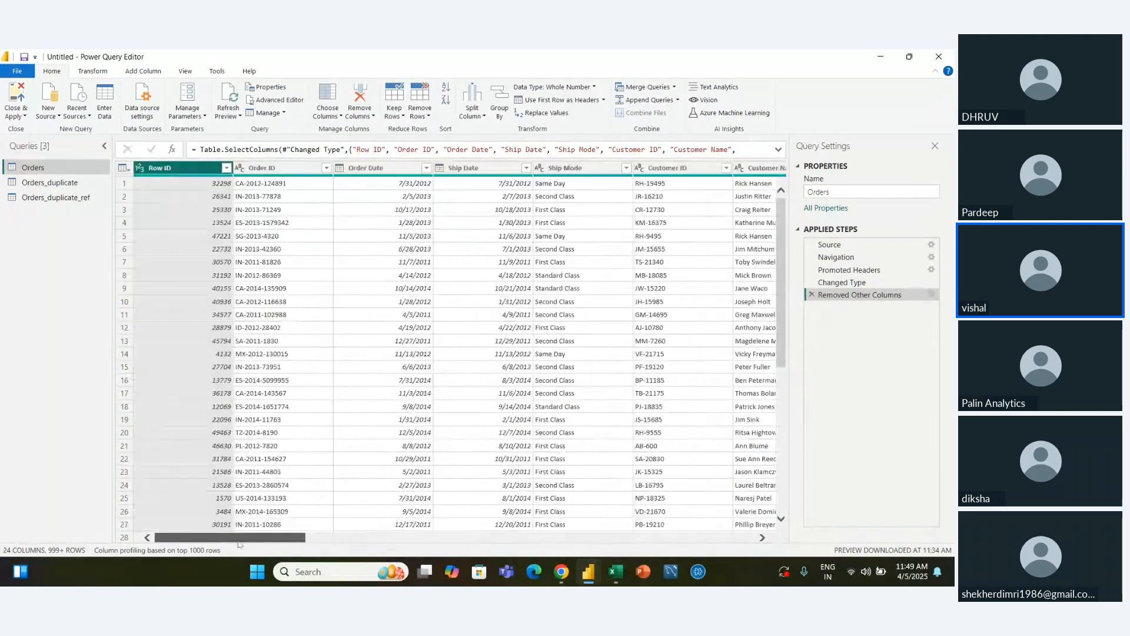
# Go to the Sub-Category column in the Orders query
pyautogui.click(338, 116)
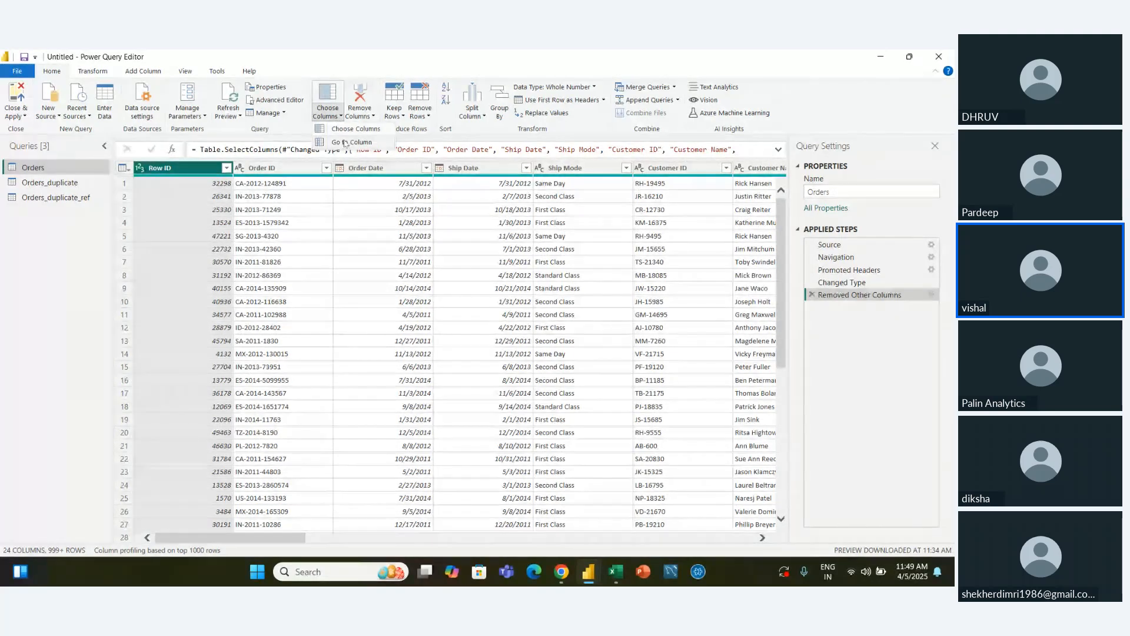
pyautogui.click(345, 142)
pyautogui.click(433, 365)
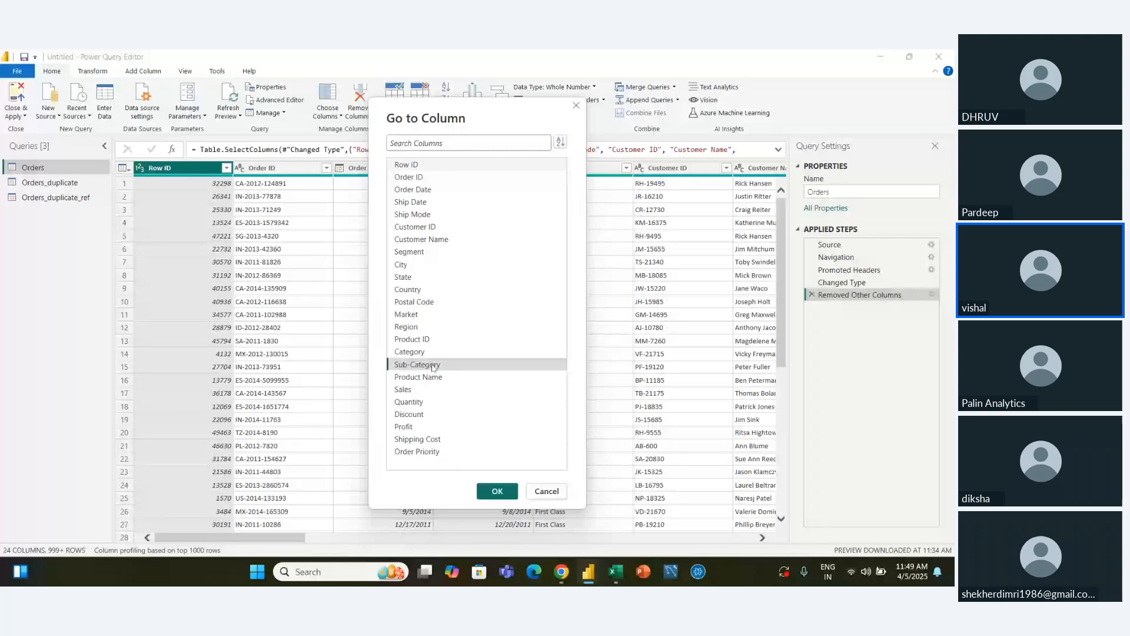
pyautogui.click(498, 492)
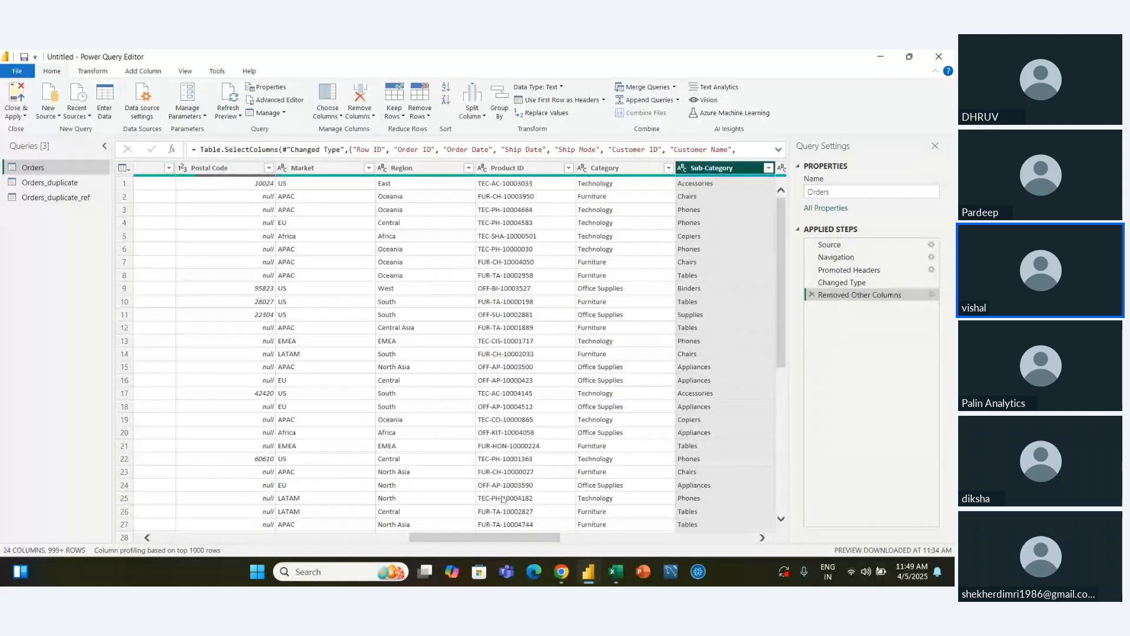
# Go to the Shipping Cost column in the Orders query
pyautogui.click(328, 113)
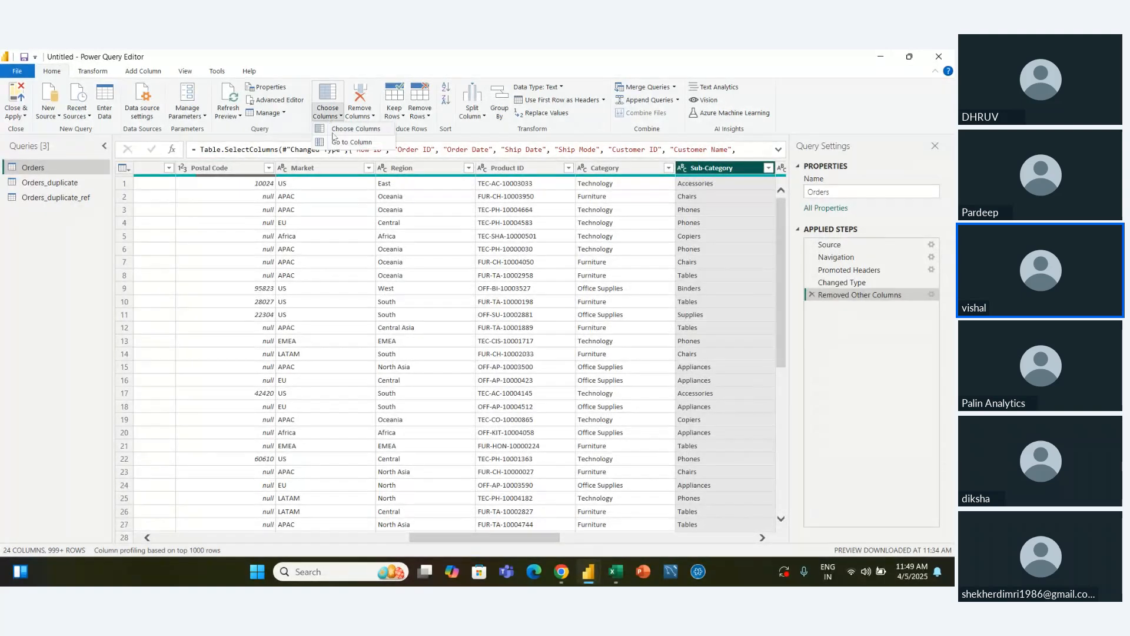
pyautogui.click(348, 142)
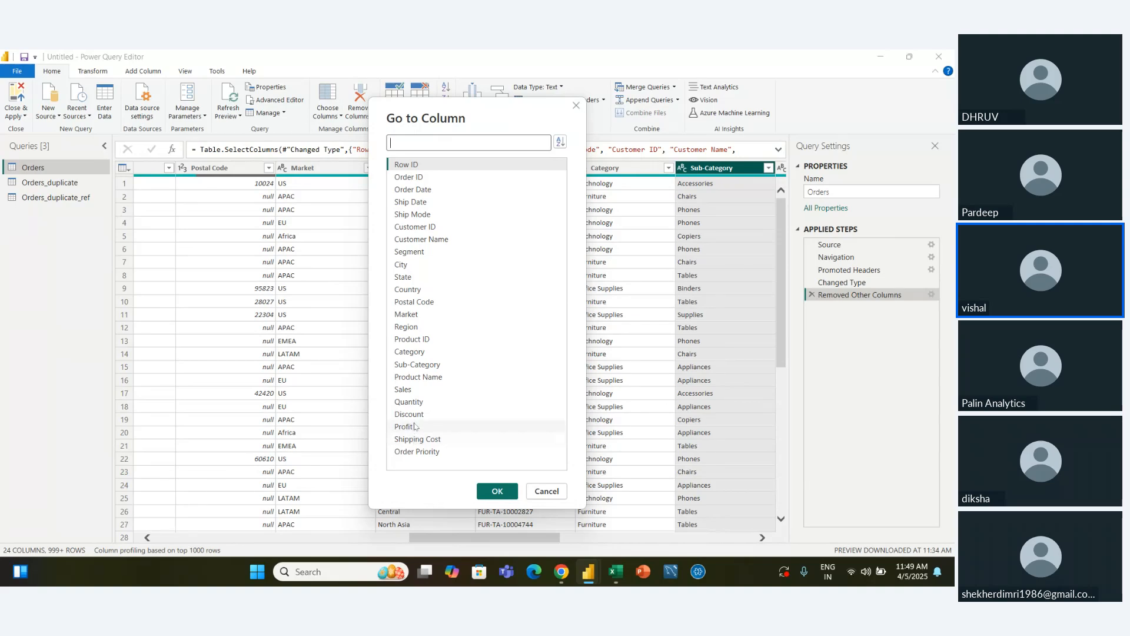
pyautogui.click(417, 427)
pyautogui.click(421, 437)
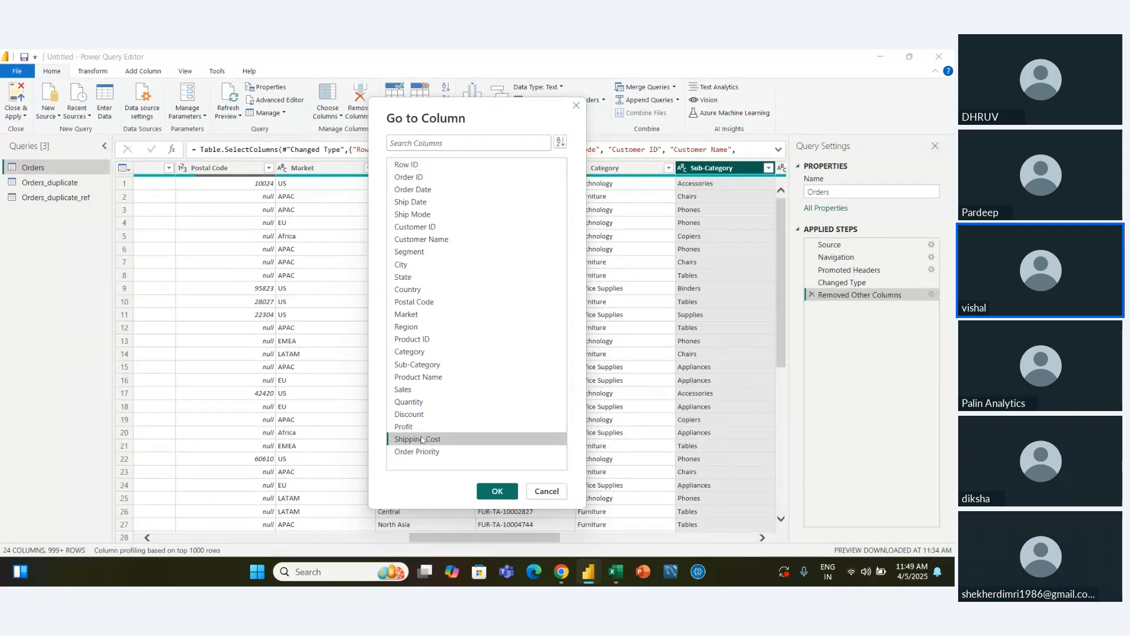
pyautogui.click(405, 428)
pyautogui.click(422, 442)
pyautogui.click(421, 451)
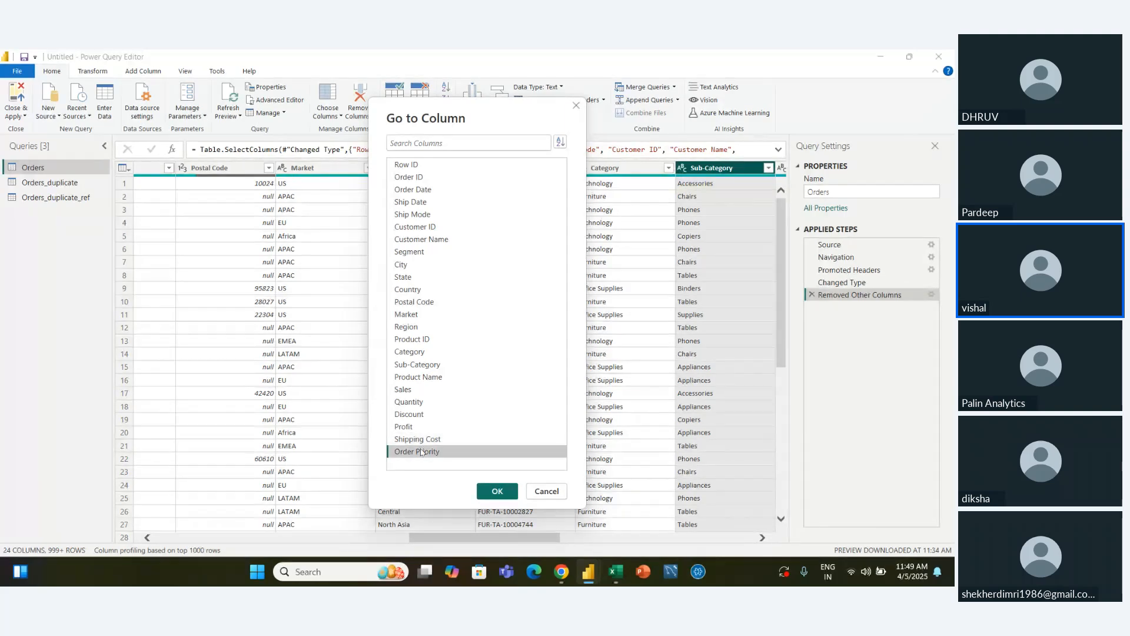
pyautogui.click(407, 439)
pyautogui.click(405, 428)
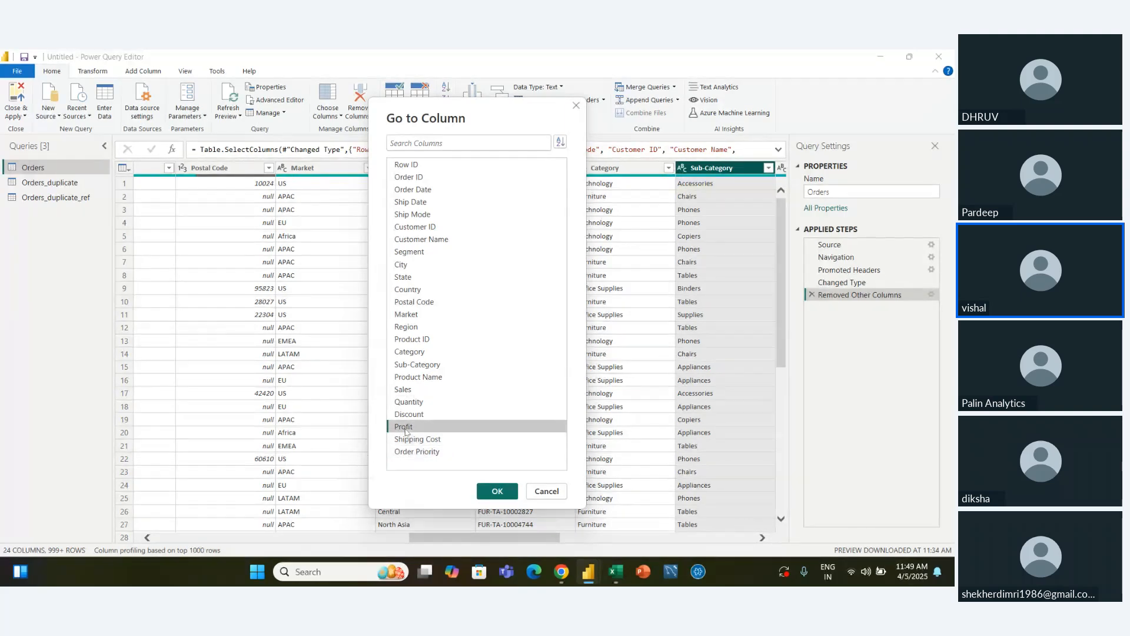
pyautogui.click(410, 440)
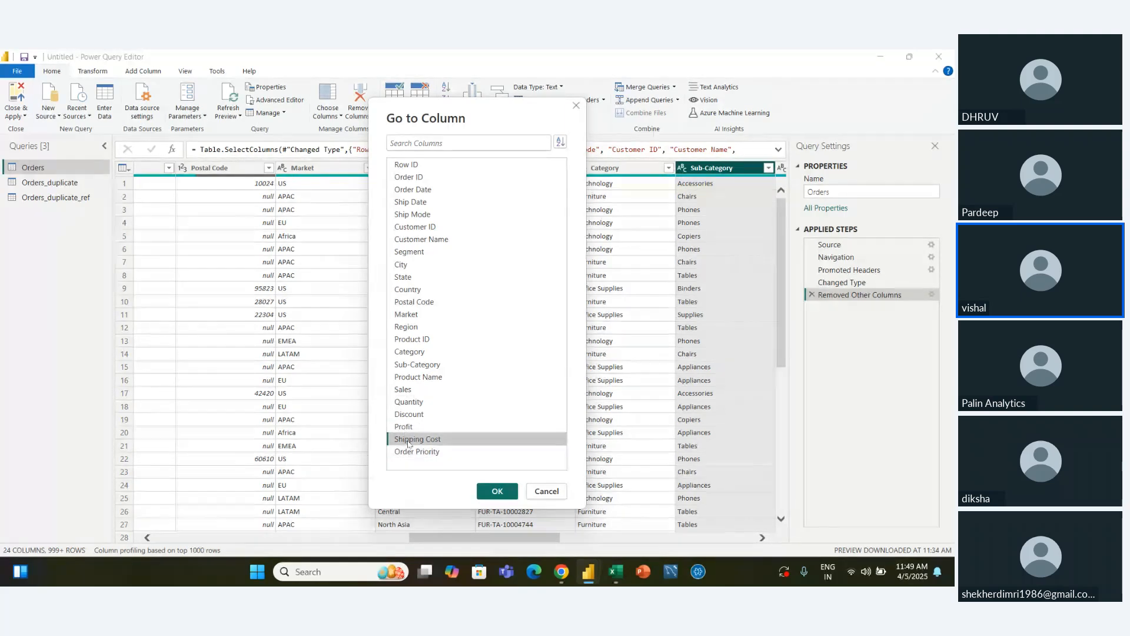
pyautogui.click(507, 496)
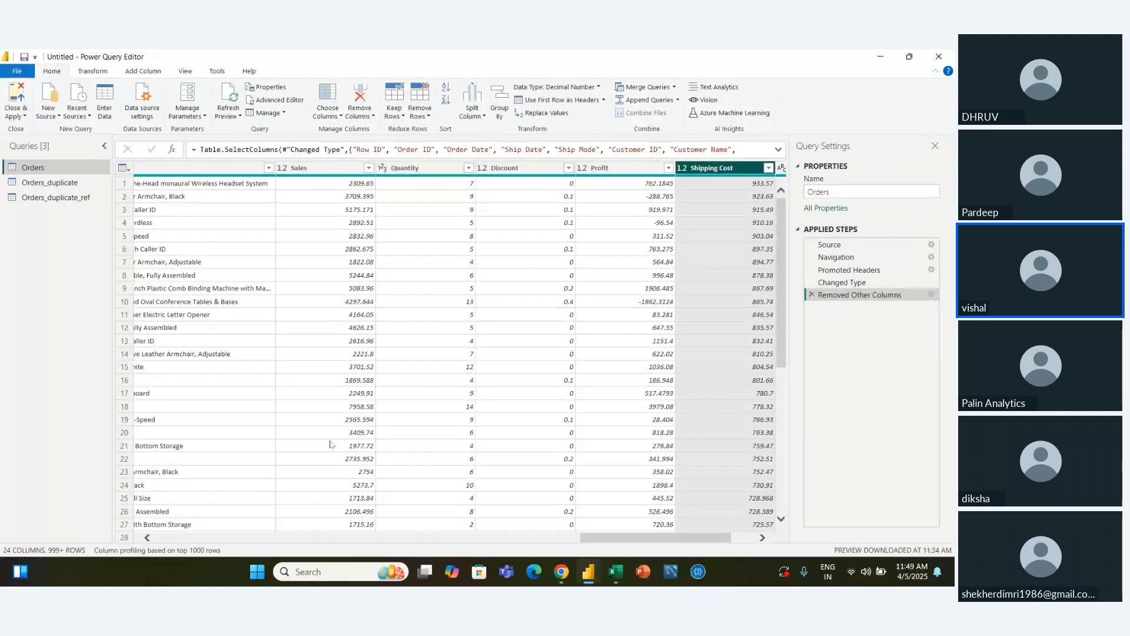
# Go to the Order Date column in the Orders query so that it is selected
pyautogui.click(336, 117)
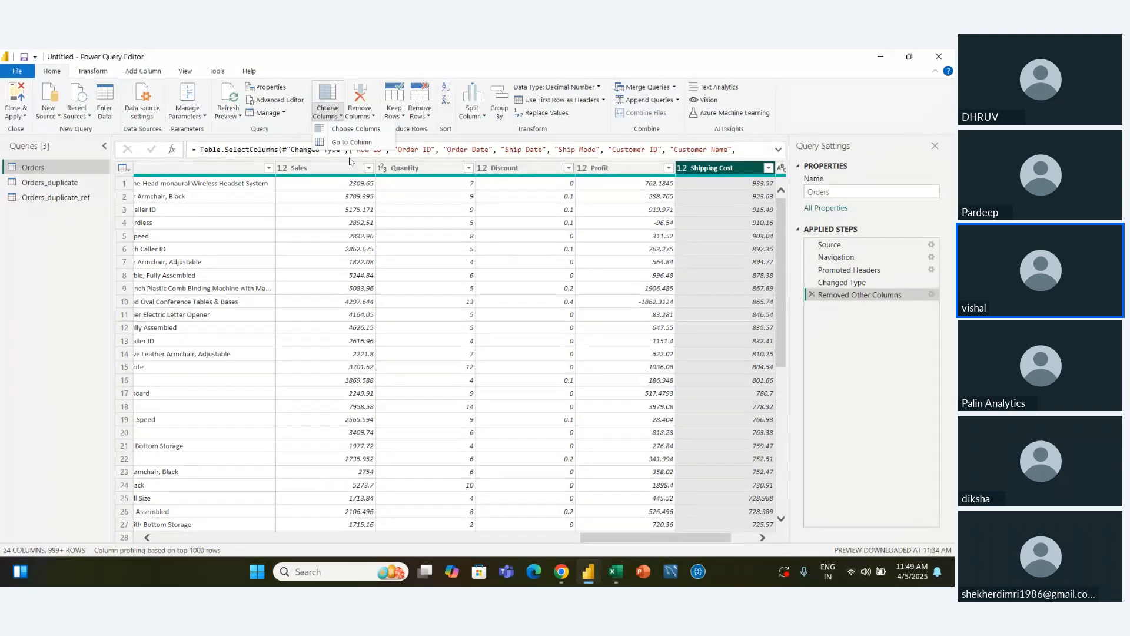
pyautogui.click(353, 144)
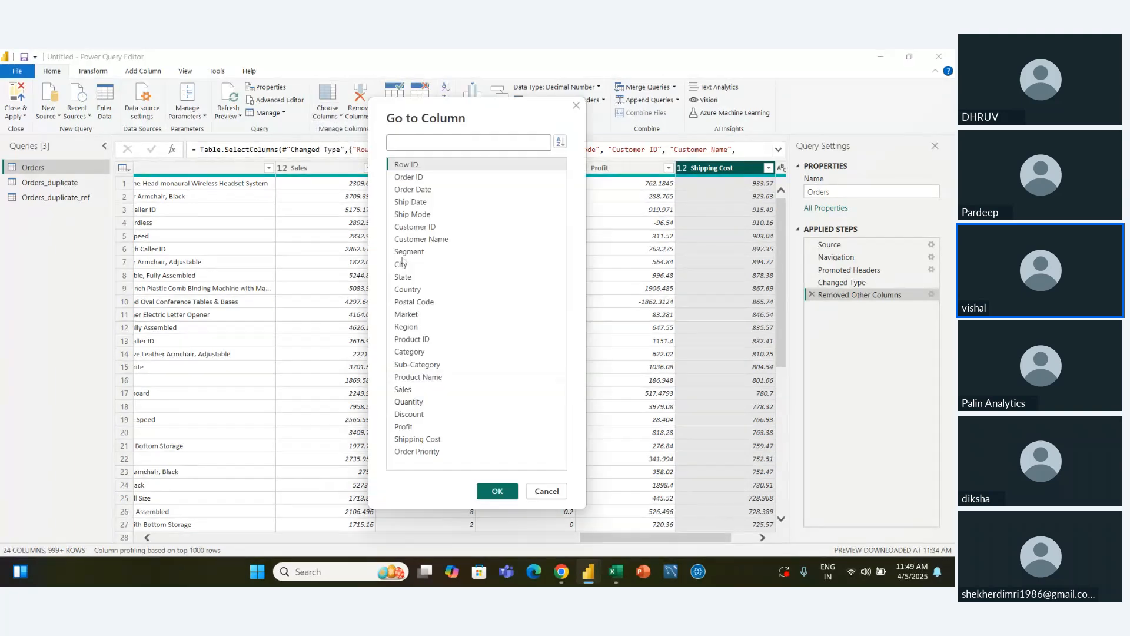
pyautogui.click(412, 189)
pyautogui.click(504, 496)
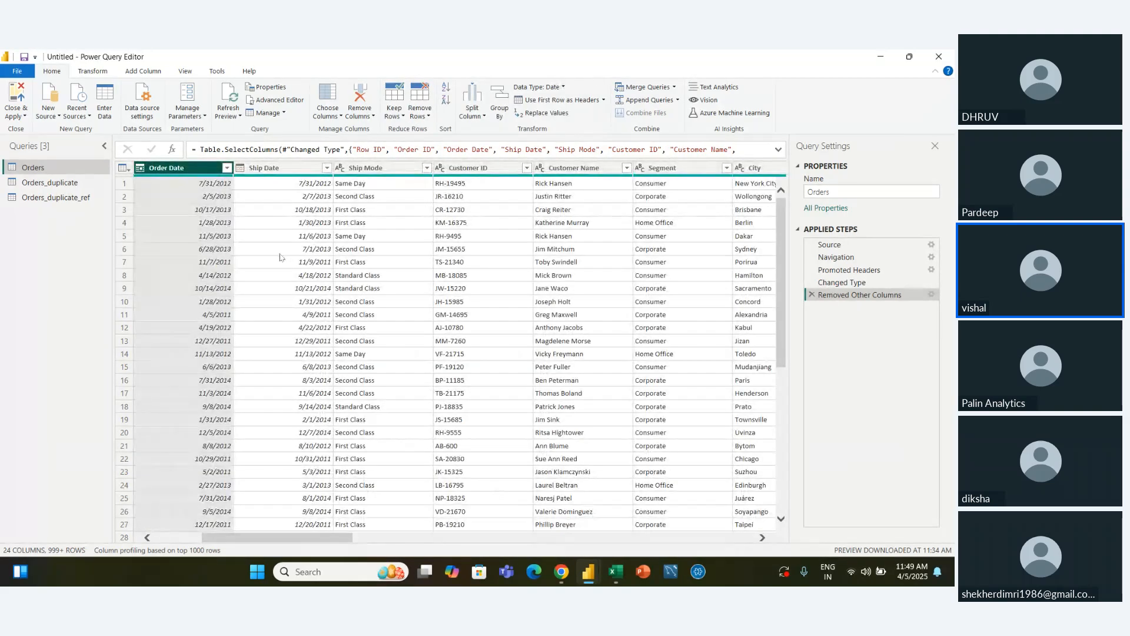
pyautogui.hscroll(-3, 283, 257)
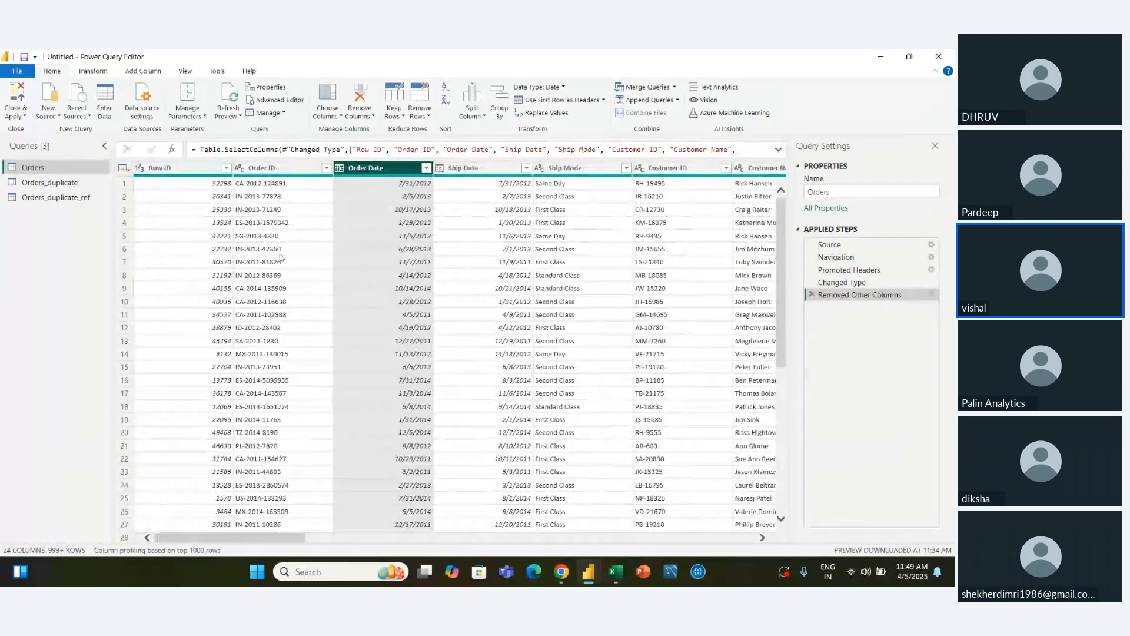
# Try removing the Order Date column from the Orders query, and delete the resulting applied step
pyautogui.click(372, 118)
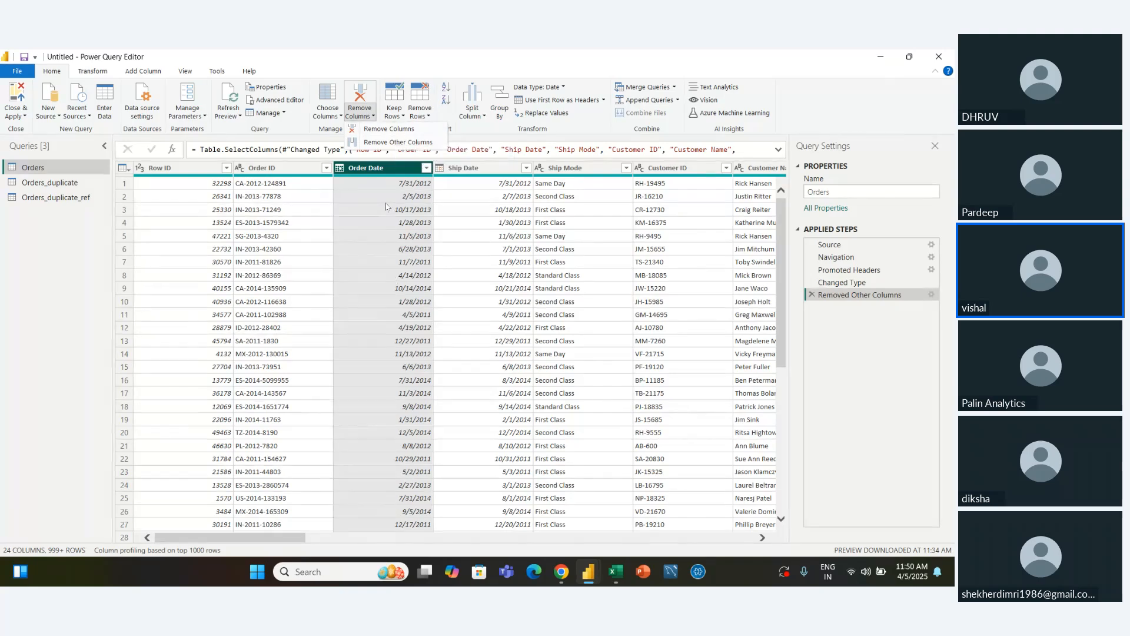
pyautogui.click(399, 130)
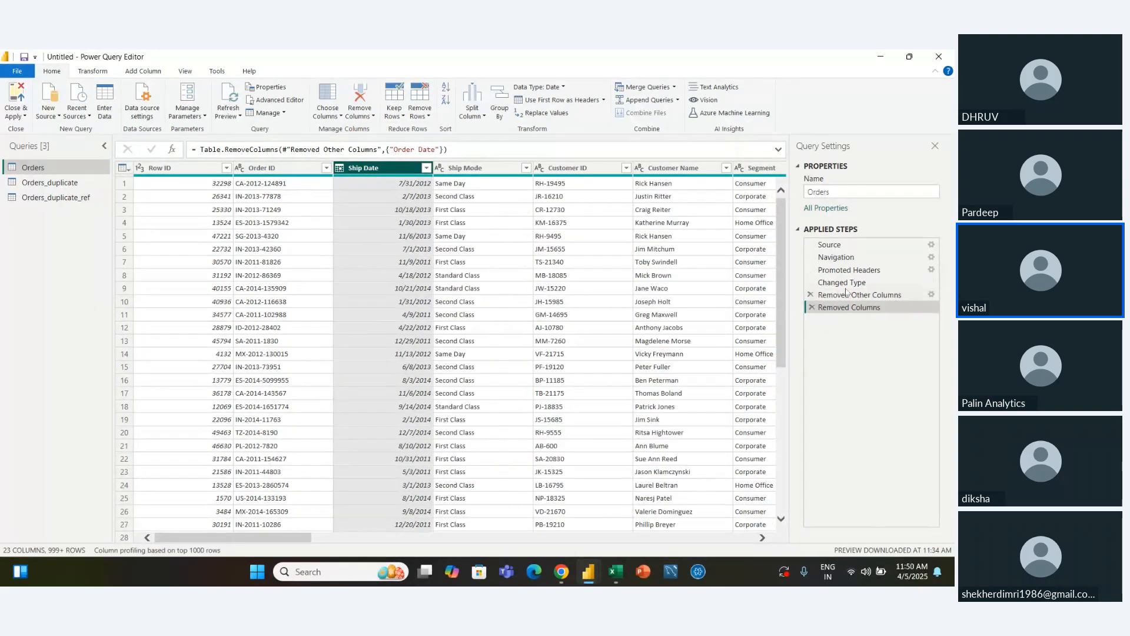
pyautogui.click(812, 307)
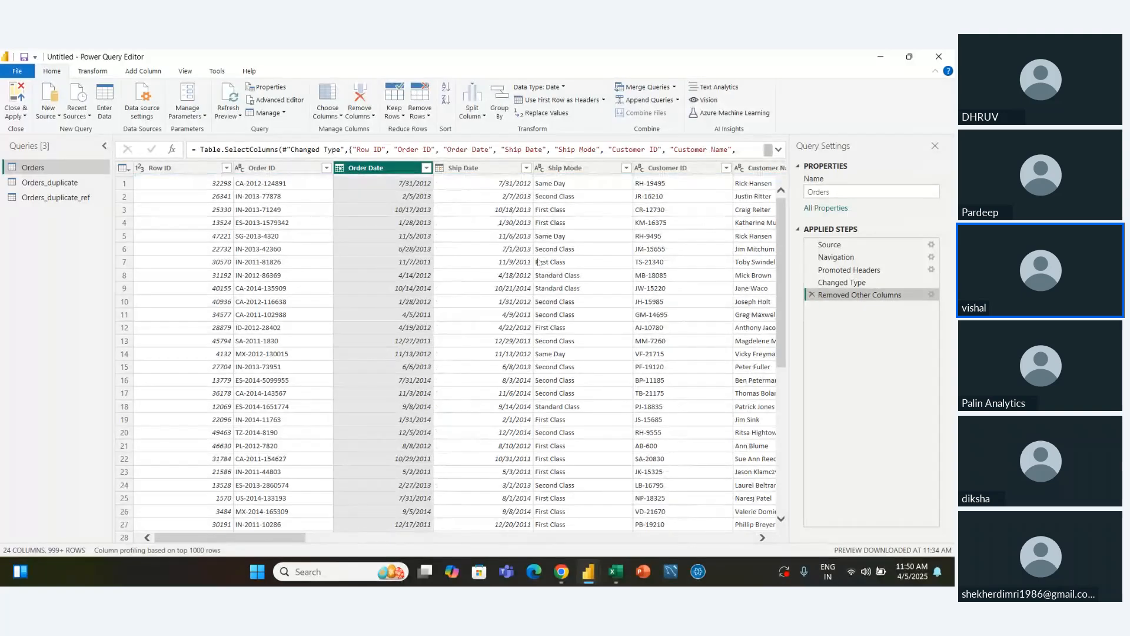
# Remove every column except Order Date from the Orders query, and delete the Removed Other Columns step from its applied steps
pyautogui.click(361, 117)
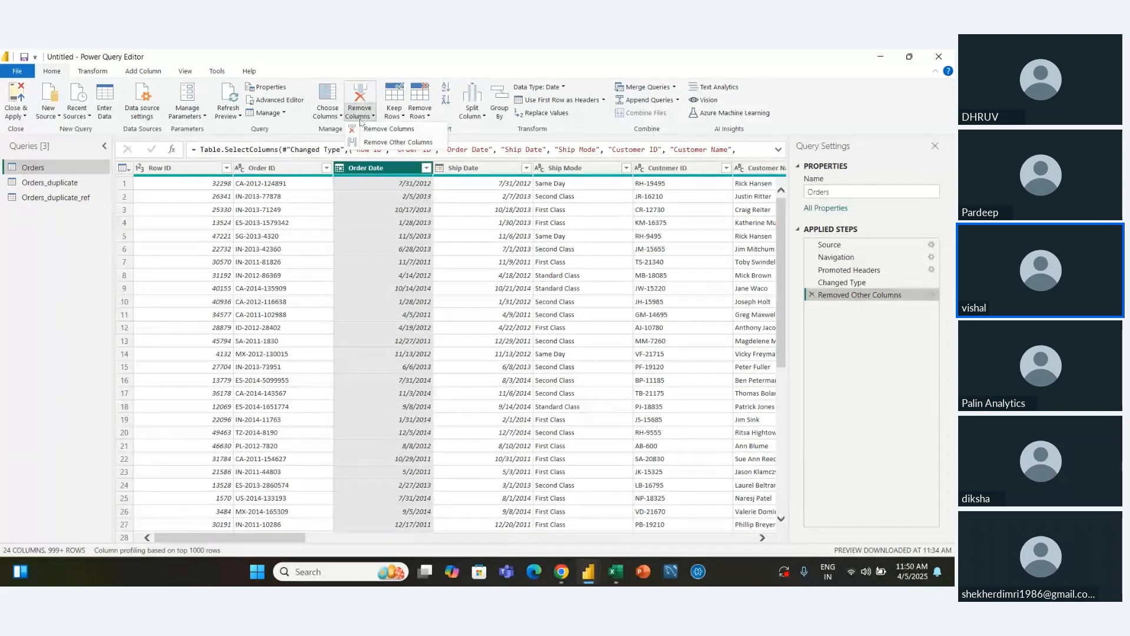
pyautogui.click(384, 143)
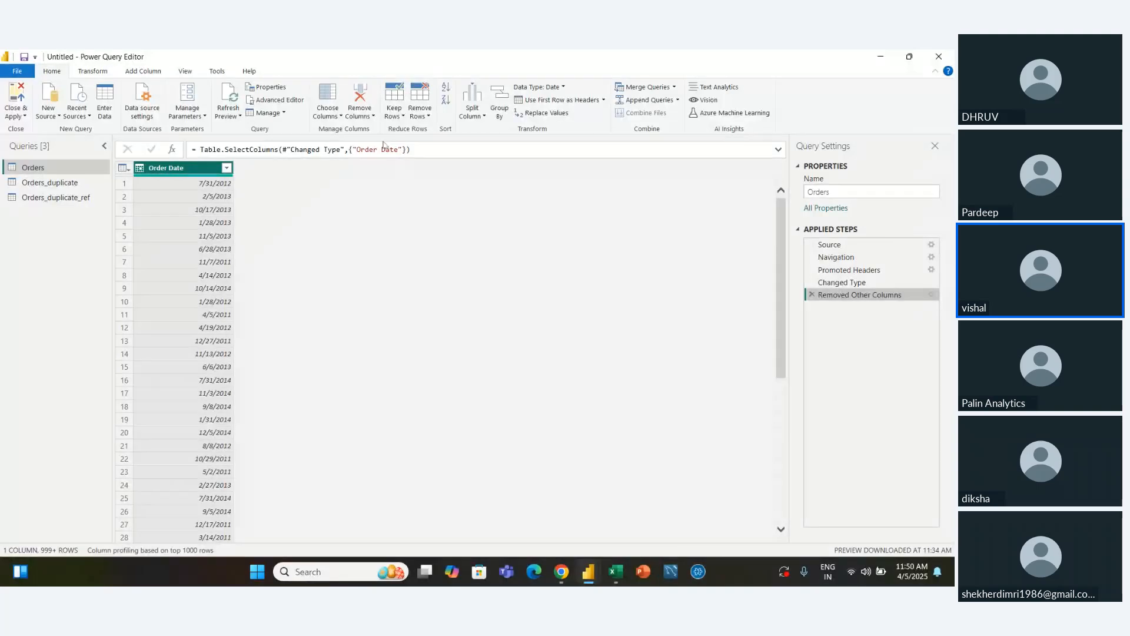
pyautogui.click(811, 295)
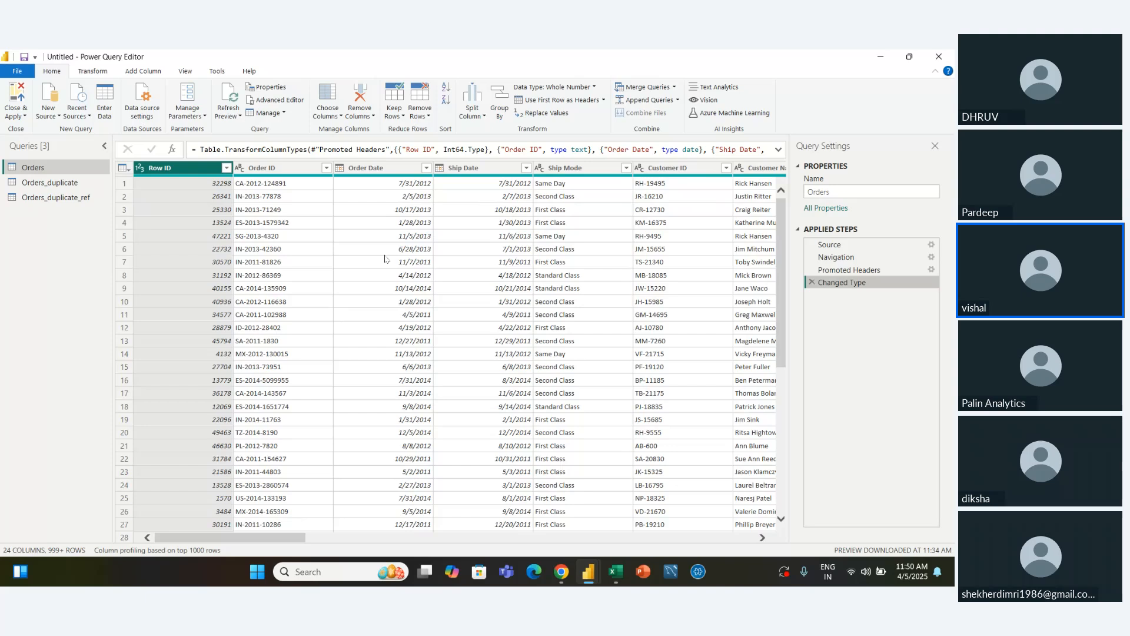
# Sort the Orders query by Row ID in ascending order
pyautogui.click(277, 168)
pyautogui.click(380, 171)
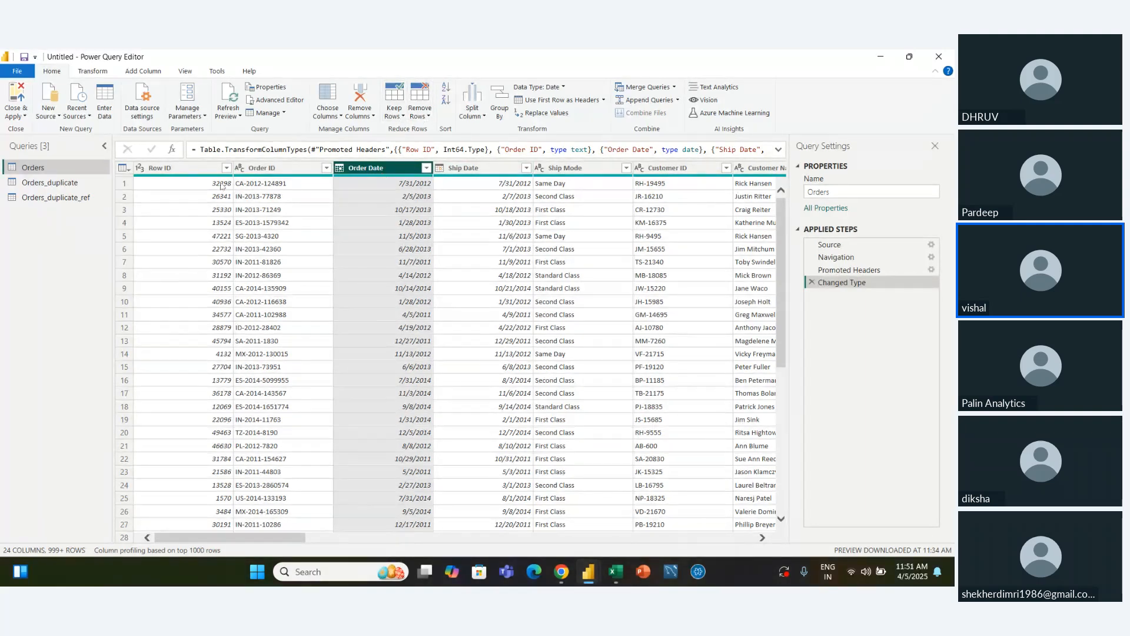
pyautogui.click(192, 171)
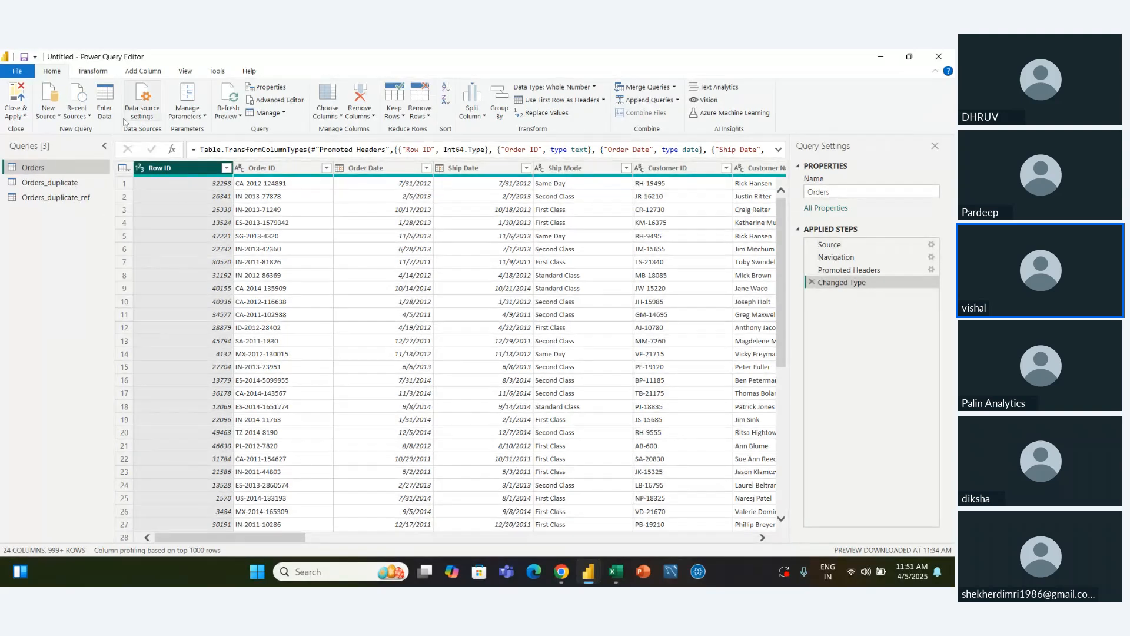
pyautogui.click(90, 71)
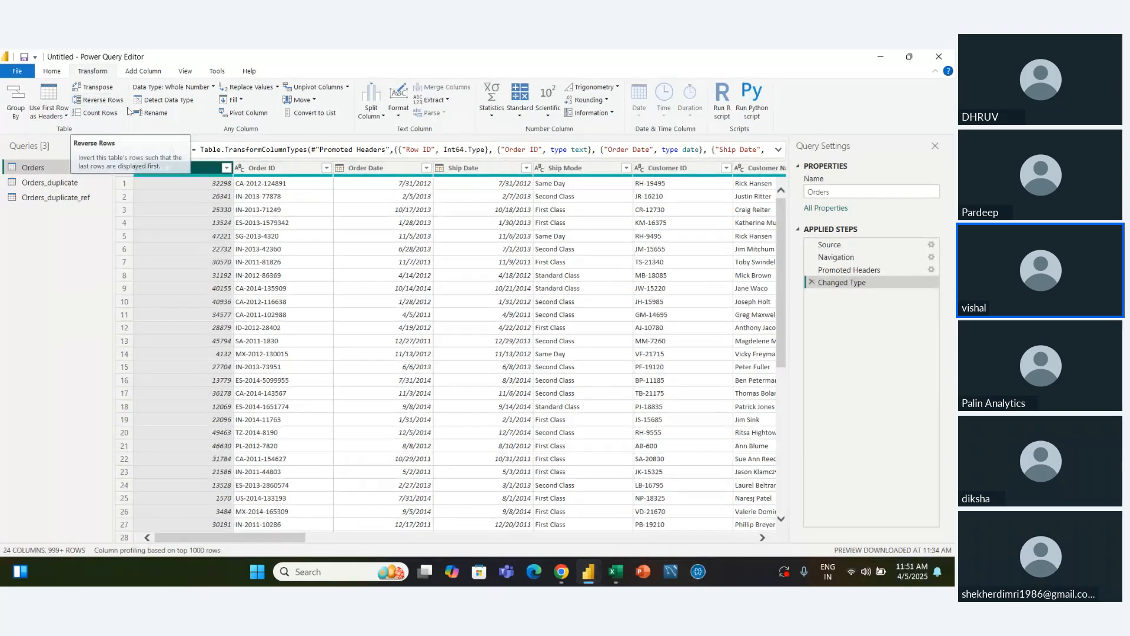
pyautogui.click(51, 72)
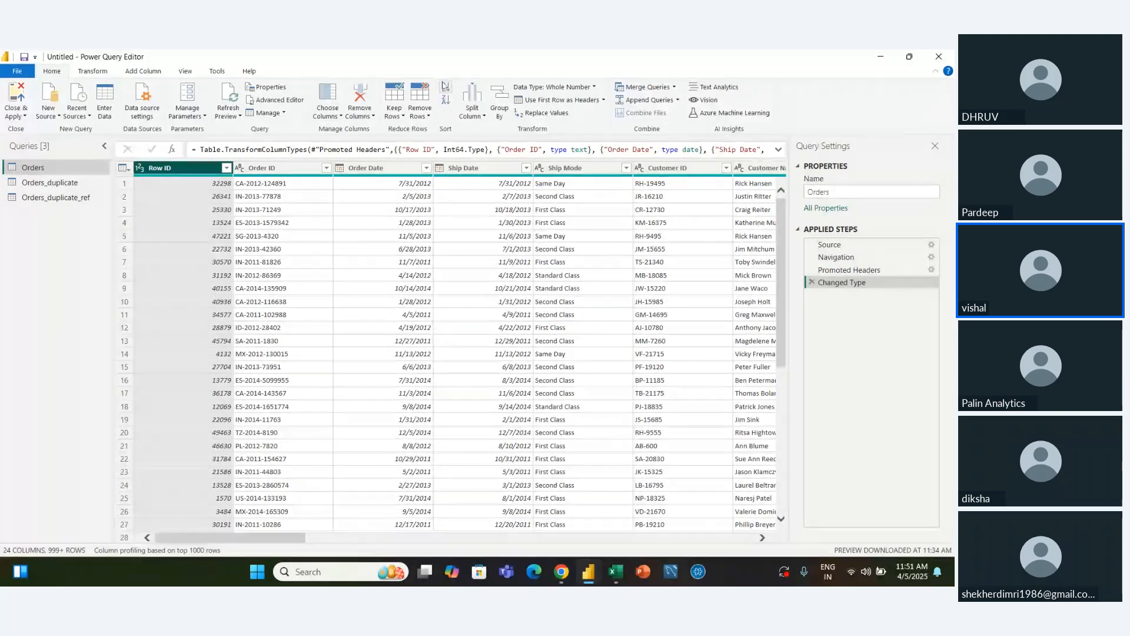
pyautogui.click(445, 87)
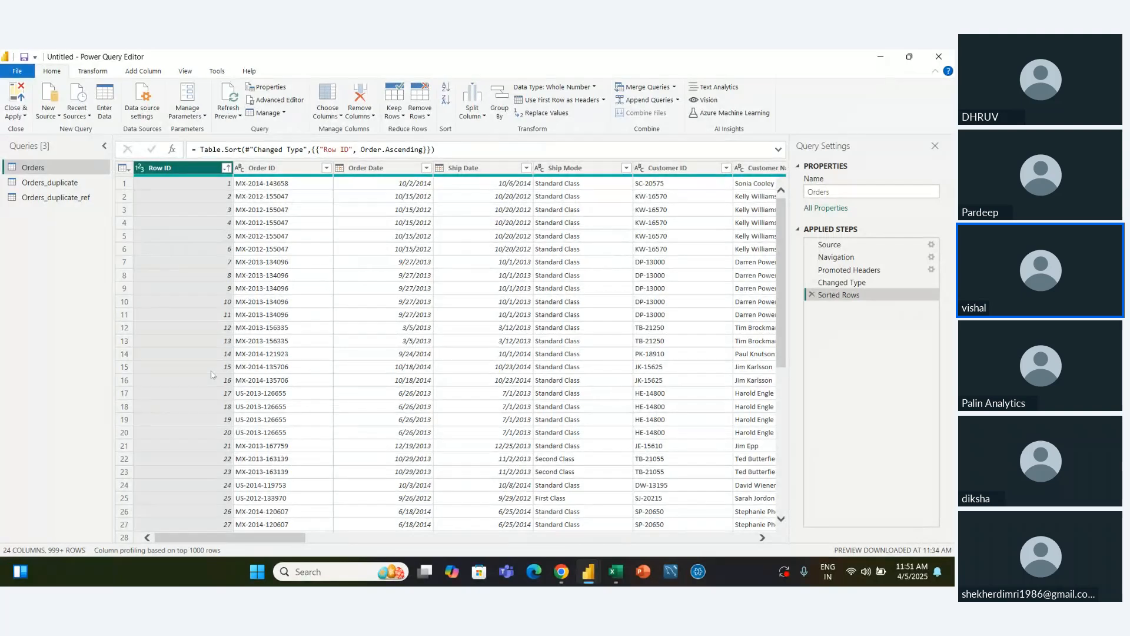
# Keep only the top 20 rows of the sorted Orders query
pyautogui.click(399, 115)
pyautogui.click(410, 131)
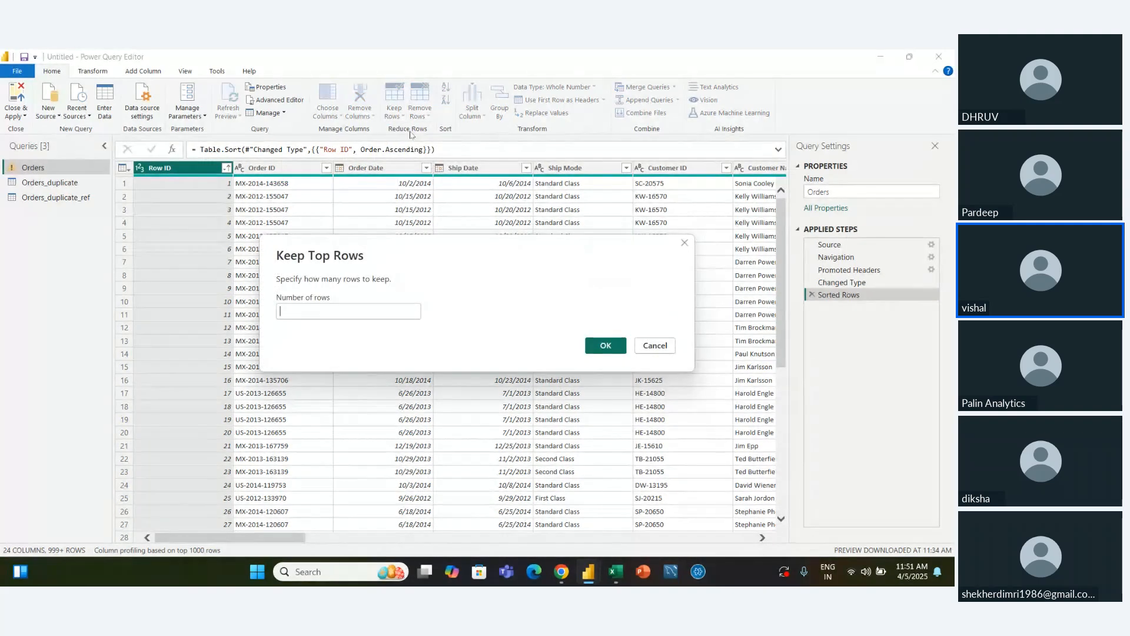
pyautogui.write('20')
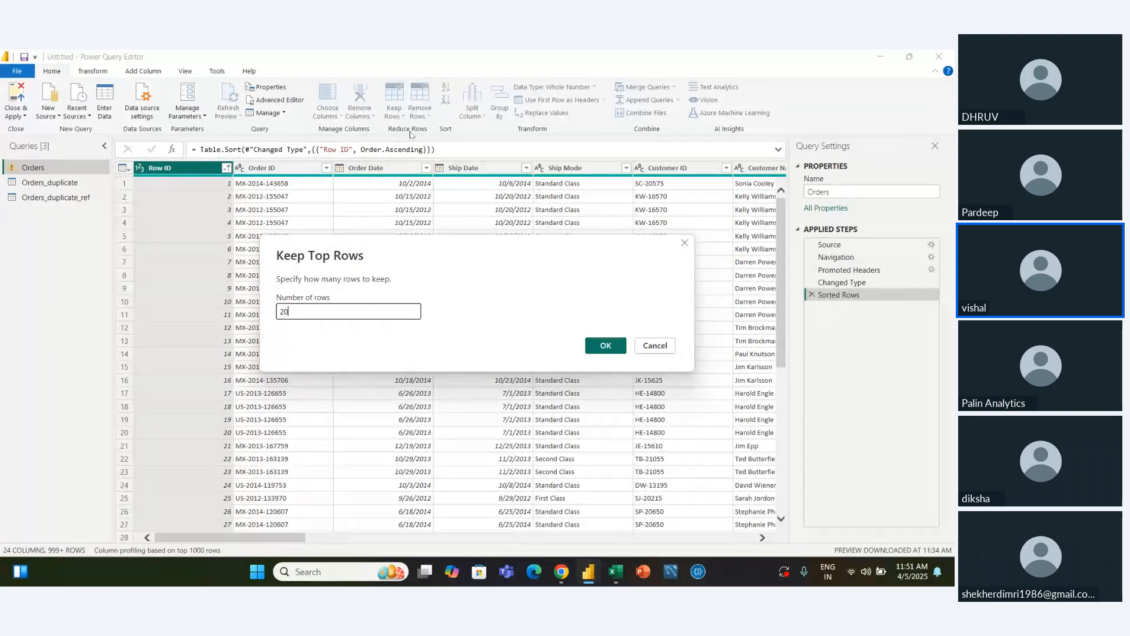
pyautogui.click(606, 345)
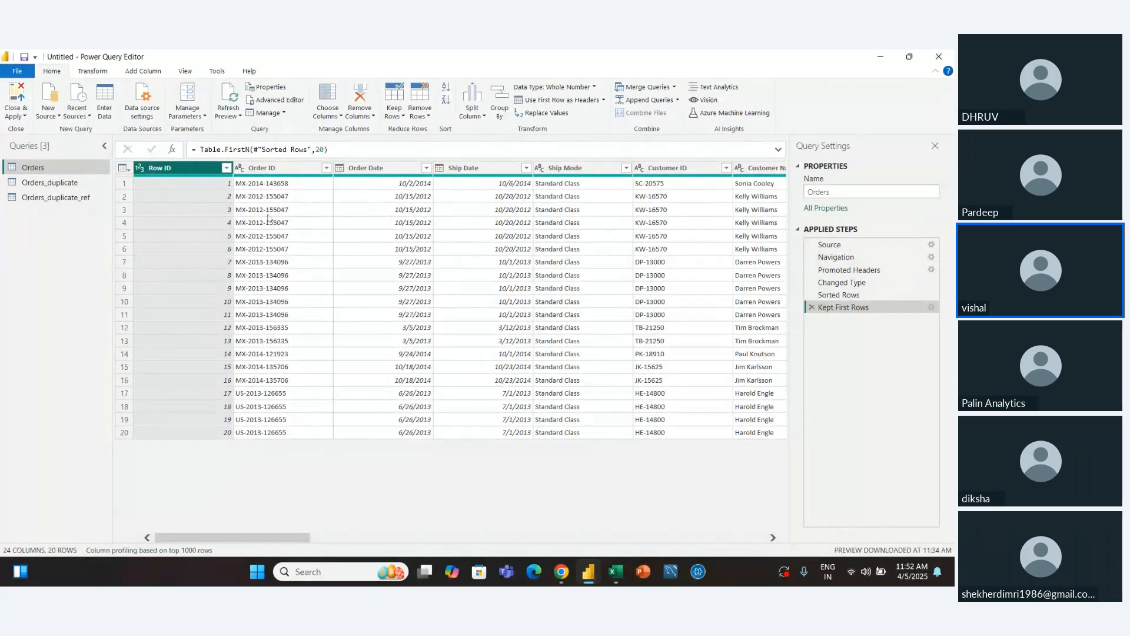
# Keep only the bottom 10 rows of the Orders query's remaining rows
pyautogui.click(395, 115)
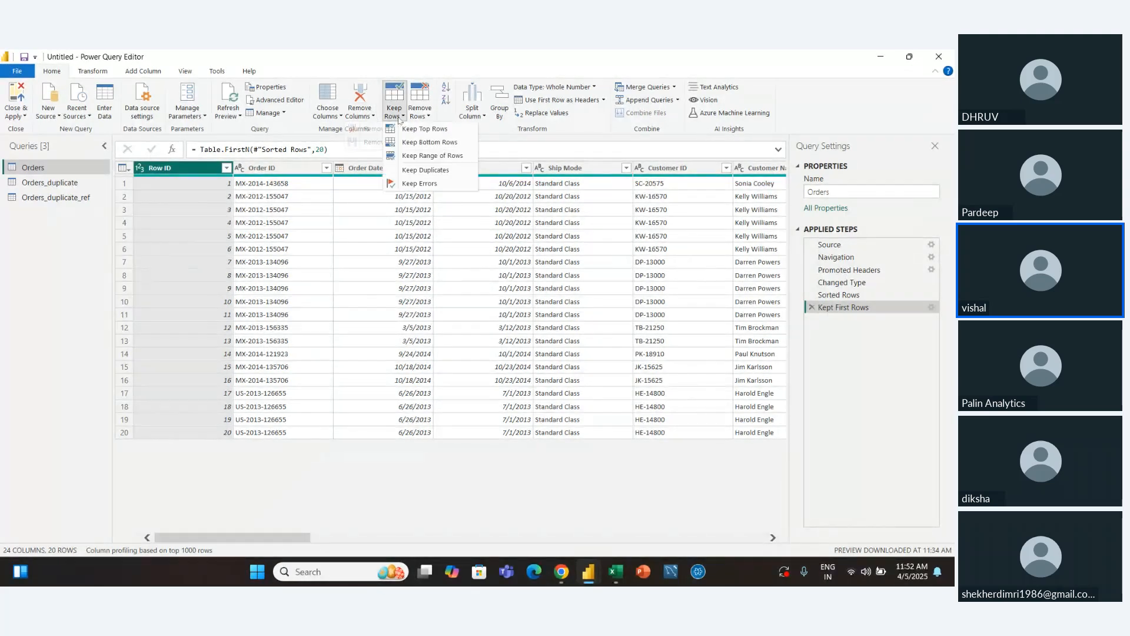
pyautogui.click(420, 150)
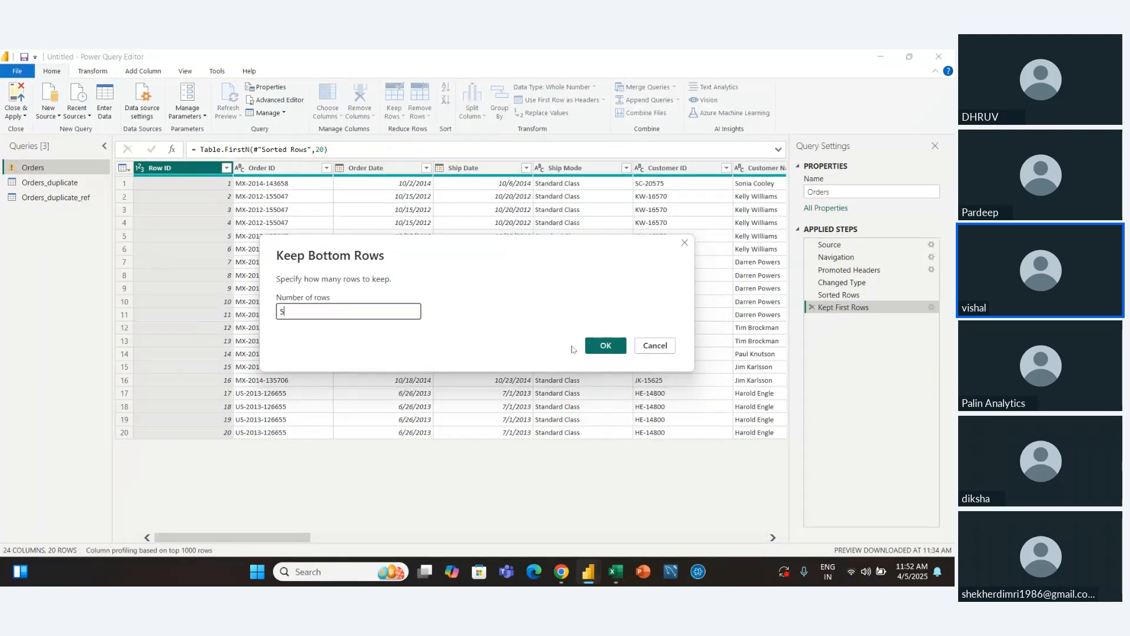
pyautogui.click(372, 310)
pyautogui.press('BackSpace')
pyautogui.write('10')
pyautogui.click(607, 346)
# Apply keeping the bottom 10 rows, and delete the Kept Last Rows step from the Orders query's applied steps
pyautogui.click(607, 347)
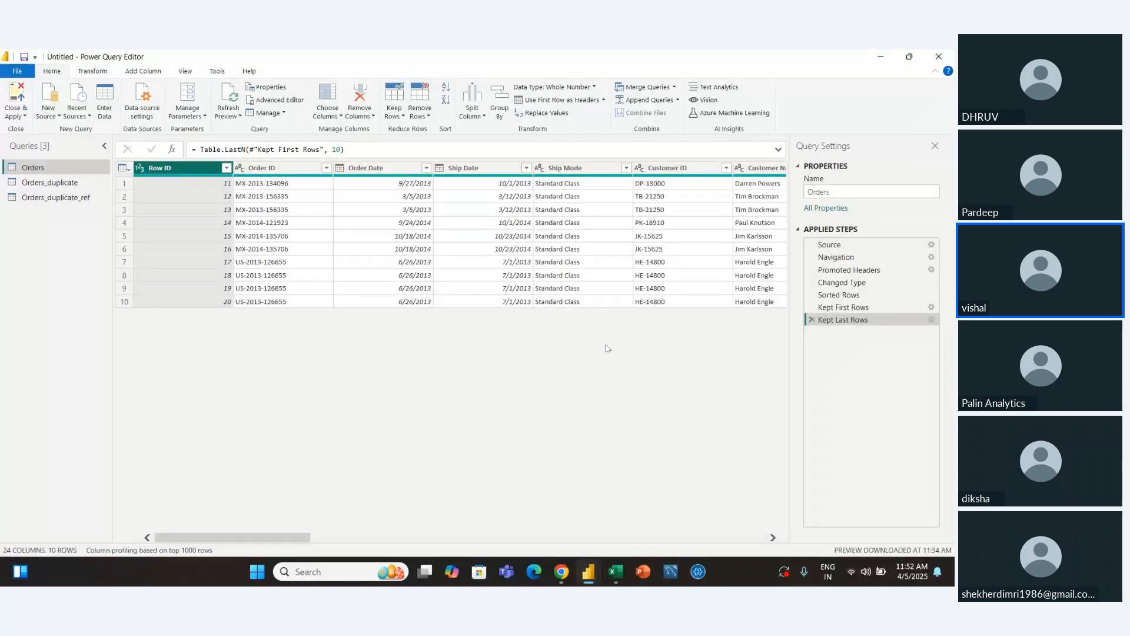
pyautogui.click(394, 106)
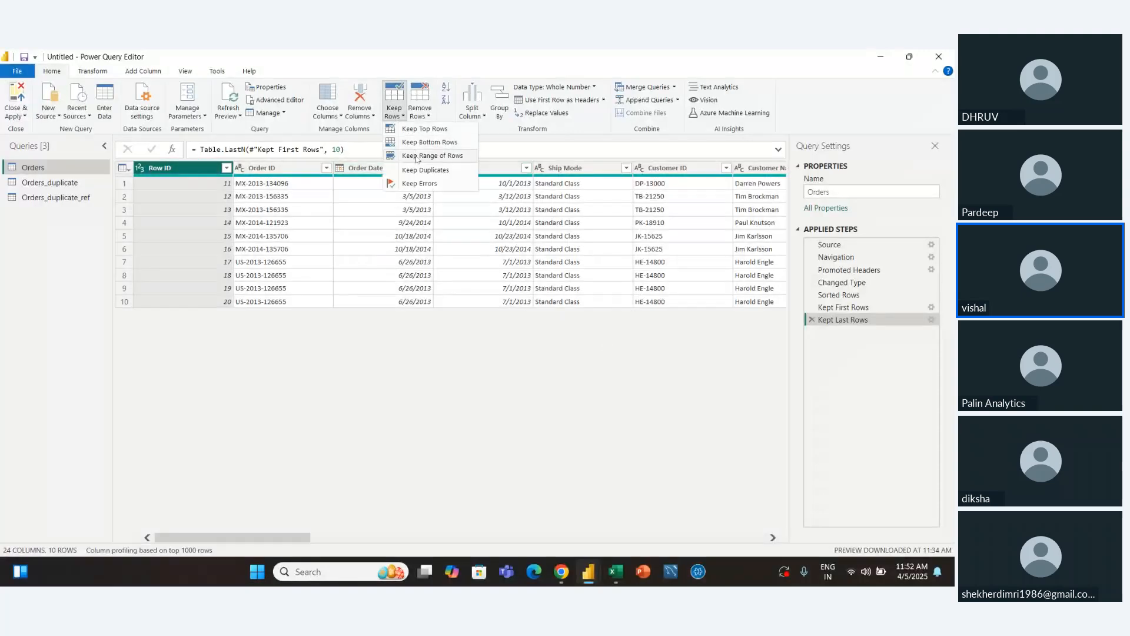
pyautogui.click(814, 321)
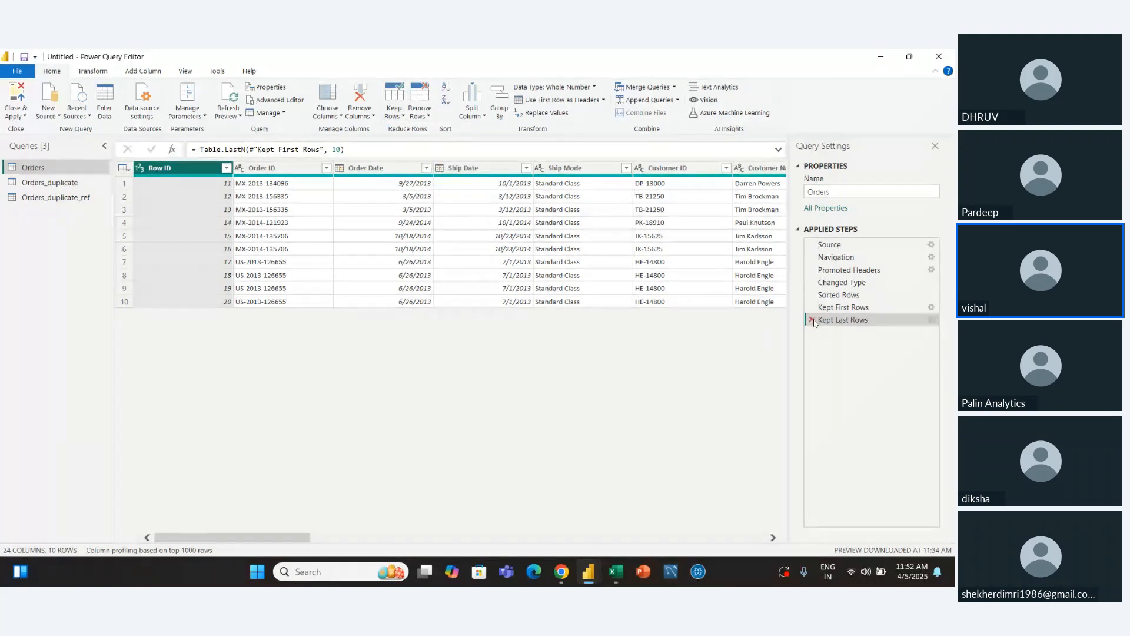
pyautogui.click(813, 321)
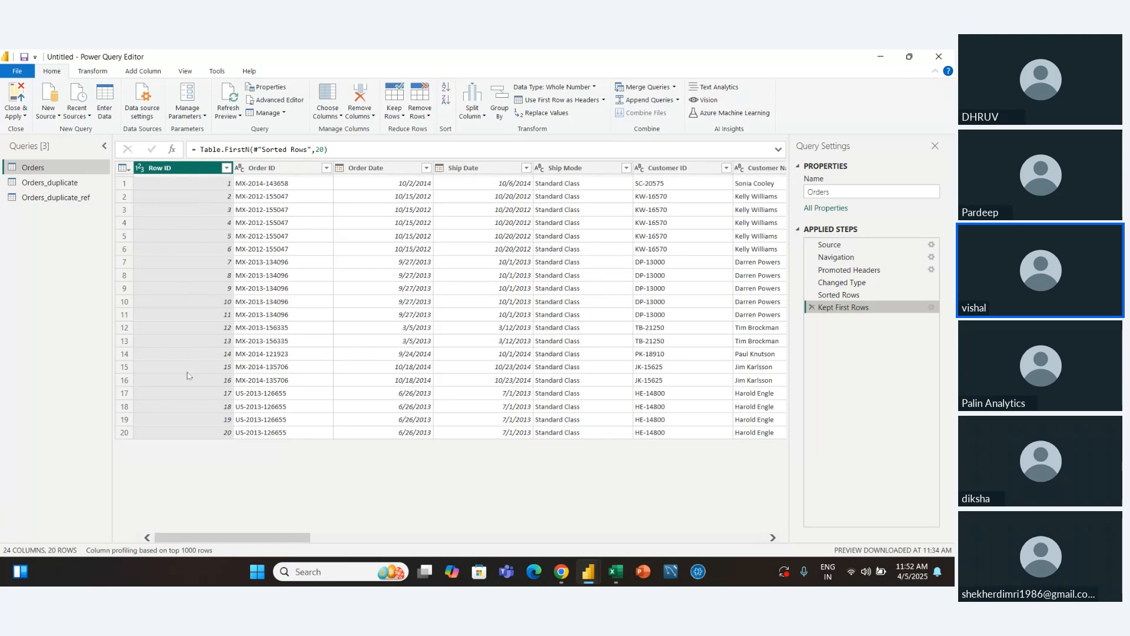
# Keep a range of 12 rows starting at row 2 in the Orders query, and delete that range step from its applied steps
pyautogui.click(394, 110)
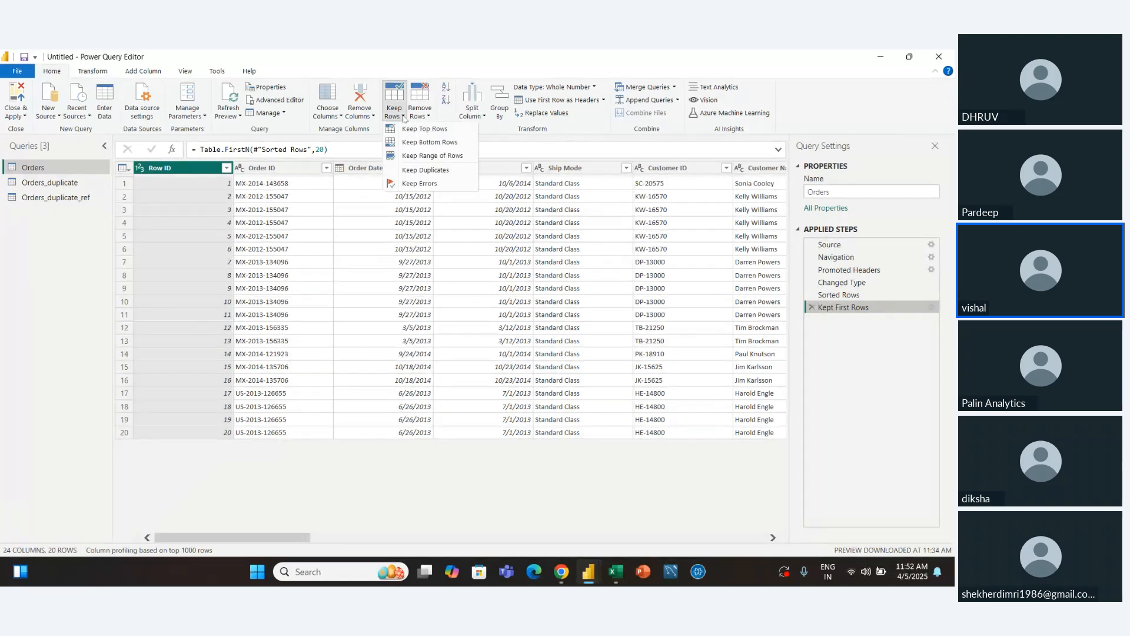
pyautogui.click(430, 155)
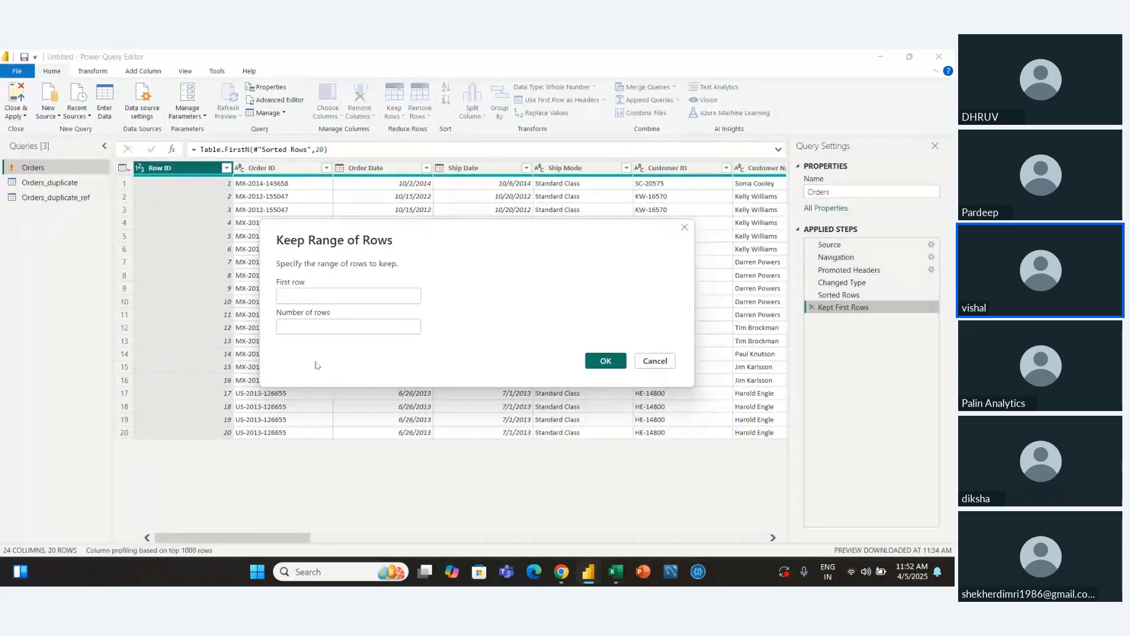
pyautogui.write('2')
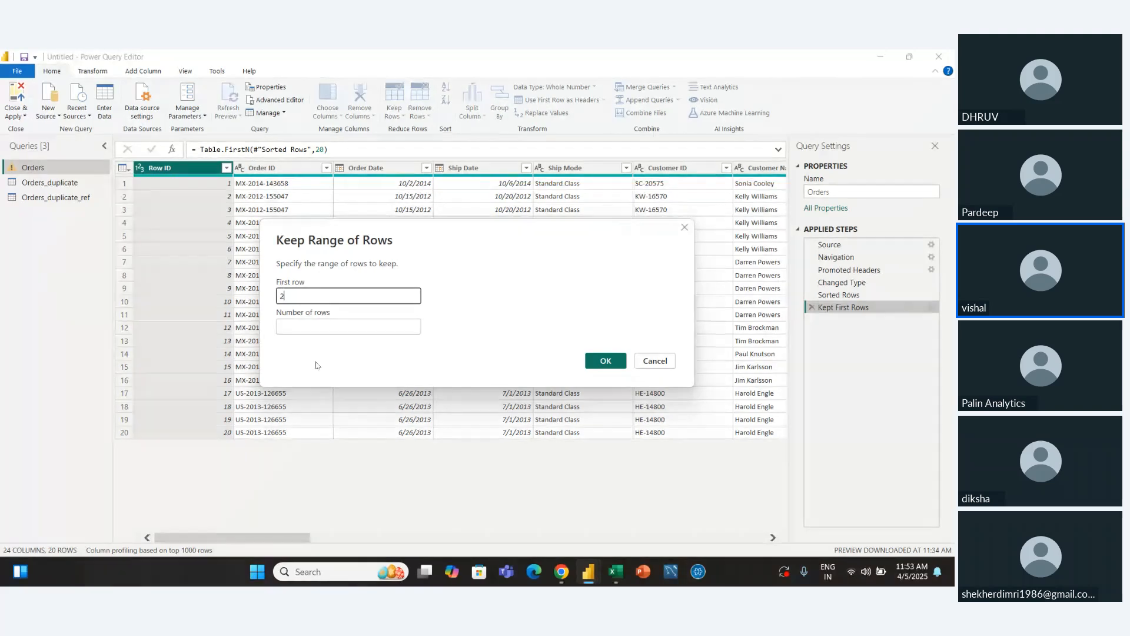
pyautogui.click(321, 326)
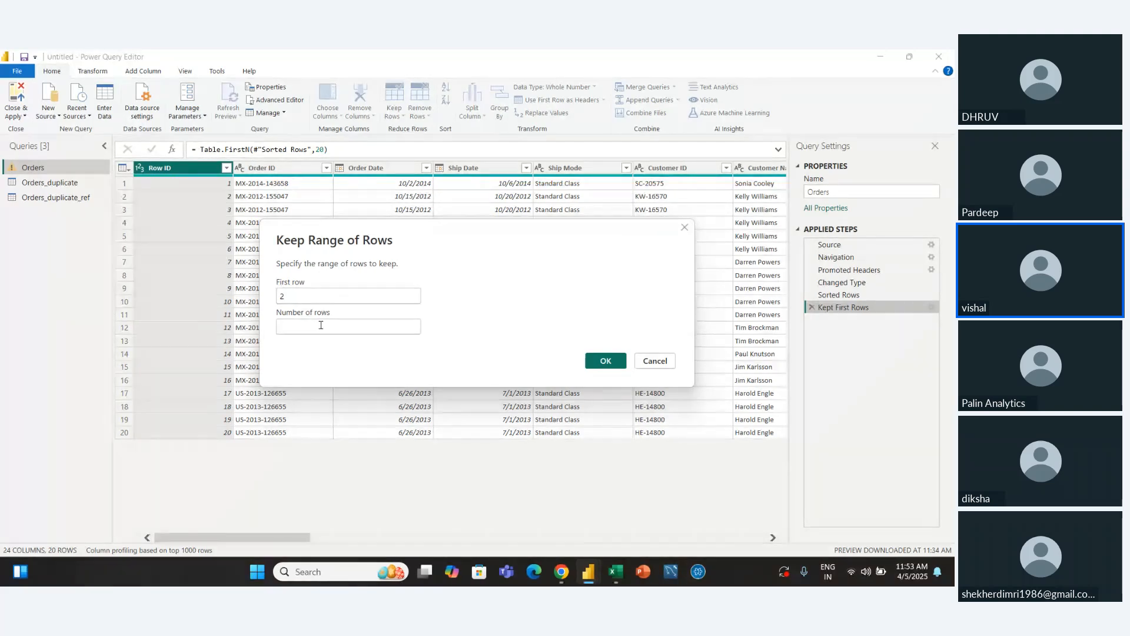
pyautogui.write('1')
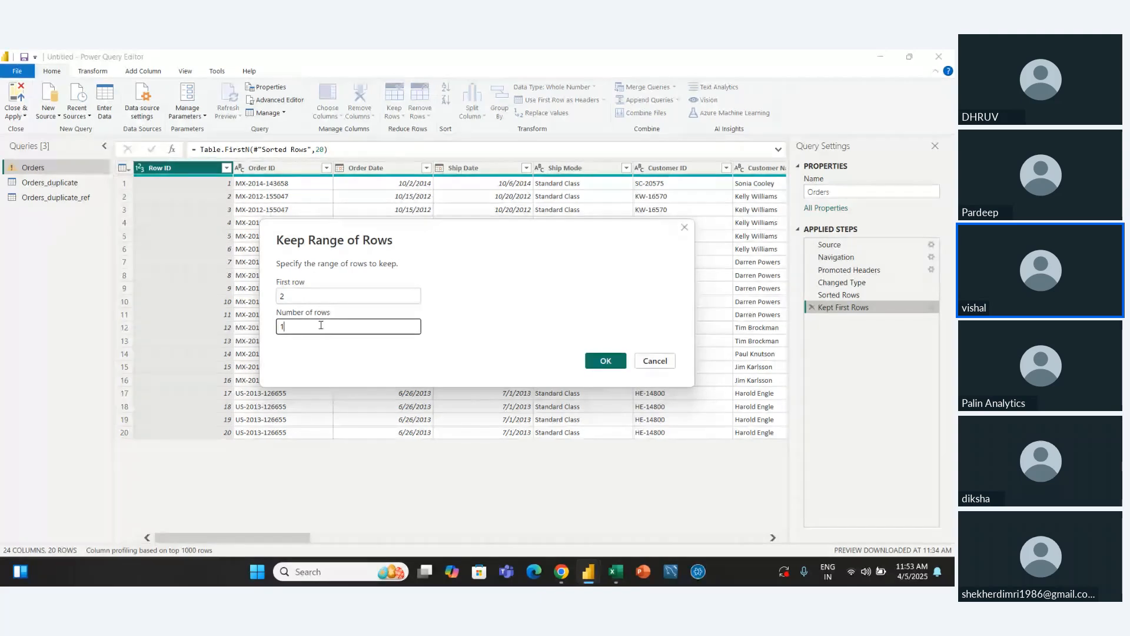
pyautogui.write('2')
pyautogui.click(605, 361)
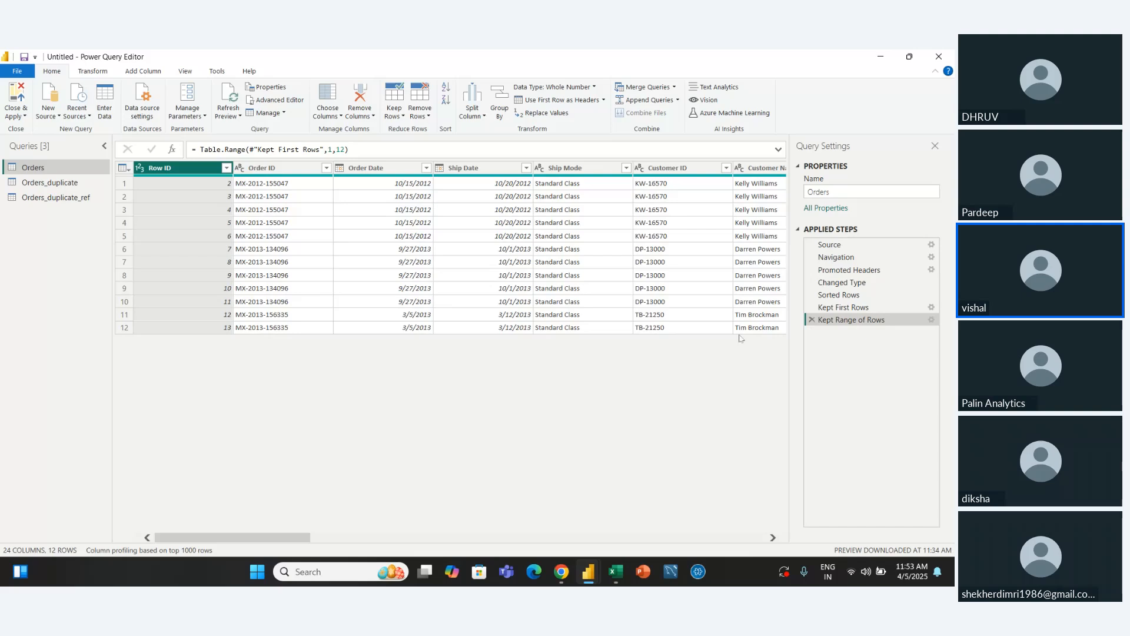
pyautogui.click(812, 320)
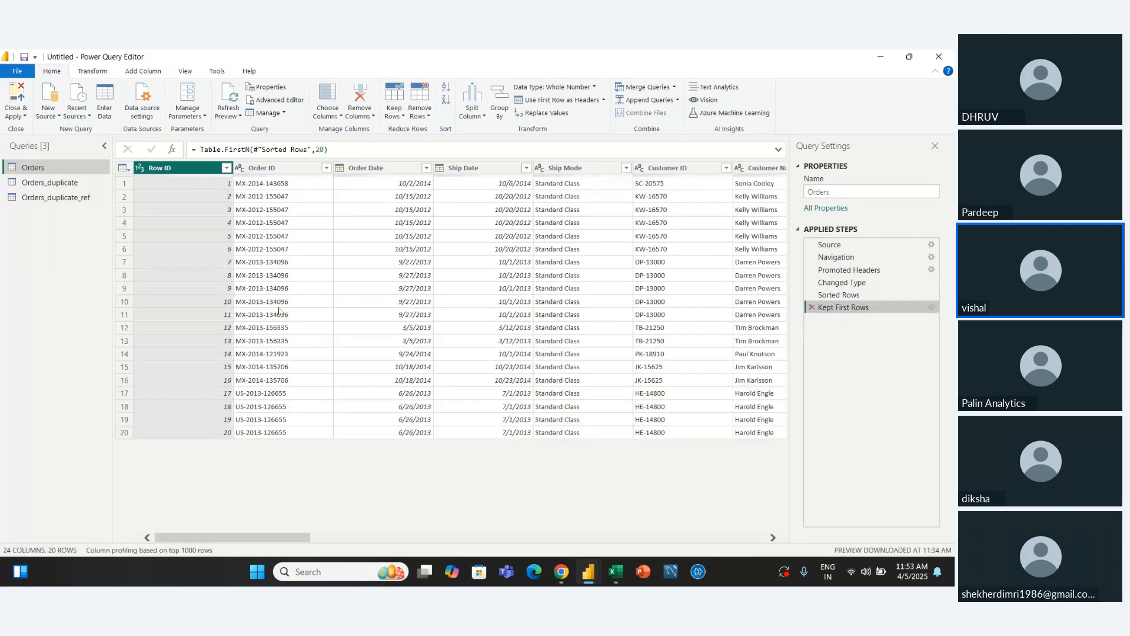
# Keep only the Orders rows that have duplicate values in the Ship Mode column
pyautogui.click(395, 113)
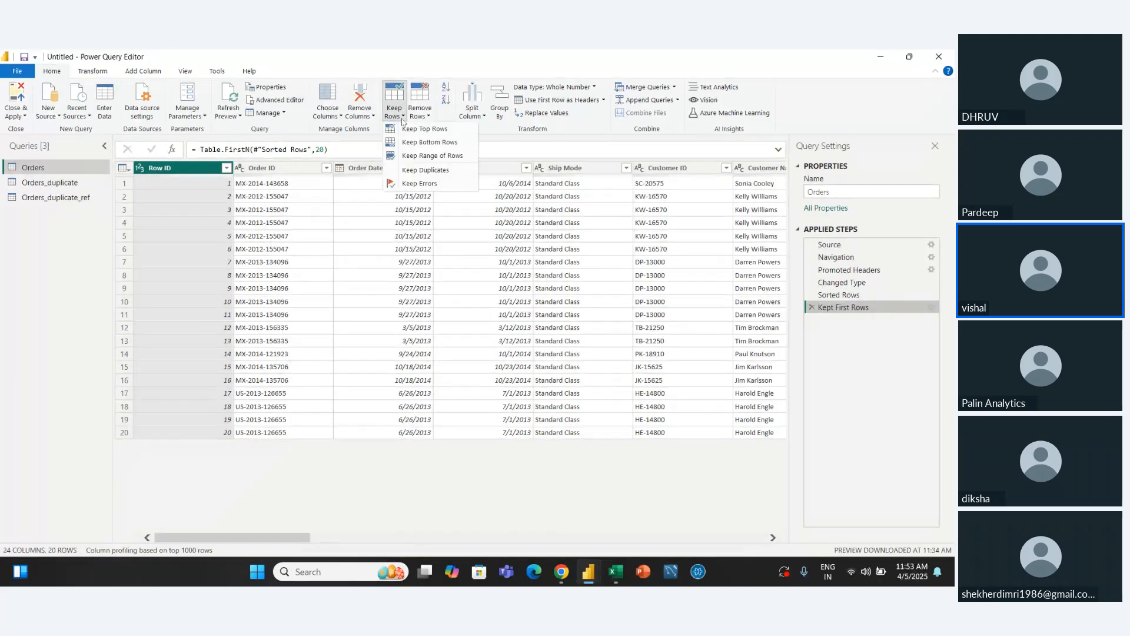
pyautogui.click(364, 247)
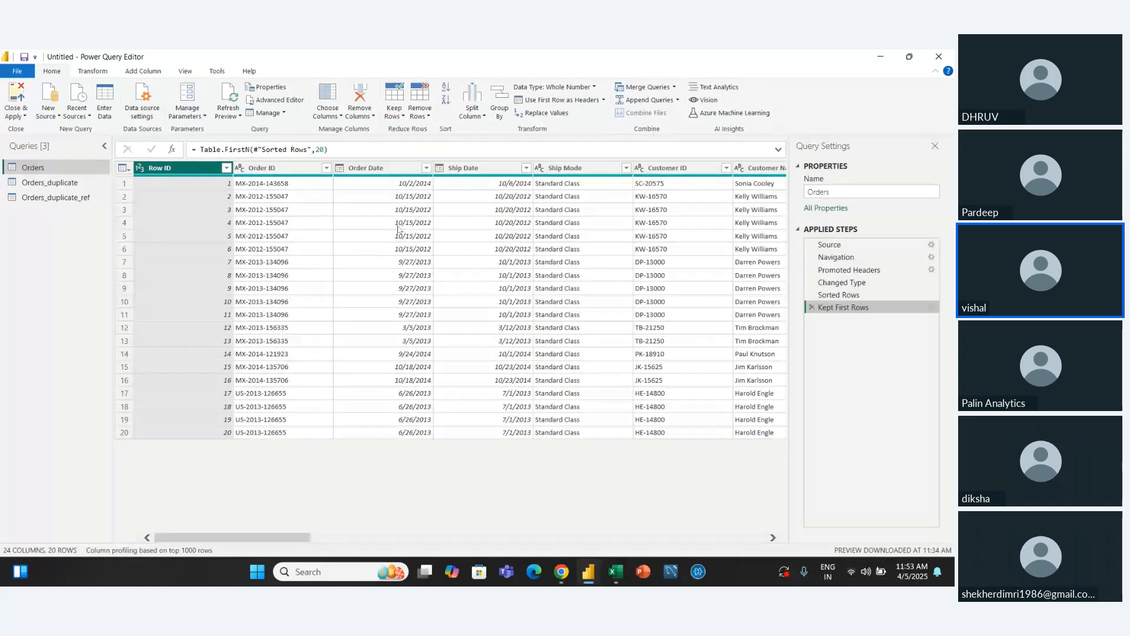
pyautogui.click(556, 169)
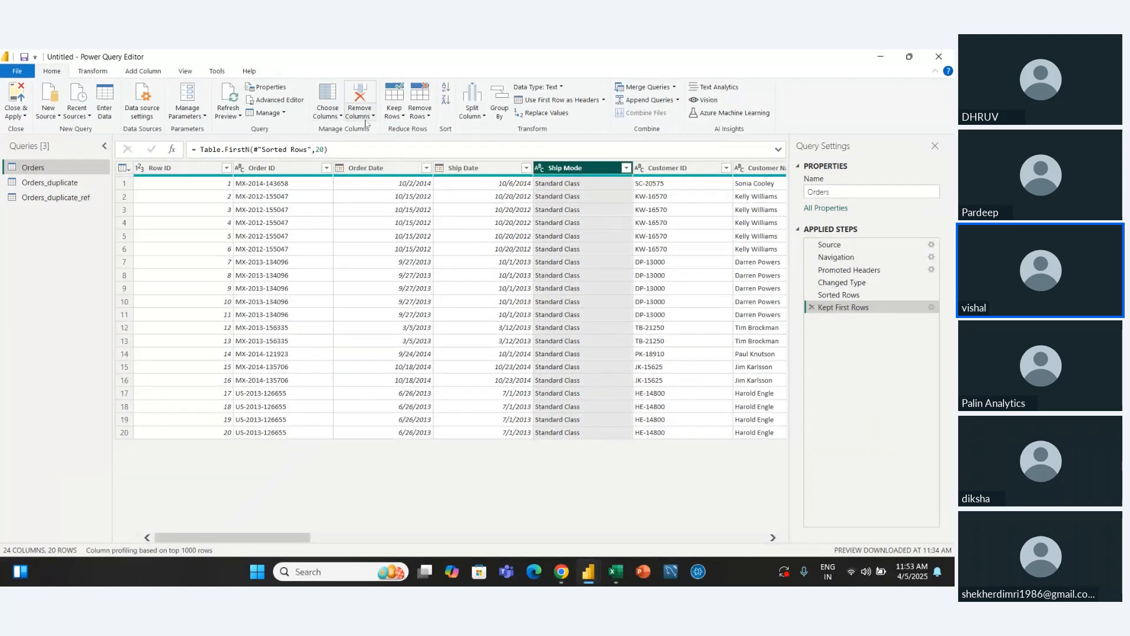
pyautogui.click(400, 114)
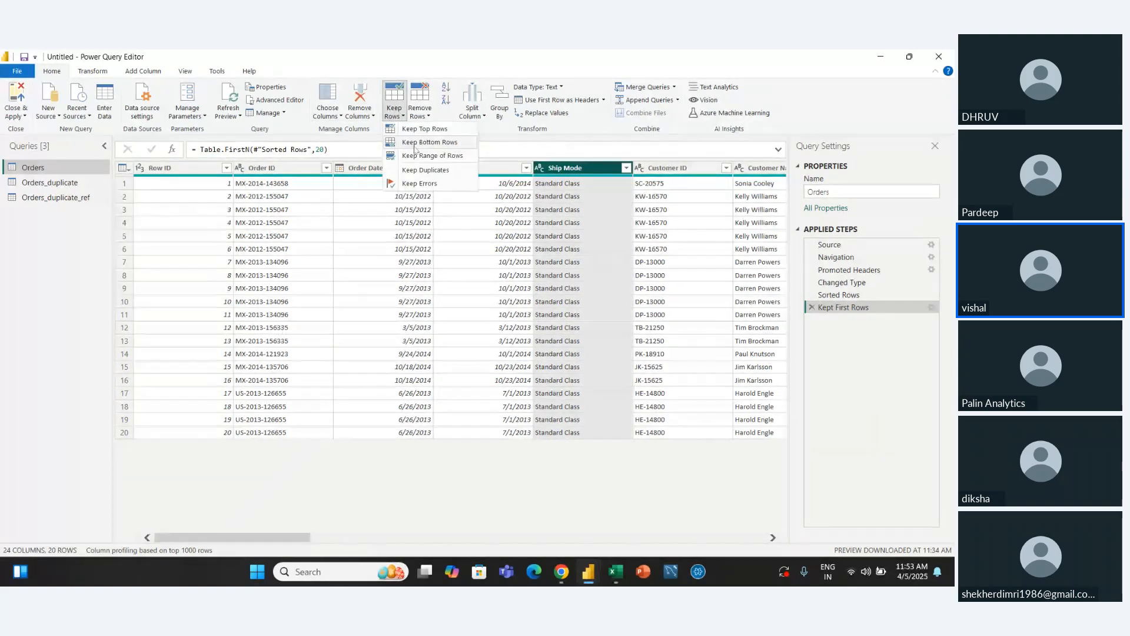
pyautogui.click(415, 170)
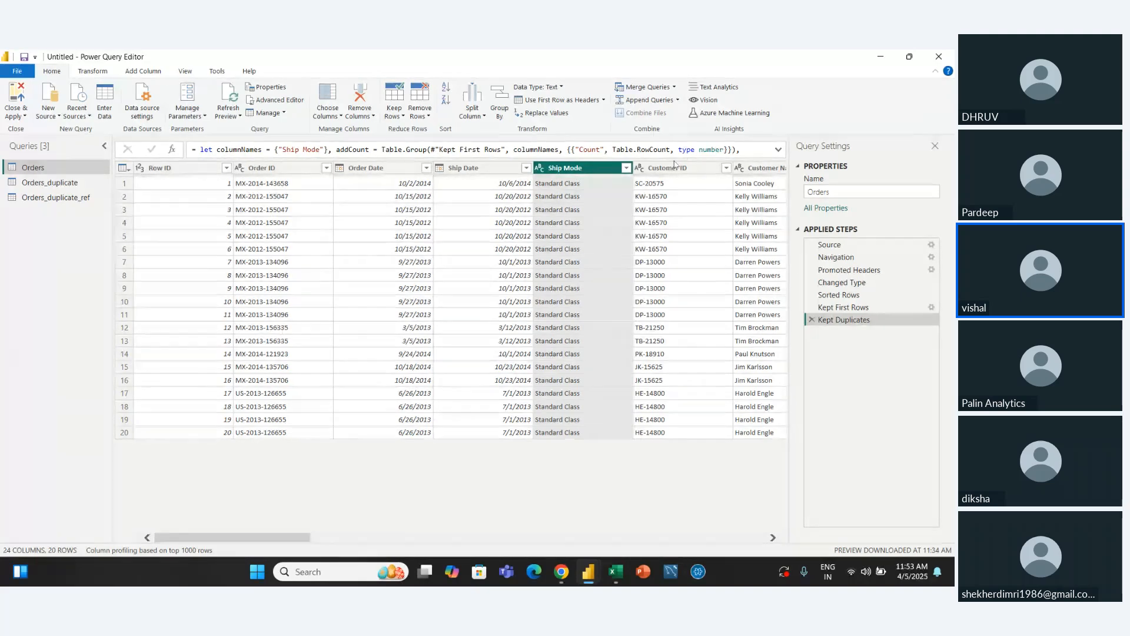
# Keep only the Orders rows with duplicate Customer ID values and delete the added step, performing this twice
pyautogui.click(675, 167)
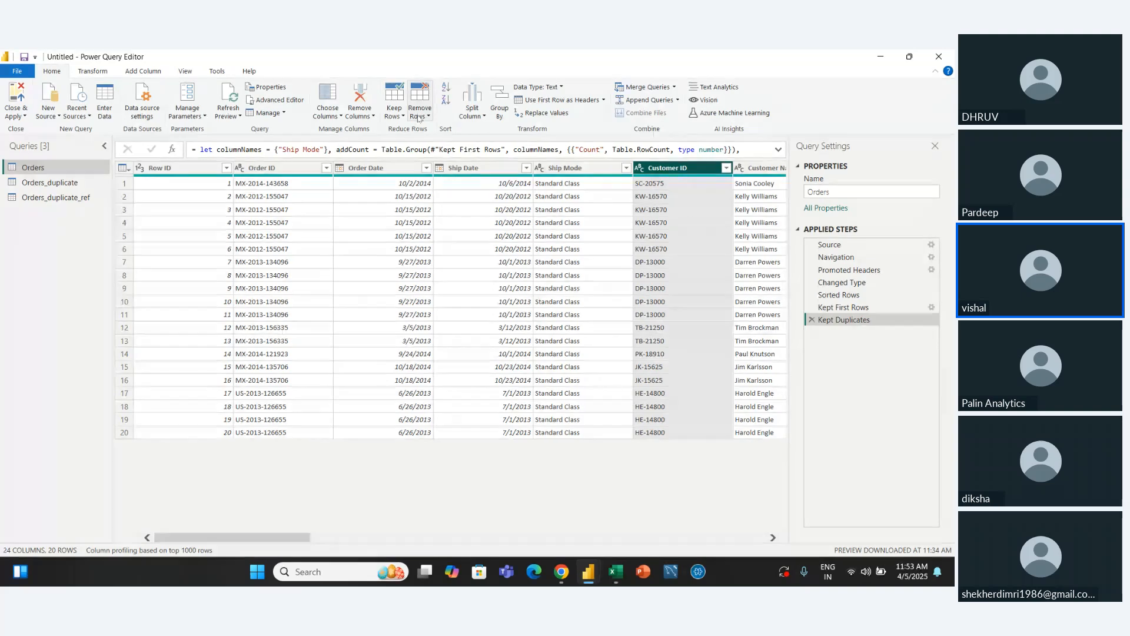
pyautogui.click(395, 110)
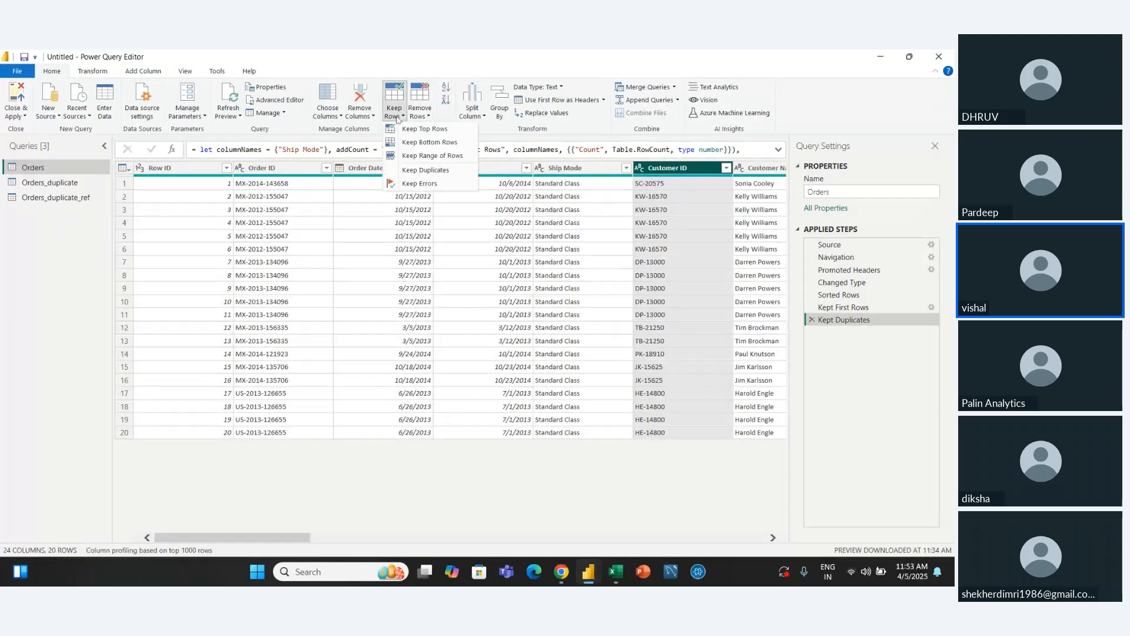
pyautogui.click(420, 170)
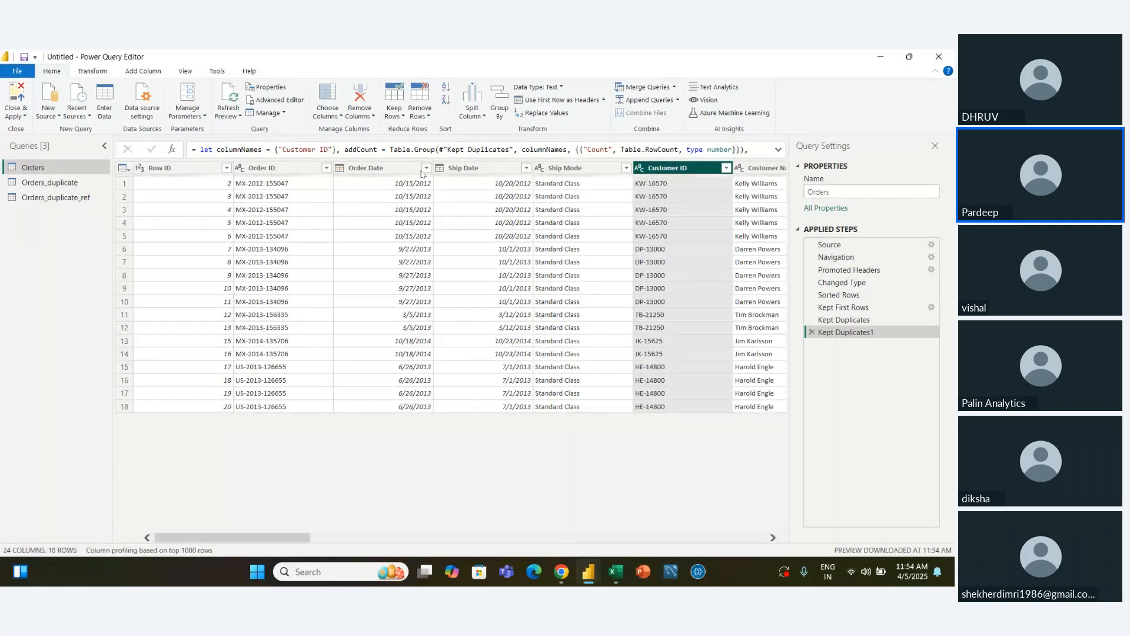
pyautogui.click(811, 332)
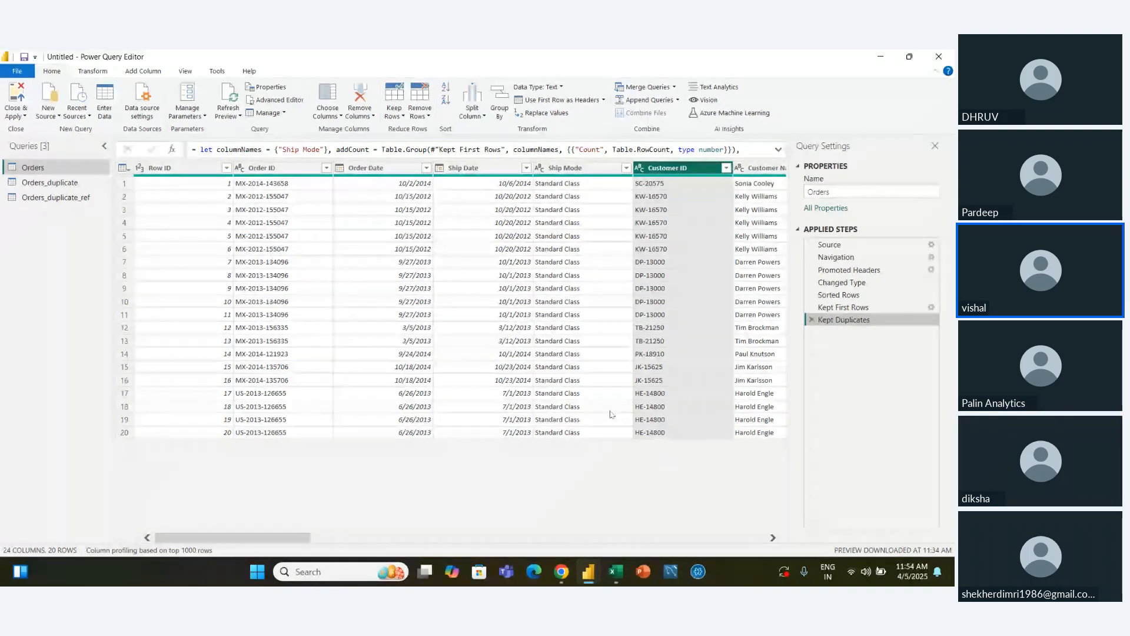
pyautogui.click(395, 112)
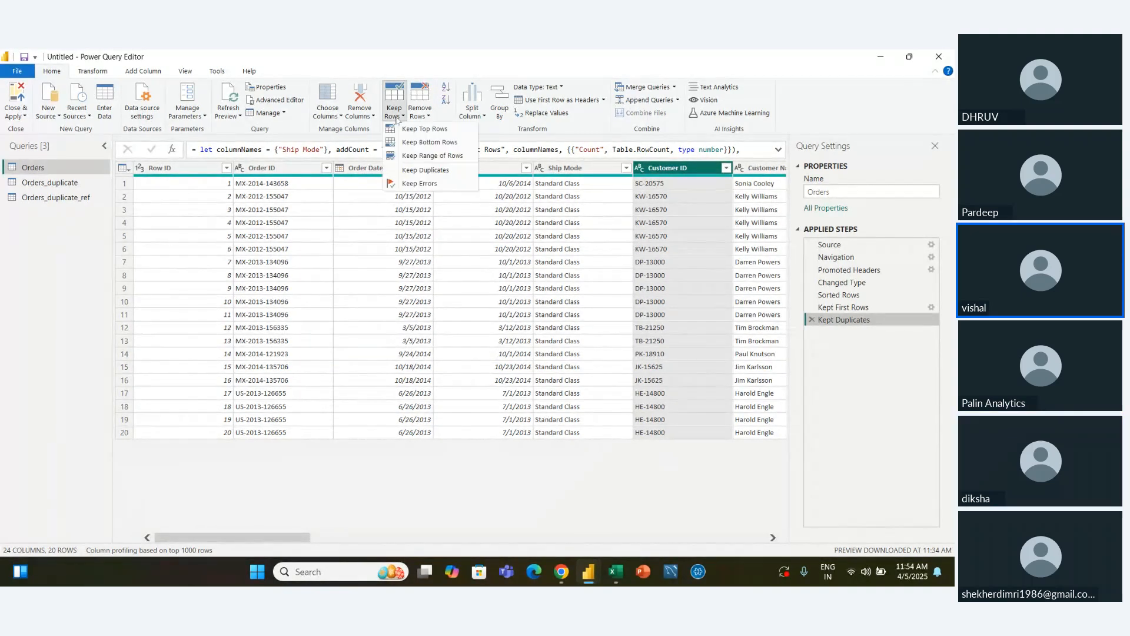
pyautogui.click(420, 170)
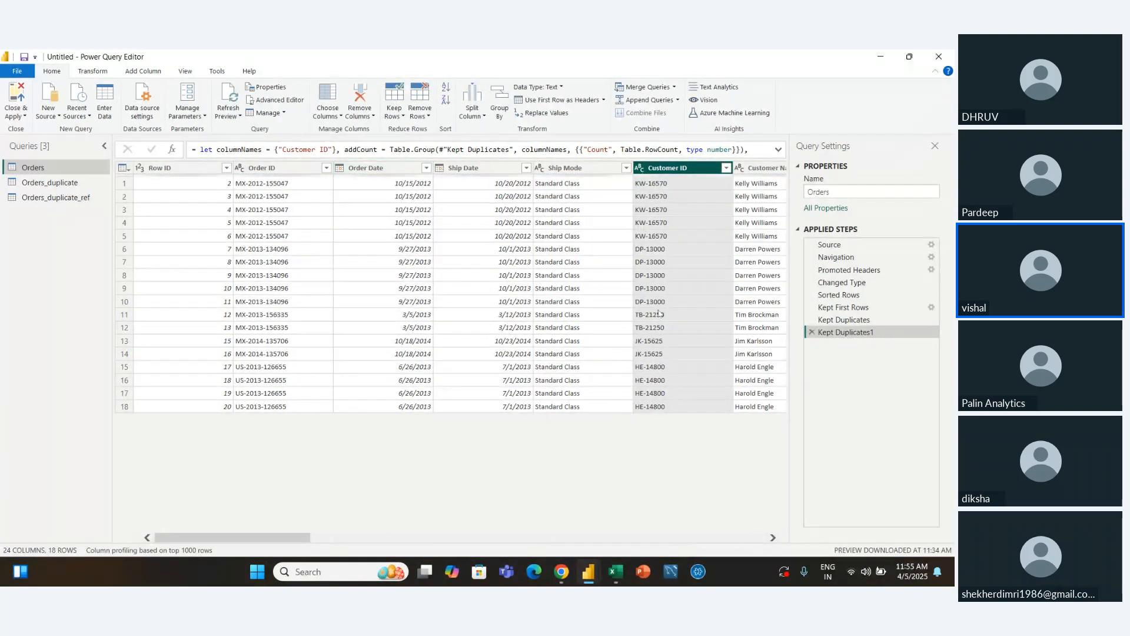
pyautogui.click(812, 333)
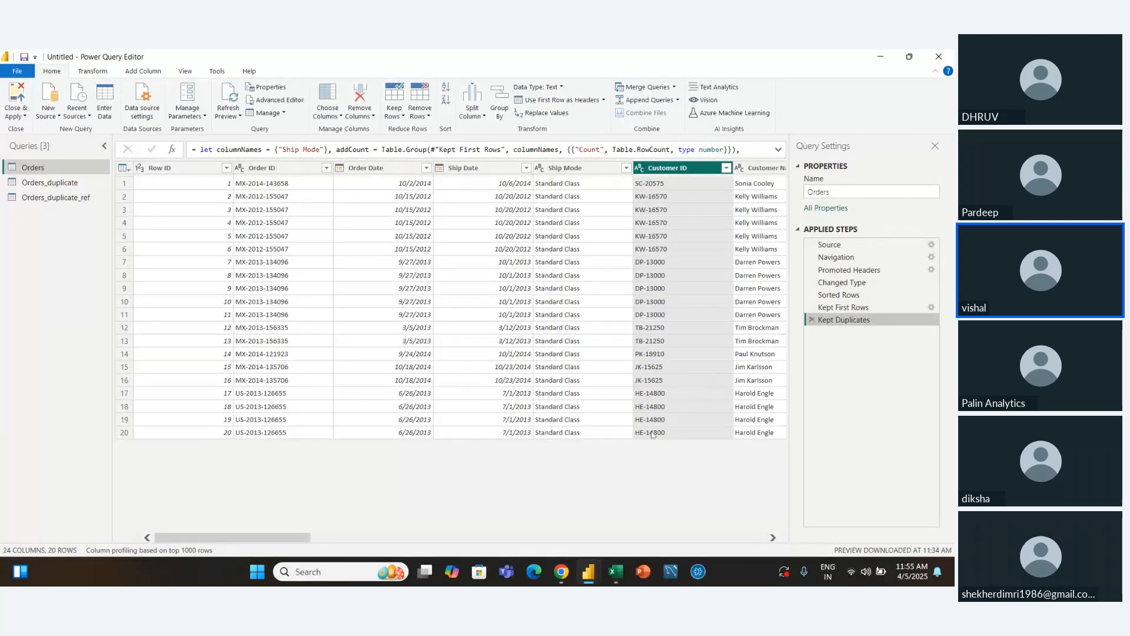
# Reapply Keep Duplicates to the Customer ID column after checking its row 14 value, and delete the Kept Duplicates1 step
pyautogui.click(661, 355)
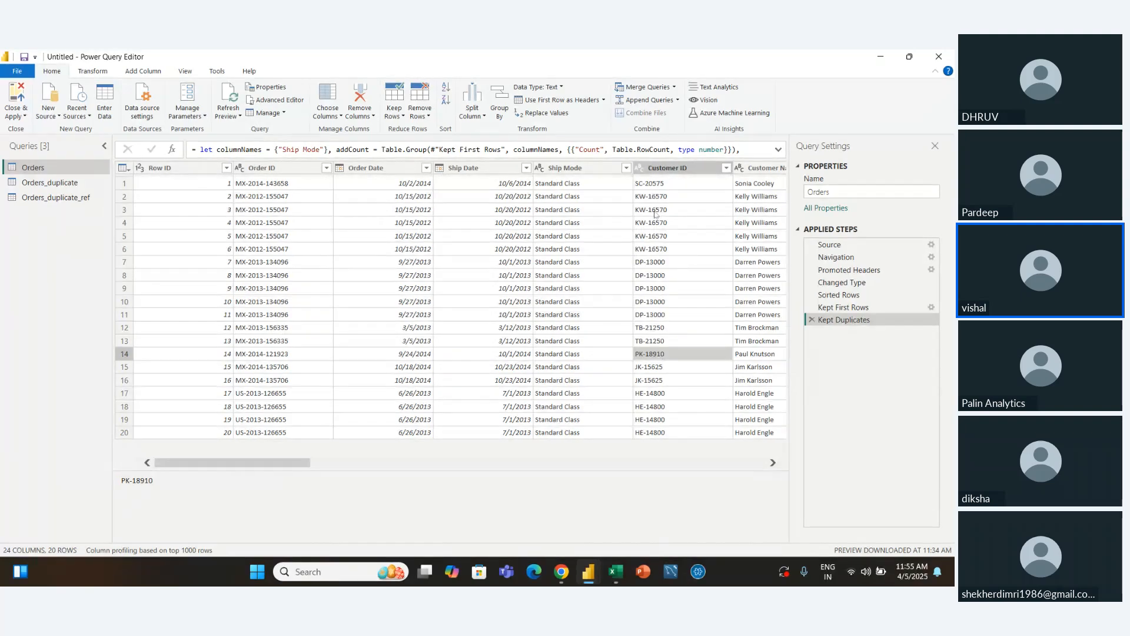
pyautogui.click(666, 171)
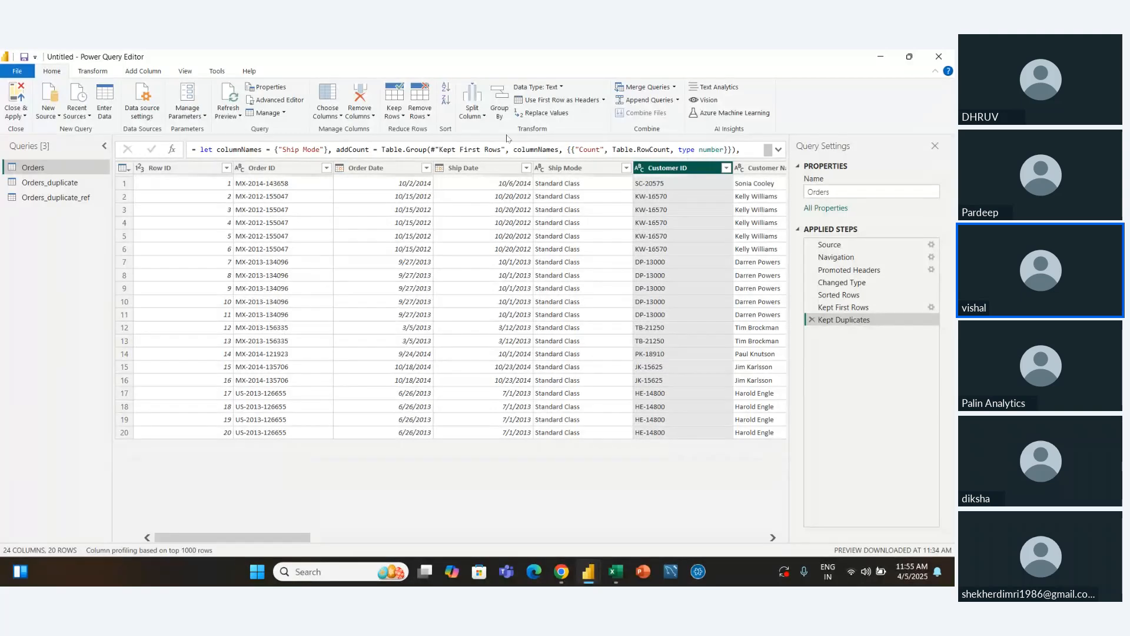
pyautogui.click(389, 117)
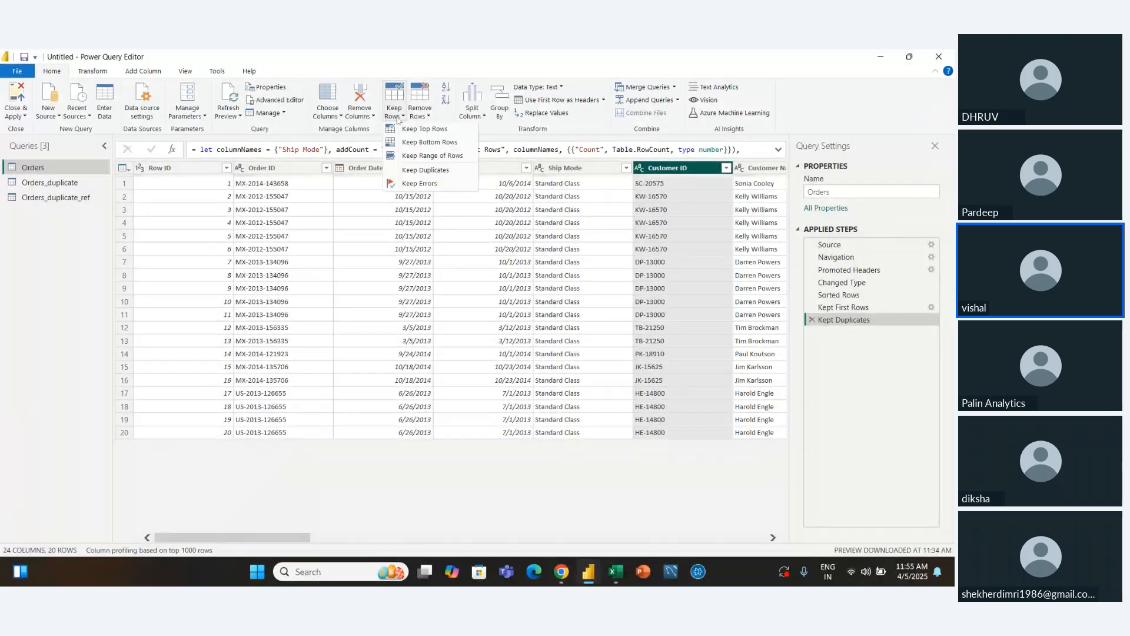
pyautogui.click(423, 170)
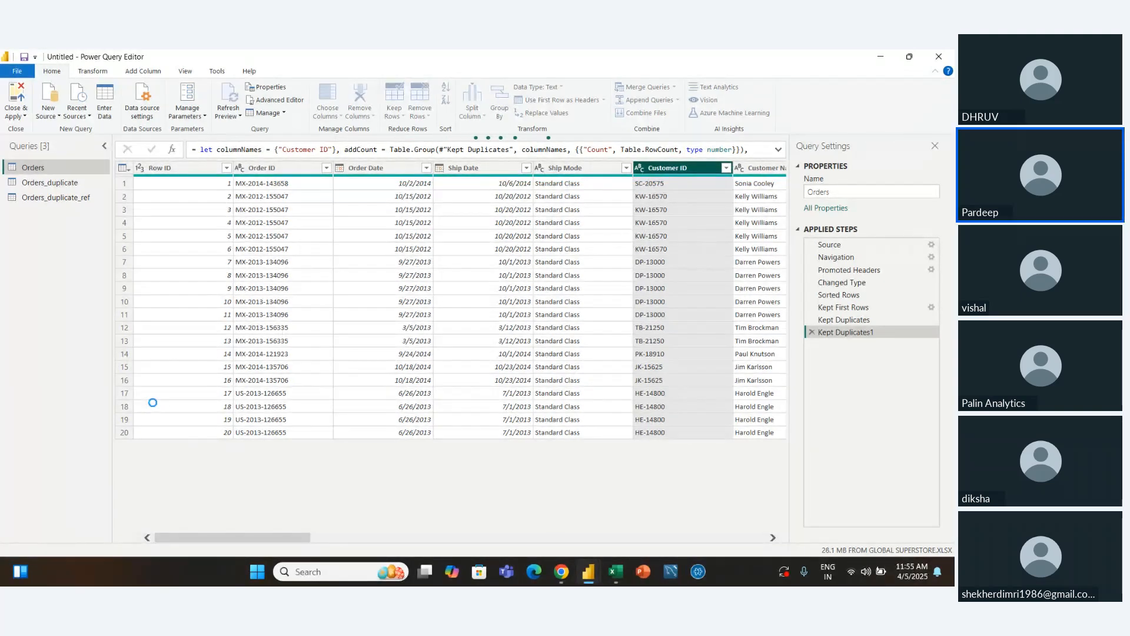
pyautogui.click(812, 332)
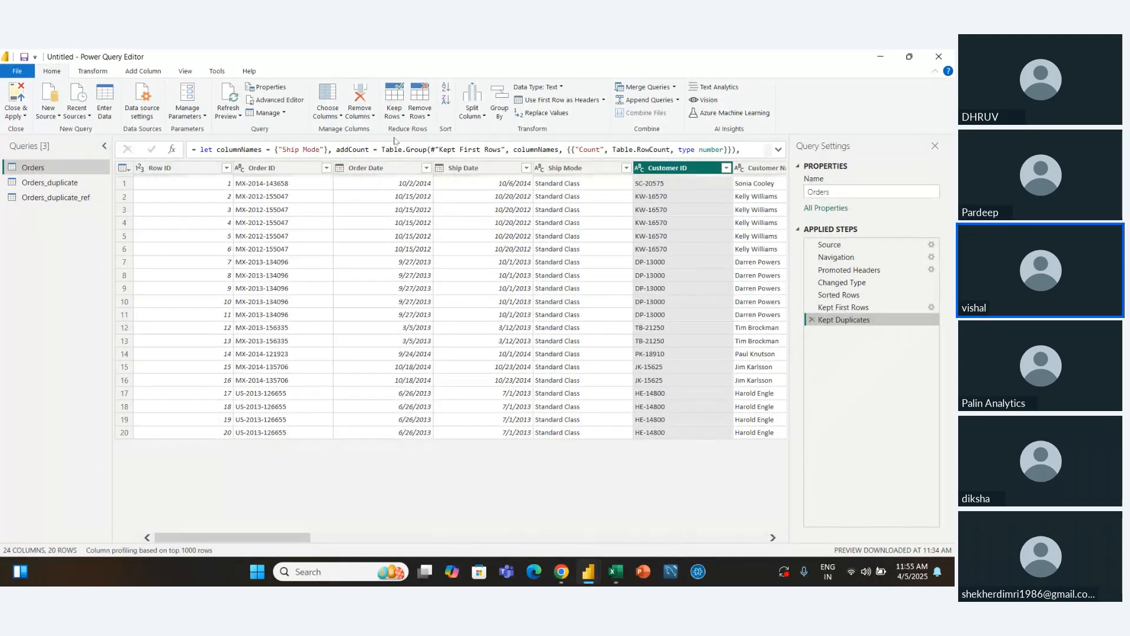
# Change the Order Date column's data type to True/False in the Orders query
pyautogui.hscroll(5, 616, 237)
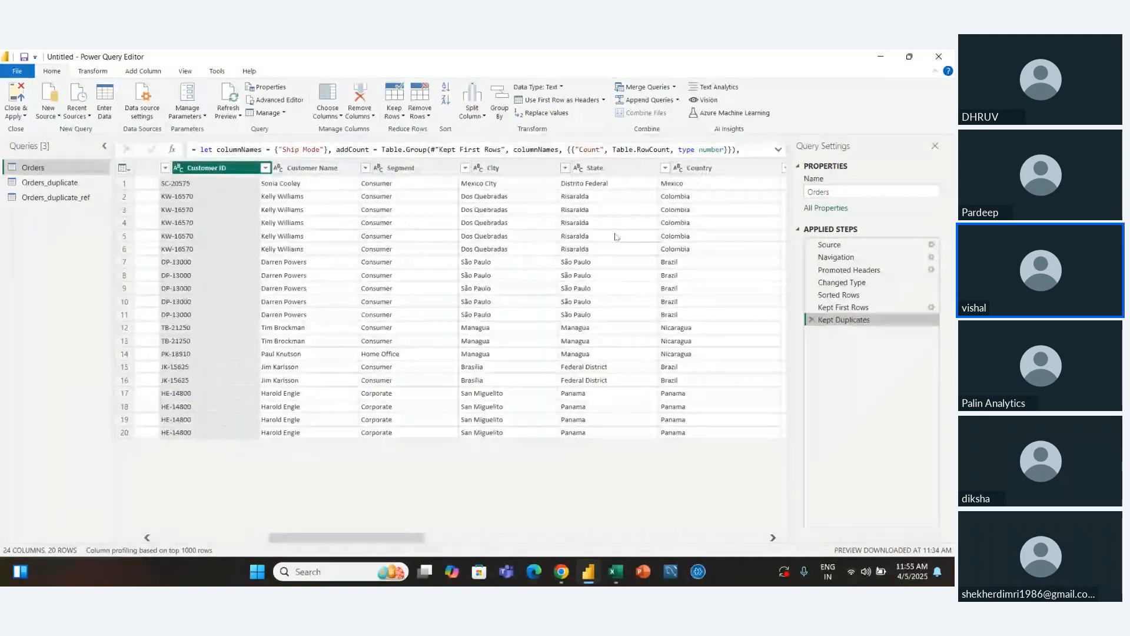
pyautogui.hscroll(8, 616, 236)
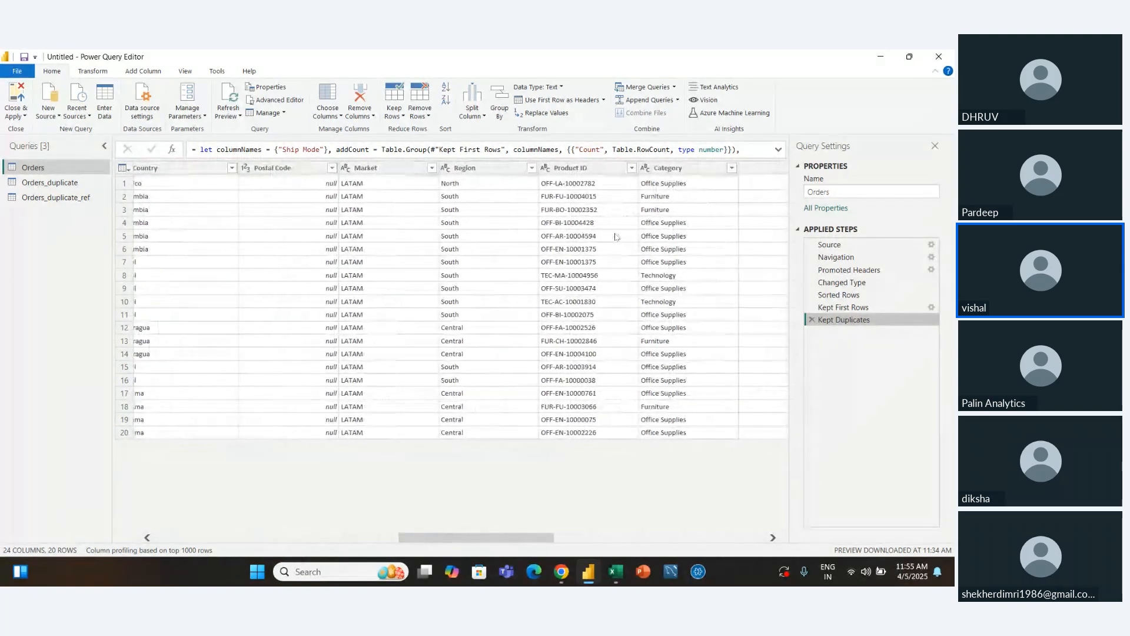
pyautogui.hscroll(8, 616, 237)
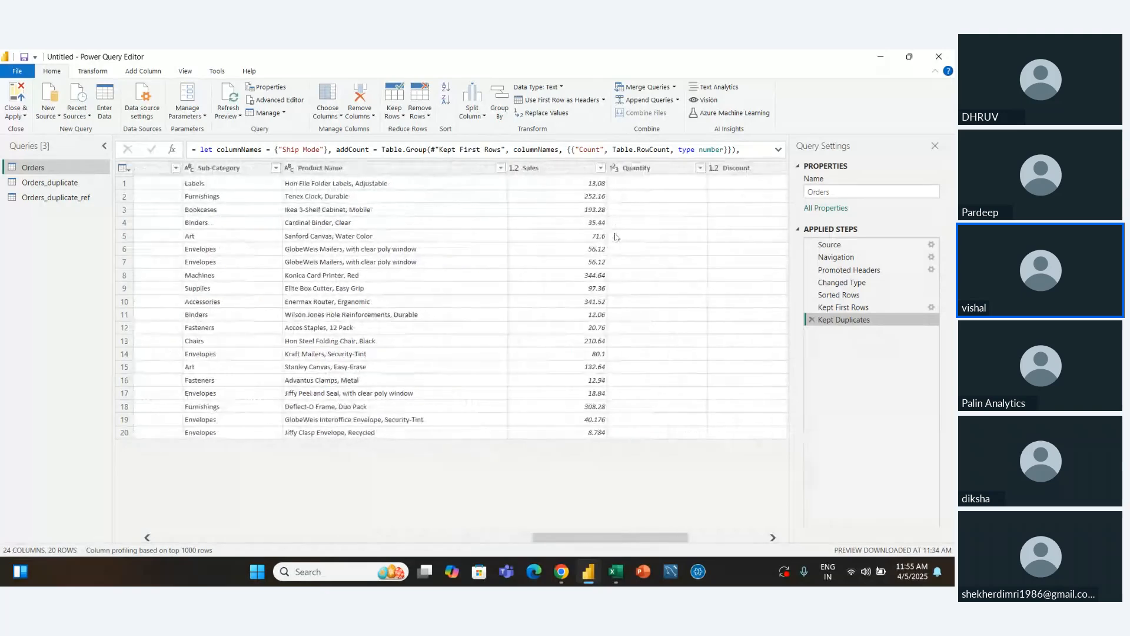
pyautogui.hscroll(-20, 616, 237)
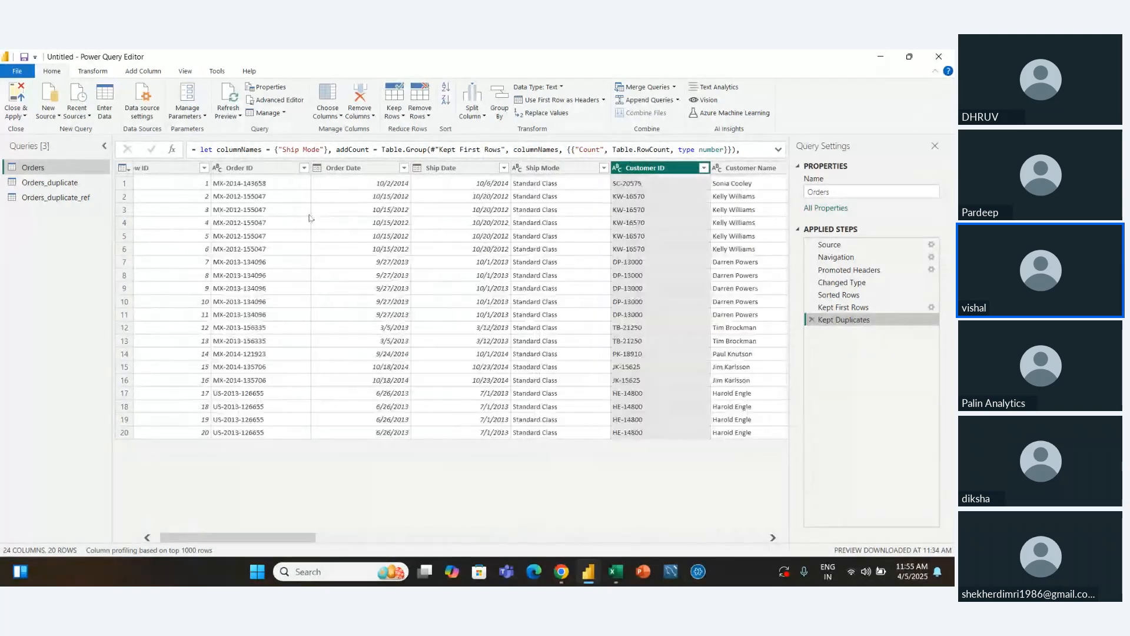
pyautogui.click(319, 171)
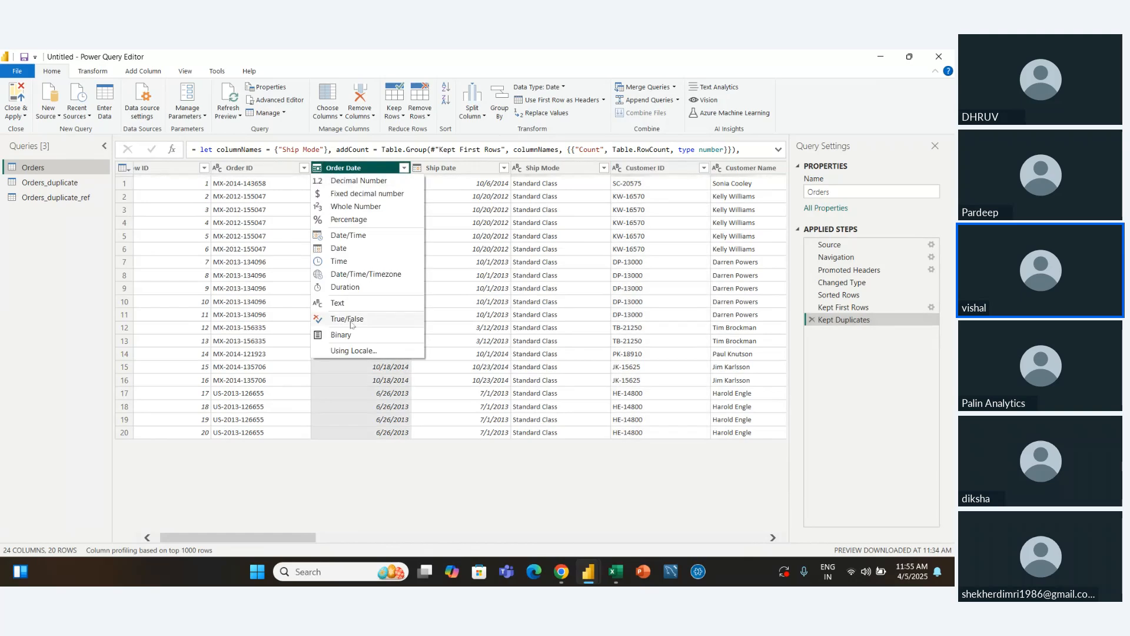
pyautogui.click(348, 318)
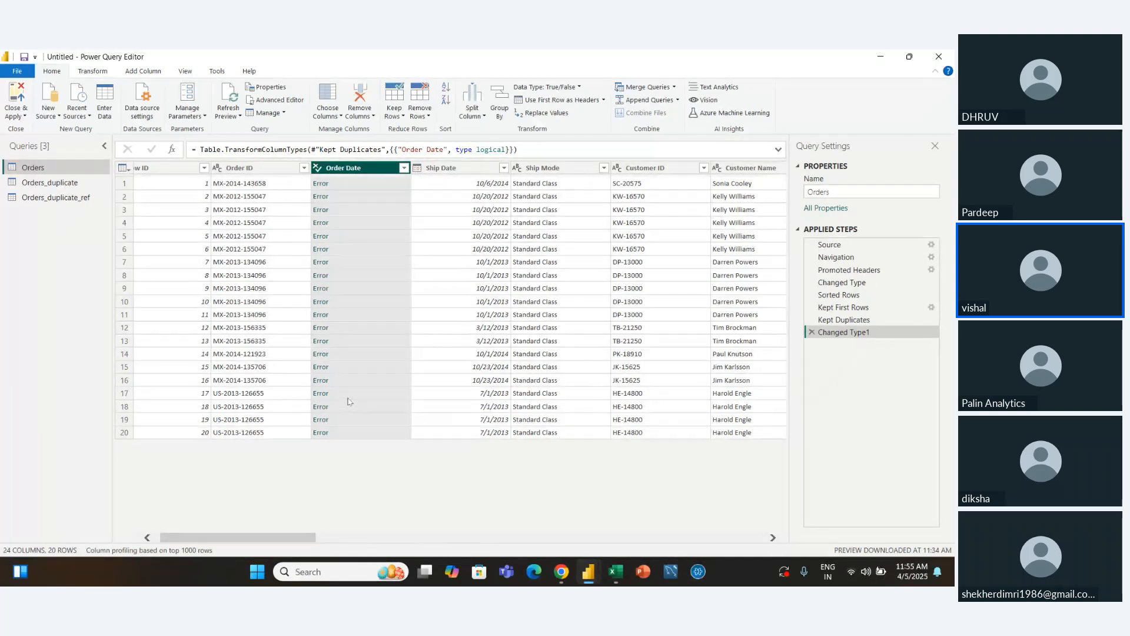
# Keep only the Orders rows with errors in the Order Date column, and change that column's data type to Date
pyautogui.click(394, 112)
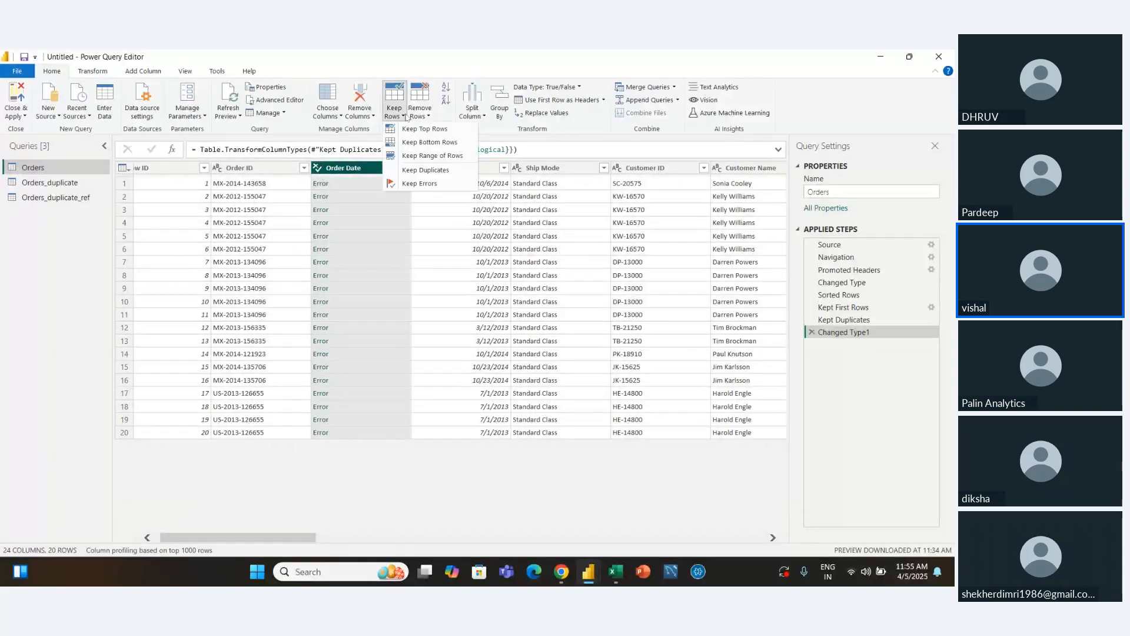
pyautogui.click(415, 183)
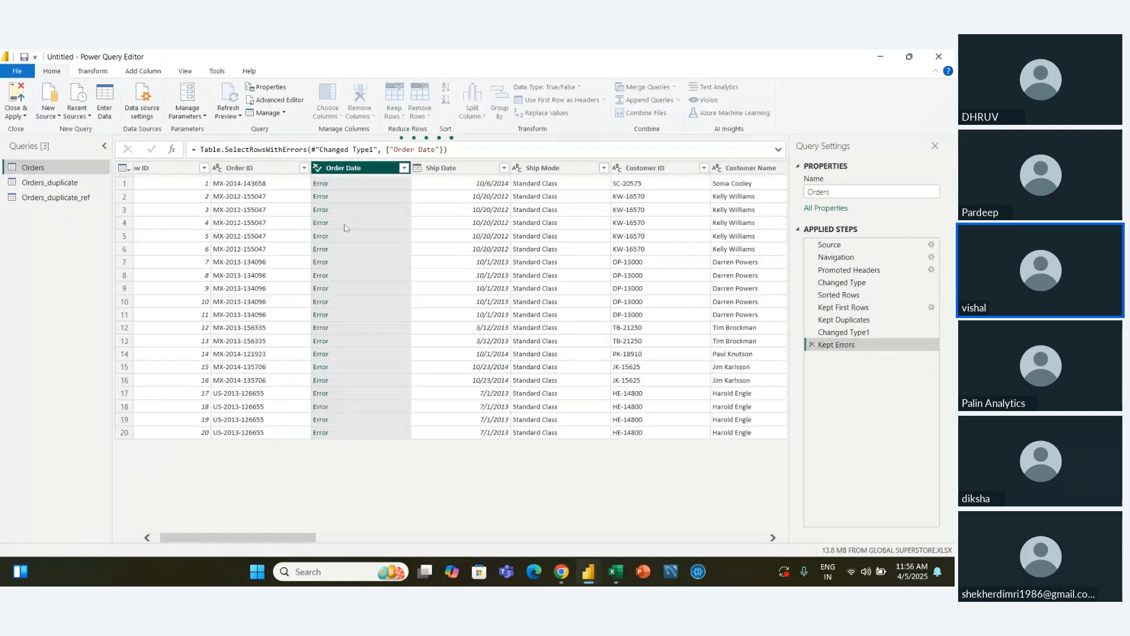
pyautogui.click(318, 169)
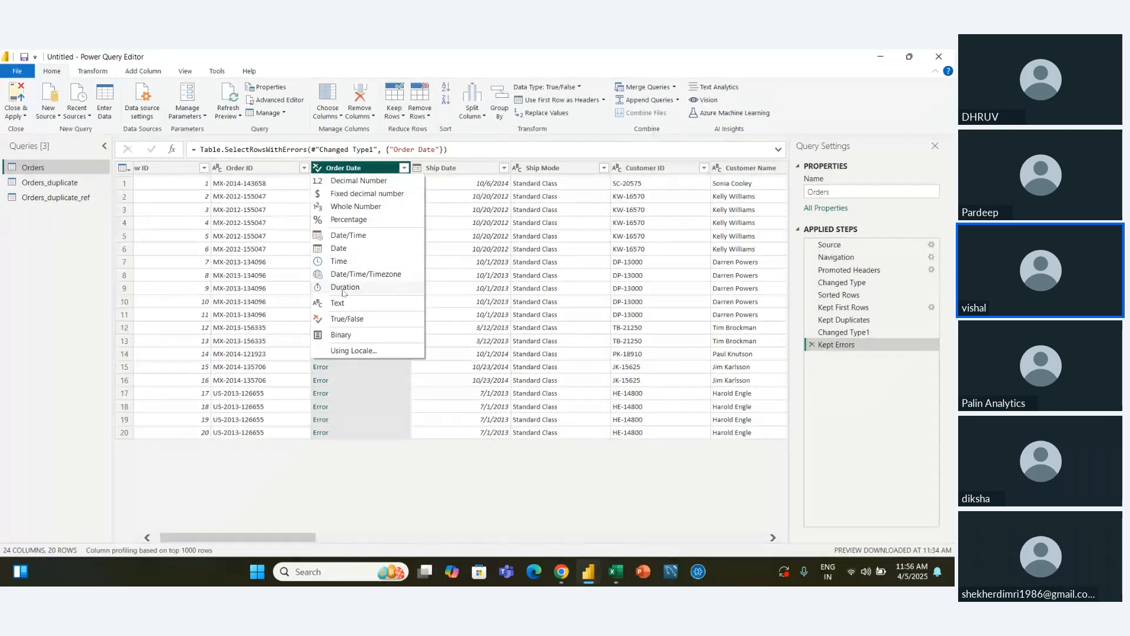
pyautogui.click(340, 248)
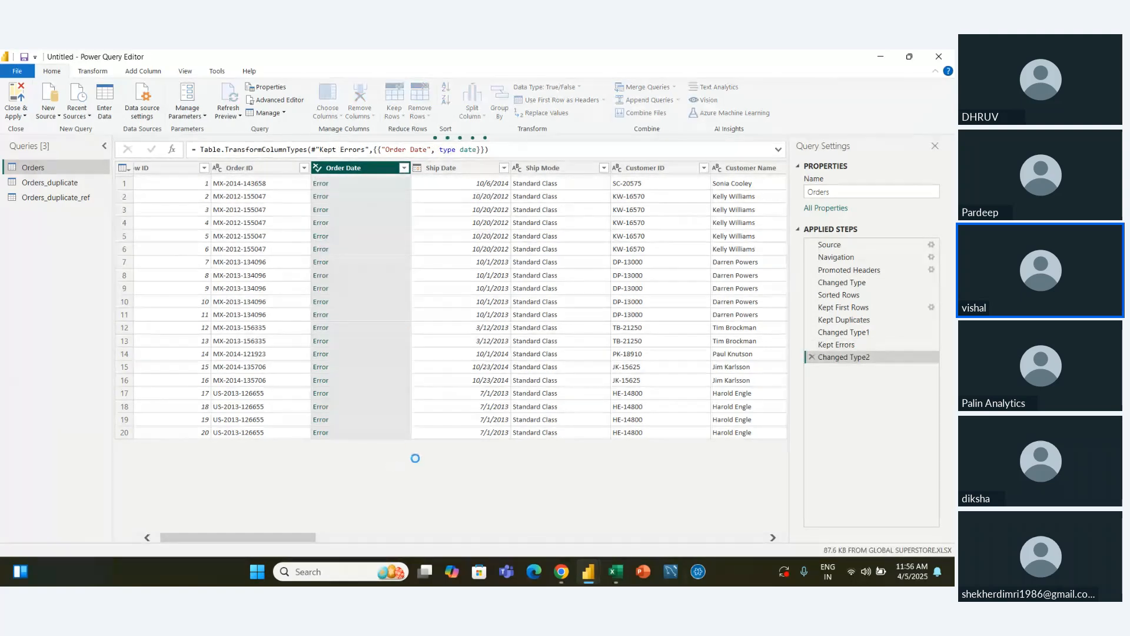
# Delete the three latest applied steps, covering the Date type change, the kept errors and the True/False type change
pyautogui.click(811, 356)
pyautogui.click(812, 345)
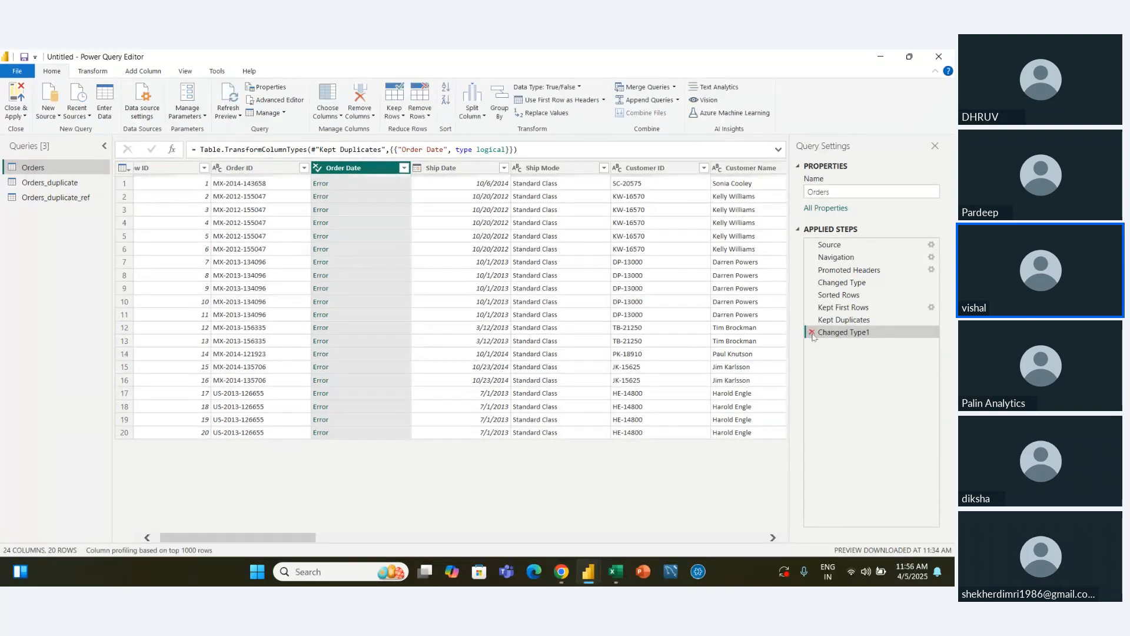
pyautogui.click(812, 332)
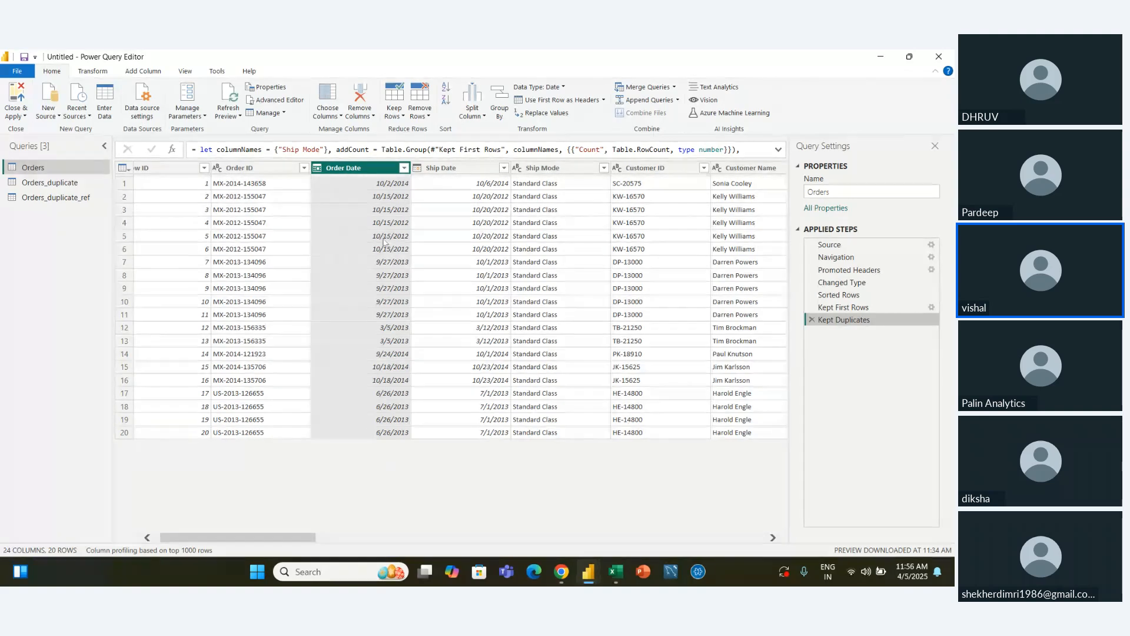
# Select the Row ID column and remove the top 5 rows from the Orders query
pyautogui.click(287, 265)
pyautogui.click(185, 173)
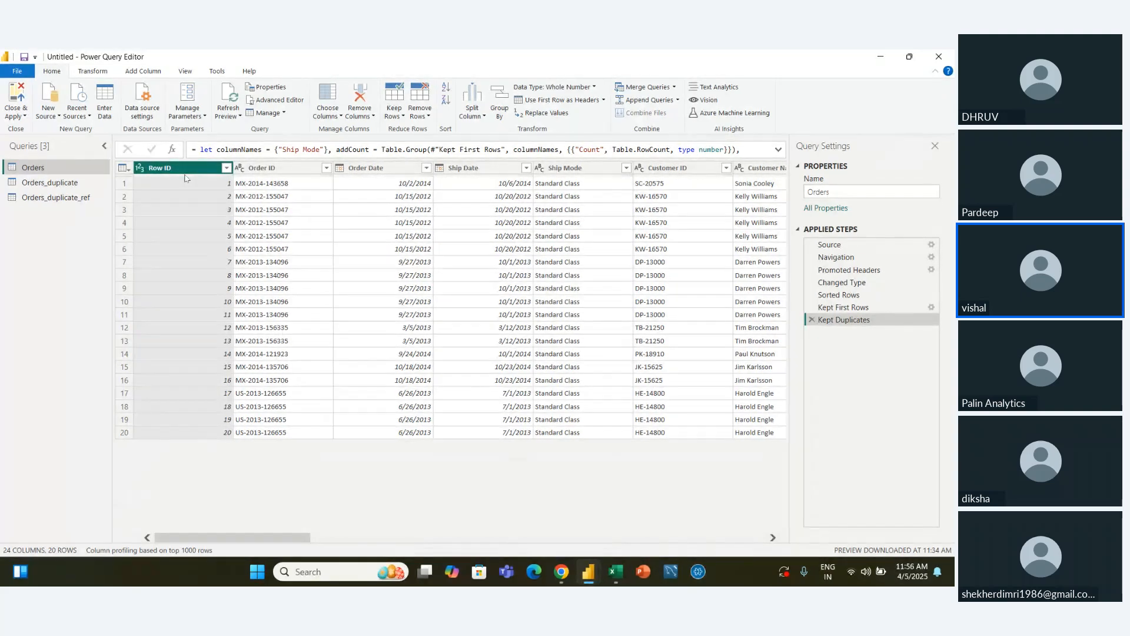
pyautogui.click(429, 117)
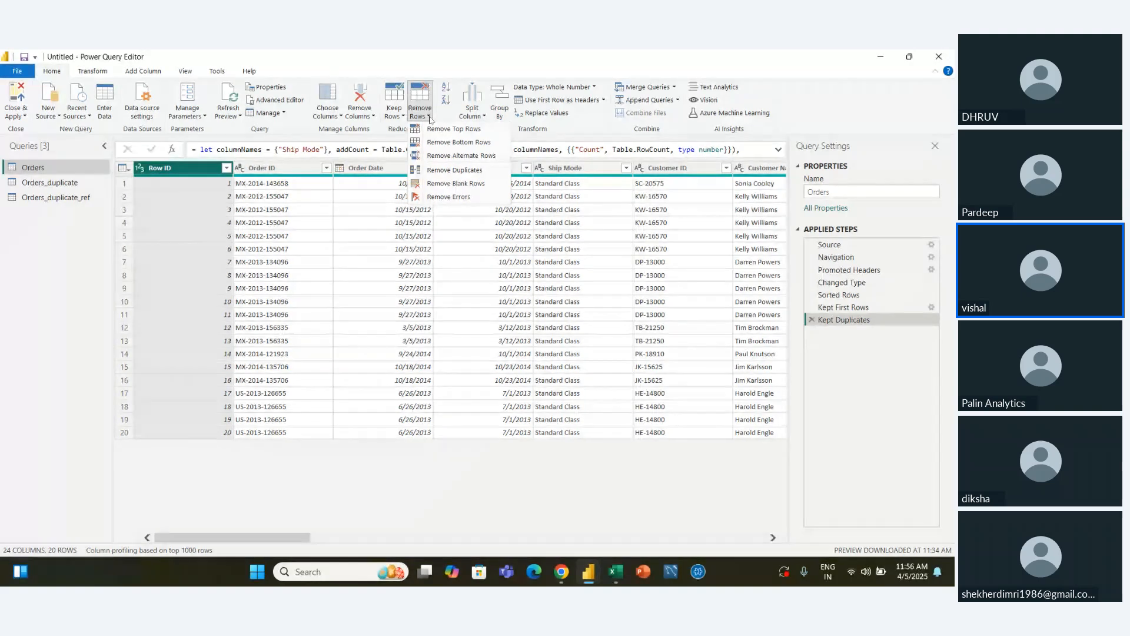
pyautogui.click(451, 129)
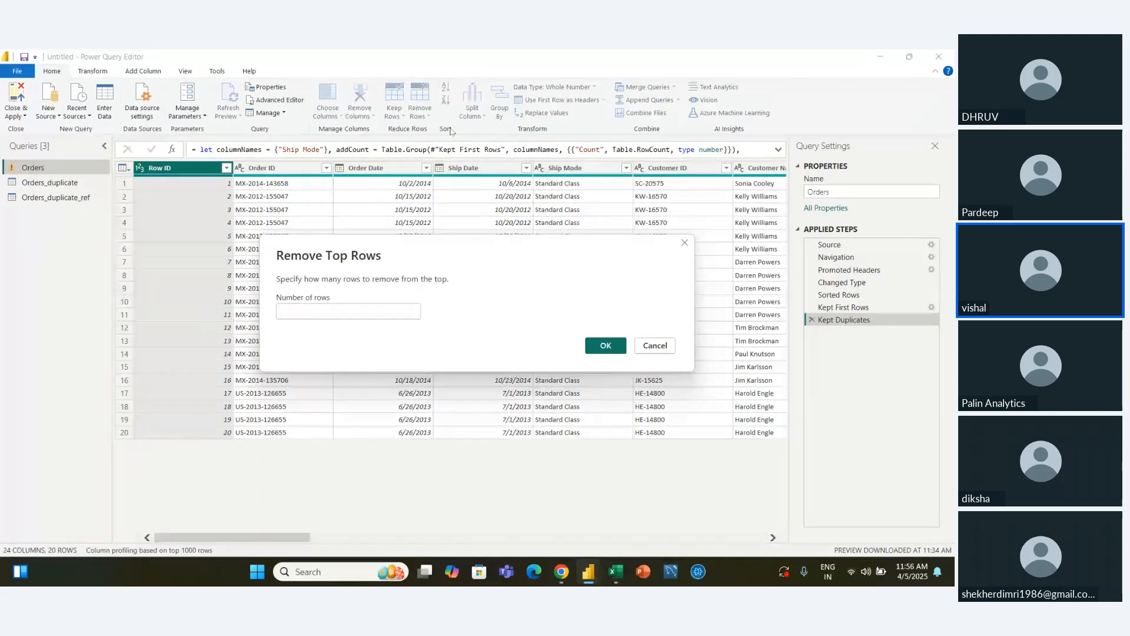
pyautogui.write('5')
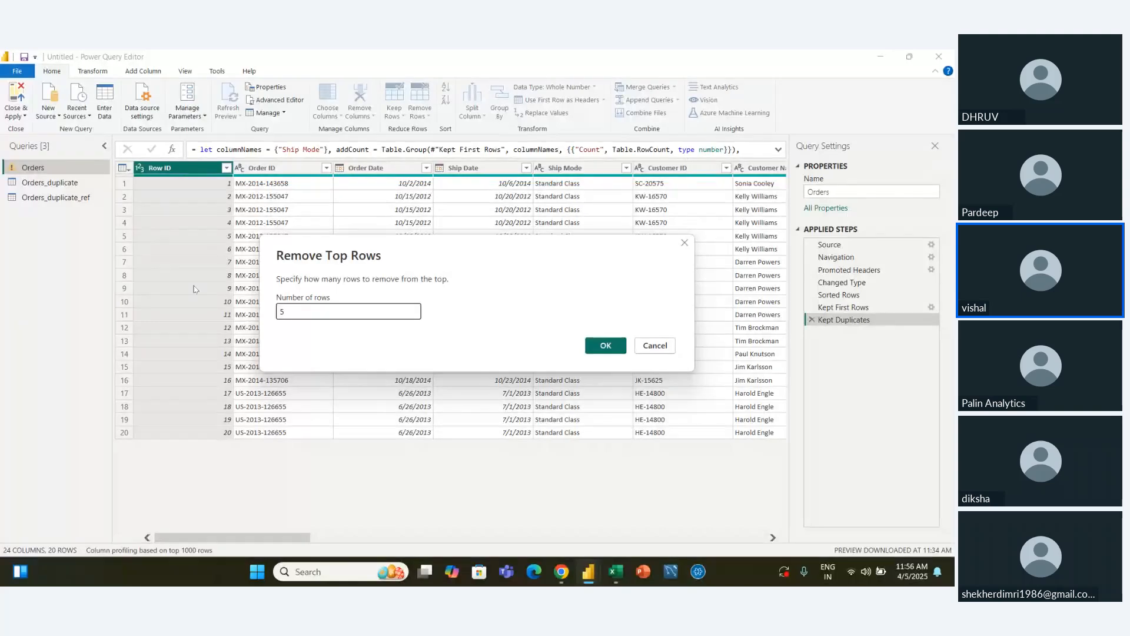
pyautogui.click(615, 348)
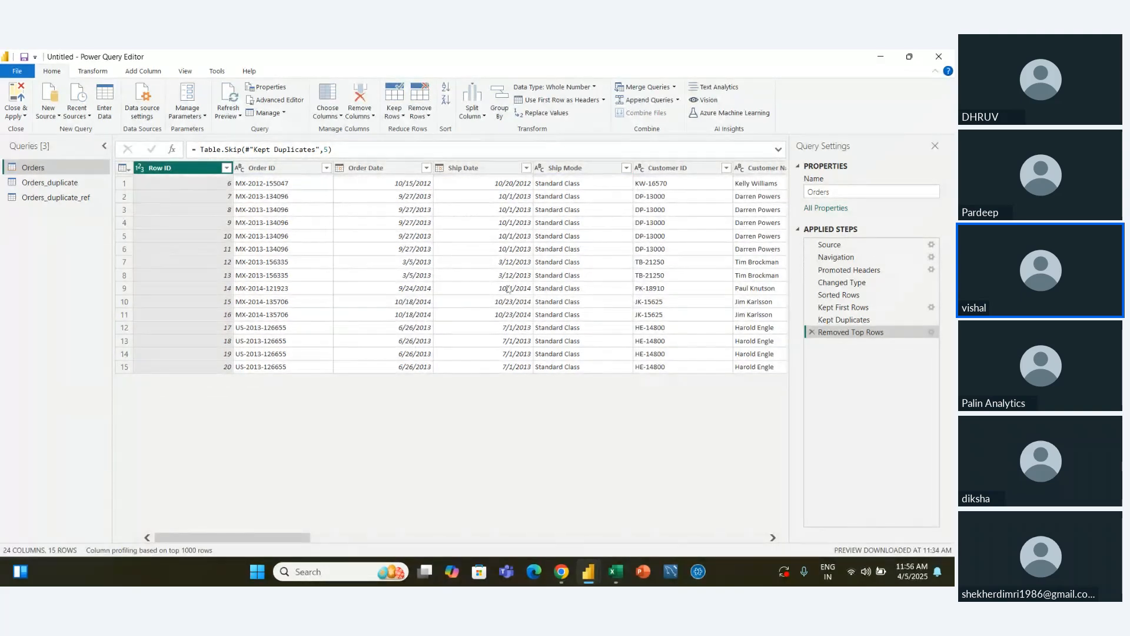
# Remove the bottom 4 rows from the Orders query, and delete both the bottom-row and top-row removal steps
pyautogui.click(419, 112)
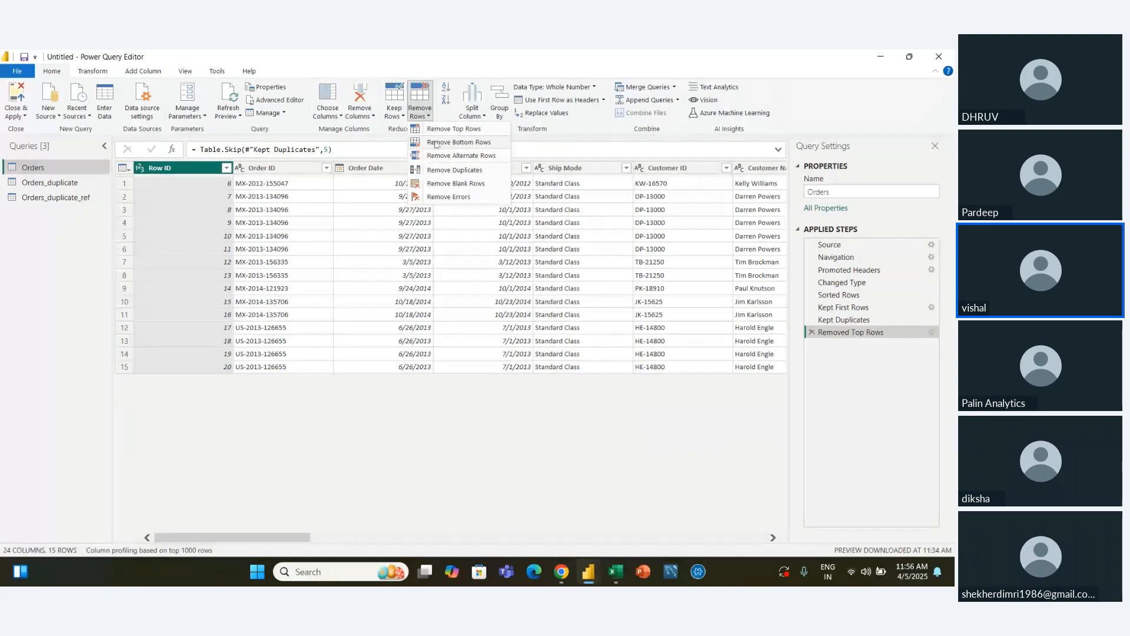
pyautogui.click(436, 144)
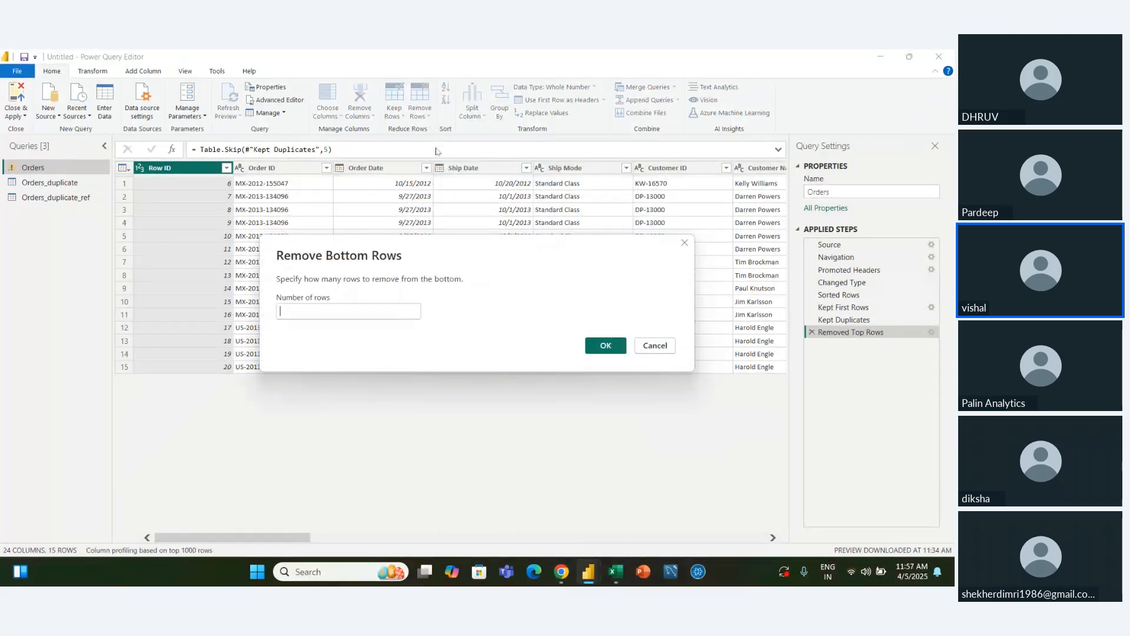
pyautogui.click(296, 308)
pyautogui.write('4')
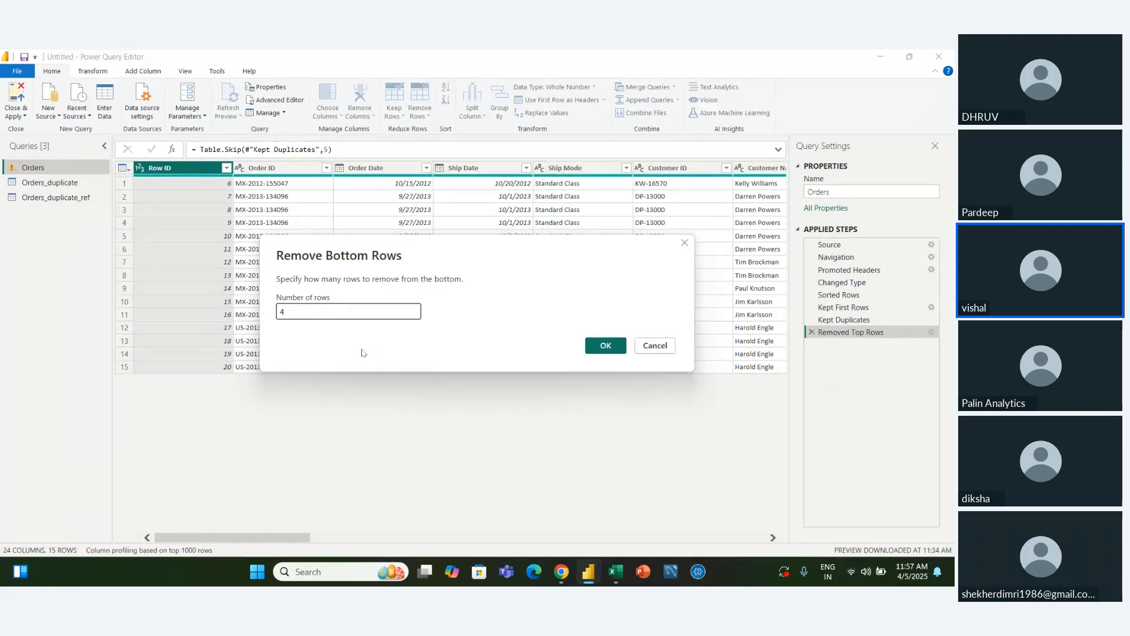
pyautogui.click(606, 346)
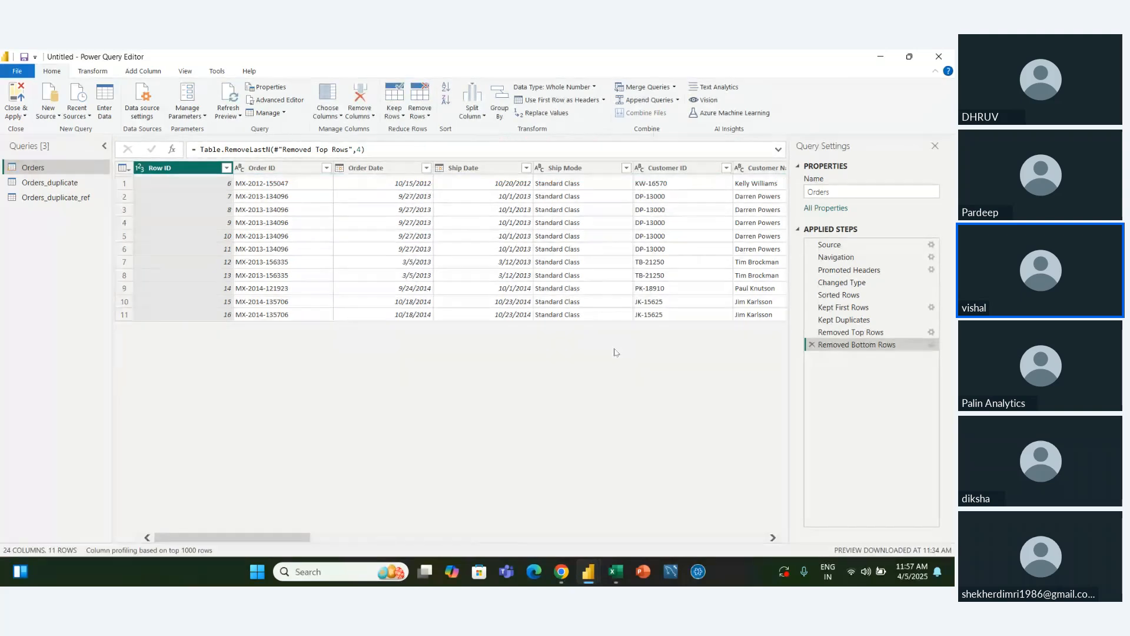
pyautogui.click(811, 344)
pyautogui.click(811, 332)
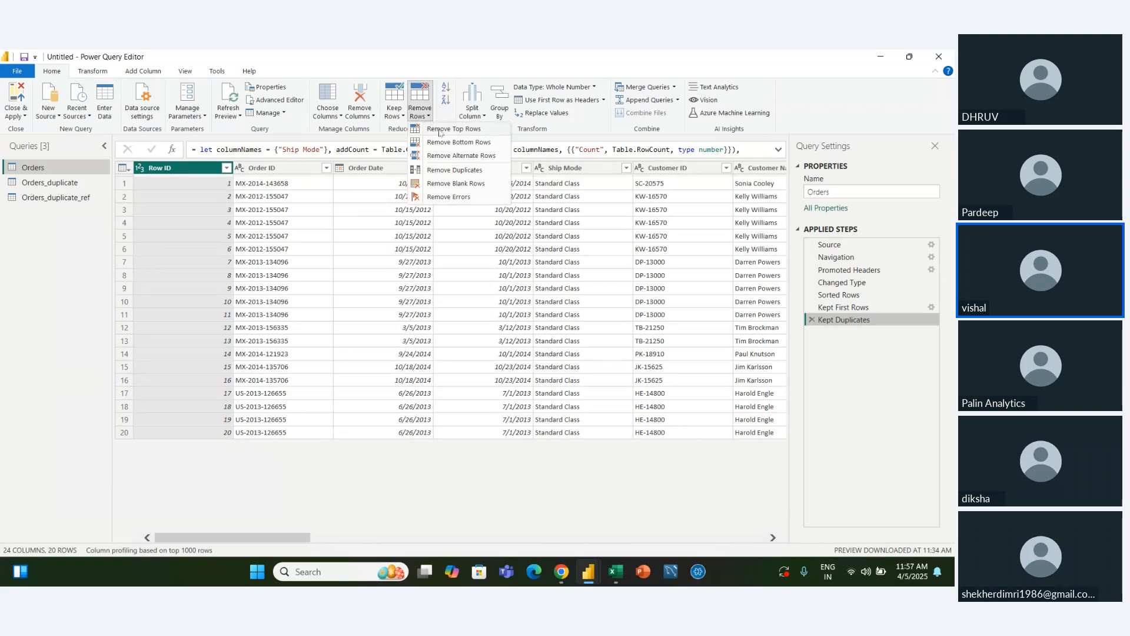
# Remove alternate Orders rows starting at row 2, removing 2 and keeping 2 at a time, and delete the added step
pyautogui.click(461, 156)
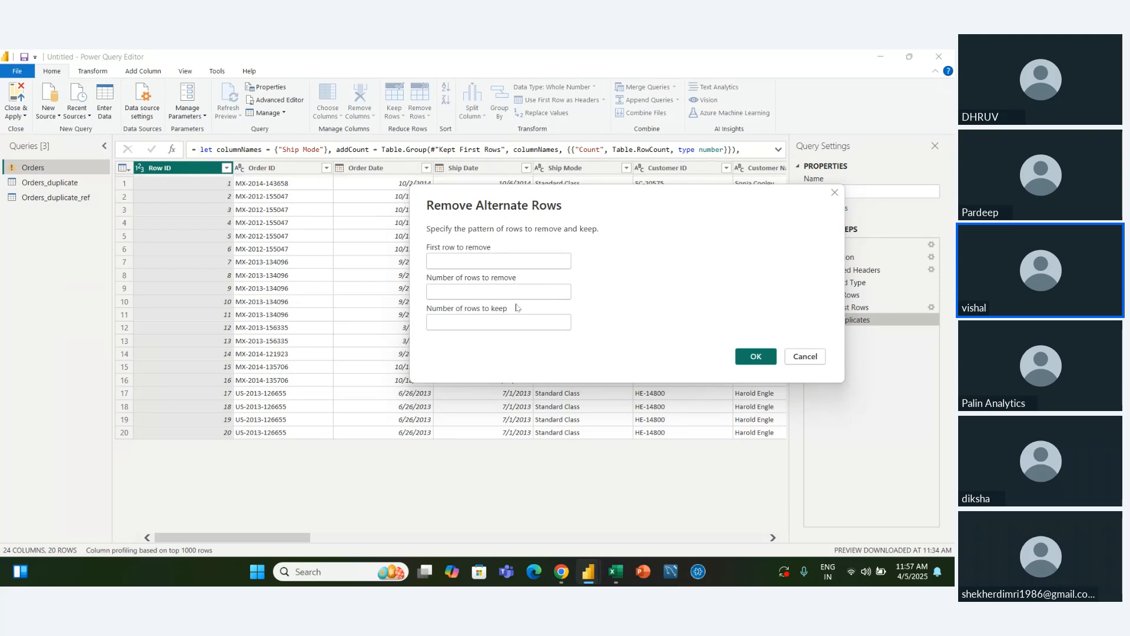
pyautogui.click(476, 263)
pyautogui.write('2')
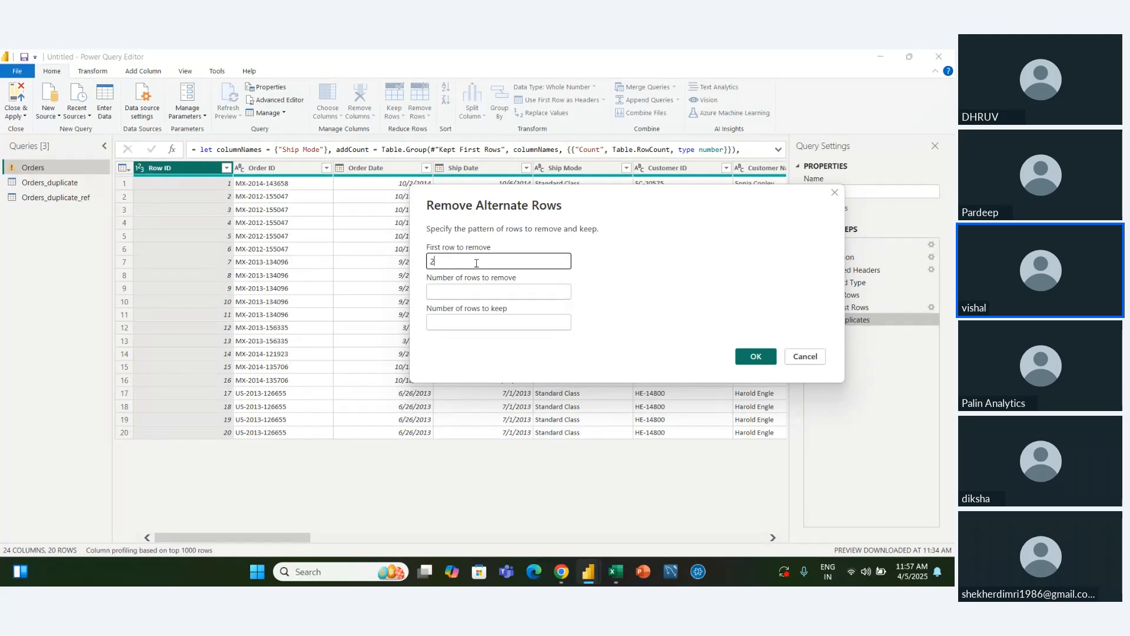
pyautogui.click(482, 292)
pyautogui.write('2')
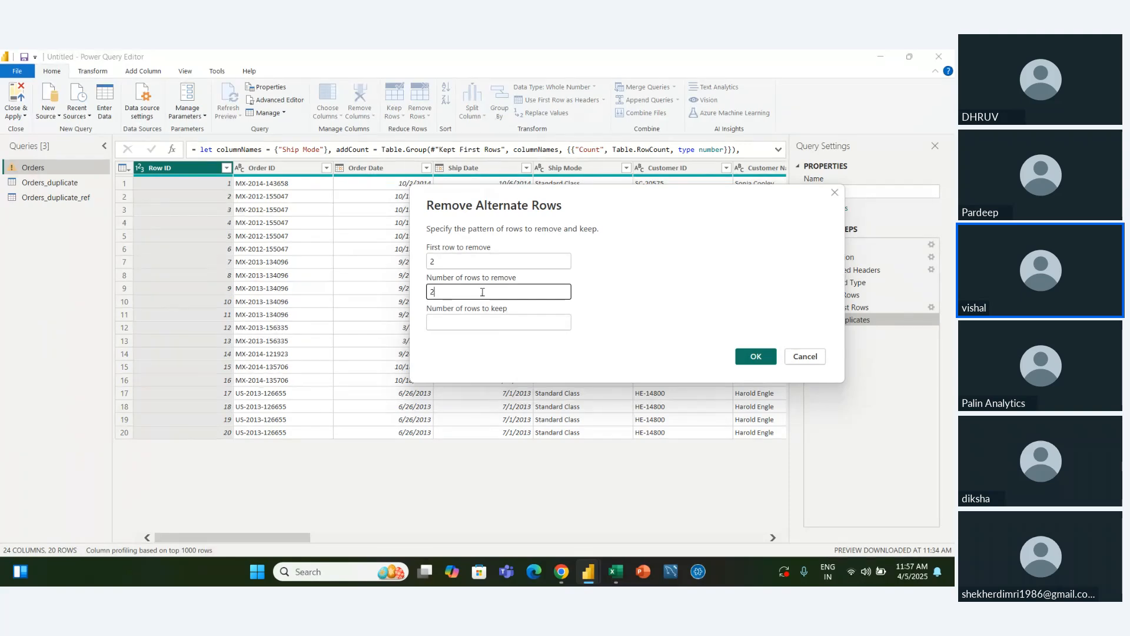
pyautogui.click(457, 326)
pyautogui.write('2')
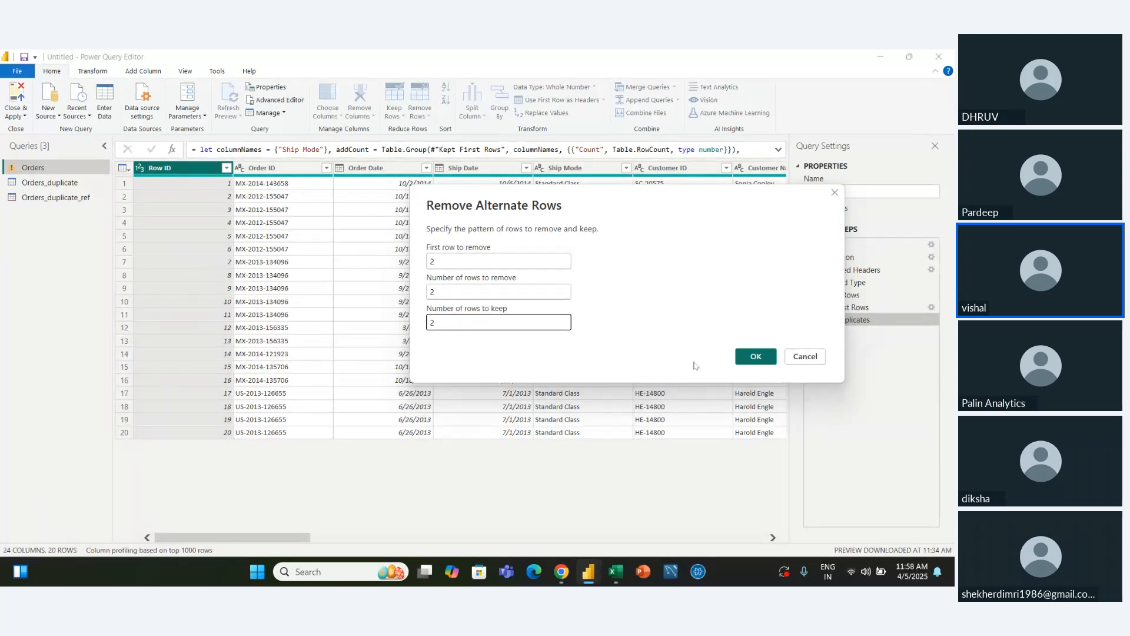
pyautogui.click(758, 360)
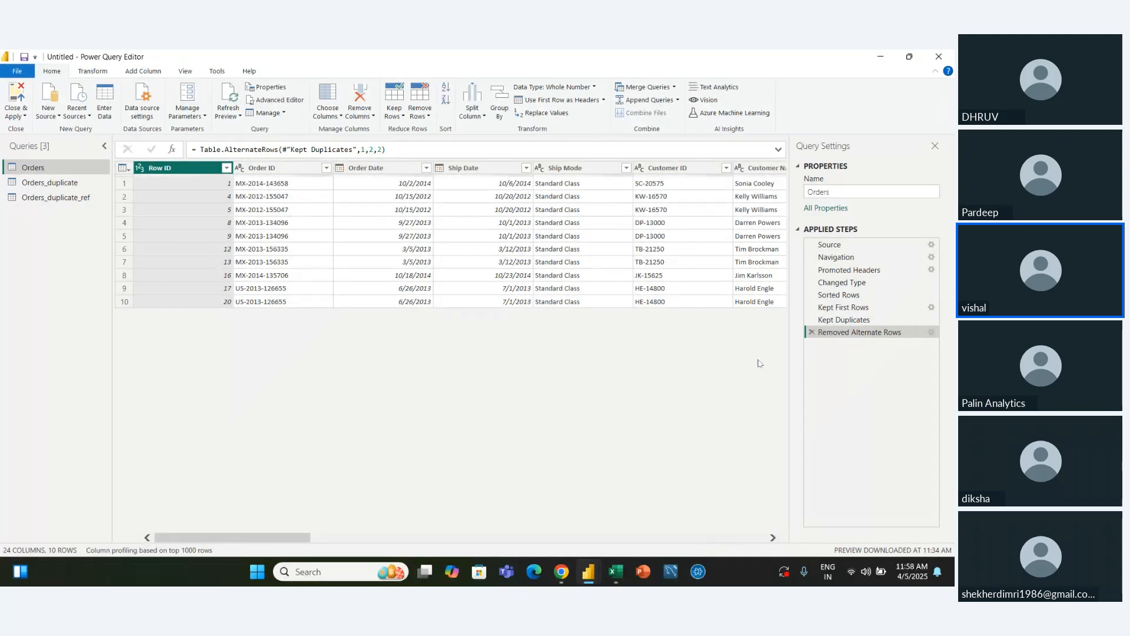
pyautogui.click(812, 333)
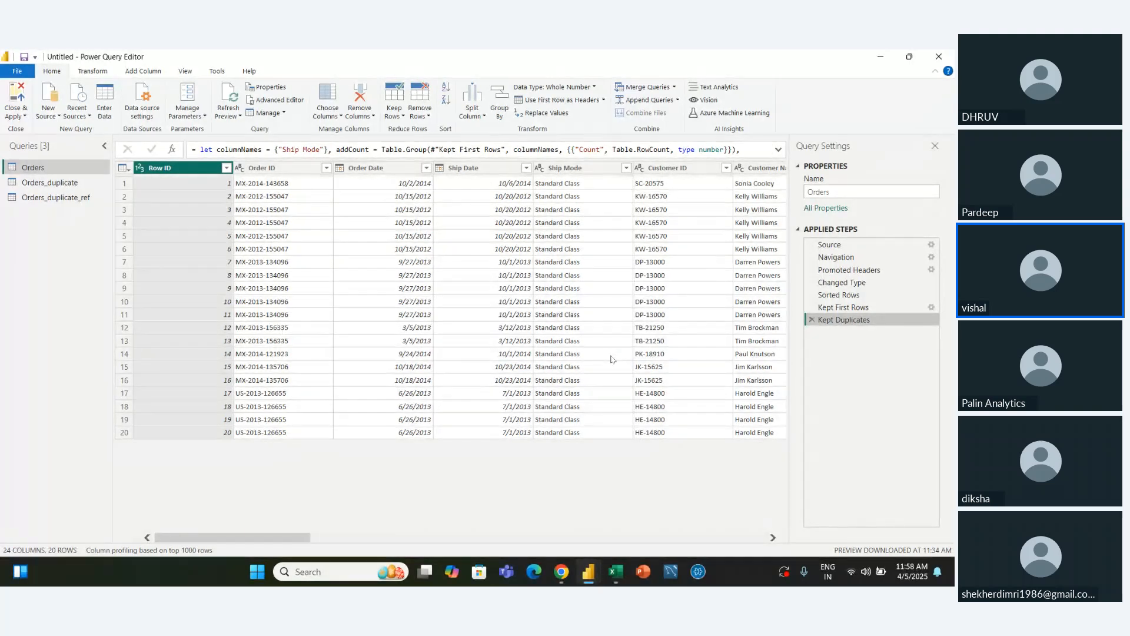
# Remove the Orders rows with duplicate values in the Customer ID column, and delete the added step
pyautogui.click(429, 116)
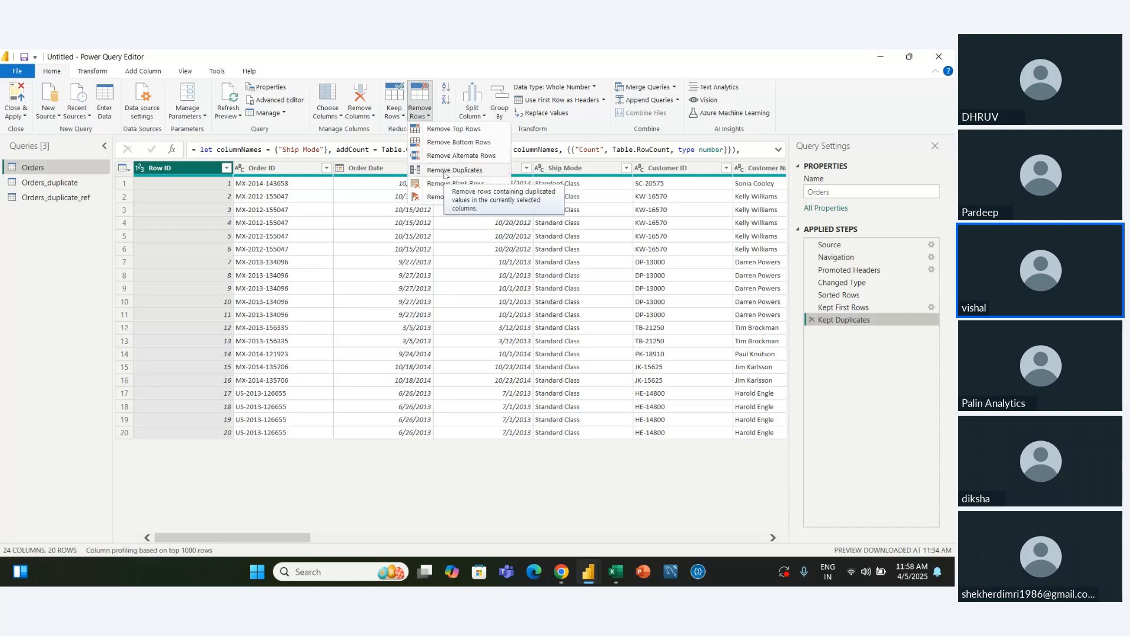
pyautogui.click(487, 263)
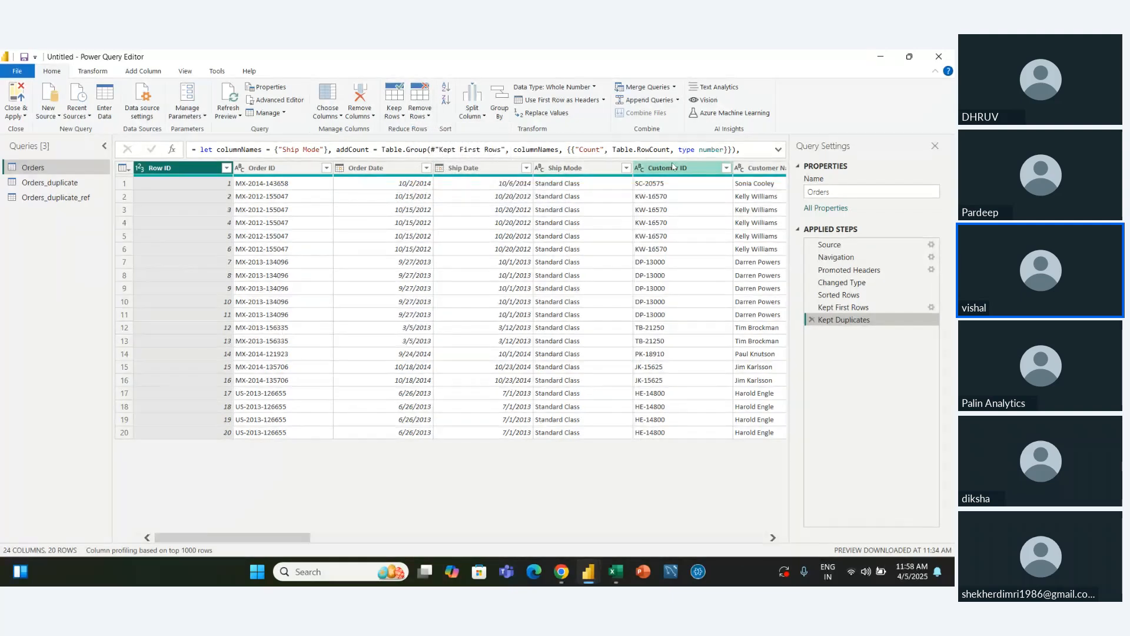
pyautogui.click(673, 166)
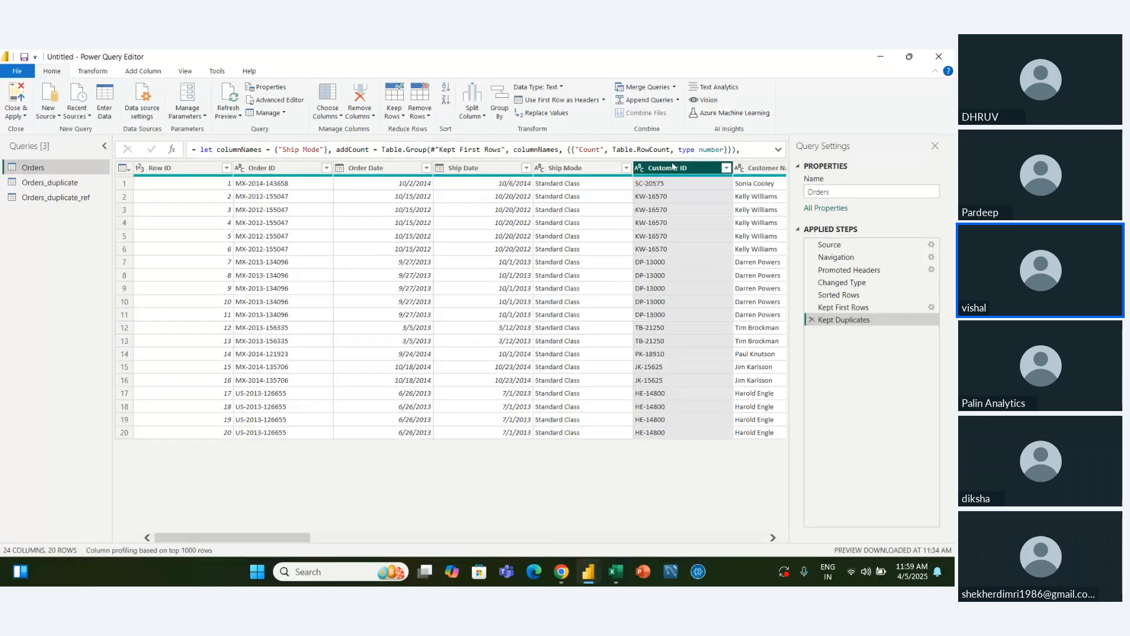
pyautogui.click(644, 357)
pyautogui.click(658, 184)
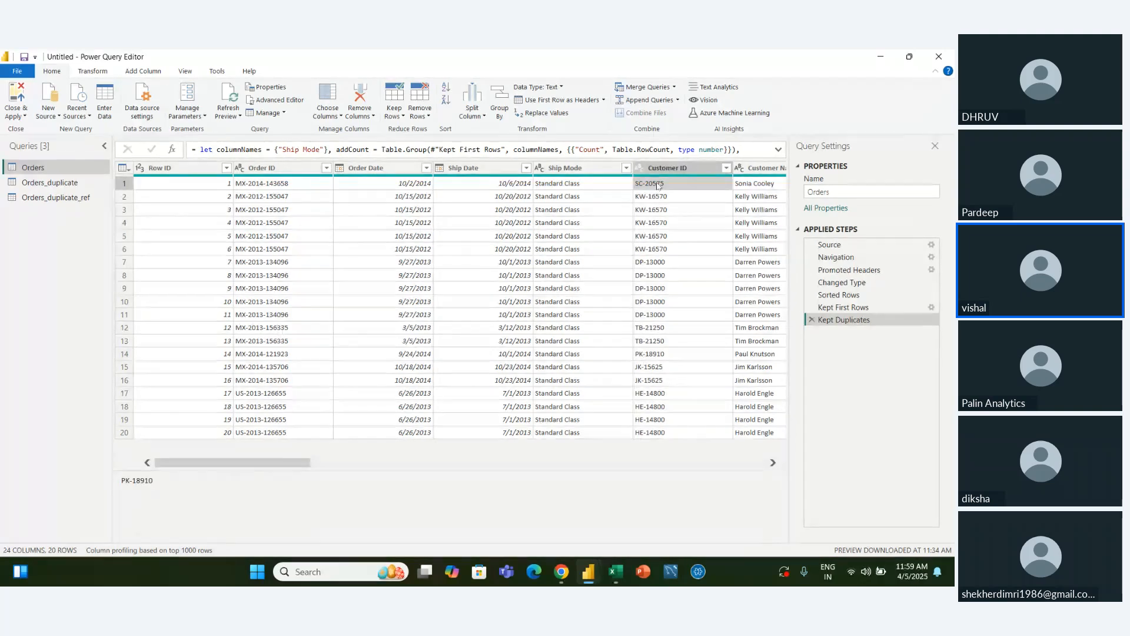
pyautogui.click(671, 171)
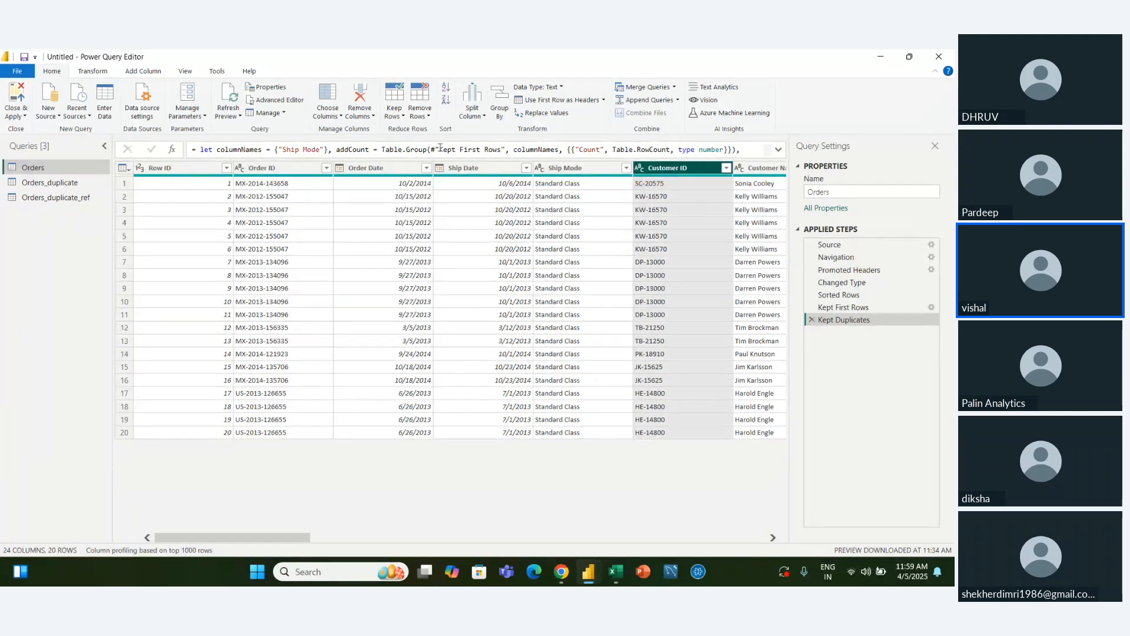
pyautogui.click(420, 121)
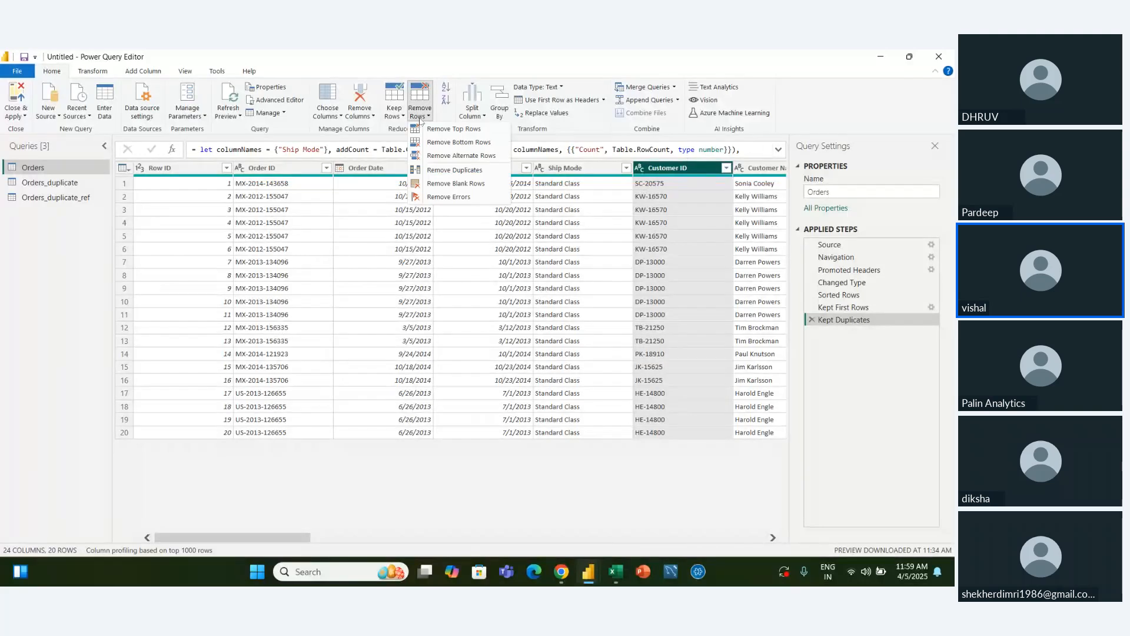
pyautogui.click(452, 173)
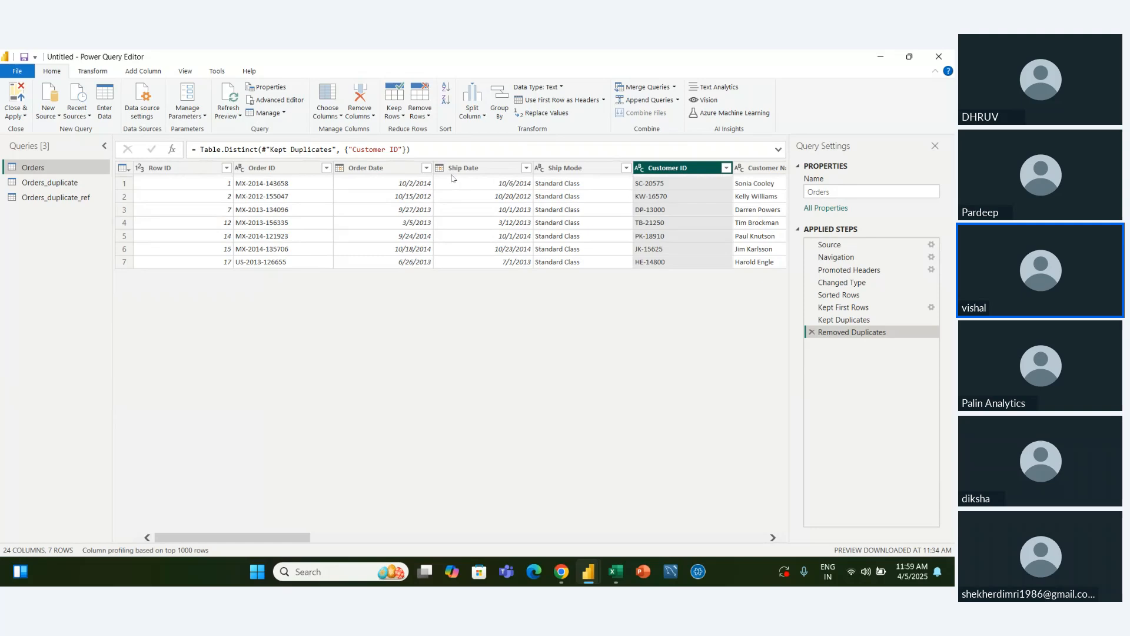
pyautogui.click(811, 332)
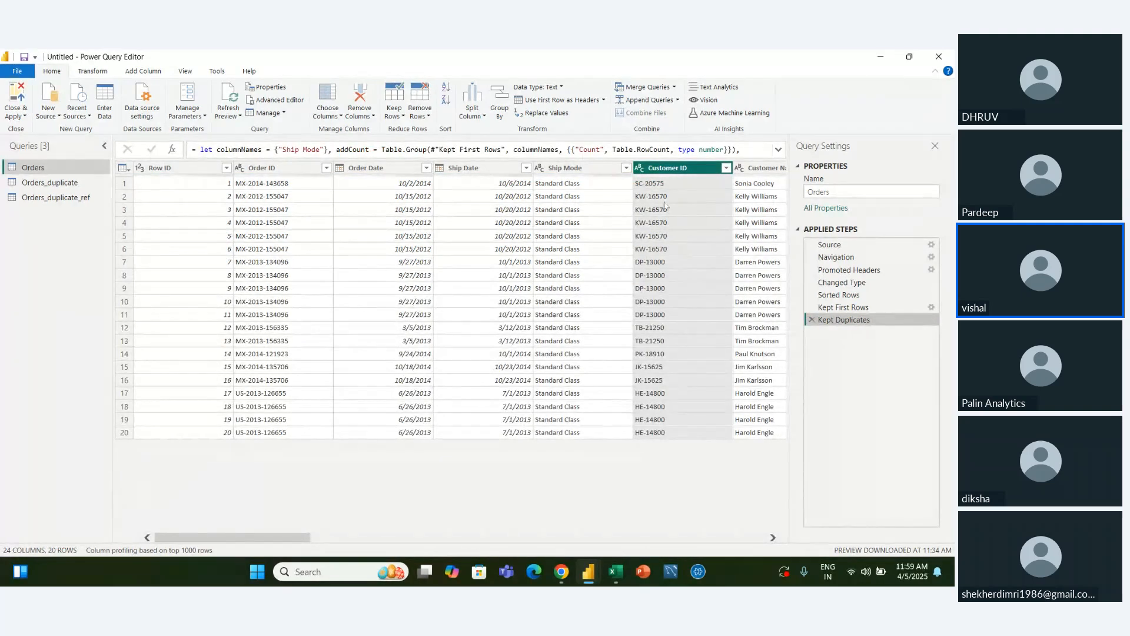
# Examine the repeated Customer ID values in rows 2 to 6 of the Orders query
pyautogui.click(665, 199)
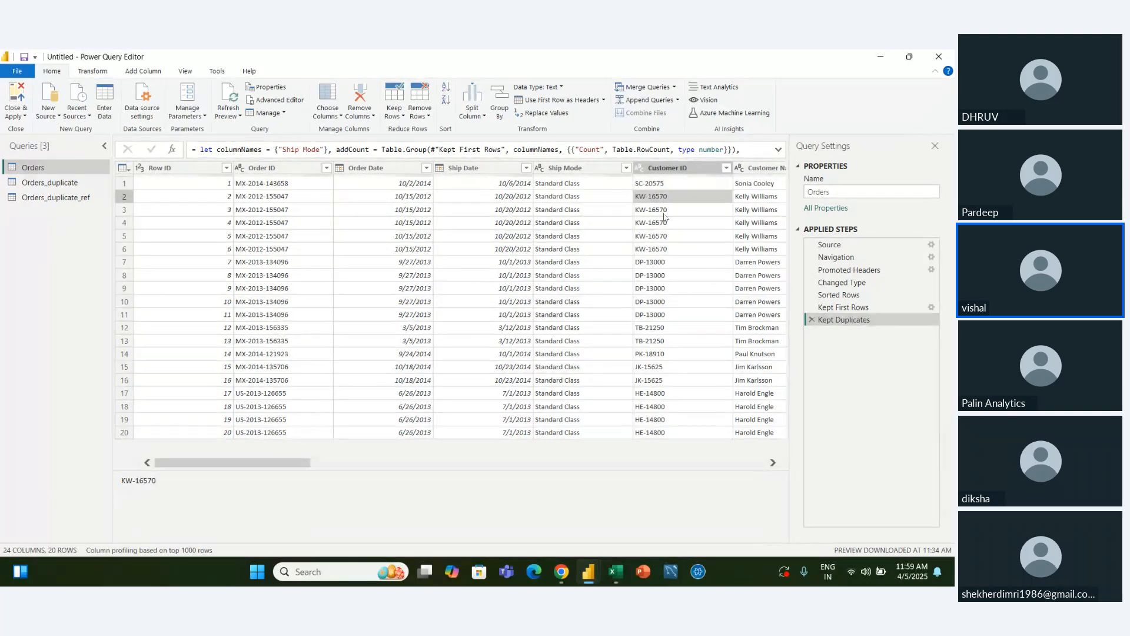
pyautogui.click(666, 210)
pyautogui.click(665, 224)
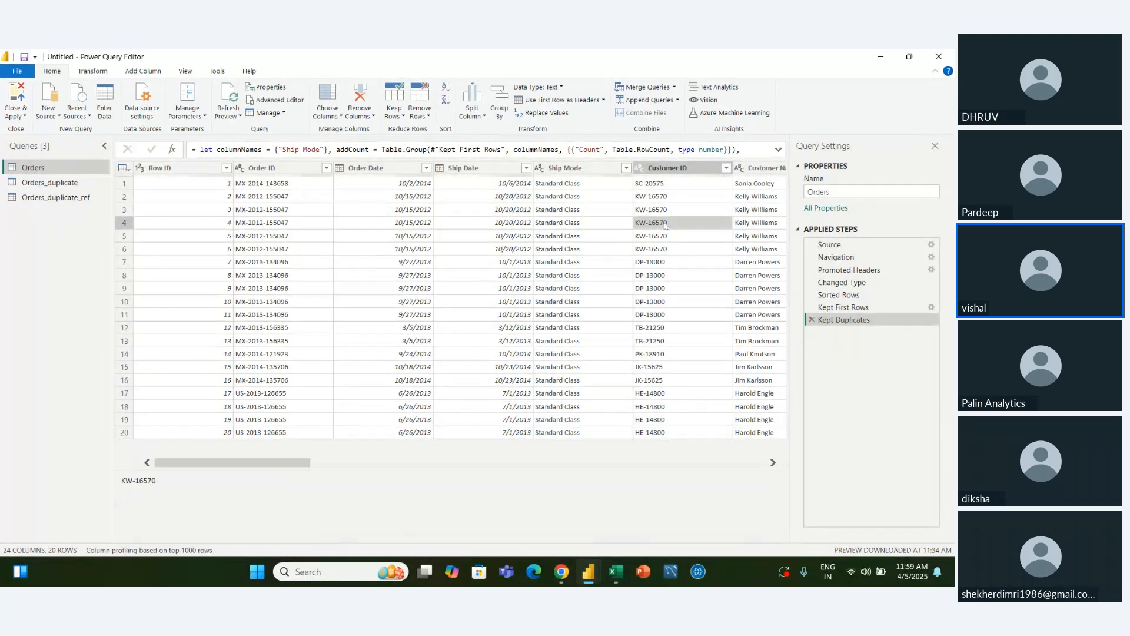
pyautogui.press('Down')
pyautogui.press('Down')
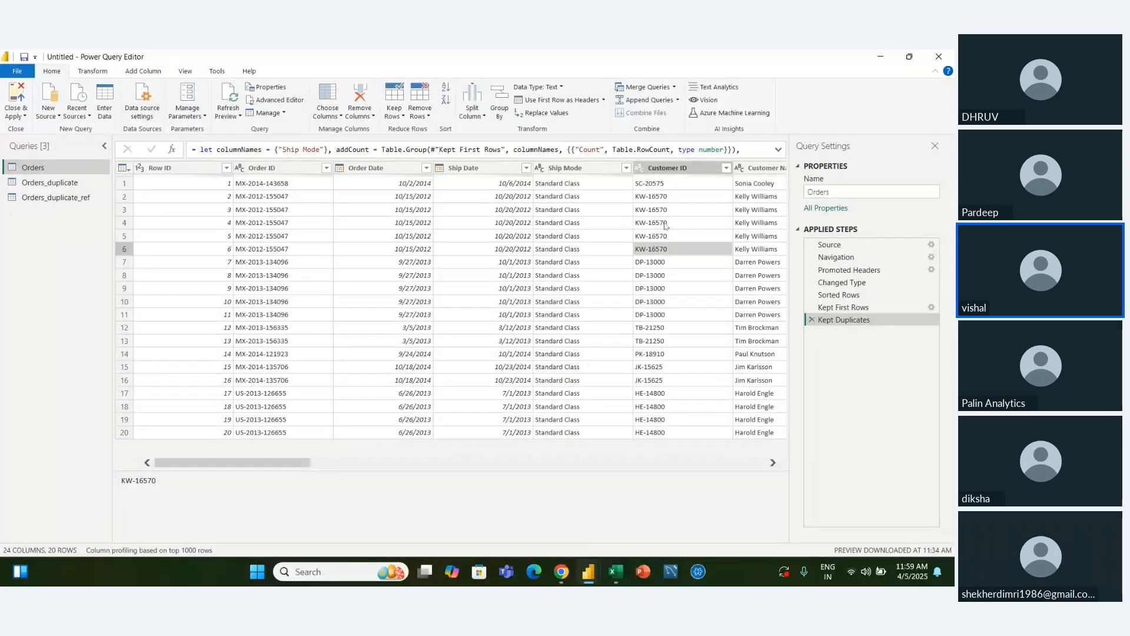
pyautogui.press('Up')
pyautogui.press('Up')
pyautogui.press('Up')
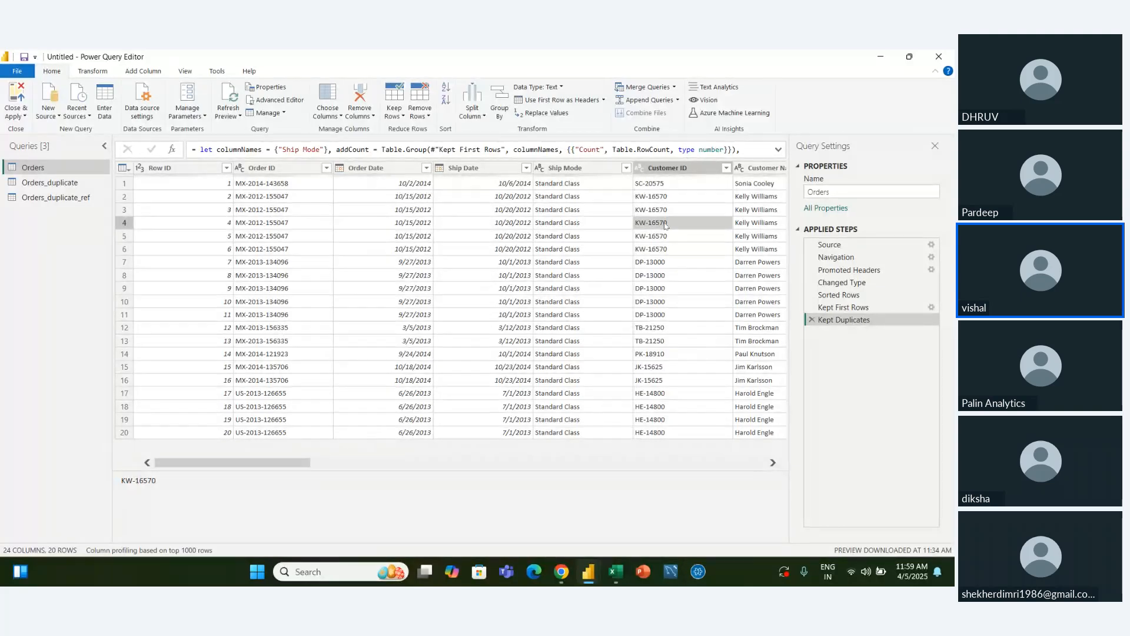
pyautogui.press('Up')
pyautogui.press('Up')
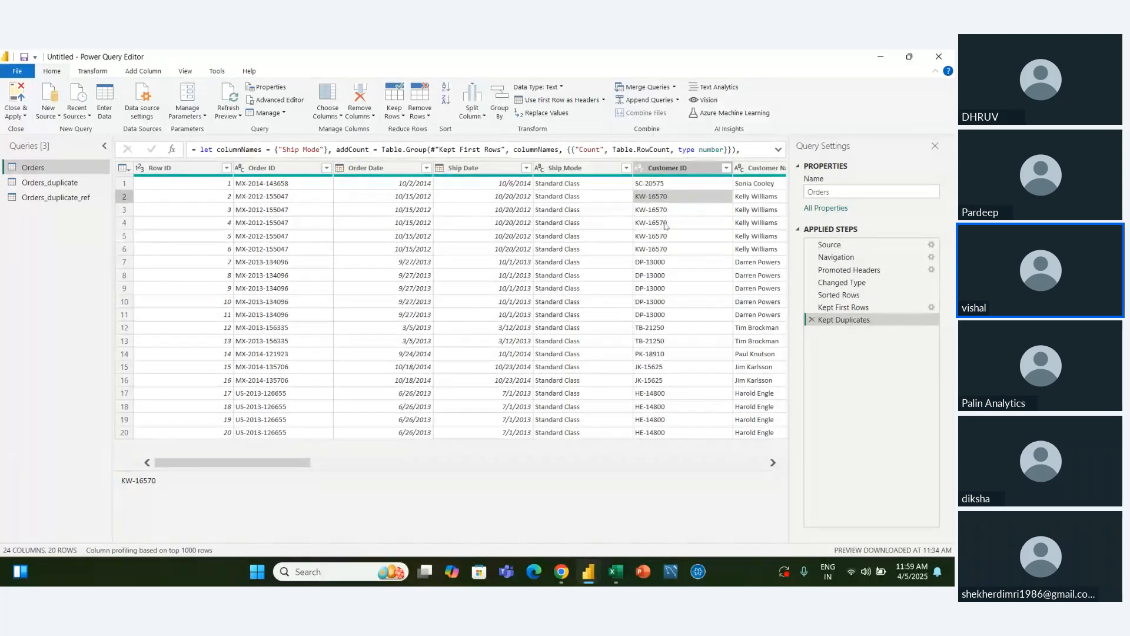
# Examine the repeated Customer ID values further down the Orders query, from row 3 to row 17
pyautogui.press('Down')
pyautogui.press('Down')
pyautogui.press('Down')
pyautogui.press('Down')
pyautogui.press('Down')
pyautogui.press('Down')
pyautogui.press('Down')
pyautogui.press('Down')
pyautogui.press('Down')
pyautogui.press('Down')
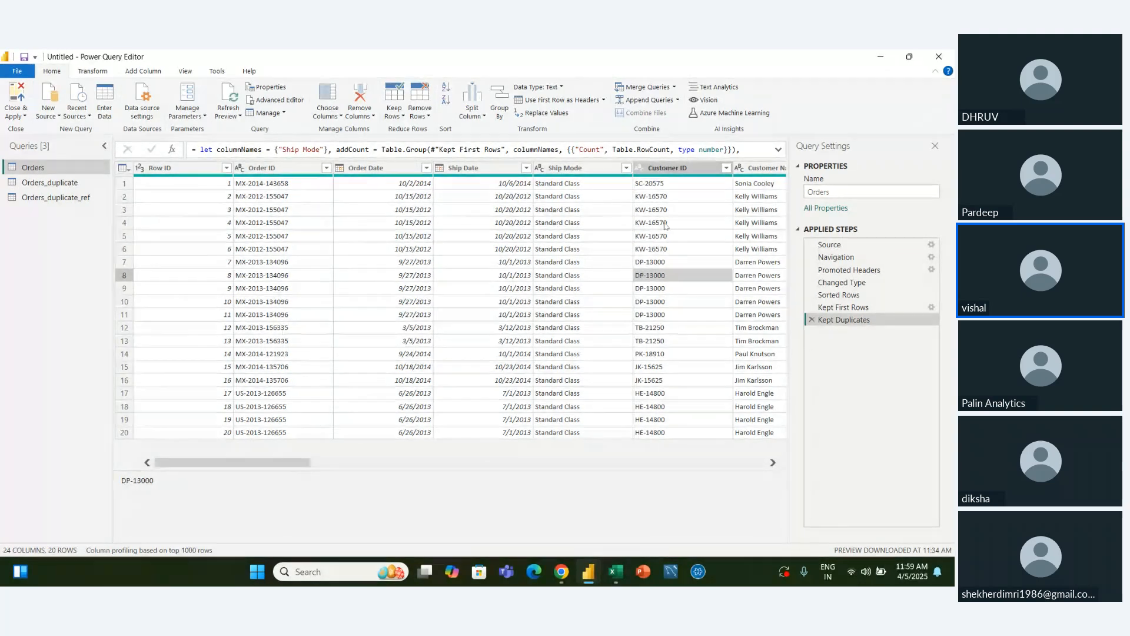
pyautogui.press('Down')
pyautogui.press('Down')
pyautogui.press('Down')
pyautogui.press('Down')
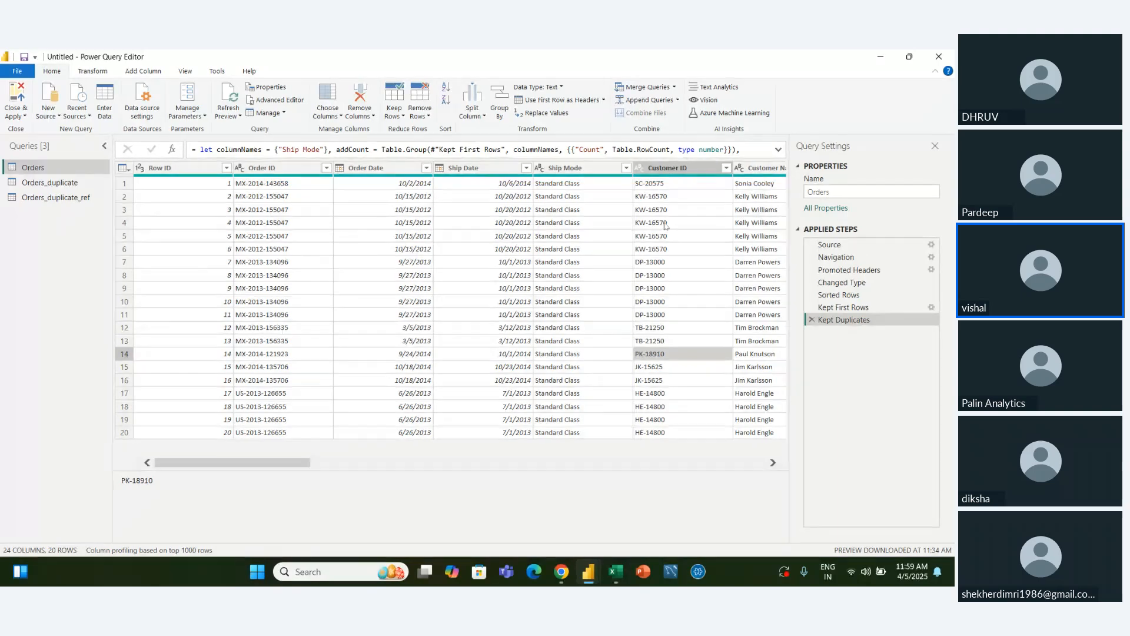
pyautogui.press('Down')
pyautogui.press('Down')
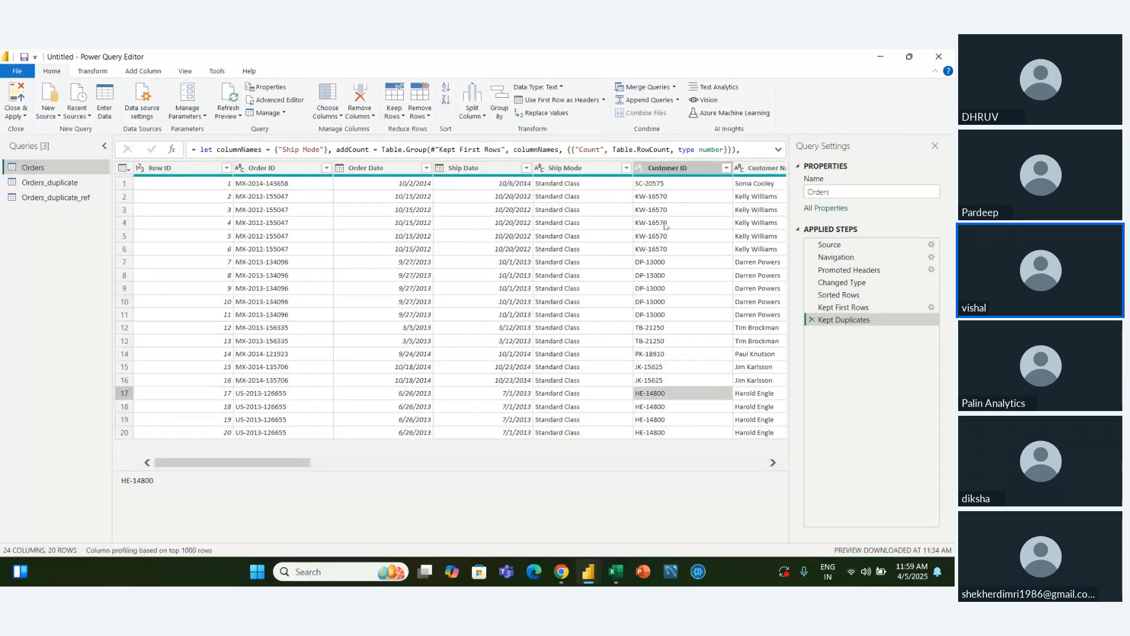
# Remove the Orders rows with duplicate values in the Customer ID column
pyautogui.click(673, 170)
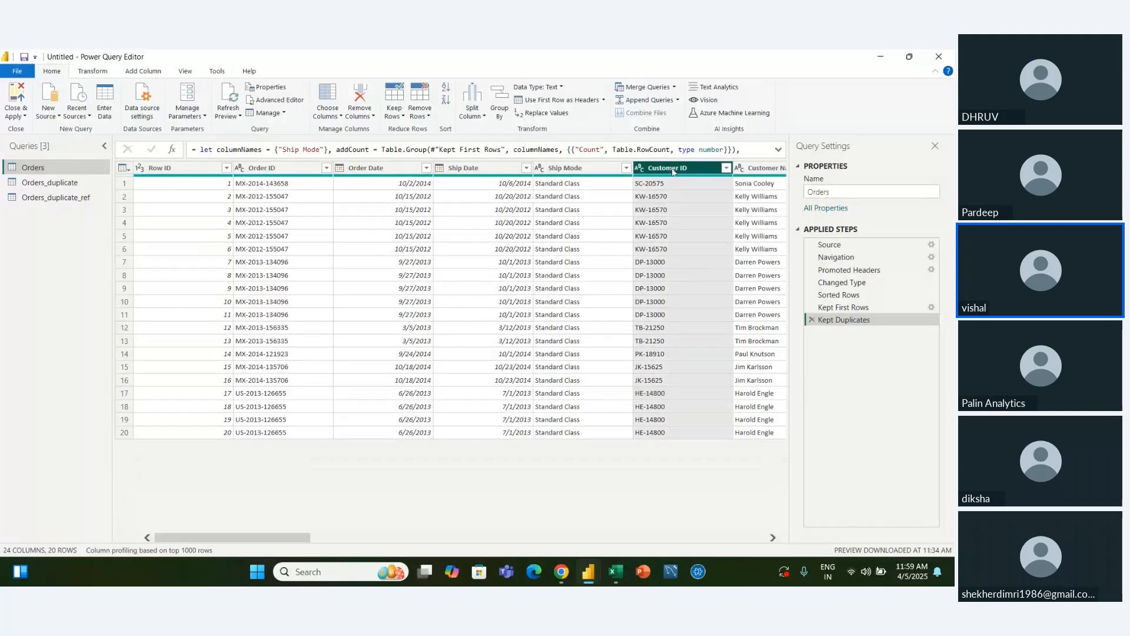
pyautogui.click(416, 116)
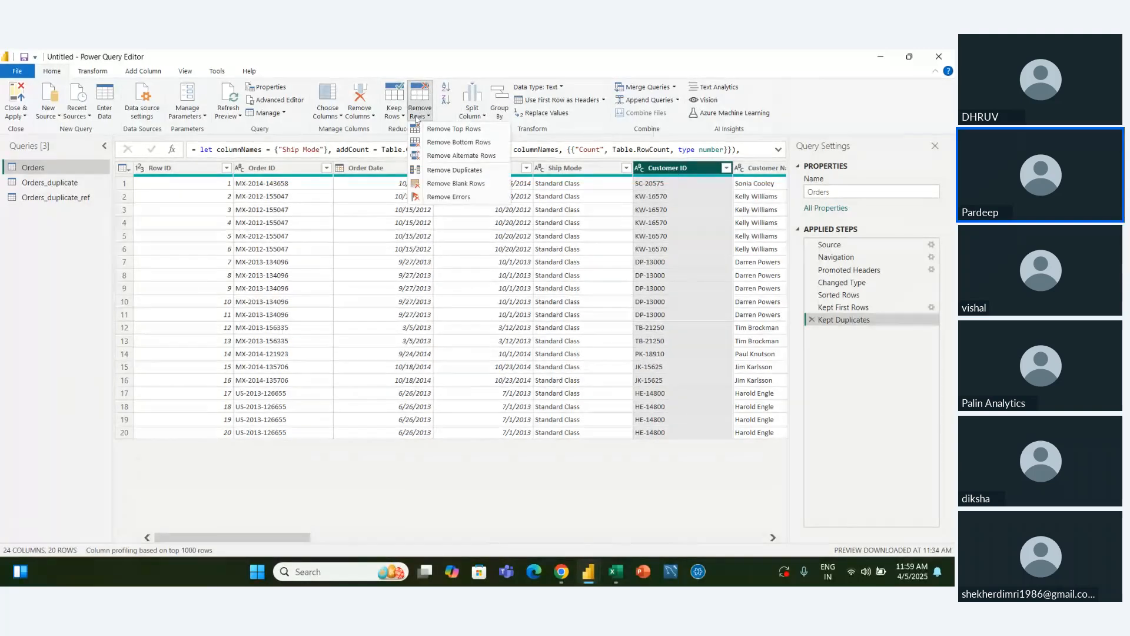
pyautogui.click(441, 171)
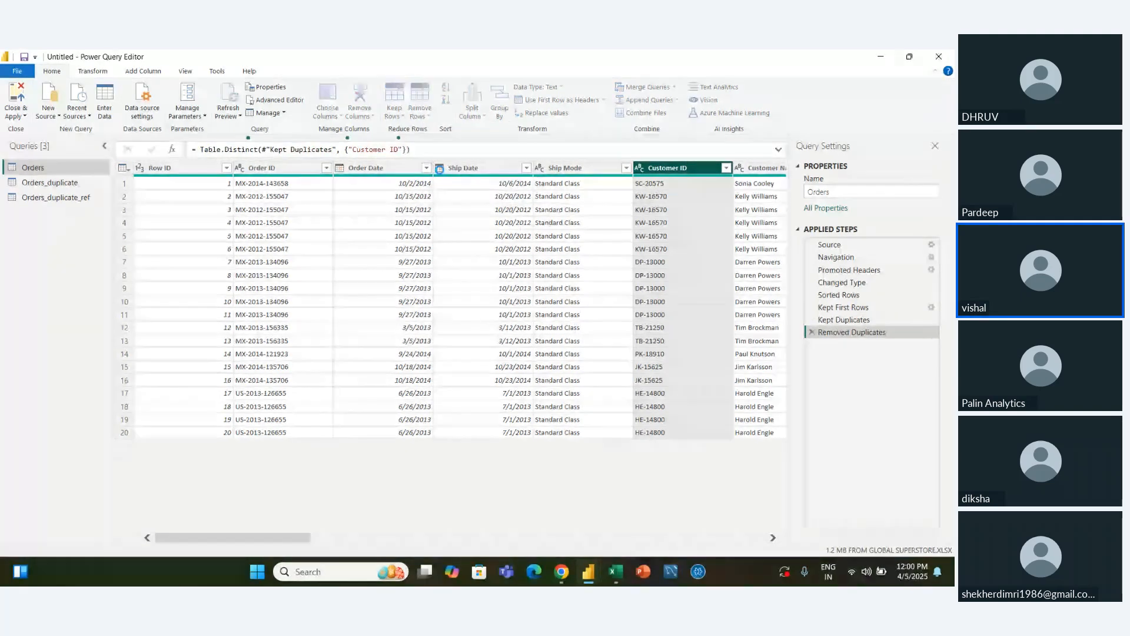
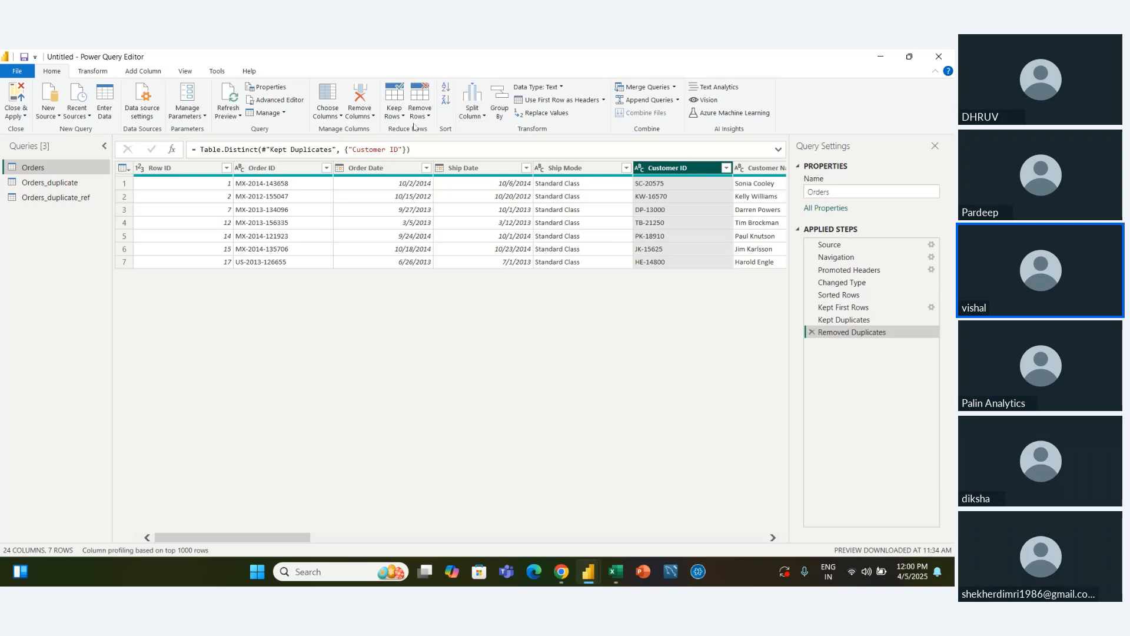
# Go to the Postal Code column of the Orders query
pyautogui.click(432, 122)
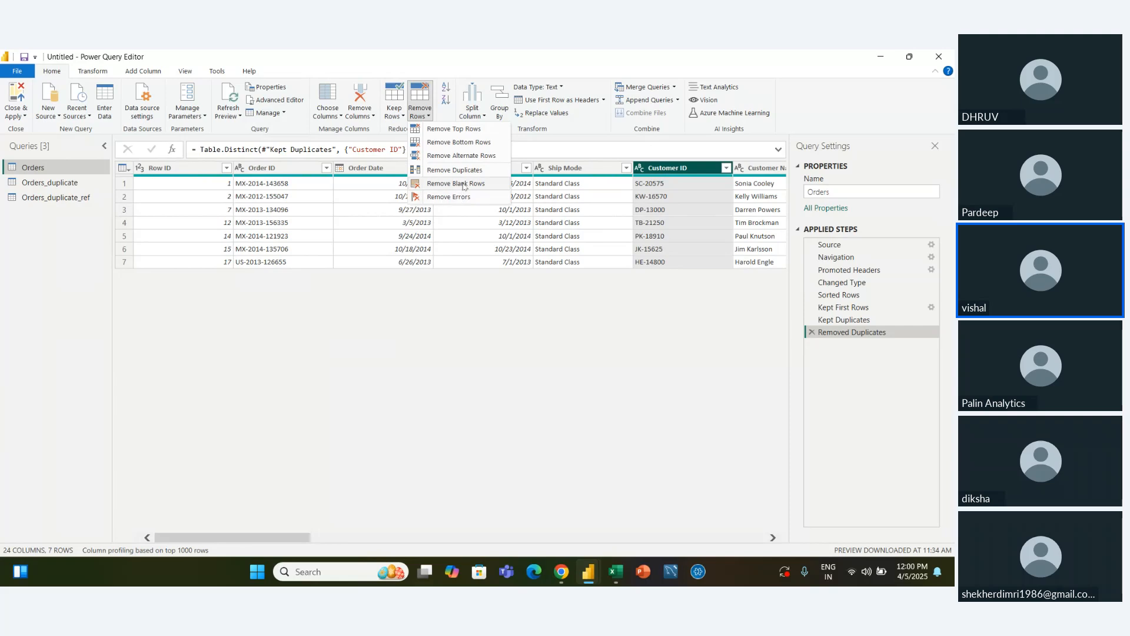
pyautogui.hscroll(10, 504, 242)
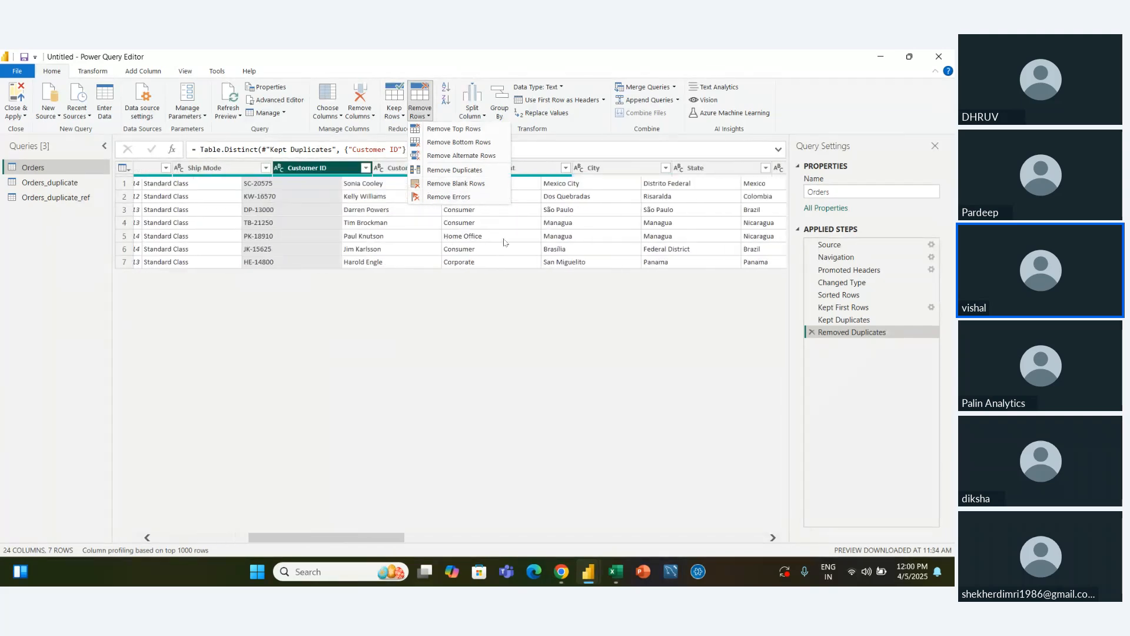
pyautogui.hscroll(2, 504, 242)
pyautogui.click(590, 174)
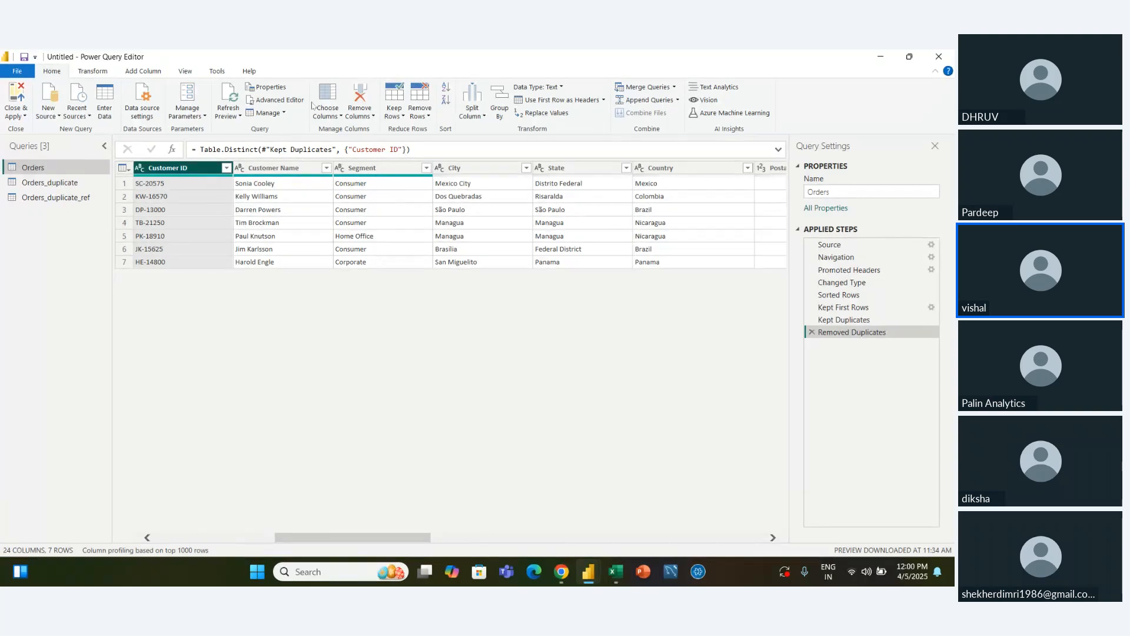
pyautogui.click(339, 116)
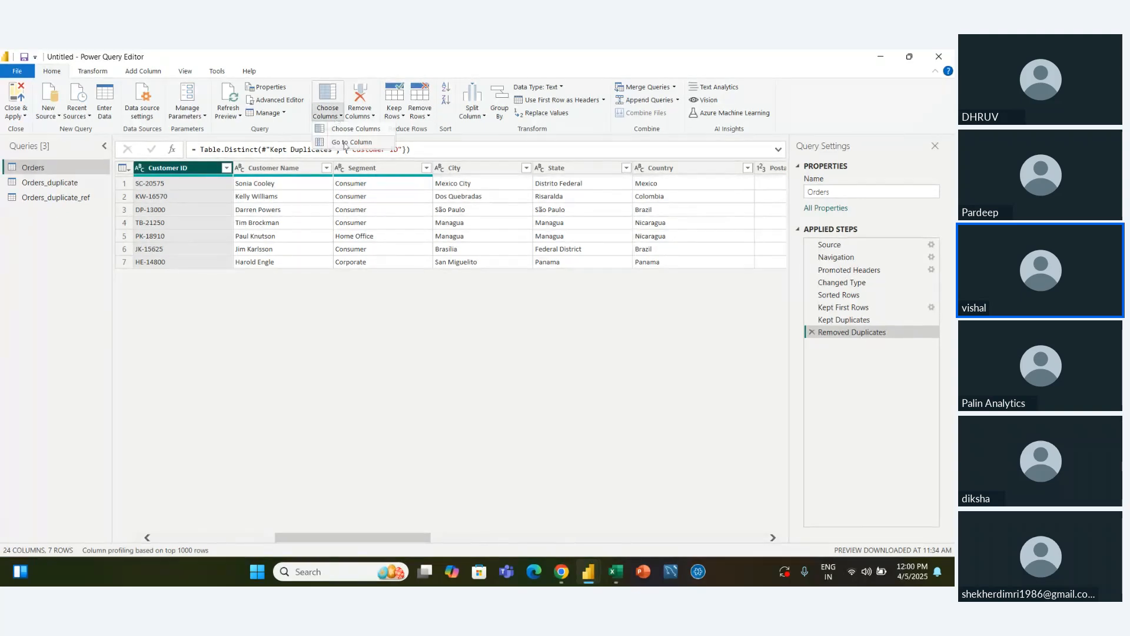
pyautogui.click(347, 145)
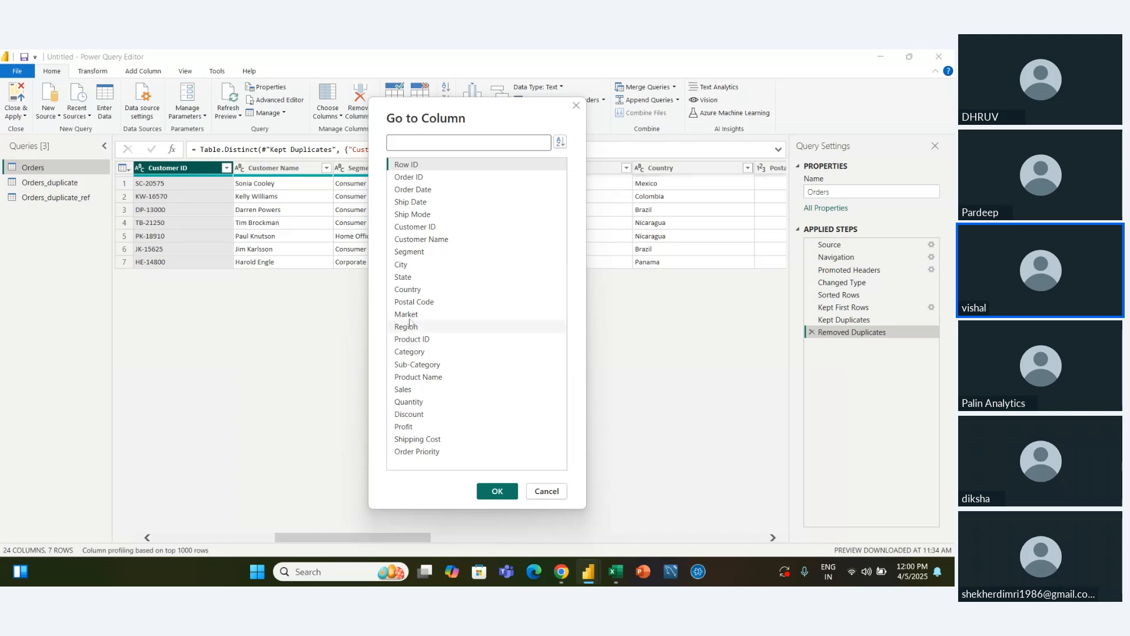
pyautogui.click(415, 301)
pyautogui.click(510, 492)
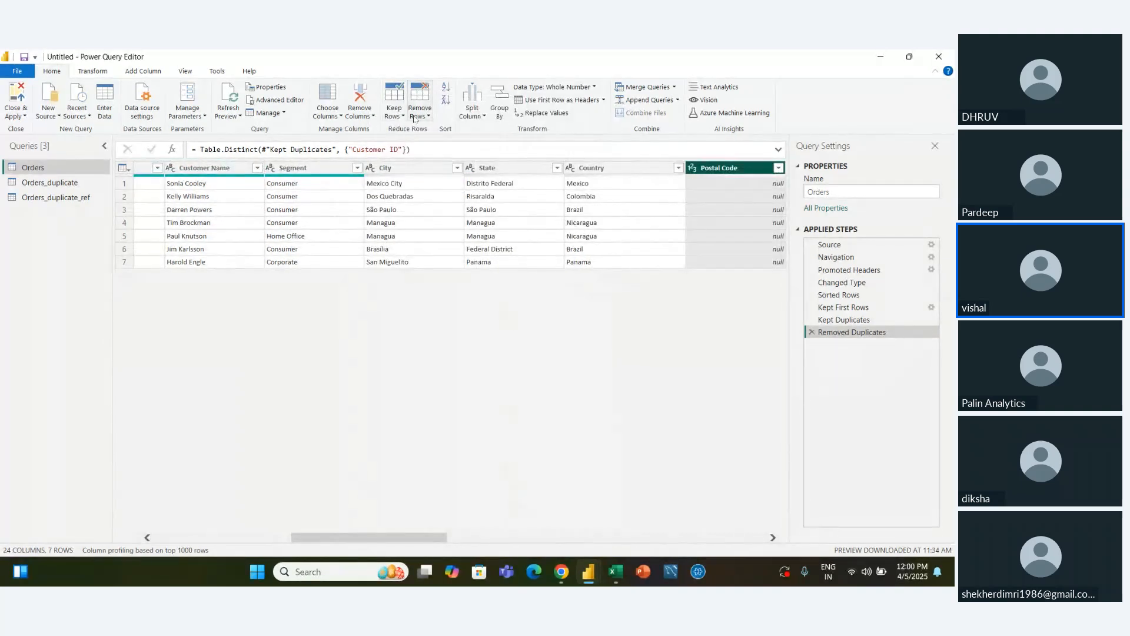
# Remove the blank rows from the Orders query, and delete the added step
pyautogui.click(421, 113)
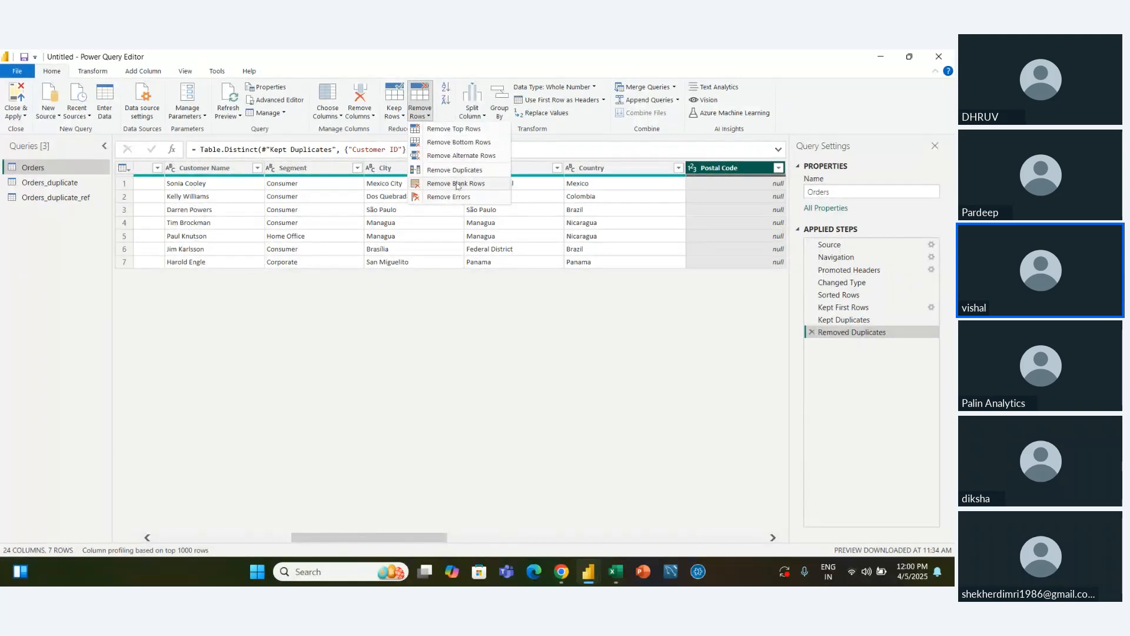
pyautogui.click(456, 183)
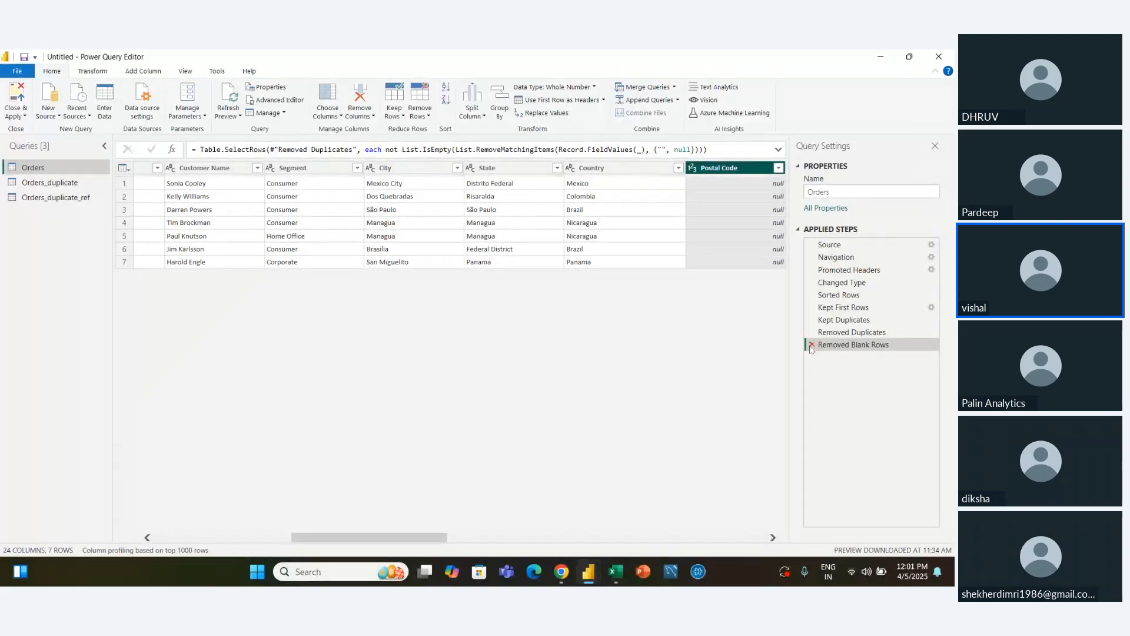
pyautogui.click(812, 345)
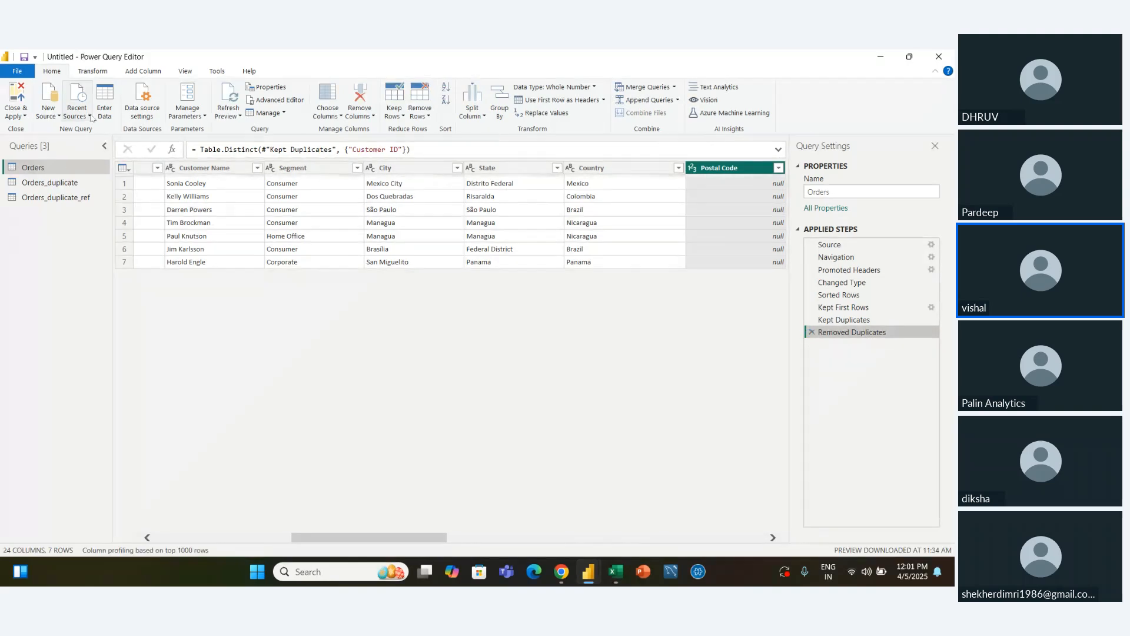
# Start a manually entered table and rename its first column as Data
pyautogui.click(105, 103)
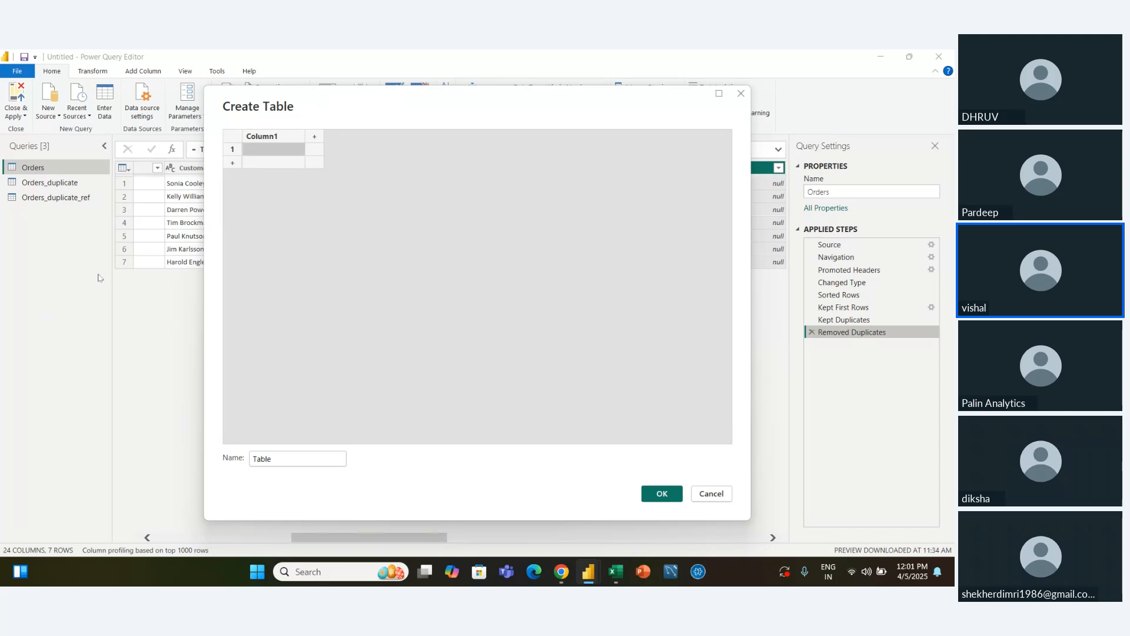
pyautogui.doubleClick(264, 136)
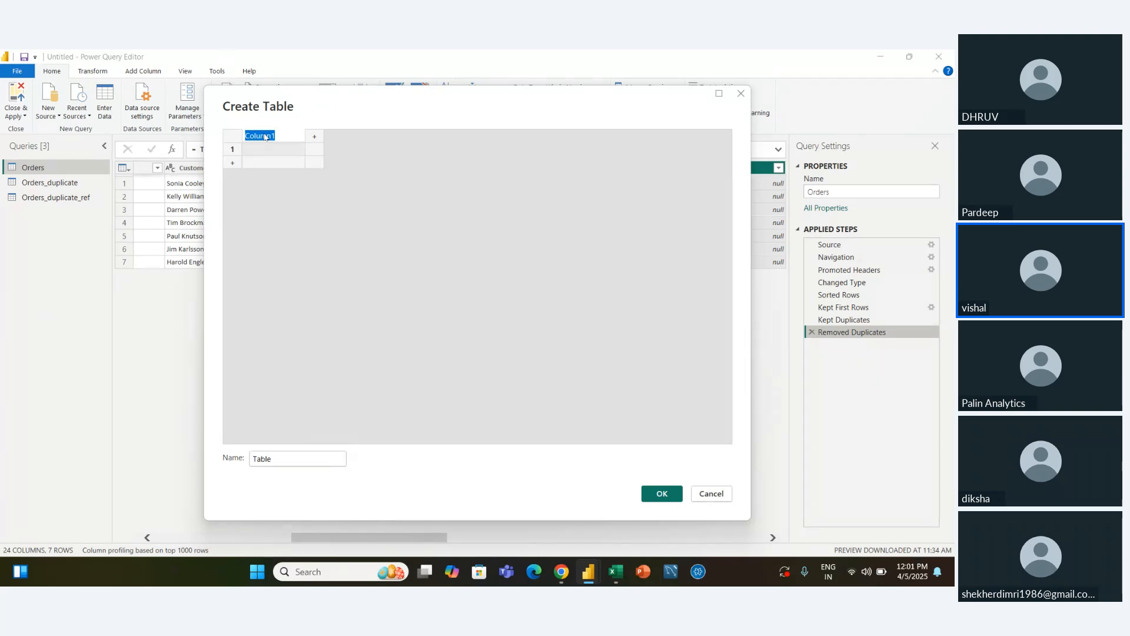
pyautogui.write('Data')
pyautogui.press('Return')
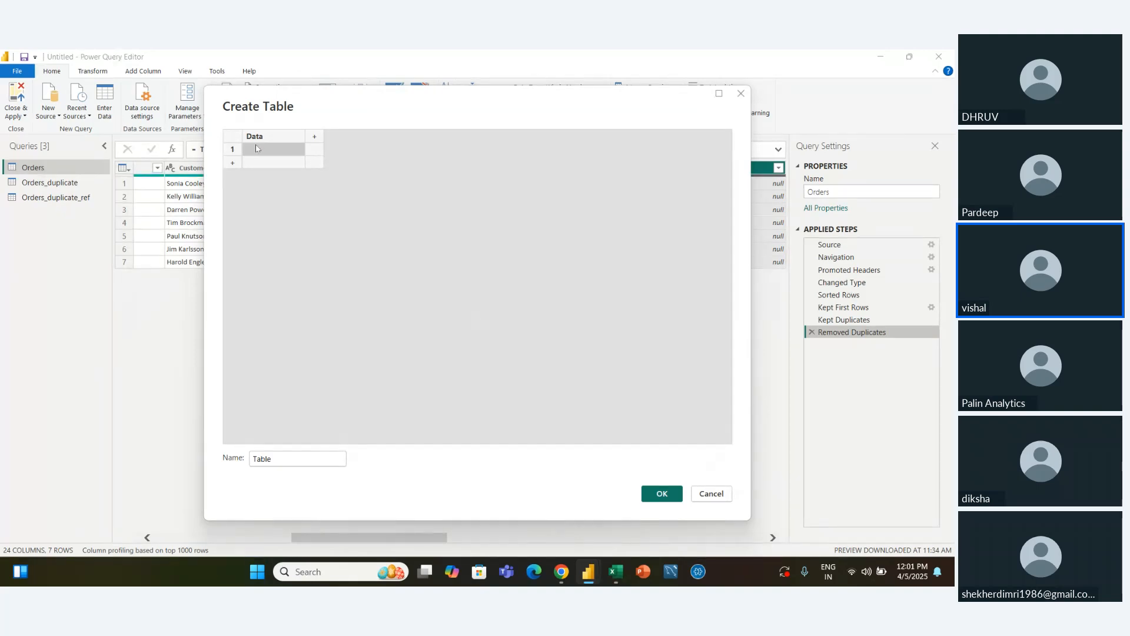
# Enter er in row 1, ty in row 4 and e in row 5 of the Data column, leaving rows 2 and 3 blank
pyautogui.click(256, 148)
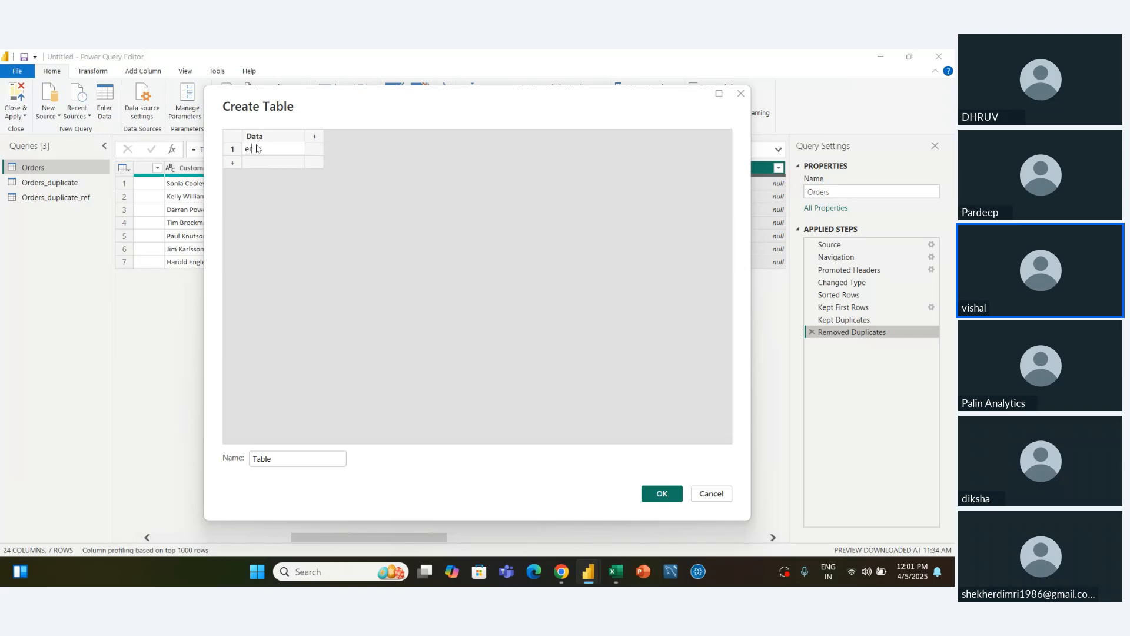
pyautogui.write('er')
pyautogui.press('Return')
pyautogui.press('Return')
pyautogui.press('Return')
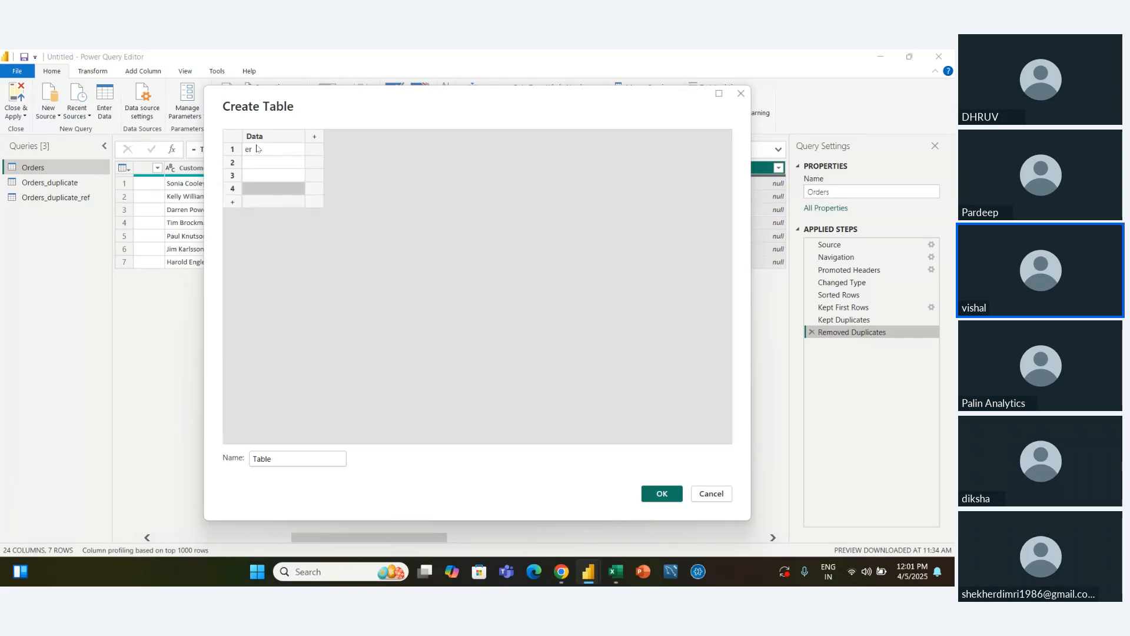
pyautogui.write('ty')
pyautogui.press('Return')
pyautogui.write('e')
# Enter re, we and q in rows 10 to 12 and qw in row 15 of the Data column, leaving the rows between blank
pyautogui.press('Return')
pyautogui.press('Return')
pyautogui.press('Return')
pyautogui.press('Return')
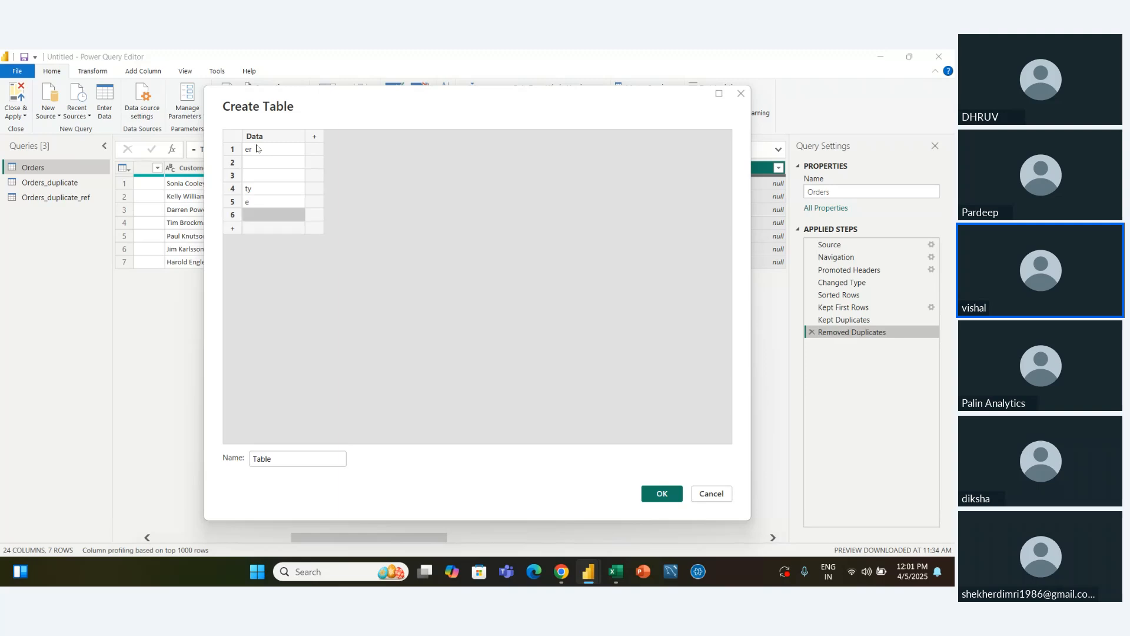
pyautogui.press('Return')
pyautogui.write('re')
pyautogui.press('Return')
pyautogui.write('we')
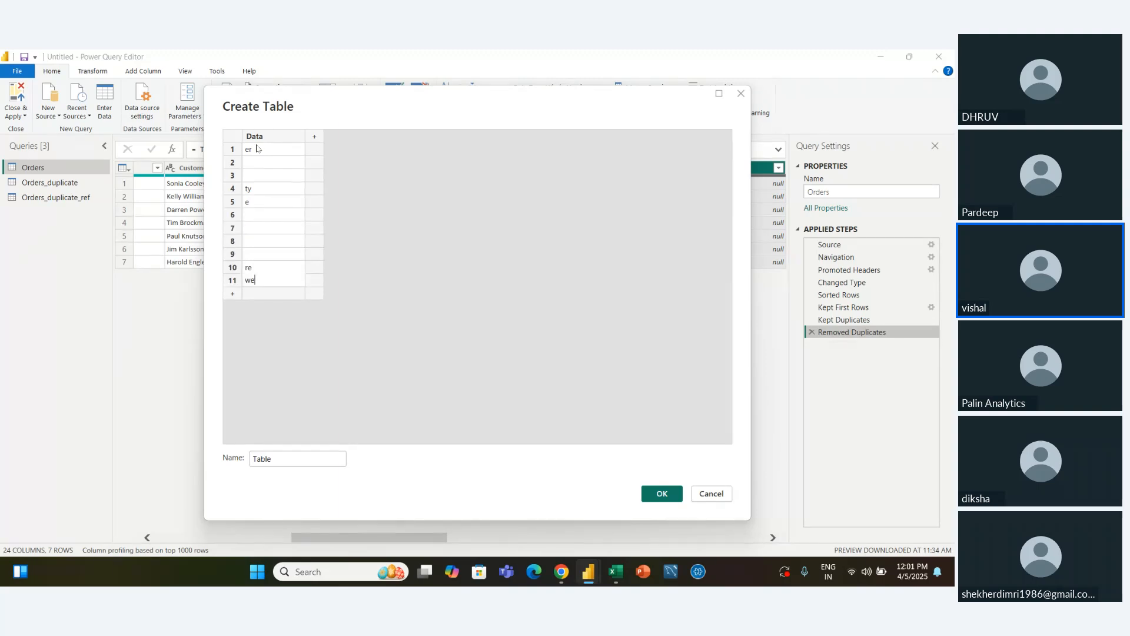
pyautogui.press('Return')
pyautogui.write('q')
pyautogui.press('Return')
pyautogui.press('Return')
pyautogui.press('Return')
pyautogui.write('qw')
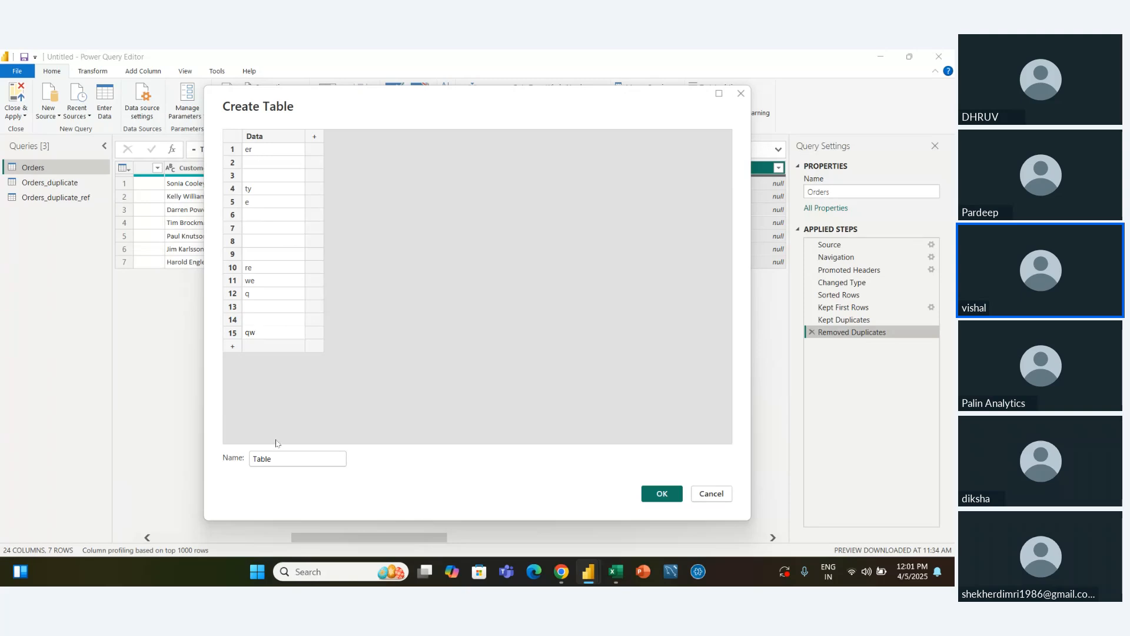
# Name the new table blank test and create it
pyautogui.doubleClick(277, 459)
pyautogui.write('bla')
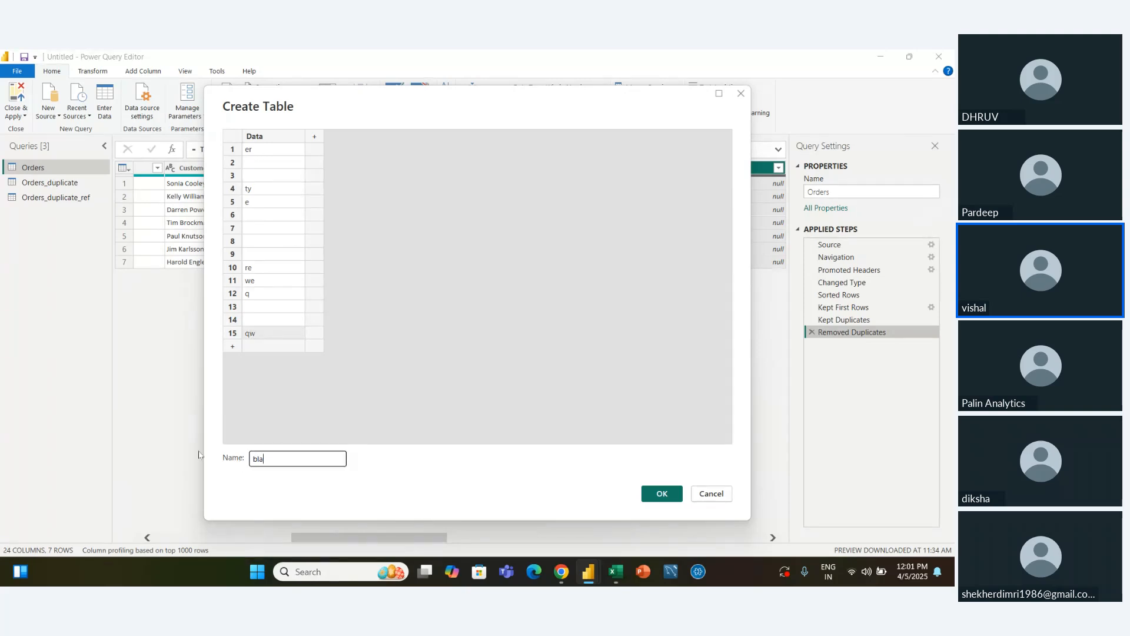
pyautogui.write('nk row')
pyautogui.press('Return')
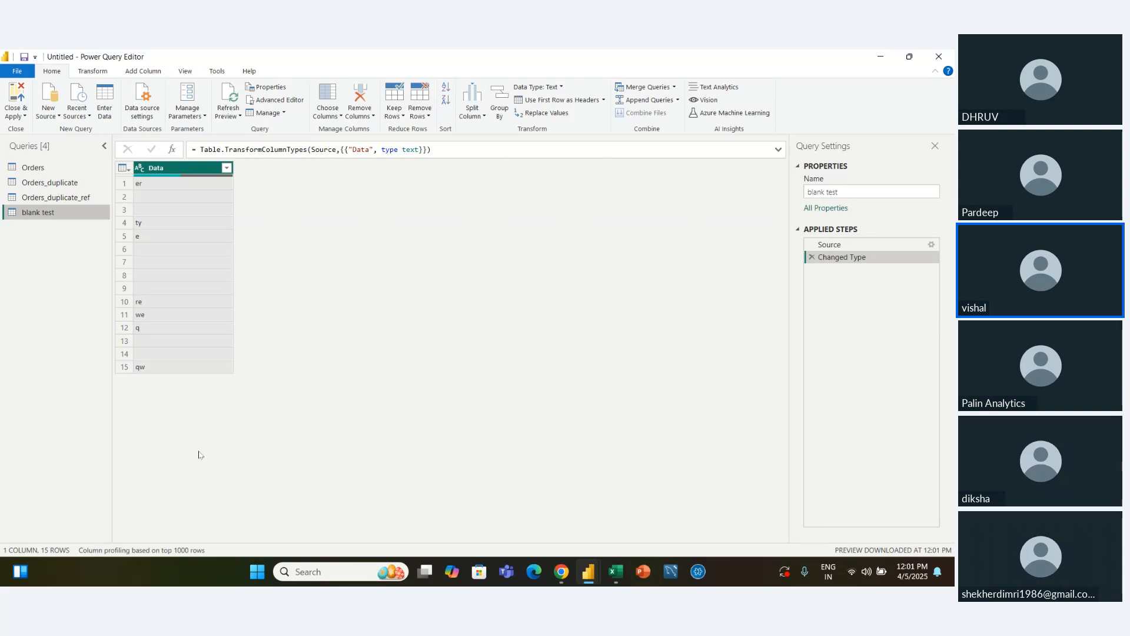
# Remove the blank rows from the blank test query twice, deleting the added step each time
pyautogui.click(431, 114)
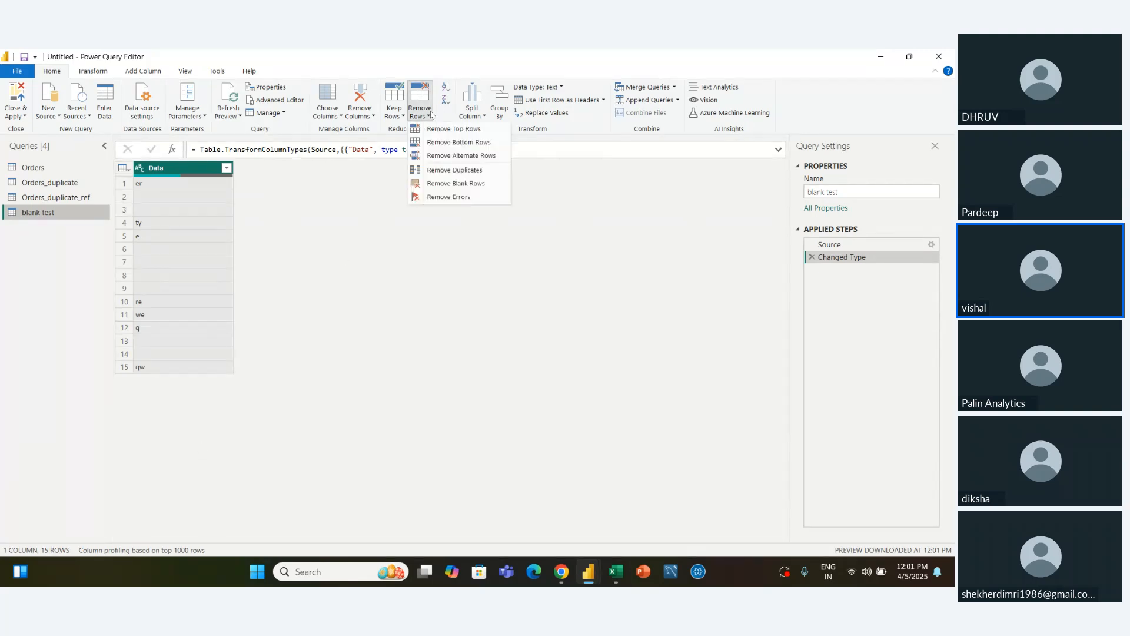
pyautogui.click(455, 183)
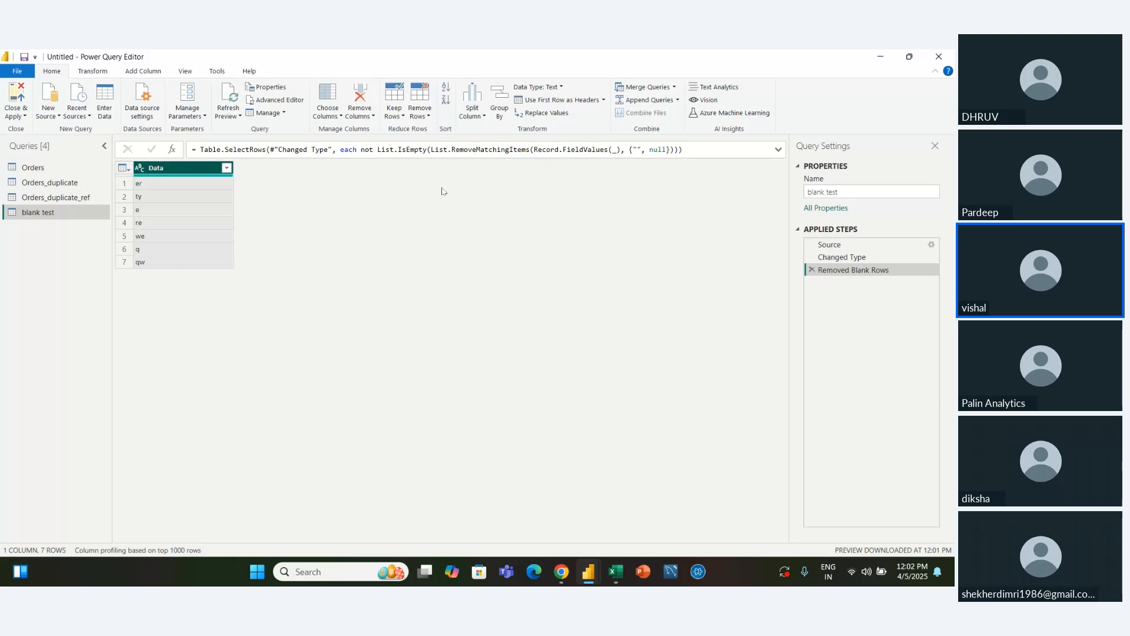
pyautogui.click(812, 270)
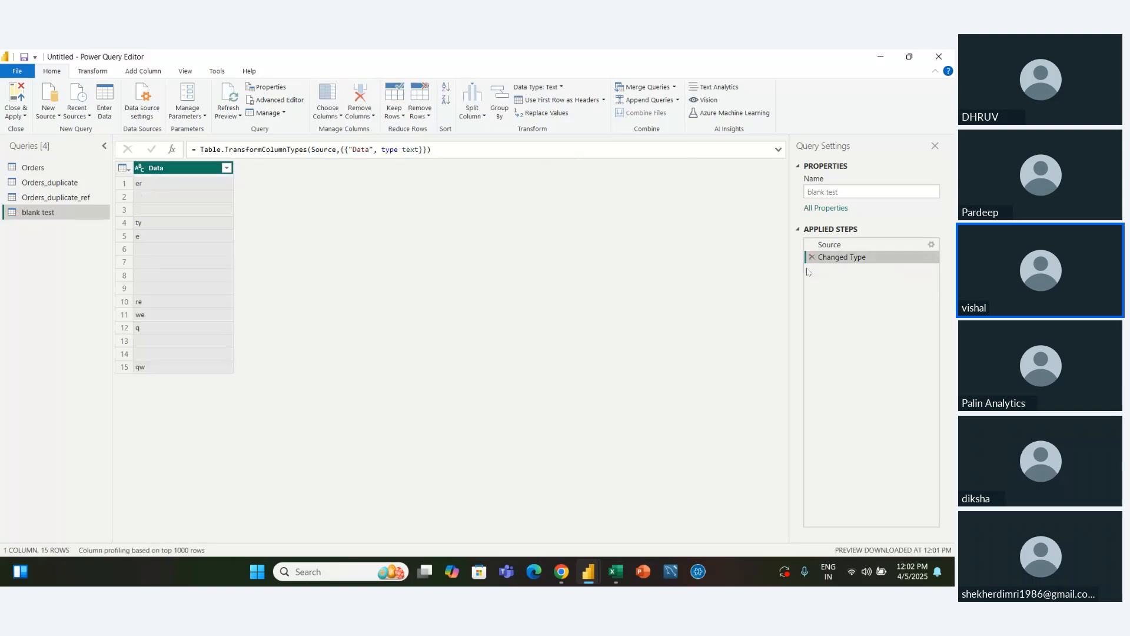
pyautogui.click(420, 112)
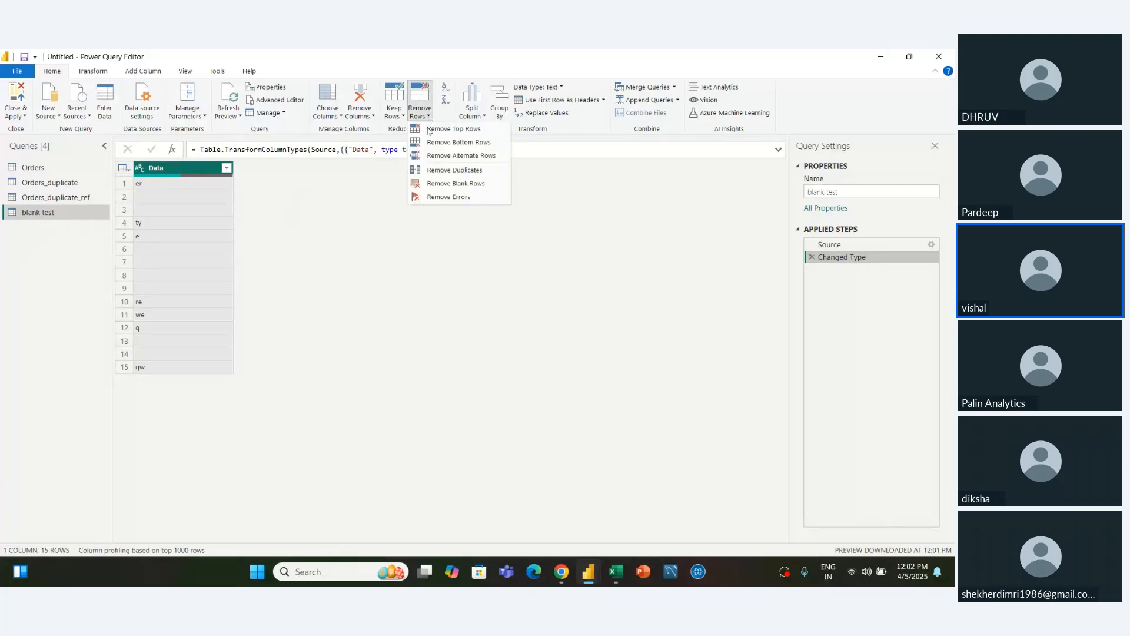
pyautogui.click(436, 184)
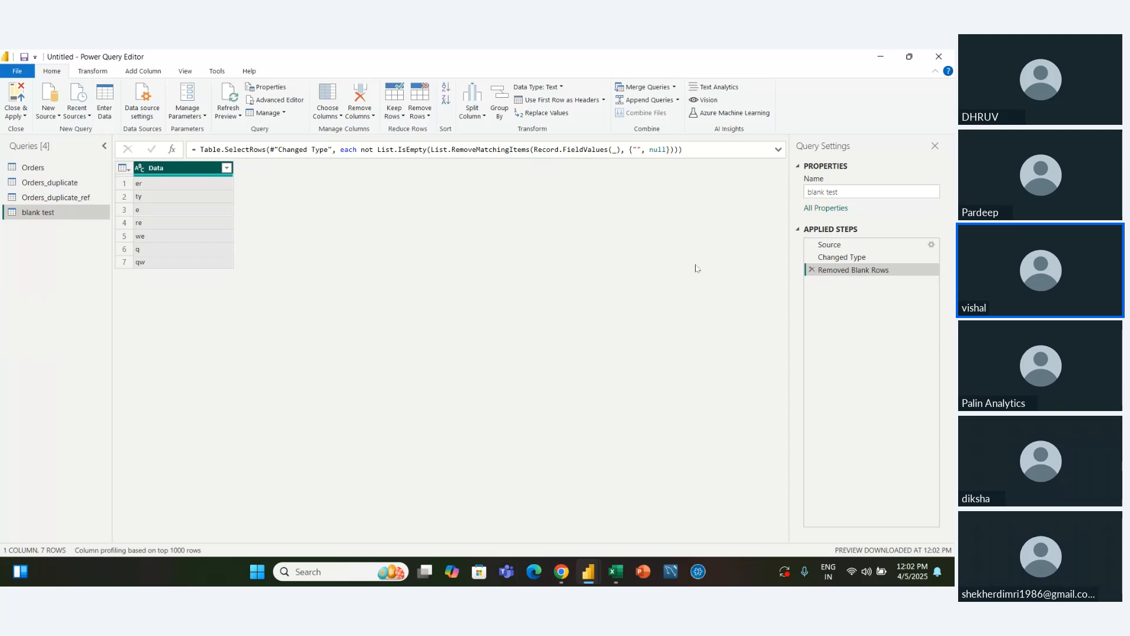
pyautogui.click(812, 270)
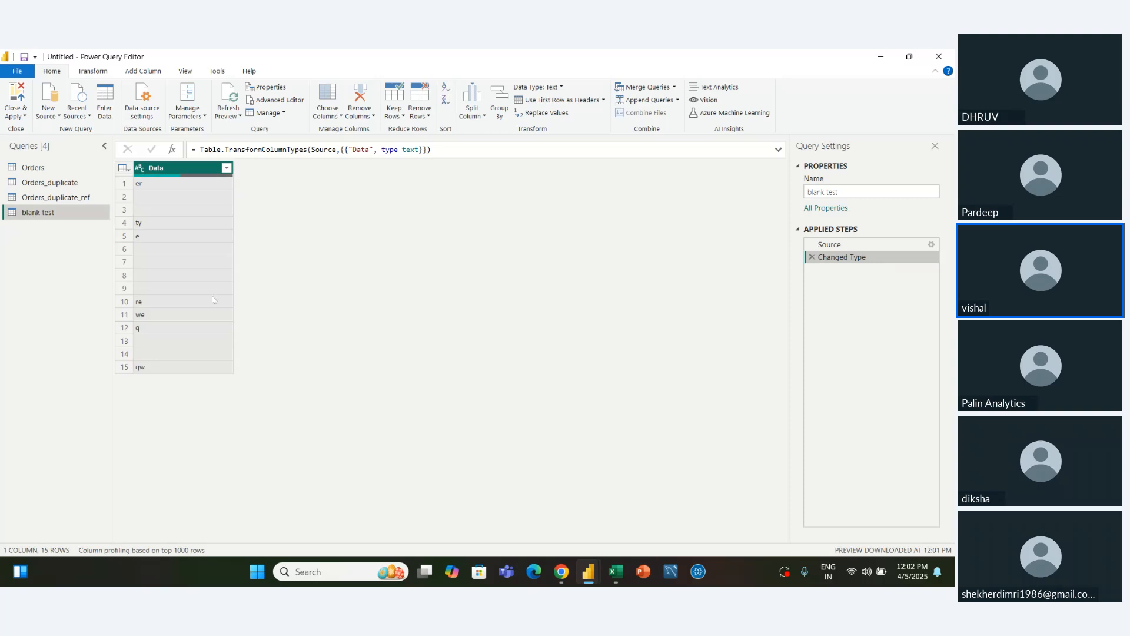
# Delete the Removed Duplicates, Kept Duplicates, Kept First Rows and Sorted Rows steps from the Orders query
pyautogui.click(48, 182)
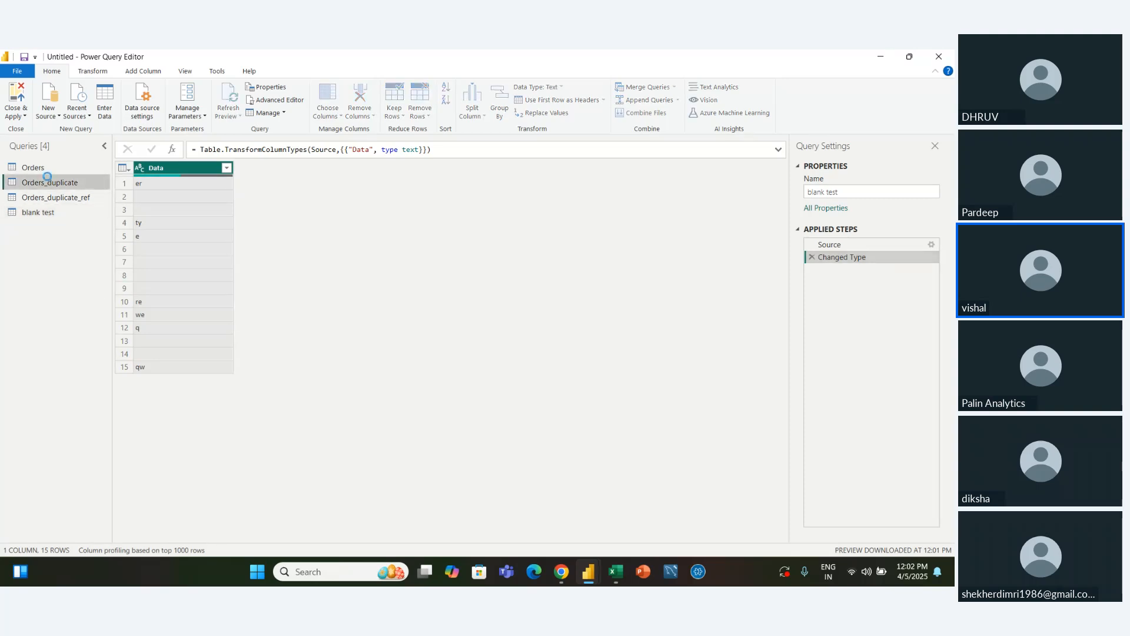
pyautogui.click(45, 169)
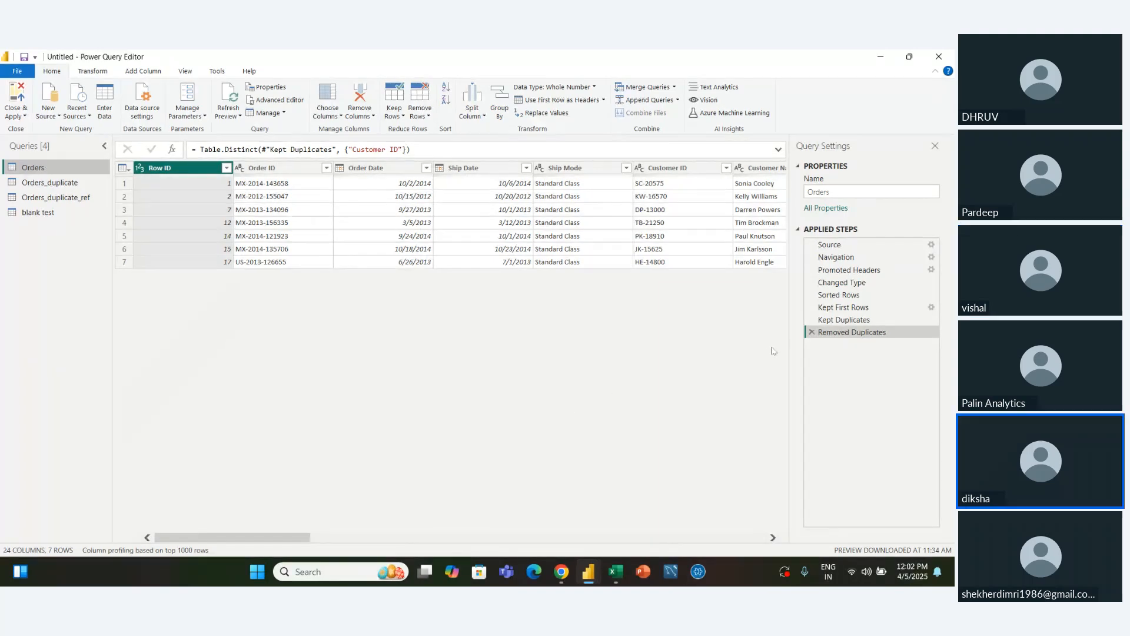
pyautogui.click(814, 332)
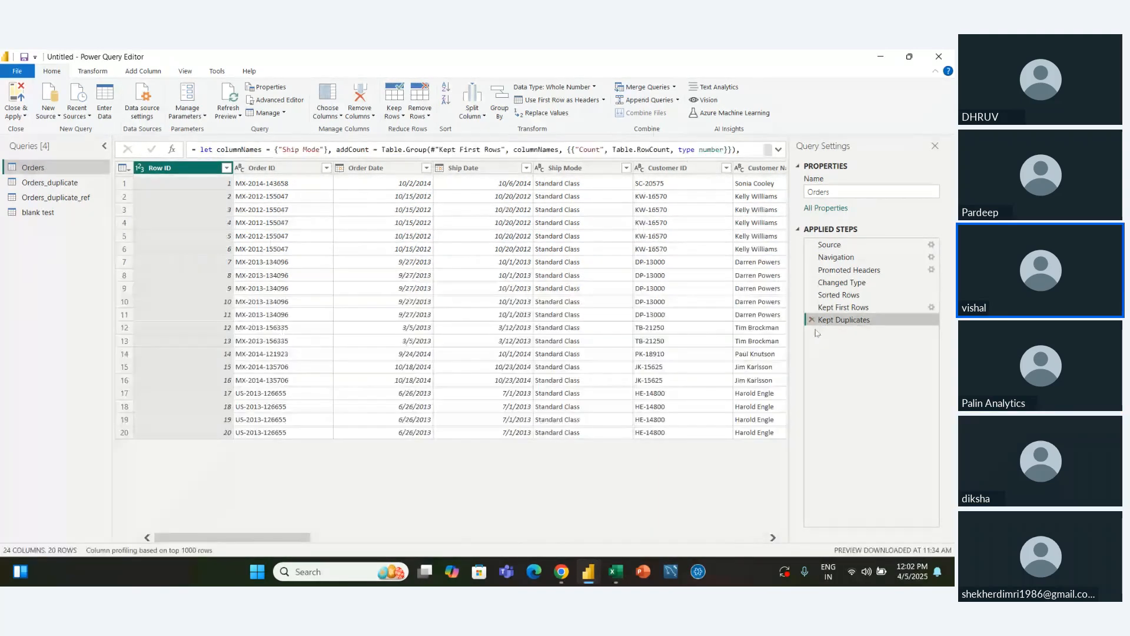
pyautogui.click(812, 320)
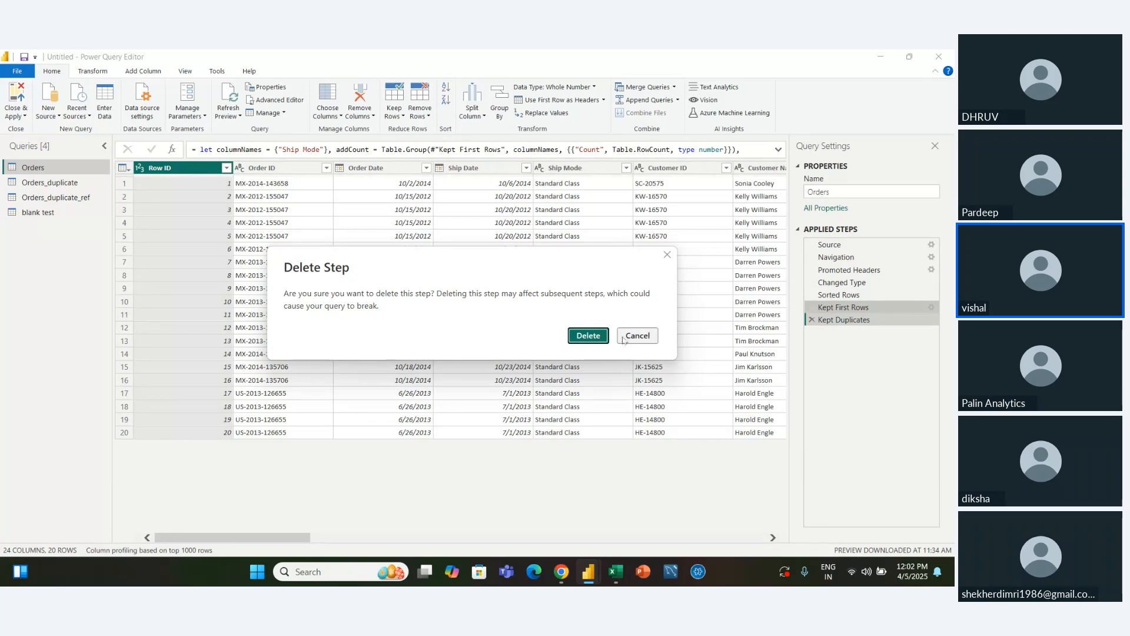
pyautogui.press('Return')
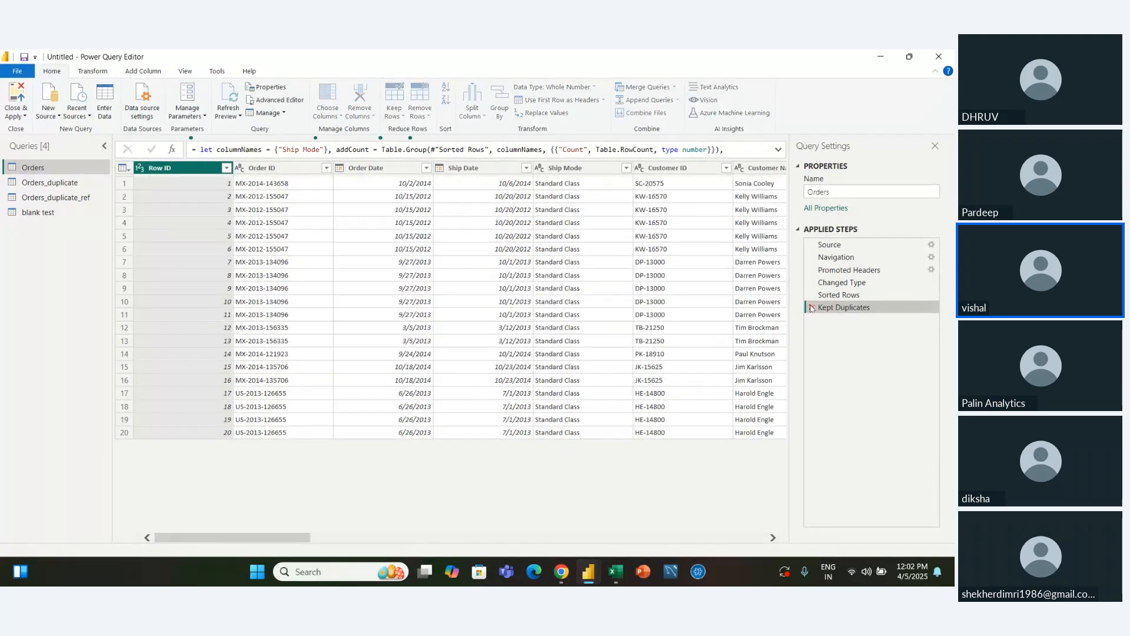
pyautogui.click(812, 307)
pyautogui.click(812, 295)
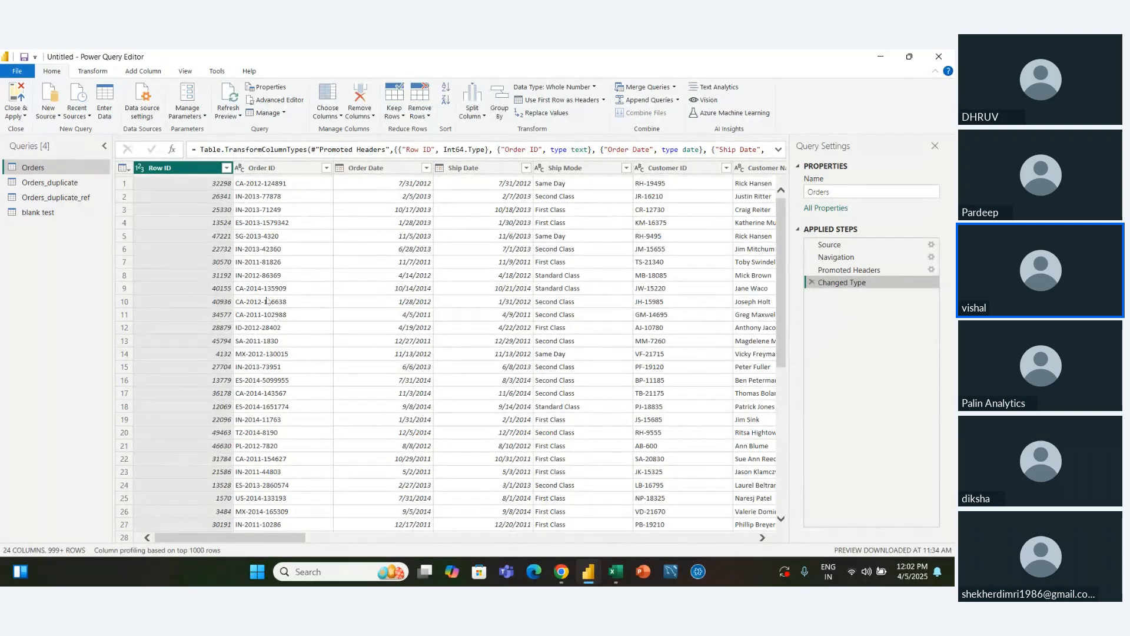
pyautogui.click(256, 291)
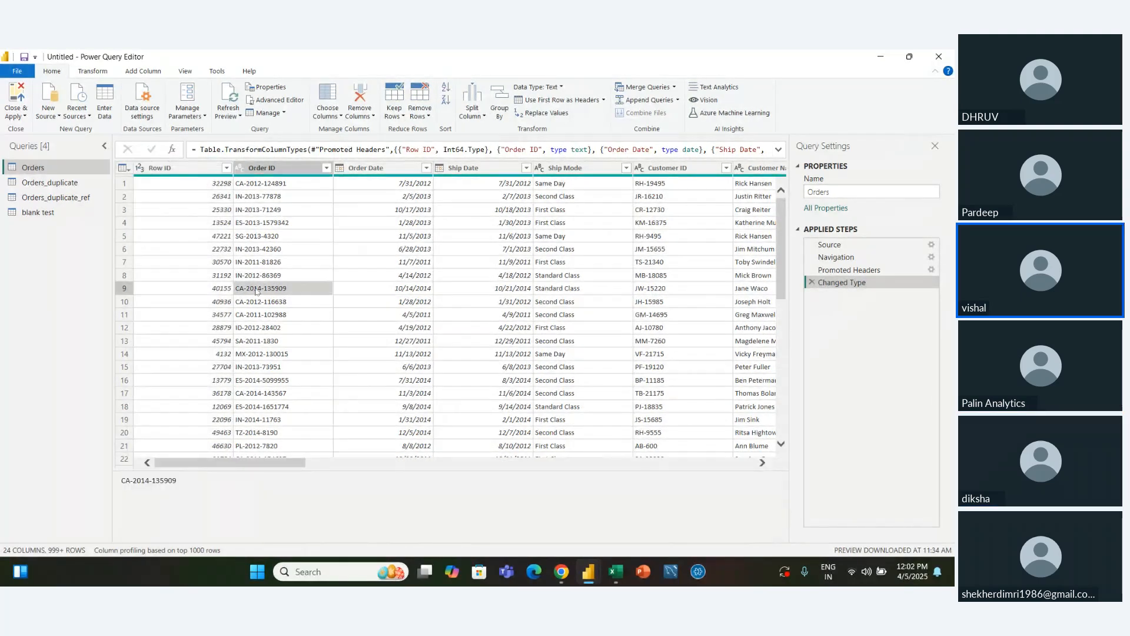
pyautogui.click(254, 249)
pyautogui.click(205, 169)
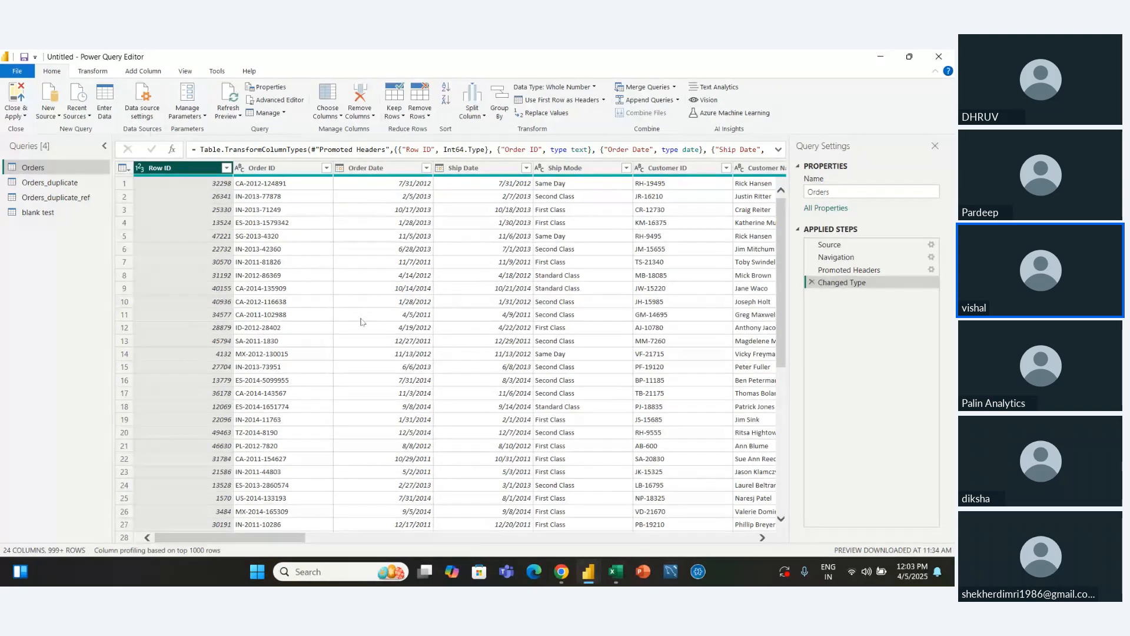
# Switch to the PowerBI Session 4 meeting window in Chrome
pyautogui.moveTo(570, 578)
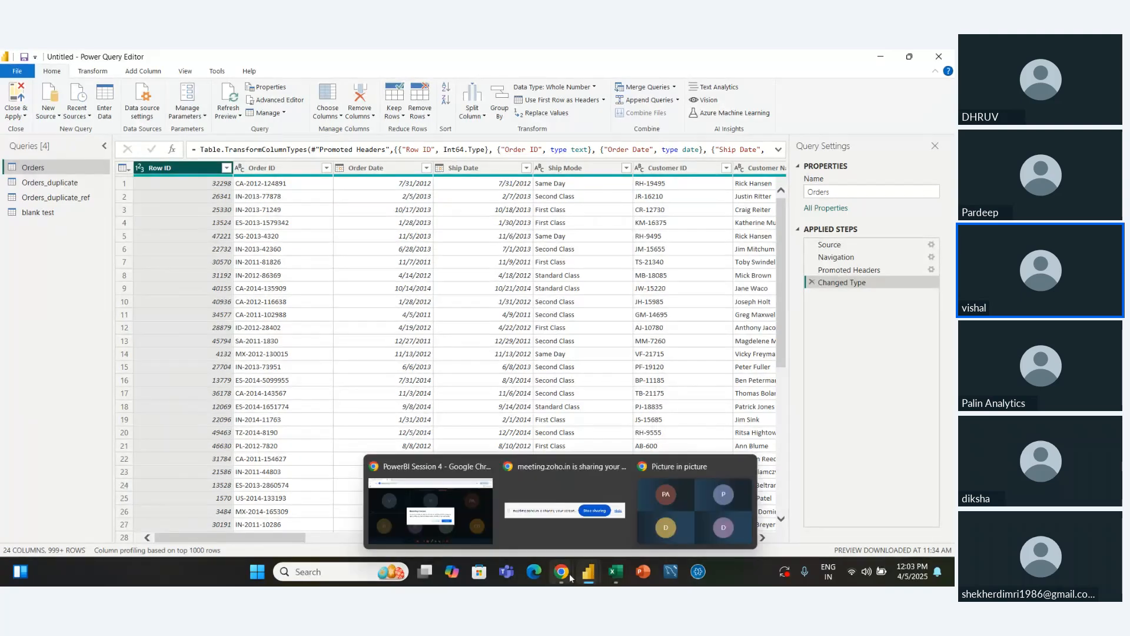
pyautogui.click(454, 510)
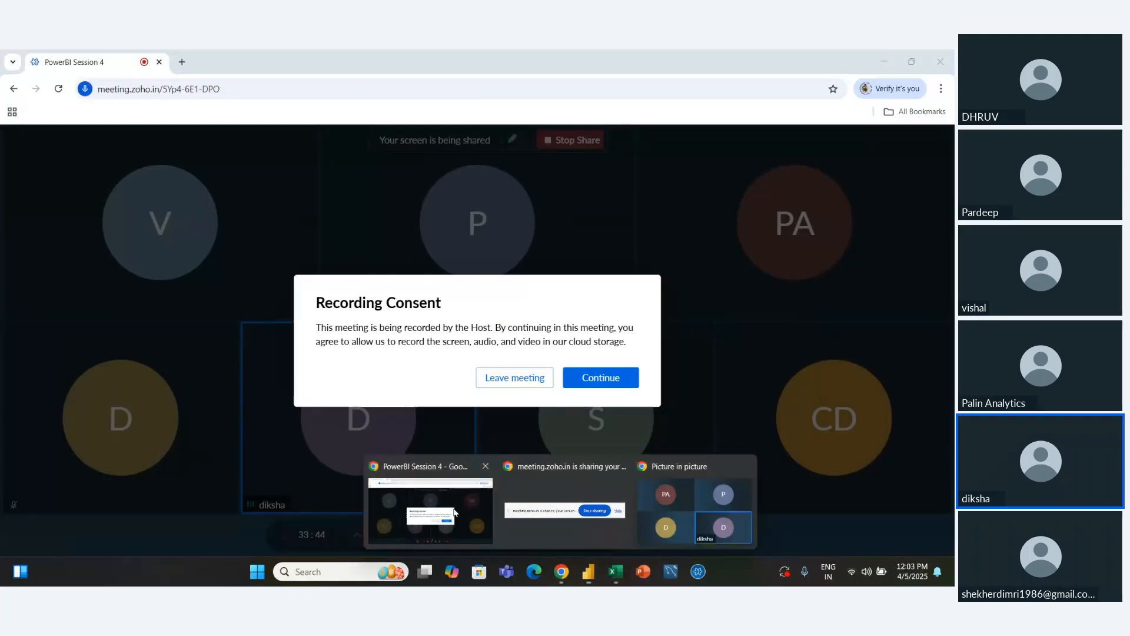
# Accept the meeting's recording consent and launch Power BI Desktop, hiding the screen-sharing notice
pyautogui.click(601, 378)
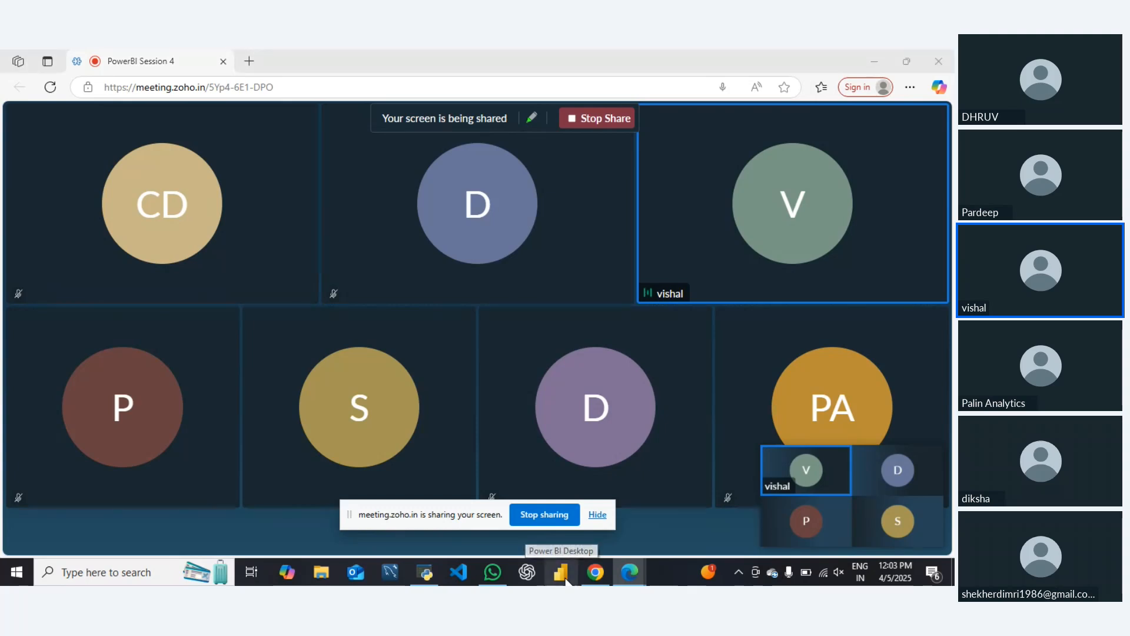
pyautogui.click(562, 574)
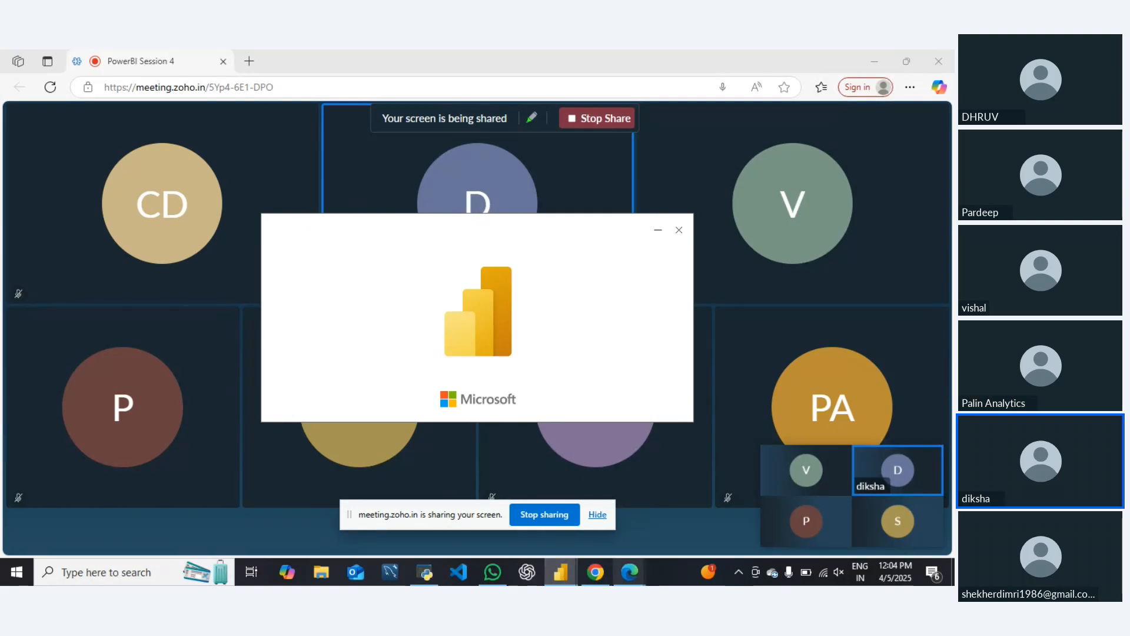
pyautogui.click(595, 515)
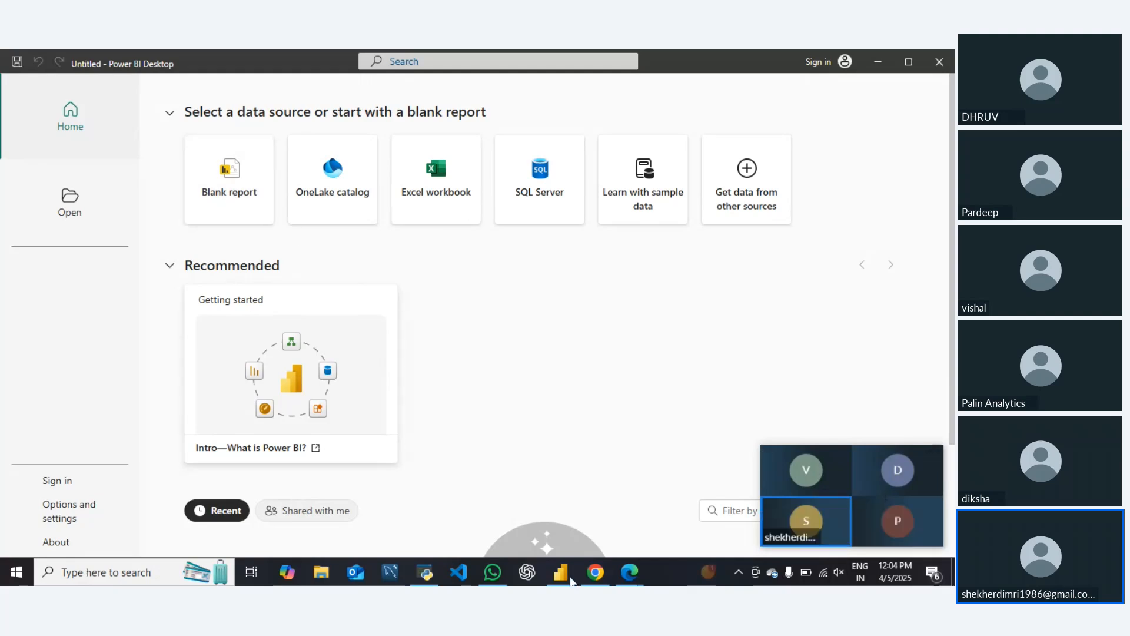
# Switch to WhatsApp, look through the recent chats and return to Power BI Desktop
pyautogui.click(492, 573)
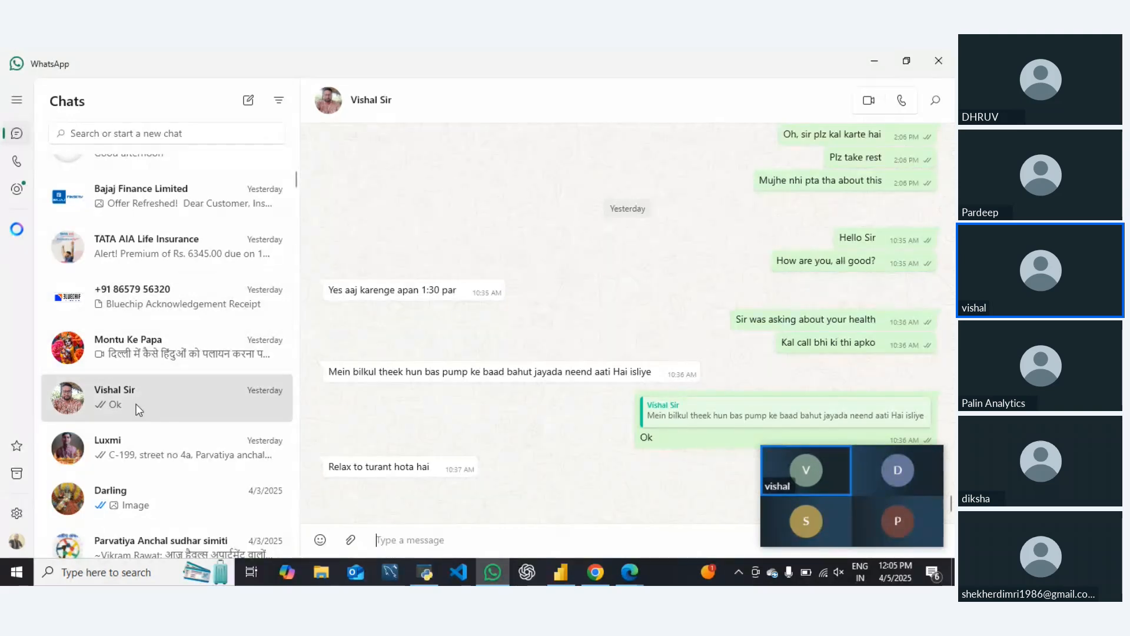
pyautogui.scroll(10, 133, 389)
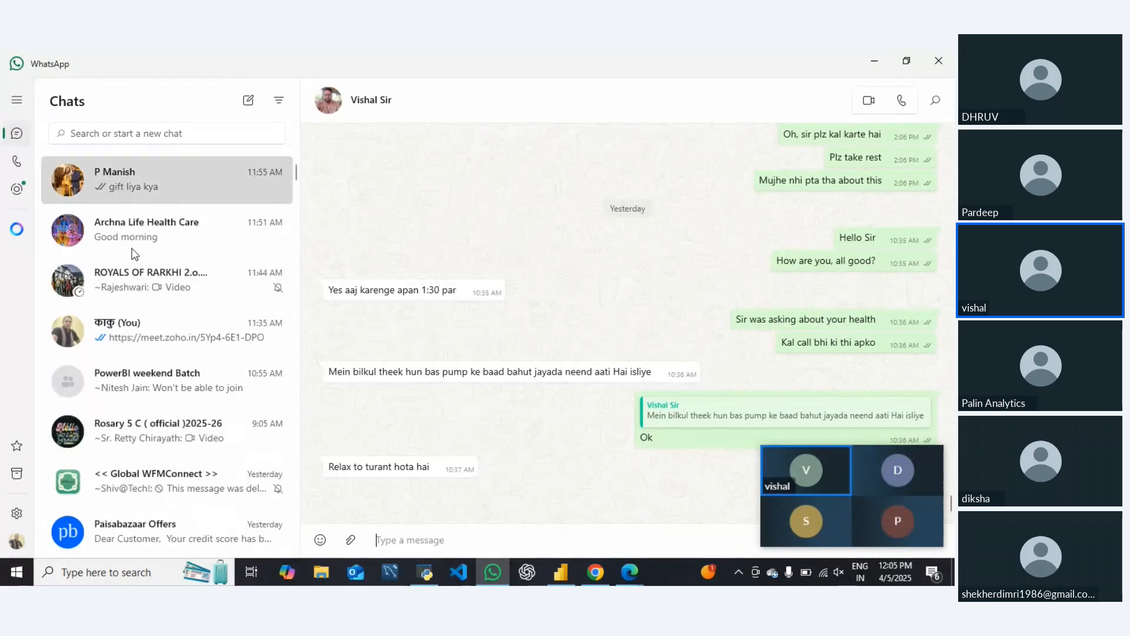
pyautogui.click(133, 244)
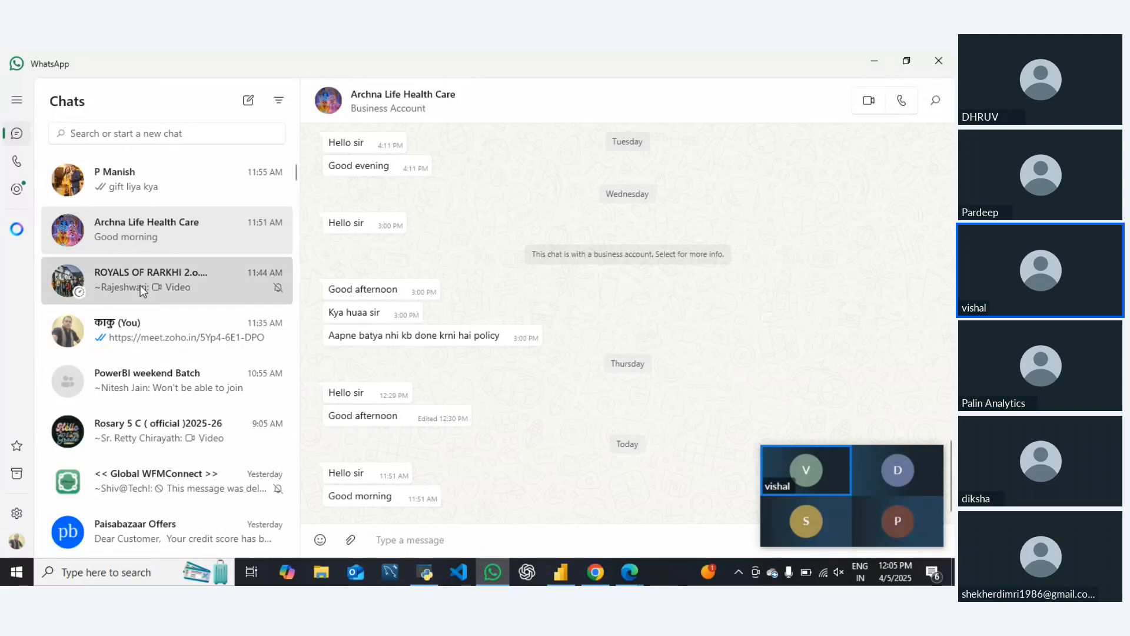
pyautogui.click(143, 291)
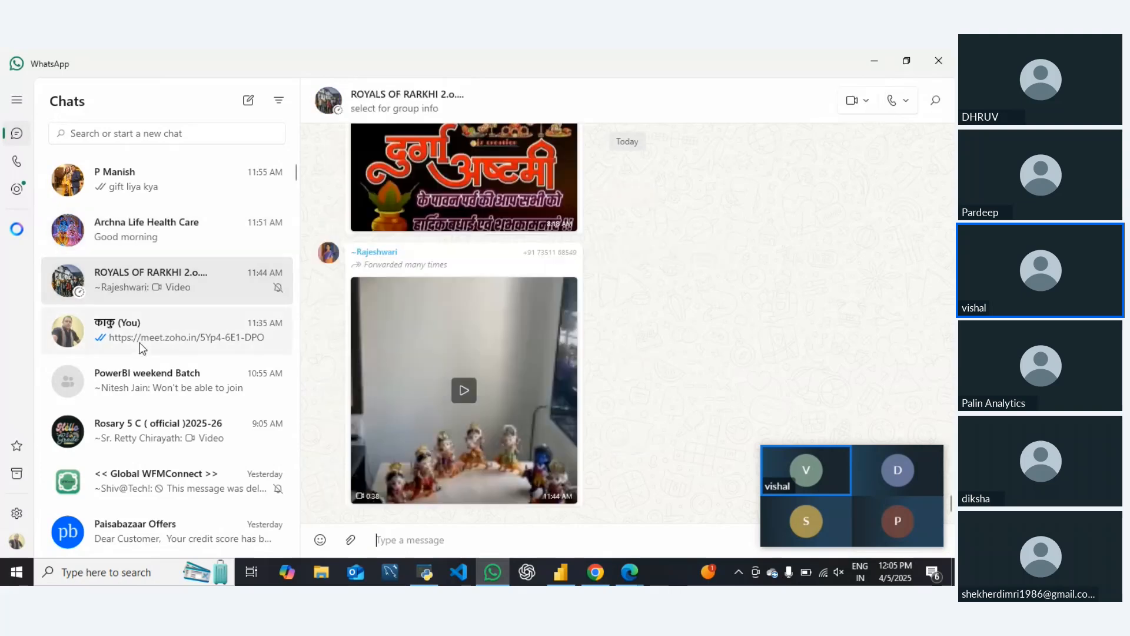
pyautogui.click(873, 62)
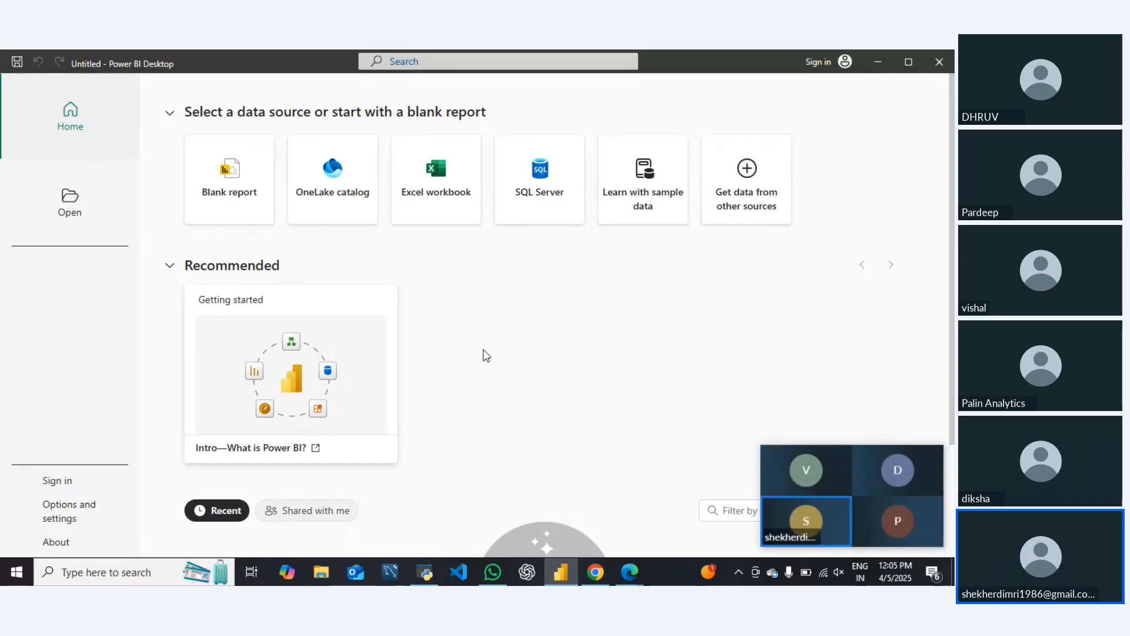
# Return to the meeting in Edge and open the Global Super Store Dataset link from its chat
pyautogui.moveTo(846, 452)
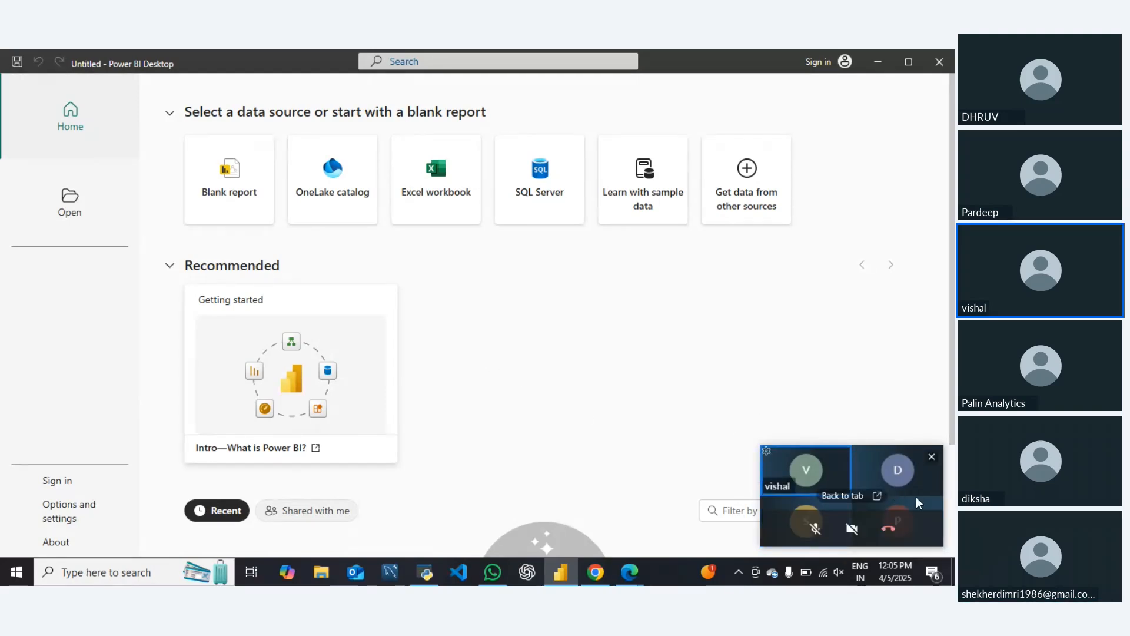
pyautogui.click(877, 497)
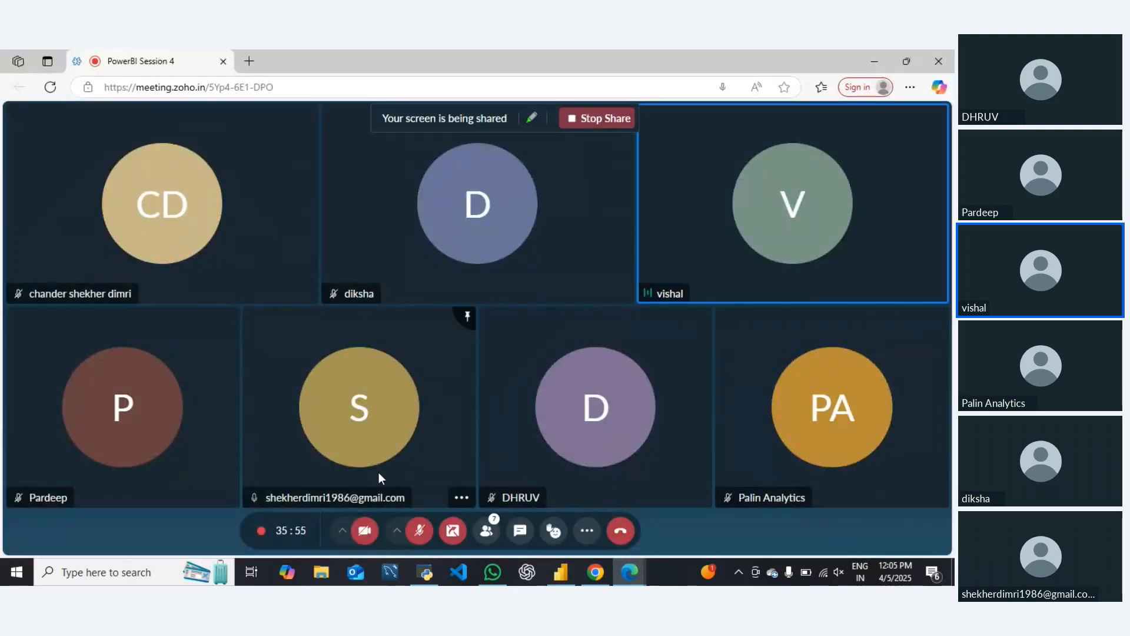
pyautogui.click(532, 536)
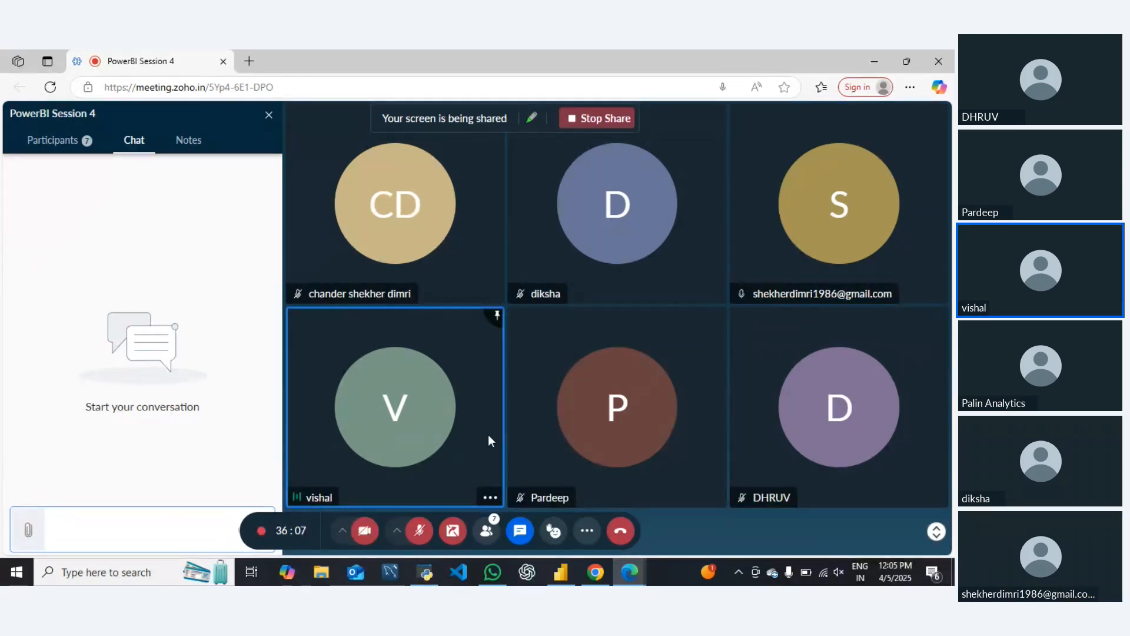
pyautogui.click(47, 141)
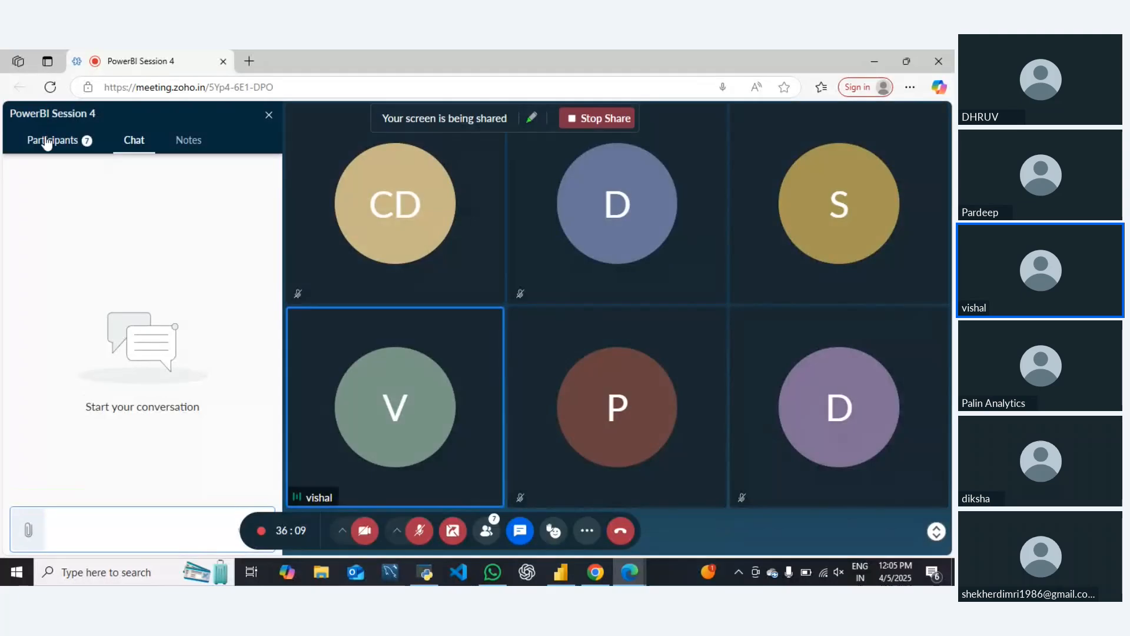
pyautogui.click(133, 143)
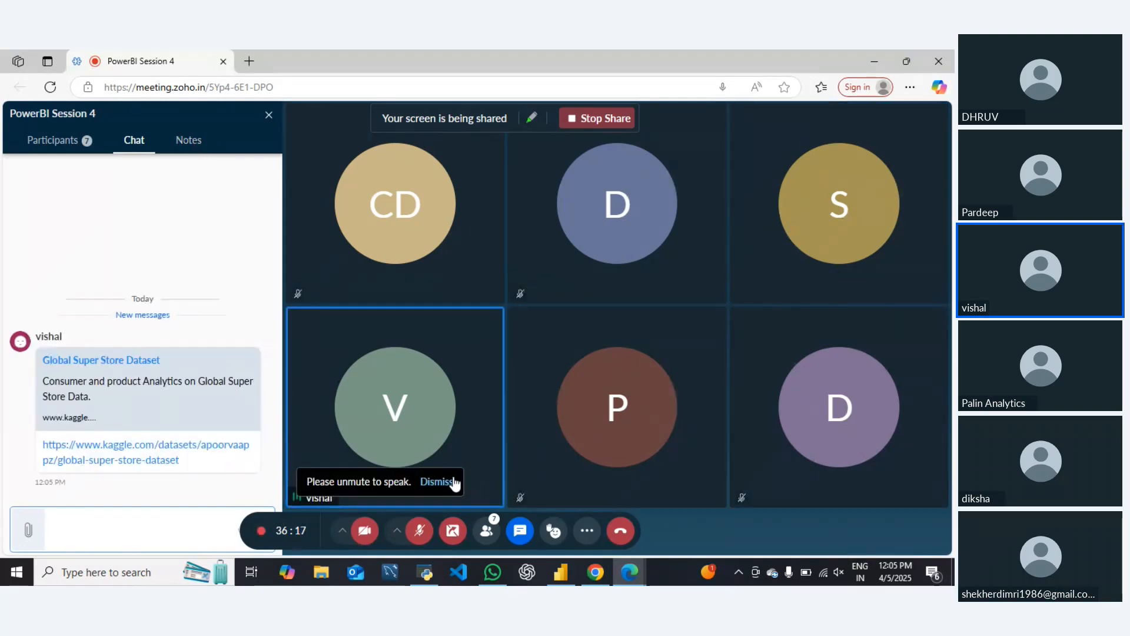
pyautogui.click(205, 446)
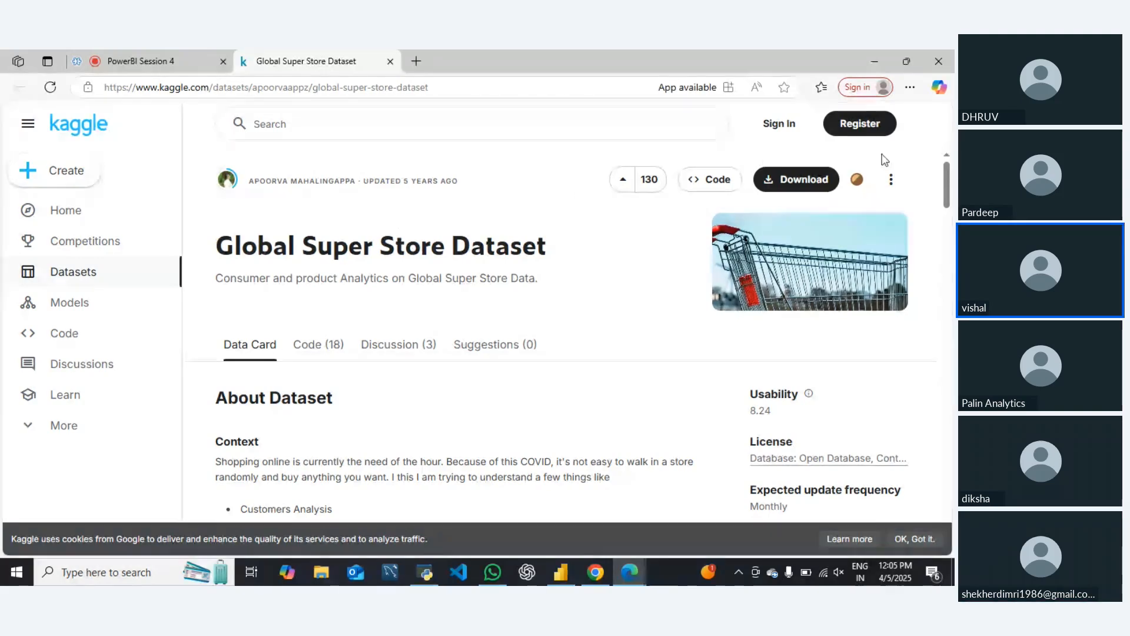
# Request the dataset as a zip and sign in to Kaggle with Google
pyautogui.click(795, 187)
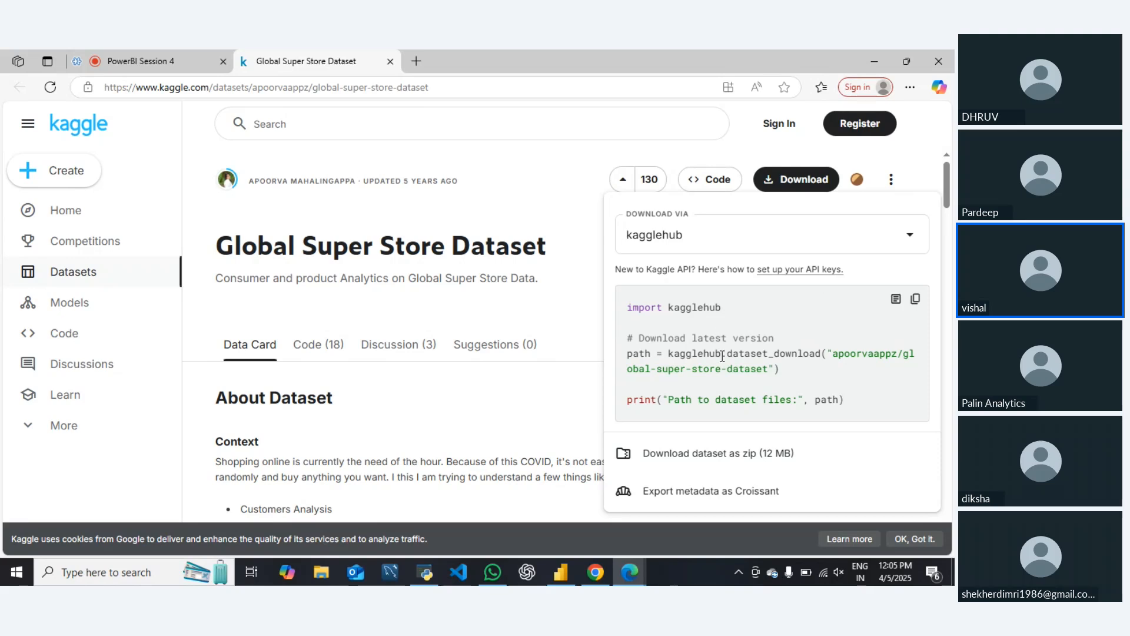
pyautogui.click(696, 462)
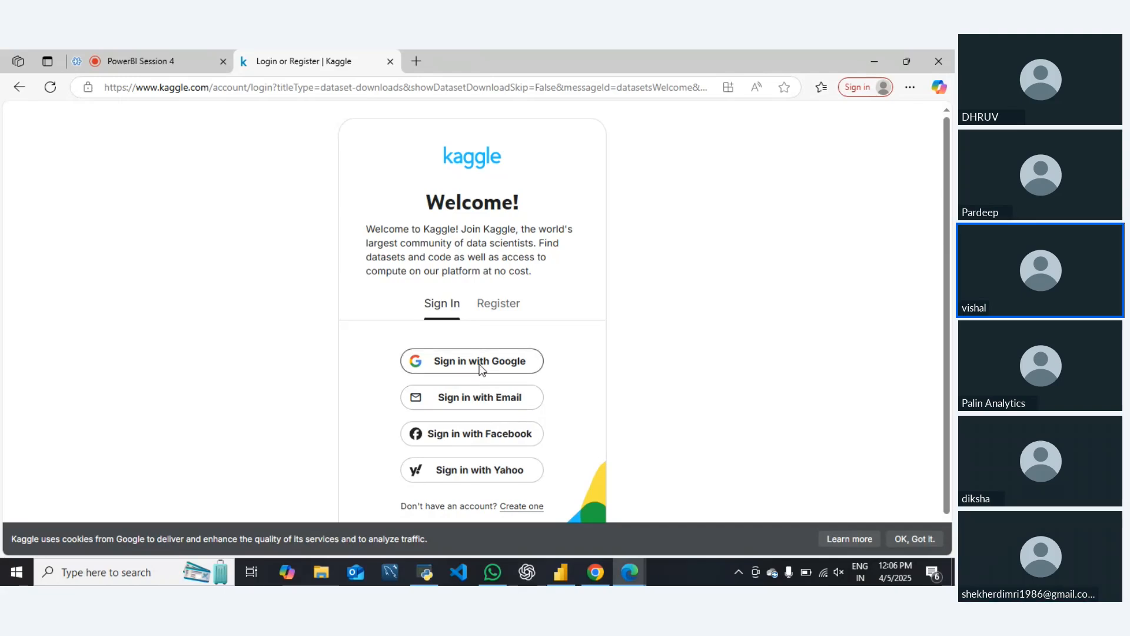
pyautogui.click(480, 369)
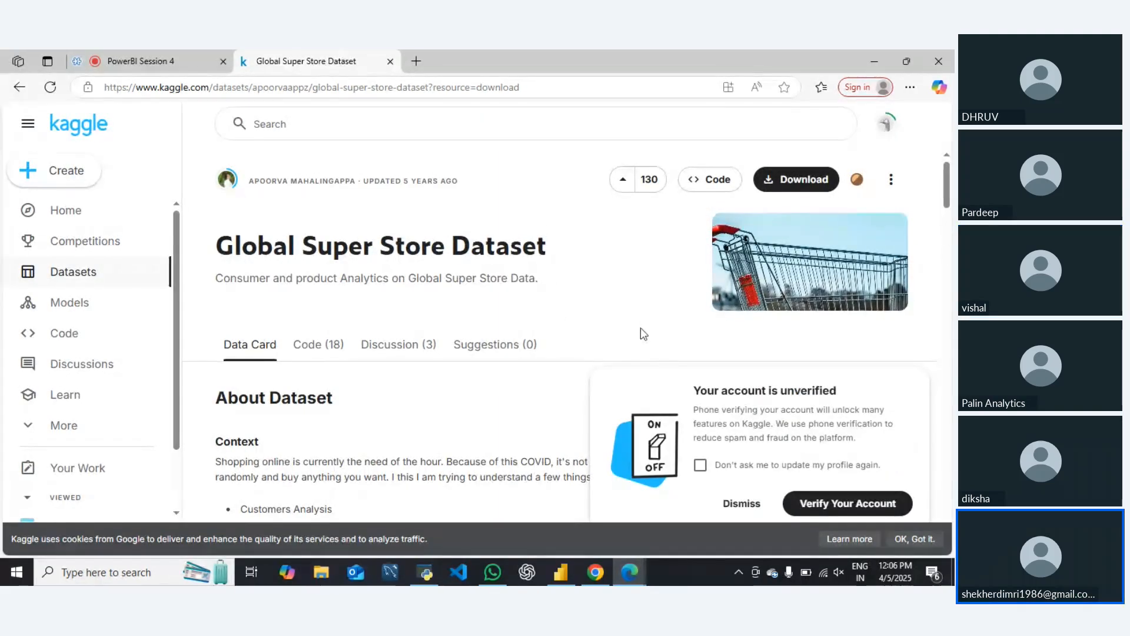
# Dismiss the account verification prompt with Don't ask me to update my profile again enabled, and accept the cookie notice
pyautogui.click(700, 467)
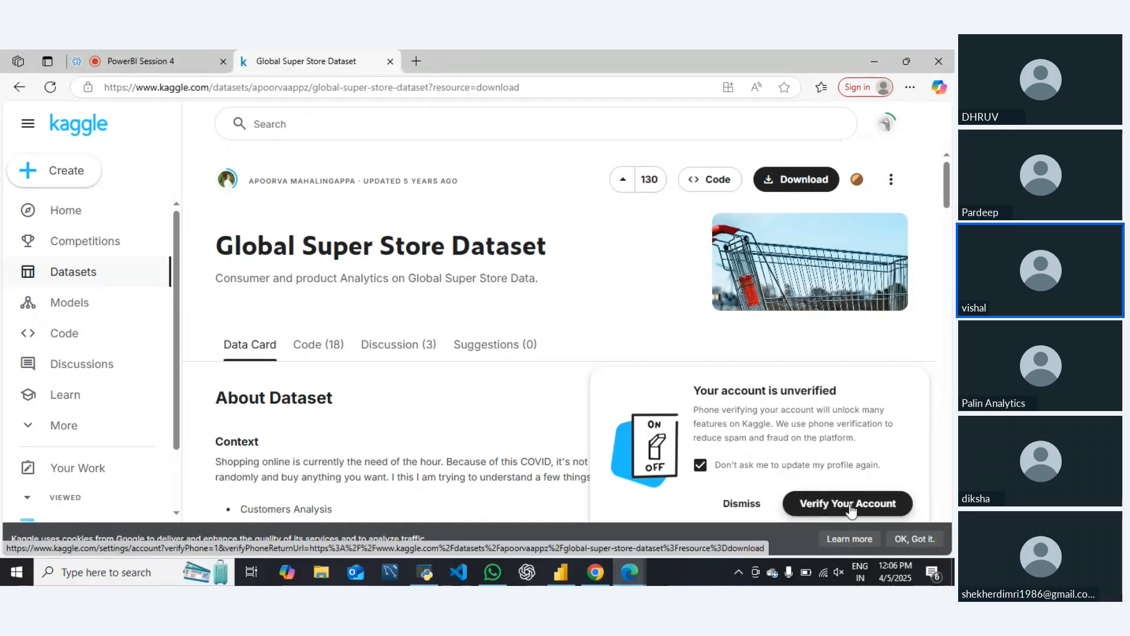
pyautogui.click(751, 504)
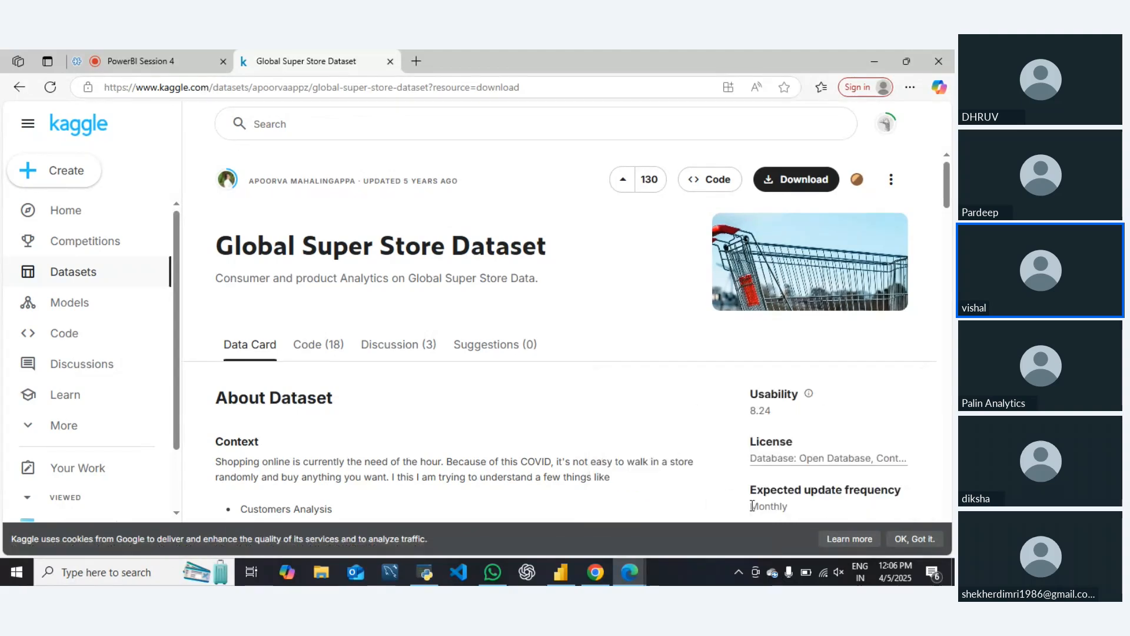
pyautogui.click(915, 545)
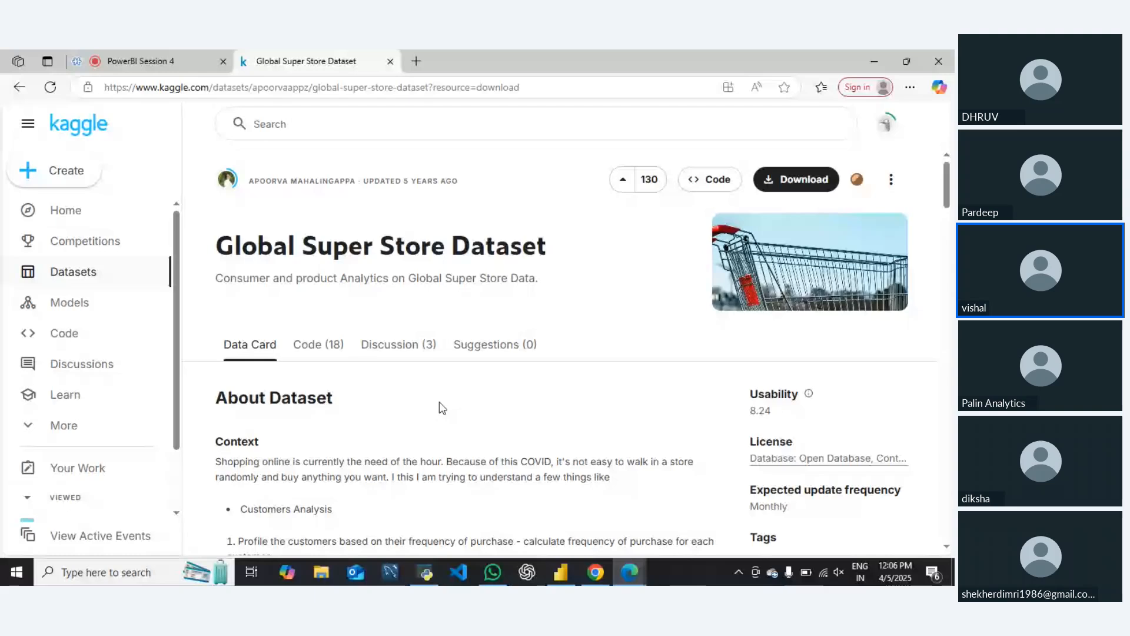
# Download the Global Super Store dataset as a zip and open archive (1).zip in WinRAR, closing the purchase notice
pyautogui.click(800, 182)
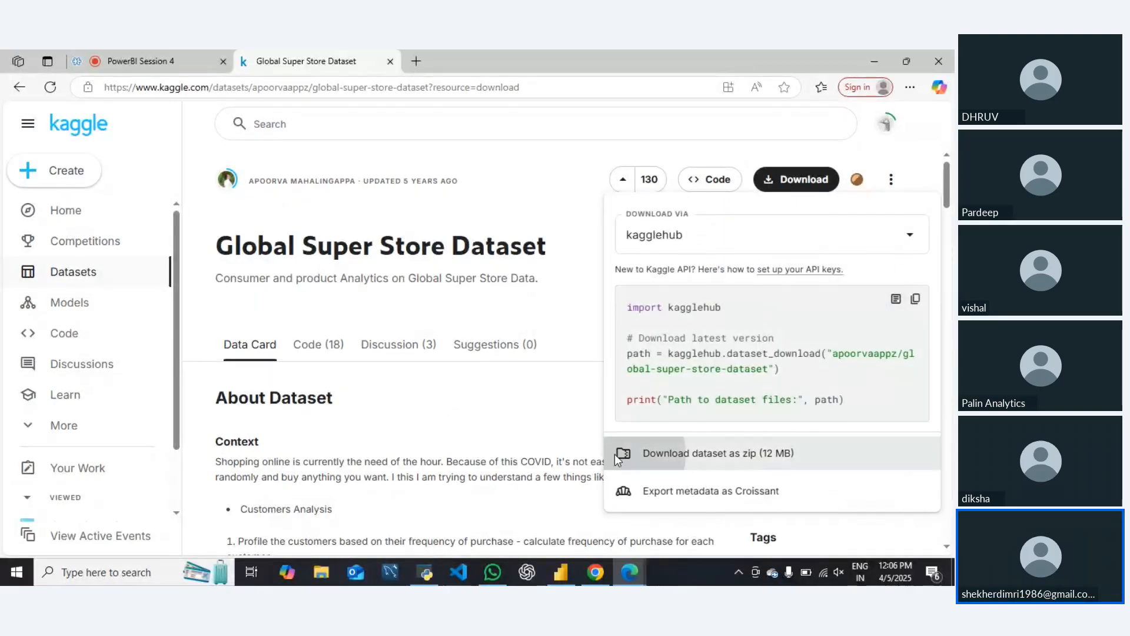
pyautogui.click(627, 457)
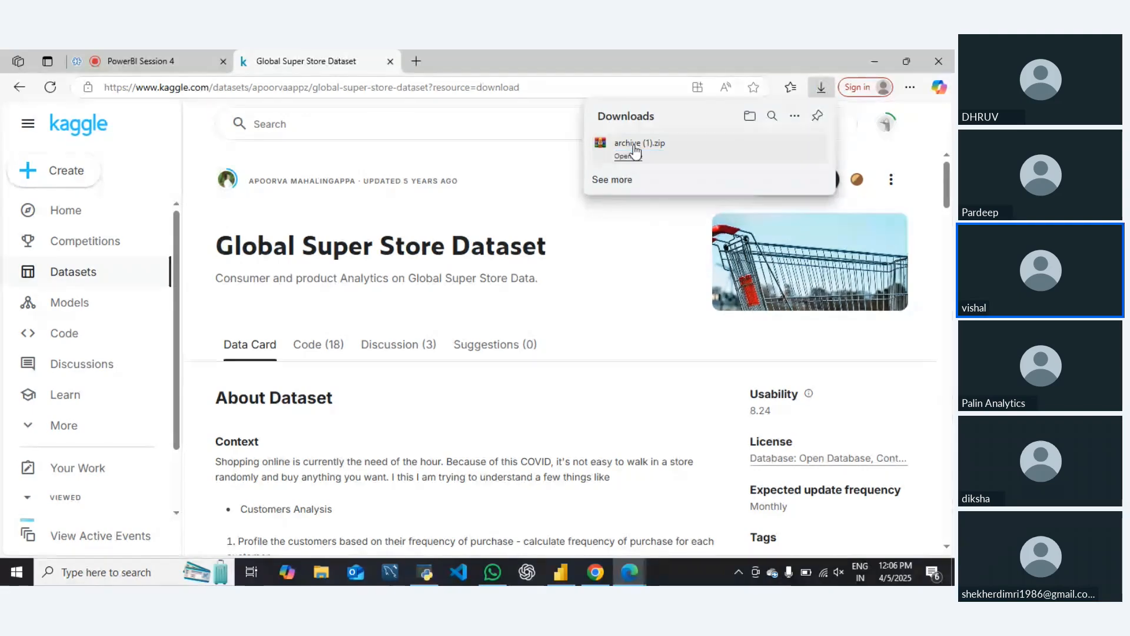
pyautogui.click(634, 145)
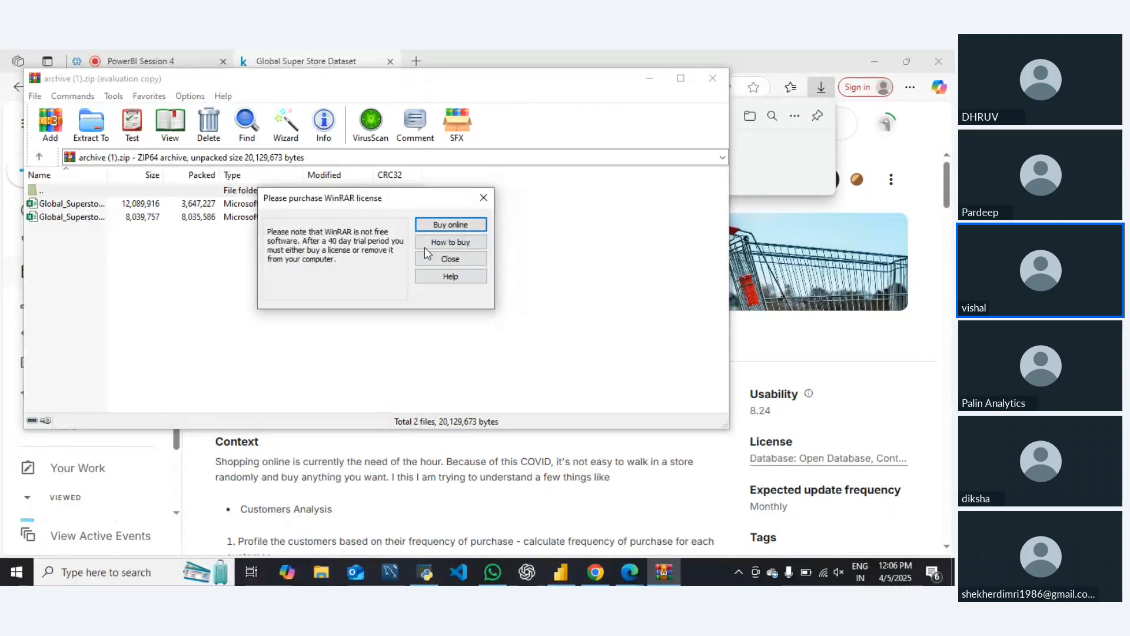
pyautogui.press('Tab')
pyautogui.press('Tab')
pyautogui.press('Return')
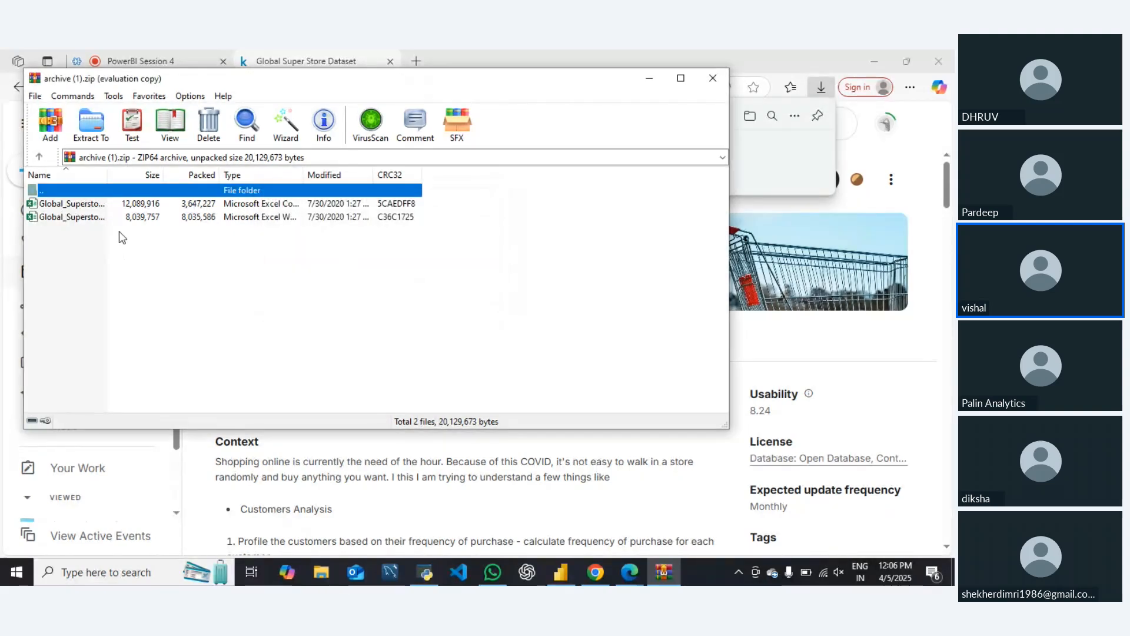
# Copy both Global_Superstore files from the archive
pyautogui.click(93, 216)
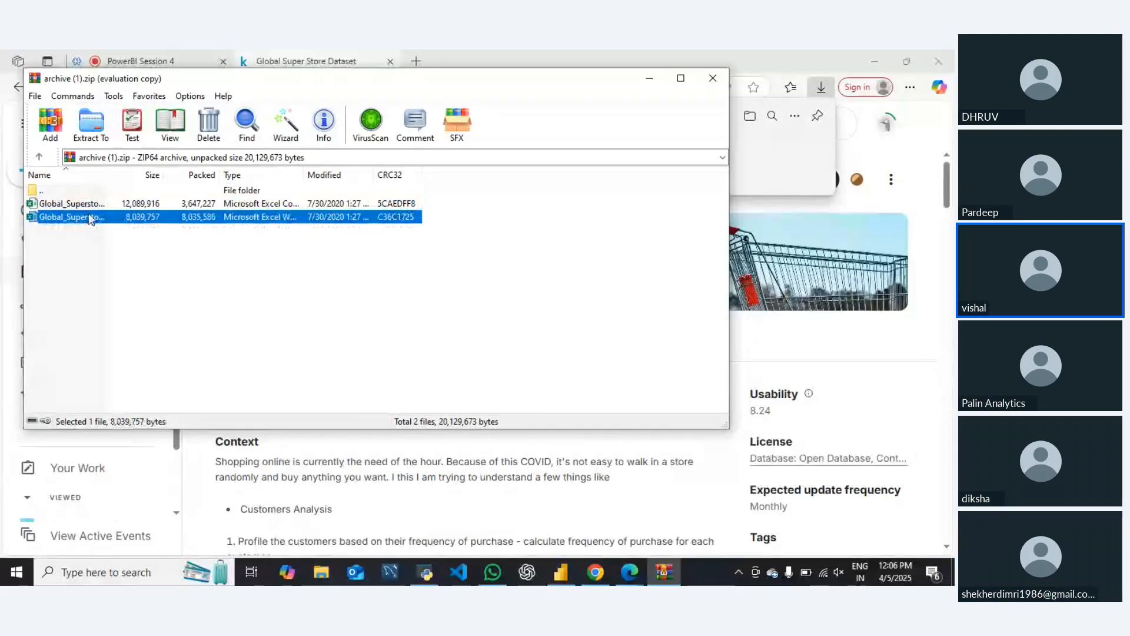
pyautogui.click(93, 206)
pyautogui.hotkey('ctrl', 'a')
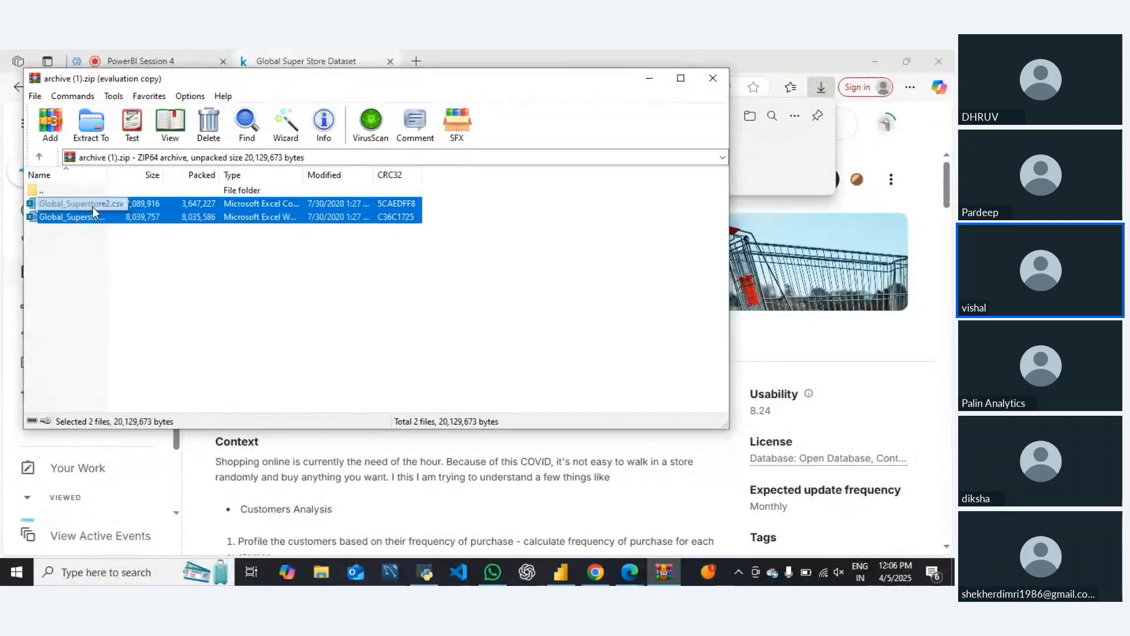
pyautogui.hotkey('ctrl', 'c')
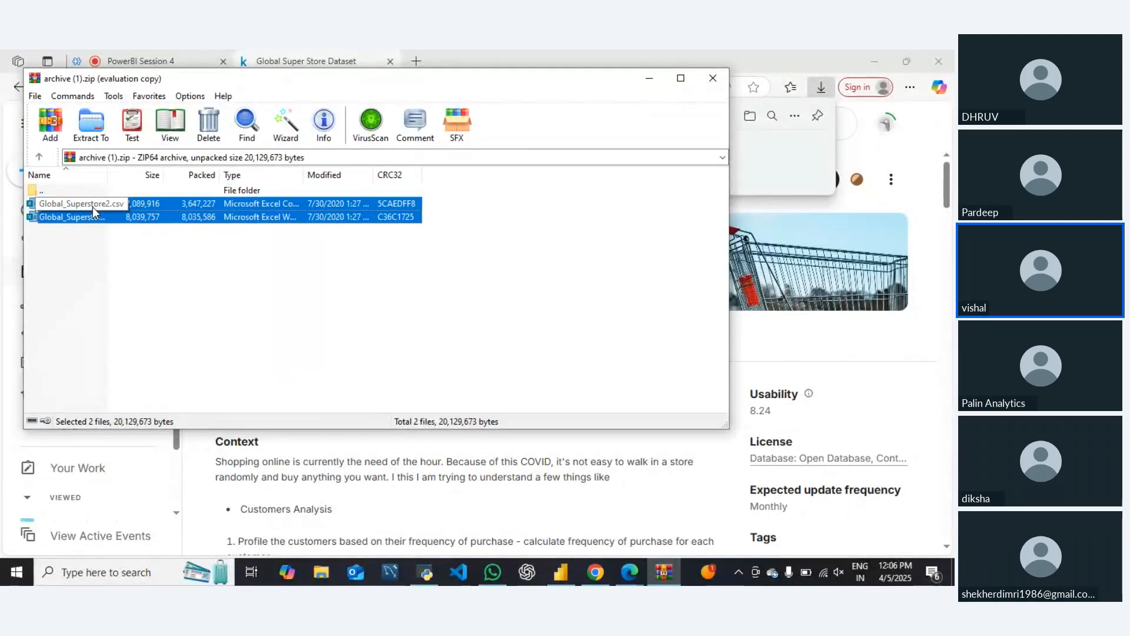
# Create a folder named new data on the desktop
pyautogui.press('super+d')
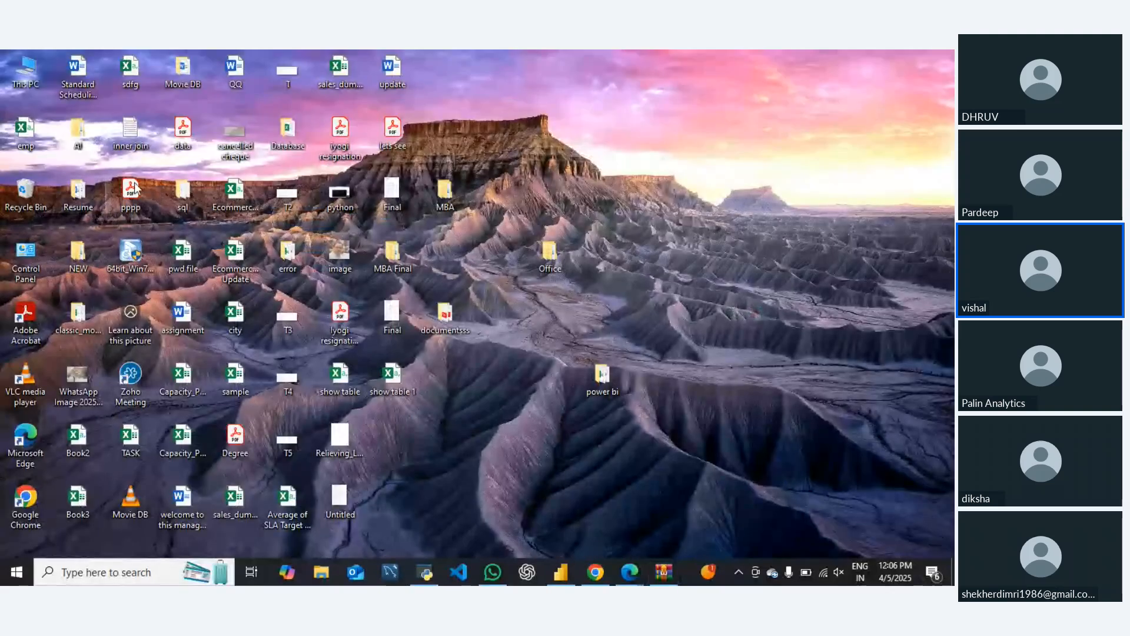
pyautogui.rightClick(635, 230)
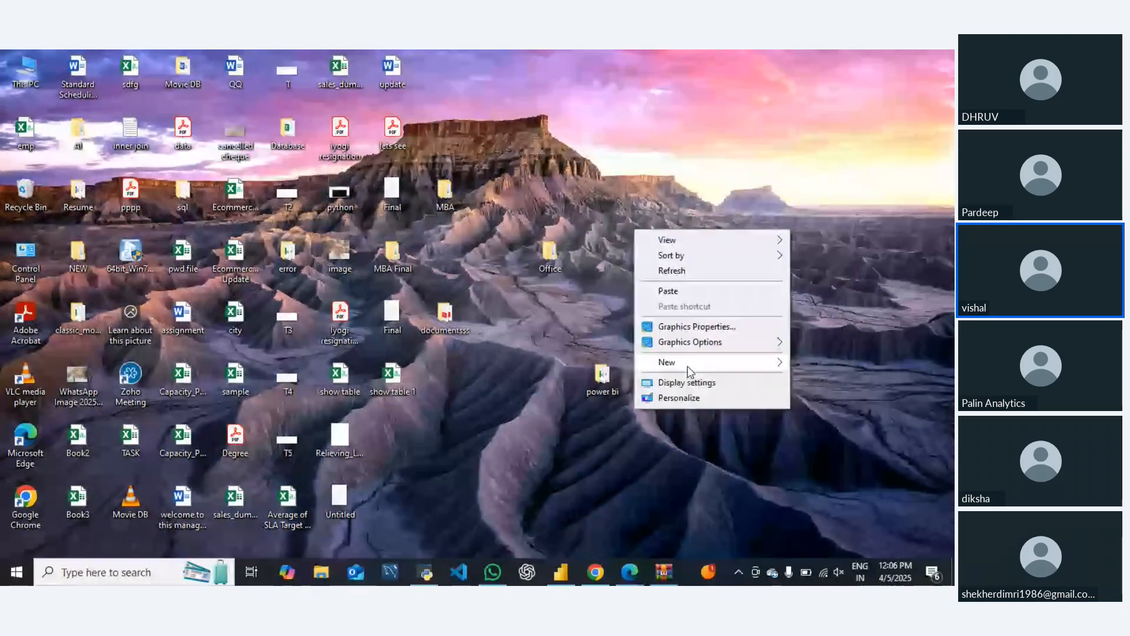
pyautogui.moveTo(690, 369)
pyautogui.click(466, 363)
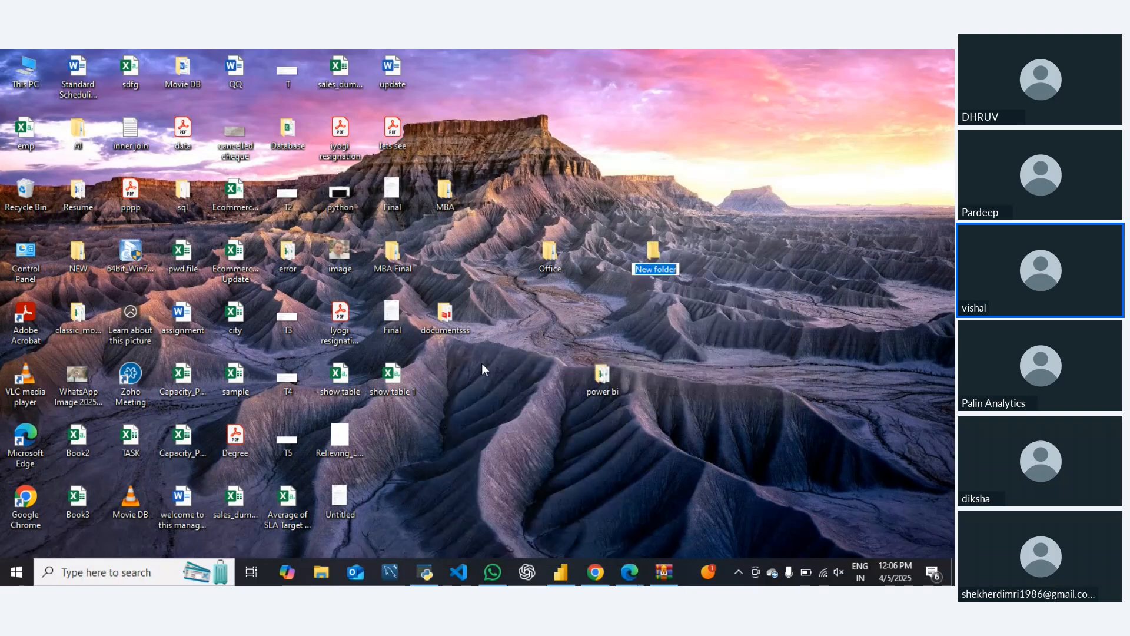
pyautogui.write('o')
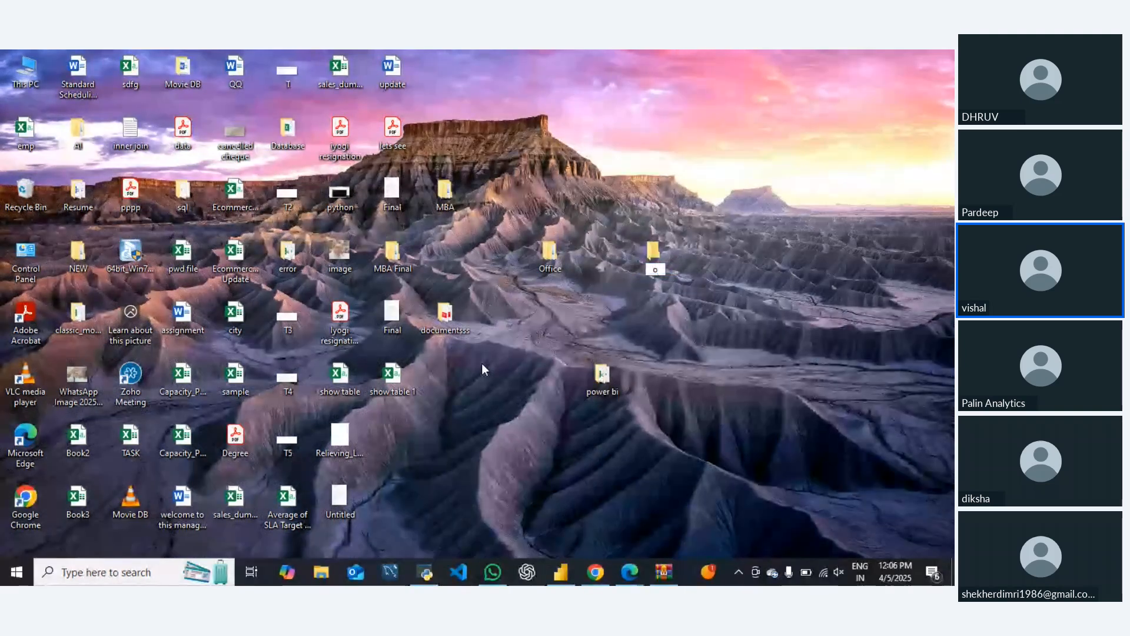
pyautogui.write('ew data')
pyautogui.press('Return')
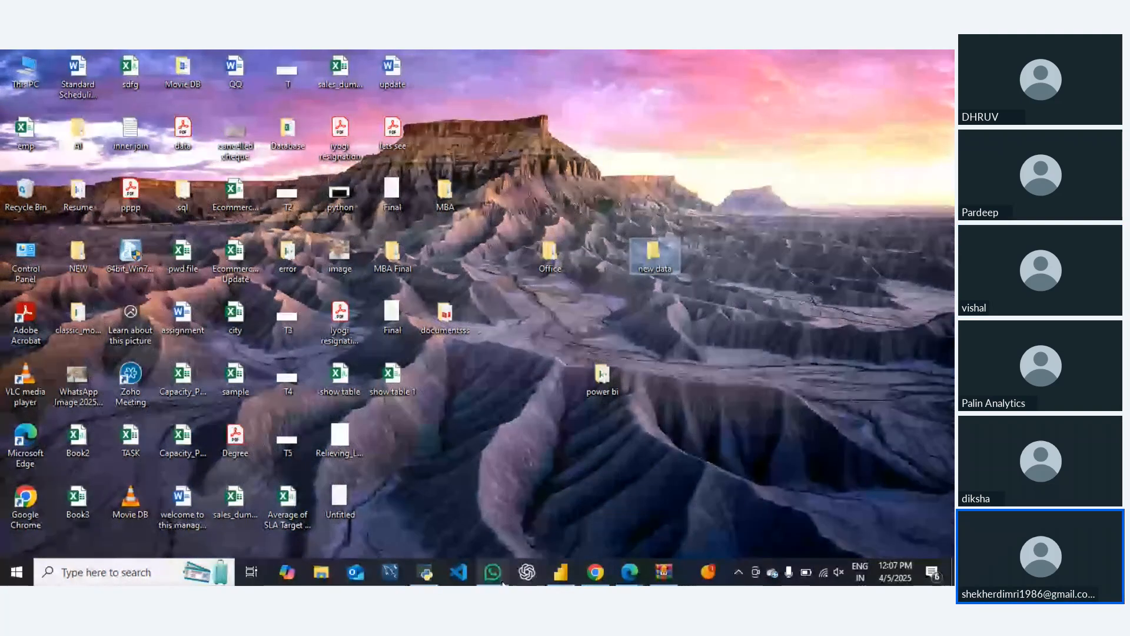
# Start a blank report in Power BI Desktop and browse the desktop's new data folder for an Excel workbook to import
pyautogui.click(560, 572)
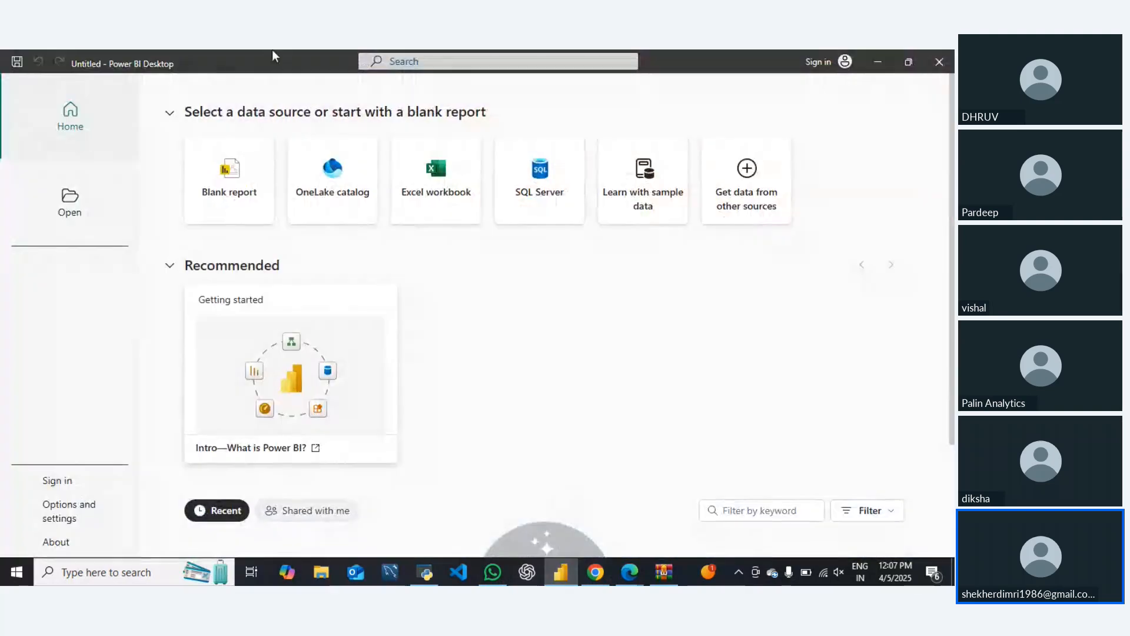
pyautogui.click(247, 196)
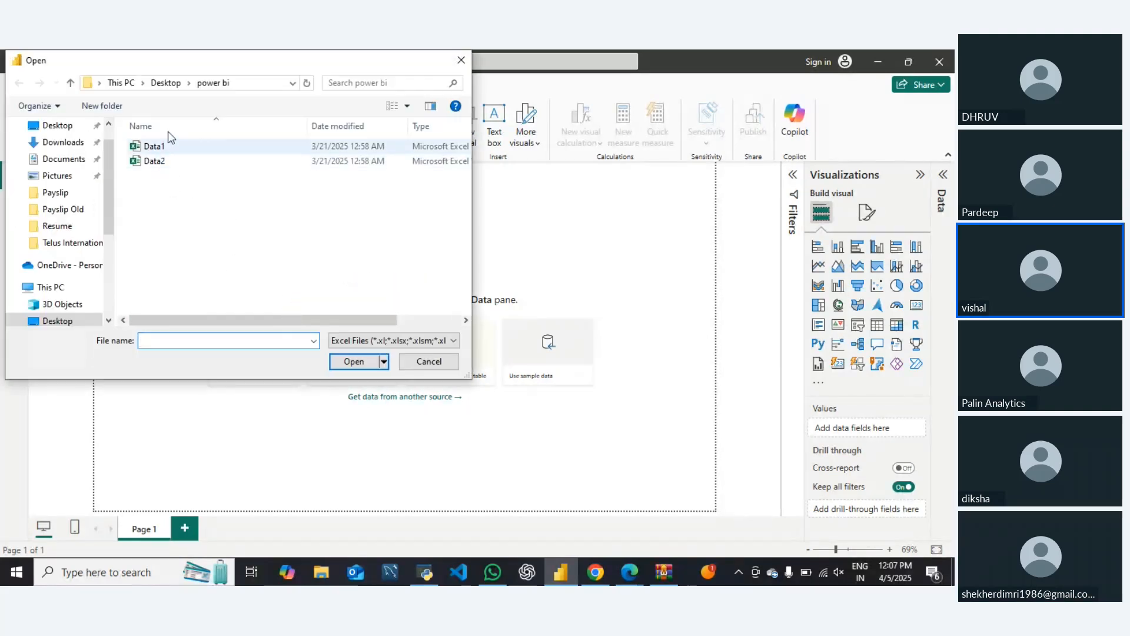
pyautogui.click(165, 83)
pyautogui.click(165, 234)
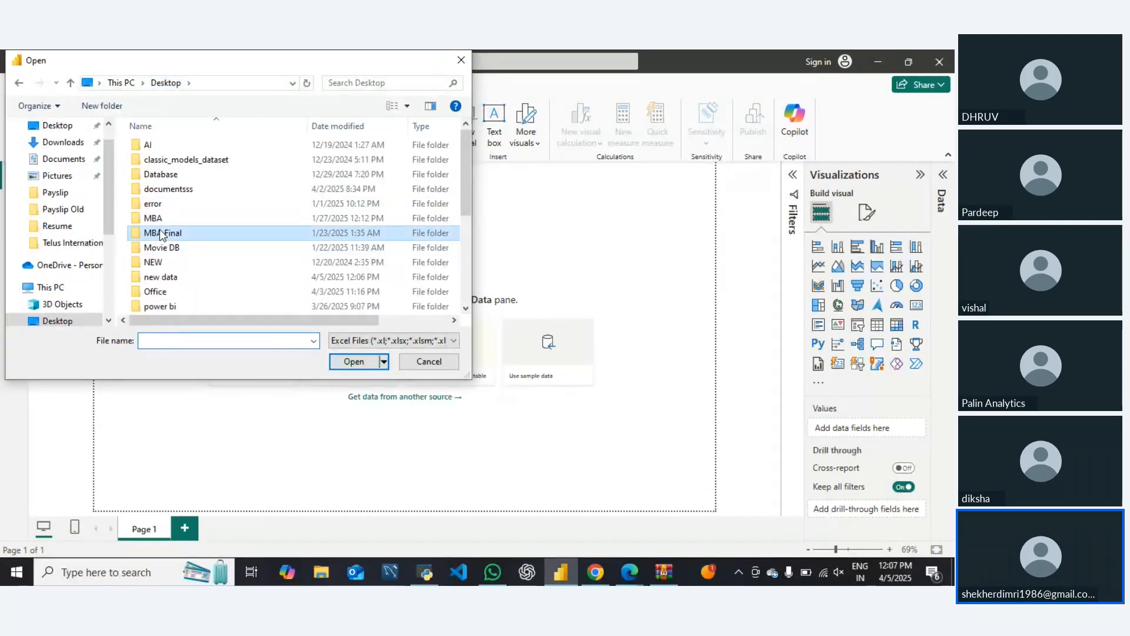
pyautogui.doubleClick(171, 277)
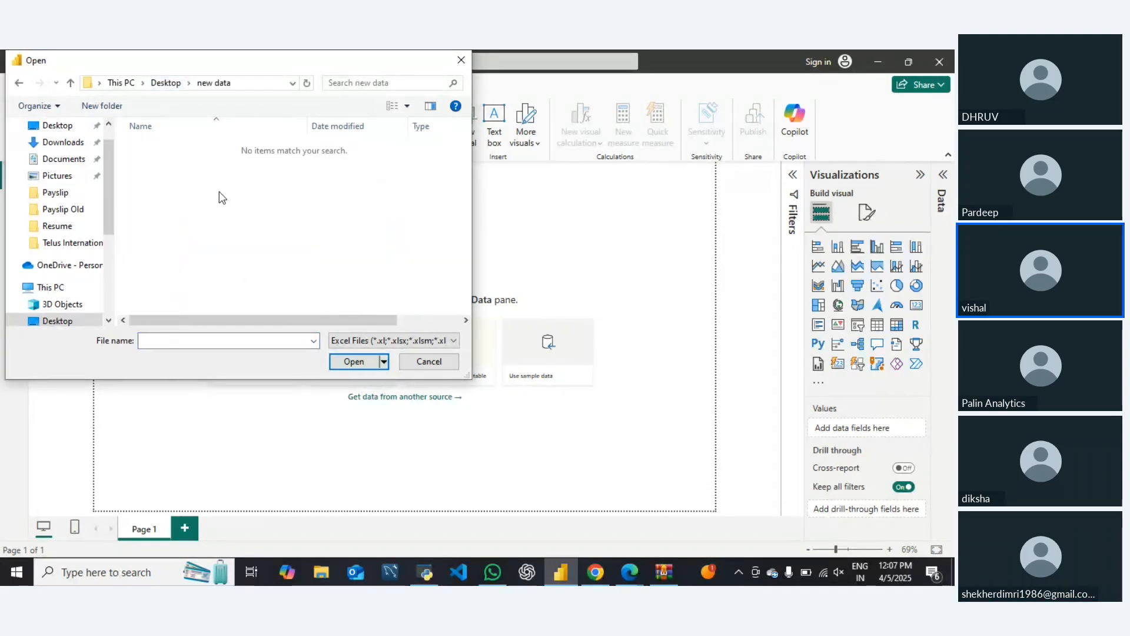
pyautogui.click(68, 88)
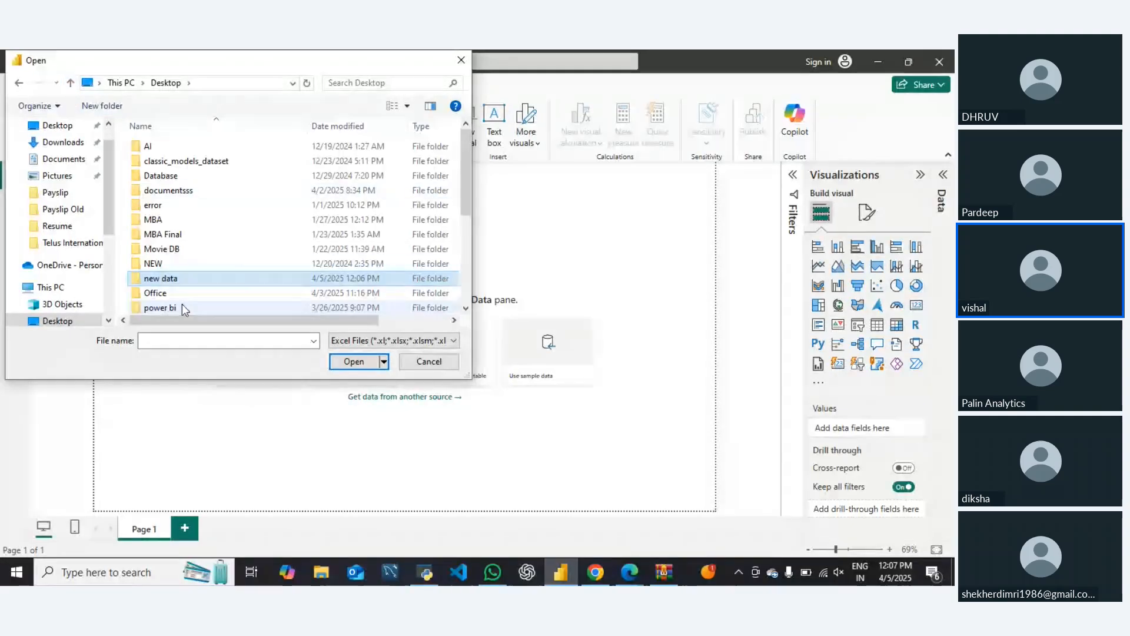
# Paste the copied Global_Superstore2 files into the new data folder on the desktop and close the folder
pyautogui.press('super+d')
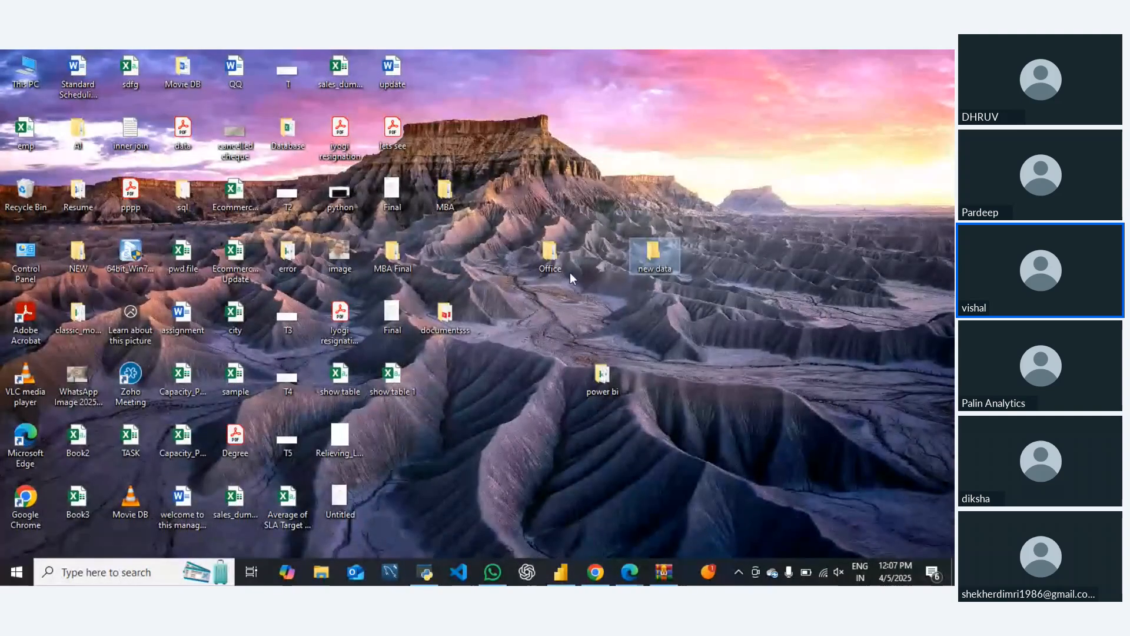
pyautogui.doubleClick(648, 254)
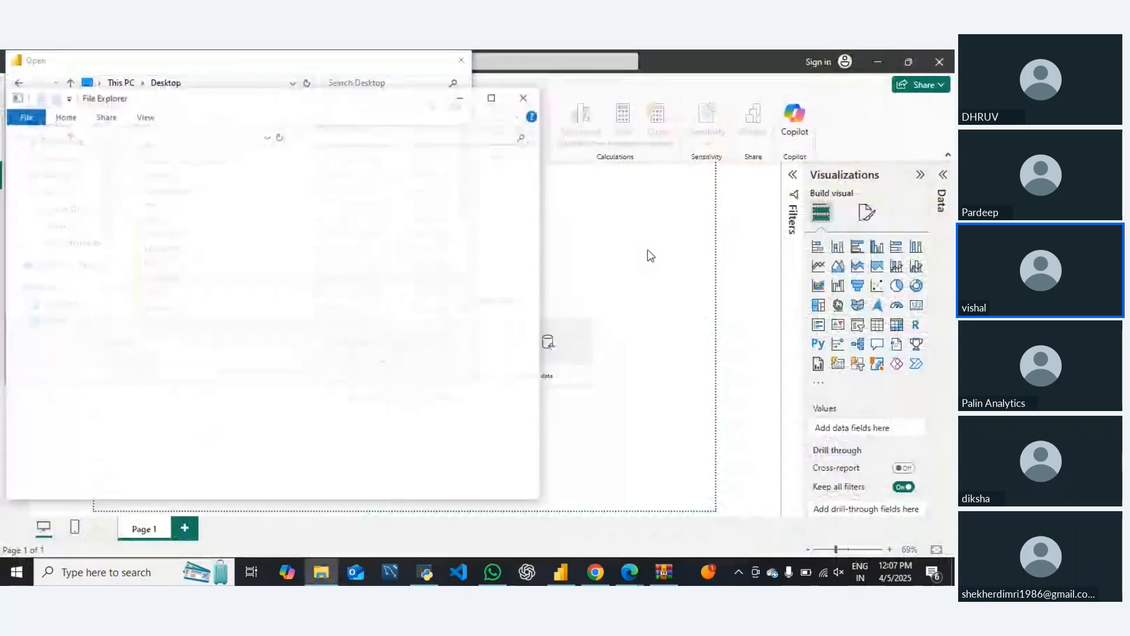
pyautogui.hotkey('ctrl', 'v')
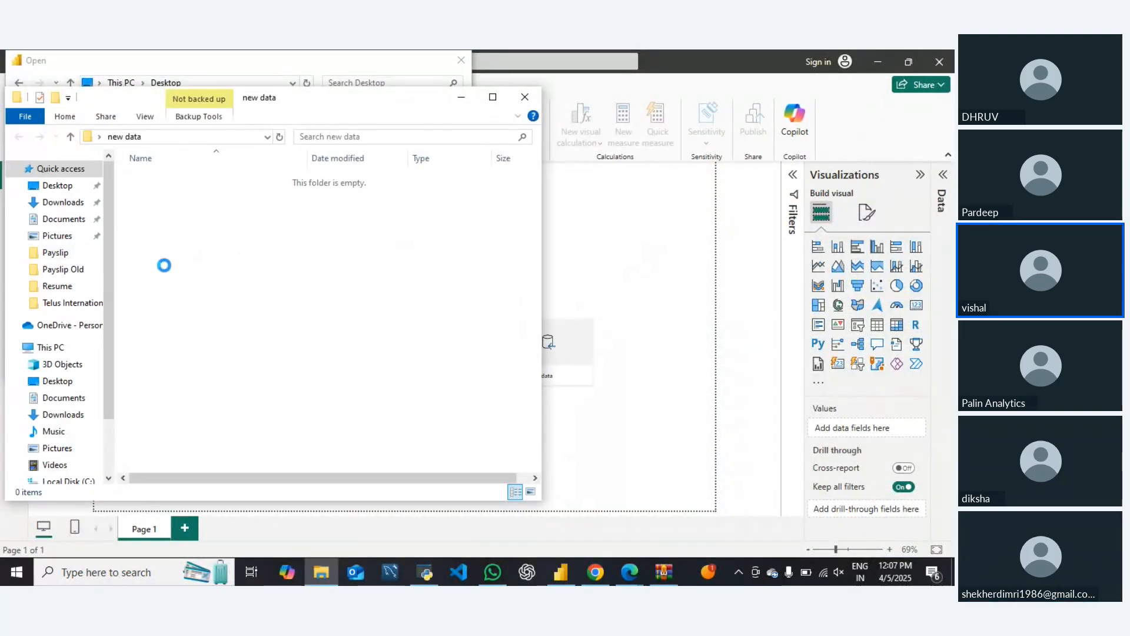
pyautogui.click(524, 97)
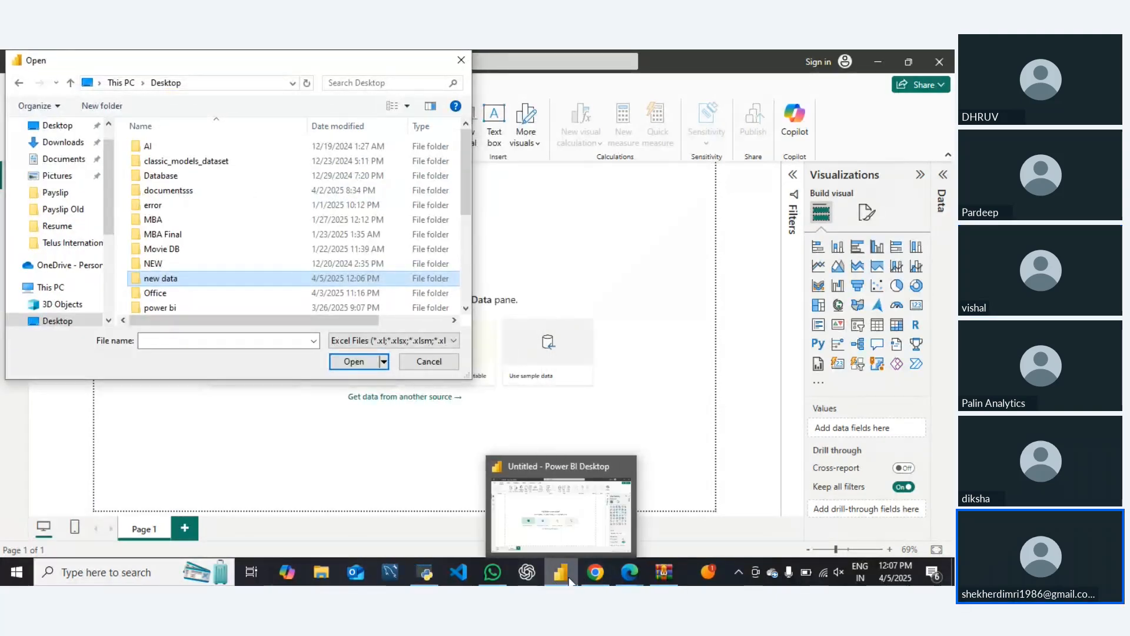
# Load Sheet1 of the Global_Superstore2 workbook from the new data folder into the report
pyautogui.doubleClick(162, 279)
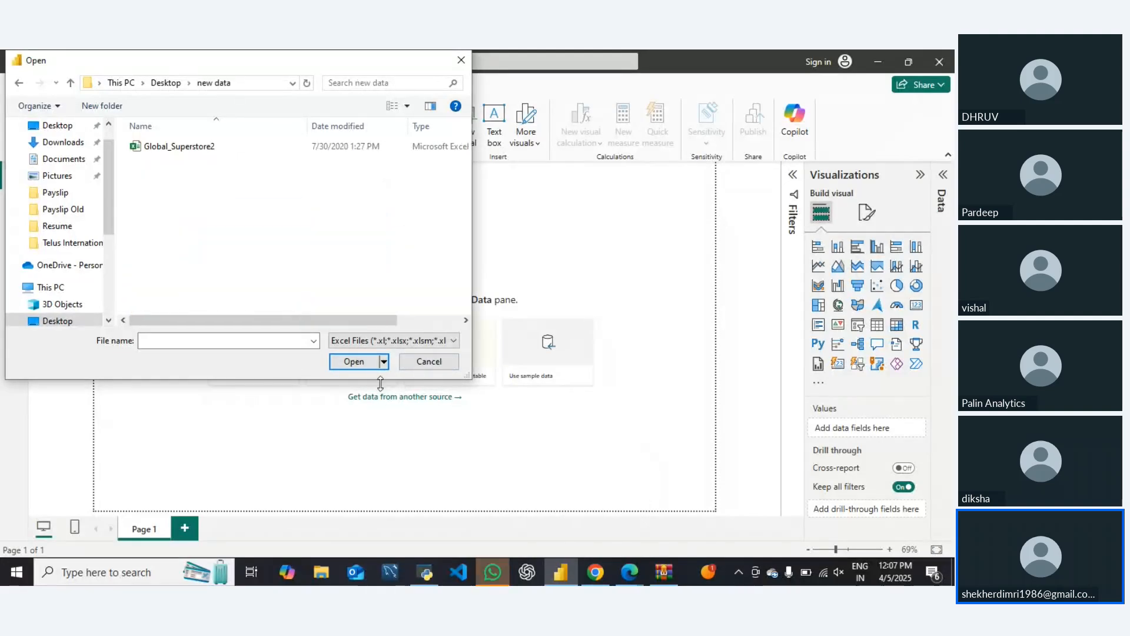
pyautogui.doubleClick(171, 146)
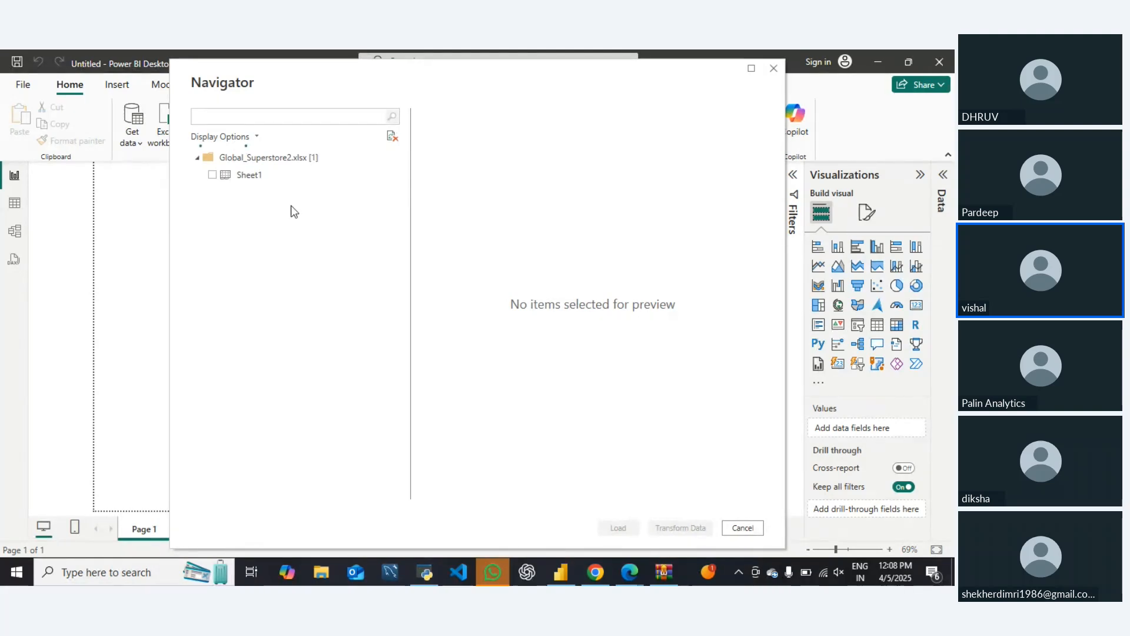
pyautogui.click(213, 175)
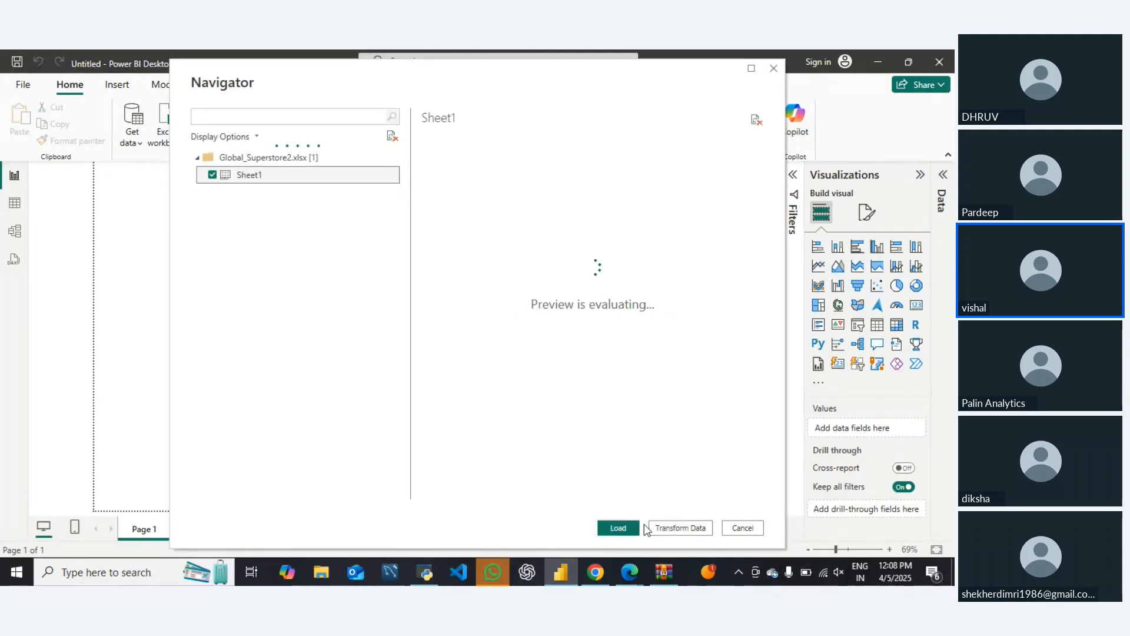
pyautogui.click(618, 528)
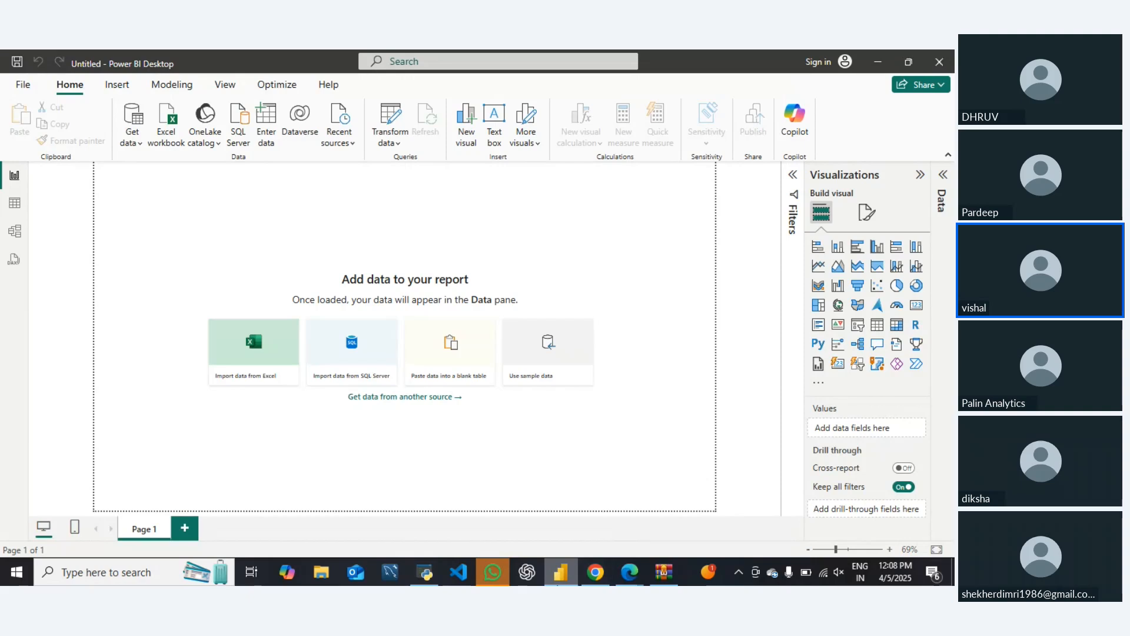
pyautogui.moveTo(557, 583)
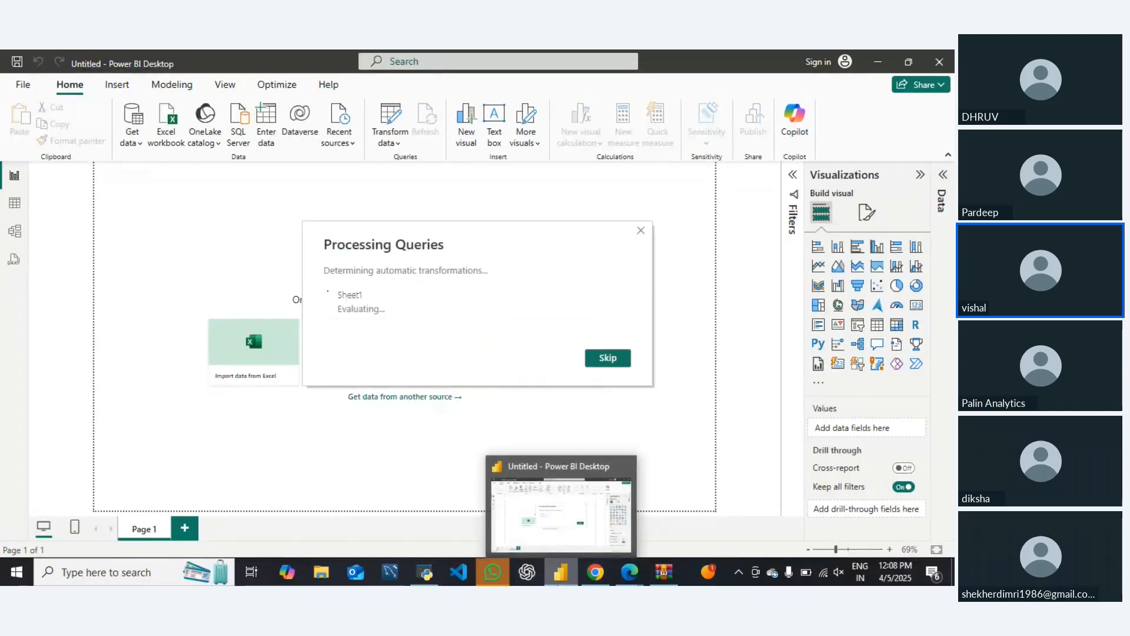
pyautogui.click(625, 367)
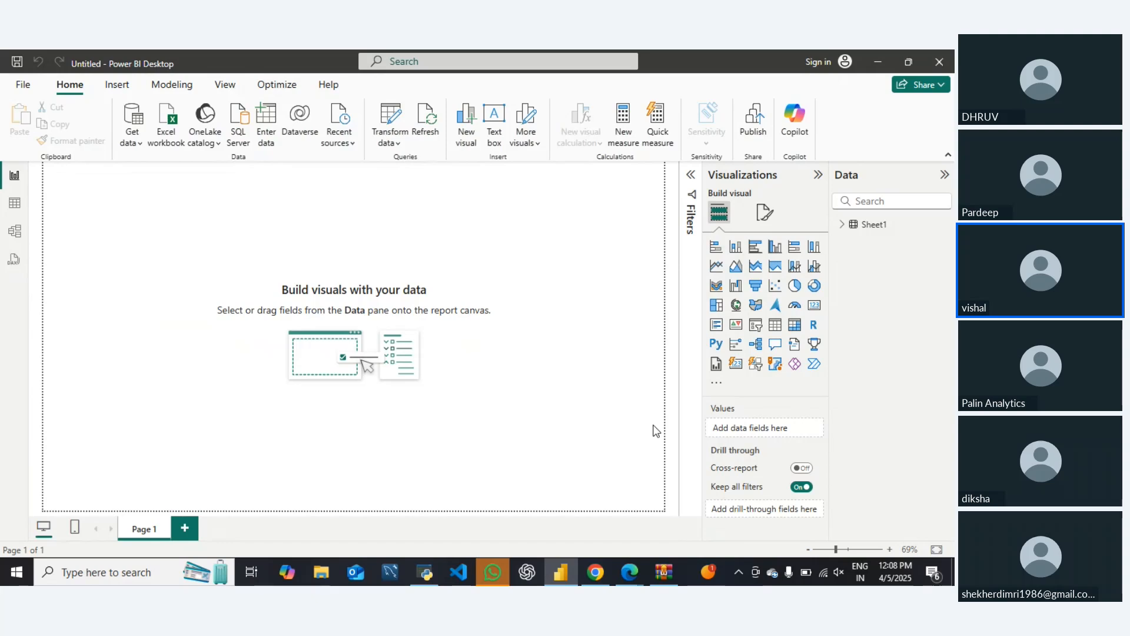
# Examine the rows and fields of the loaded Sheet1 table in Table view
pyautogui.click(16, 204)
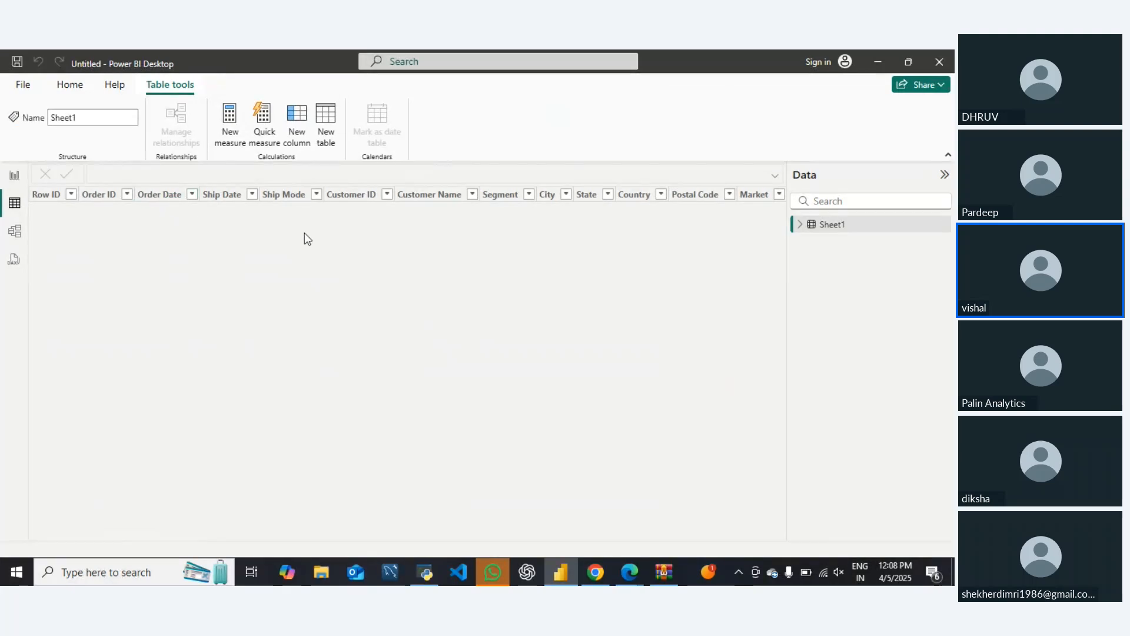
pyautogui.click(800, 224)
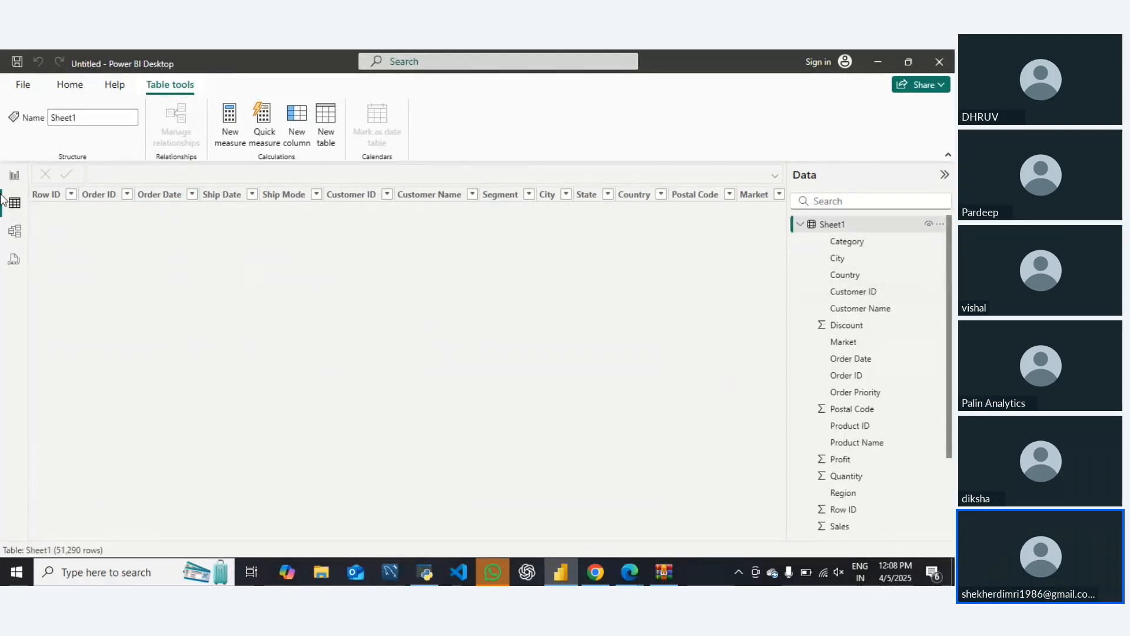
pyautogui.scroll(-5, 304, 370)
pyautogui.scroll(5, 304, 370)
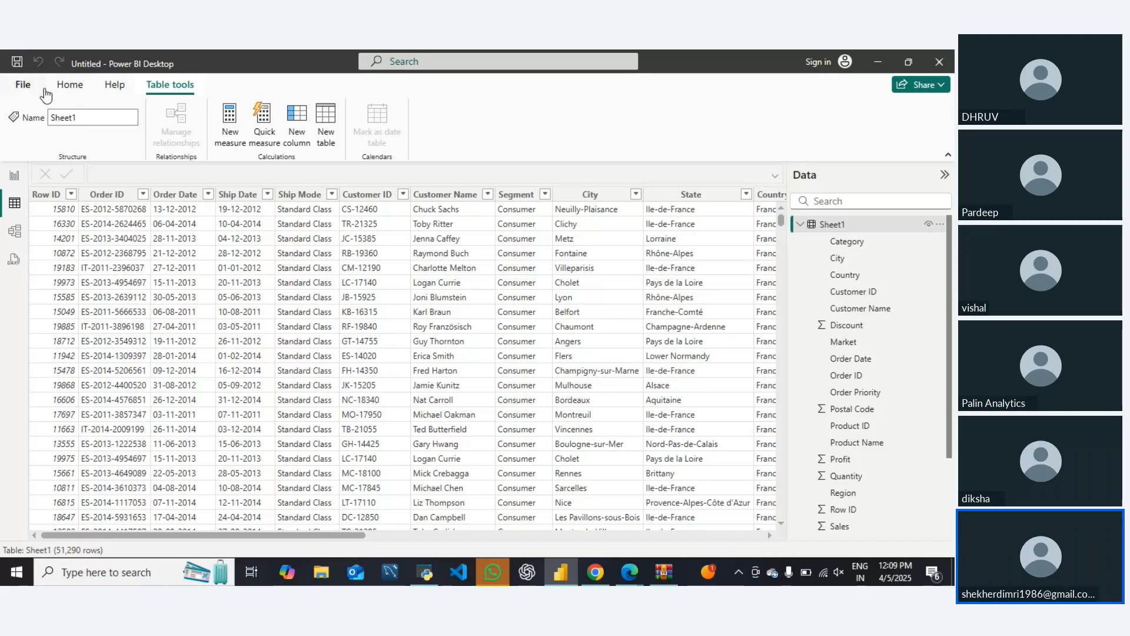
# Open the Sheet1 data in Power Query Editor for transformation
pyautogui.click(63, 92)
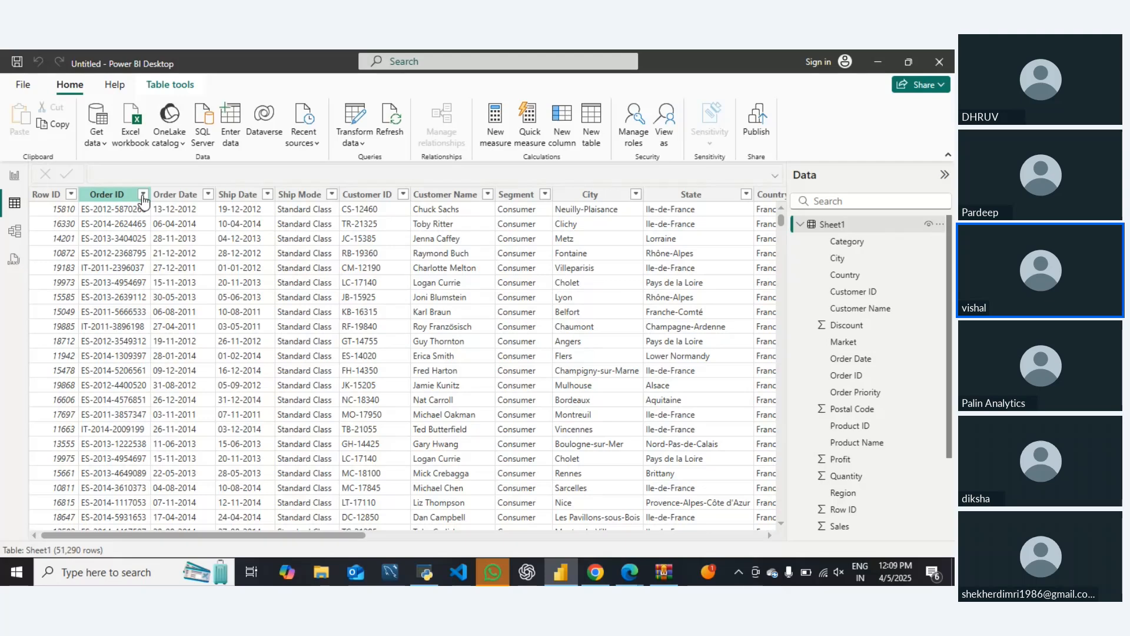
pyautogui.click(355, 141)
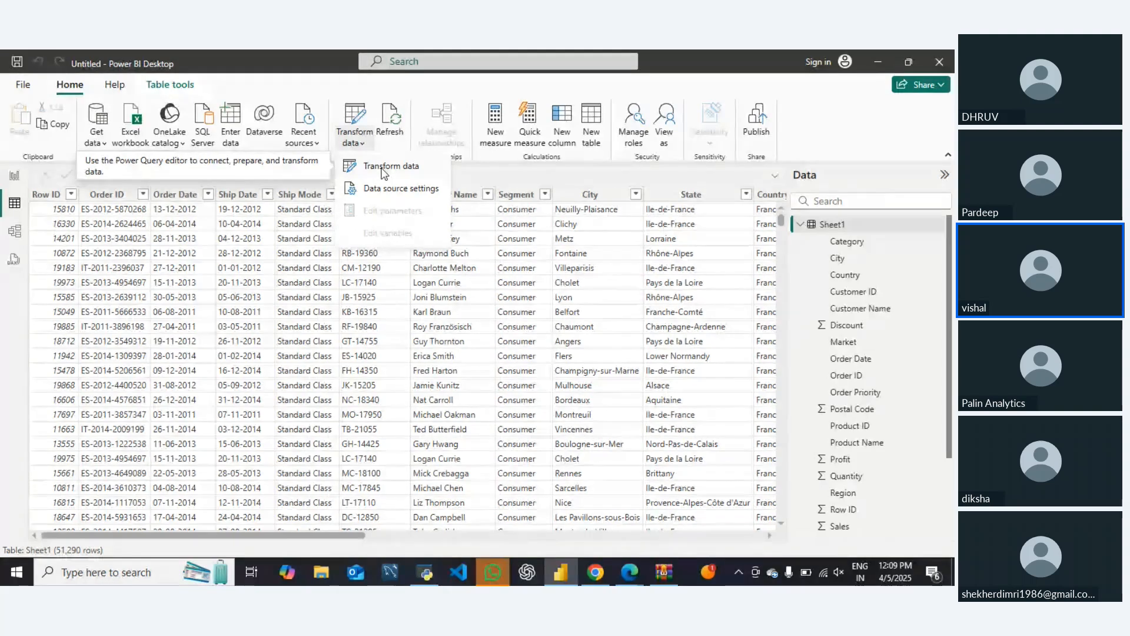
pyautogui.click(383, 170)
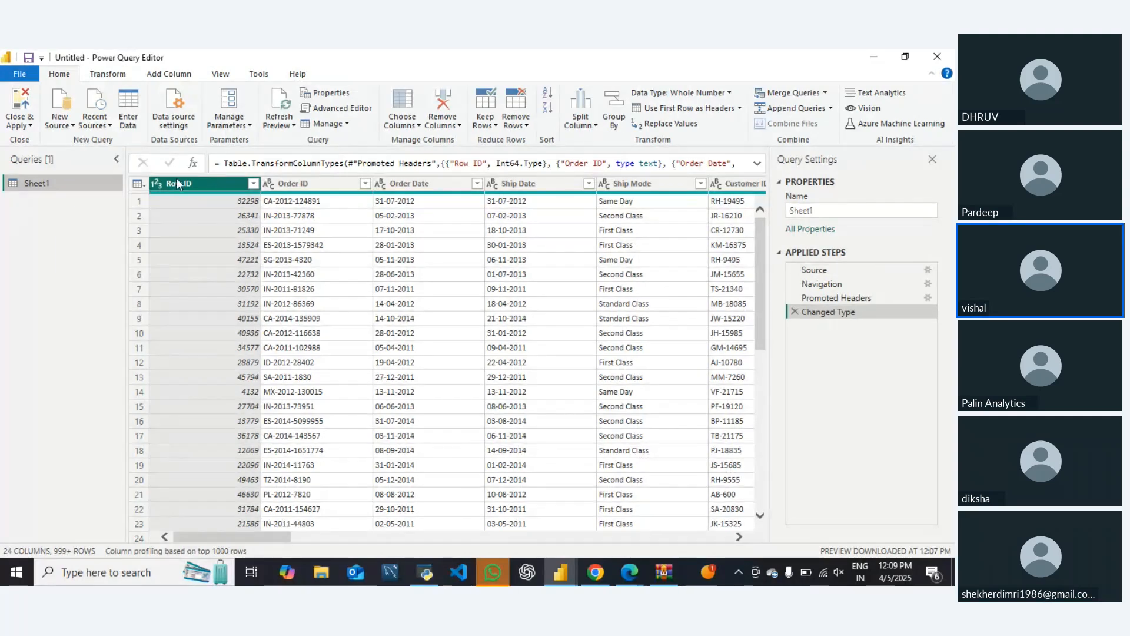
pyautogui.click(297, 185)
pyautogui.click(239, 187)
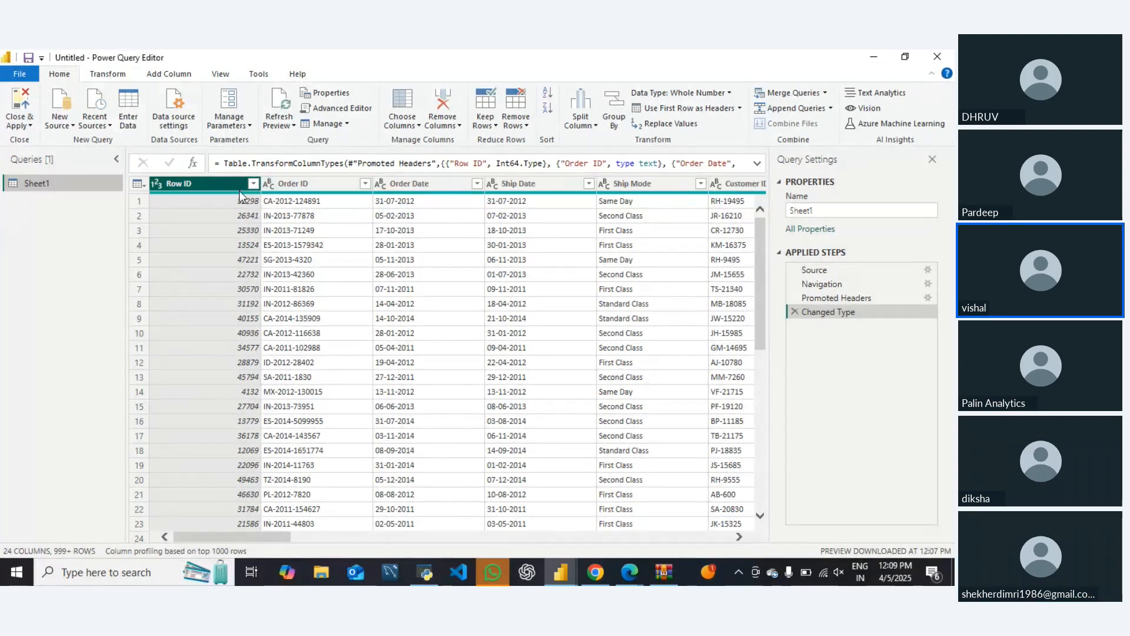
pyautogui.click(301, 183)
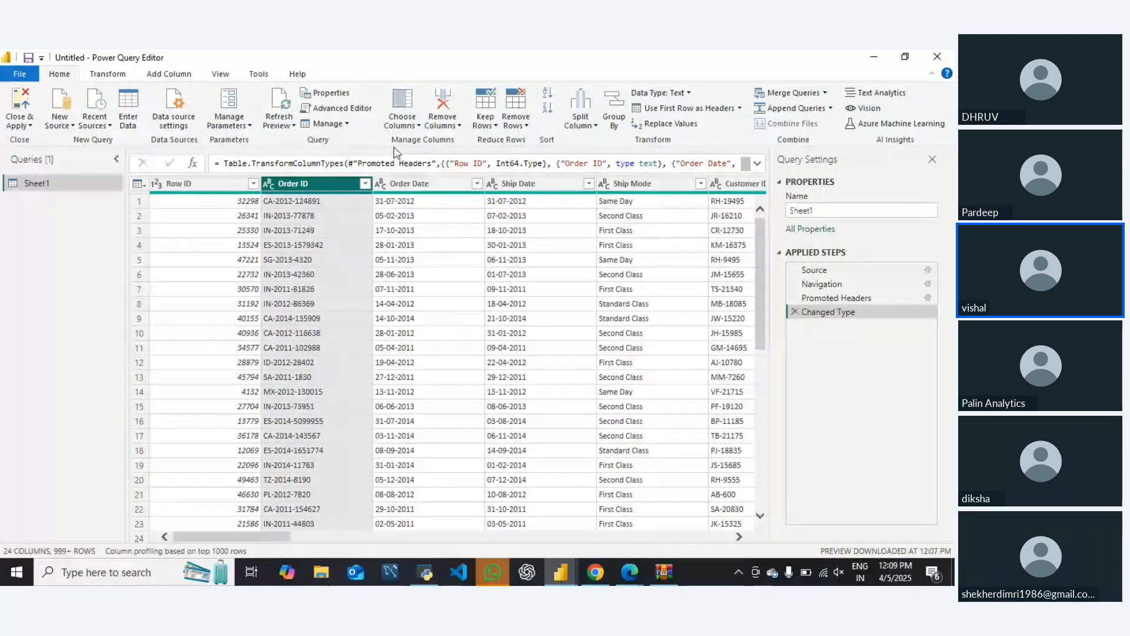
pyautogui.click(400, 125)
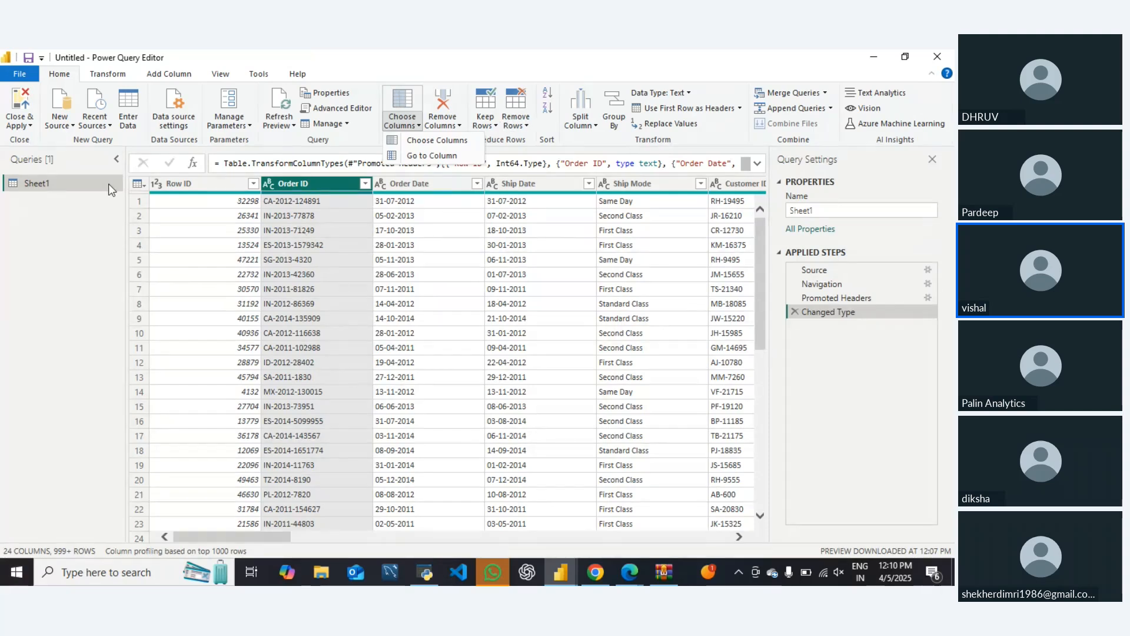
# Duplicate the Sheet1 query
pyautogui.click(106, 199)
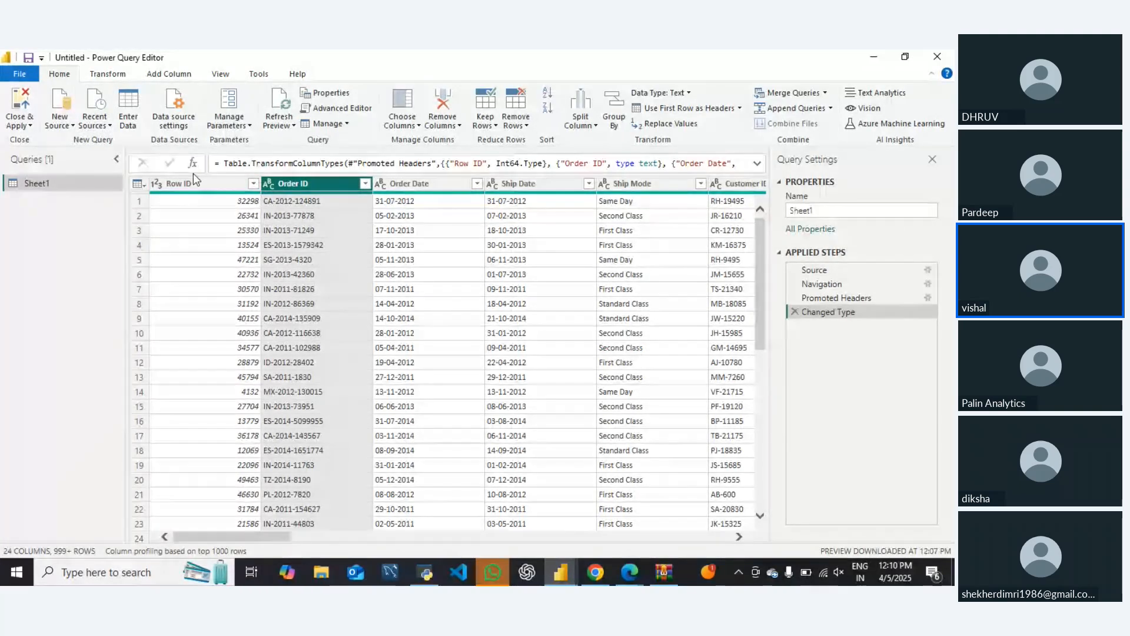
pyautogui.rightClick(50, 182)
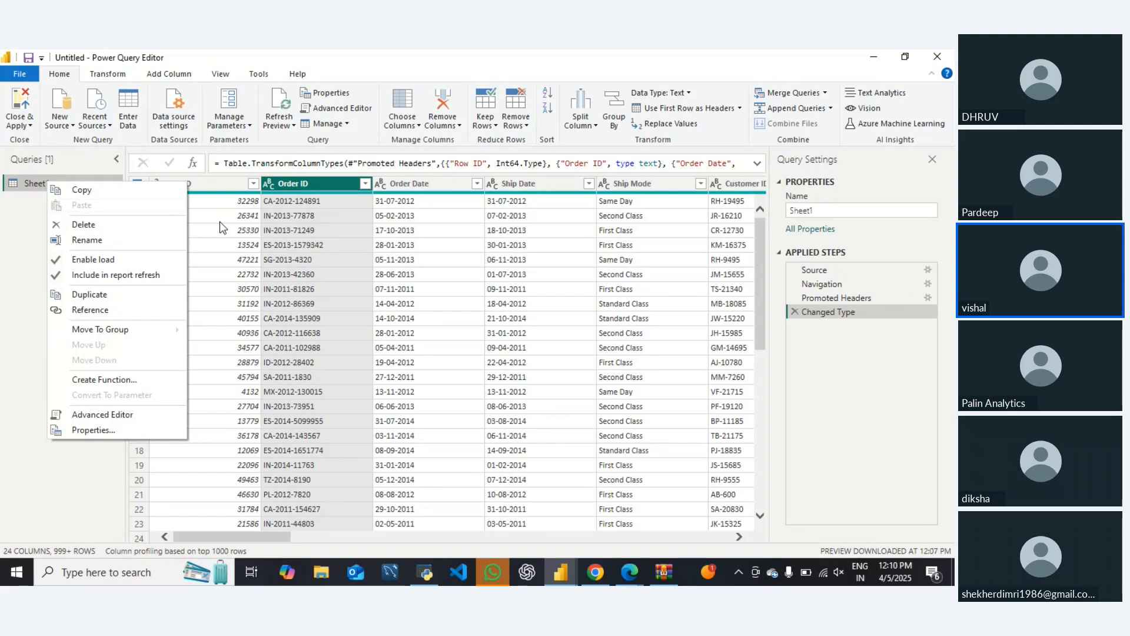
pyautogui.click(119, 296)
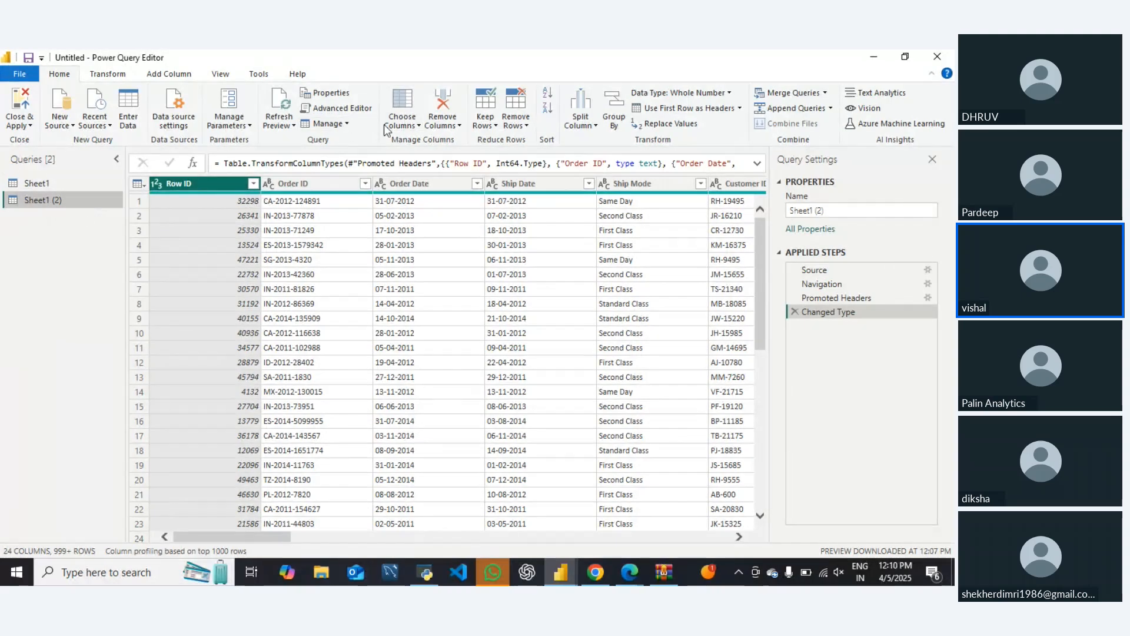
# Try removing every column except Row ID from the duplicated query, and delete that applied step
pyautogui.click(402, 124)
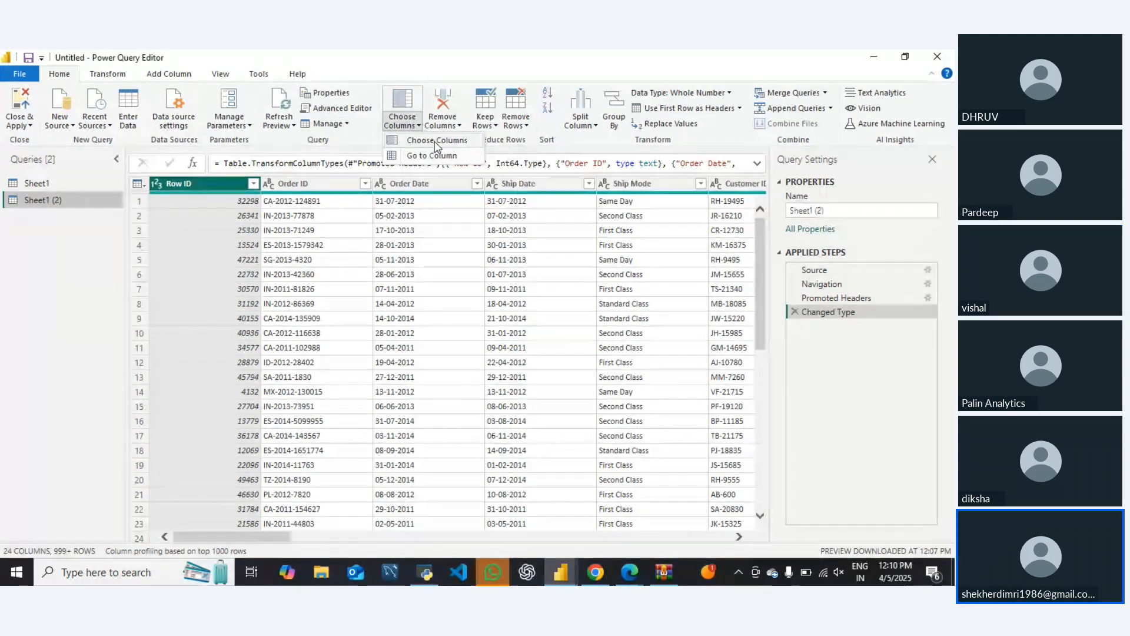
pyautogui.click(442, 122)
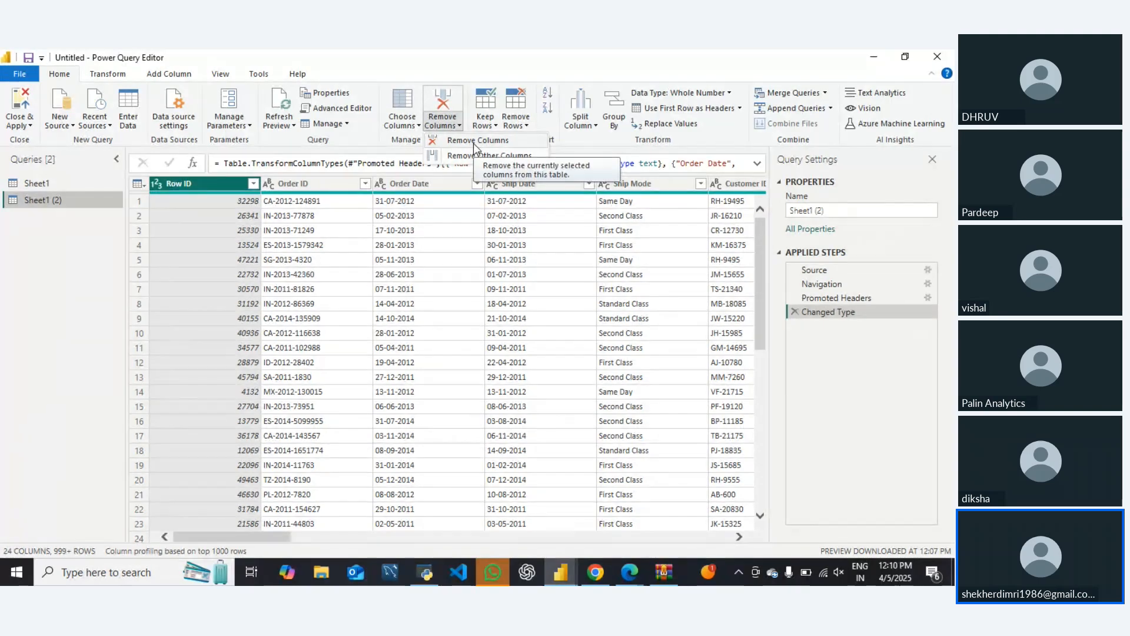
pyautogui.click(471, 156)
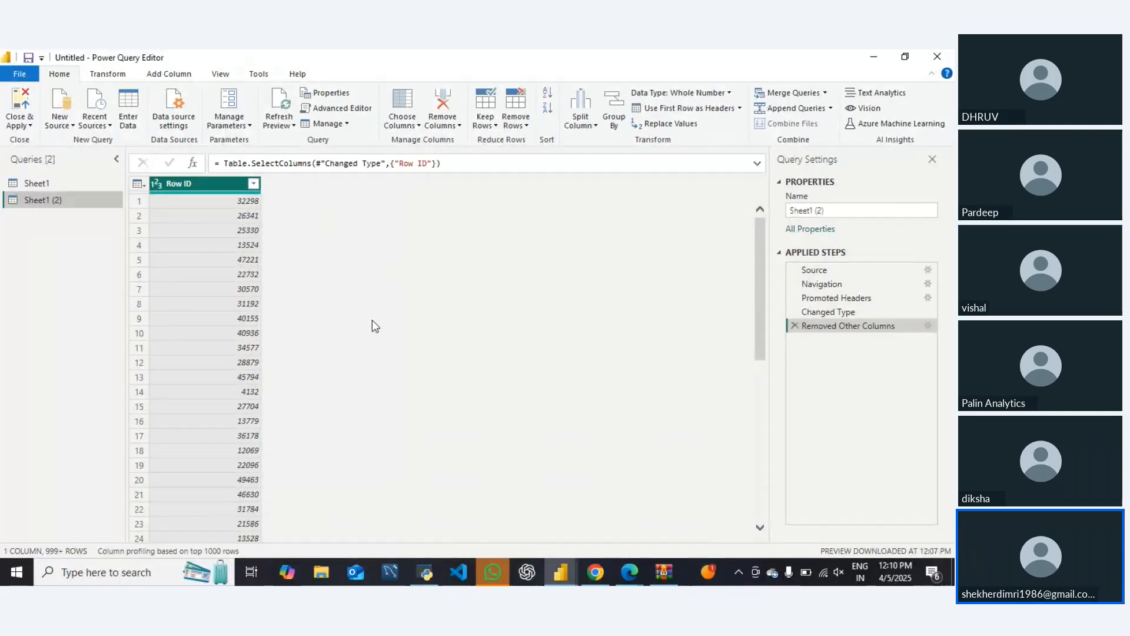
pyautogui.click(795, 326)
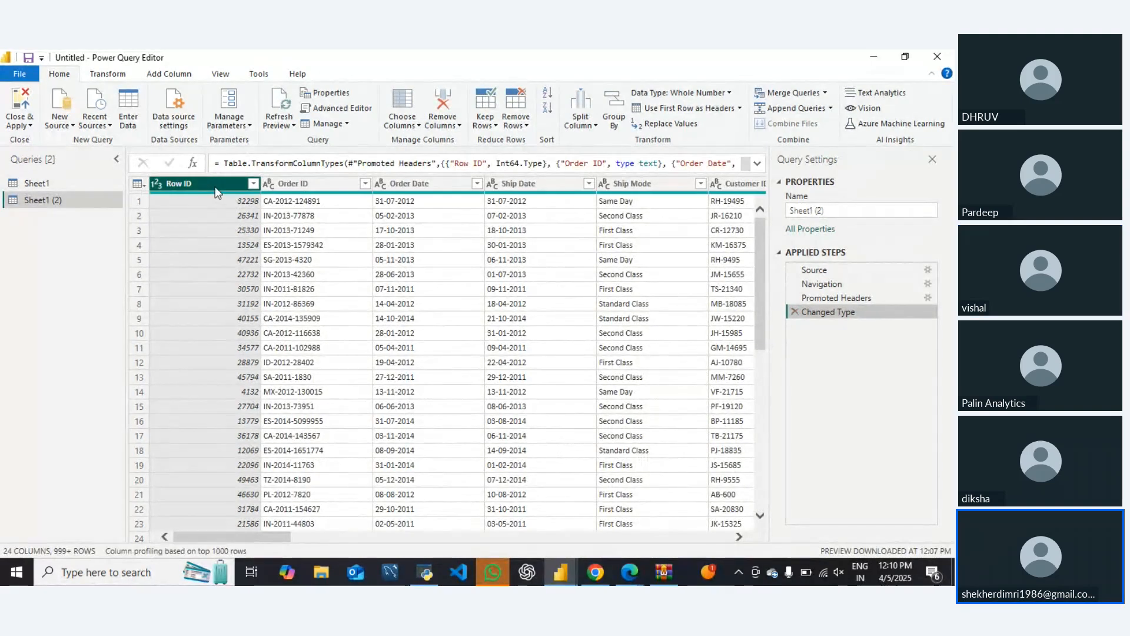
# Try removing every column except Row ID, Order ID, Customer ID, Customer Name and Country from the duplicated query
pyautogui.keyDown('ctrl'); pyautogui.click(320, 184); pyautogui.keyUp('ctrl')
pyautogui.keyDown('ctrl'); pyautogui.click(733, 185); pyautogui.keyUp('ctrl')
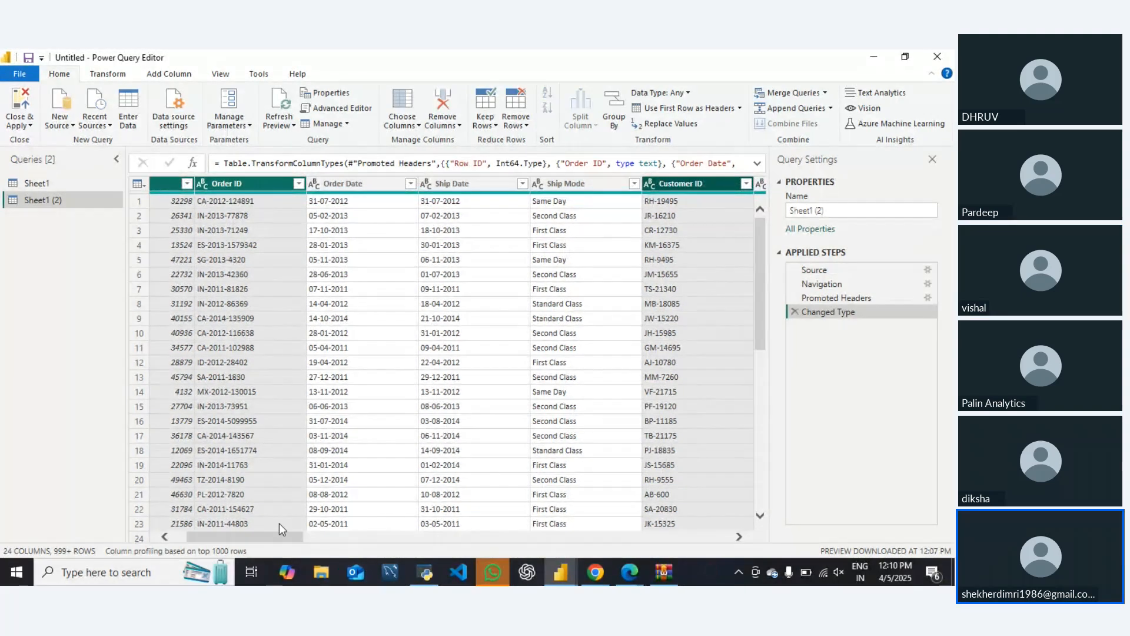
pyautogui.moveTo(242, 535); pyautogui.dragTo(396, 538)
pyautogui.keyDown('ctrl'); pyautogui.click(550, 181); pyautogui.keyUp('ctrl')
pyautogui.keyDown('ctrl'); pyautogui.click(439, 185); pyautogui.keyUp('ctrl')
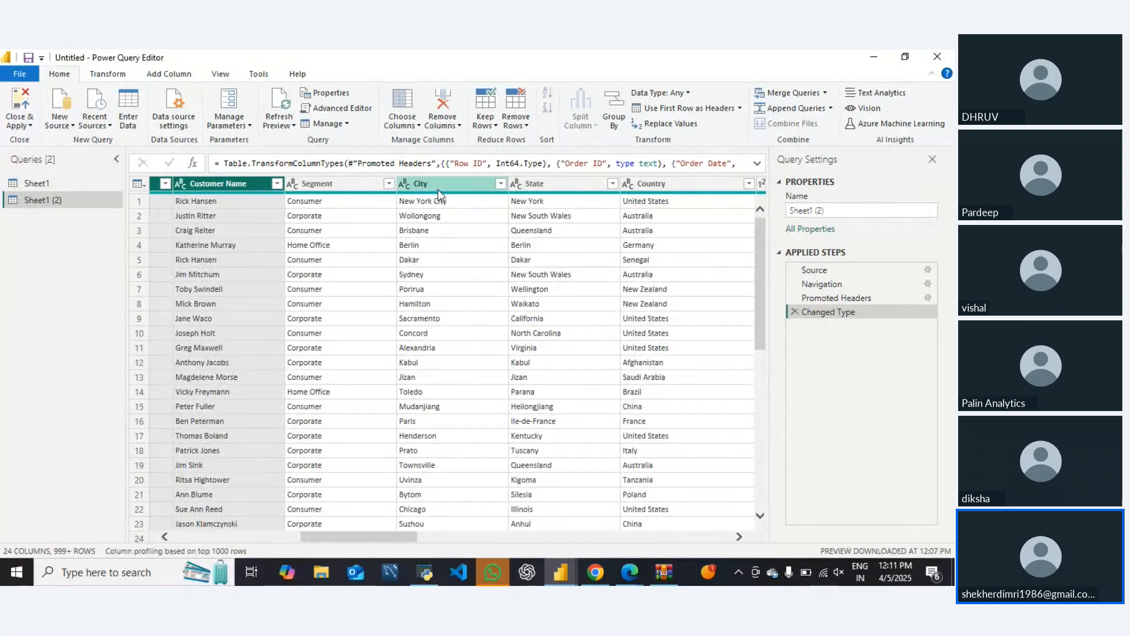
pyautogui.keyDown('ctrl'); pyautogui.click(439, 186); pyautogui.keyUp('ctrl')
pyautogui.keyDown('ctrl'); pyautogui.click(642, 183); pyautogui.keyUp('ctrl')
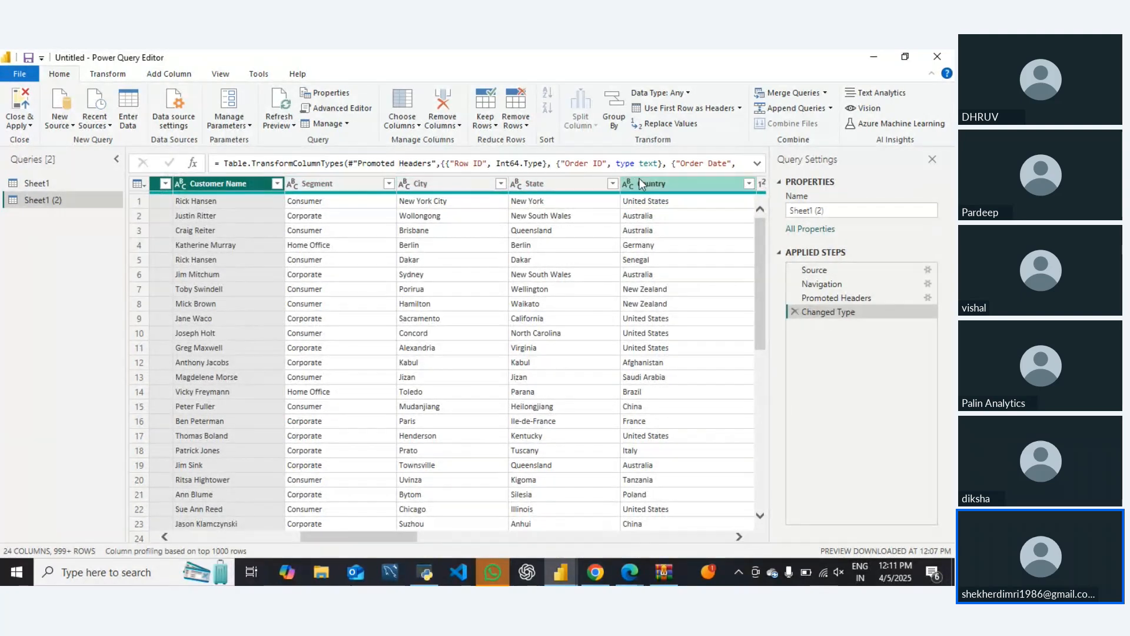
pyautogui.keyDown('ctrl'); pyautogui.click(651, 182); pyautogui.keyUp('ctrl')
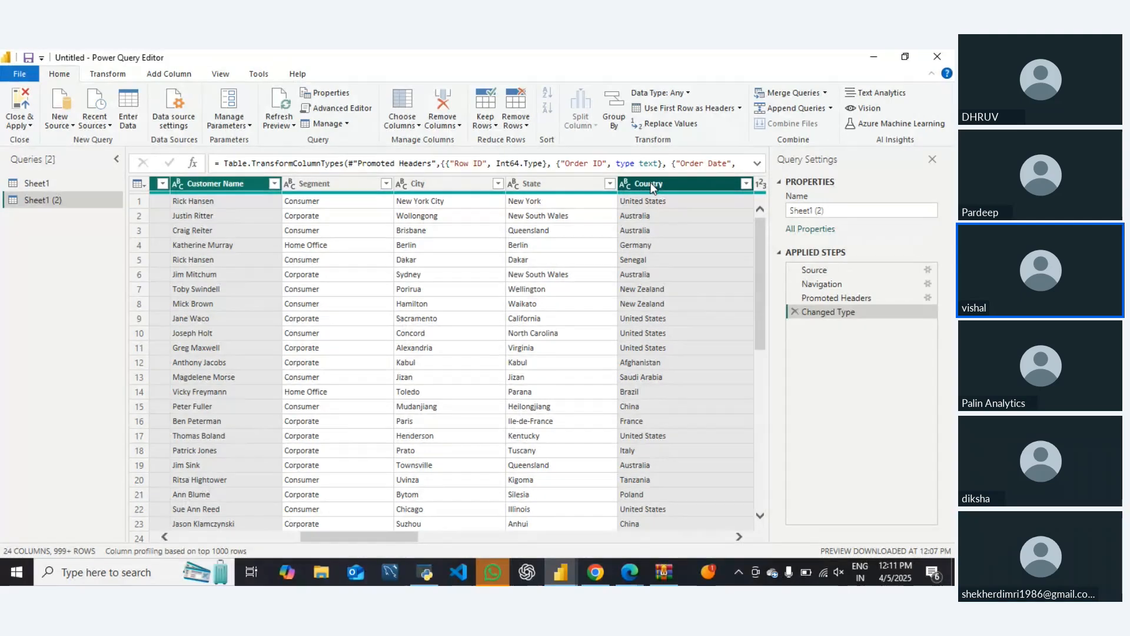
pyautogui.click(443, 126)
pyautogui.click(477, 156)
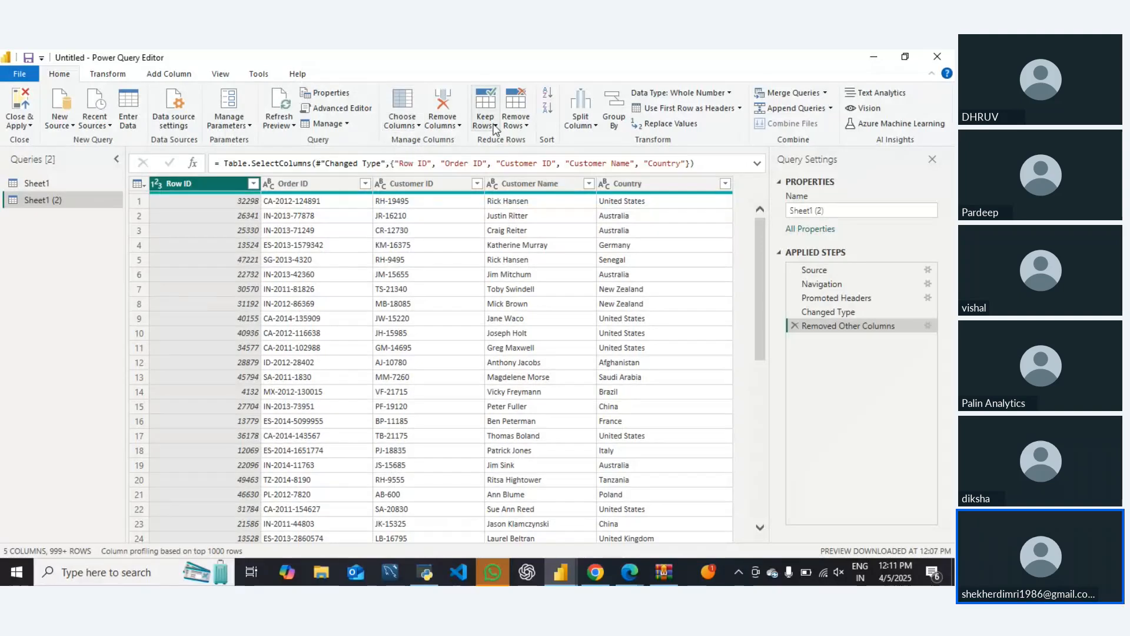
pyautogui.click(525, 125)
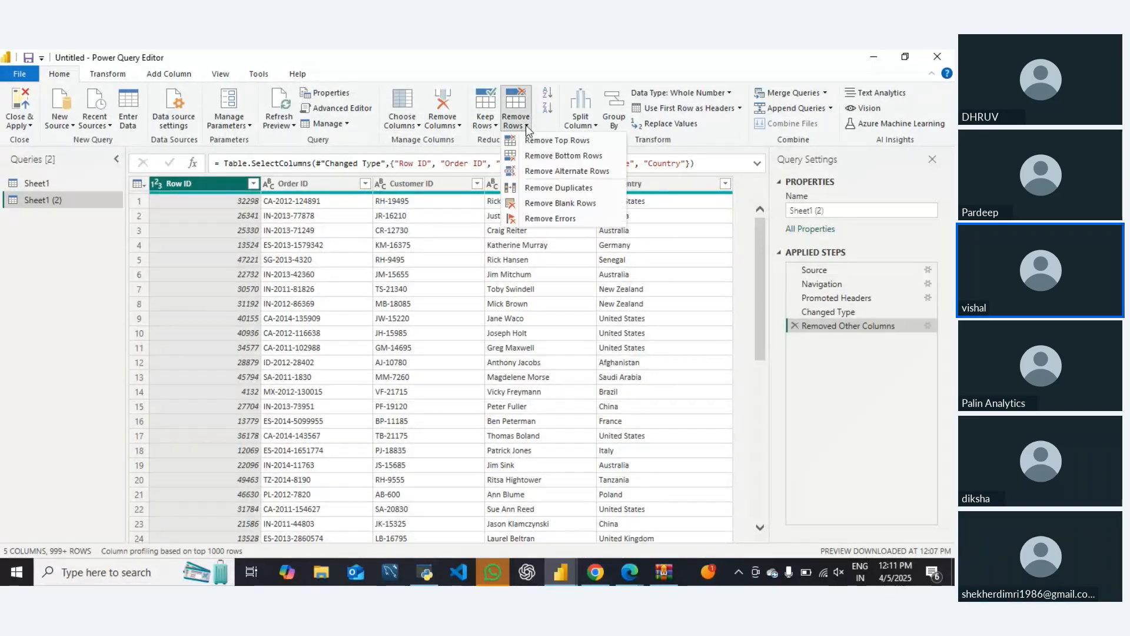
pyautogui.click(485, 120)
pyautogui.click(442, 126)
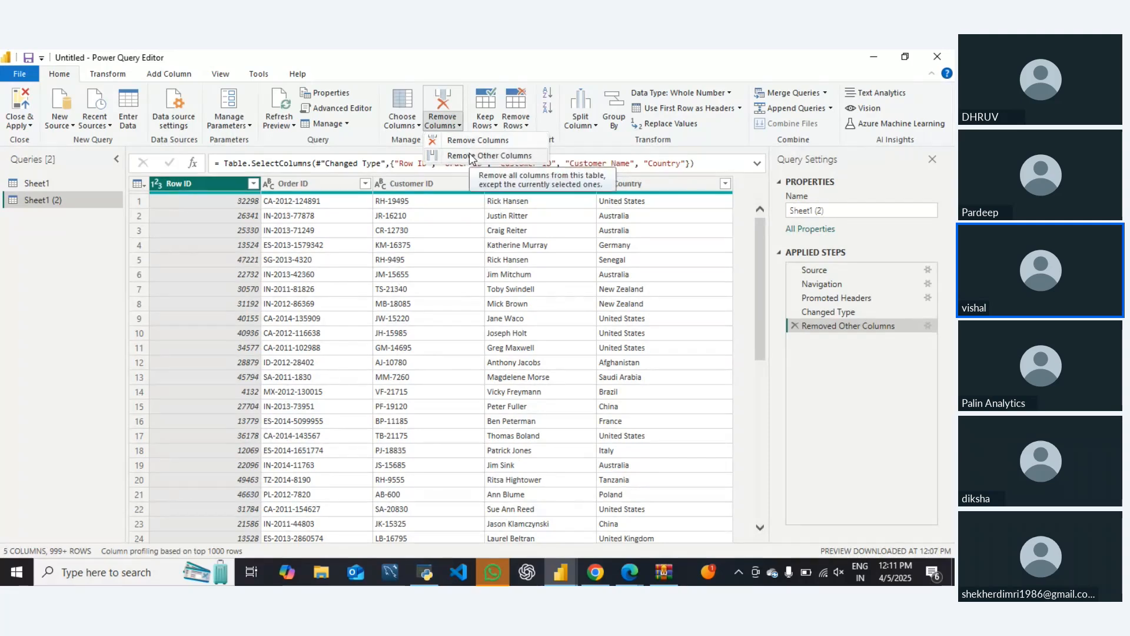
pyautogui.click(408, 126)
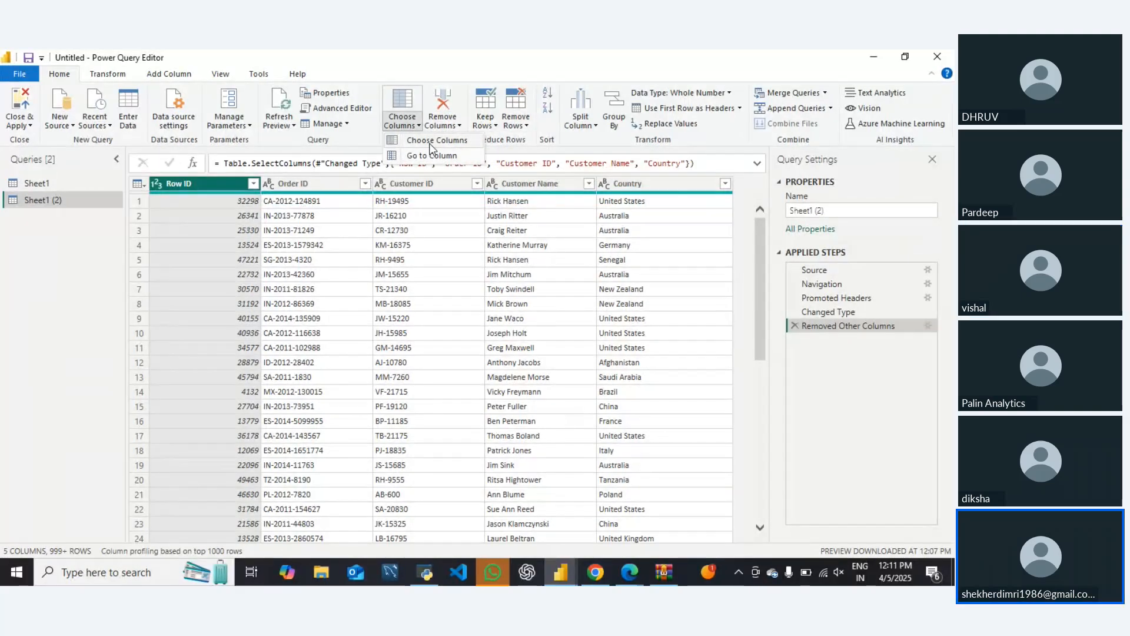
pyautogui.click(431, 143)
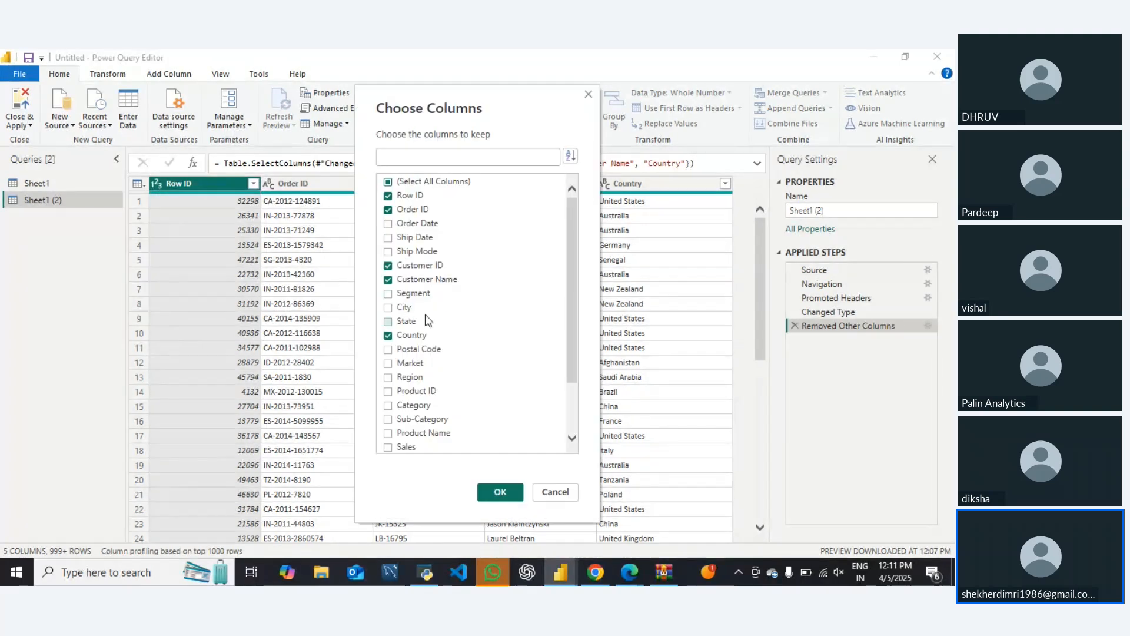
pyautogui.click(389, 182)
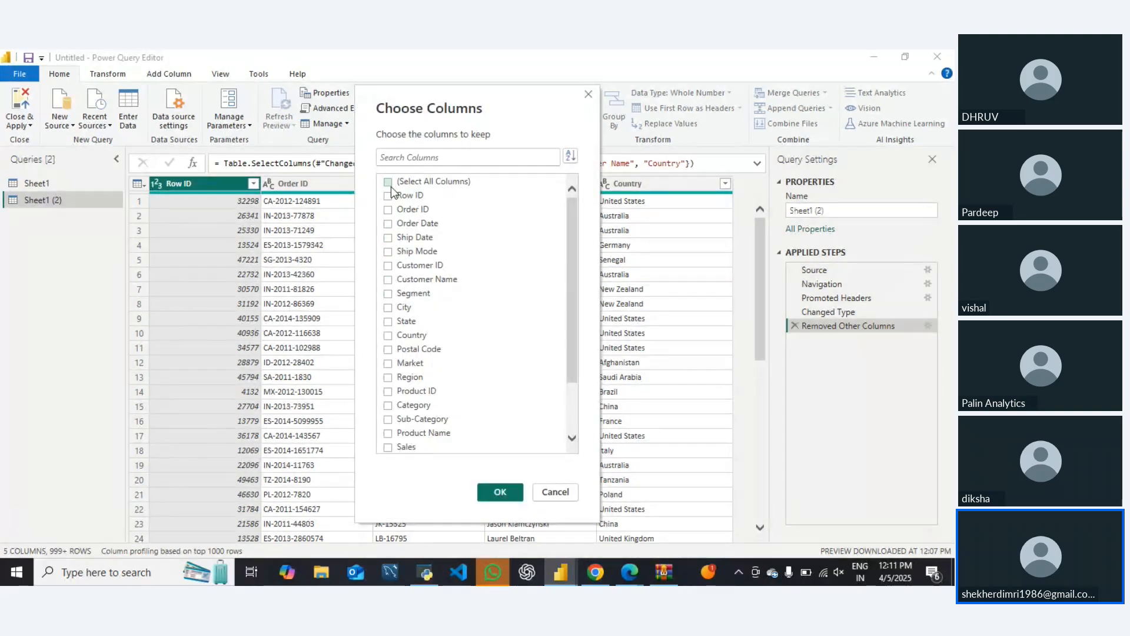
pyautogui.click(389, 198)
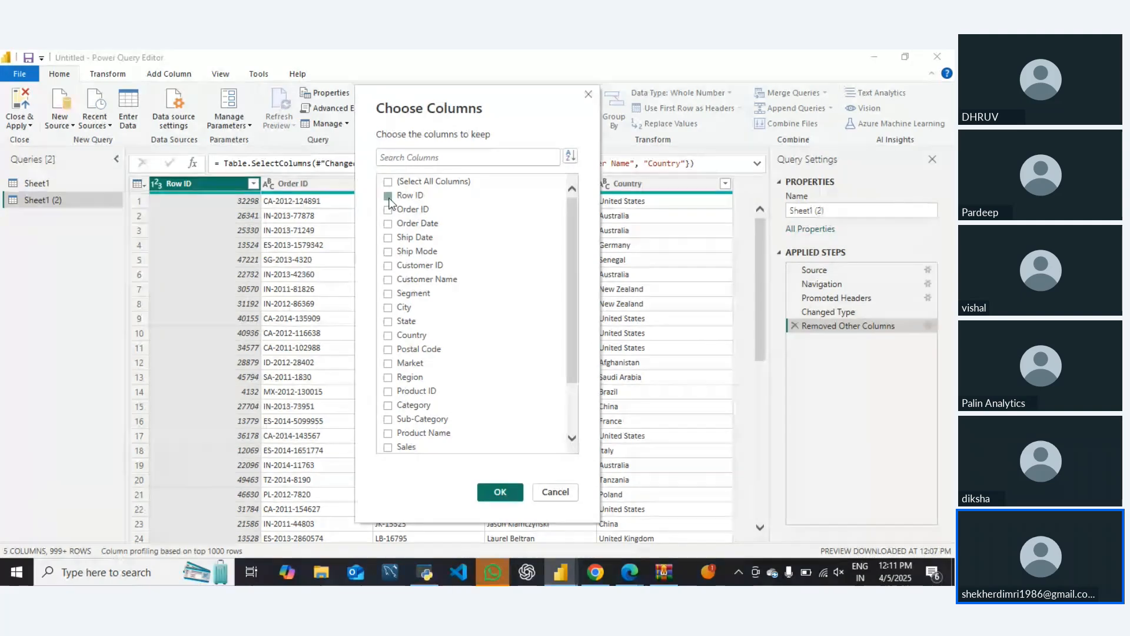
pyautogui.click(388, 195)
pyautogui.click(388, 210)
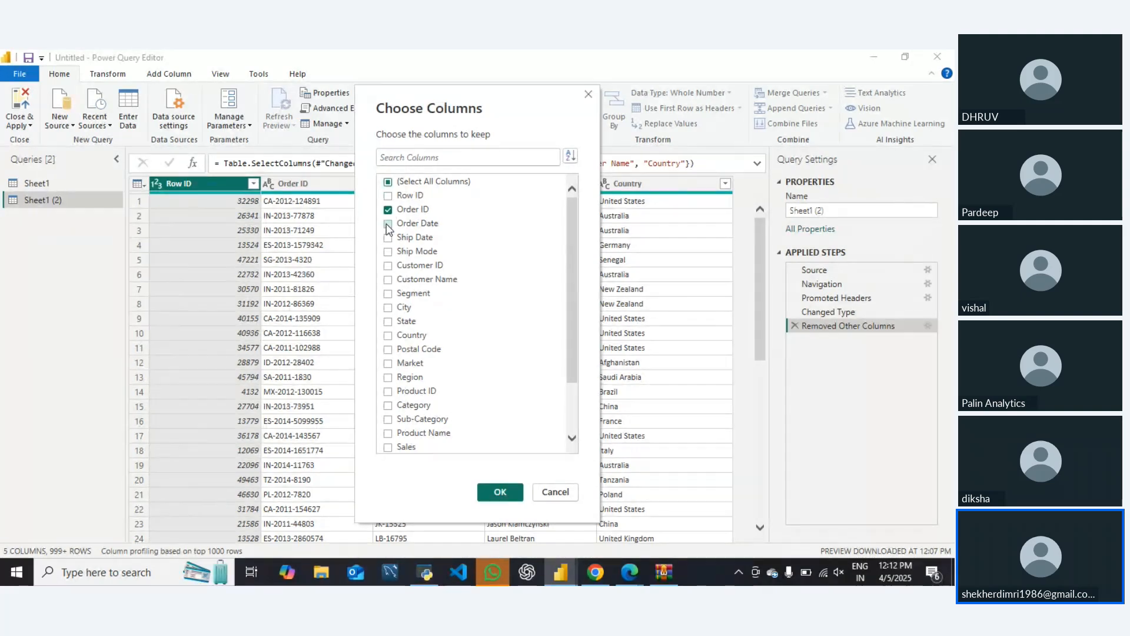
pyautogui.click(388, 266)
pyautogui.click(562, 493)
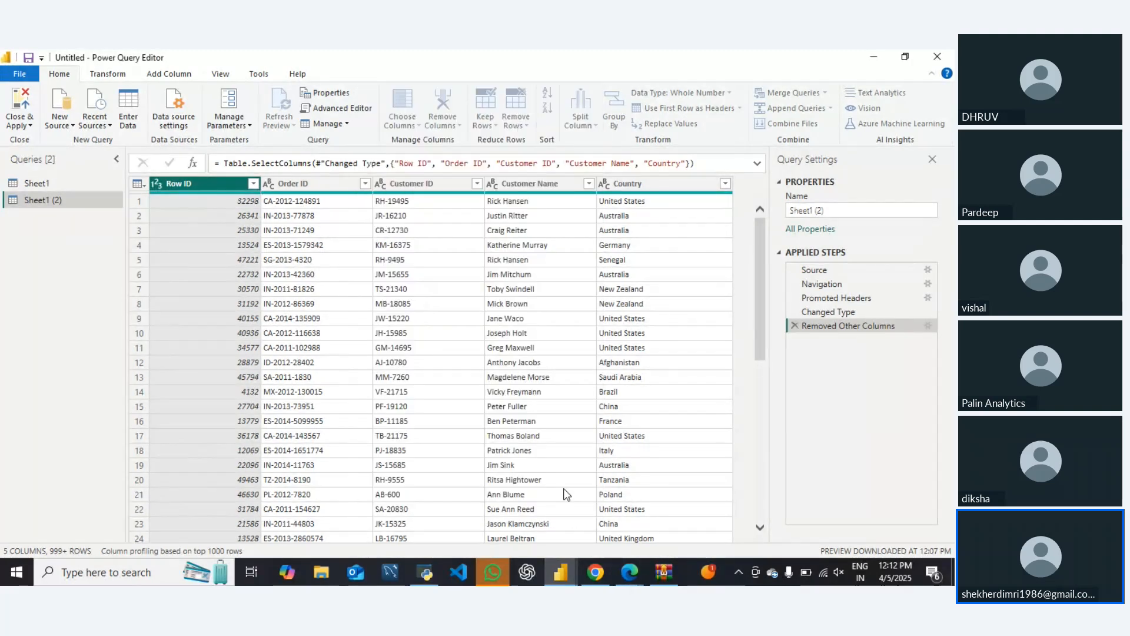
# Delete the Removed Other Columns step and choose only Order ID, Customer ID, Customer Name and Country as the columns to keep
pyautogui.click(794, 326)
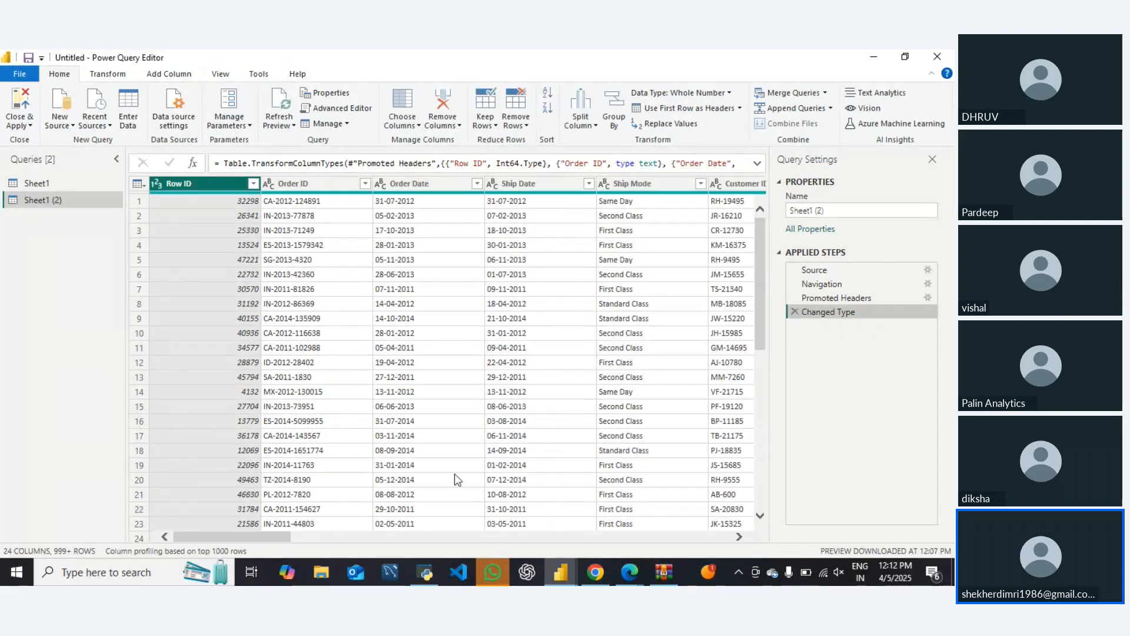
pyautogui.moveTo(247, 537); pyautogui.dragTo(171, 562)
pyautogui.click(321, 184)
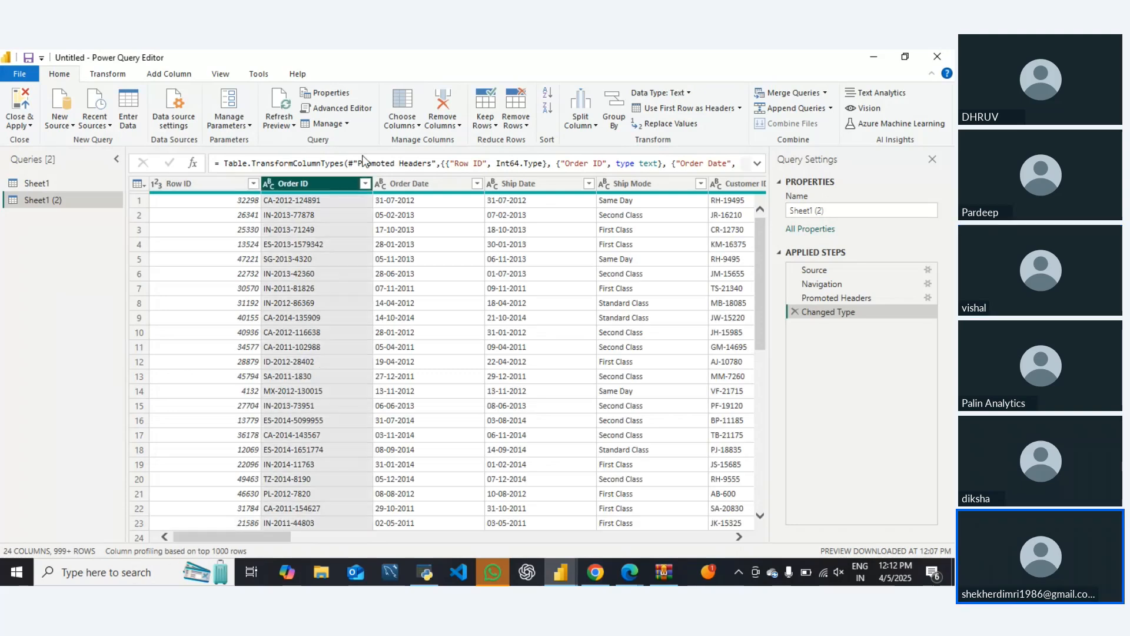
pyautogui.click(409, 125)
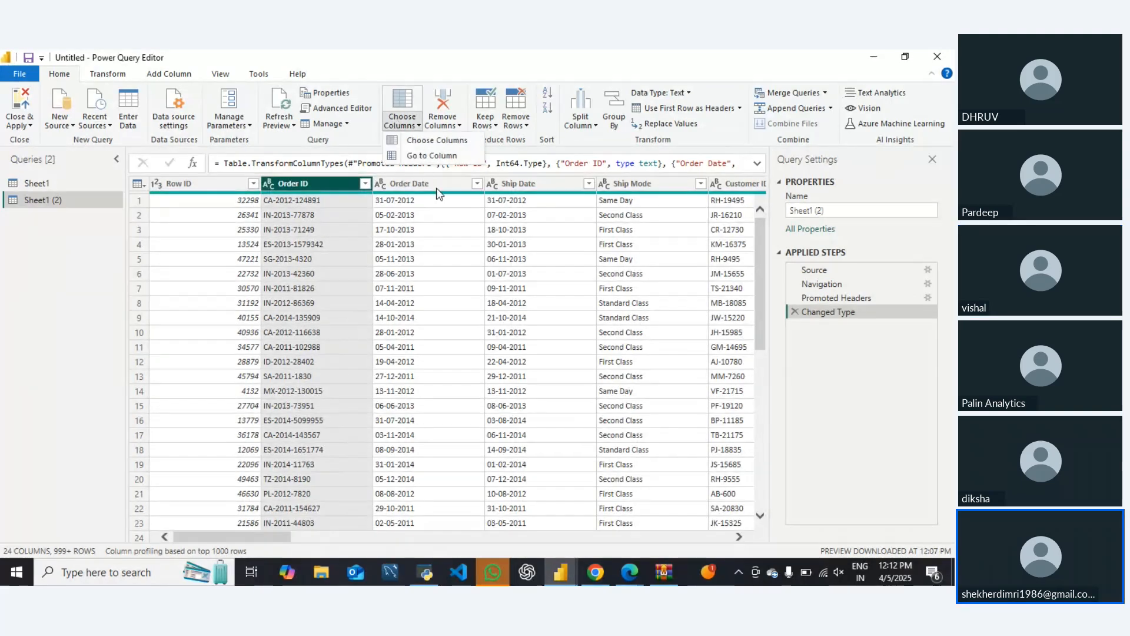
pyautogui.click(432, 143)
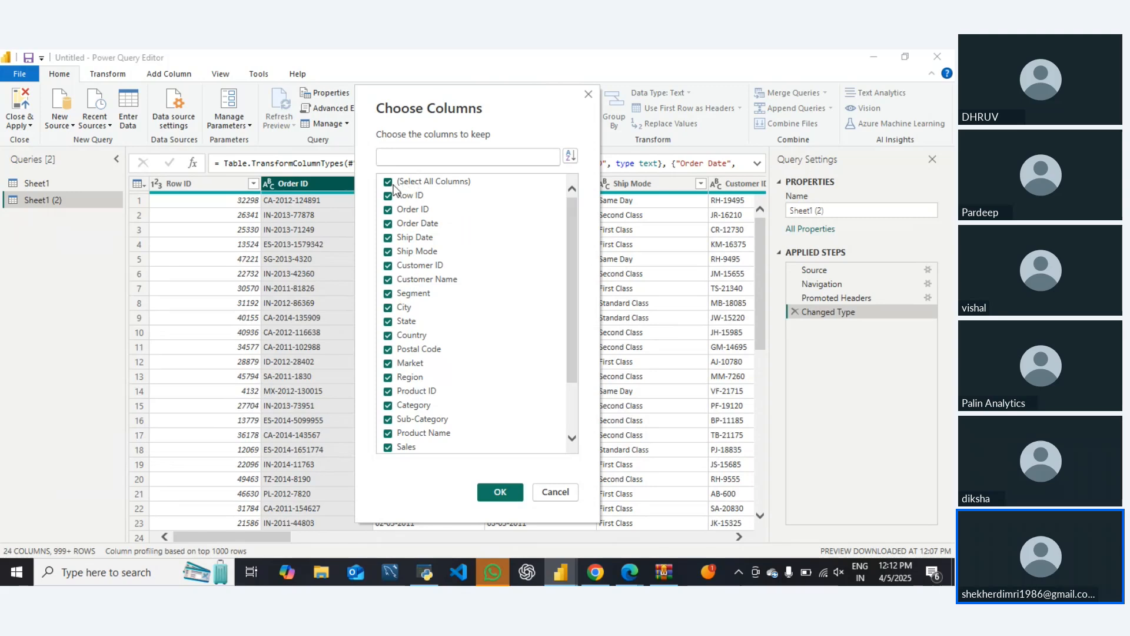
pyautogui.click(389, 182)
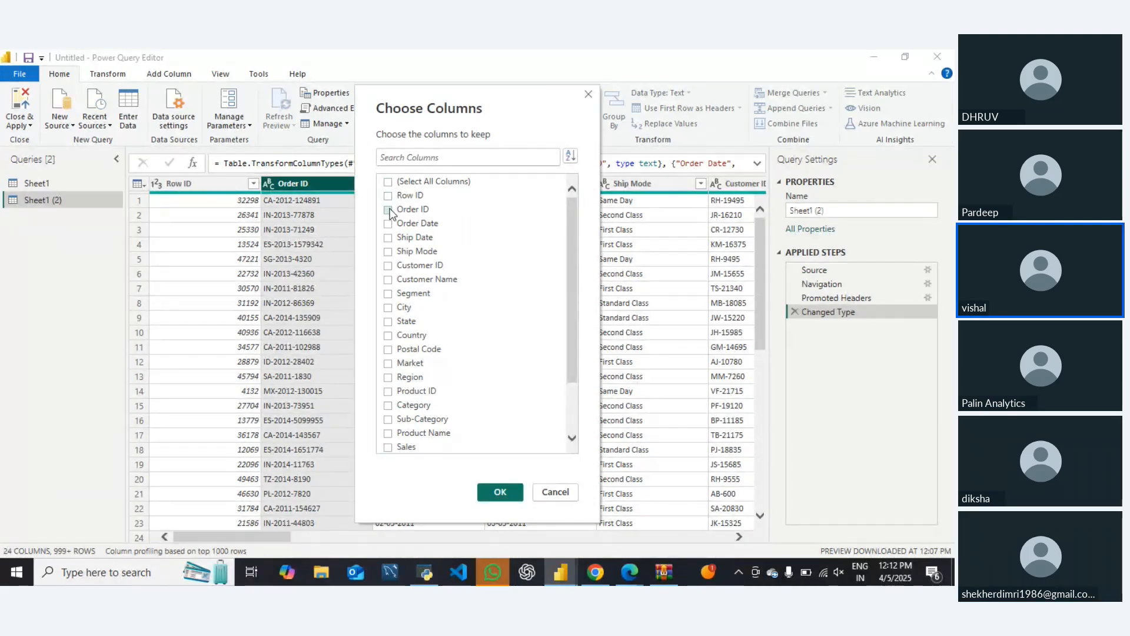
pyautogui.click(388, 210)
pyautogui.click(388, 265)
pyautogui.click(388, 280)
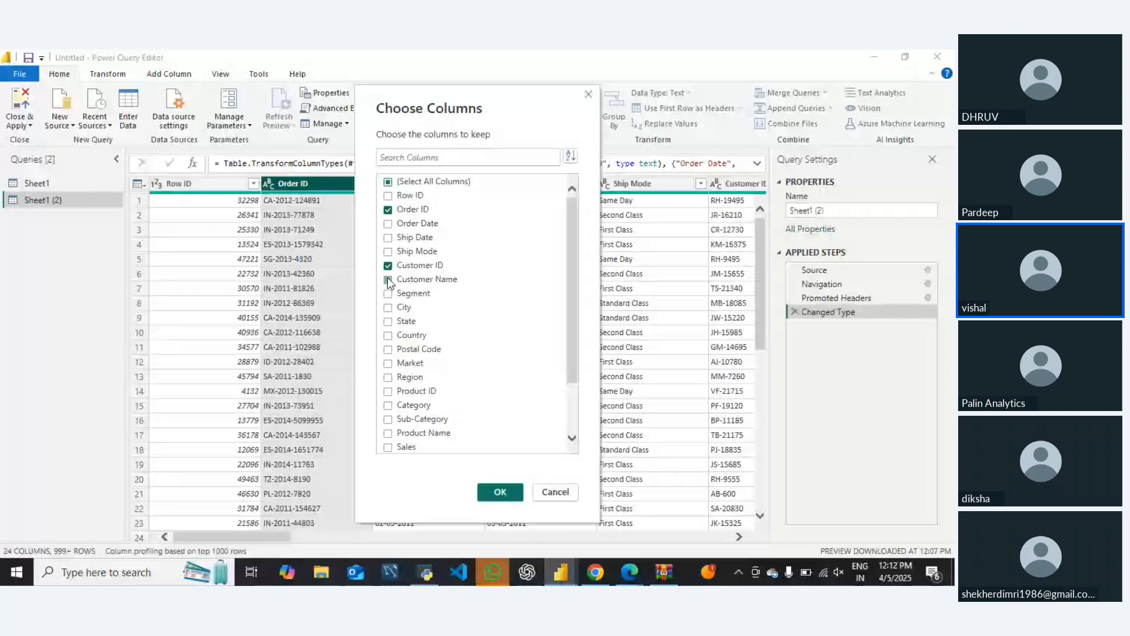
pyautogui.click(388, 336)
pyautogui.click(500, 492)
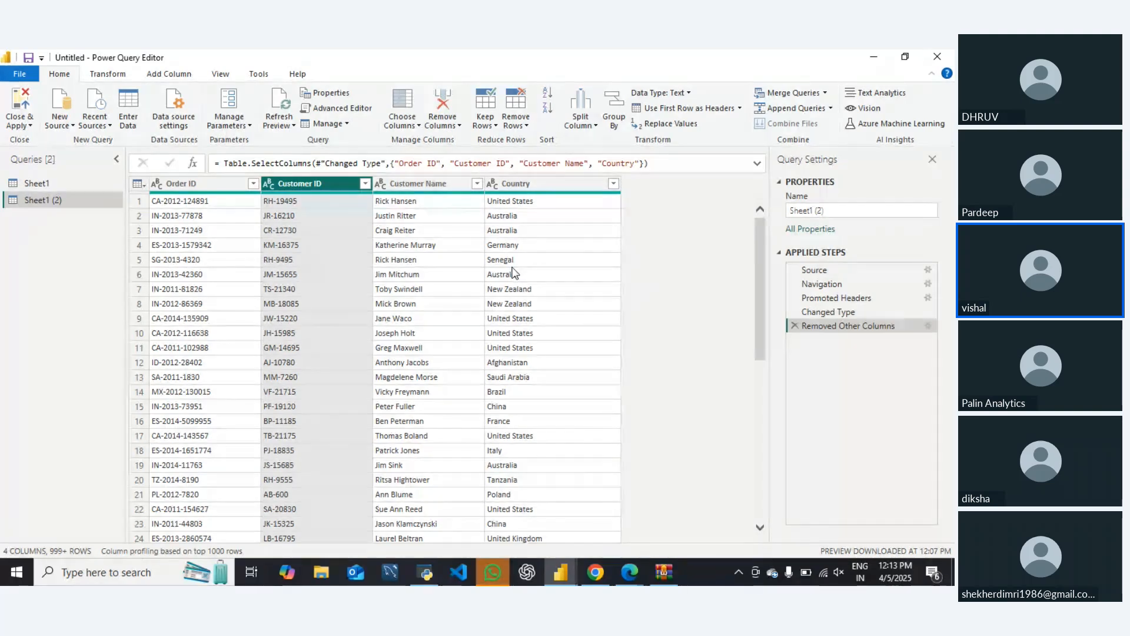
# Add Row ID to the chosen columns kept in the duplicated query
pyautogui.click(426, 130)
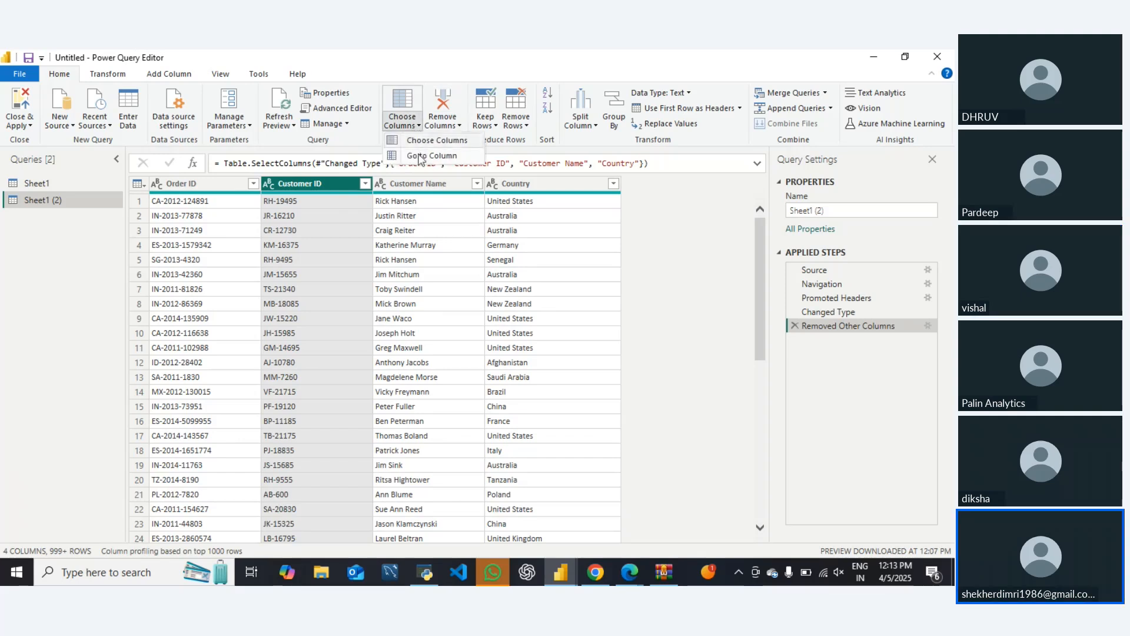
pyautogui.click(414, 152)
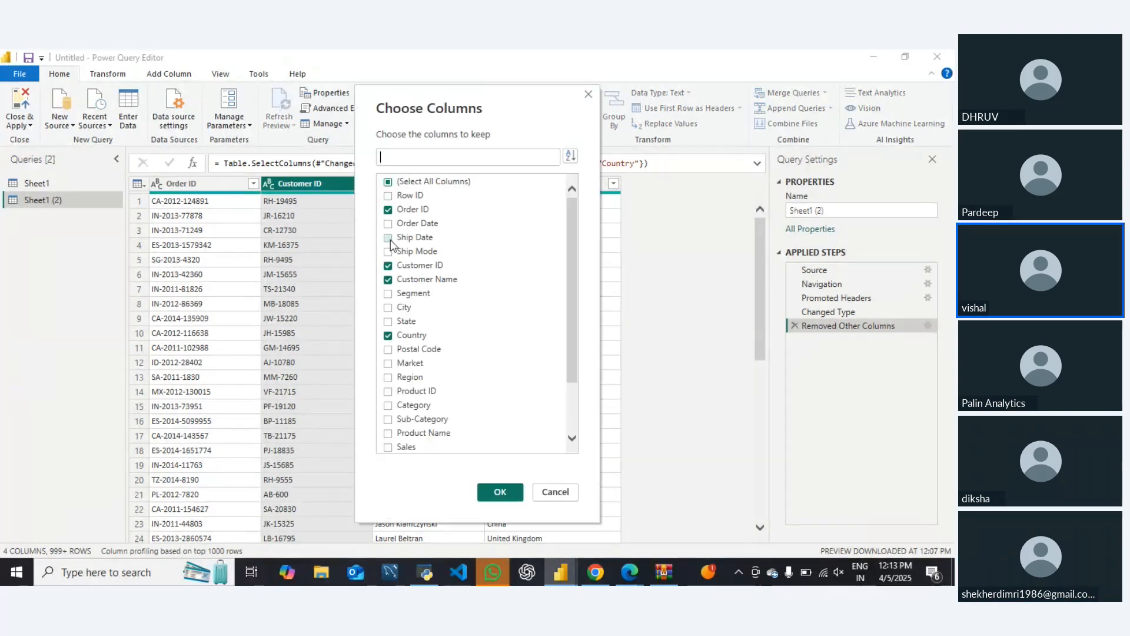
pyautogui.click(500, 492)
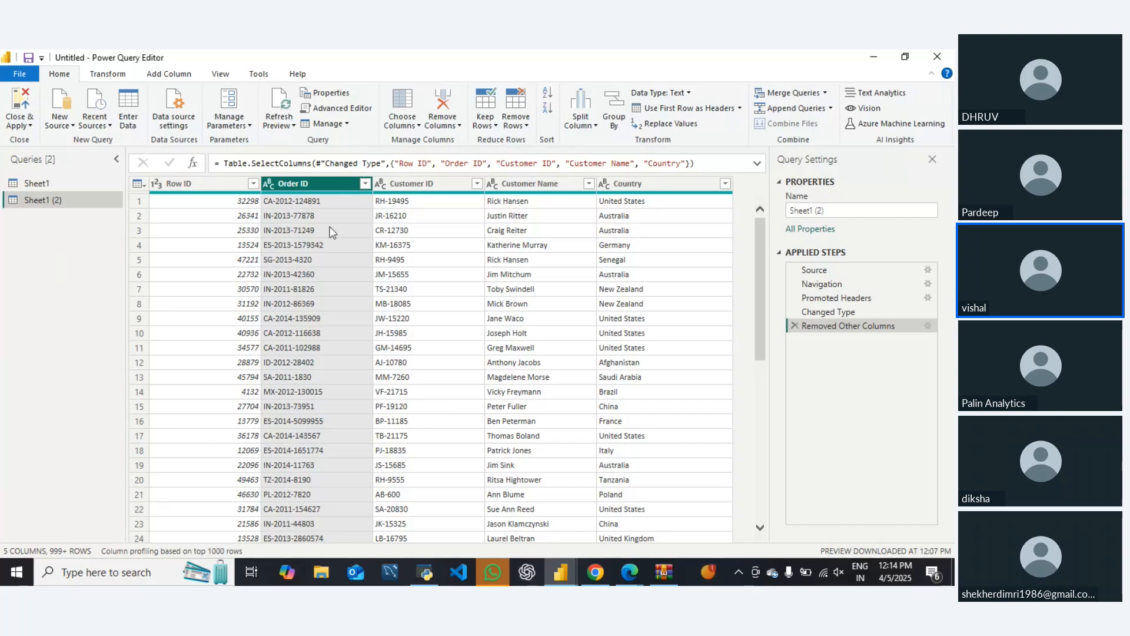
# Sort the duplicated query's rows by Row ID in ascending order
pyautogui.click(495, 126)
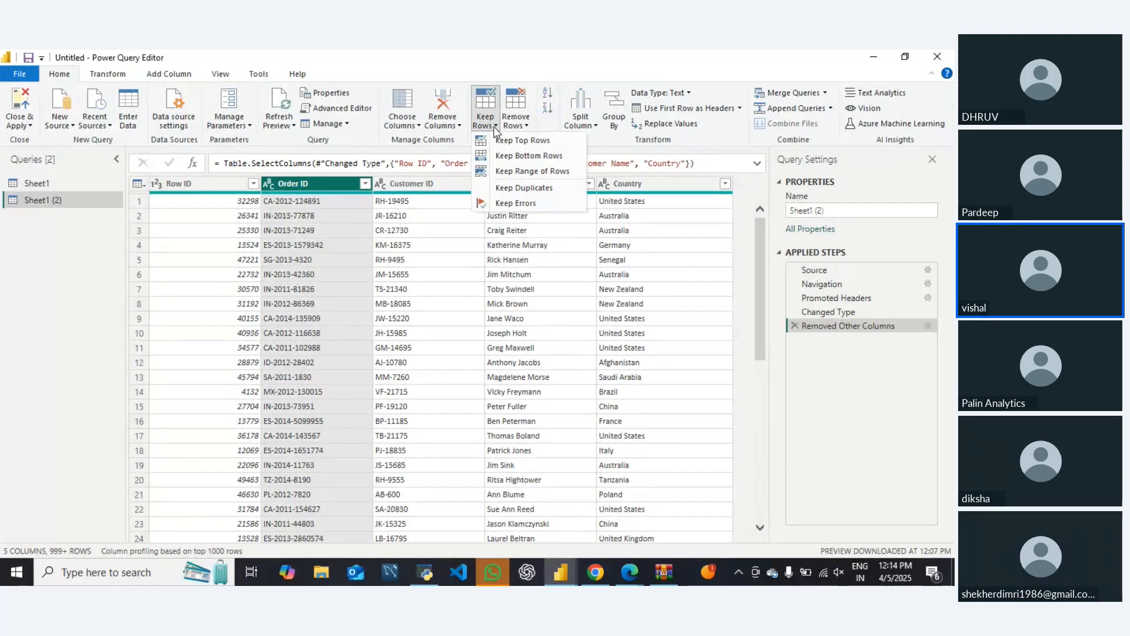
pyautogui.click(179, 175)
pyautogui.click(179, 183)
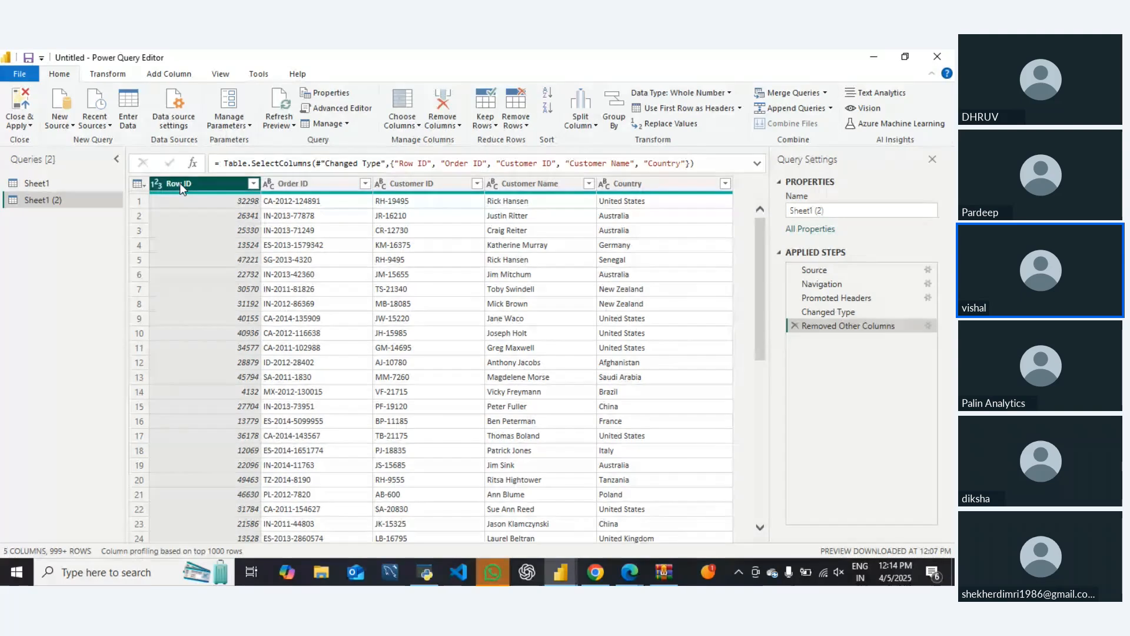
pyautogui.click(255, 185)
pyautogui.click(71, 201)
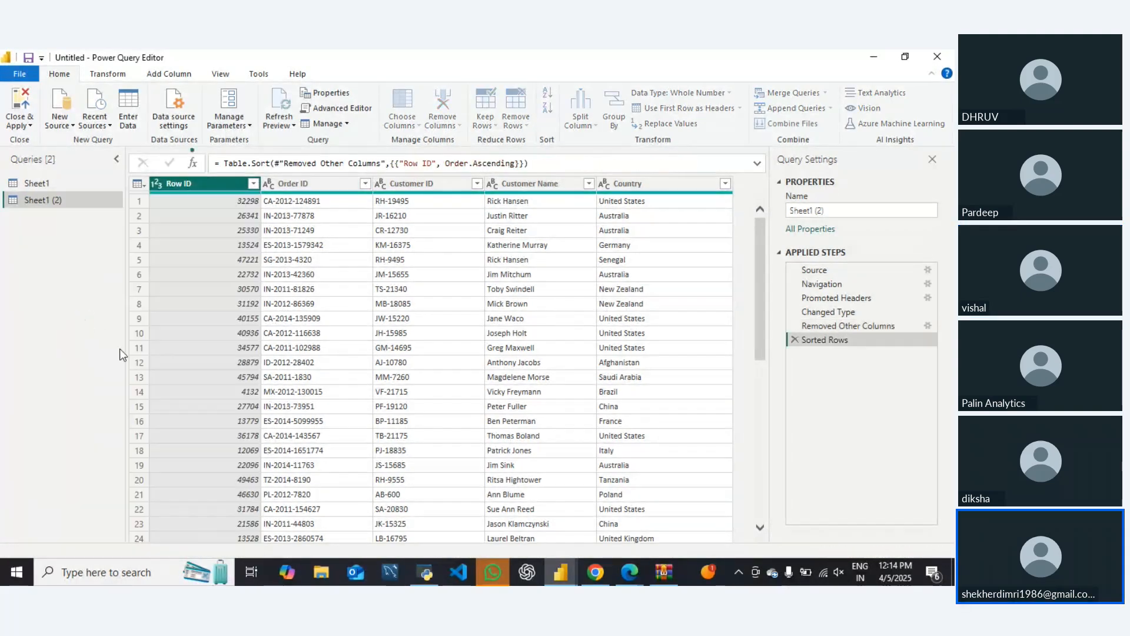
# Examine the Keep Rows options, including Keep Range of Rows, and the change-type choices available for the Row ID column
pyautogui.click(494, 126)
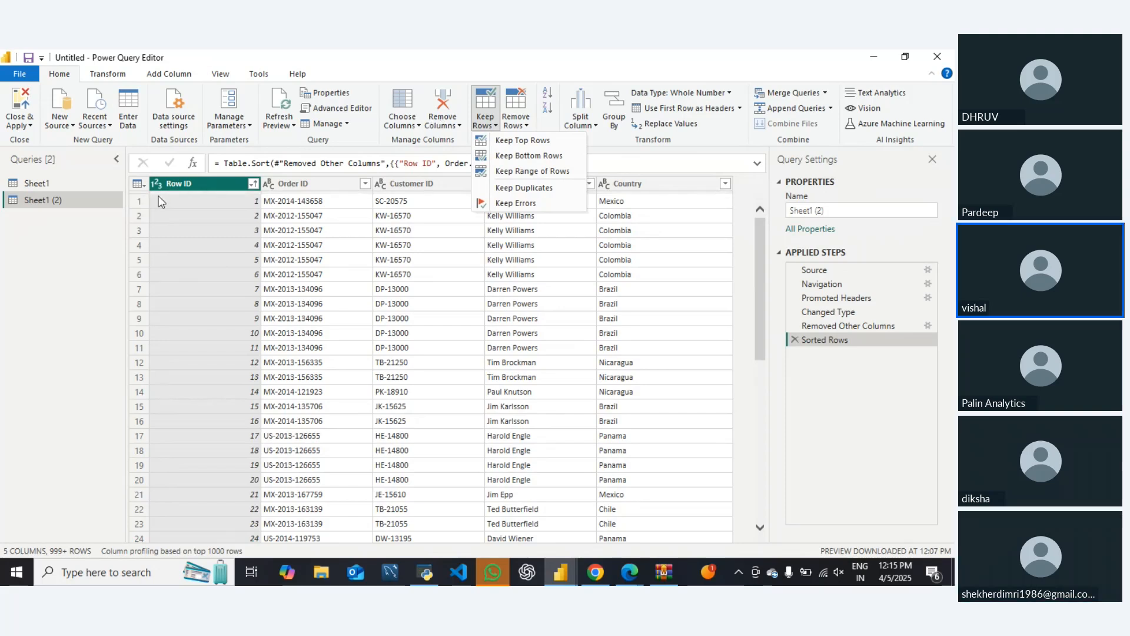
pyautogui.rightClick(182, 183)
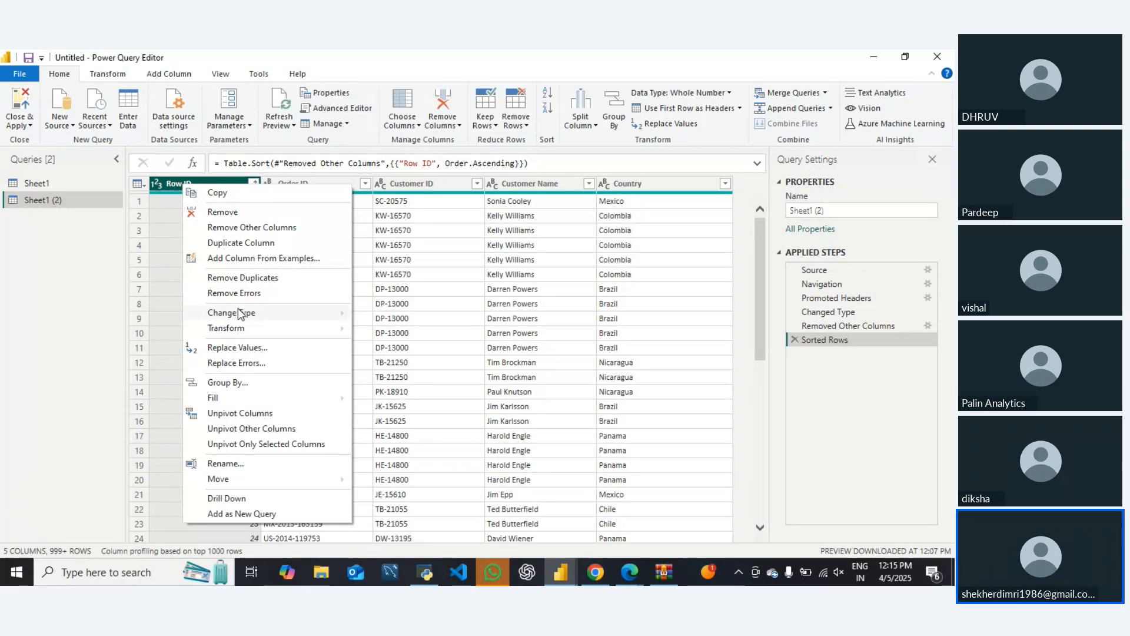
pyautogui.moveTo(240, 313)
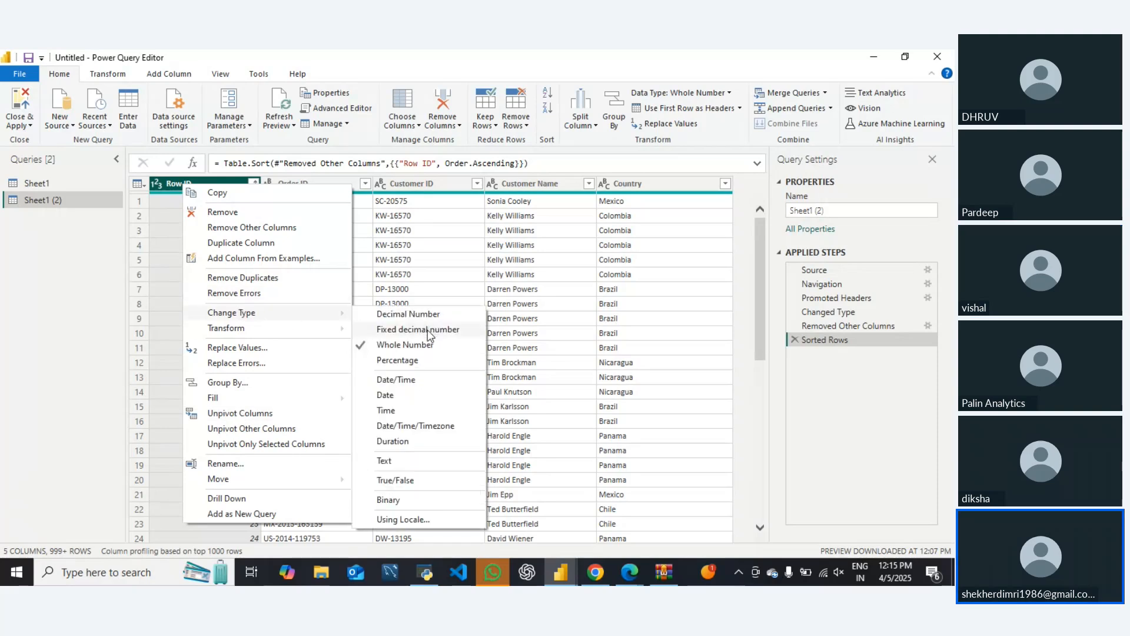
pyautogui.moveTo(265, 328)
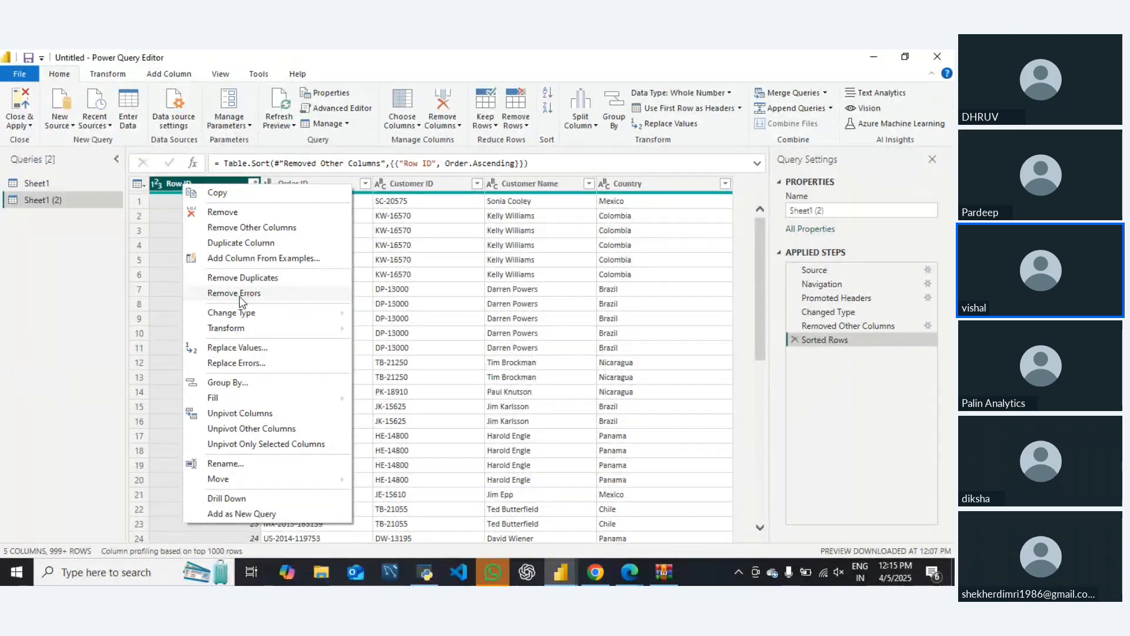
pyautogui.click(490, 130)
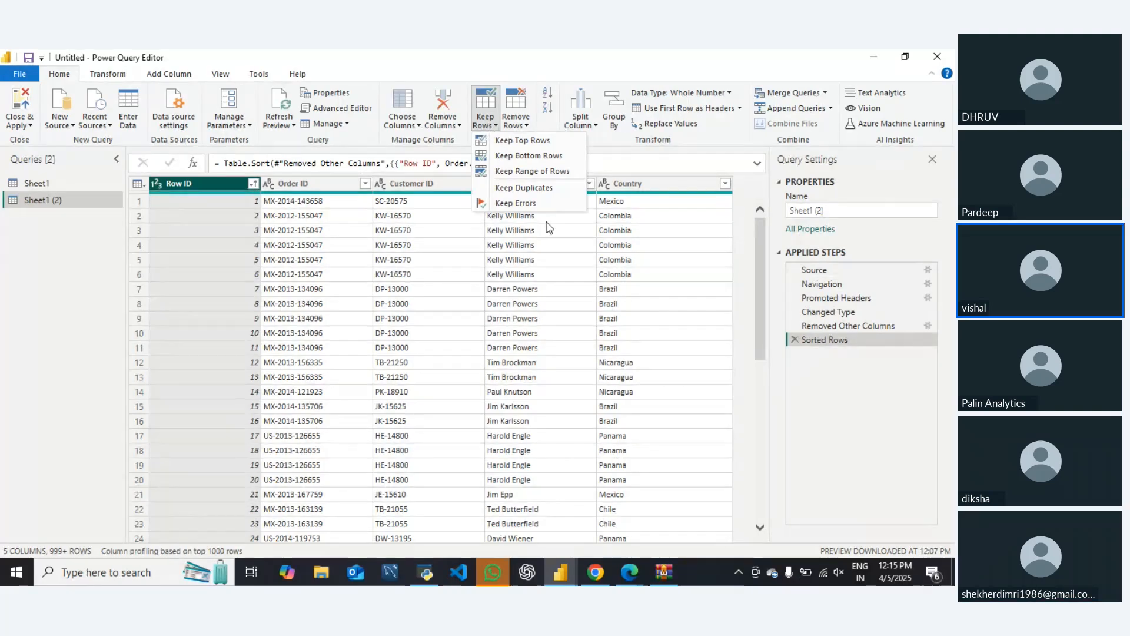
pyautogui.click(565, 312)
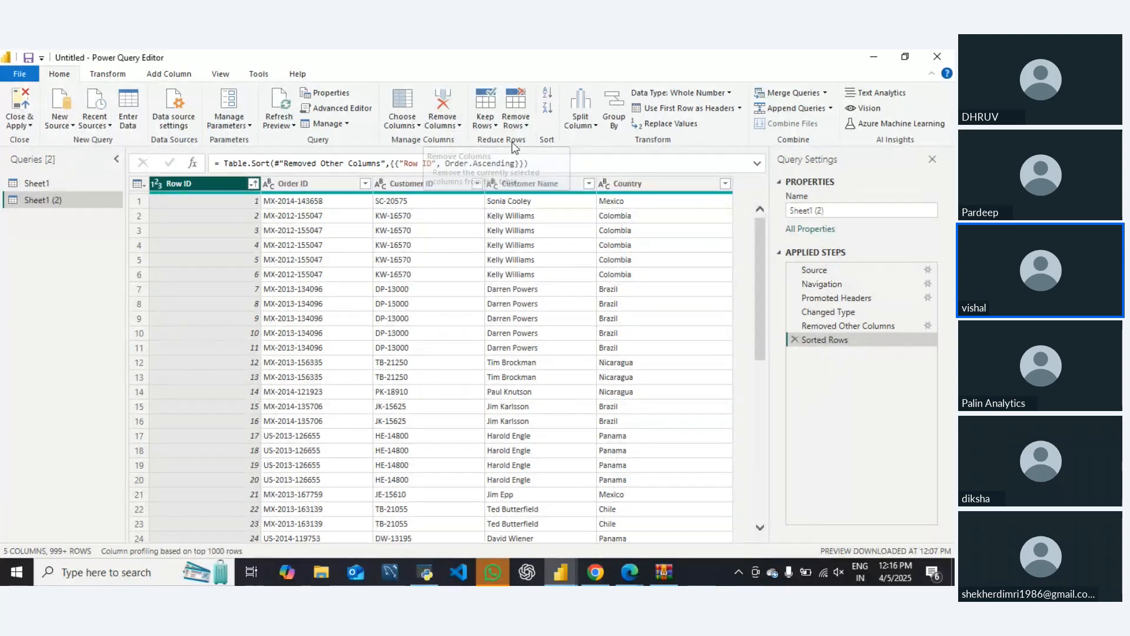
pyautogui.click(492, 128)
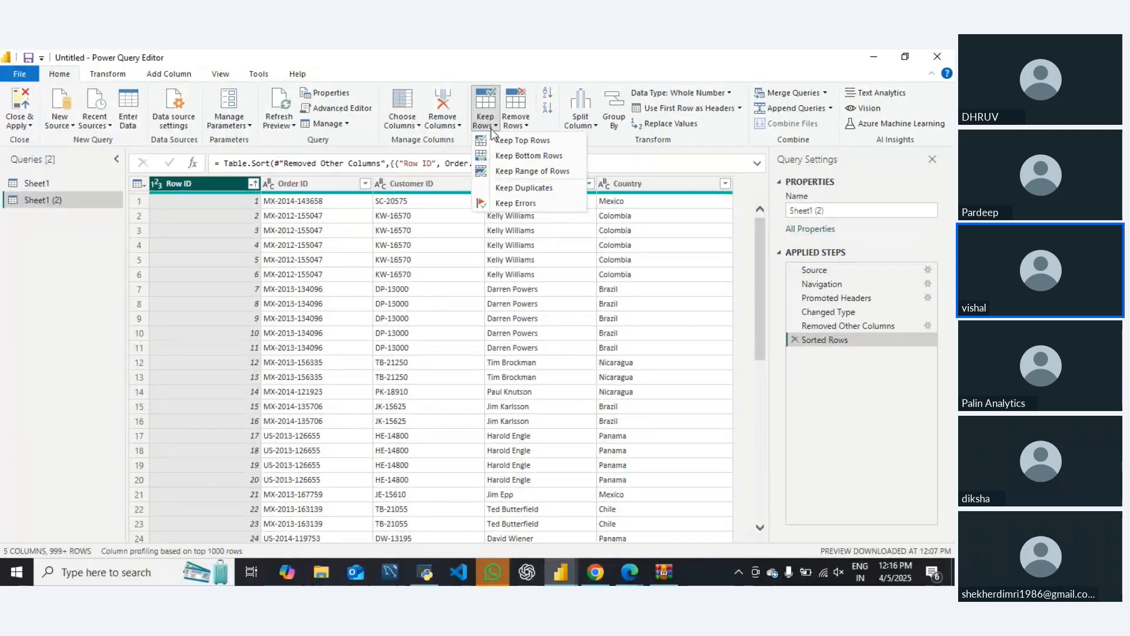
pyautogui.click(524, 171)
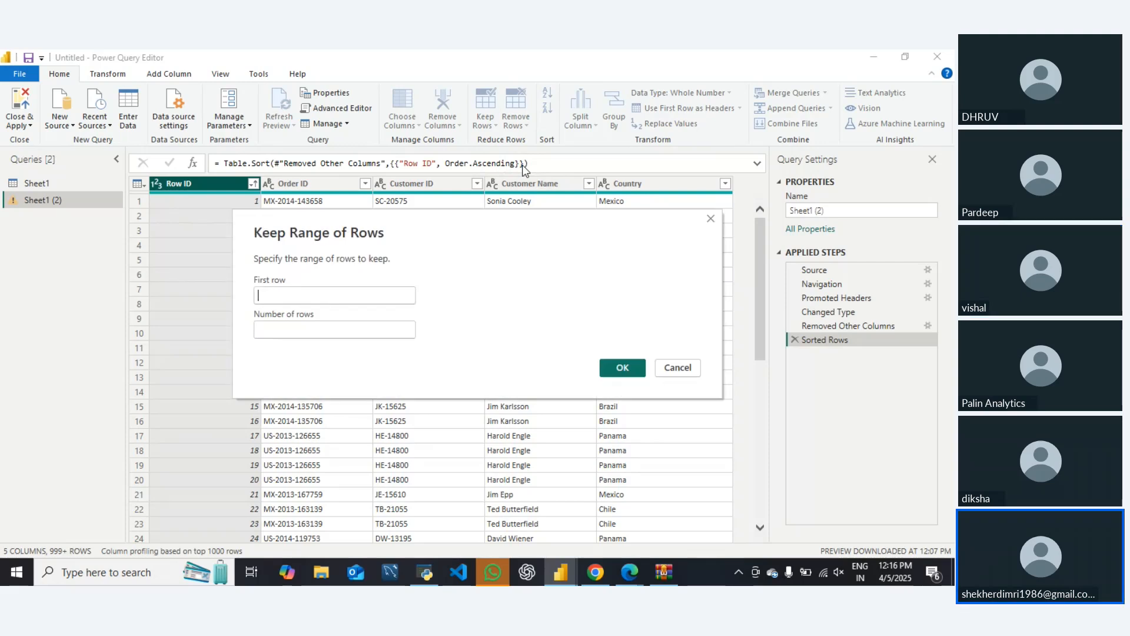
pyautogui.click(291, 299)
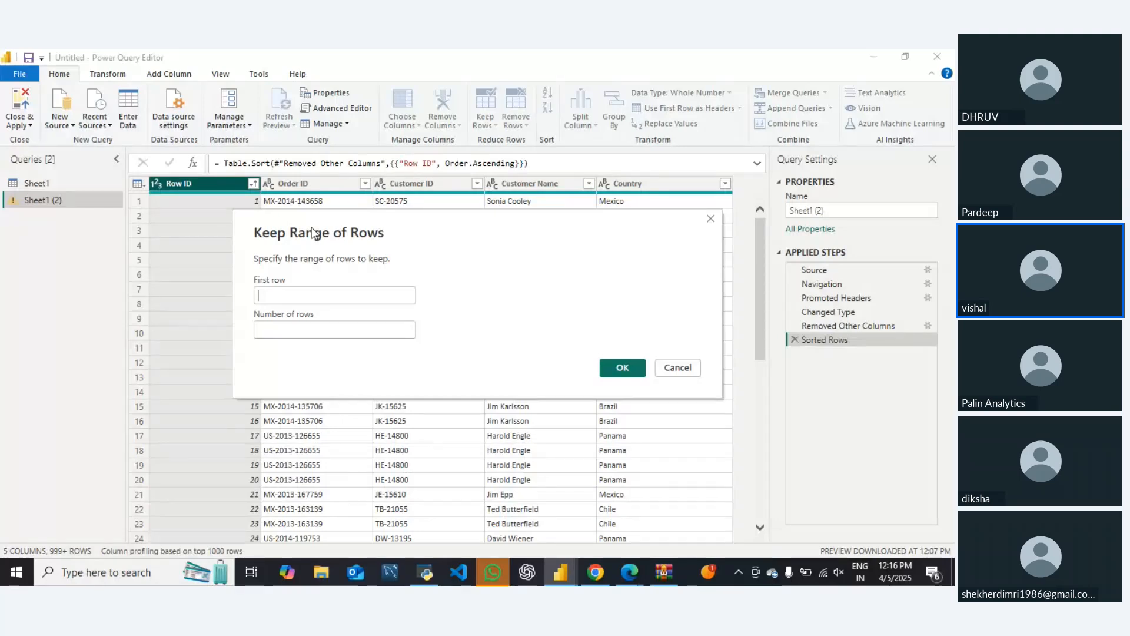
pyautogui.press('Escape')
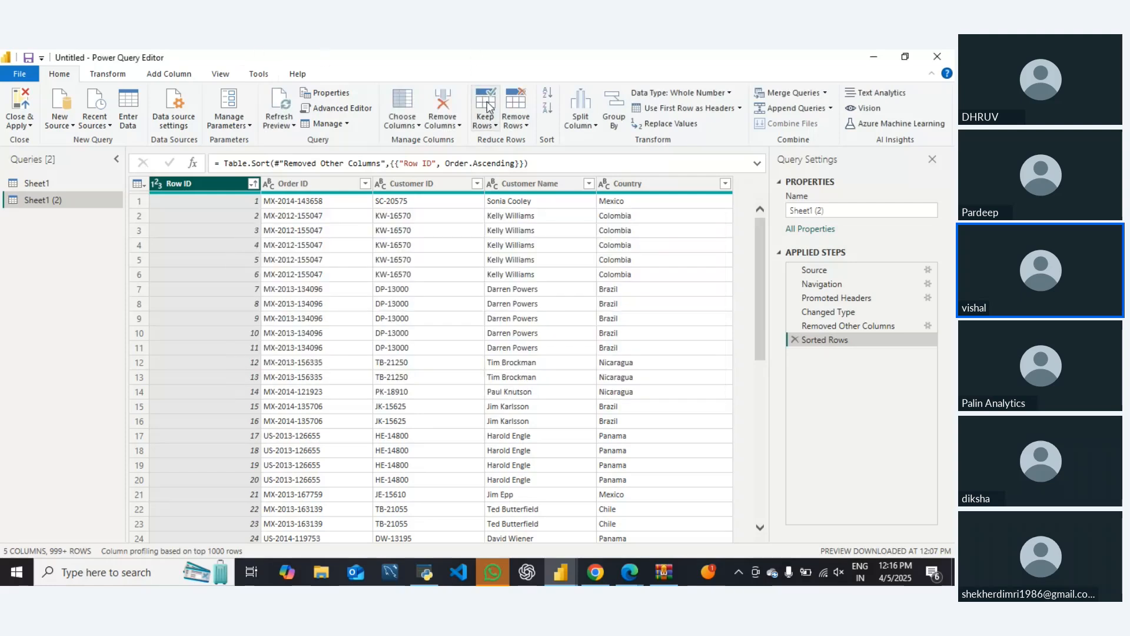
# Remove alternate rows from the duplicated query, with first row to remove 1, 3 rows to remove and 4 rows to keep
pyautogui.click(487, 121)
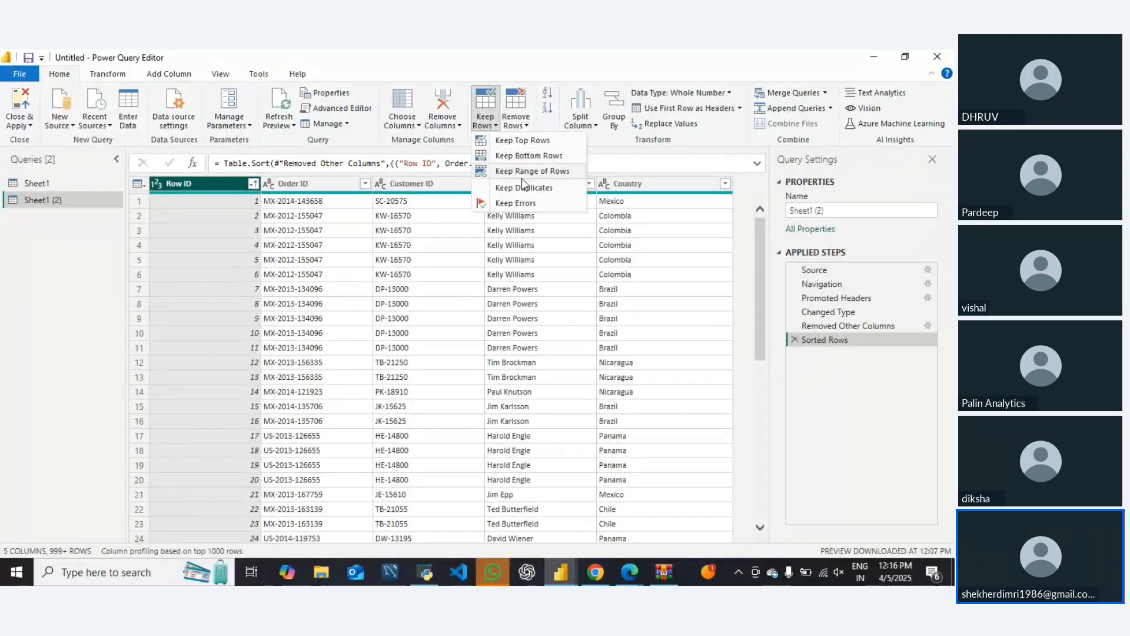
pyautogui.click(528, 126)
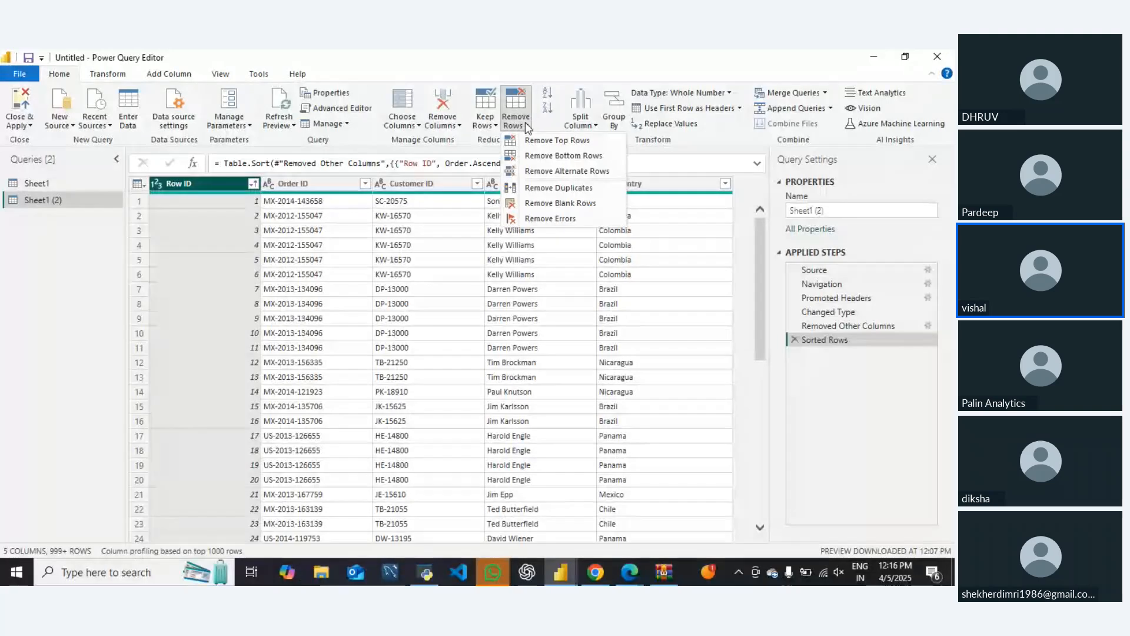
pyautogui.click(557, 171)
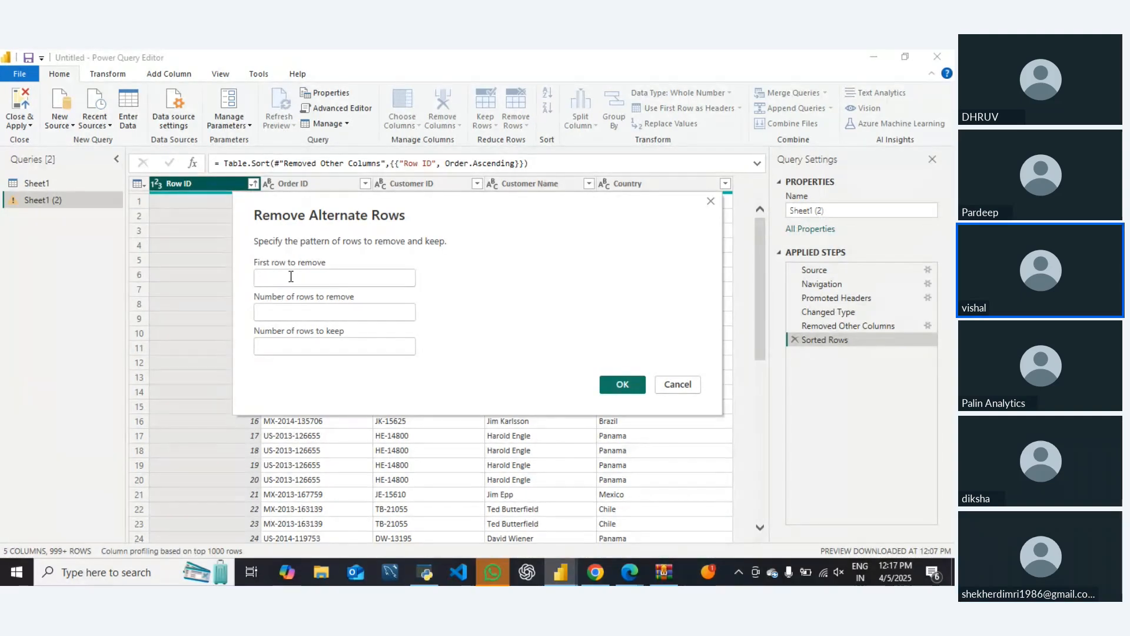
pyautogui.click(278, 310)
pyautogui.click(279, 308)
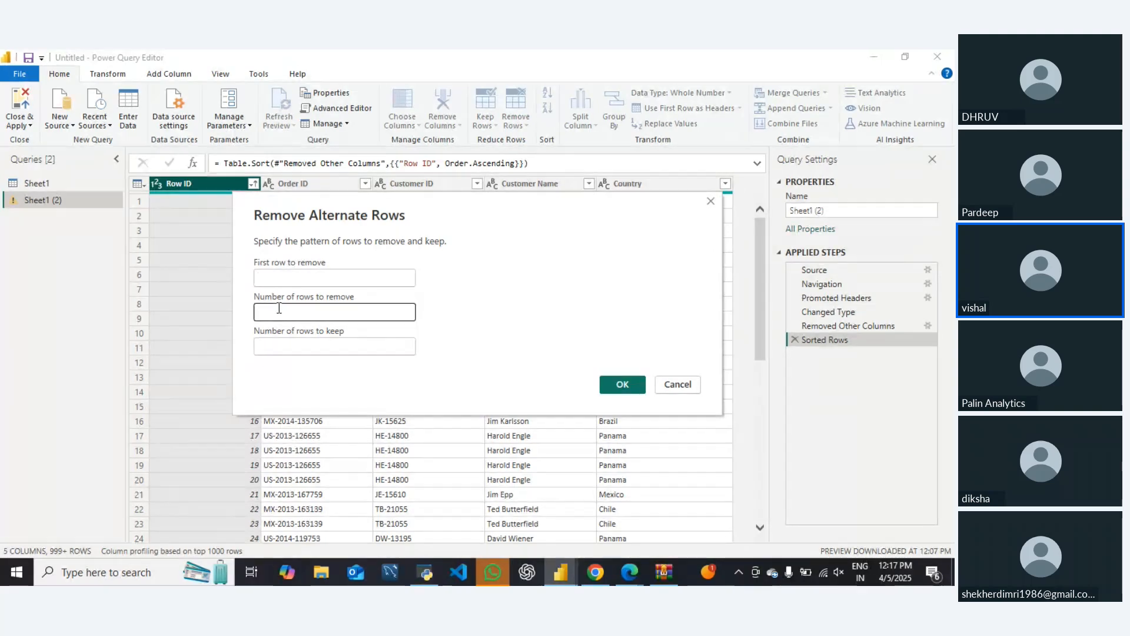
pyautogui.write('3')
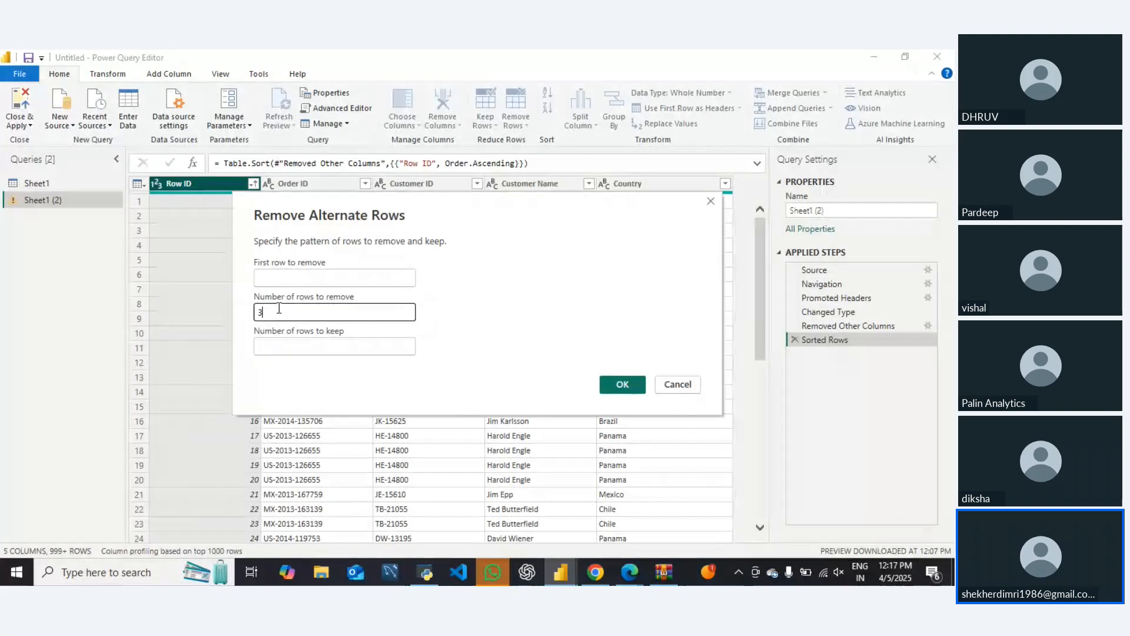
pyautogui.click(279, 347)
pyautogui.write('4')
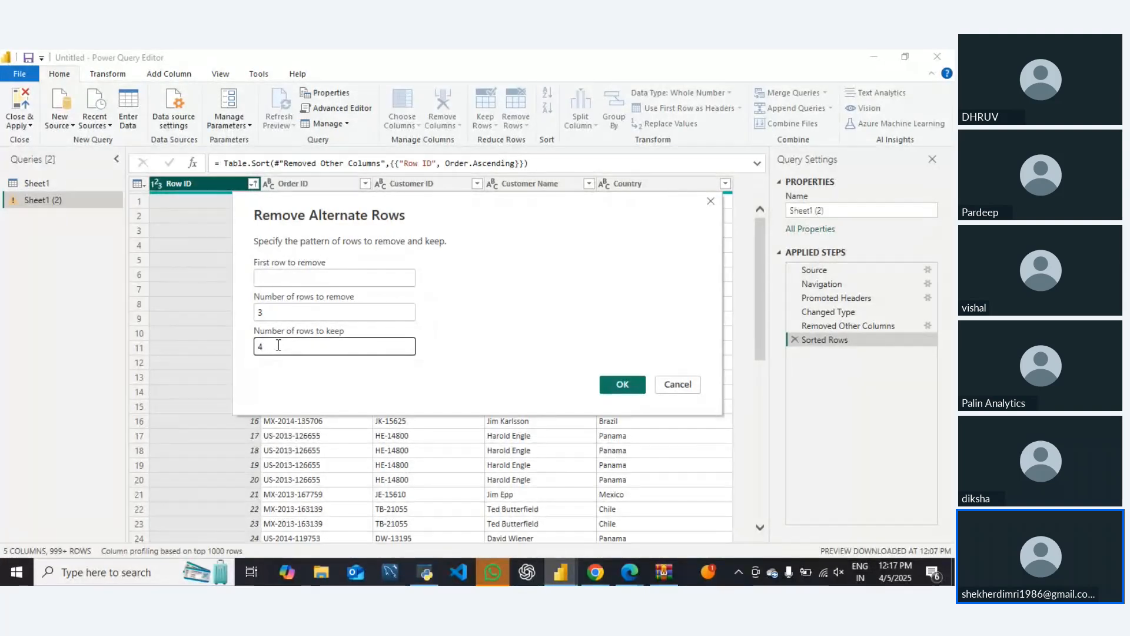
pyautogui.click(621, 386)
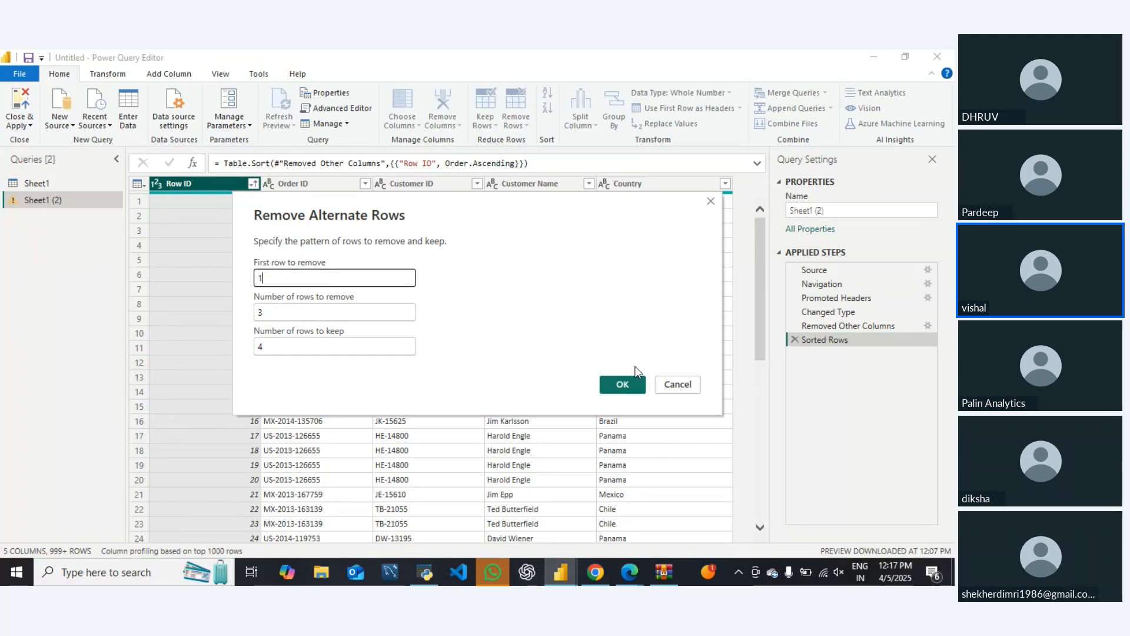
pyautogui.click(623, 384)
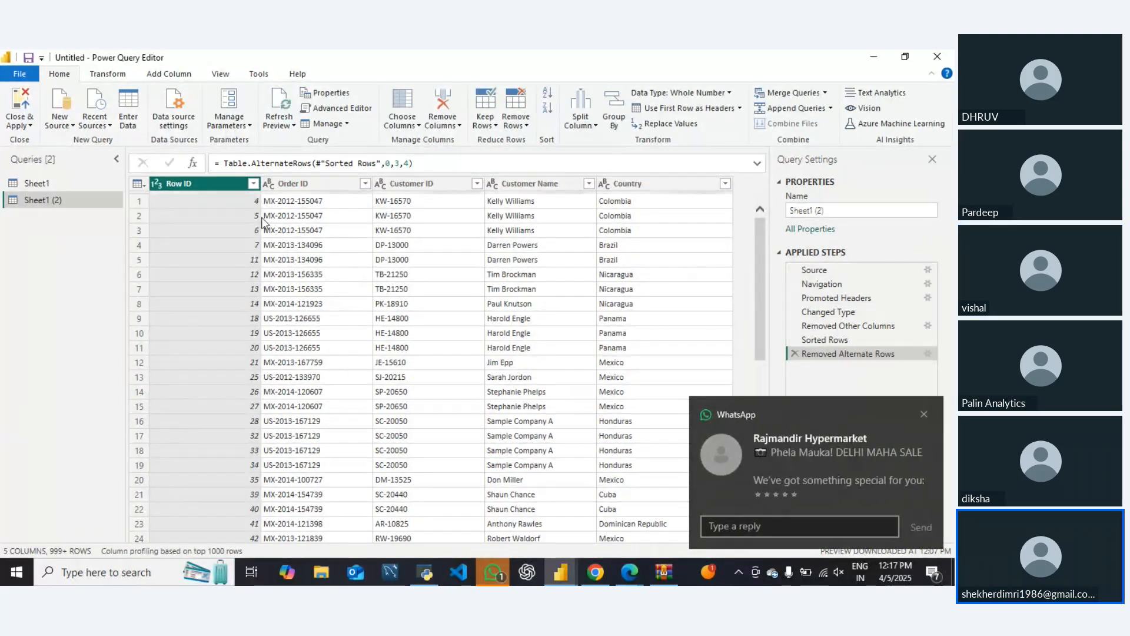
# Apply a second alternate-row removal with first row to remove 3, 3 rows to remove and 4 rows to keep
pyautogui.click(527, 125)
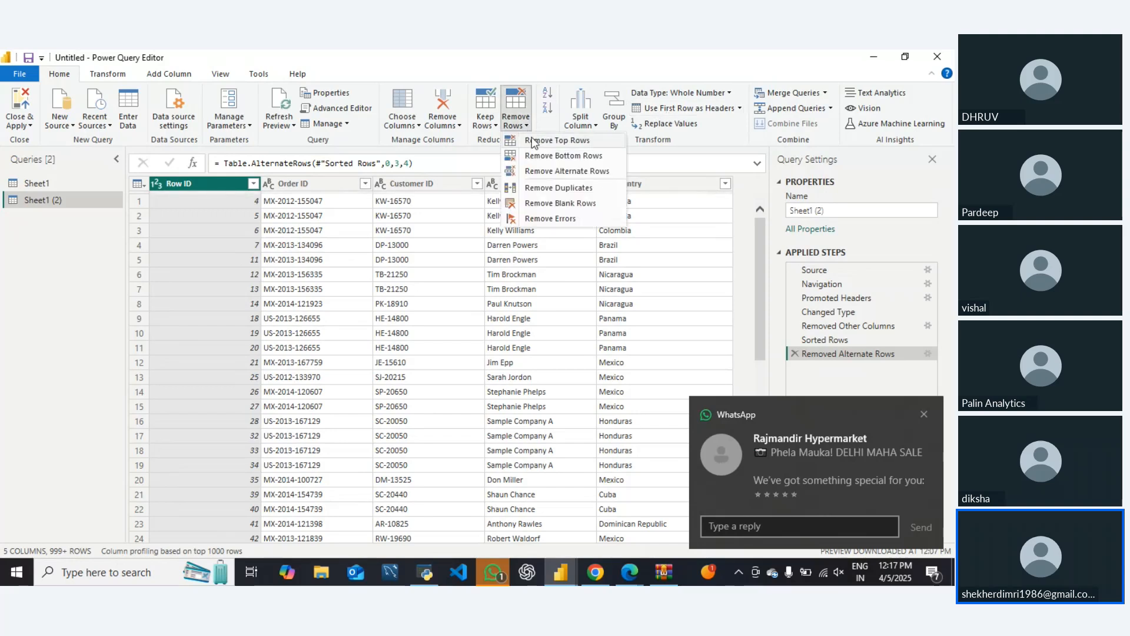
pyautogui.click(555, 171)
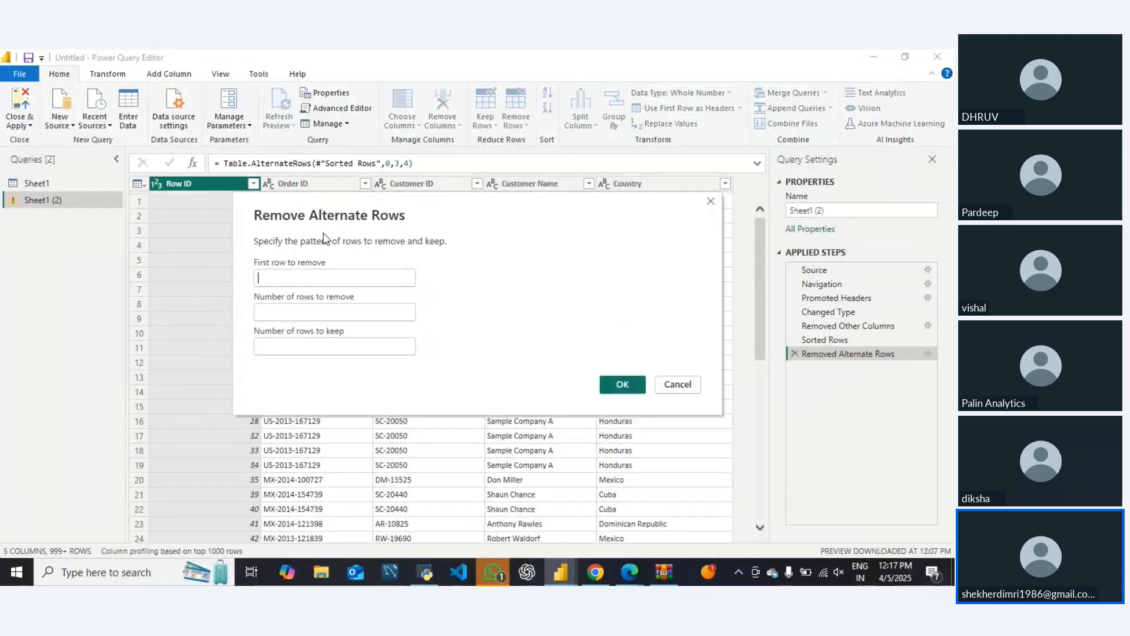
pyautogui.moveTo(385, 201); pyautogui.dragTo(520, 178)
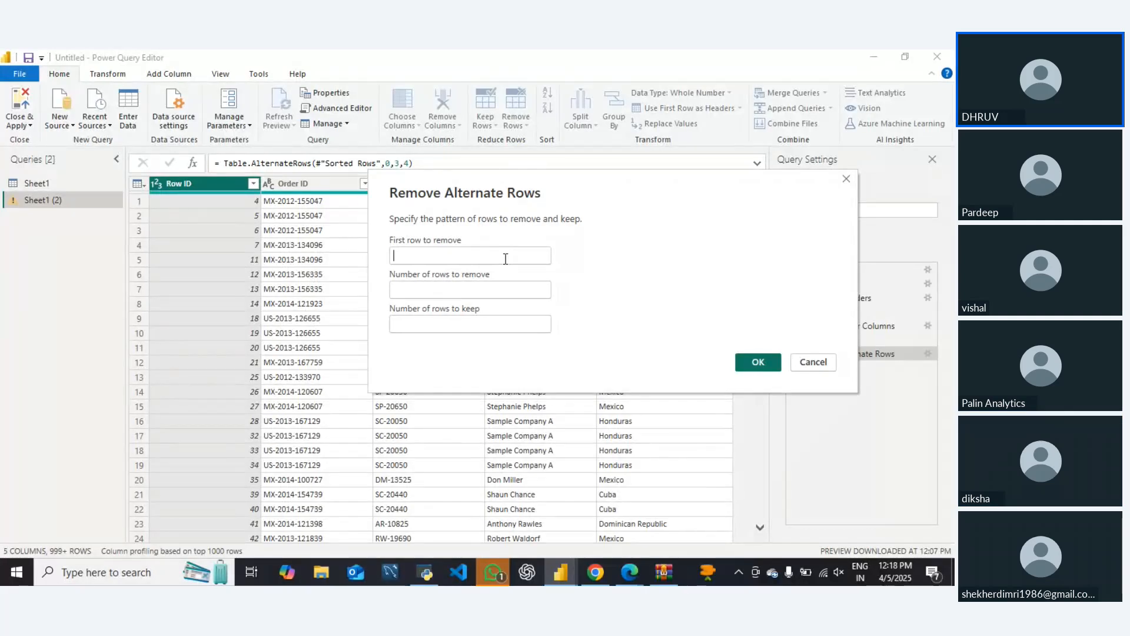
pyautogui.write('3')
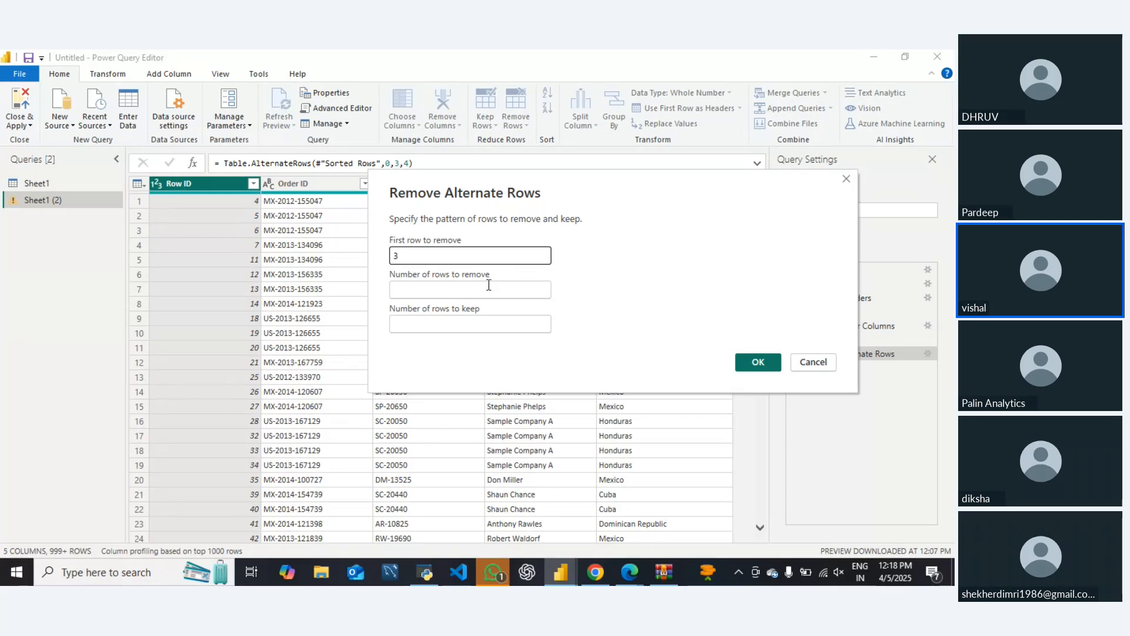
pyautogui.click(463, 292)
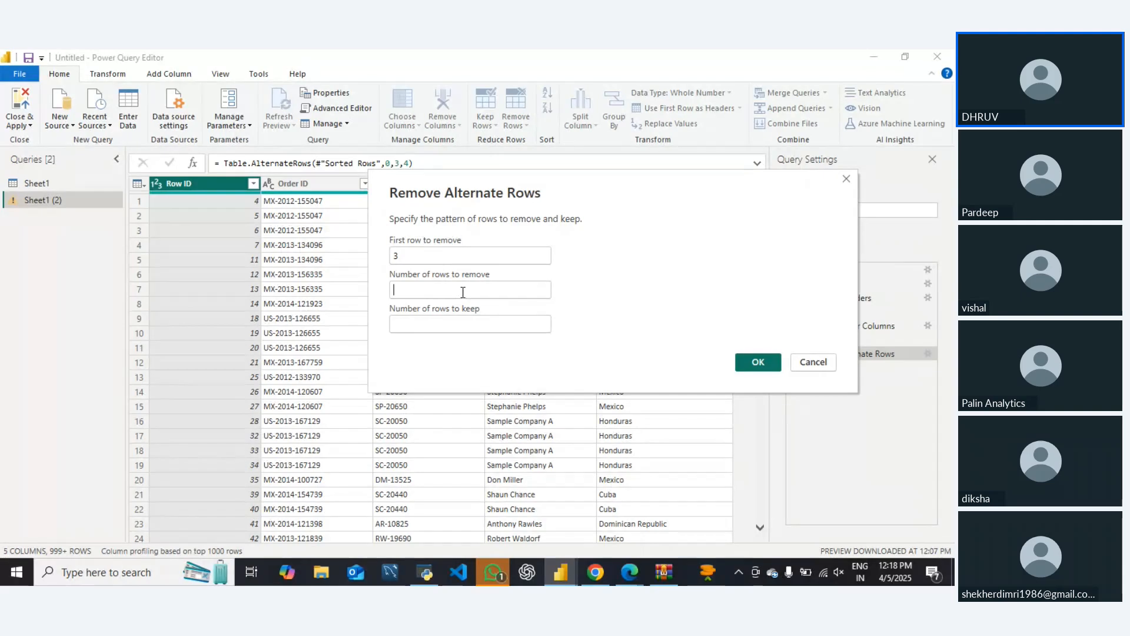
pyautogui.write('3')
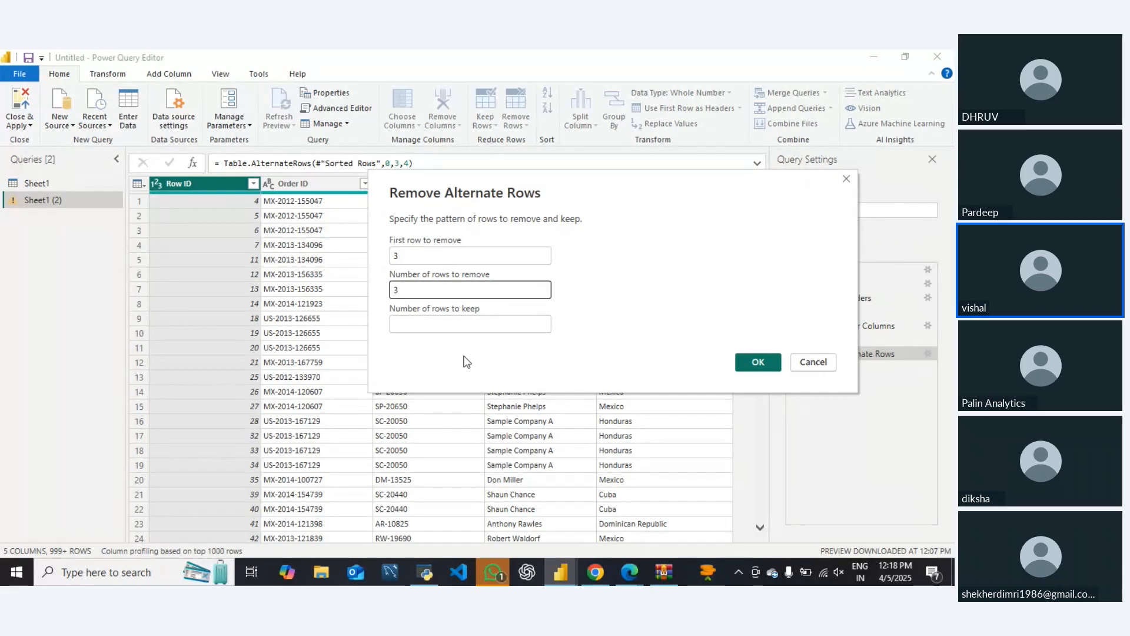
pyautogui.click(469, 324)
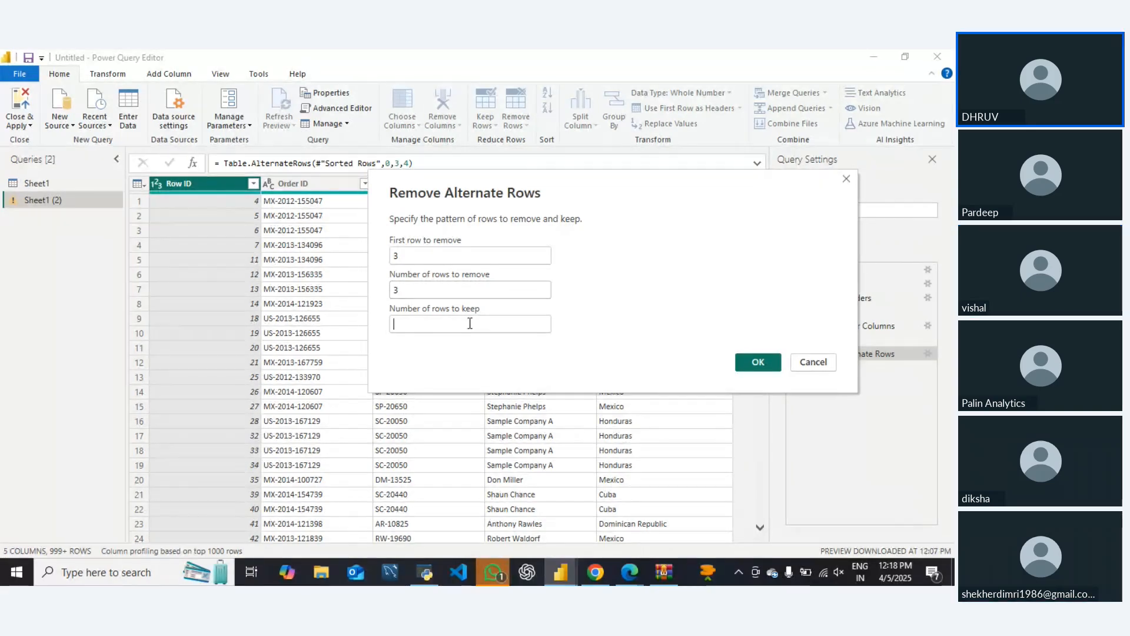
pyautogui.write('4')
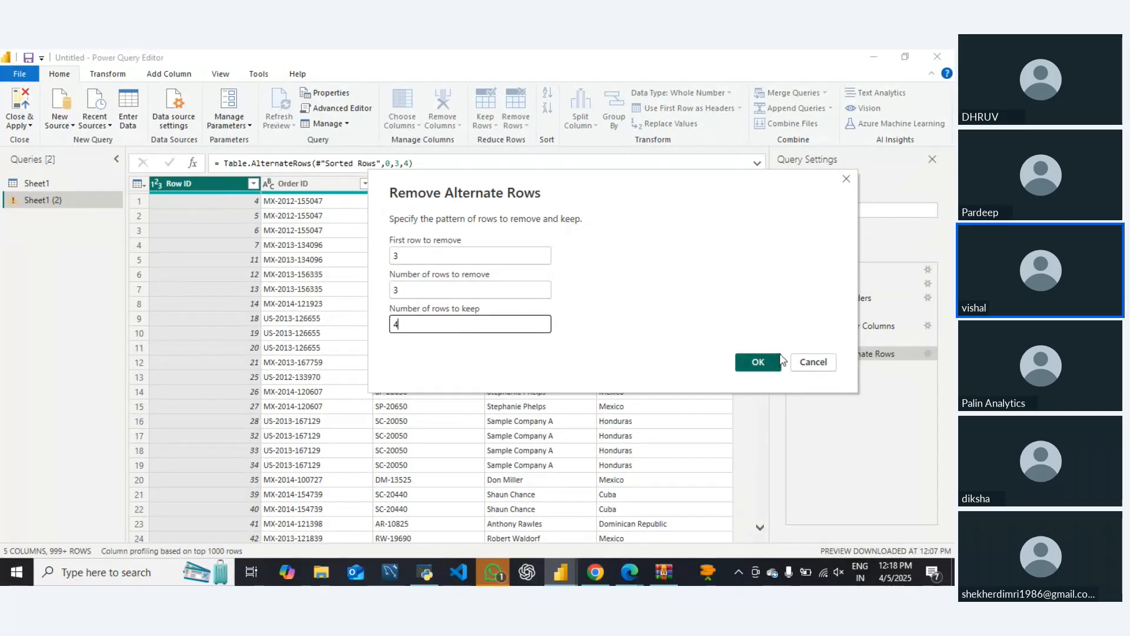
pyautogui.click(759, 360)
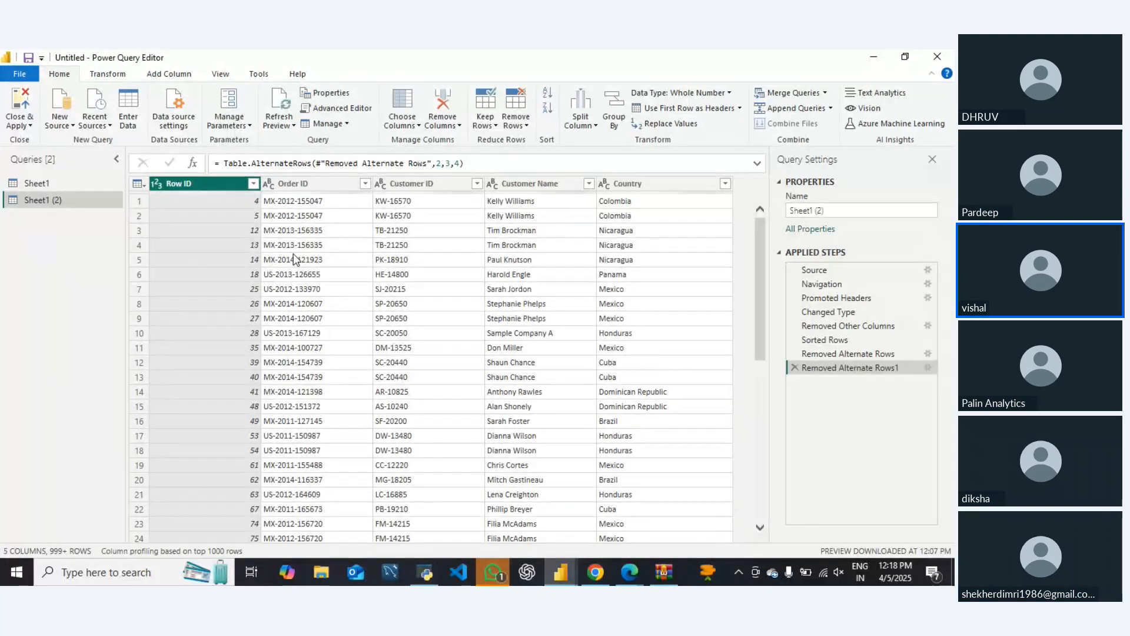
pyautogui.scroll(-10, 297, 261)
pyautogui.scroll(10, 297, 263)
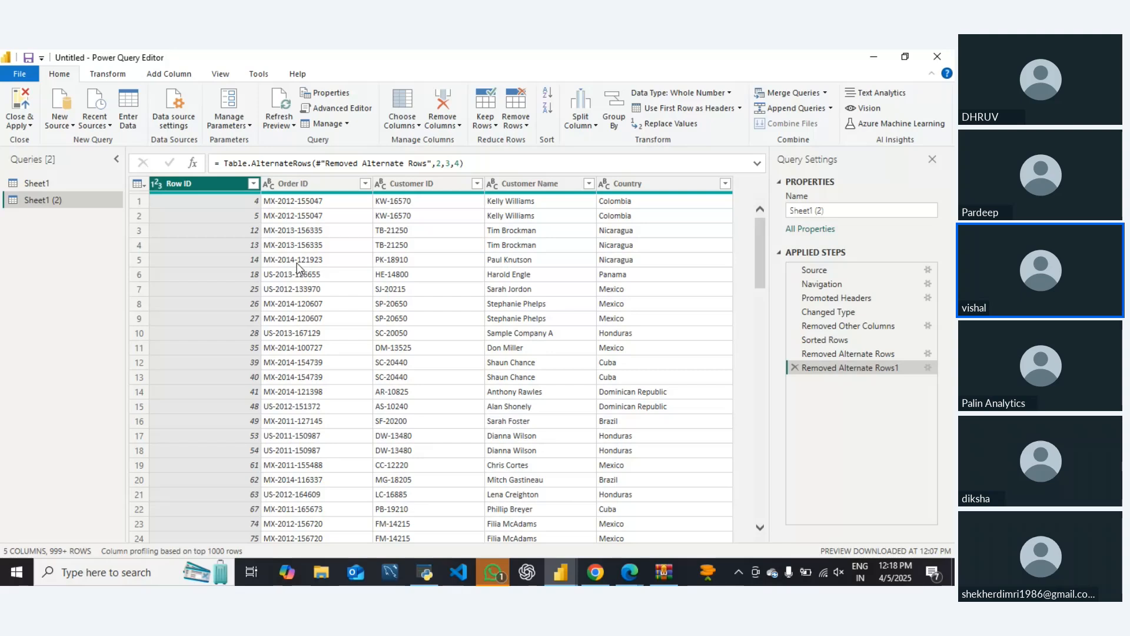
# Count the rows left after the two alternate-row removals, and delete the row-count step from the query
pyautogui.click(548, 184)
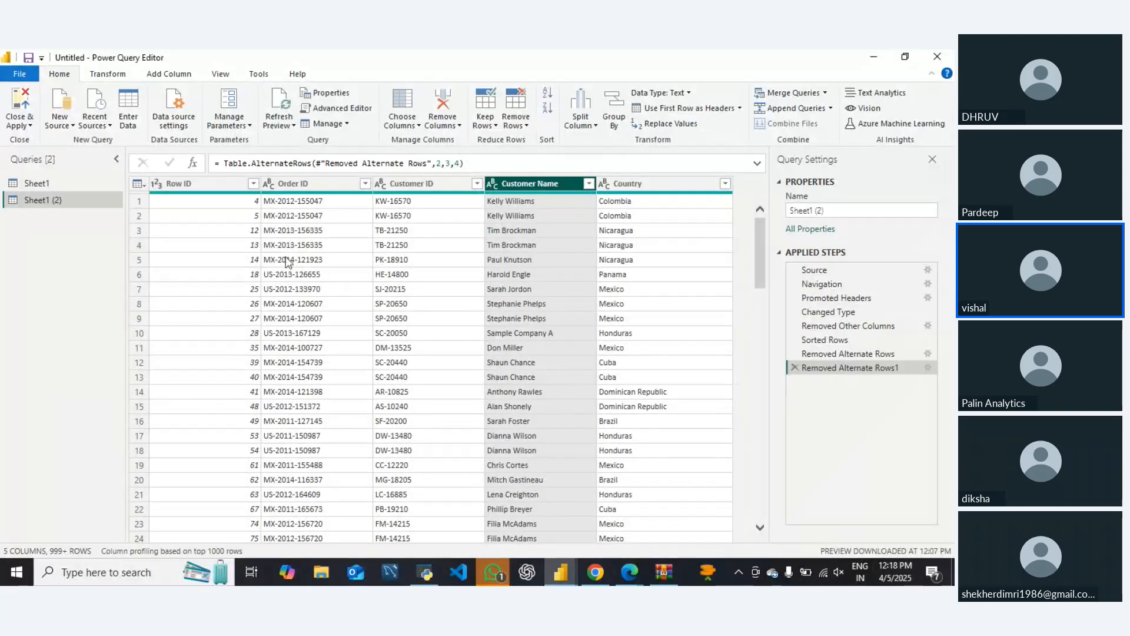
pyautogui.click(402, 185)
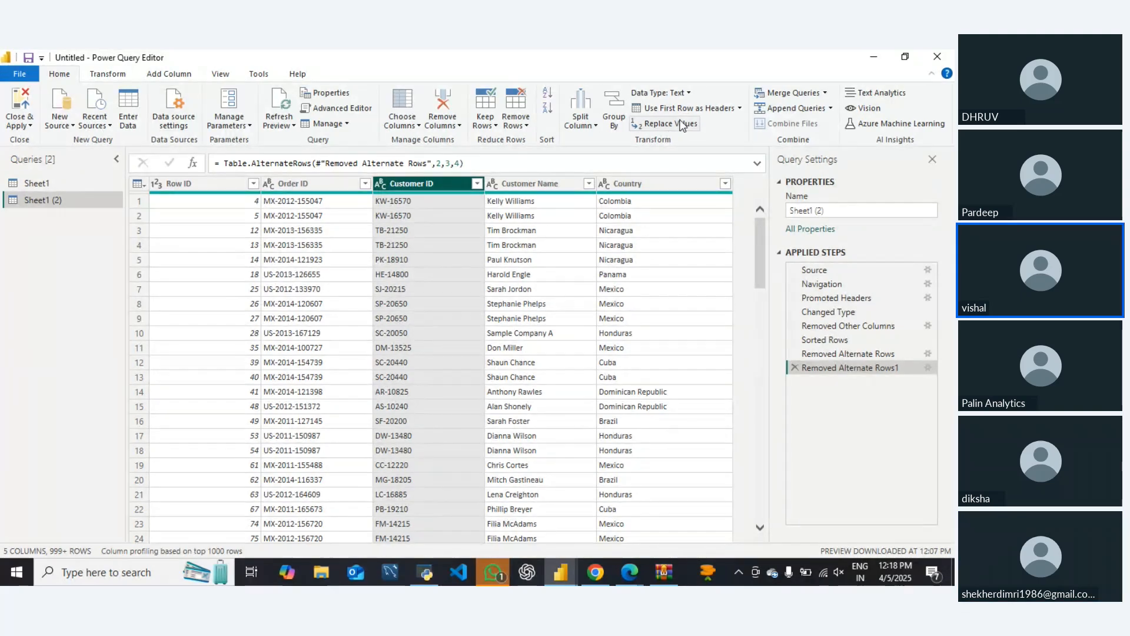
pyautogui.click(109, 74)
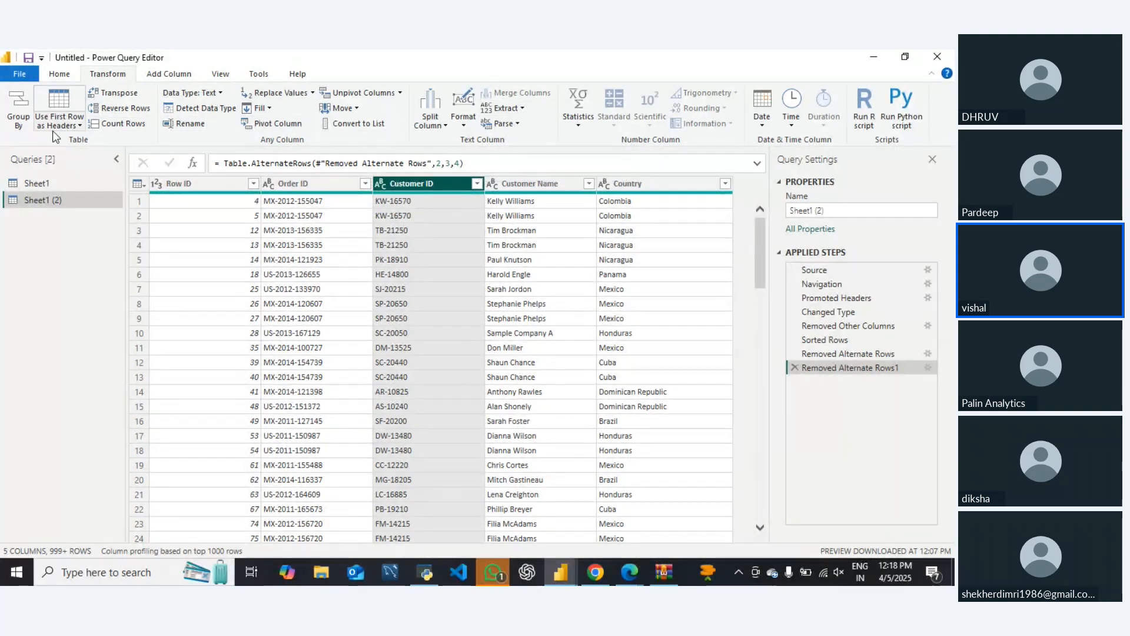
pyautogui.click(114, 125)
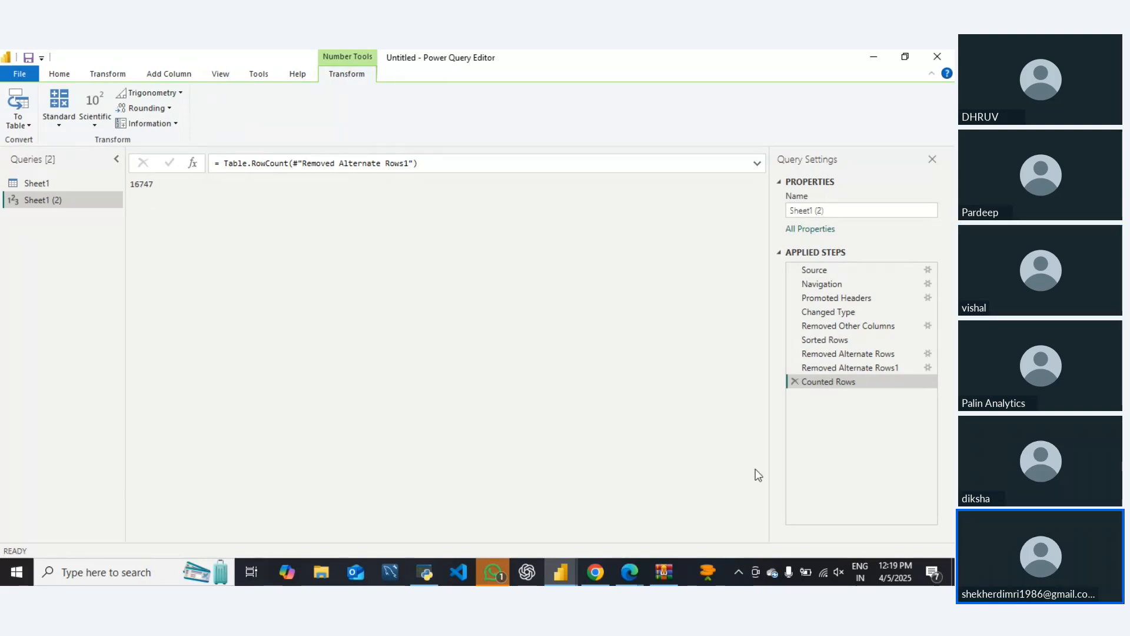
pyautogui.click(795, 382)
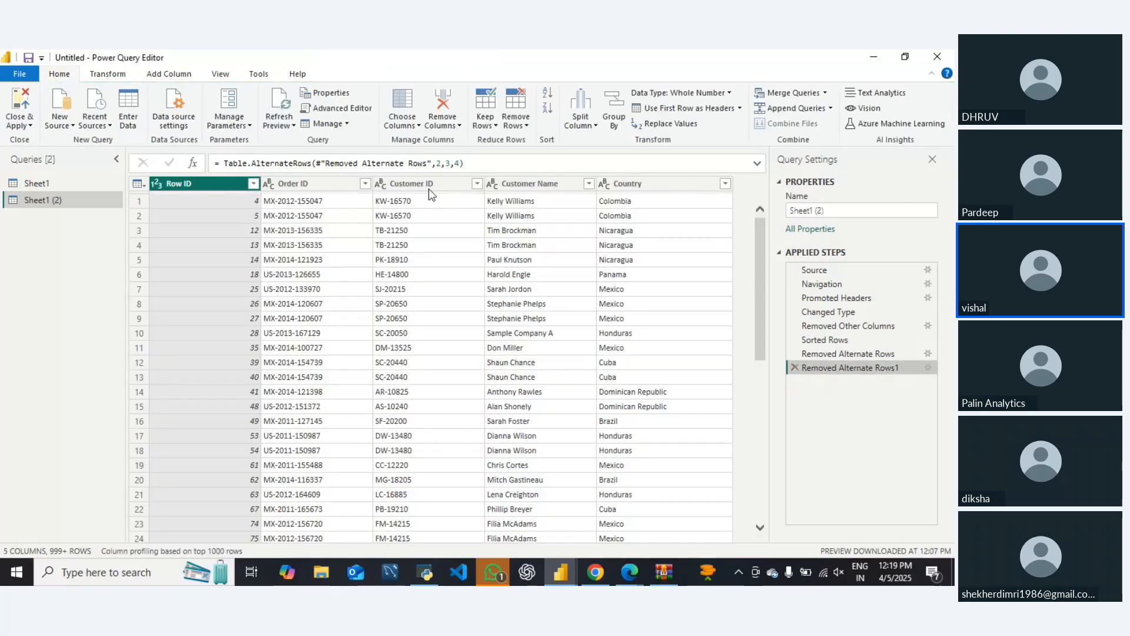
# Remove duplicate rows from the duplicated query based on the Customer ID column
pyautogui.click(424, 184)
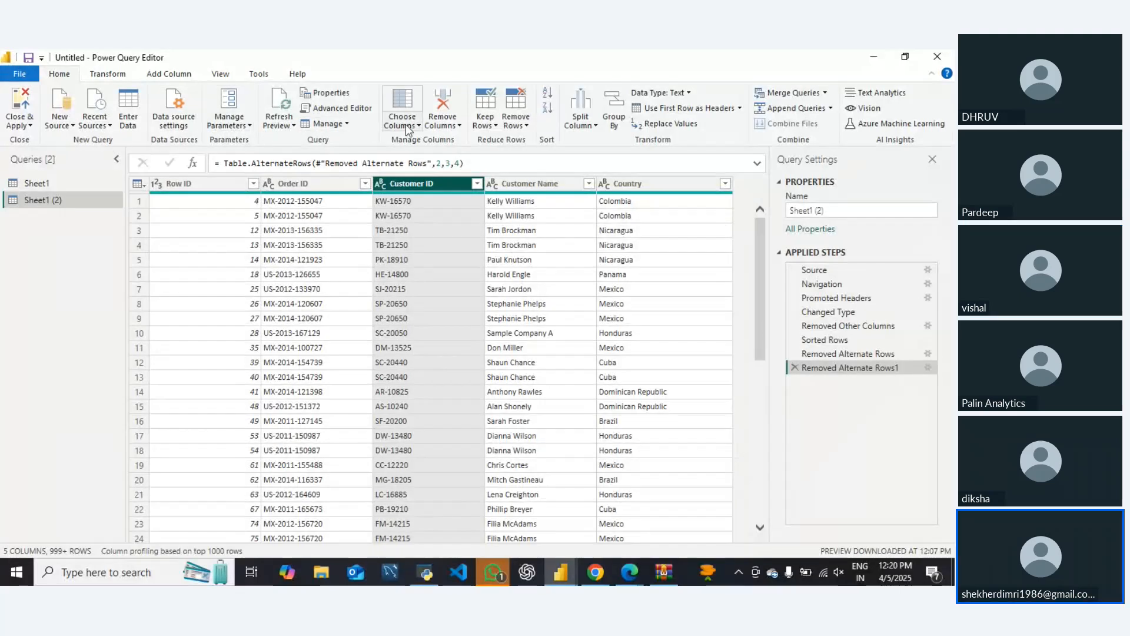
pyautogui.click(516, 120)
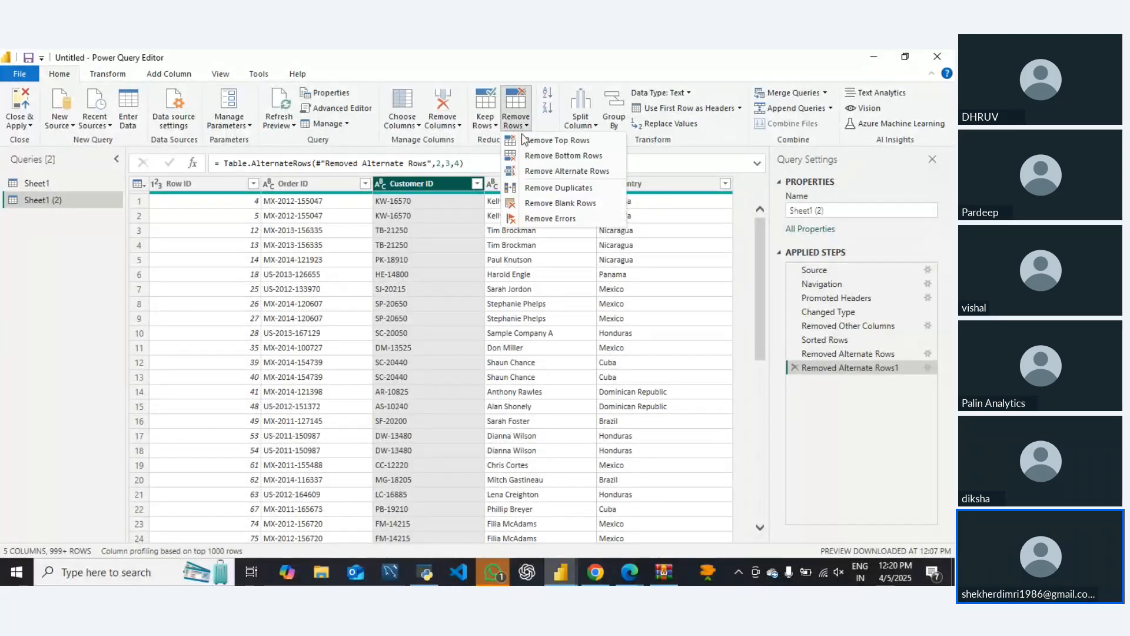
pyautogui.click(558, 188)
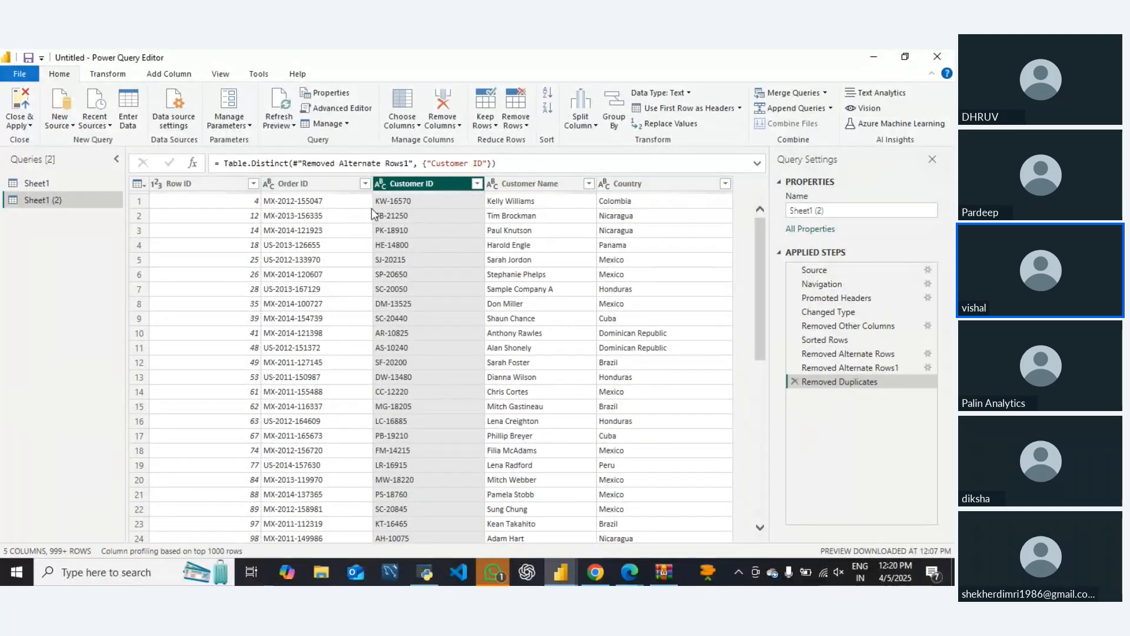
# Count the rows of the deduplicated query, and delete the row-count step to return to the table
pyautogui.click(106, 74)
pyautogui.click(115, 124)
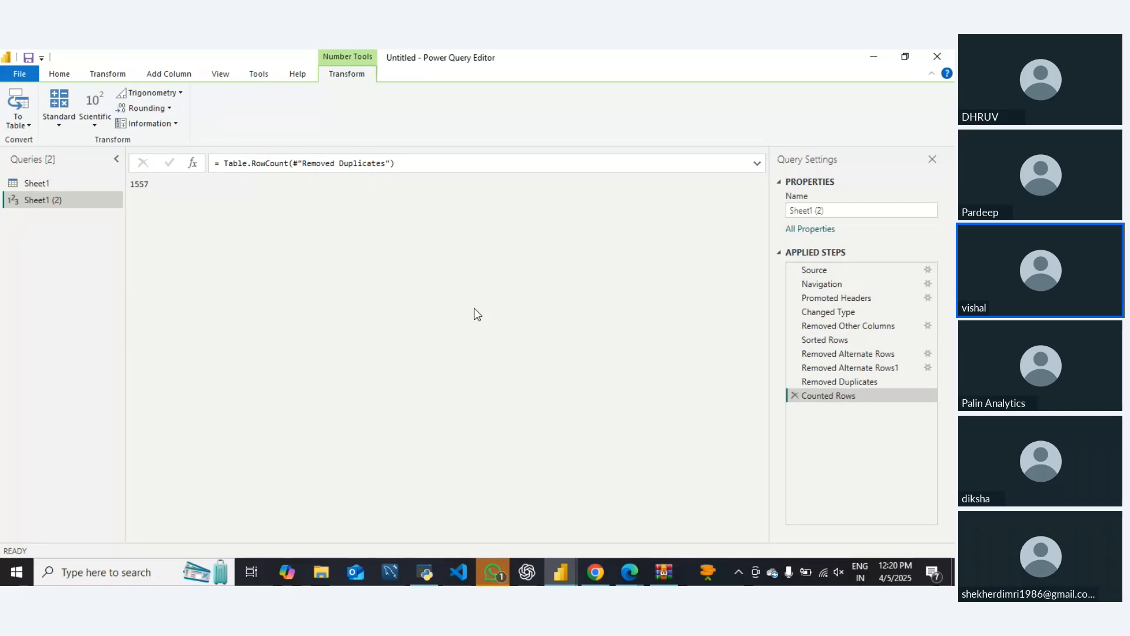
pyautogui.click(795, 396)
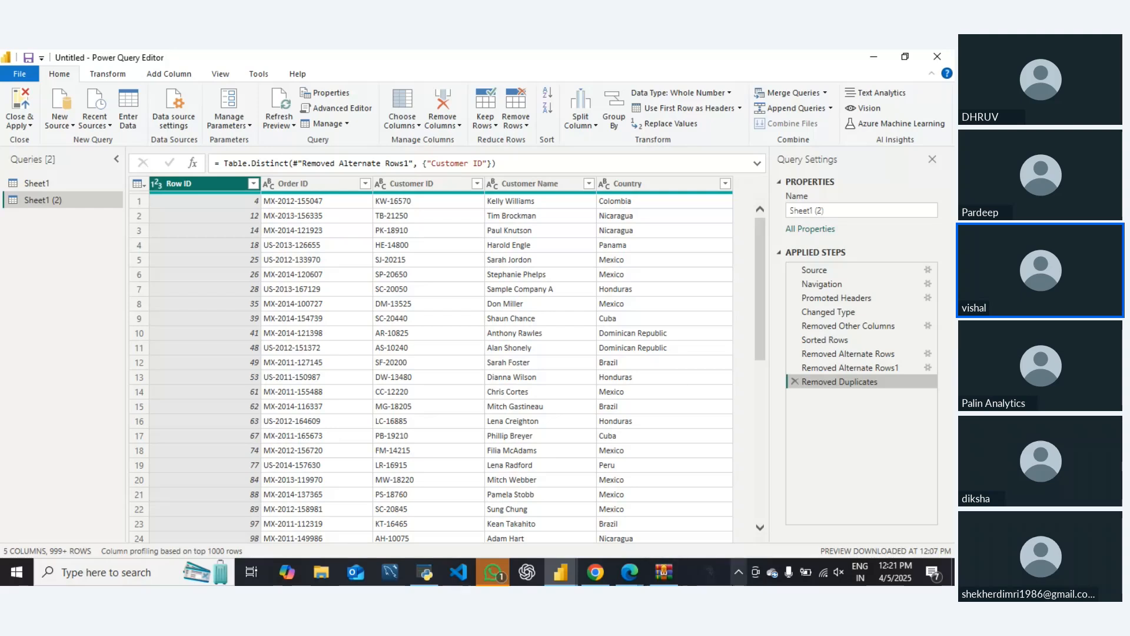
# Switch to Edge, open the Student Performance & Behavior Dataset on Kaggle from the meeting chat link, and dismiss the dark mode notice
pyautogui.moveTo(714, 583)
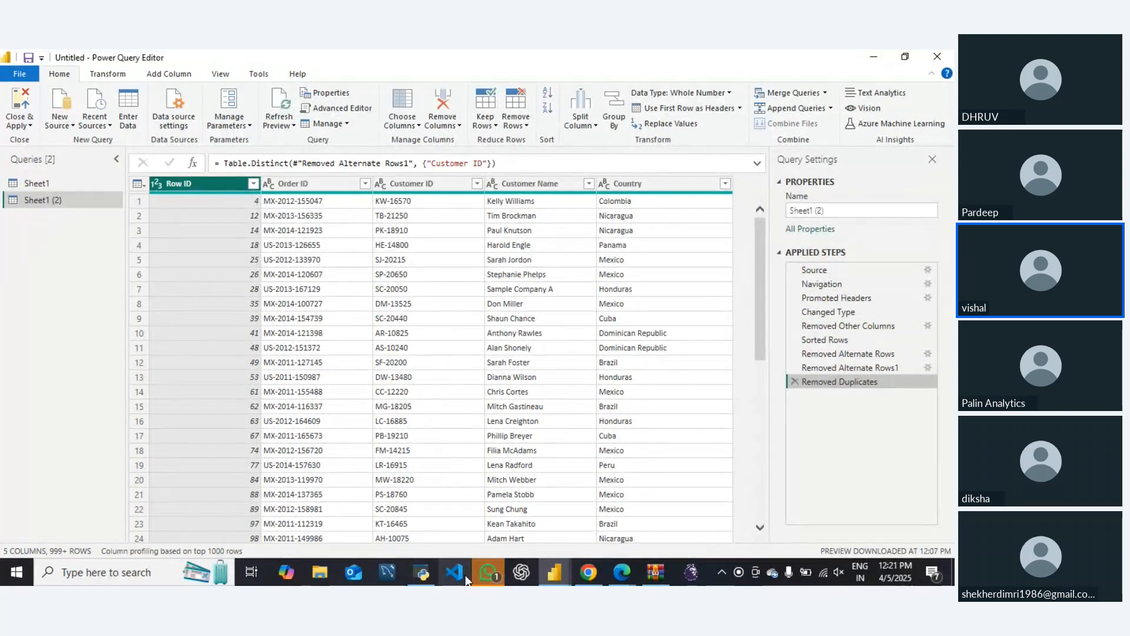
pyautogui.moveTo(601, 582)
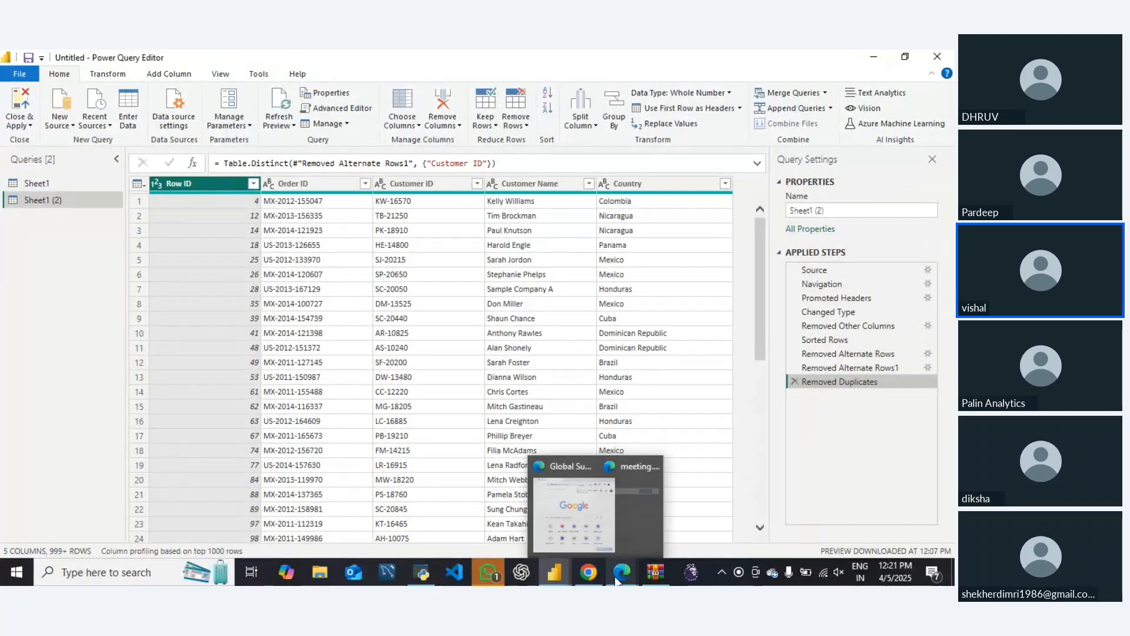
pyautogui.click(553, 522)
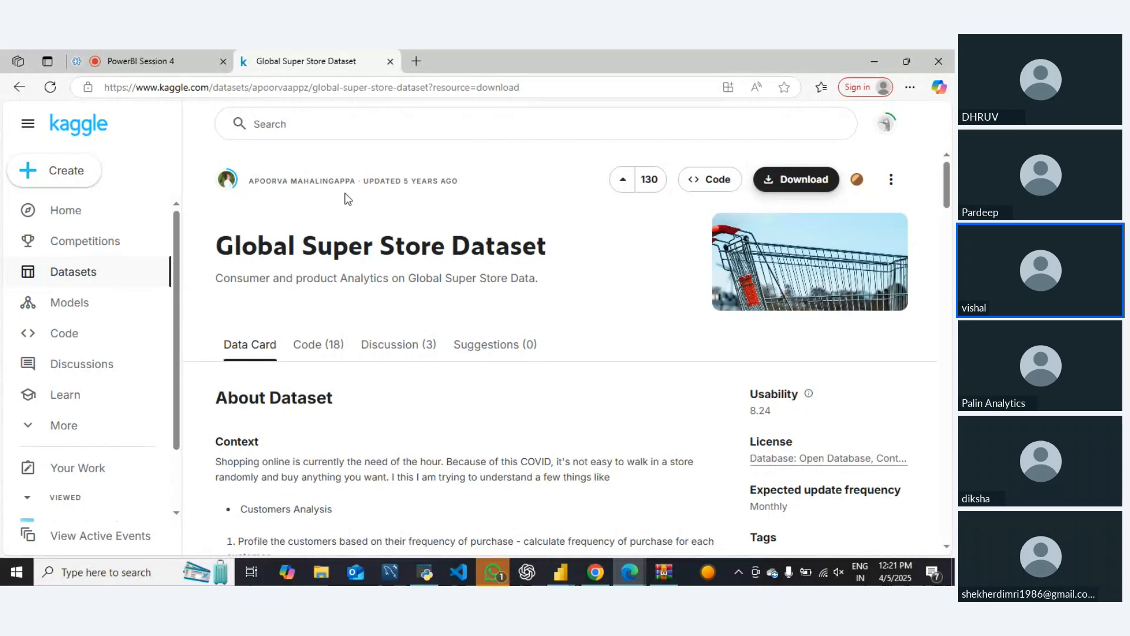
pyautogui.click(138, 60)
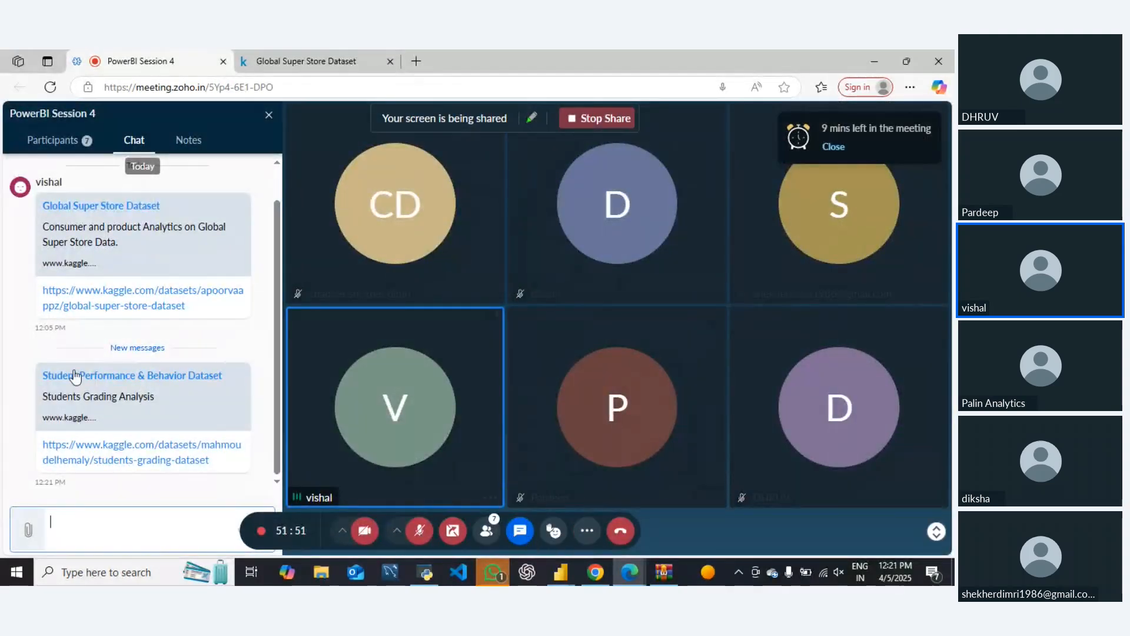
pyautogui.click(118, 447)
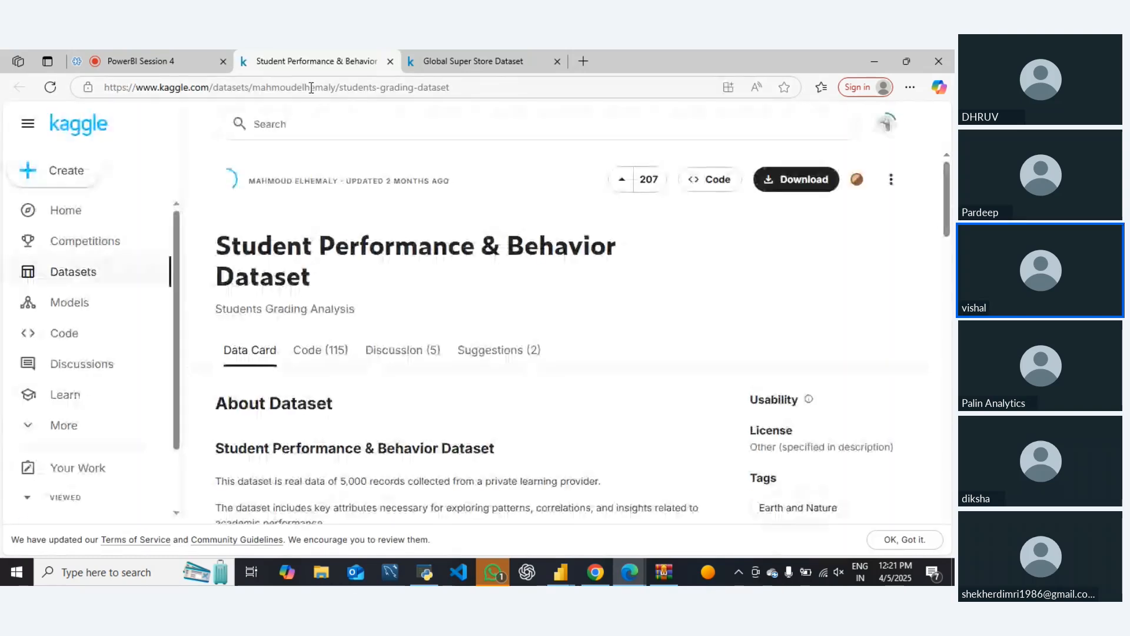
pyautogui.scroll(-1, 487, 361)
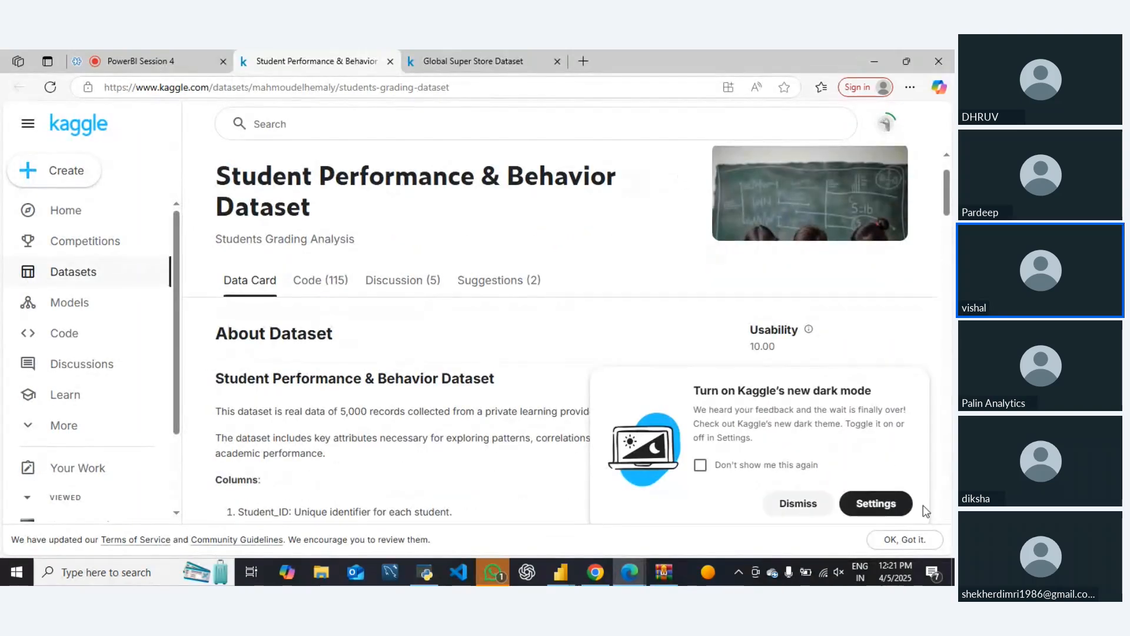
pyautogui.click(808, 505)
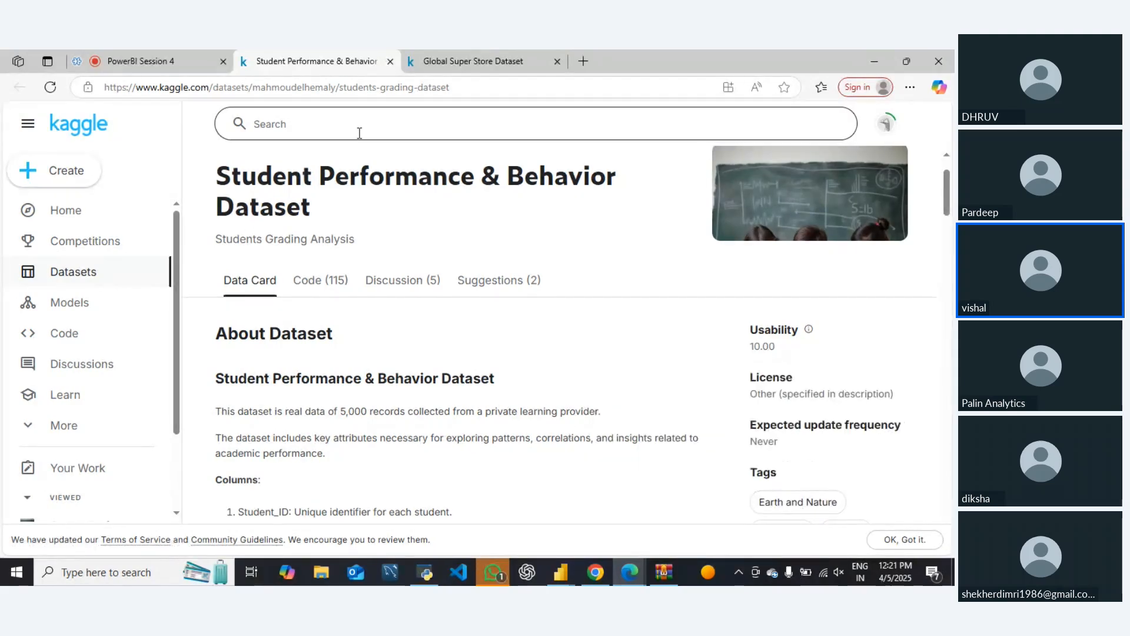
# Download the Student Performance & Behavior Dataset from Kaggle as a zip and open the downloaded archive (2).zip
pyautogui.moveTo(334, 203); pyautogui.dragTo(194, 147)
pyautogui.click(614, 284)
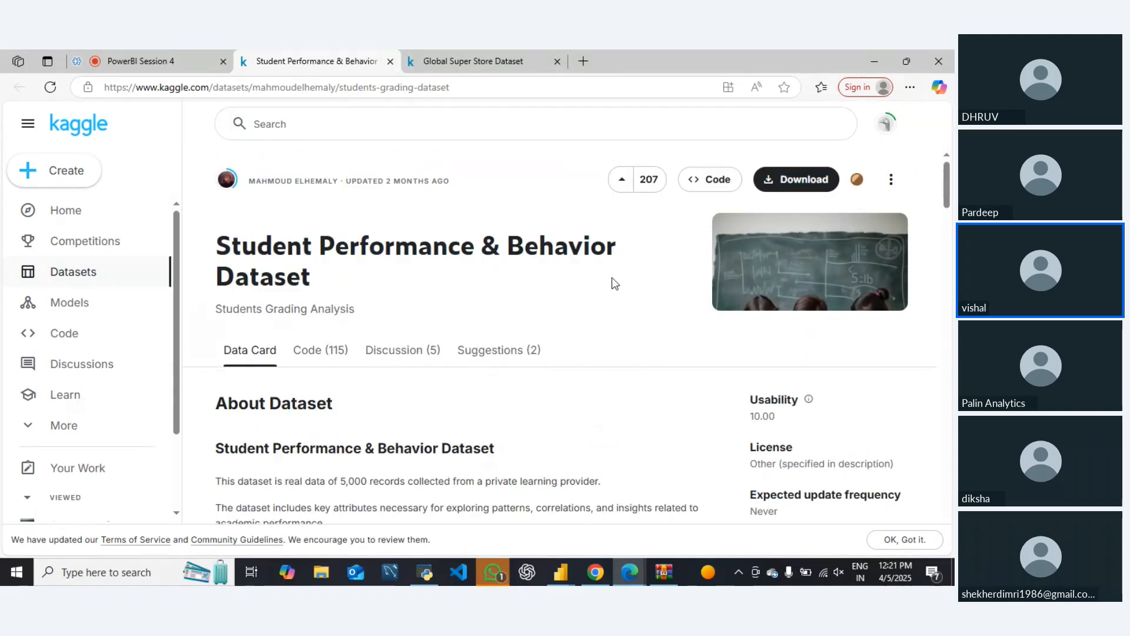
pyautogui.scroll(-10, 645, 354)
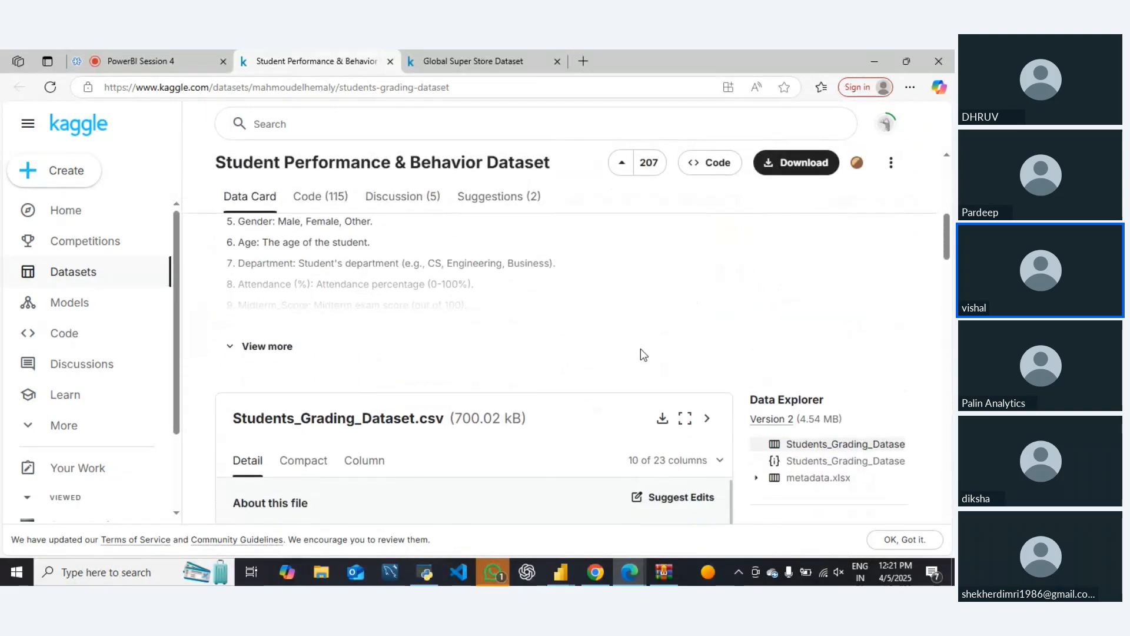
pyautogui.scroll(-2, 641, 349)
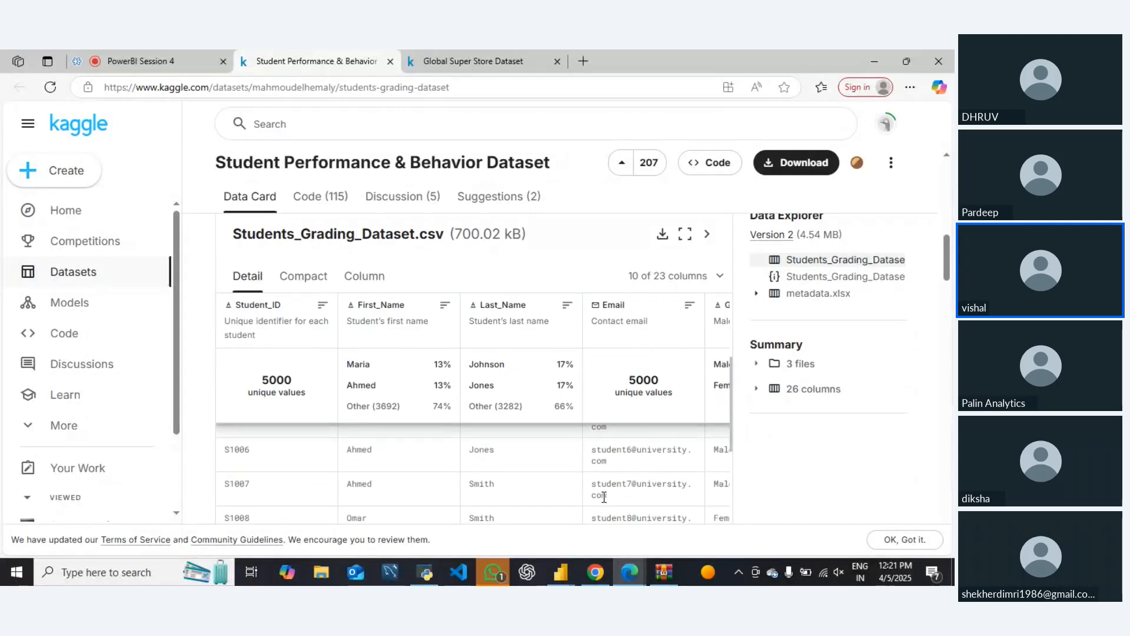
pyautogui.click(782, 169)
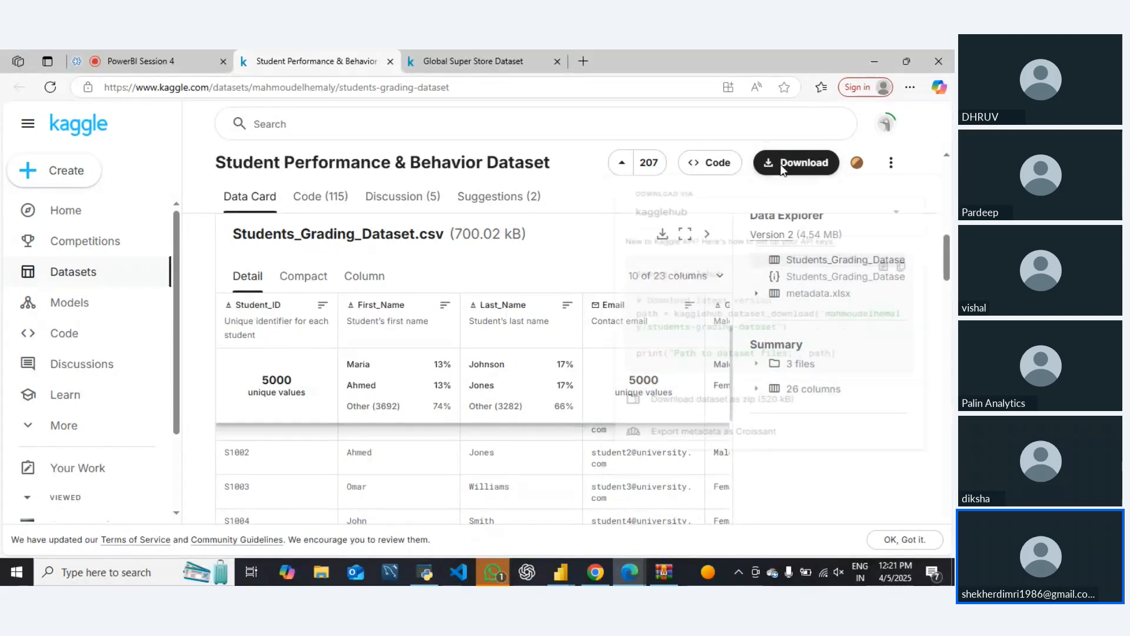
pyautogui.click(669, 435)
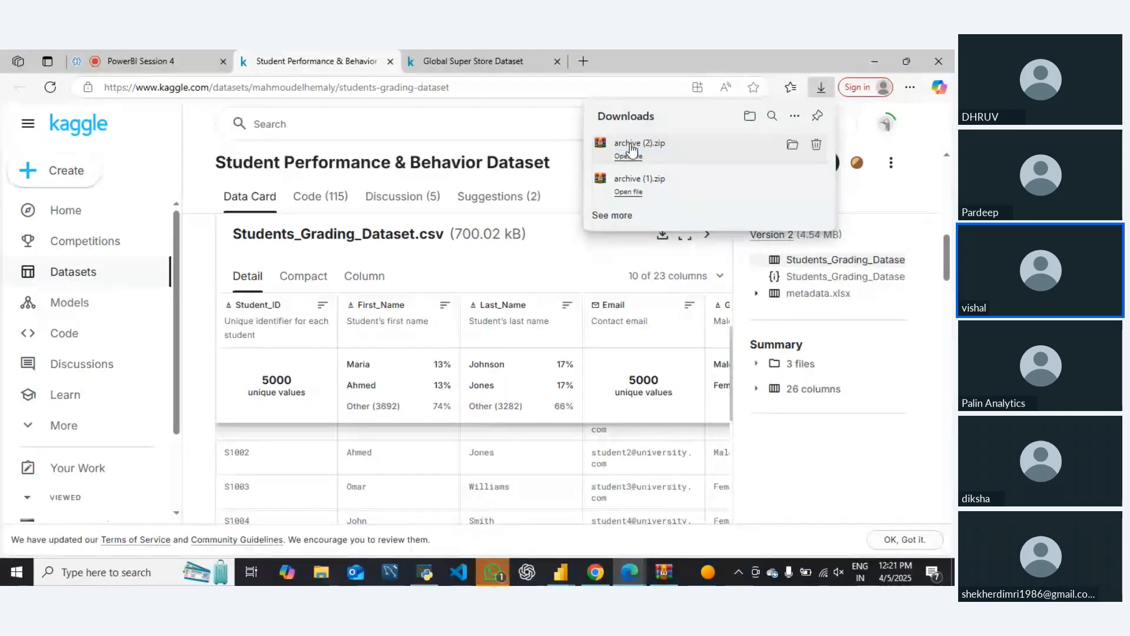
pyautogui.click(628, 154)
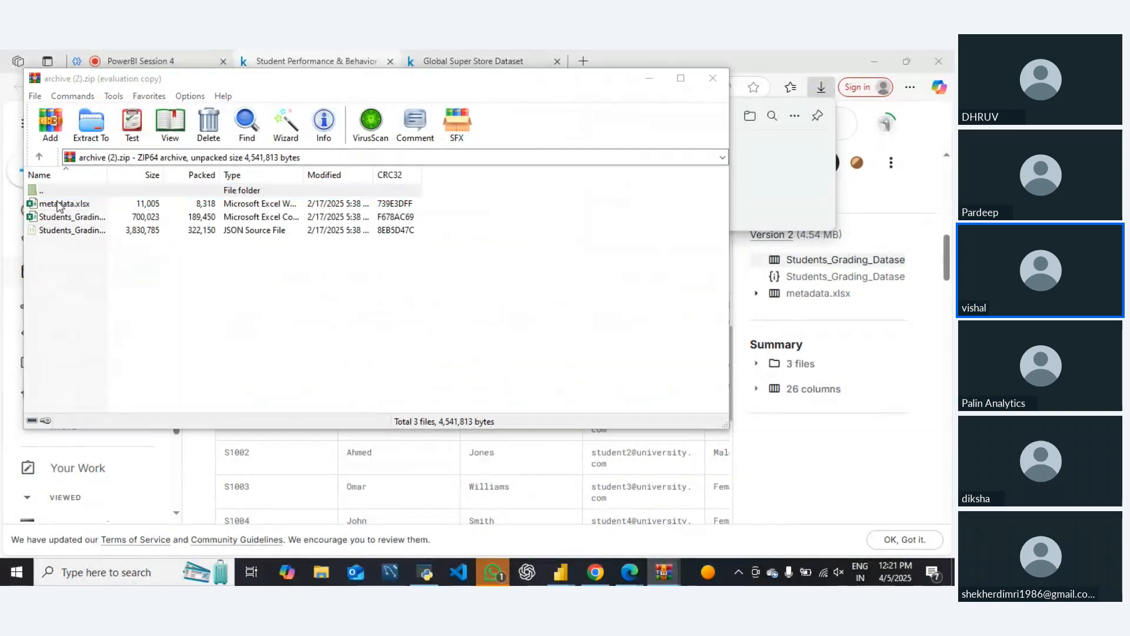
pyautogui.click(449, 257)
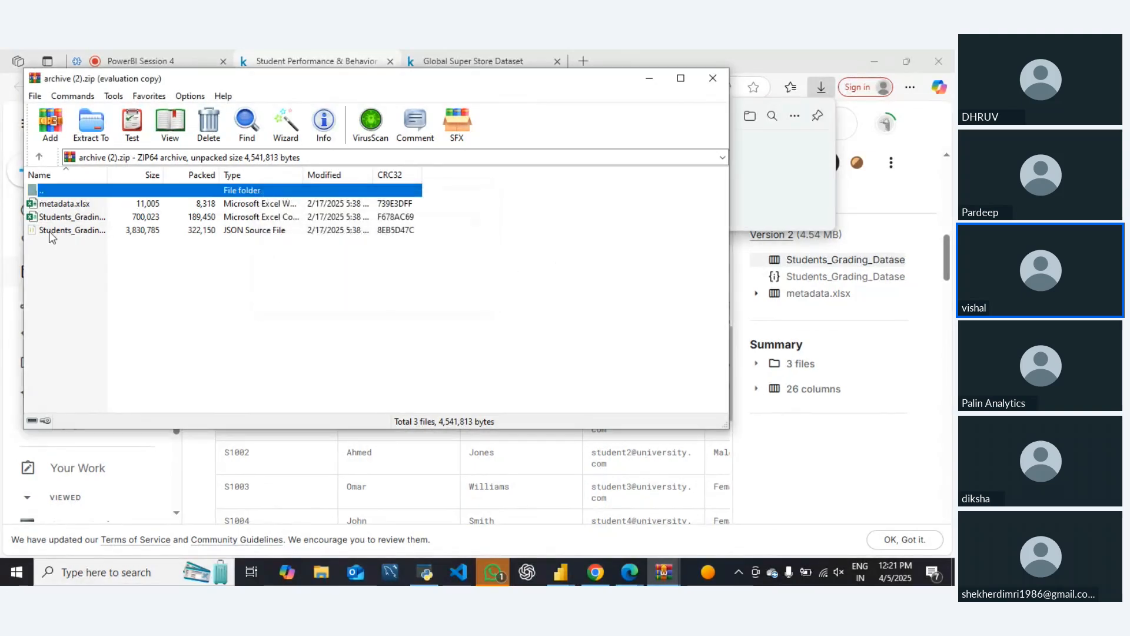
# Open metadata.xlsx from the archive, maximize its Excel window, and minimize it to return to the archive
pyautogui.click(54, 207)
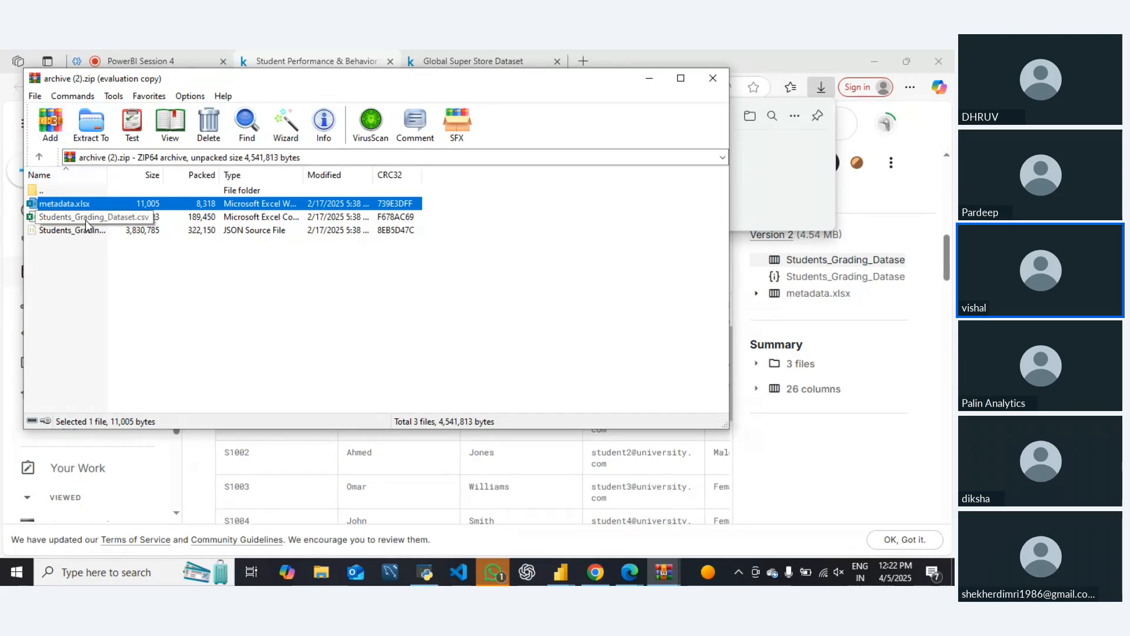
pyautogui.doubleClick(52, 207)
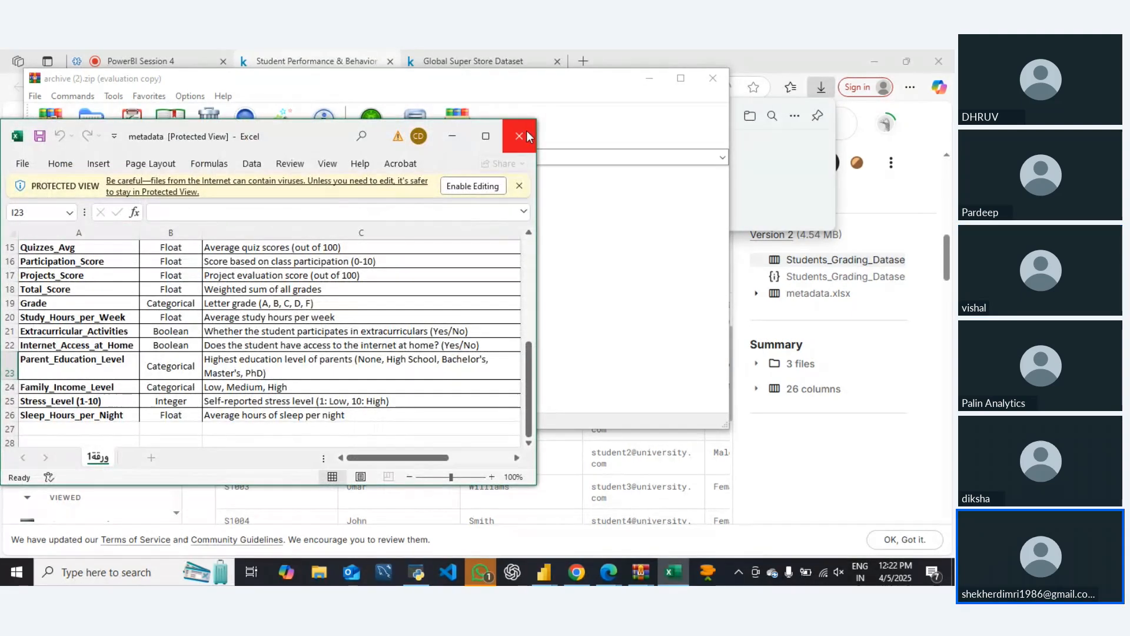
pyautogui.click(486, 136)
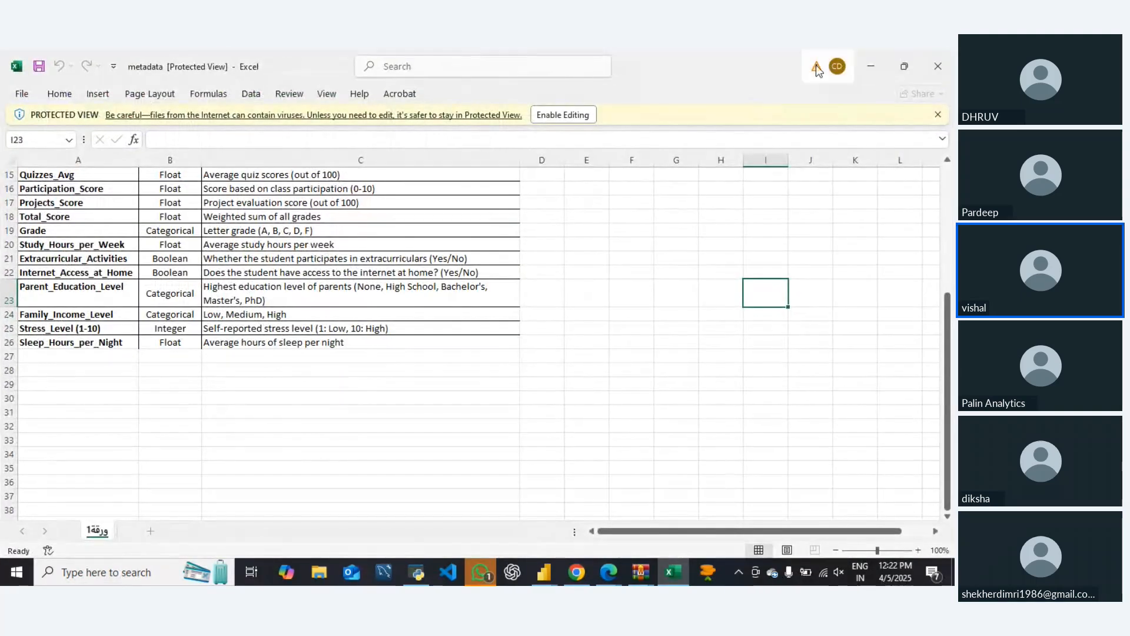
pyautogui.click(870, 66)
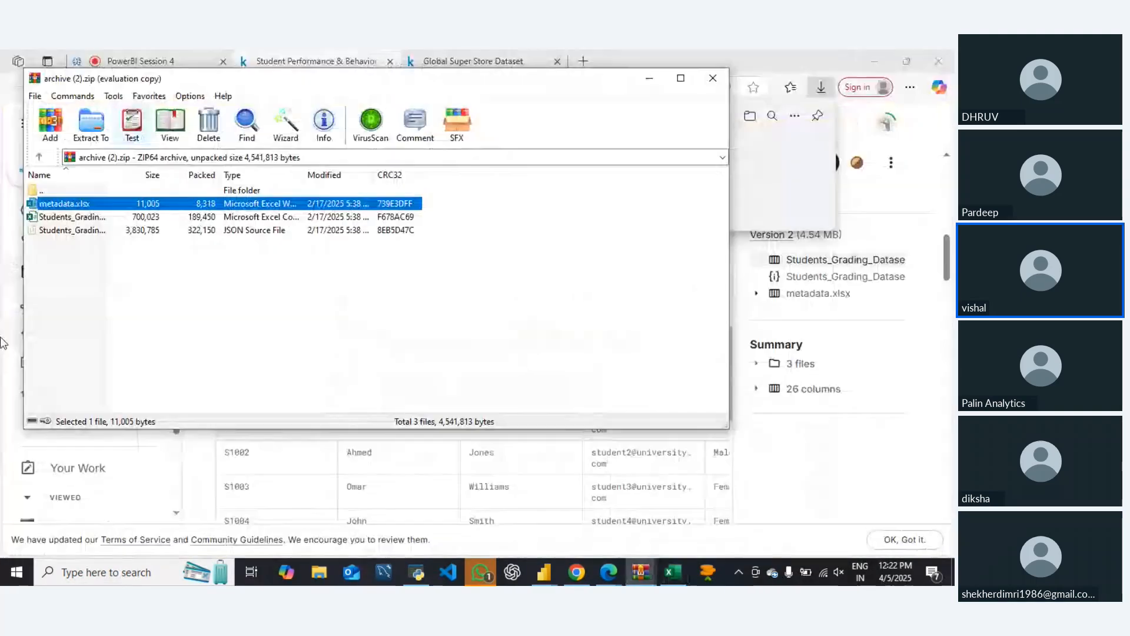
# Open Students_Grading_Dataset.json from the archive, look through its student records, and close the code editor
pyautogui.click(58, 234)
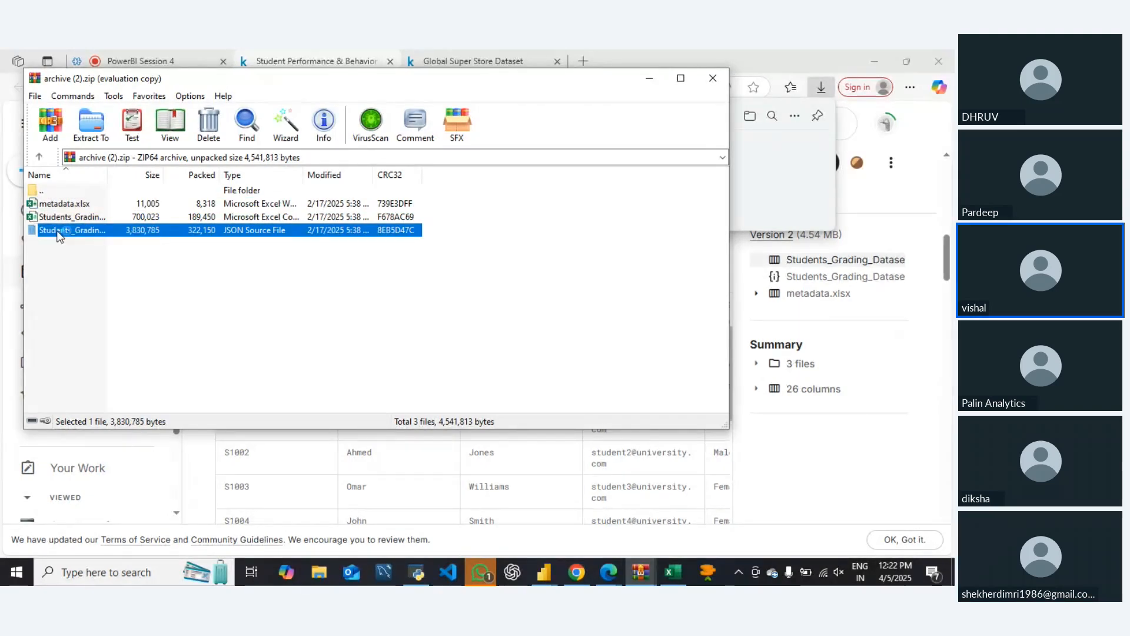
pyautogui.doubleClick(58, 235)
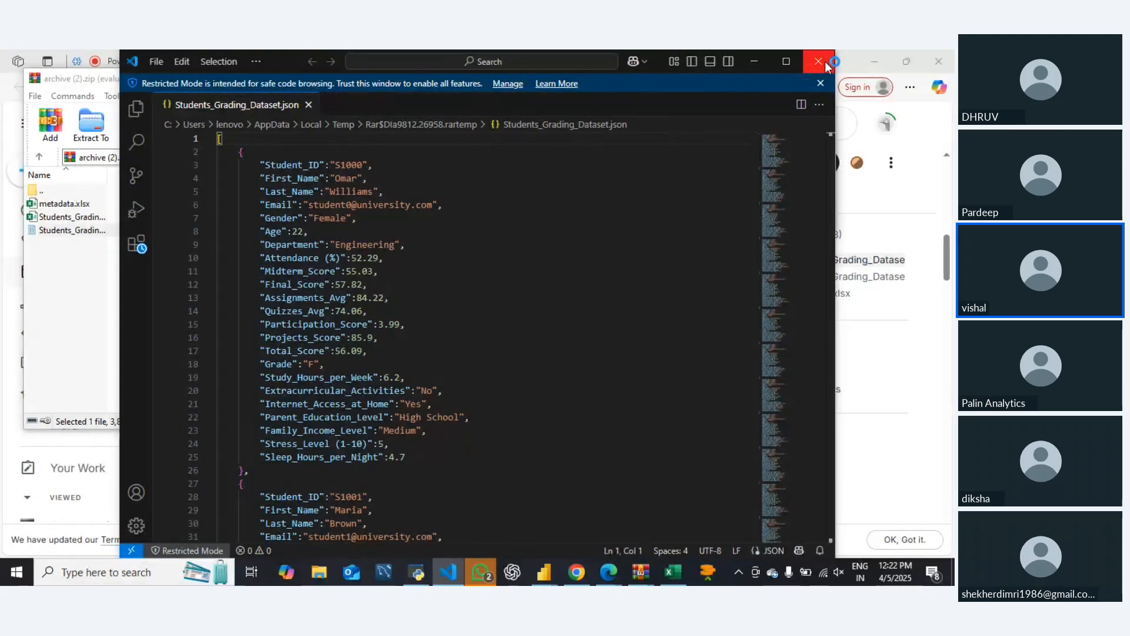
pyautogui.scroll(-9, 333, 441)
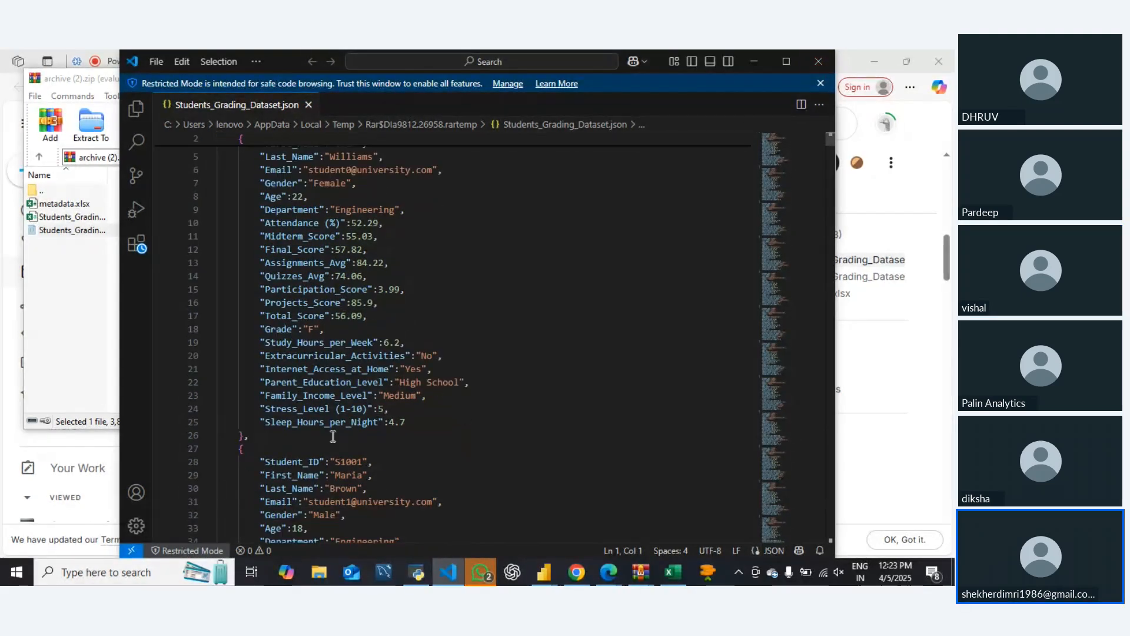
pyautogui.click(821, 86)
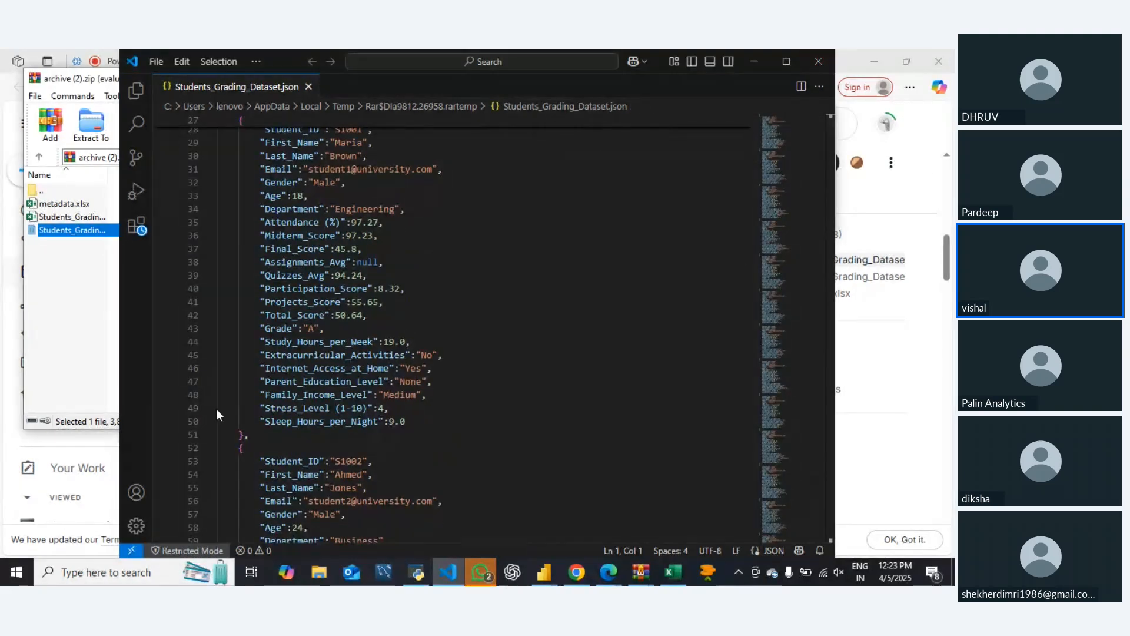
pyautogui.click(821, 61)
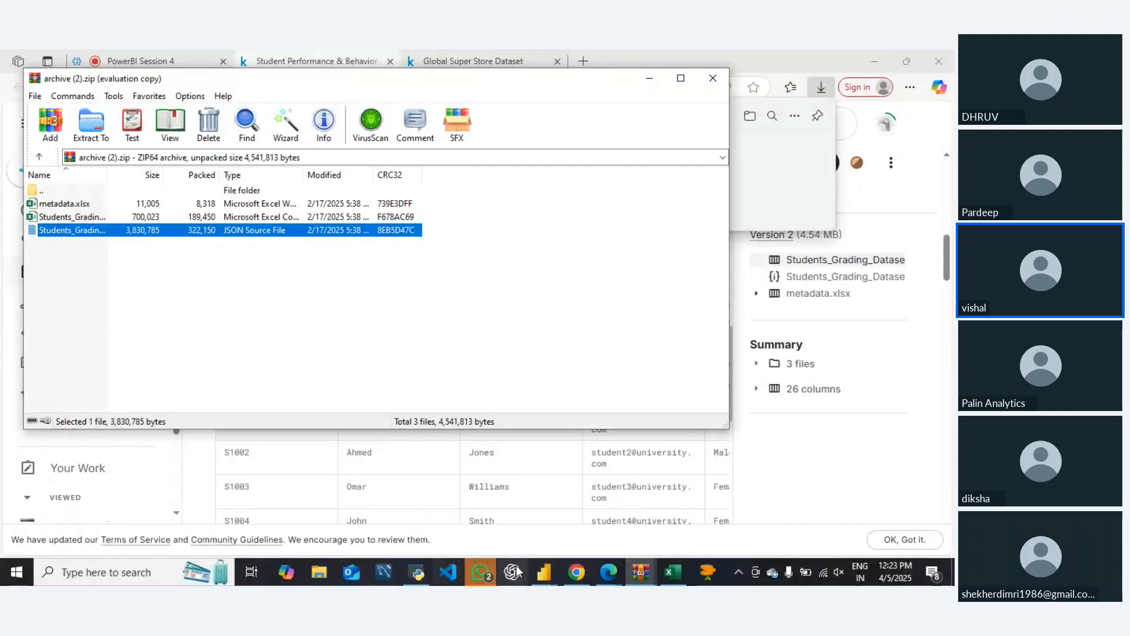
# Switch back to the metadata workbook in Excel, enable editing, and examine the column names, data types and descriptions
pyautogui.click(673, 572)
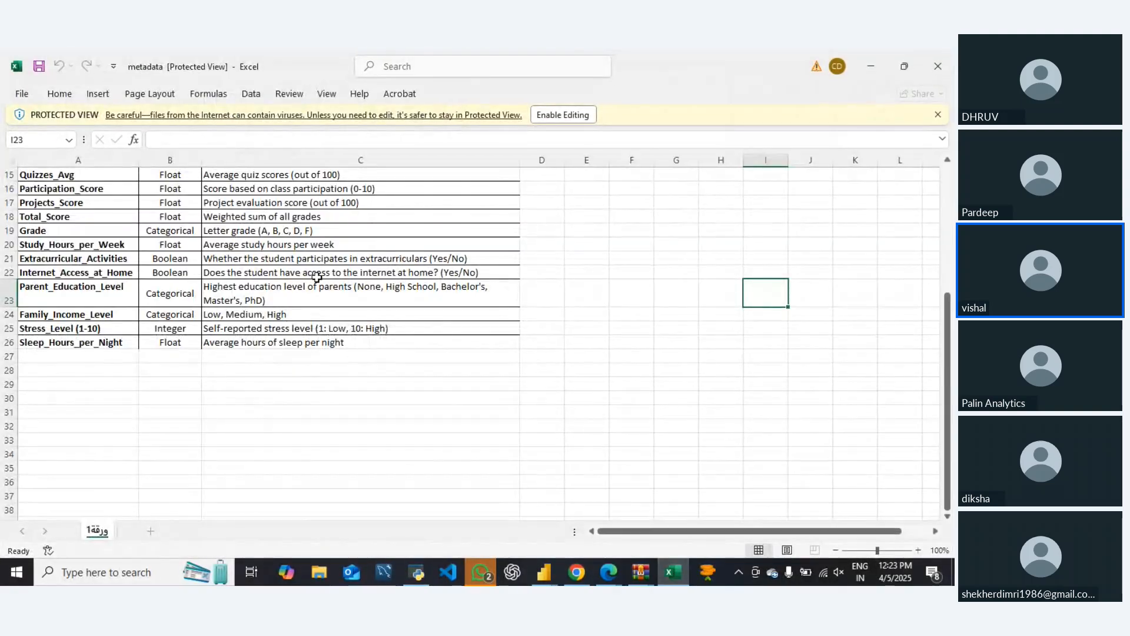
pyautogui.click(575, 114)
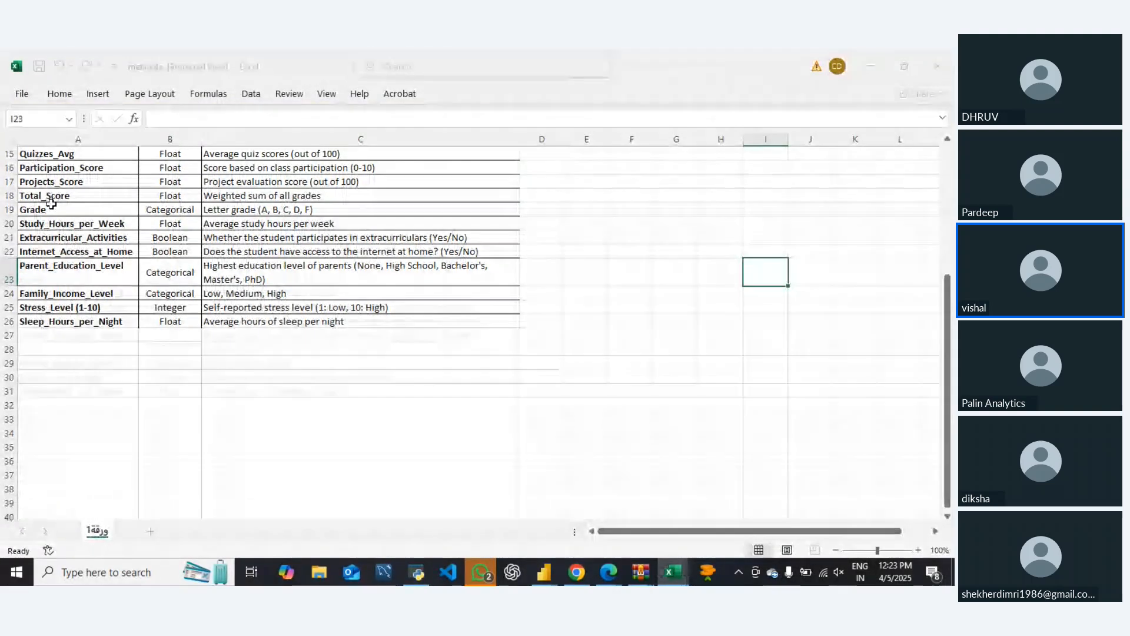
pyautogui.scroll(5, 70, 229)
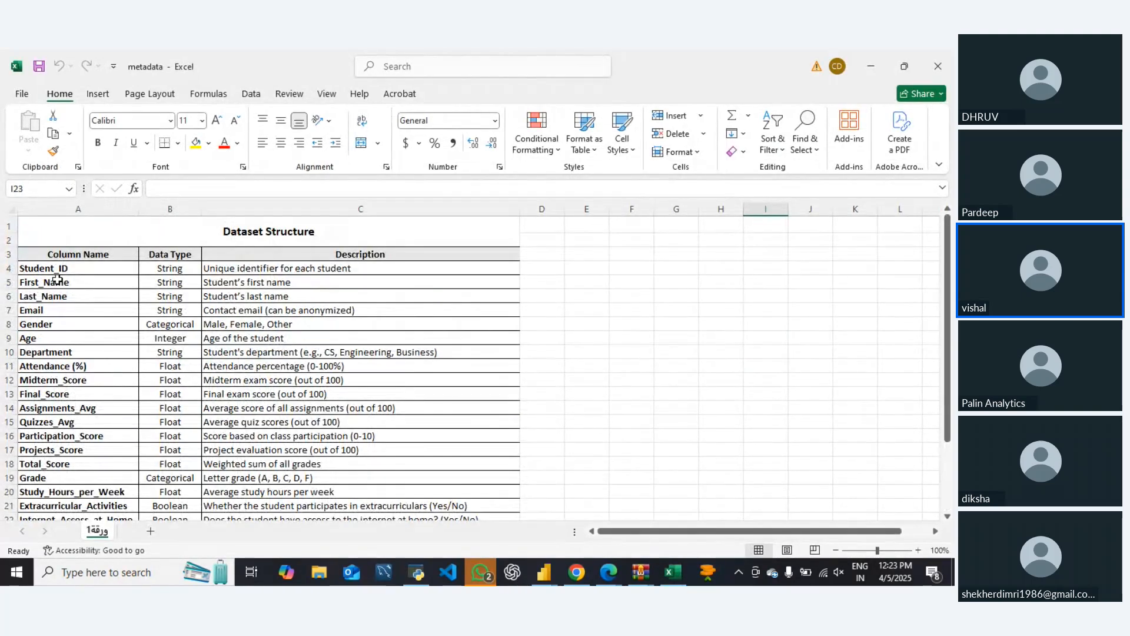
pyautogui.moveTo(52, 259); pyautogui.dragTo(318, 477)
pyautogui.scroll(-4, 318, 477)
pyautogui.moveTo(72, 422); pyautogui.dragTo(313, 254)
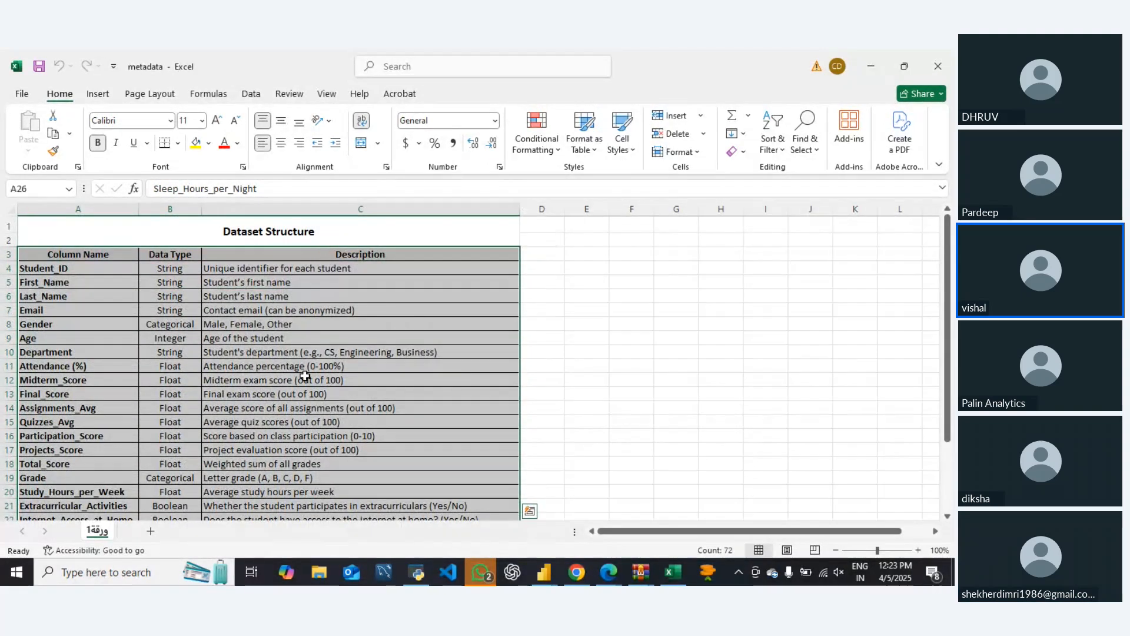
pyautogui.scroll(-5, 303, 380)
pyautogui.scroll(3, 288, 366)
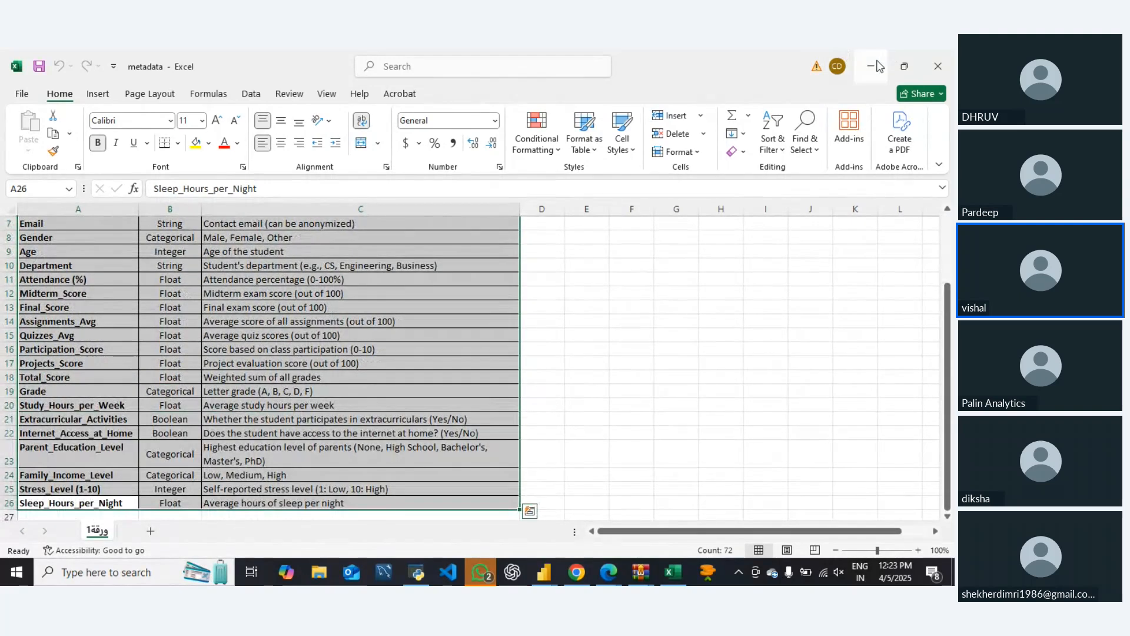
# Open the Students_Grading_Dataset CSV file from the archive and autofit the width of all its columns
pyautogui.hotkey('alt', 'Tab')
pyautogui.click(96, 217)
pyautogui.doubleClick(96, 218)
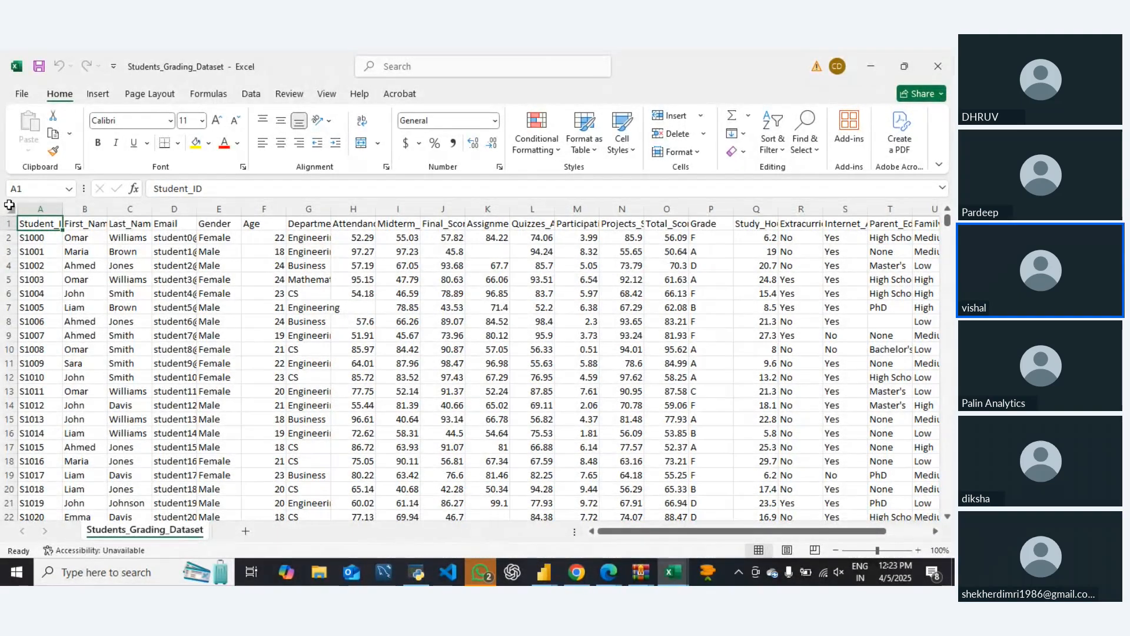
pyautogui.click(9, 208)
pyautogui.moveTo(63, 206); pyautogui.dragTo(63, 206)
pyautogui.doubleClick(63, 206)
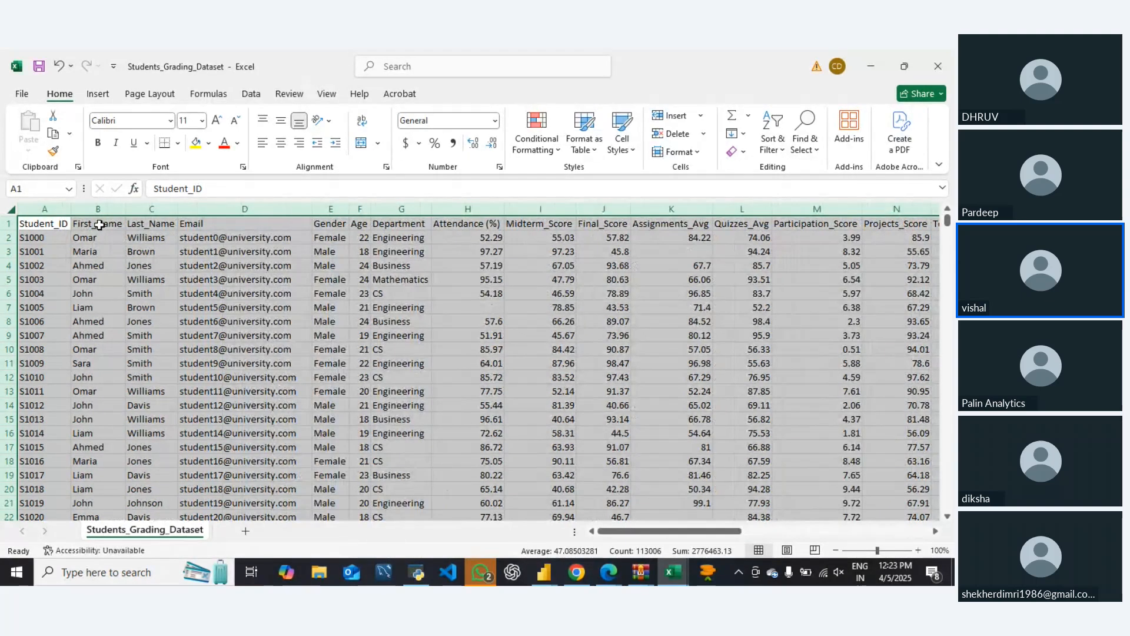
pyautogui.click(98, 224)
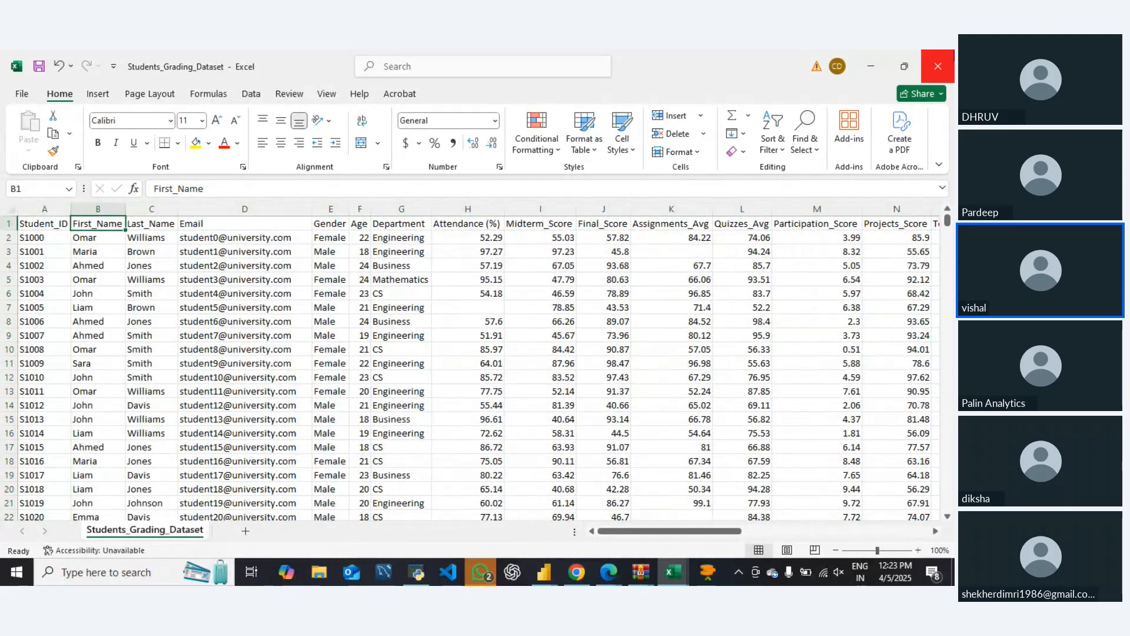
# Look across the student grading sheet from First_Name through Sleep_Hours_per_Night and return to the Student_ID header
pyautogui.press('Right')
pyautogui.press('Right')
pyautogui.press('Right')
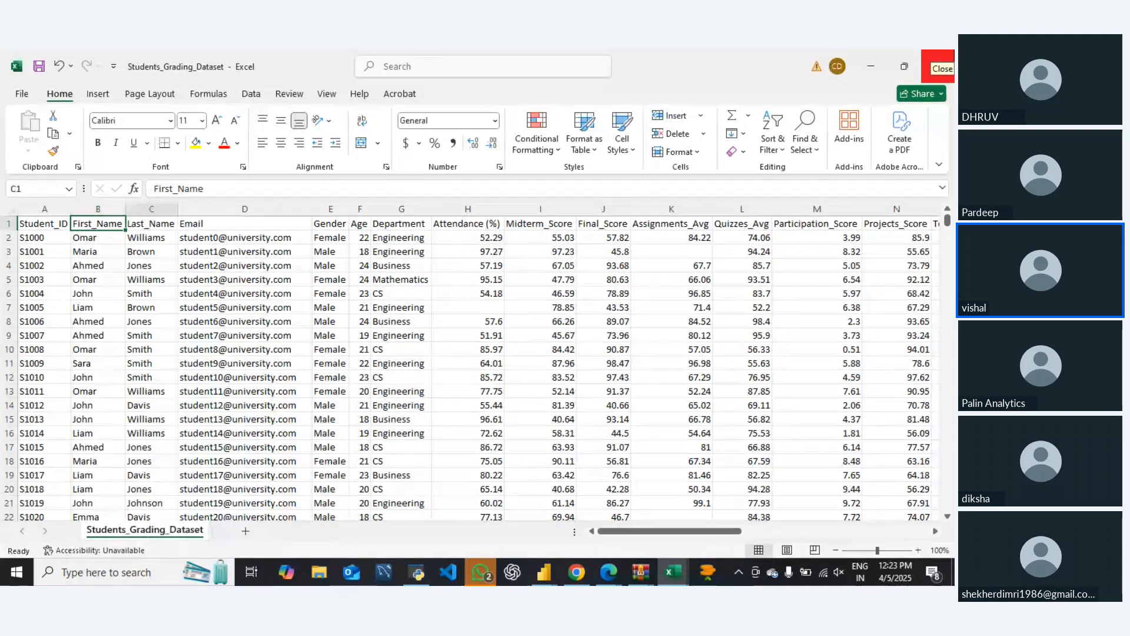
pyautogui.press('Down')
pyautogui.press('Down')
pyautogui.press('Left')
pyautogui.press('Left')
pyautogui.press('Down')
pyautogui.press('Down')
pyautogui.press('Right')
pyautogui.press('Right')
pyautogui.press('Right')
pyautogui.press('Right')
pyautogui.press('Right')
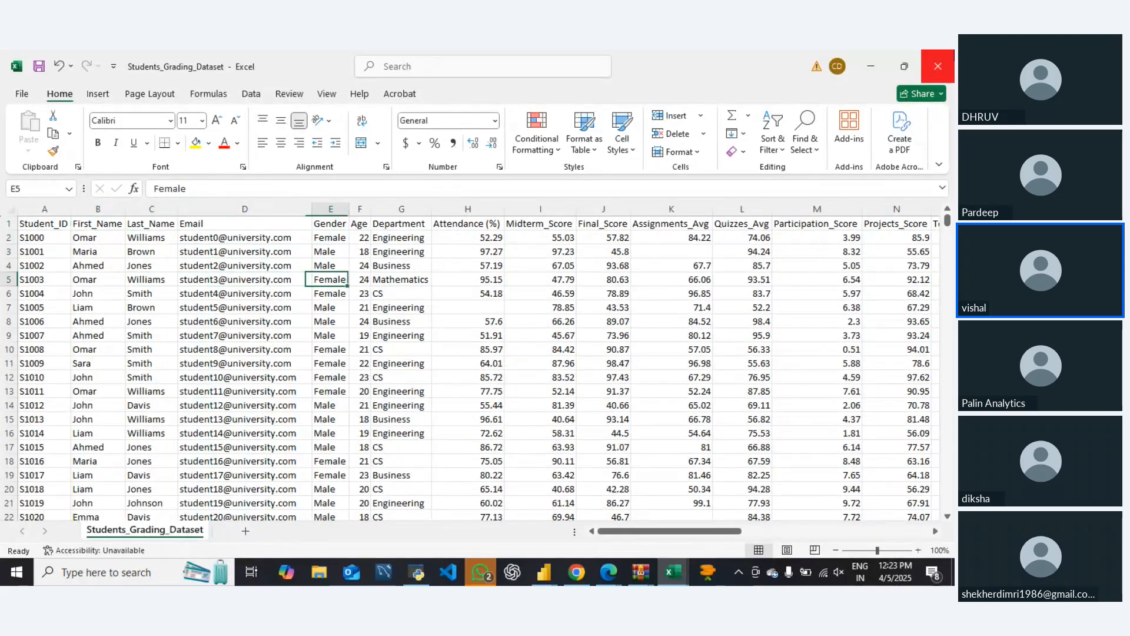
pyautogui.press('Right')
pyautogui.press('Right')
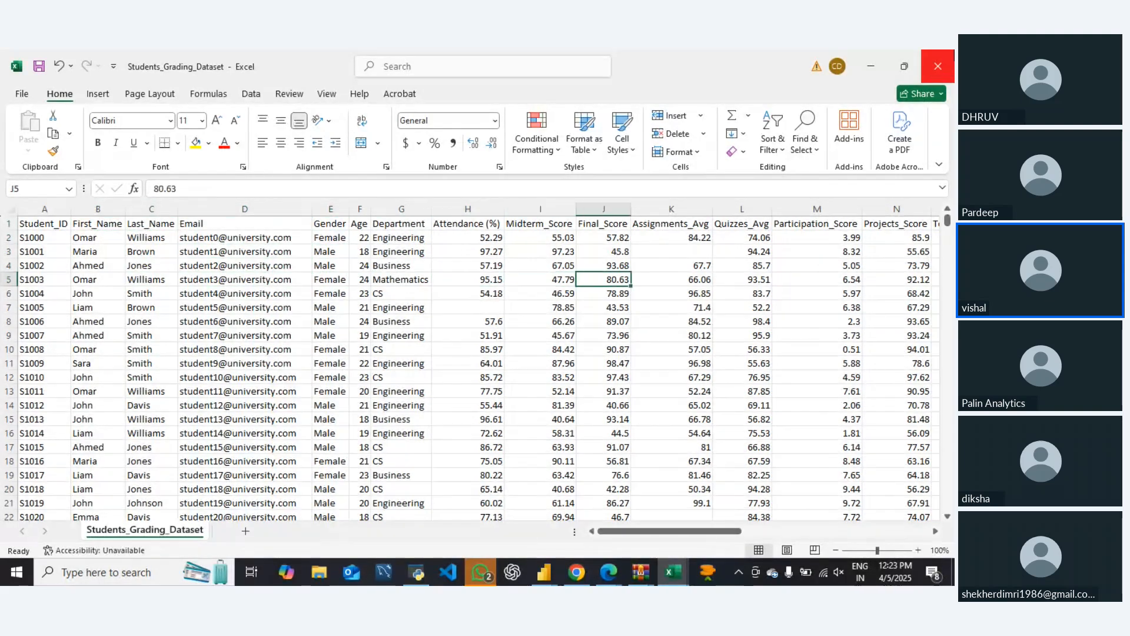
pyautogui.press('Right')
pyautogui.press('Right')
pyautogui.press('Right')
pyautogui.press('Right')
pyautogui.press('Right')
pyautogui.press('Right')
pyautogui.press('Right')
pyautogui.press('Right')
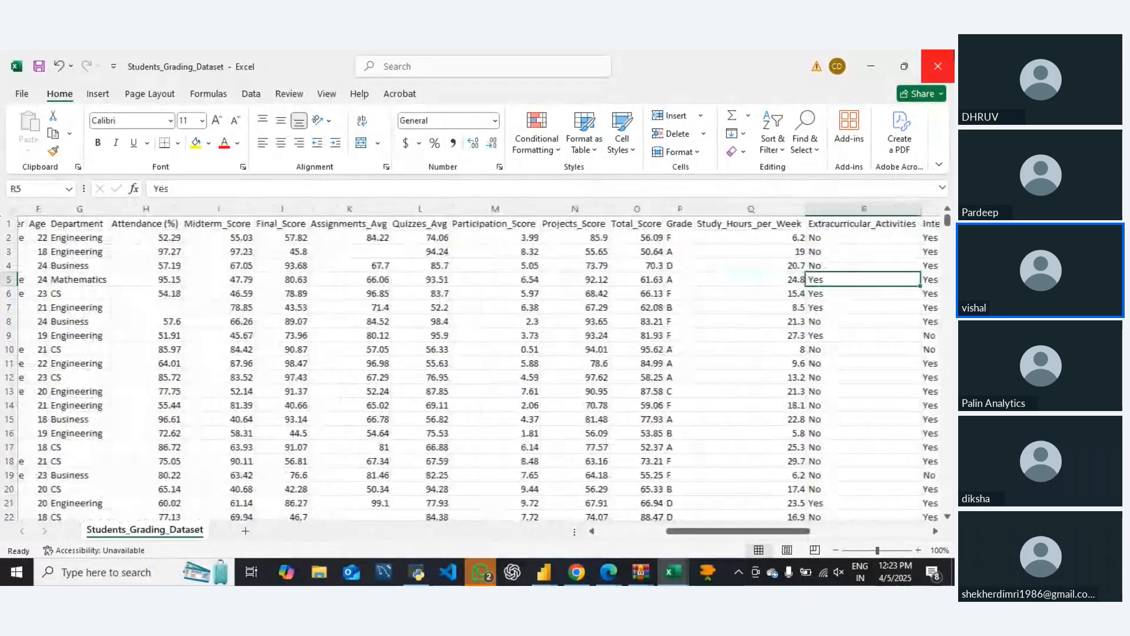
pyautogui.press('Right')
pyautogui.press('Right')
pyautogui.press('Right')
pyautogui.press('Right')
pyautogui.press('Right')
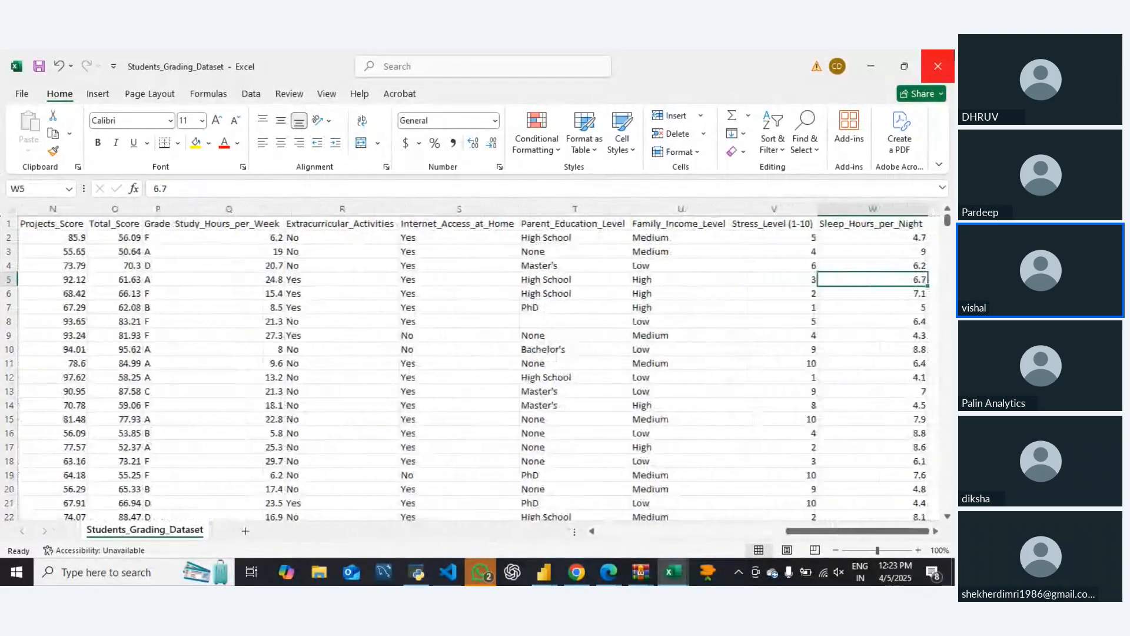
pyautogui.press('Right')
pyautogui.press('Right')
pyautogui.press('Right')
pyautogui.press('Left')
pyautogui.press('Left')
pyautogui.press('Left')
pyautogui.press('Left')
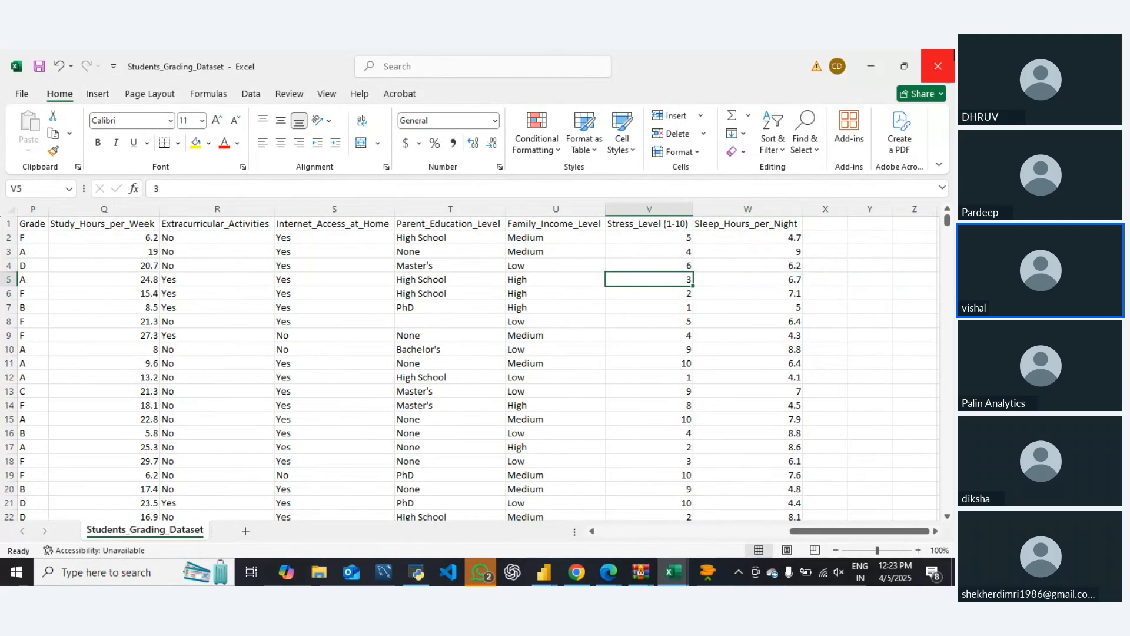
pyautogui.press('Left')
pyautogui.press('Left')
pyautogui.press('Left')
pyautogui.press('Left')
pyautogui.press('Left')
pyautogui.press('Left')
pyautogui.press('Left')
pyautogui.press('Left')
pyautogui.press('Left')
pyautogui.press('Left')
pyautogui.press('Left')
pyautogui.press('Left')
pyautogui.press('Left')
pyautogui.press('Left')
pyautogui.press('Left')
pyautogui.press('Left')
pyautogui.press('Left')
pyautogui.press('Left')
pyautogui.press('Left')
pyautogui.press('Left')
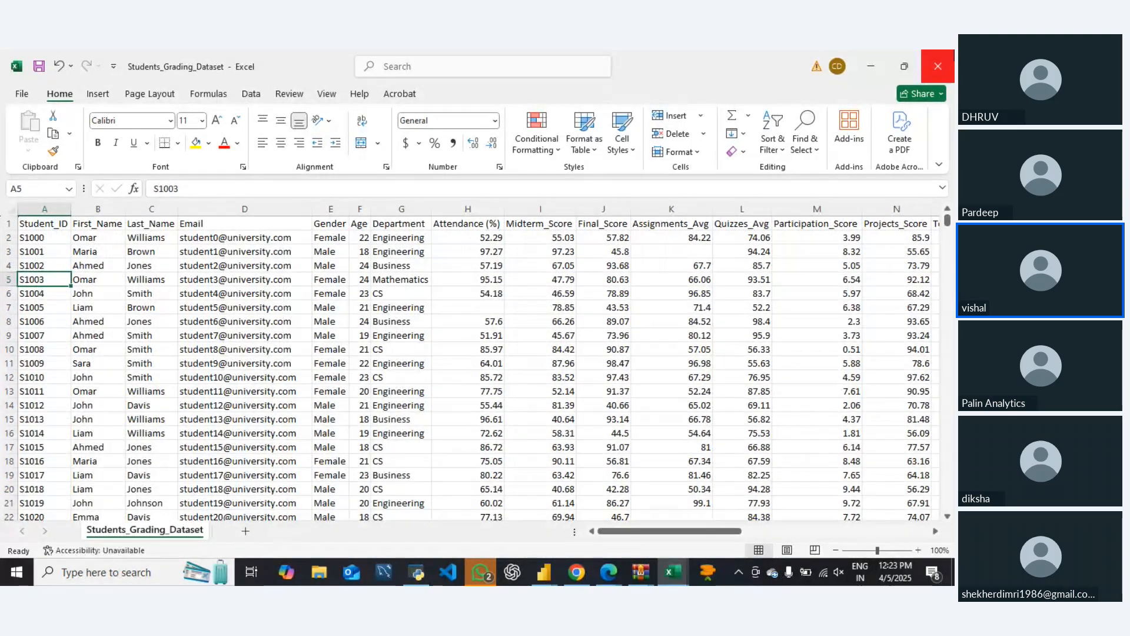
pyautogui.press('Up')
pyautogui.press('Up')
pyautogui.press('Up')
pyautogui.press('Up')
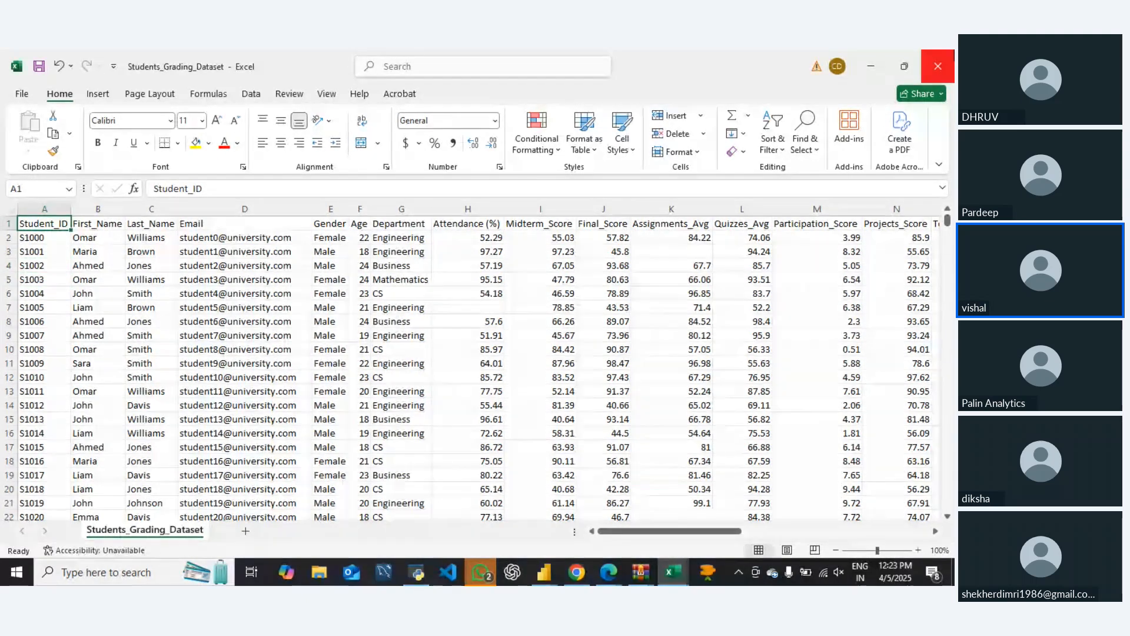
# Add filters to the header row of the student grading data
pyautogui.press('Down')
pyautogui.press('Right')
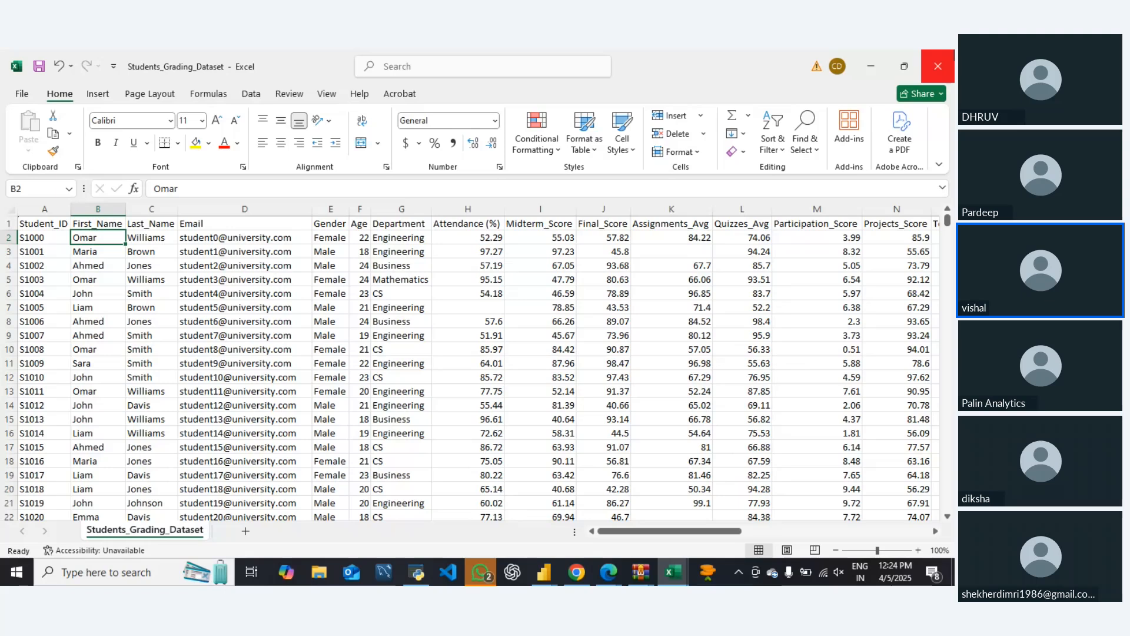
pyautogui.press('Left')
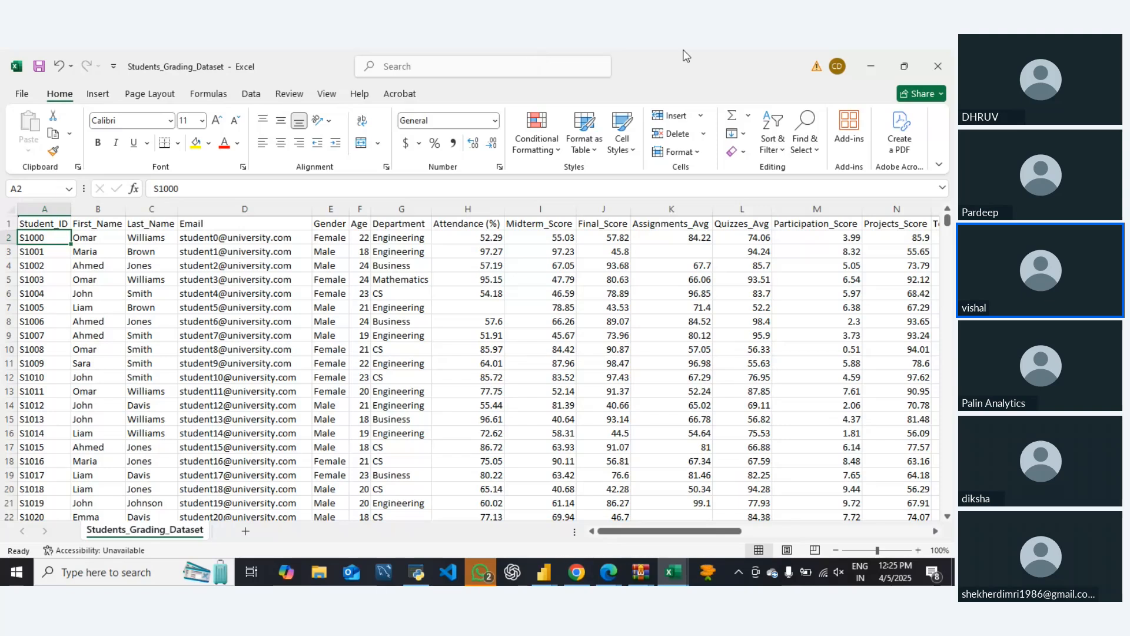
pyautogui.press('Up')
pyautogui.hotkey('ctrl', 'shift', 'l')
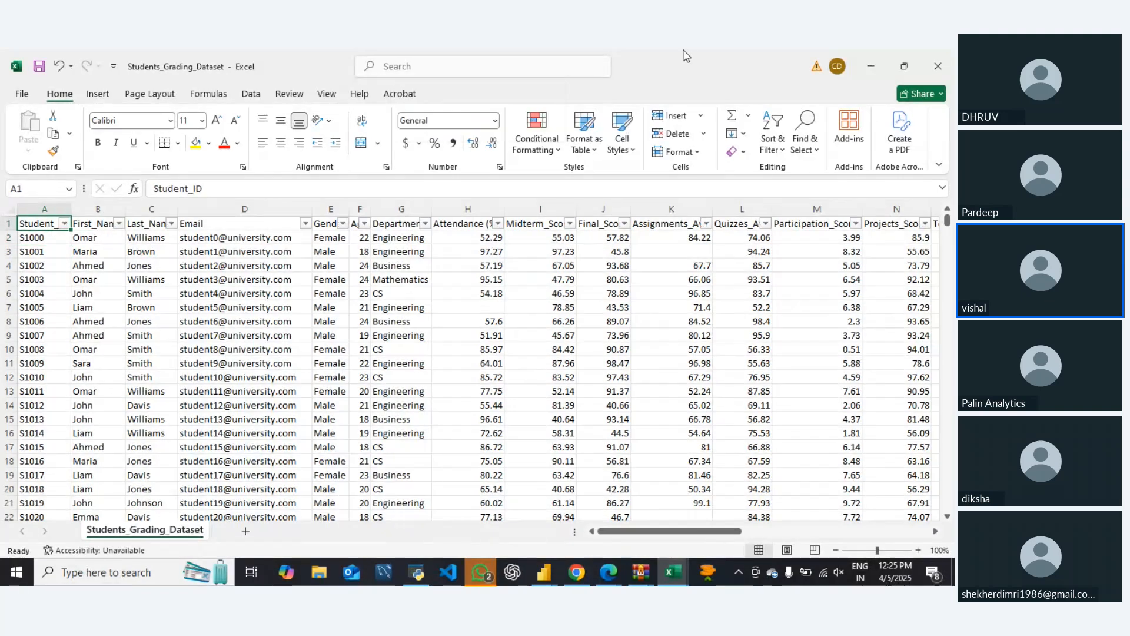
# Look through the filter value lists of the Student_ID and First_Name columns, leaving both unfiltered
pyautogui.hotkey('alt', 'Down')
pyautogui.press('Down')
pyautogui.press('Down')
pyautogui.press('Down')
pyautogui.press('Down')
pyautogui.press('Down')
pyautogui.press('Down')
pyautogui.press('Down')
pyautogui.press('Down')
pyautogui.press('Down')
pyautogui.press('Down')
pyautogui.press('Down')
pyautogui.press('Down')
pyautogui.press('Down')
pyautogui.press('Down')
pyautogui.press('Down')
pyautogui.press('Down')
pyautogui.press('Down')
pyautogui.press('Down')
pyautogui.press('Down')
pyautogui.press('Down')
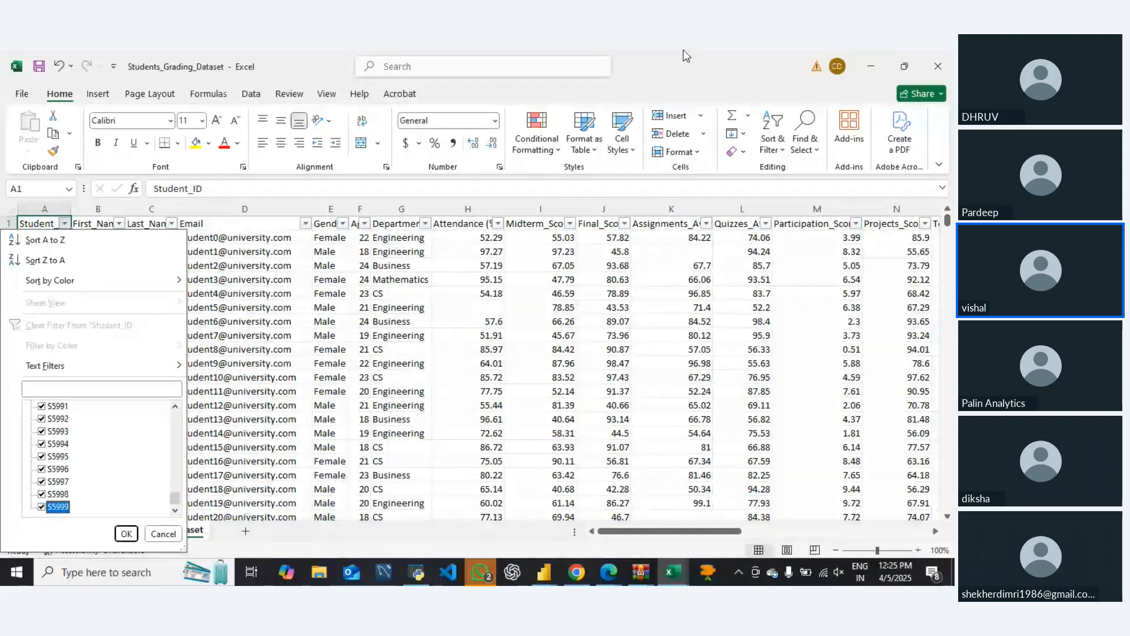
pyautogui.press('Escape')
pyautogui.press('Right')
pyautogui.hotkey('alt', 'Down')
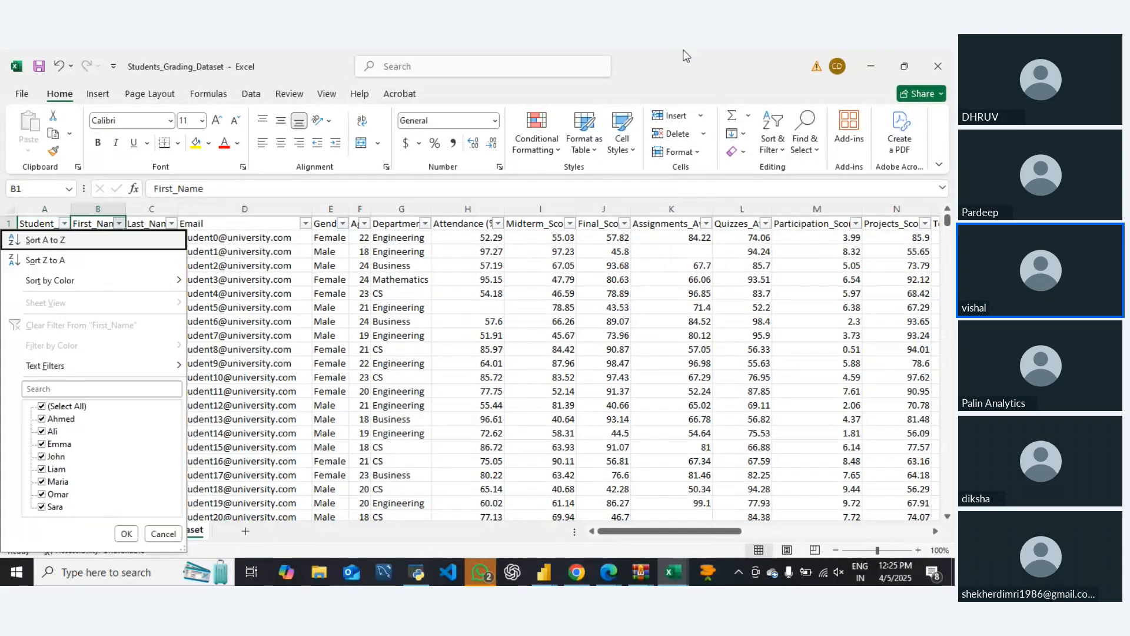
pyautogui.press('Escape')
pyautogui.press('Right')
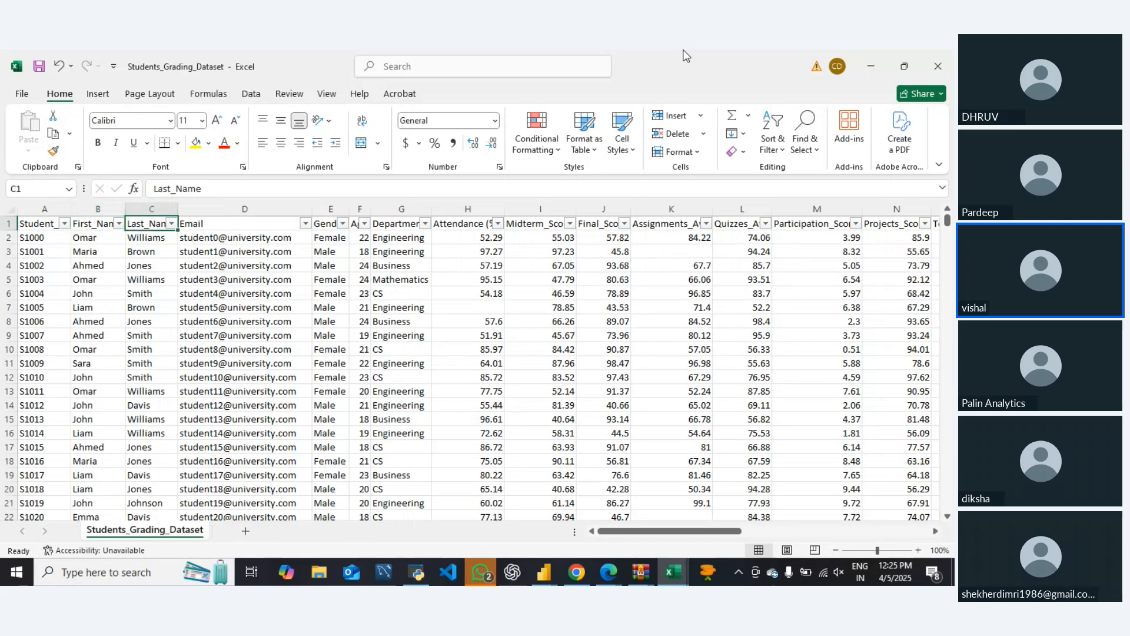
# Filter the Attendance (%) column to show only the rows with blank values
pyautogui.press('Right')
pyautogui.press('Right')
pyautogui.press('Right')
pyautogui.press('Right')
pyautogui.press('Right')
pyautogui.hotkey('alt', 'Down')
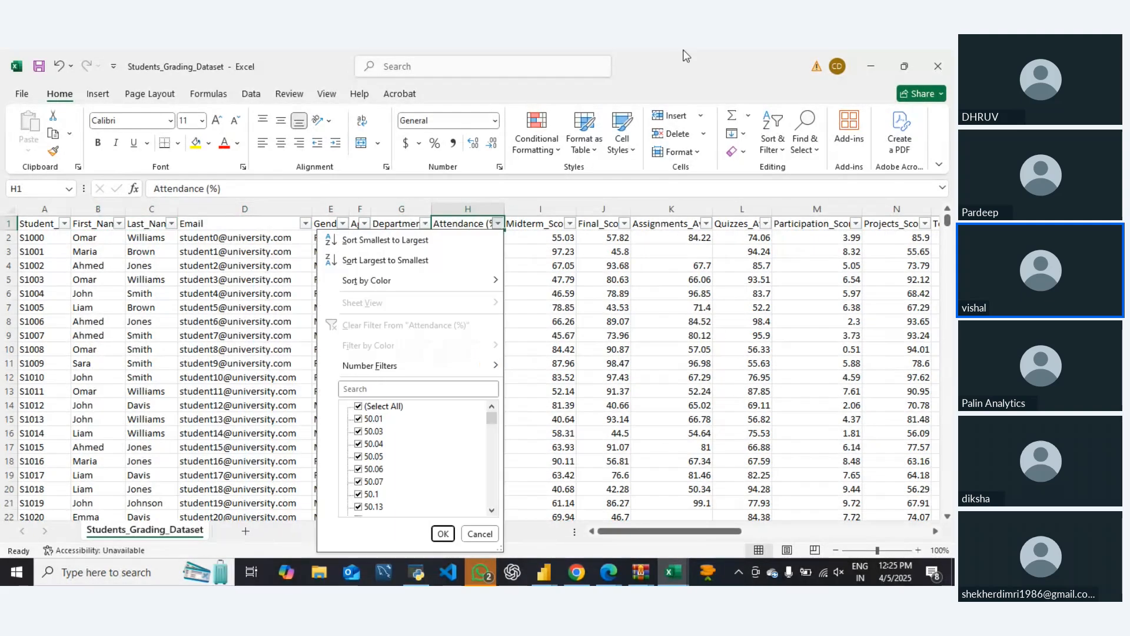
pyautogui.press('space')
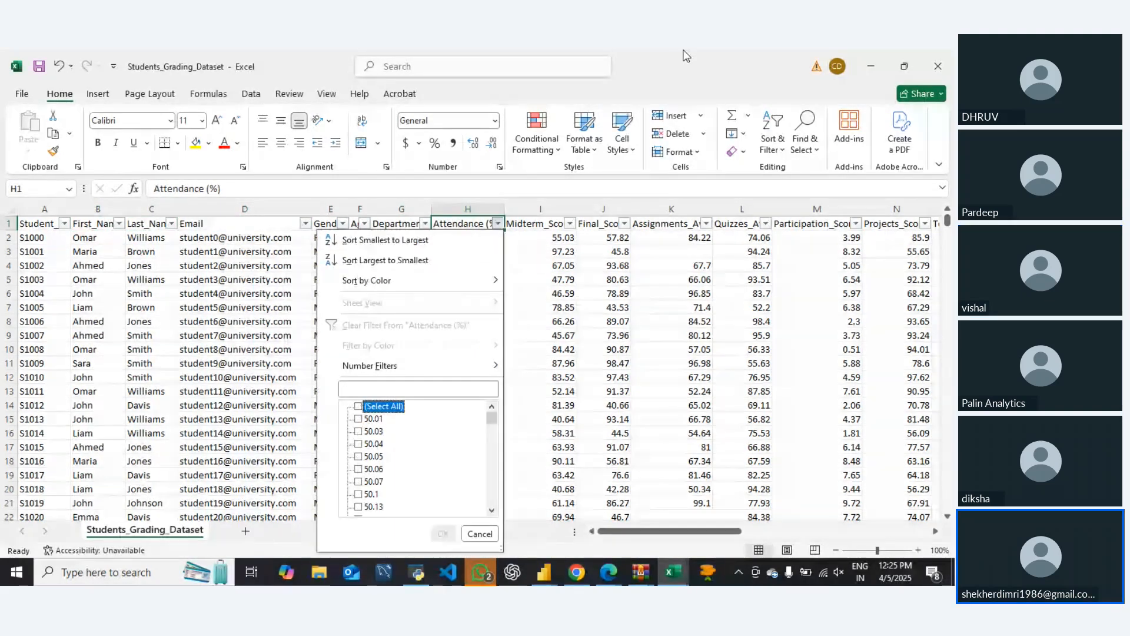
pyautogui.press('End')
pyautogui.press('space')
pyautogui.press('Return')
pyautogui.press('Down')
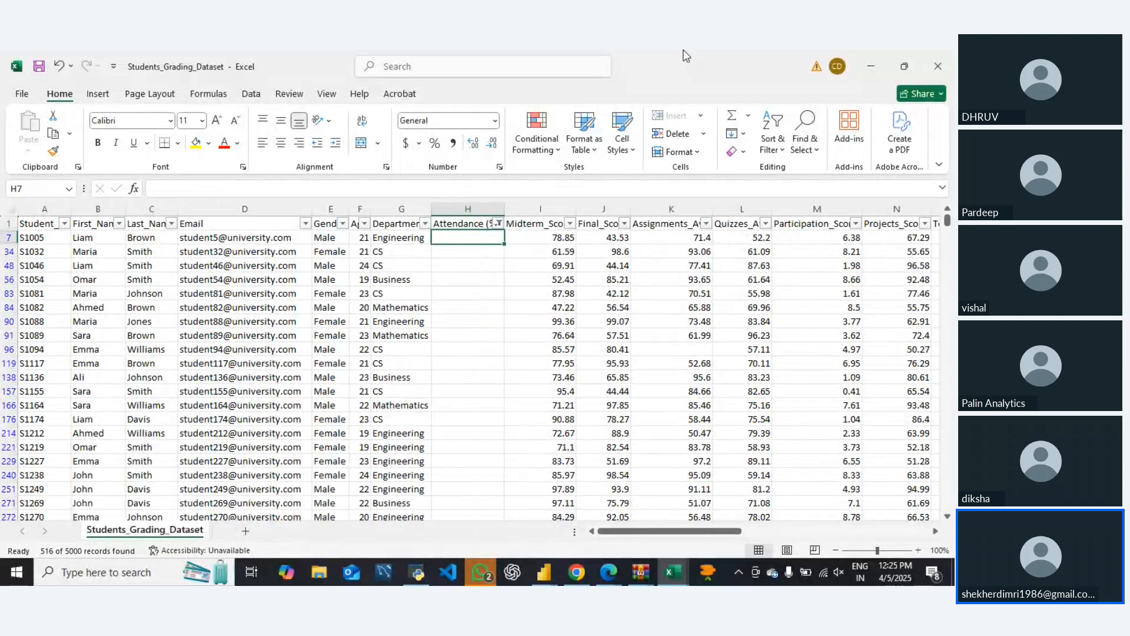
# Select the blank Attendance (%) cells, check the filtered rows down to the last record, and return to the first filtered row
pyautogui.press('Left')
pyautogui.press('Right')
pyautogui.hotkey('ctrl', 'shift', 'Down')
pyautogui.hotkey('ctrl', 'BackSpace')
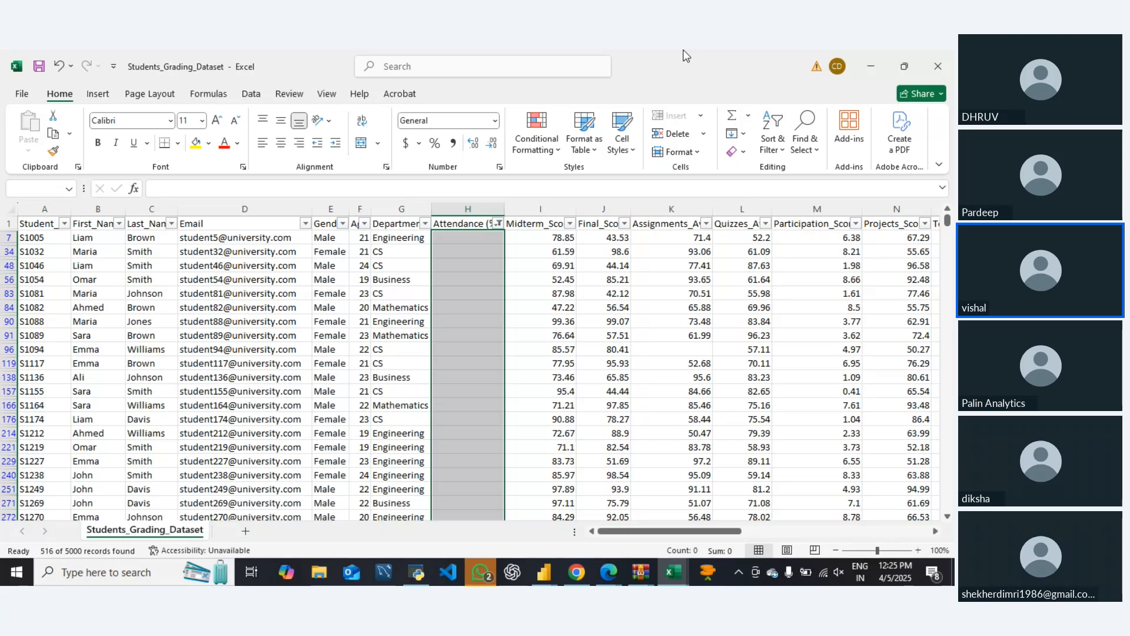
pyautogui.press('Right')
pyautogui.hotkey('ctrl', 'Down')
pyautogui.press('Right')
pyautogui.press('Right')
pyautogui.press('Right')
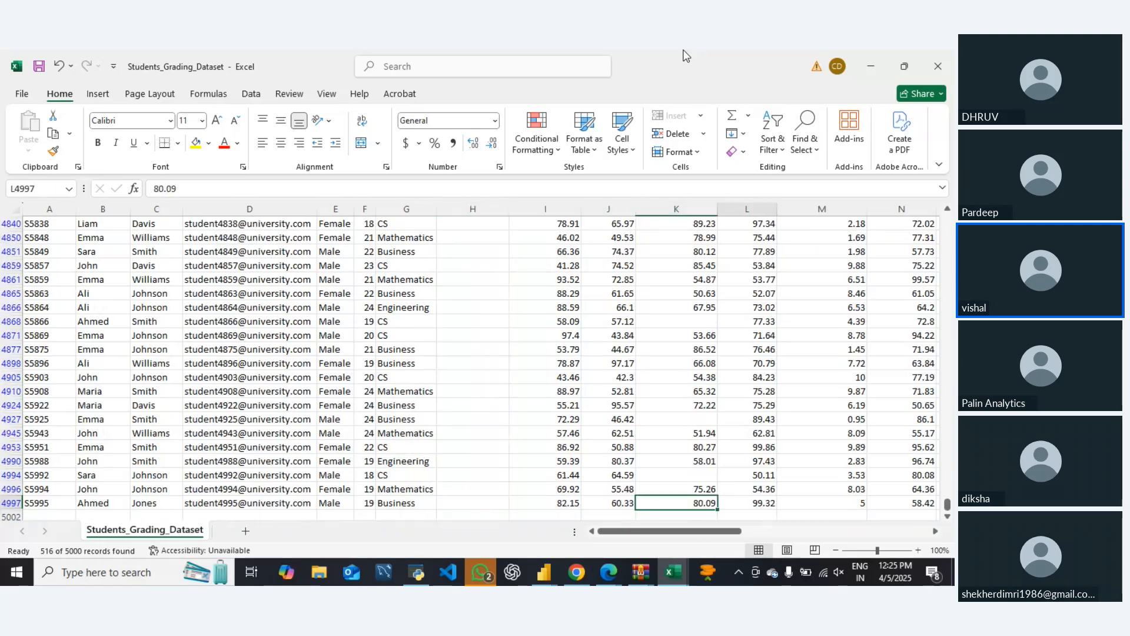
pyautogui.press('Left')
pyautogui.press('Left')
pyautogui.press('Left')
pyautogui.hotkey('ctrl', 'Up')
pyautogui.press('Down')
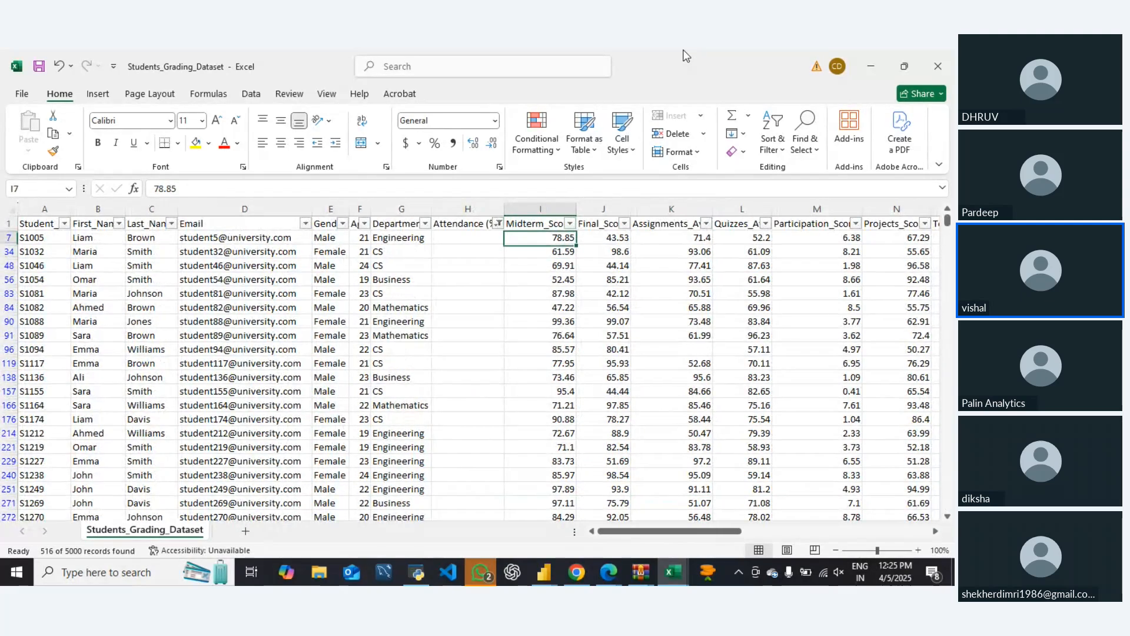
# Check the end of the Midterm_Score filter list for a blanks entry and dismiss the list without applying a filter
pyautogui.press('Up')
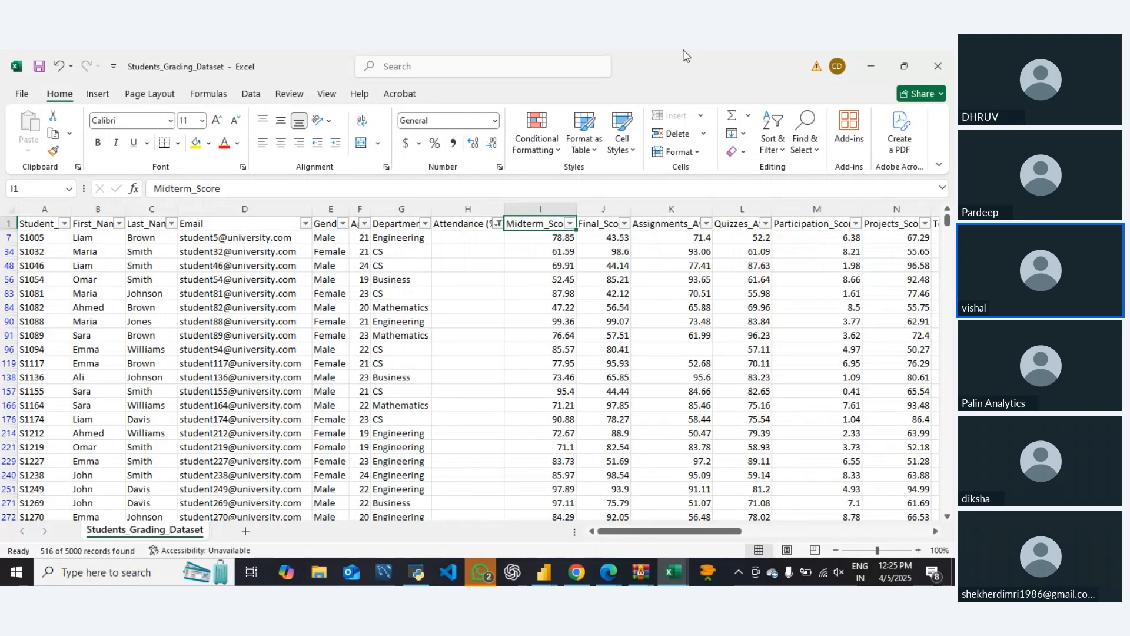
pyautogui.hotkey('alt', 'Down')
pyautogui.press('Down')
pyautogui.press('Down')
pyautogui.press('Down')
pyautogui.press('Down')
pyautogui.press('Up')
pyautogui.press('space')
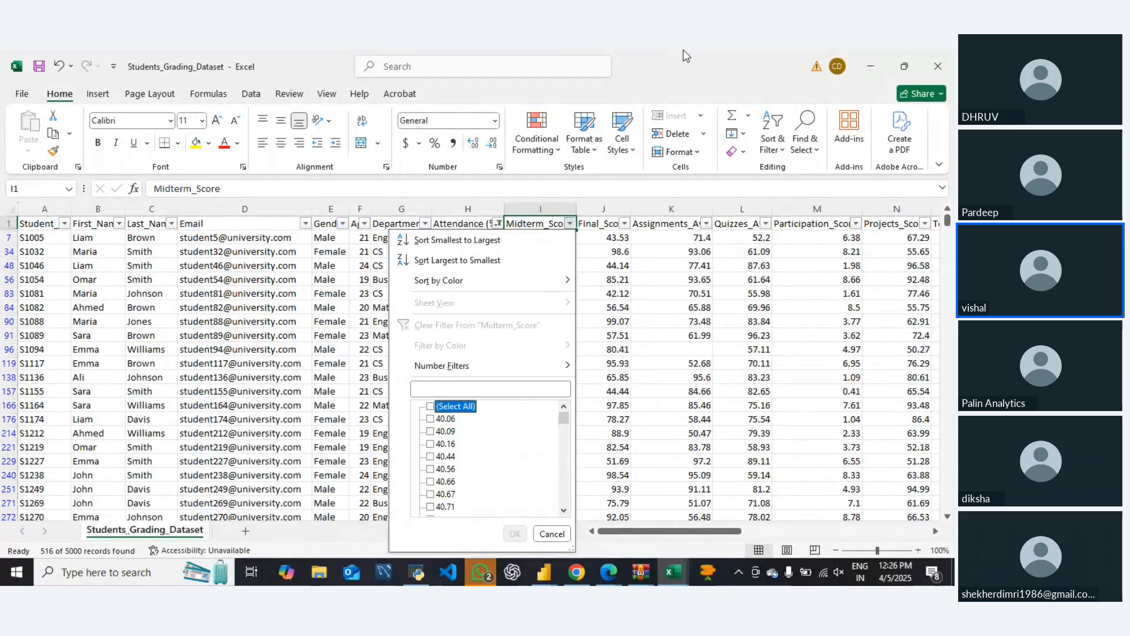
pyautogui.press('End')
pyautogui.press('space')
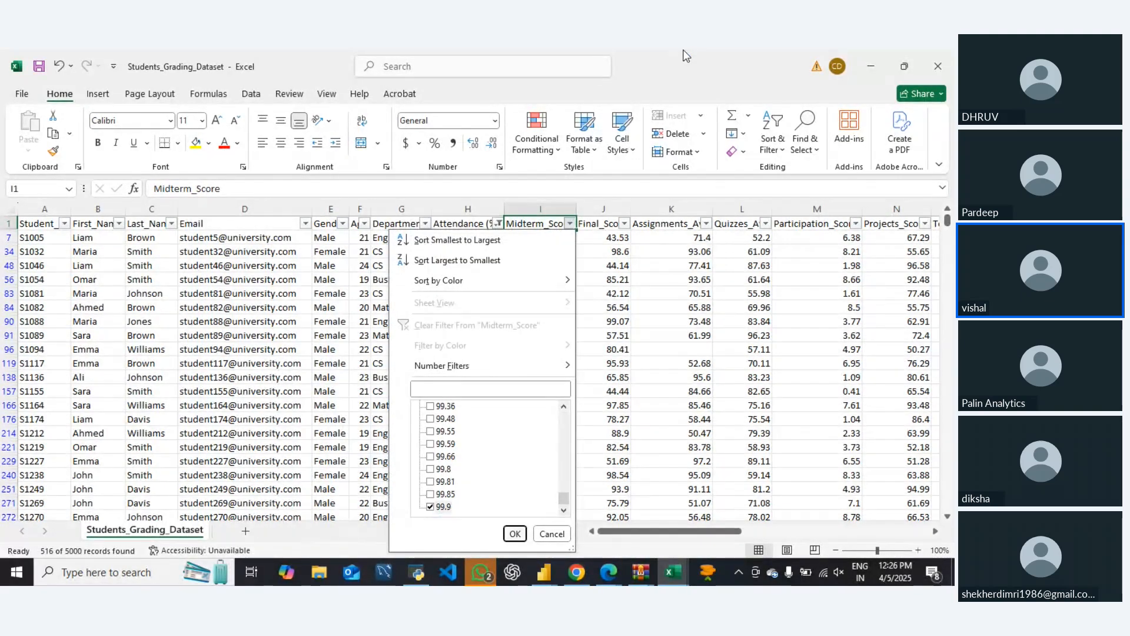
pyautogui.press('Escape')
# Look through the filter lists of the score columns from Final_Score through Total_Score without applying a filter
pyautogui.press('Right')
pyautogui.hotkey('alt', 'Down')
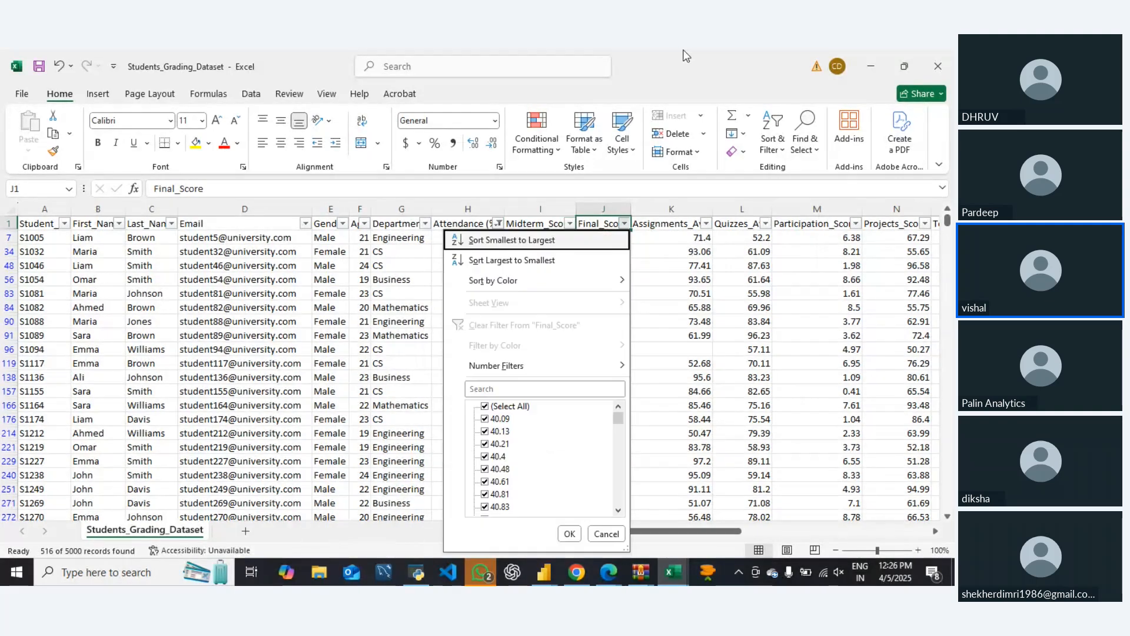
pyautogui.press('Escape')
pyautogui.press('Right')
pyautogui.hotkey('alt', 'Down')
pyautogui.press('Escape')
pyautogui.press('Right')
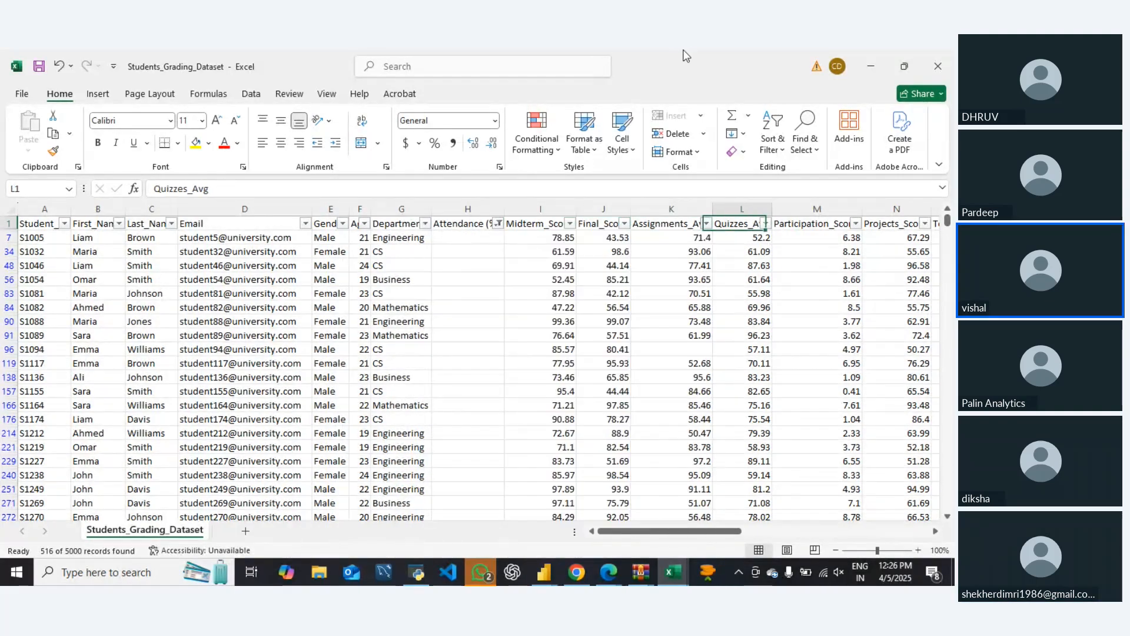
pyautogui.hotkey('alt', 'Down')
pyautogui.press('Escape')
pyautogui.press('Right')
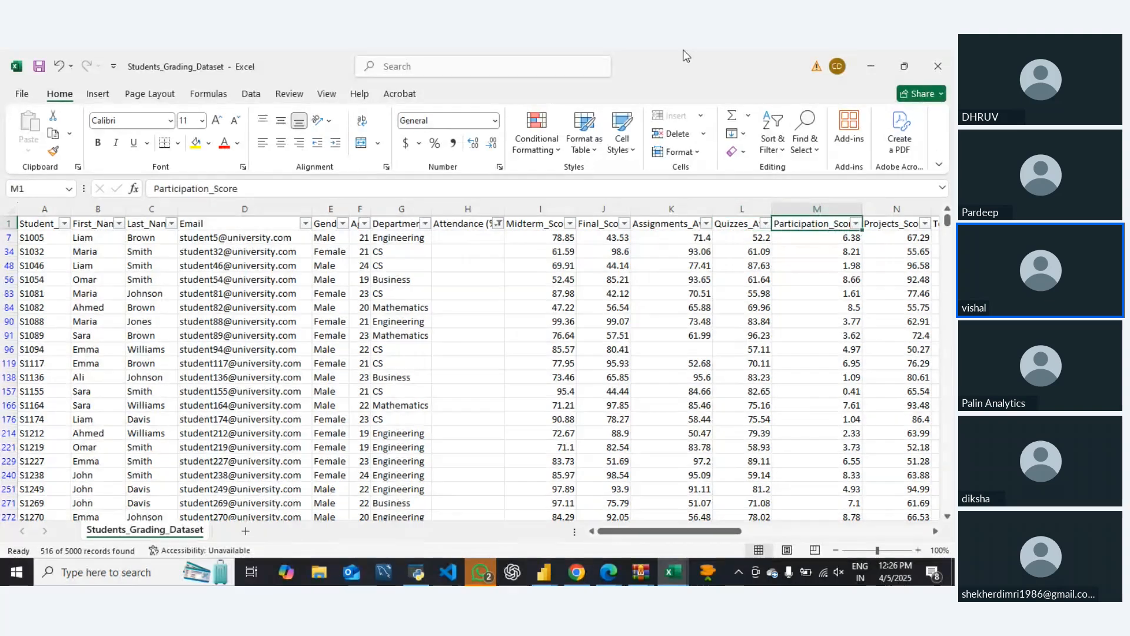
pyautogui.press('Right')
pyautogui.hotkey('alt', 'Down')
pyautogui.press('Escape')
pyautogui.press('Right')
pyautogui.hotkey('alt', 'Down')
pyautogui.press('Escape')
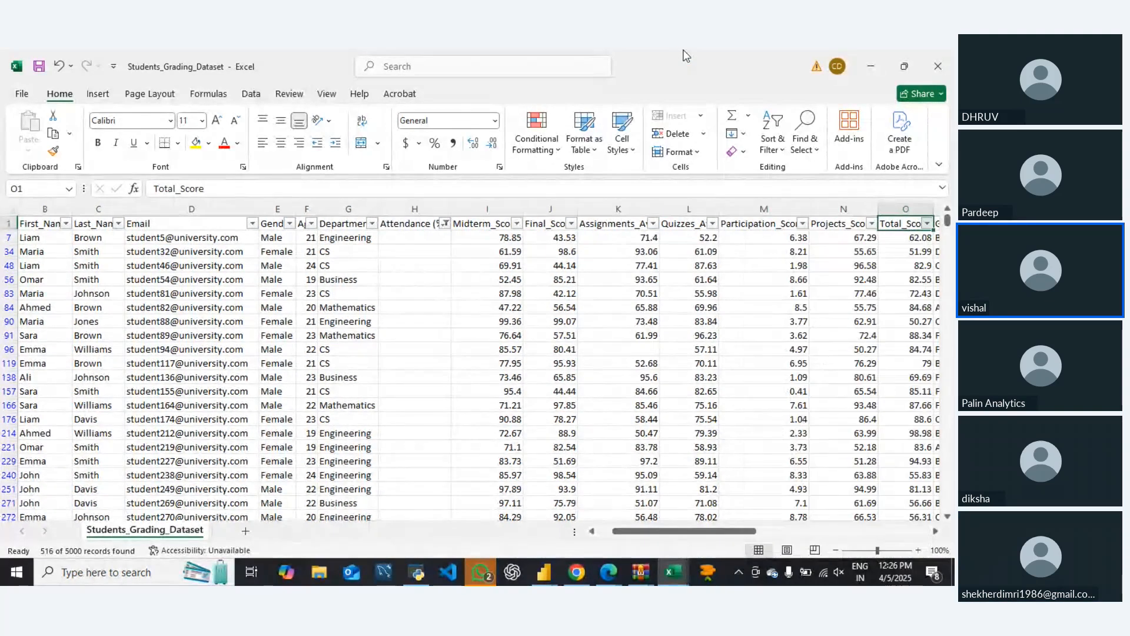
# Look across the remaining columns through Sleep_Hours_per_Night and return to the Student_ID header
pyautogui.press('Right')
pyautogui.press('Right')
pyautogui.press('Right')
pyautogui.press('Right')
pyautogui.press('Right')
pyautogui.press('Right')
pyautogui.press('Right')
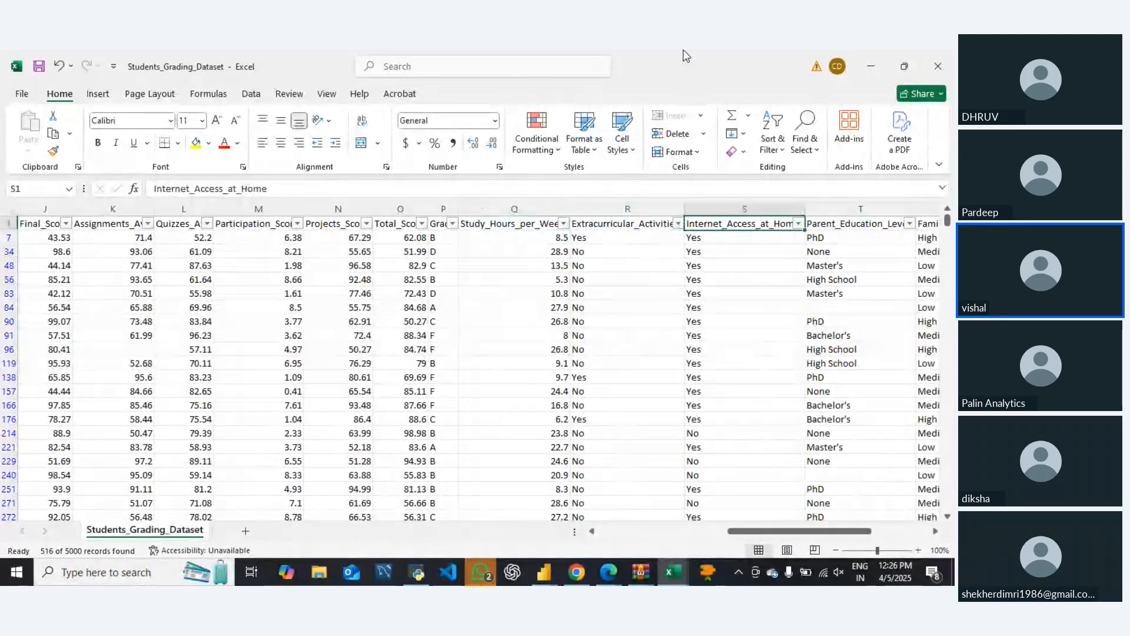
pyautogui.press('Right')
pyautogui.press('Right')
pyautogui.press('Right')
pyautogui.press('Right')
pyautogui.press('Right')
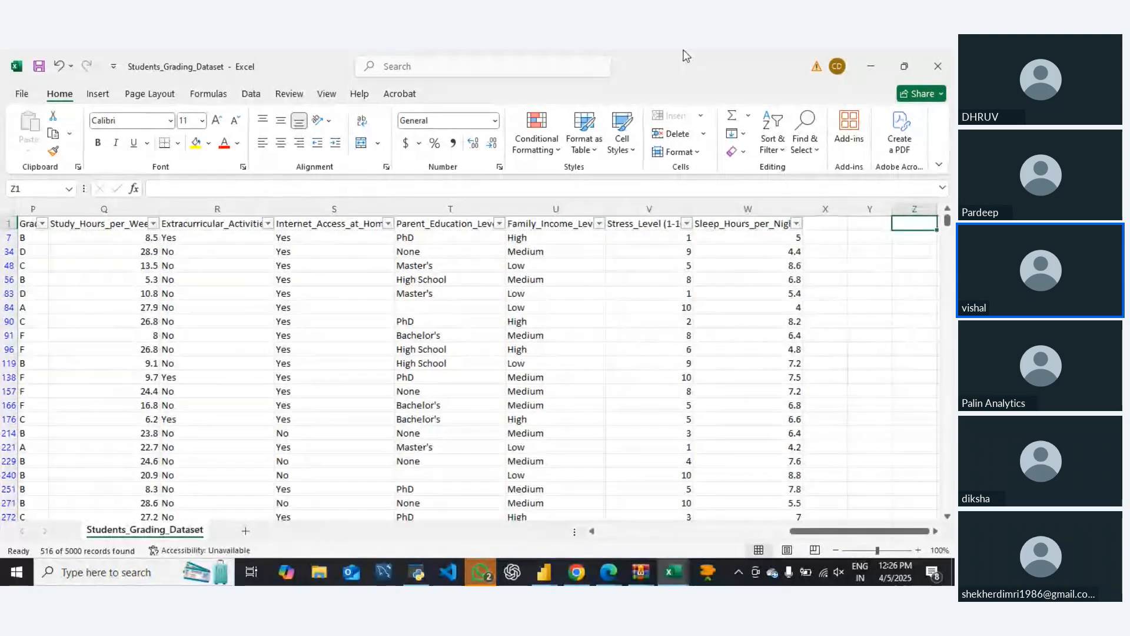
pyautogui.press('Left')
pyautogui.press('Left')
pyautogui.press('Left')
pyautogui.press('Left')
pyautogui.press('Left')
pyautogui.press('Left')
pyautogui.press('Left')
pyautogui.press('Left')
pyautogui.press('Left')
pyautogui.press('Left')
pyautogui.press('Left')
pyautogui.press('Left')
pyautogui.press('Left')
pyautogui.press('Left')
pyautogui.press('Left')
pyautogui.press('Left')
pyautogui.press('Left')
pyautogui.press('Left')
pyautogui.press('Left')
pyautogui.press('Left')
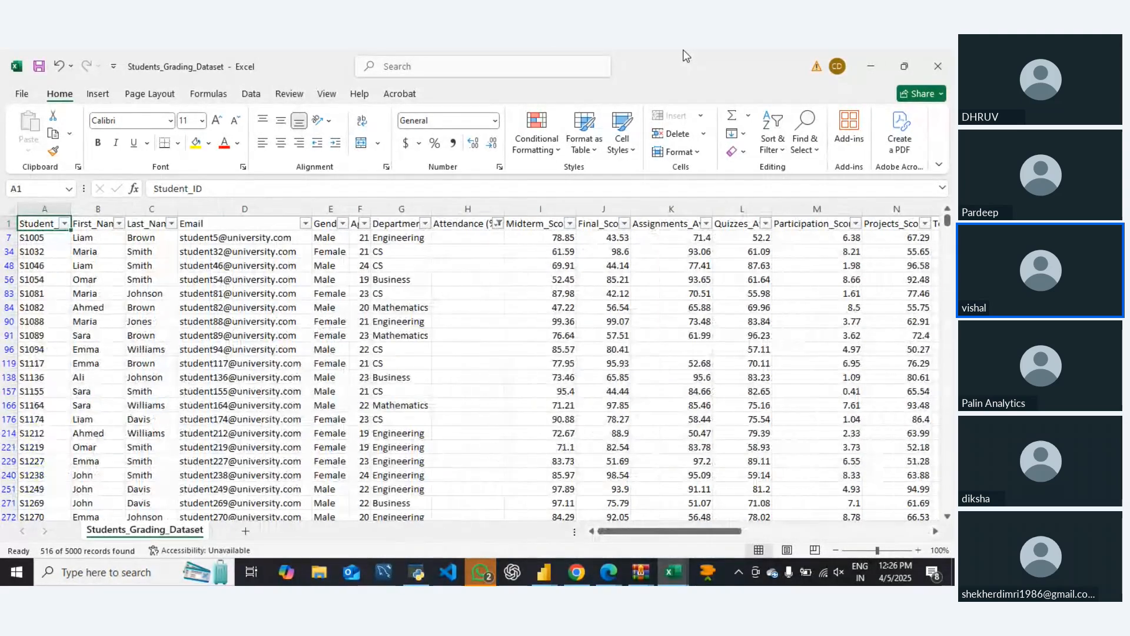
pyautogui.press('Right')
pyautogui.press('Right')
pyautogui.press('Right')
pyautogui.press('Right')
pyautogui.press('Right')
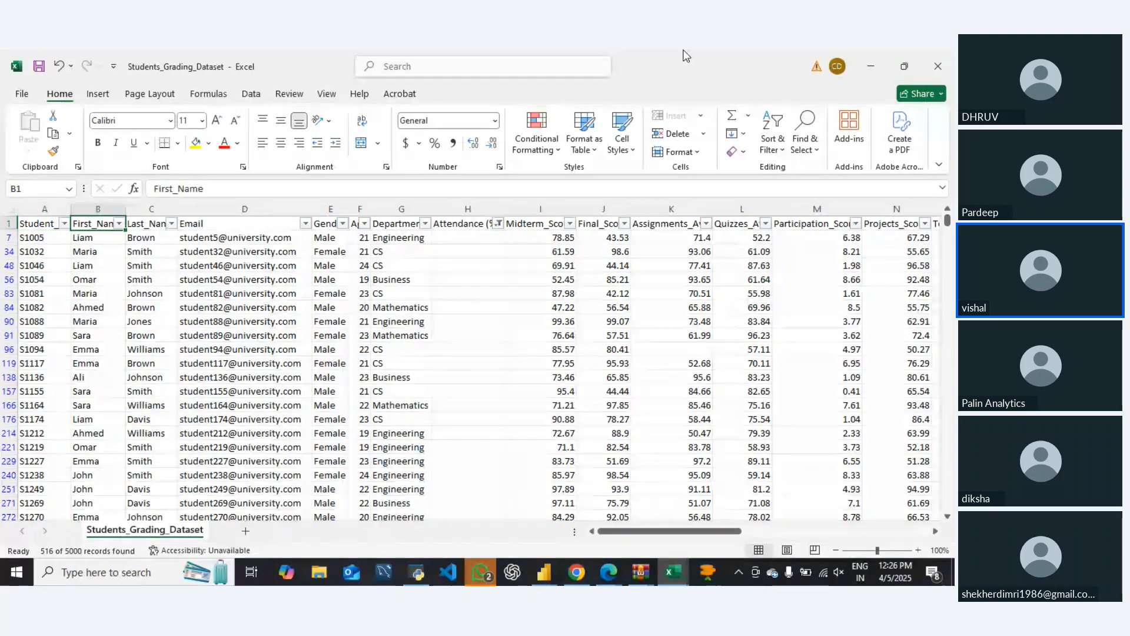
pyautogui.press('Left')
pyautogui.press('Left')
pyautogui.press('Left')
pyautogui.press('Left')
pyautogui.press('Left')
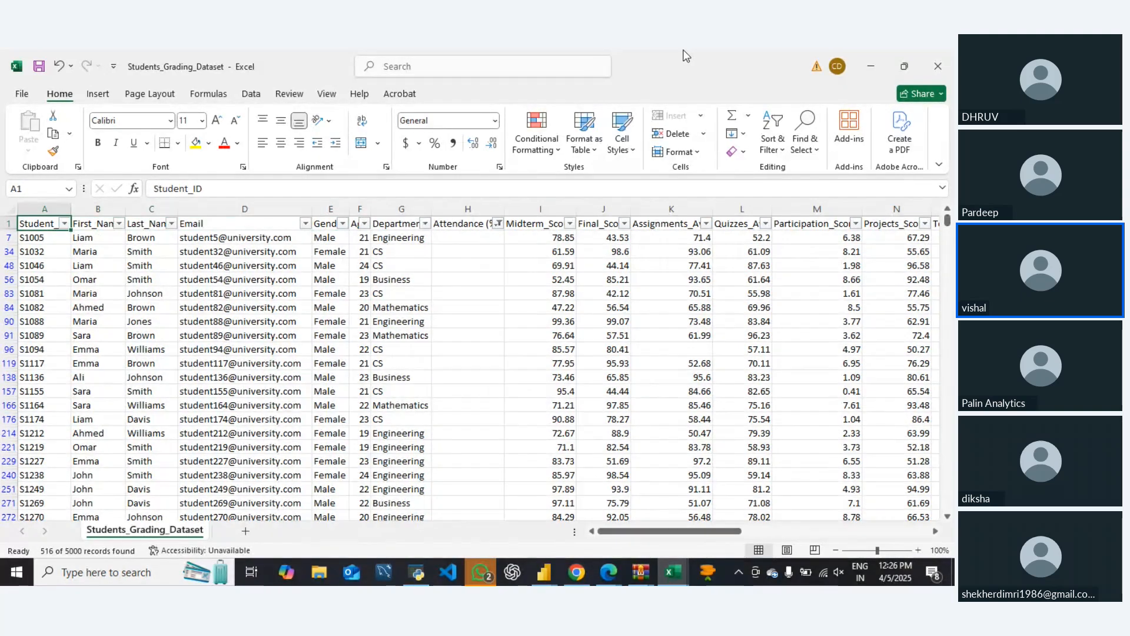
# Remove the filters from the student grading data and go to the Email header
pyautogui.hotkey('ctrl', 'shift', 'l')
pyautogui.press('Right')
pyautogui.press('Right')
pyautogui.press('Right')
pyautogui.press('Right')
pyautogui.press('Right')
pyautogui.press('Right')
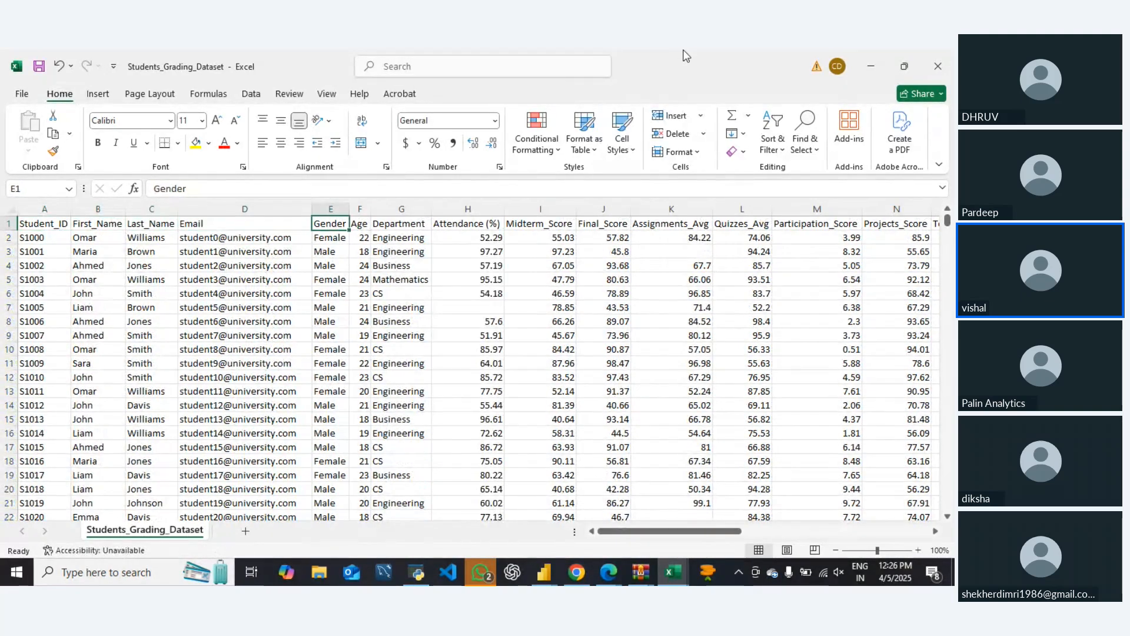
pyautogui.press('Down')
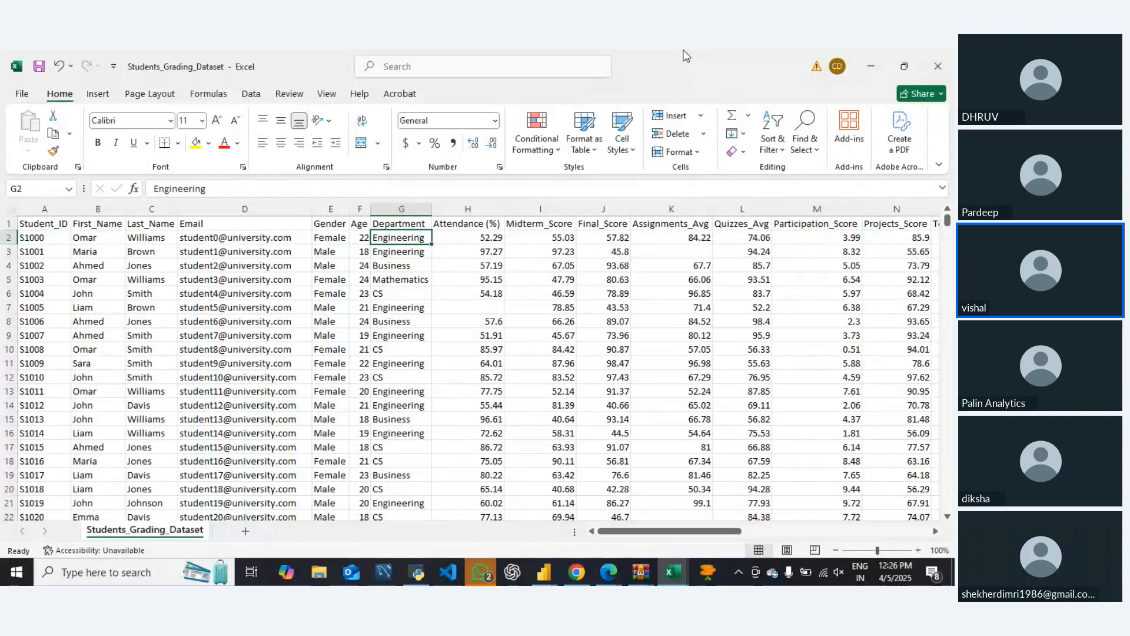
pyautogui.press('Left')
pyautogui.press('Left')
pyautogui.press('Left')
pyautogui.press('Up')
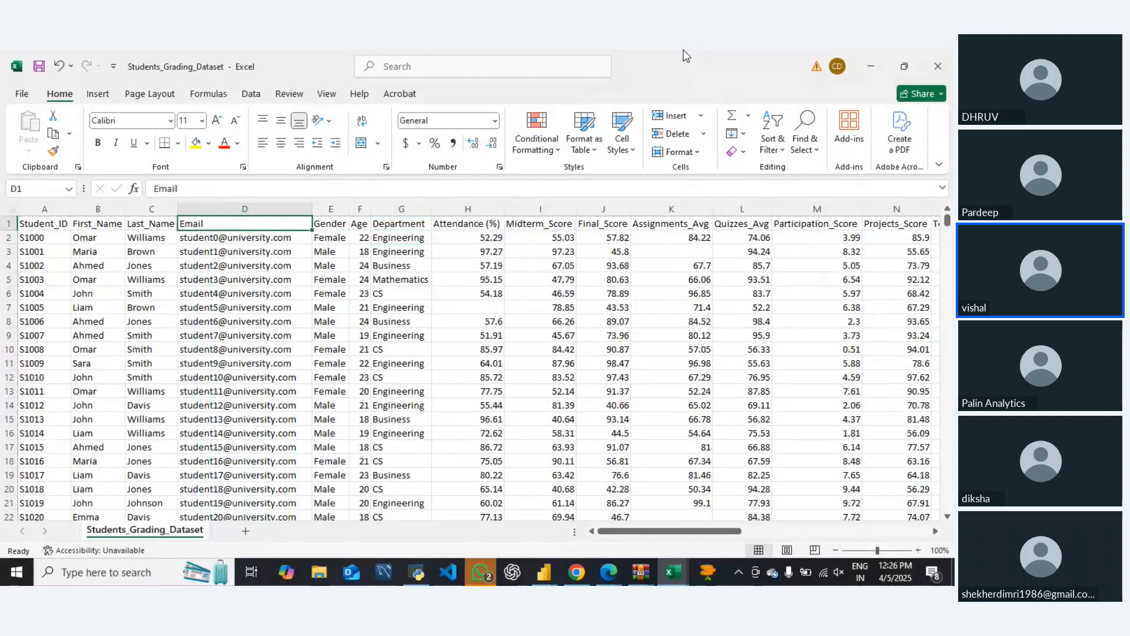
# Add filters to the header row again and filter the Email column to only the first listed address
pyautogui.hotkey('alt', 'd')
pyautogui.press('f')
pyautogui.press('f')
pyautogui.press('Right')
pyautogui.press('Left')
pyautogui.hotkey('alt', 'Down')
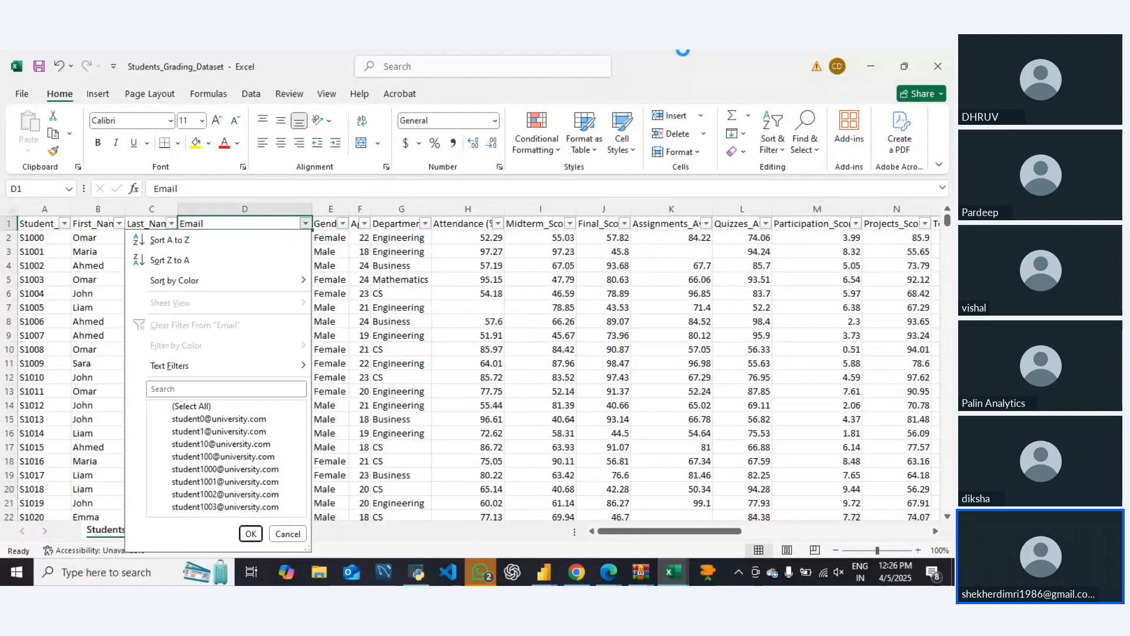
pyautogui.press('Down')
pyautogui.press('Down')
pyautogui.press('Down')
pyautogui.press('Down')
pyautogui.press('Down')
pyautogui.press('Down')
pyautogui.press('Down')
pyautogui.press('Down')
pyautogui.press('Down')
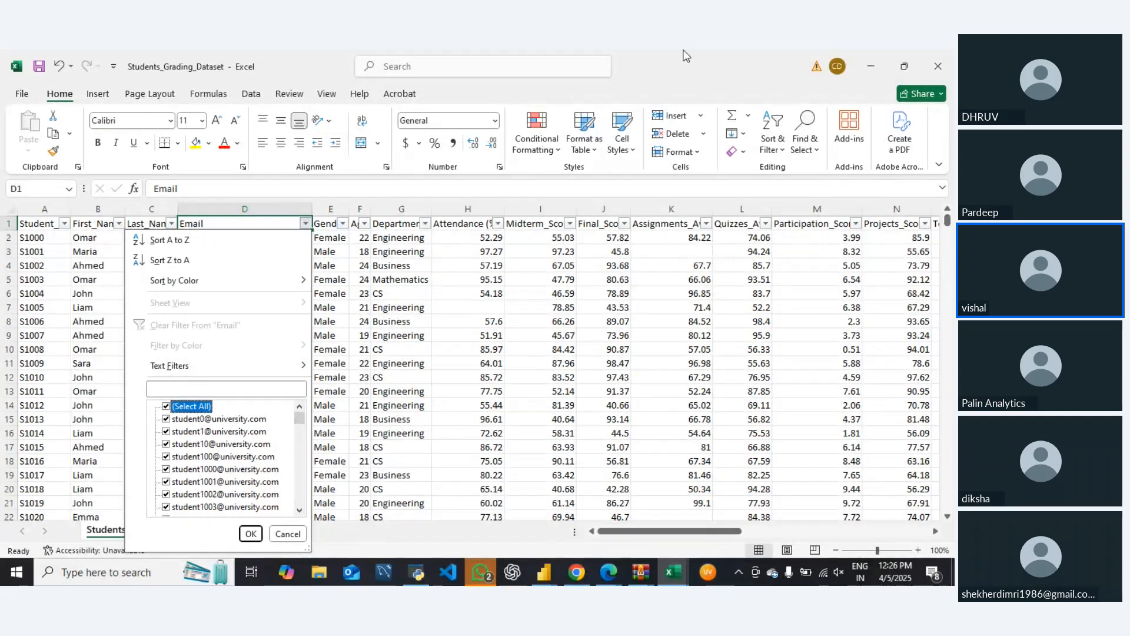
pyautogui.press('space')
pyautogui.press('Down')
pyautogui.press('space')
pyautogui.press('Return')
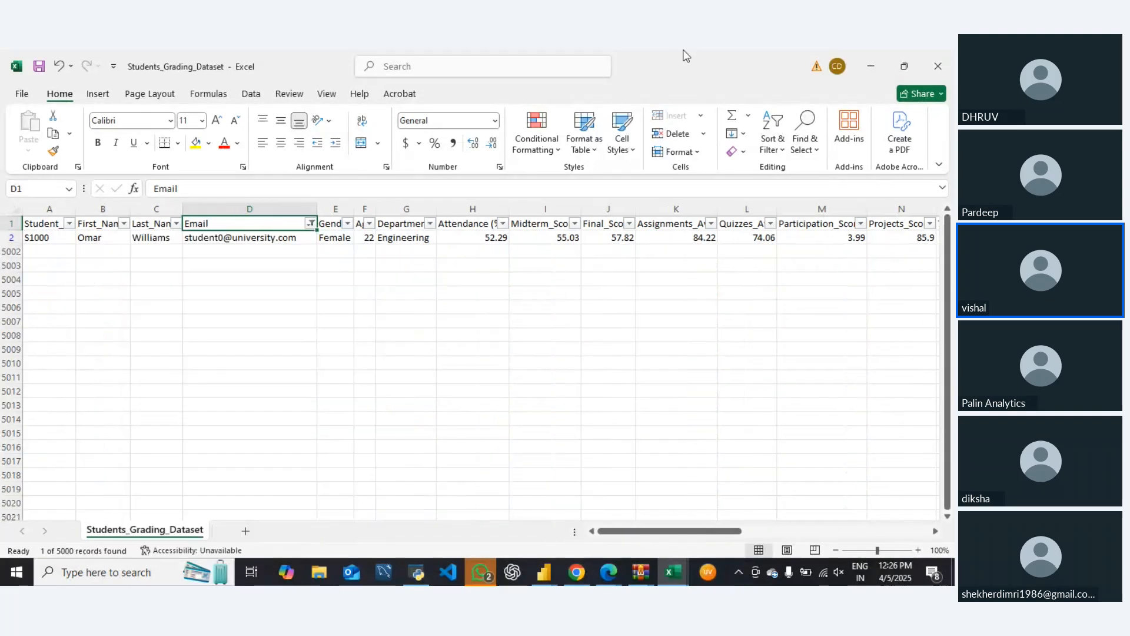
pyautogui.press('Right')
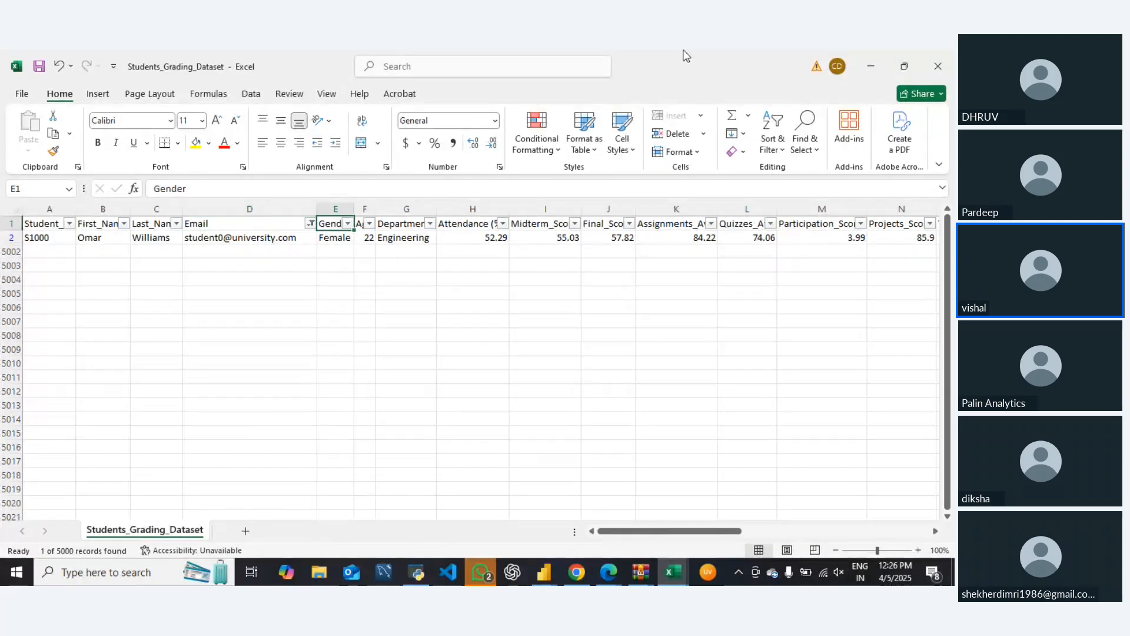
# Change the Email filter to show only the second listed address
pyautogui.press('Left')
pyautogui.hotkey('alt', 'Down')
pyautogui.press('Down')
pyautogui.press('Down')
pyautogui.press('Down')
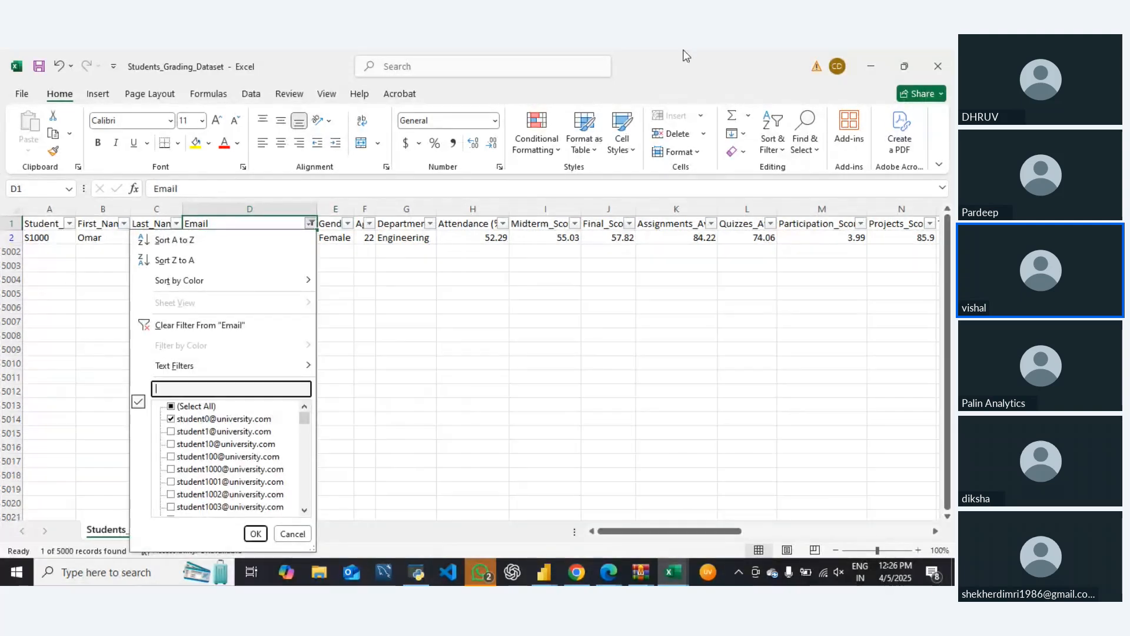
pyautogui.press('Down')
pyautogui.press('Down')
pyautogui.press('space')
pyautogui.press('Down')
# Change the Email filter to show only the third listed address and remove the filters from the data
pyautogui.press('space')
pyautogui.press('Return')
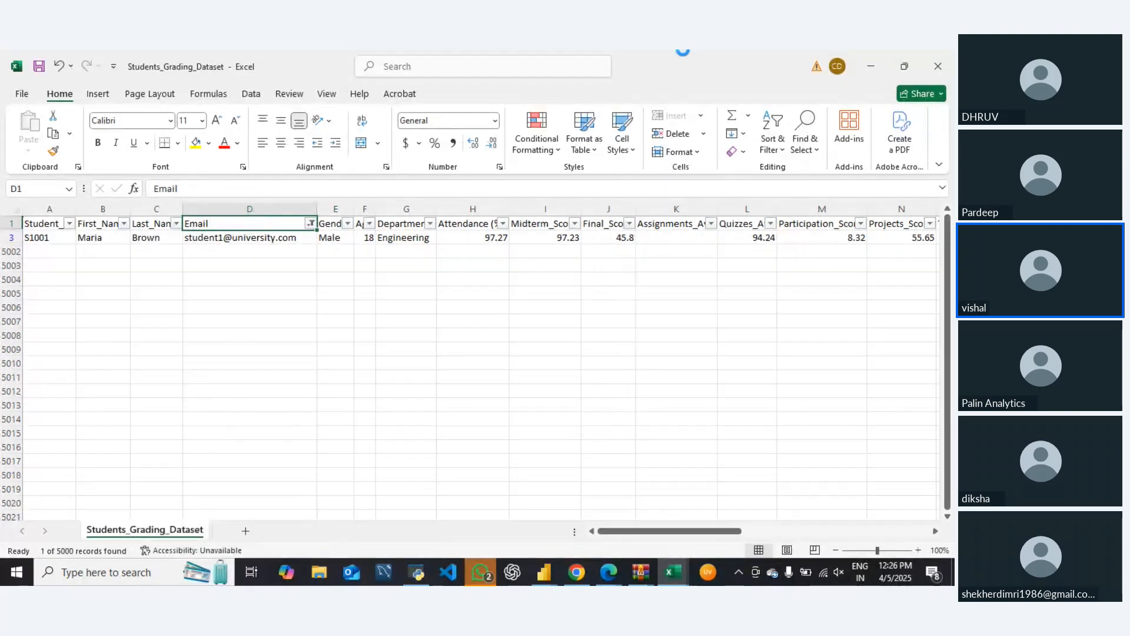
pyautogui.hotkey('alt', 'Down')
pyautogui.press('Down')
pyautogui.press('Down')
pyautogui.press('Down')
pyautogui.press('Down')
pyautogui.press('Down')
pyautogui.press('Down')
pyautogui.press('Down')
pyautogui.press('Down')
pyautogui.press('Down')
pyautogui.press('Down')
pyautogui.press('Down')
pyautogui.press('space')
pyautogui.press('Down')
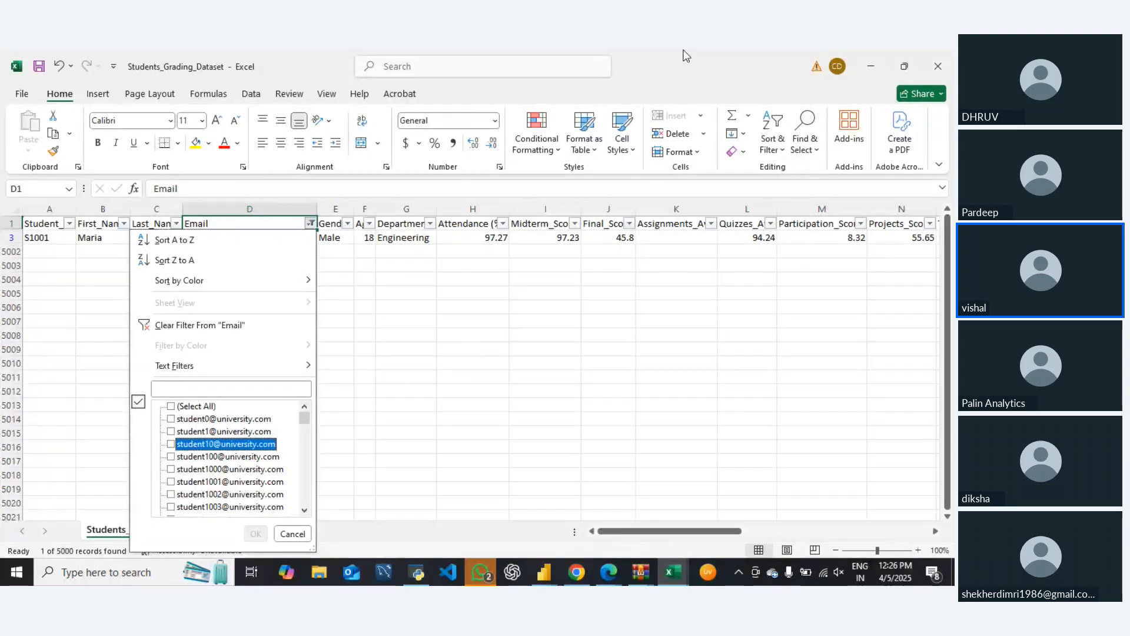
pyautogui.press('space')
pyautogui.press('Return')
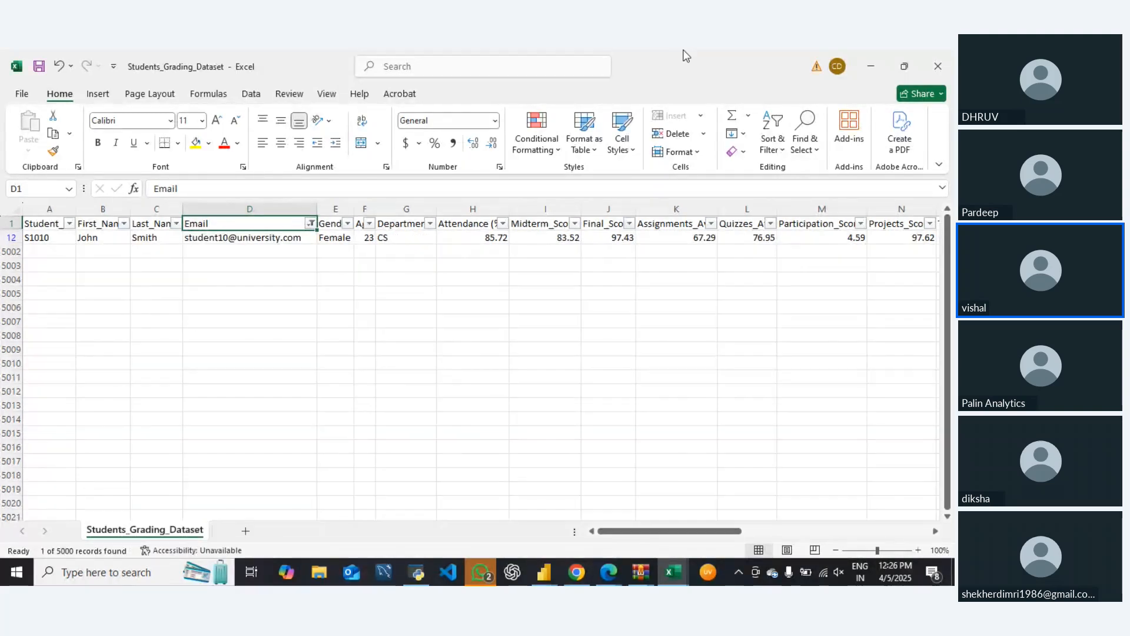
pyautogui.hotkey('ctrl', 'shift', 'l')
# Start a COUNTIF formula in cell Y2 with the whole Email column, D:D, as its range
pyautogui.hotkey('ctrl', 'Right')
pyautogui.press('Right')
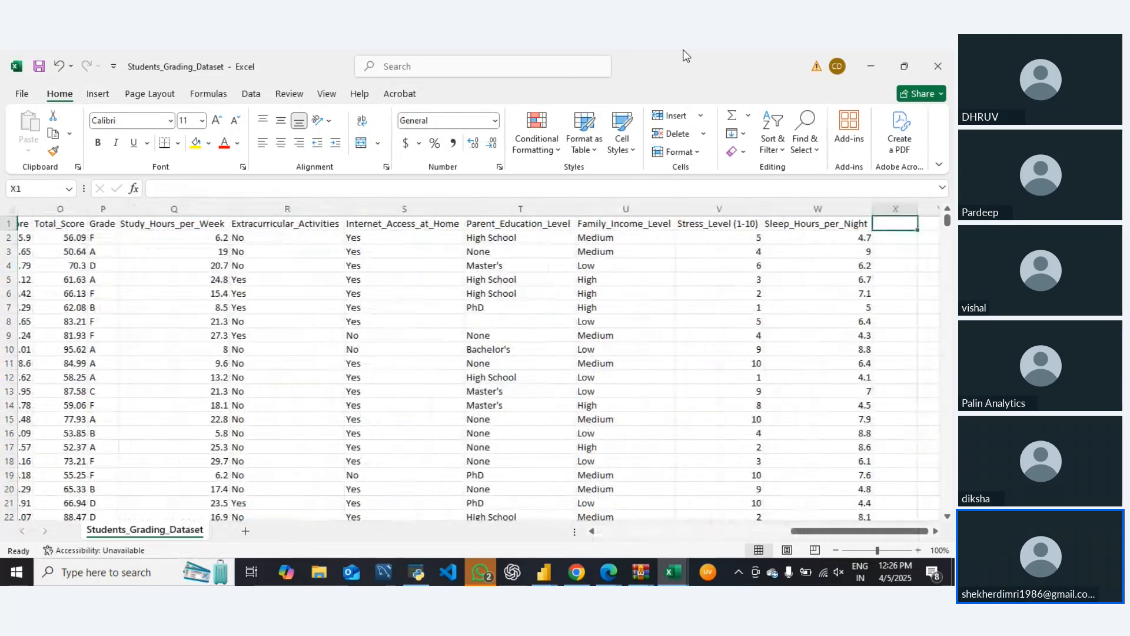
pyautogui.press('Down')
pyautogui.press('Right')
pyautogui.write('=')
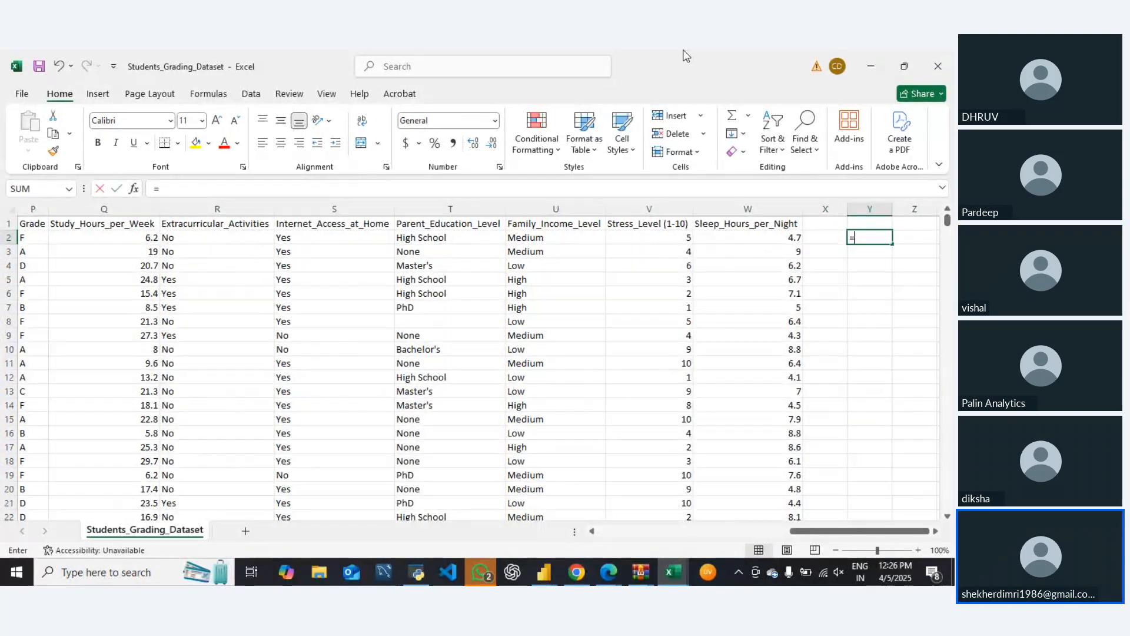
pyautogui.write('count(')
pyautogui.press('BackSpace')
pyautogui.press('BackSpace')
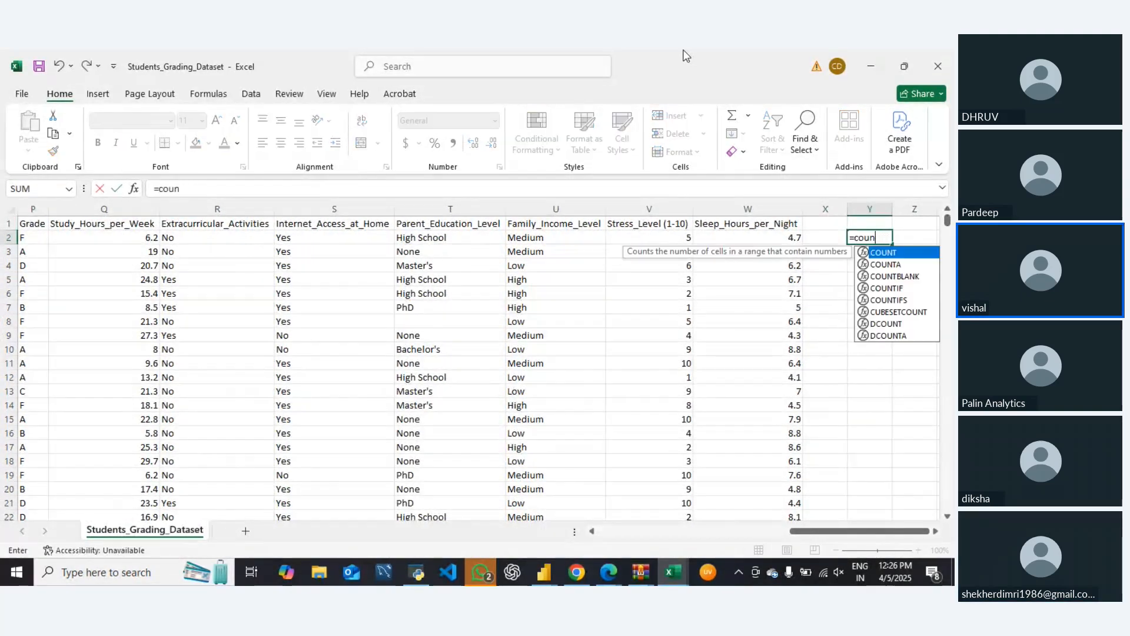
pyautogui.write('tif')
pyautogui.press('Tab')
pyautogui.hotkey('ctrl', 'Left')
pyautogui.hotkey('ctrl', 'Left')
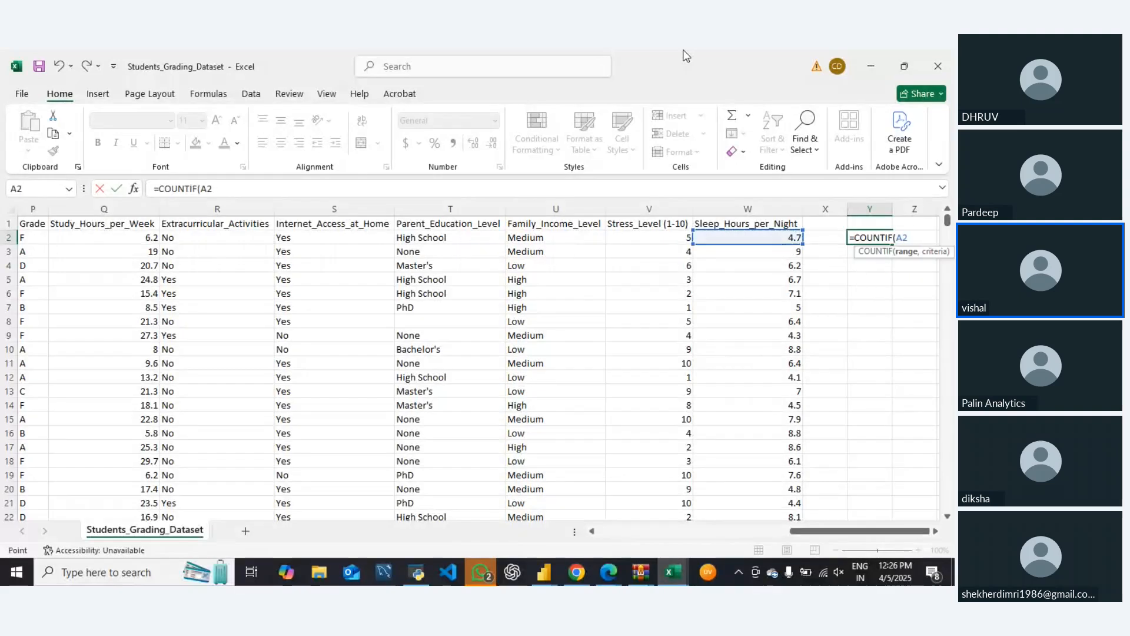
pyautogui.press('Right')
pyautogui.press('Right')
pyautogui.press('Right')
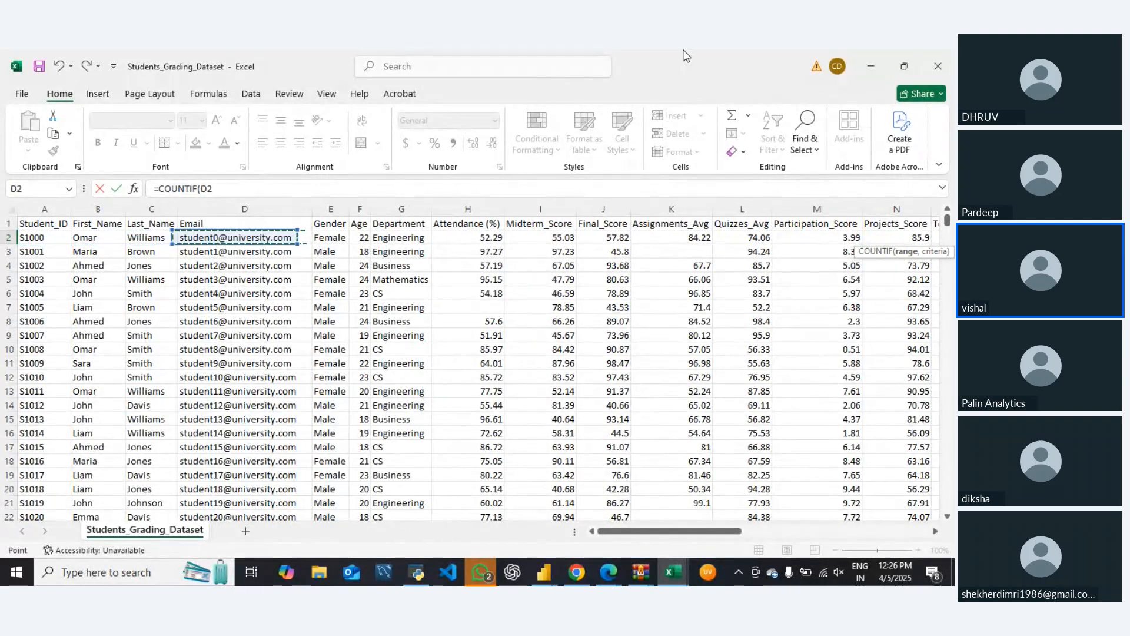
pyautogui.hotkey('ctrl', 'space')
# Complete the COUNTIF formula in Y2 with cell D2 as its criterion
pyautogui.write(',')
pyautogui.press('Left')
pyautogui.press('Left')
pyautogui.press('Left')
pyautogui.press('Left')
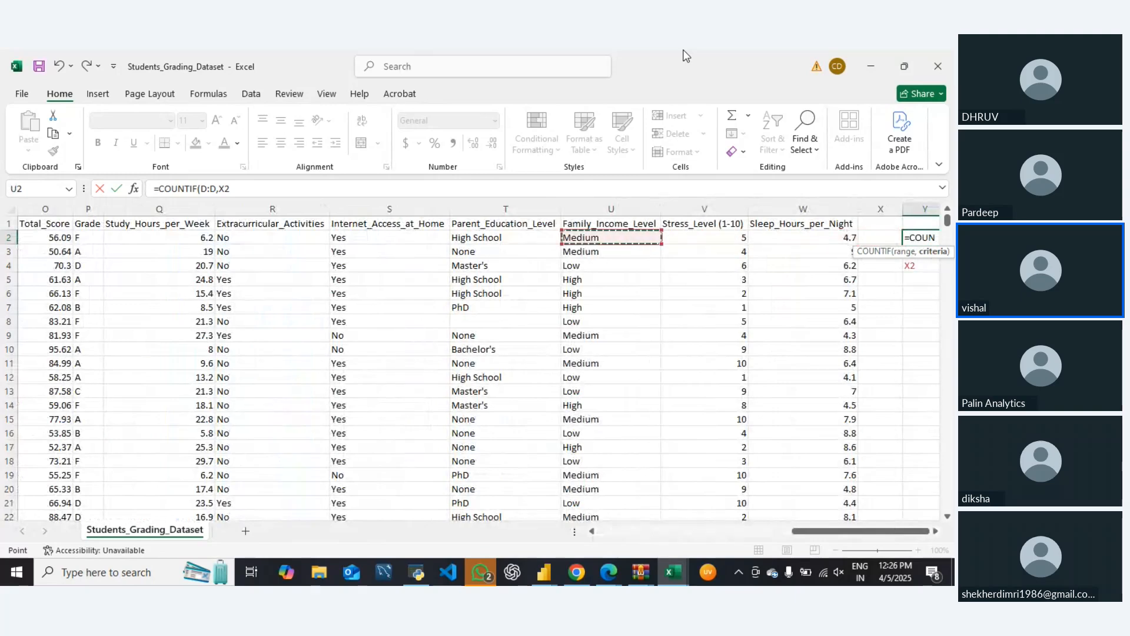
pyautogui.press('Left')
pyautogui.press('Left')
pyautogui.press('Left')
pyautogui.press('Left')
pyautogui.hotkey('ctrl', 'Left')
pyautogui.press('Right')
pyautogui.press('Right')
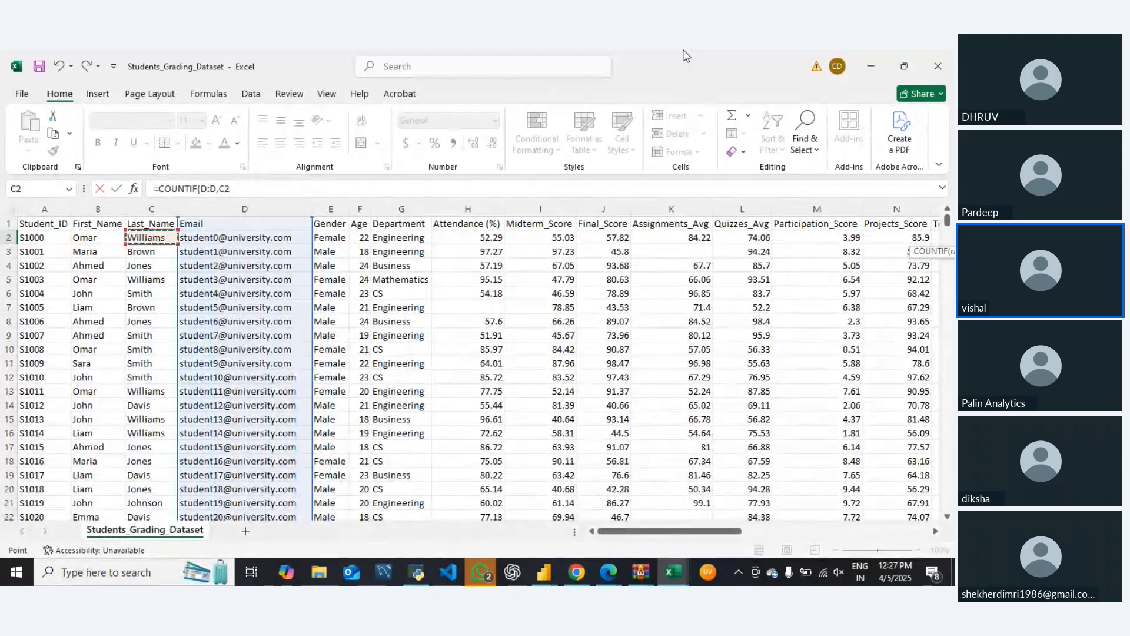
pyautogui.press('Return')
# Fill the COUNTIF formula down column Y from row 2 to the last data row, 5001
pyautogui.press('Up')
pyautogui.press('Left')
pyautogui.press('Left')
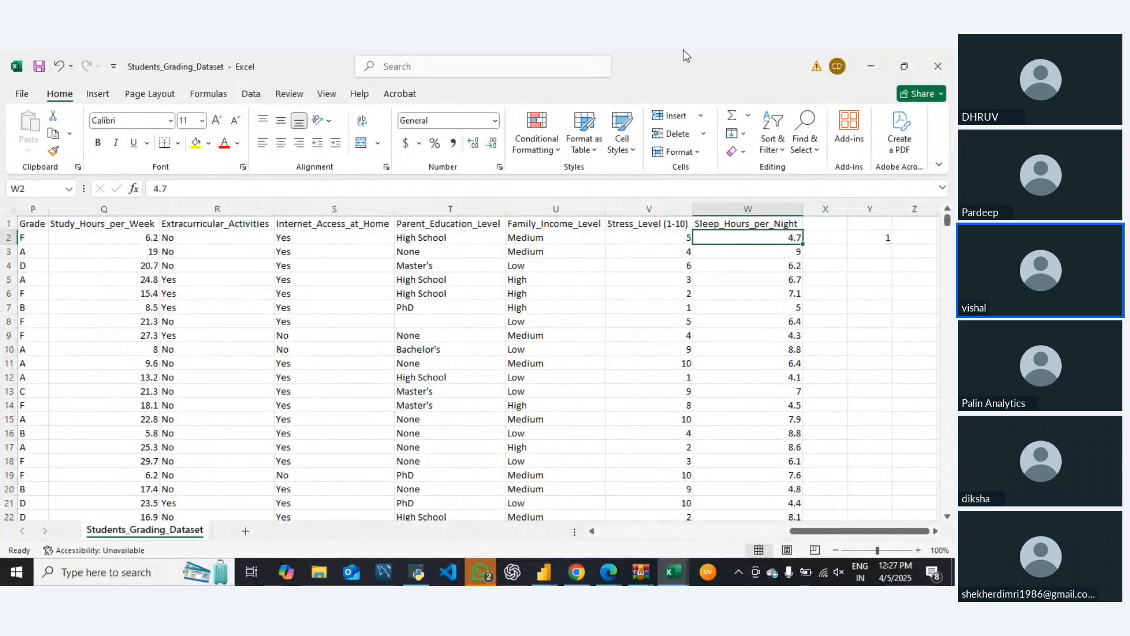
pyautogui.hotkey('ctrl', 'Down')
pyautogui.press('Down')
pyautogui.press('Down')
pyautogui.press('Down')
pyautogui.press('Down')
pyautogui.press('Down')
pyautogui.press('Down')
pyautogui.press('Down')
pyautogui.press('Down')
pyautogui.press('Down')
pyautogui.press('Down')
pyautogui.press('Down')
pyautogui.press('Down')
pyautogui.press('Down')
pyautogui.press('Down')
pyautogui.press('Down')
pyautogui.press('Down')
pyautogui.press('Down')
pyautogui.press('Down')
pyautogui.press('Down')
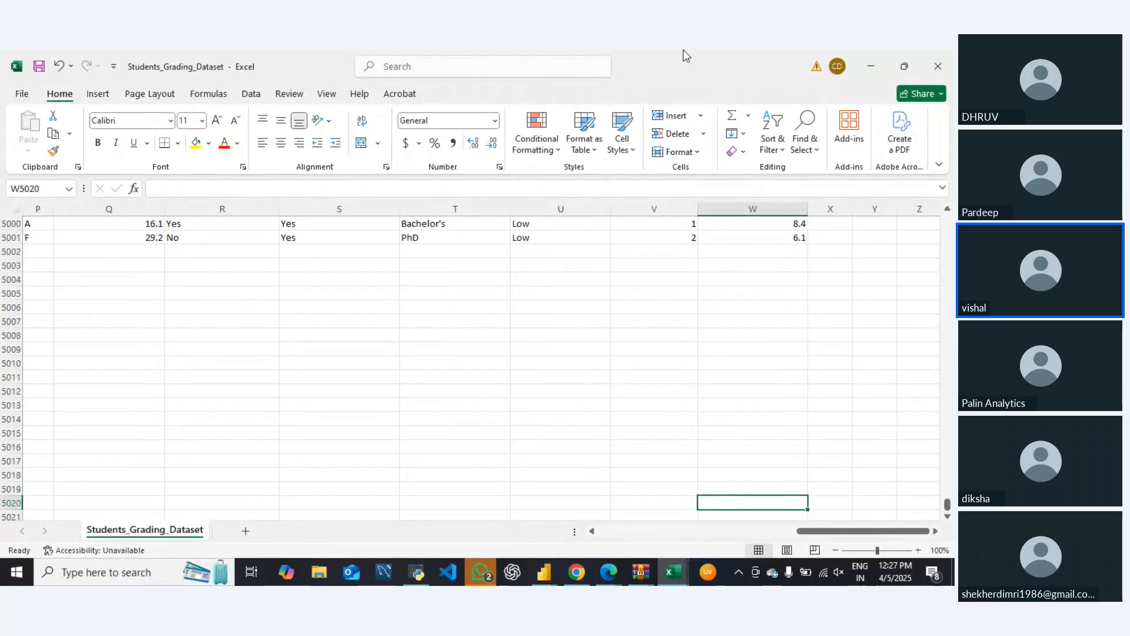
pyautogui.press('Up')
pyautogui.press('Up')
pyautogui.press('Up')
pyautogui.press('Up')
pyautogui.press('Up')
pyautogui.press('Up')
pyautogui.press('Up')
pyautogui.press('Up')
pyautogui.press('Up')
pyautogui.press('Up')
pyautogui.press('Up')
pyautogui.press('Up')
pyautogui.press('Up')
pyautogui.press('Up')
pyautogui.press('Up')
pyautogui.press('Up')
pyautogui.press('Up')
pyautogui.press('Up')
pyautogui.press('Up')
pyautogui.hotkey('ctrl', 'Left')
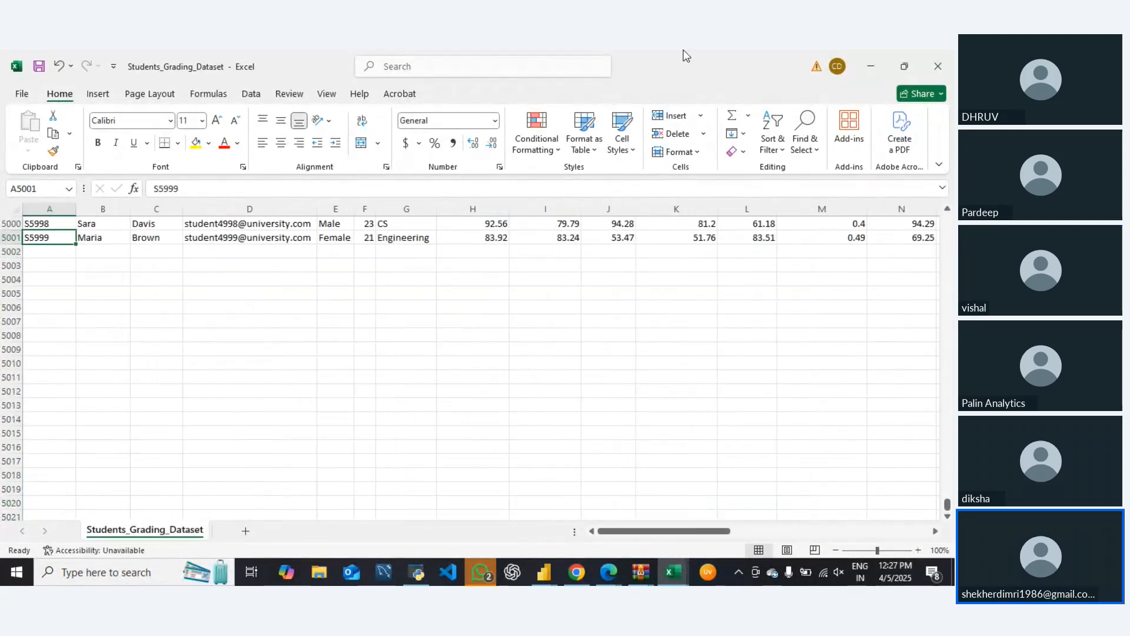
pyautogui.hotkey('ctrl', 'Right')
pyautogui.press('Right')
pyautogui.press('Right')
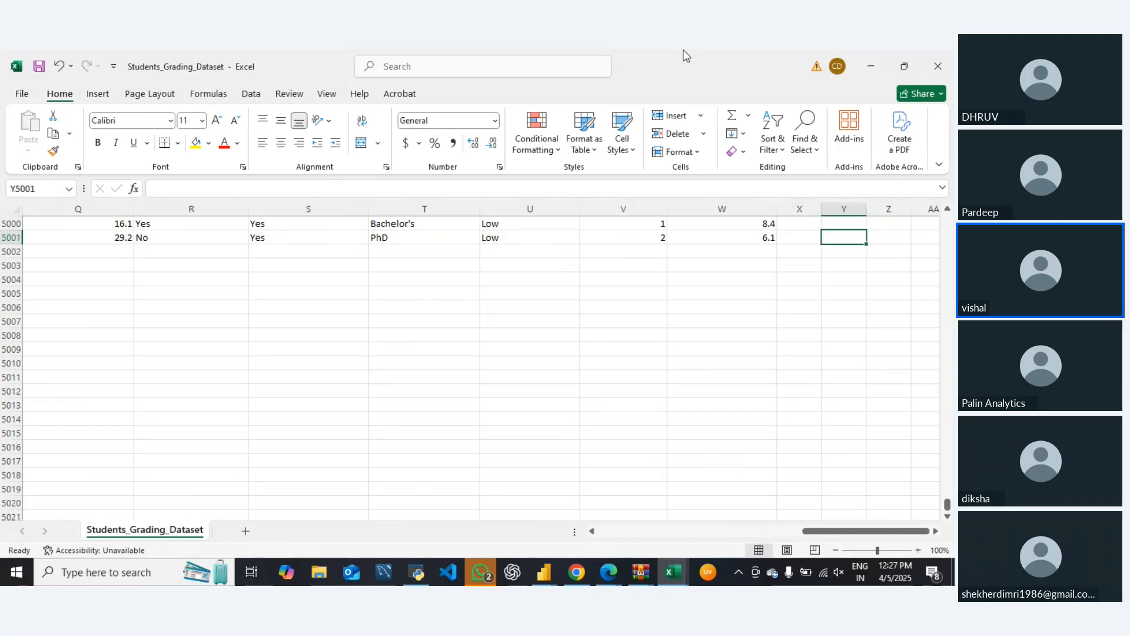
pyautogui.hotkey('ctrl', 'shift', 'Up')
pyautogui.hotkey('ctrl', 'd')
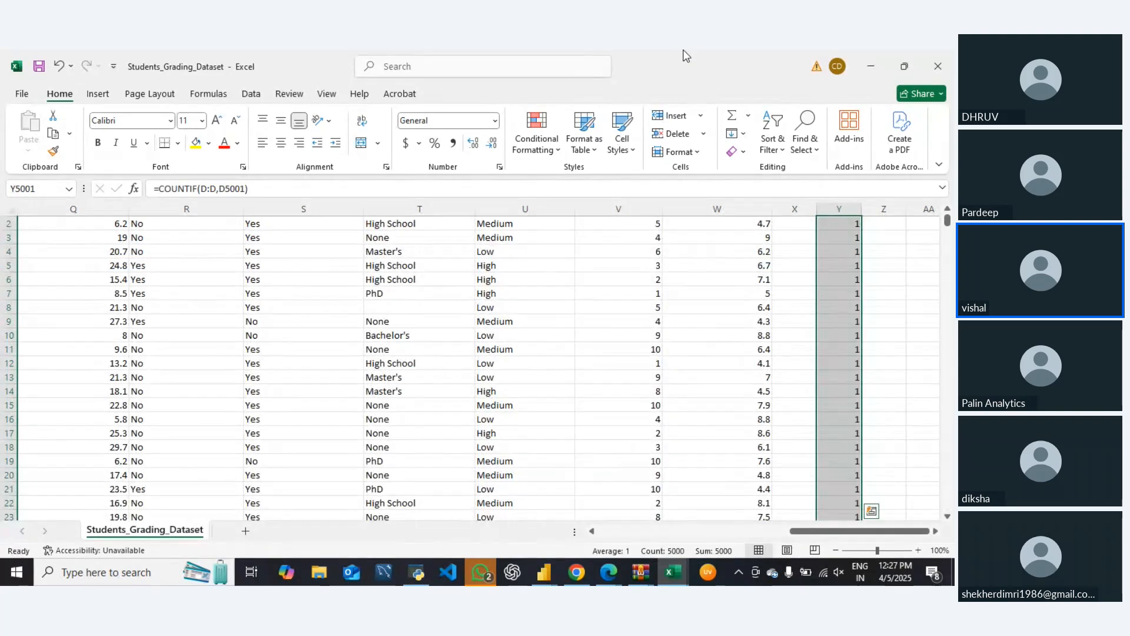
# Add a filter to the count column Y and check which distinct values it lists
pyautogui.hotkey('ctrl', 'Up')
pyautogui.press('Up')
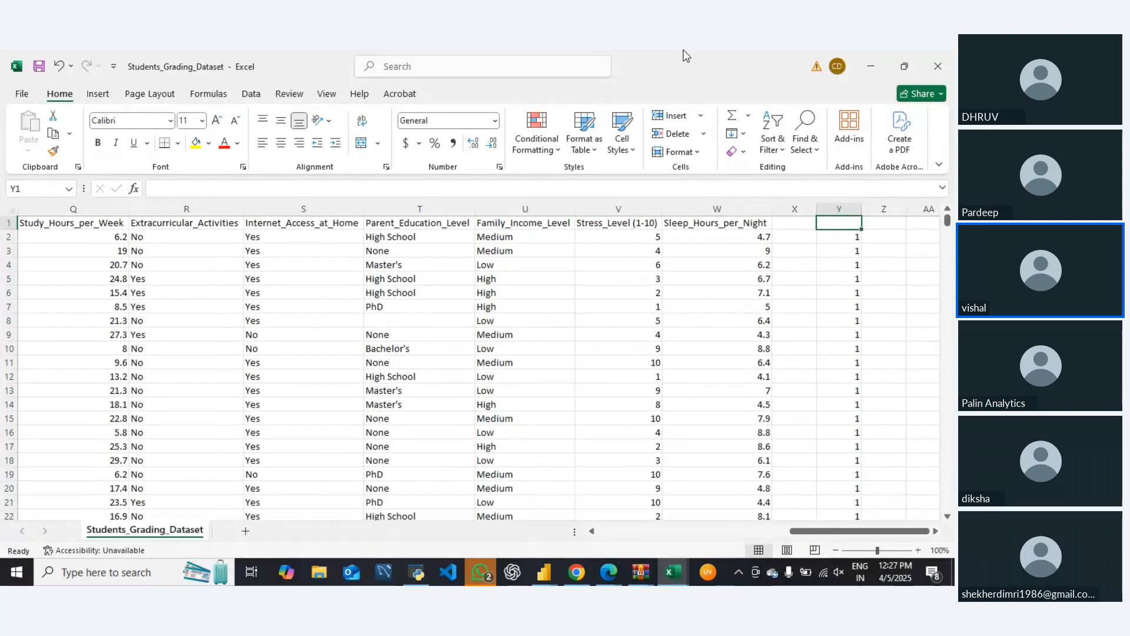
pyautogui.hotkey('alt', 'd')
pyautogui.press('f')
pyautogui.press('f')
pyautogui.press('Down')
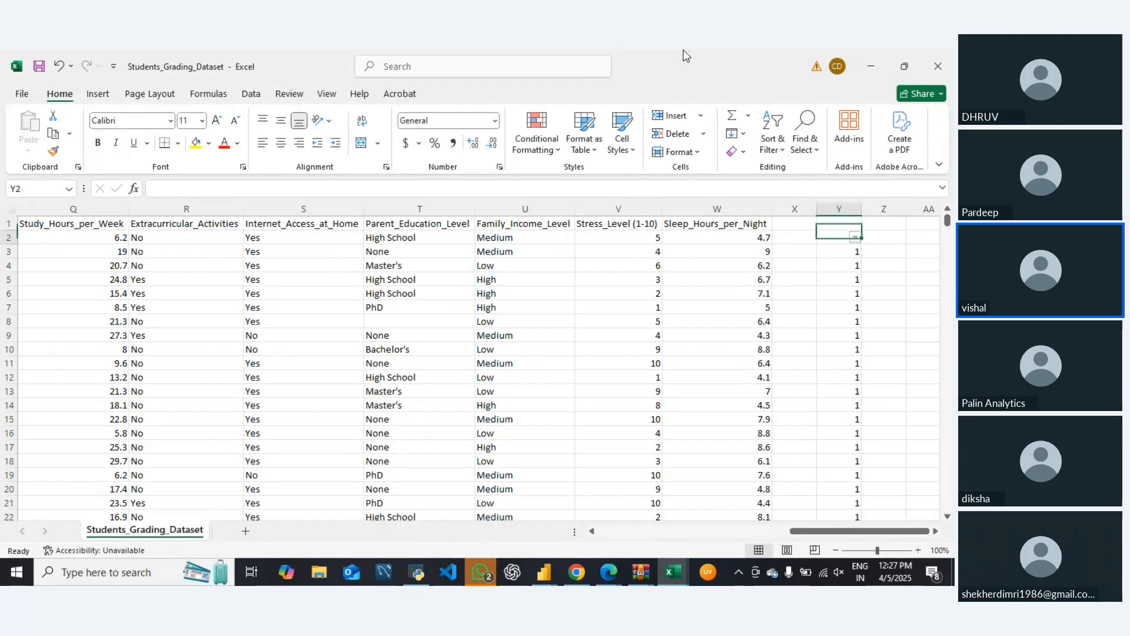
pyautogui.hotkey('alt', 'Down')
pyautogui.press('Escape')
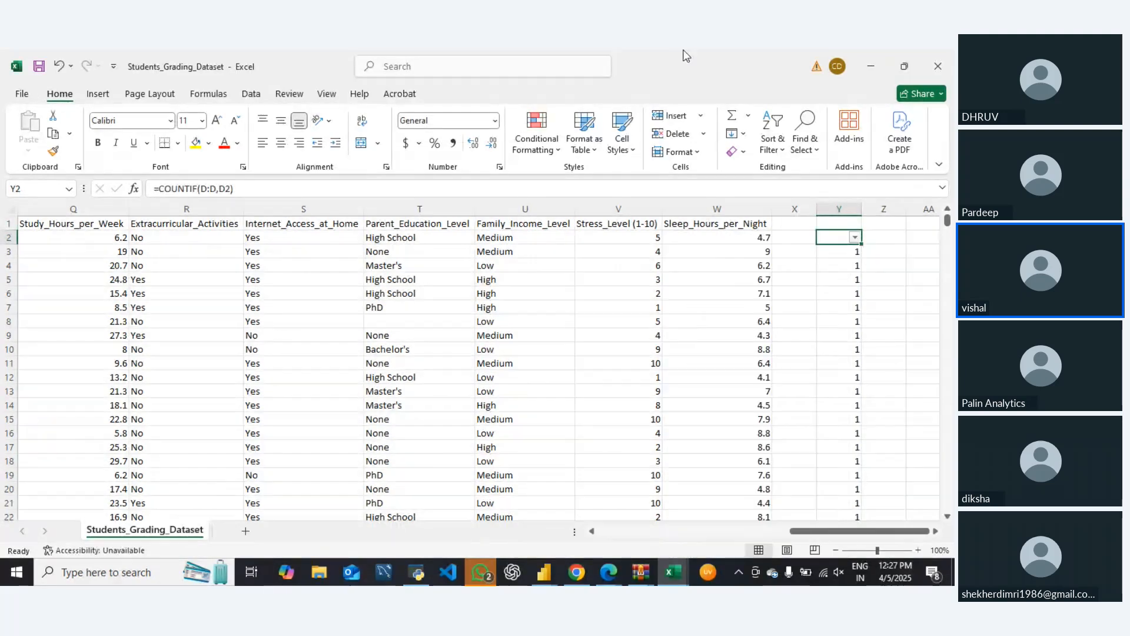
# Switch to archive (2).zip in WinRAR, view the Students_Grading_Dataset JSON file's content, and close it
pyautogui.click(872, 67)
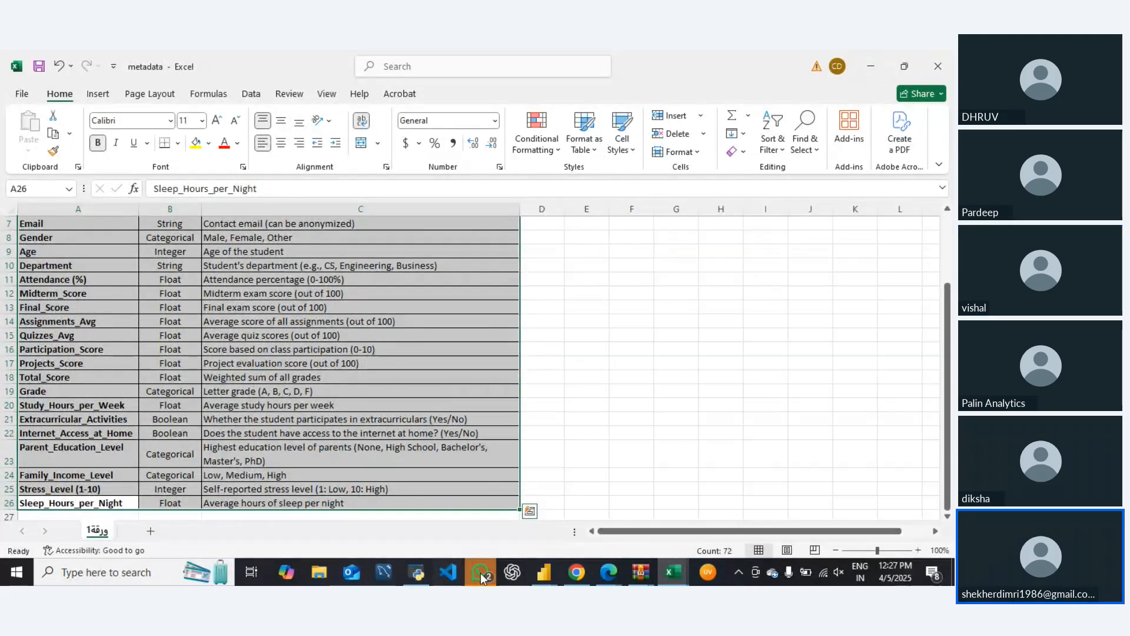
pyautogui.click(647, 576)
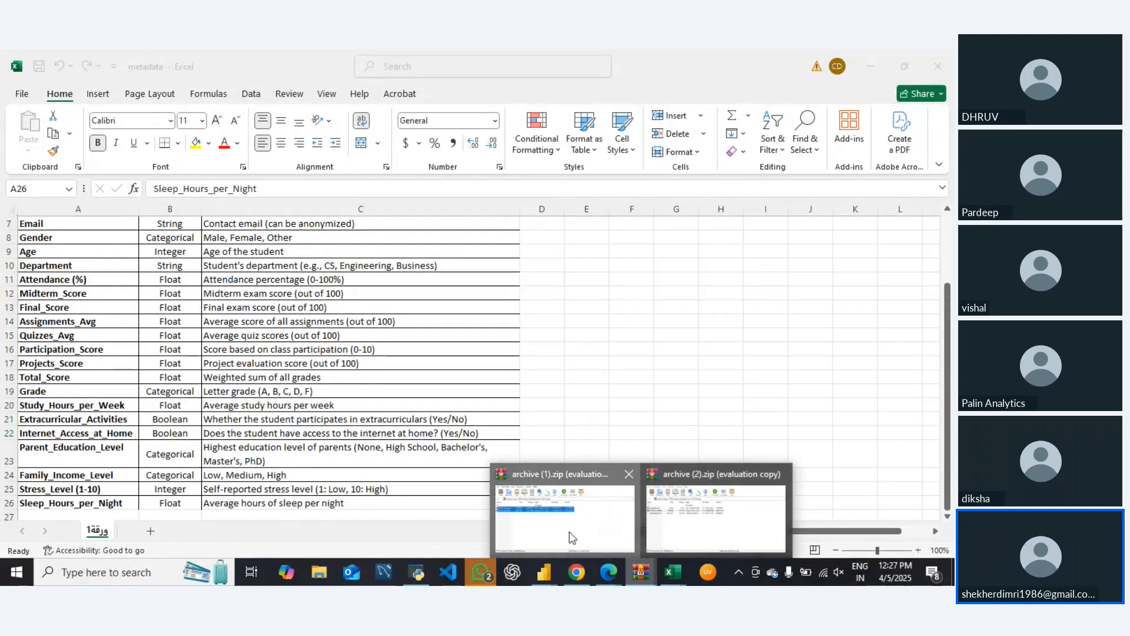
pyautogui.click(570, 532)
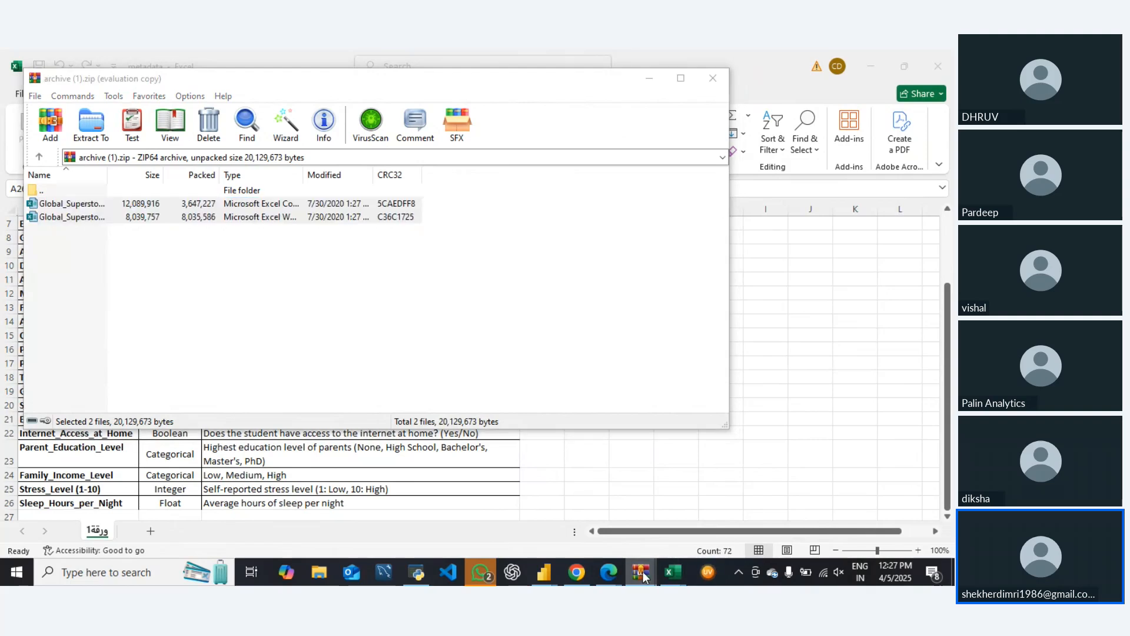
pyautogui.moveTo(641, 573)
pyautogui.click(704, 530)
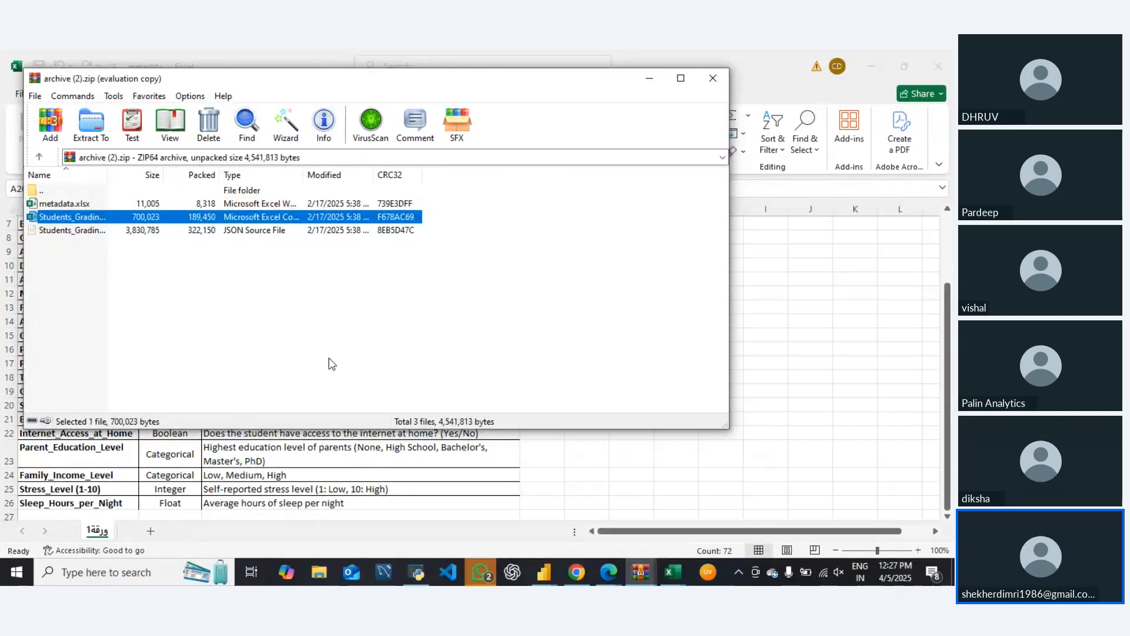
pyautogui.doubleClick(63, 236)
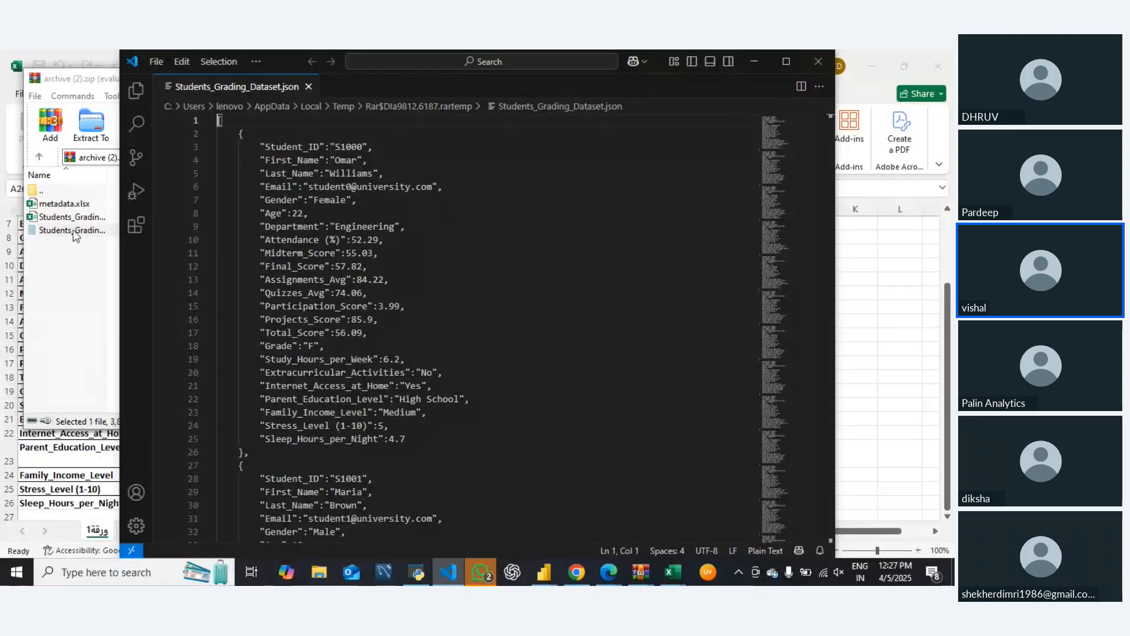
pyautogui.click(818, 62)
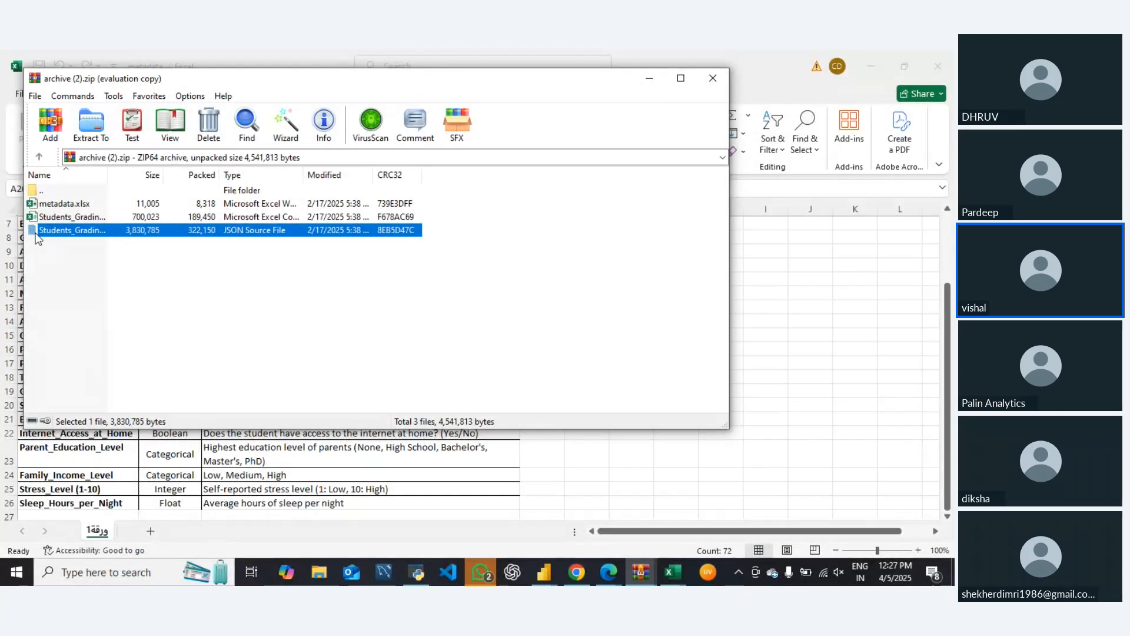
# Copy the Students_Grading_Dataset JSON file from the archive into the "new data" folder on the desktop
pyautogui.doubleClick(36, 235)
pyautogui.press('super+d')
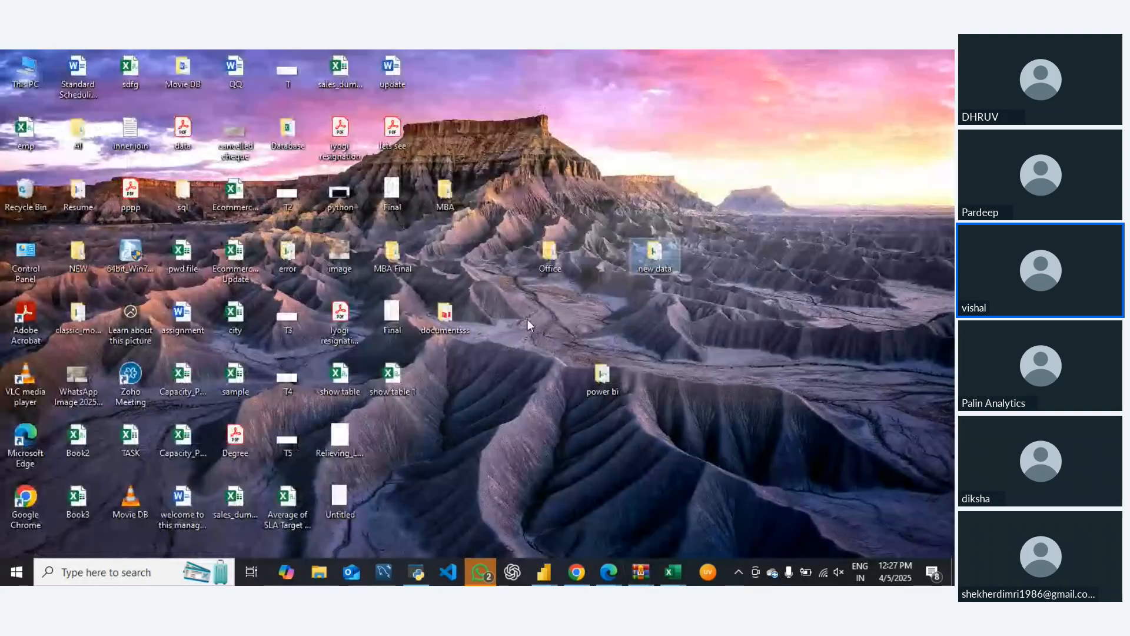
pyautogui.doubleClick(652, 259)
pyautogui.hotkey('ctrl', 'v')
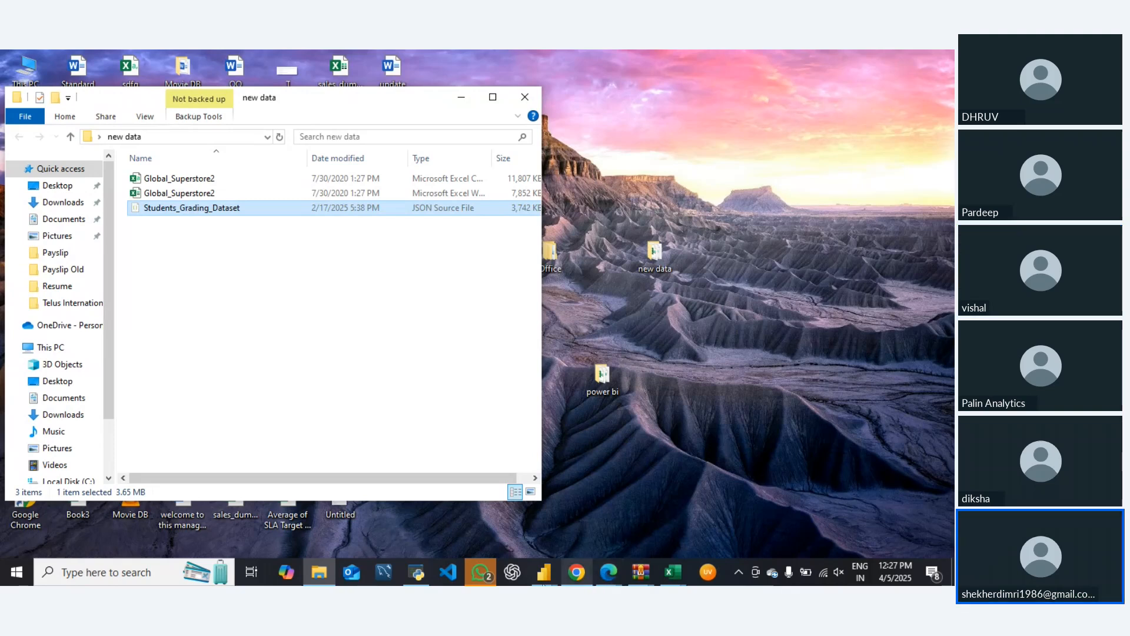
# Switch to Power BI Desktop and bring up its Power Query Editor in a maximized window
pyautogui.click(543, 571)
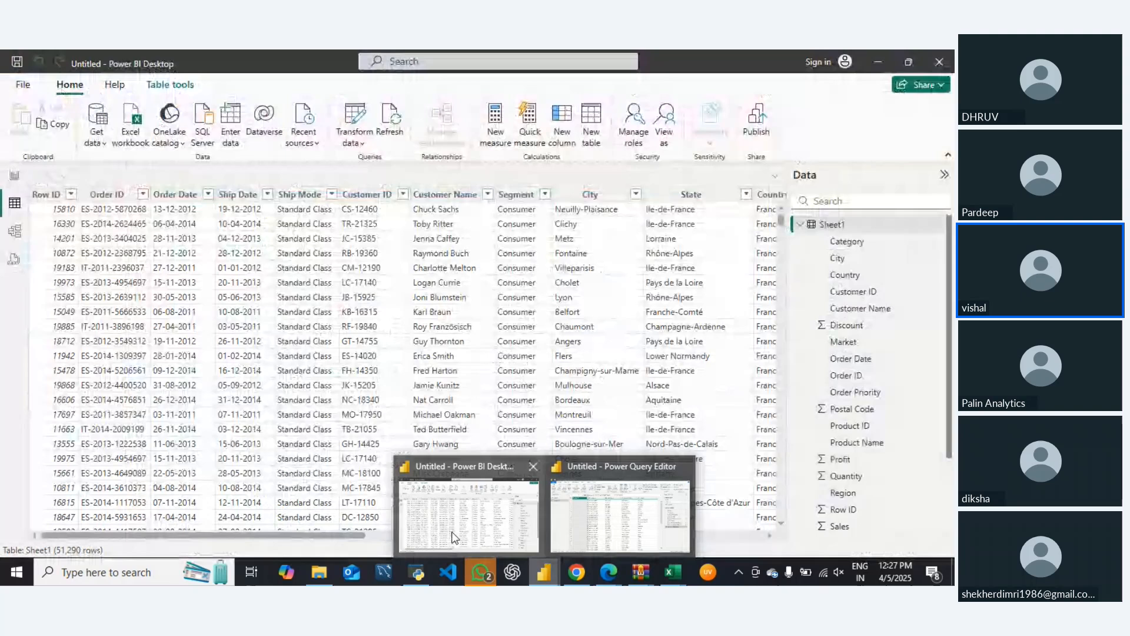
pyautogui.click(454, 537)
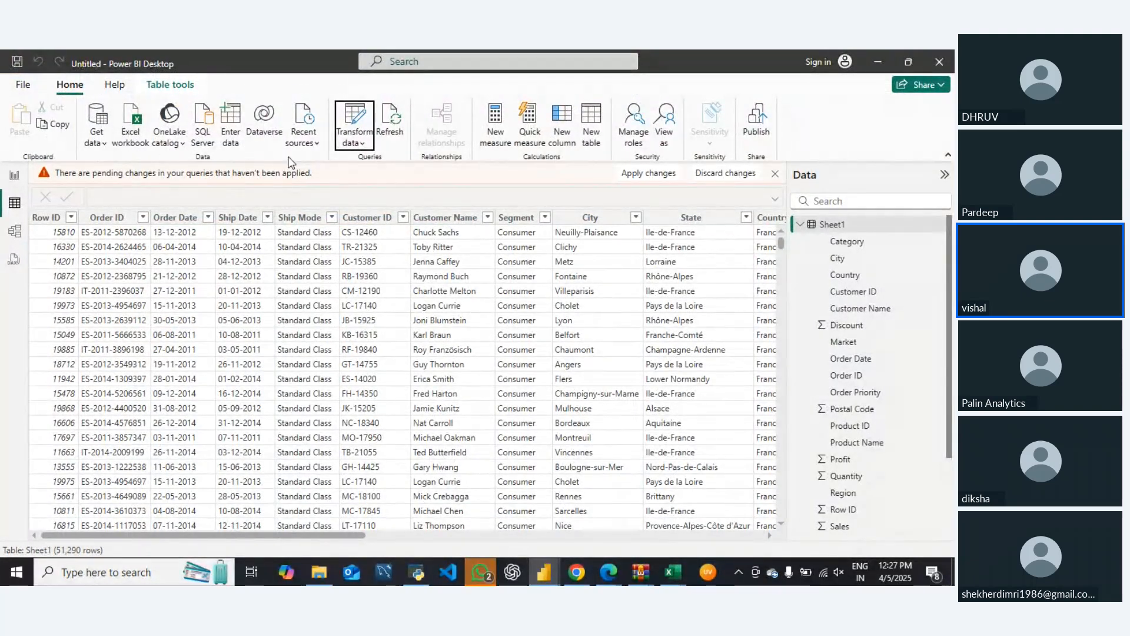
pyautogui.click(353, 143)
pyautogui.click(377, 165)
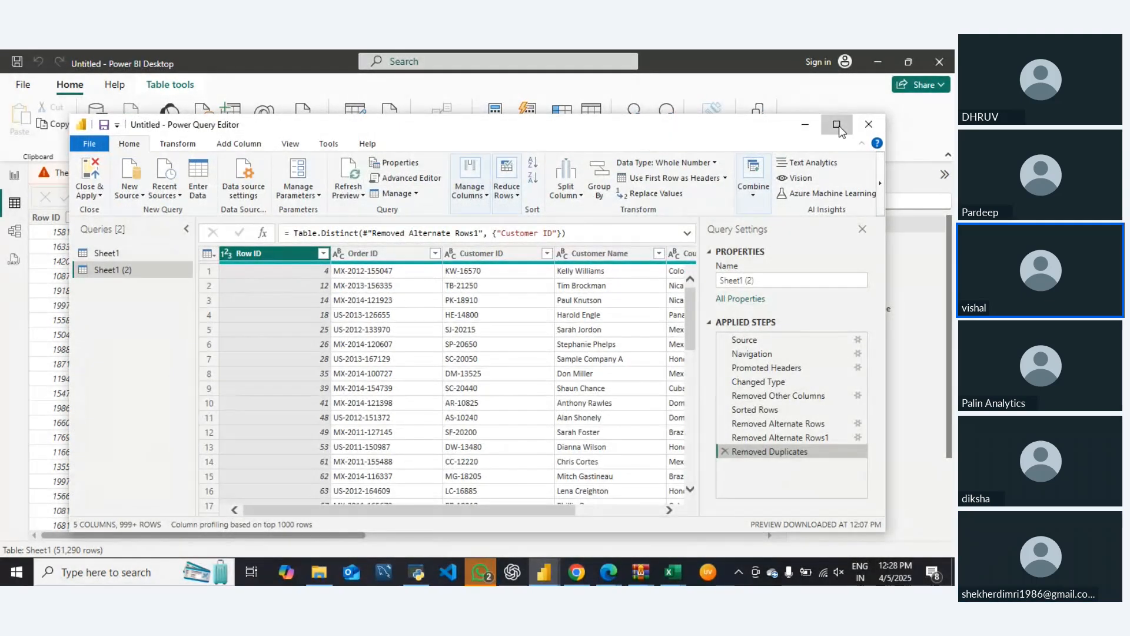
pyautogui.click(837, 124)
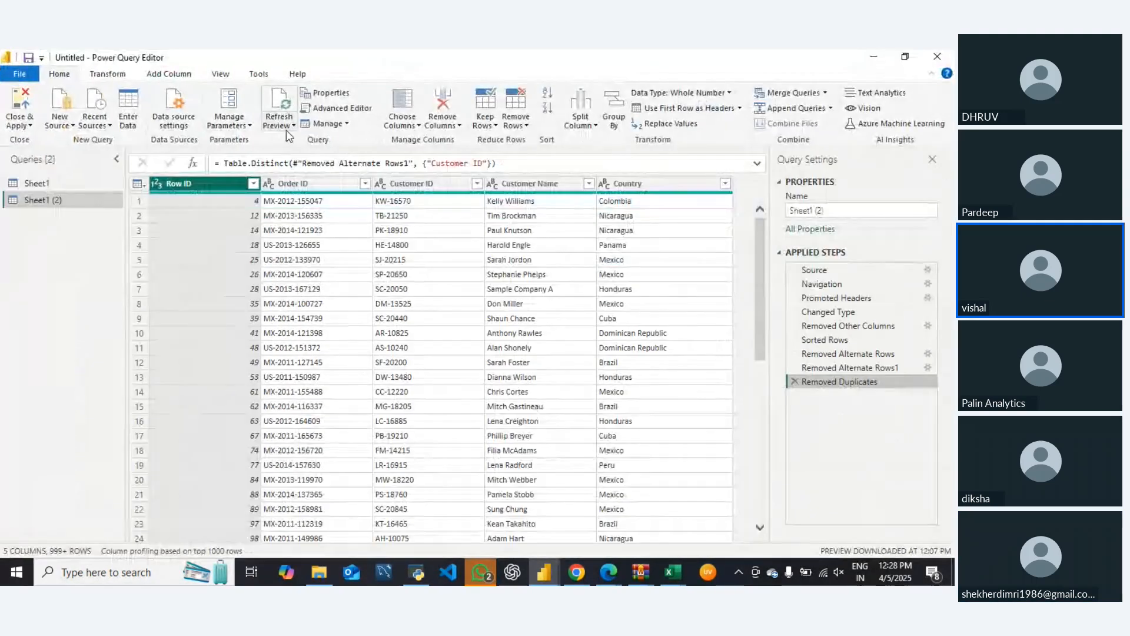
# Import the Students_Grading_Dataset JSON file from the "new data" folder as a new source
pyautogui.click(63, 125)
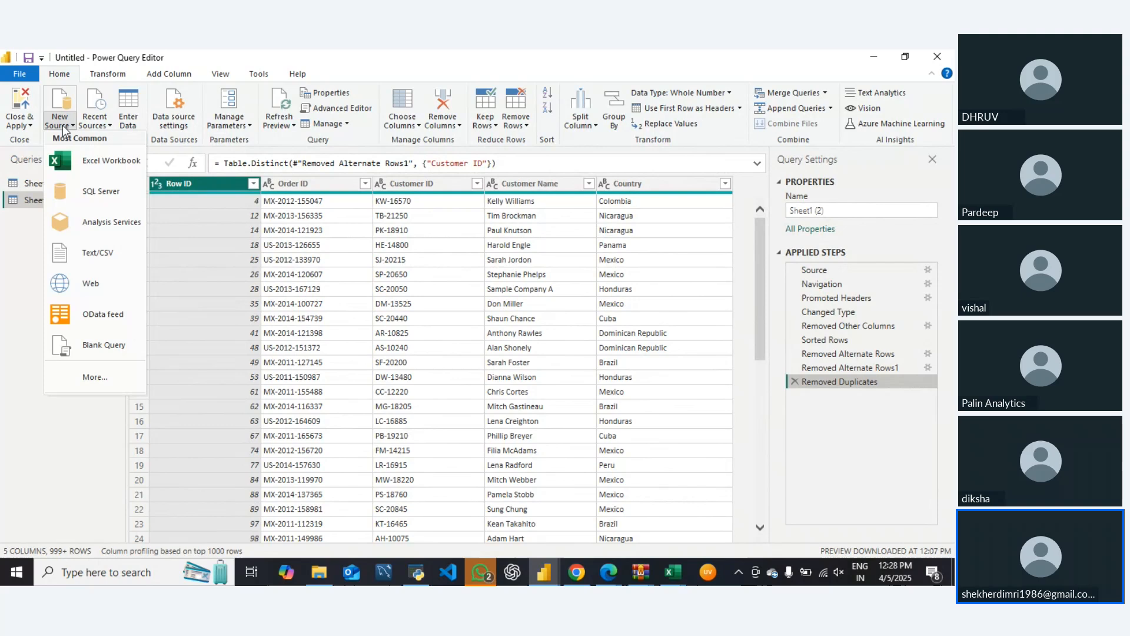
pyautogui.click(94, 380)
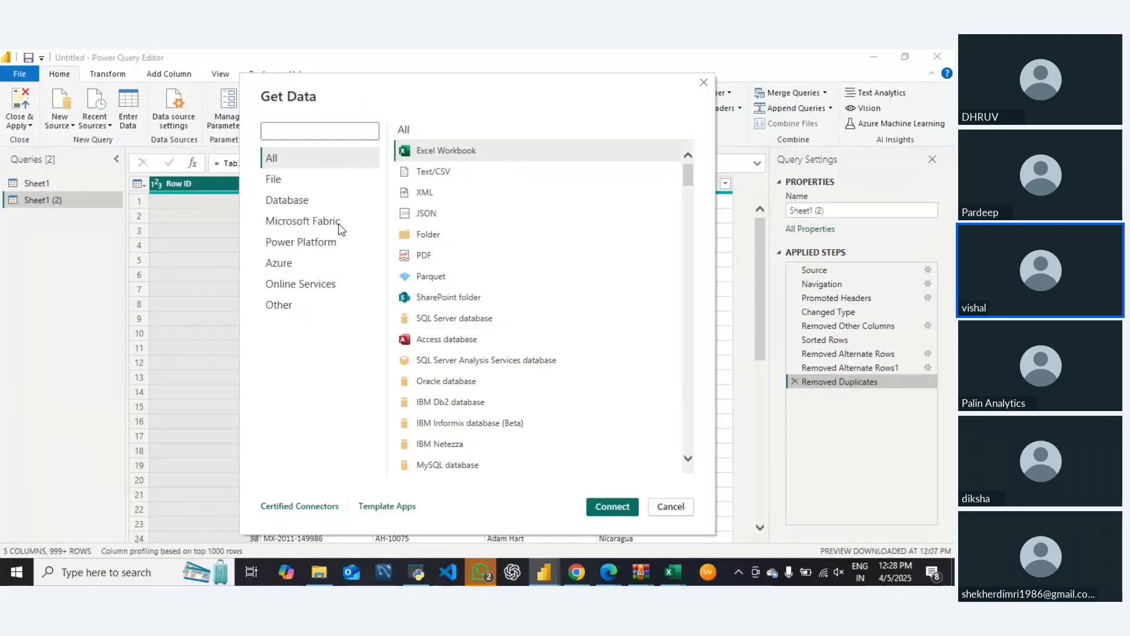
pyautogui.click(283, 180)
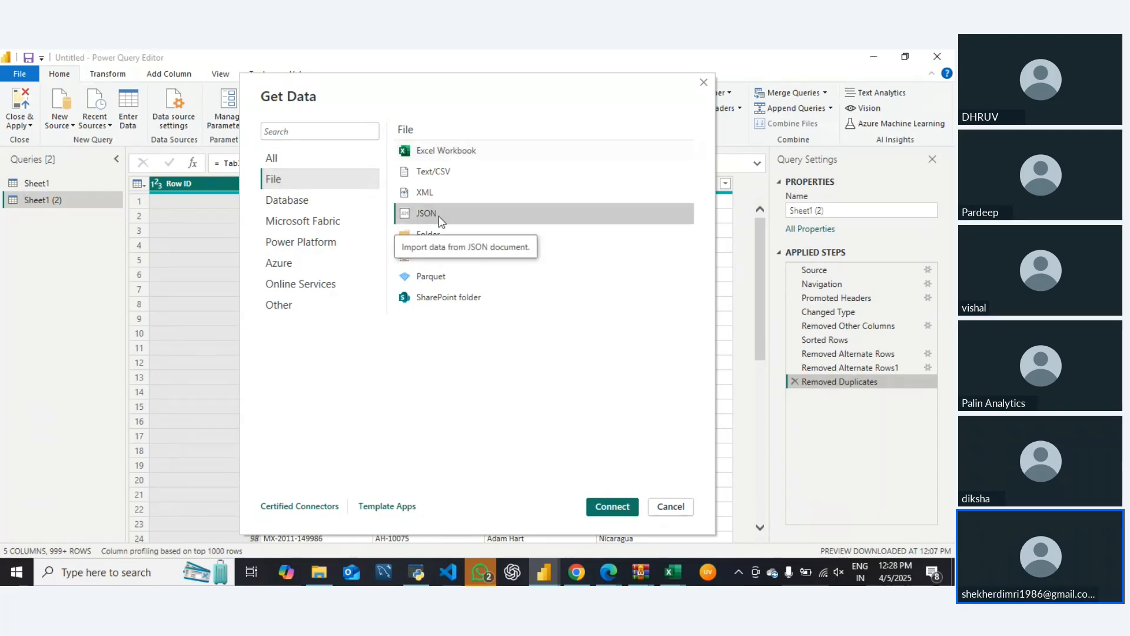
pyautogui.press('Escape')
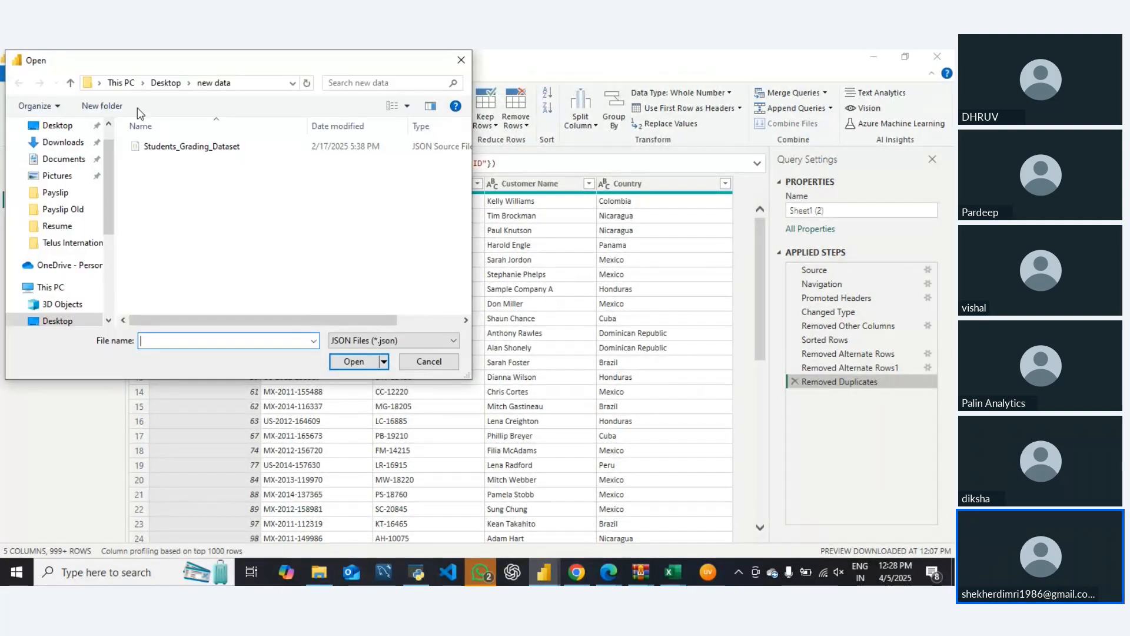
pyautogui.doubleClick(170, 145)
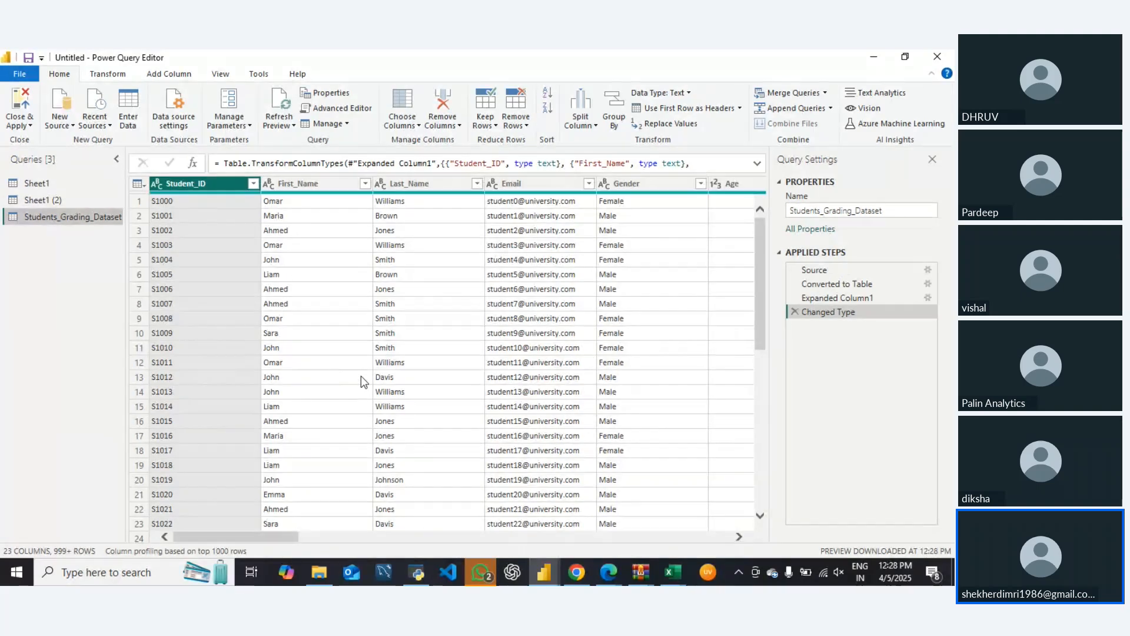
# Look through the rows of the imported Students_Grading_Dataset query and return to its first row
pyautogui.scroll(-7, 362, 377)
pyautogui.scroll(-20, 359, 406)
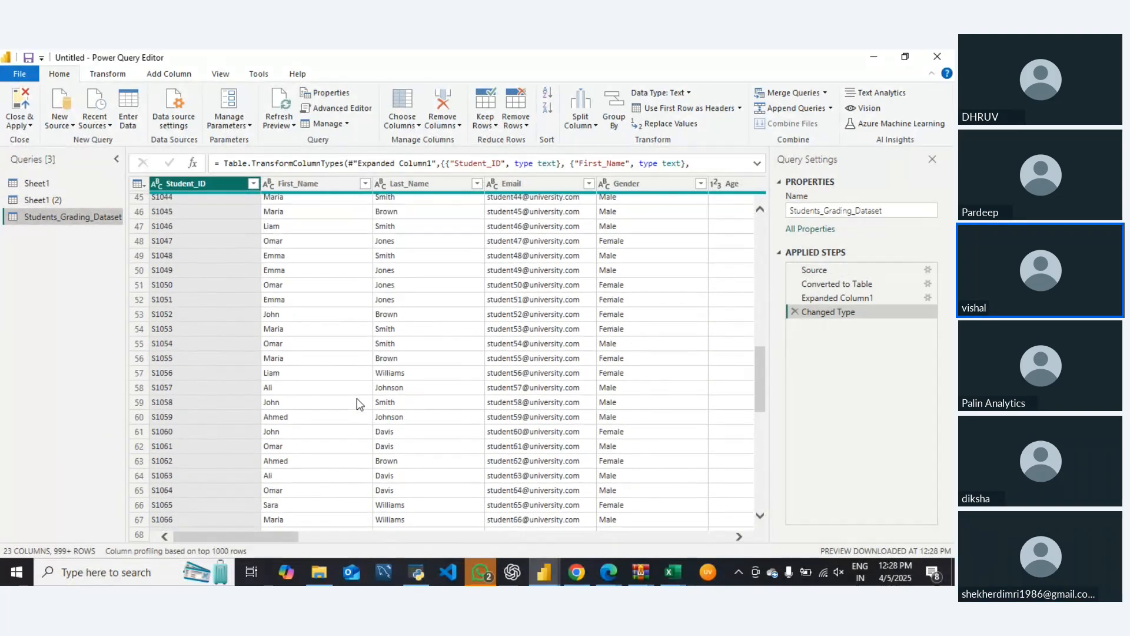
pyautogui.scroll(-20, 355, 406)
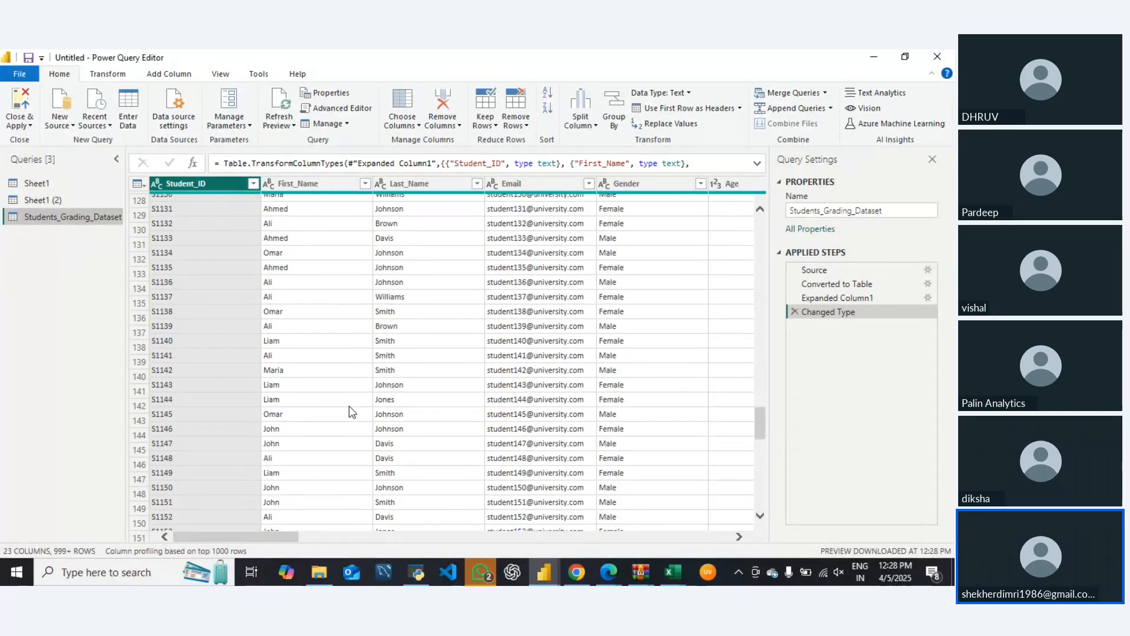
pyautogui.scroll(-9, 351, 415)
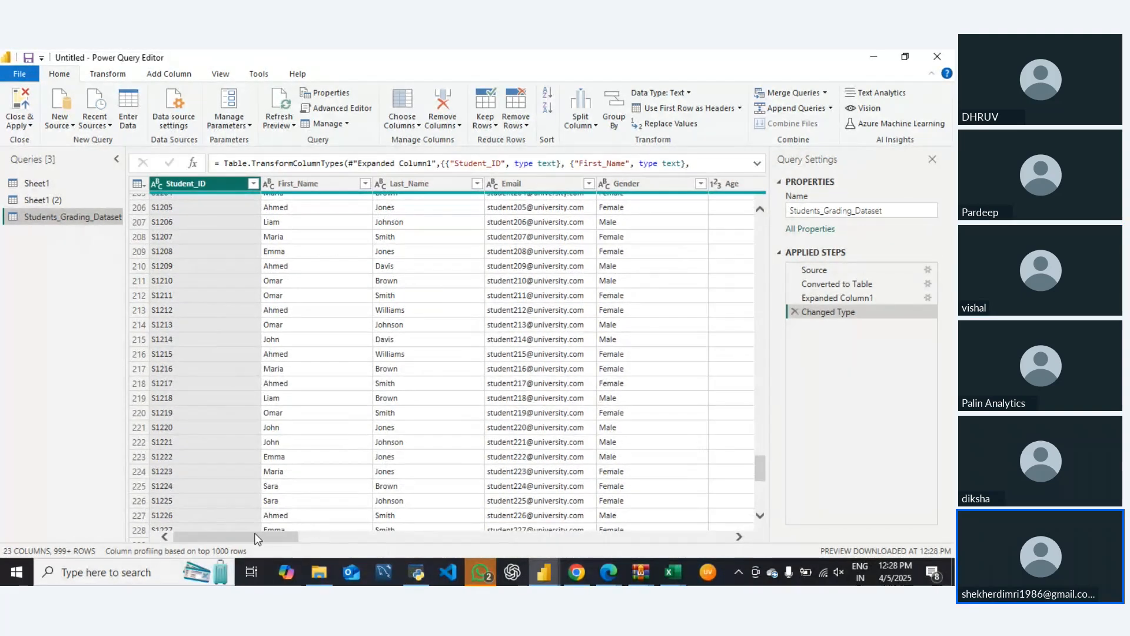
pyautogui.moveTo(258, 537); pyautogui.dragTo(198, 515)
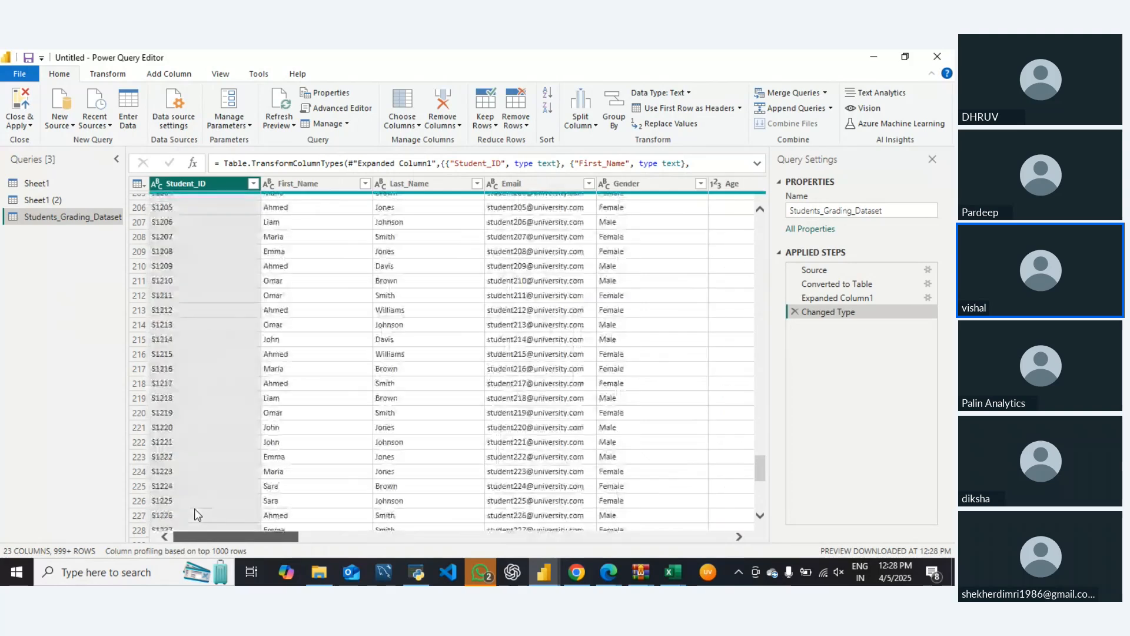
pyautogui.scroll(18, 239, 323)
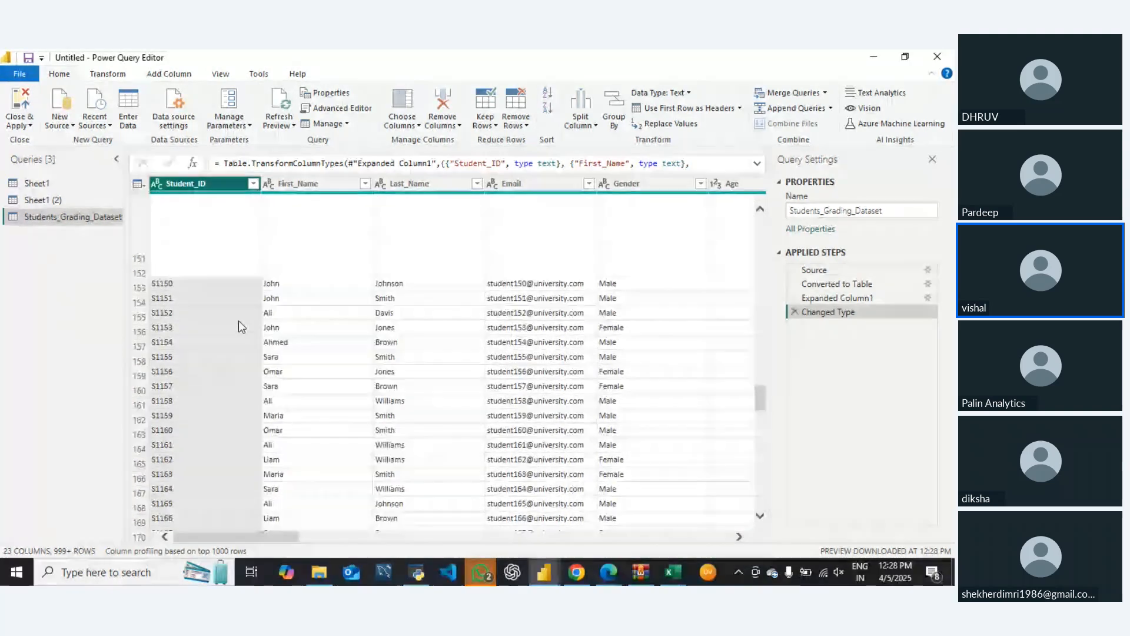
pyautogui.scroll(20, 238, 321)
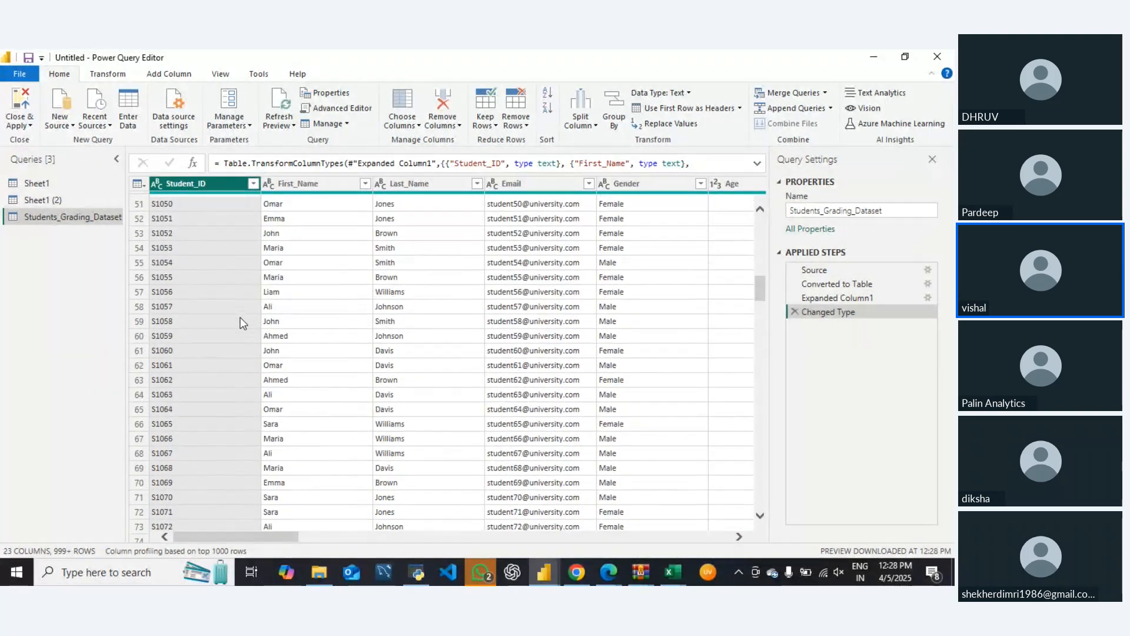
pyautogui.scroll(17, 240, 323)
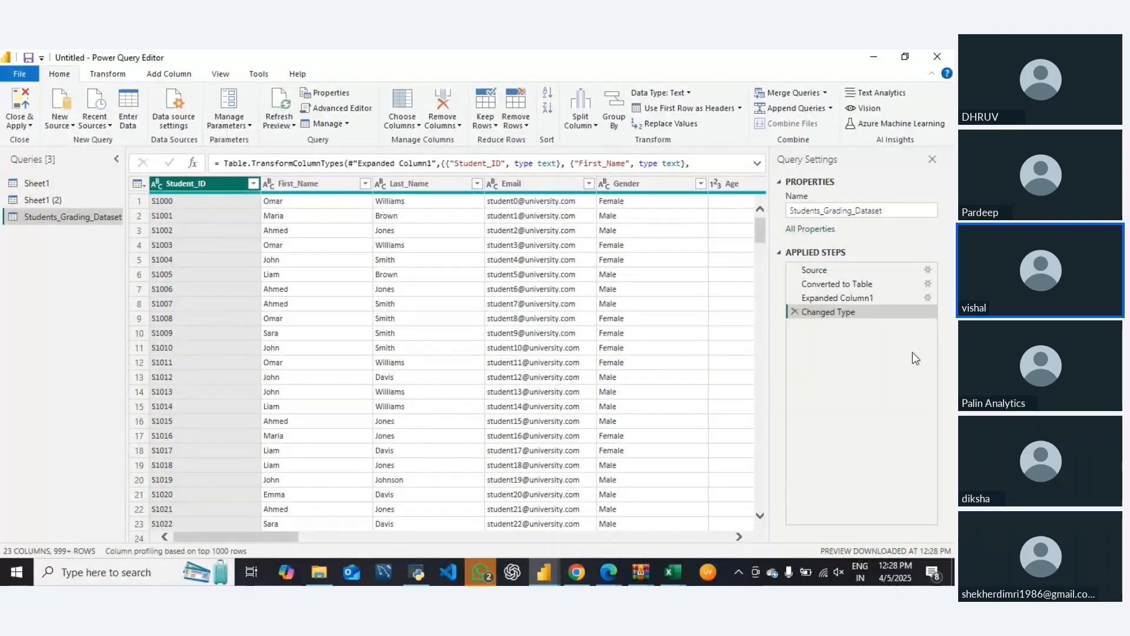